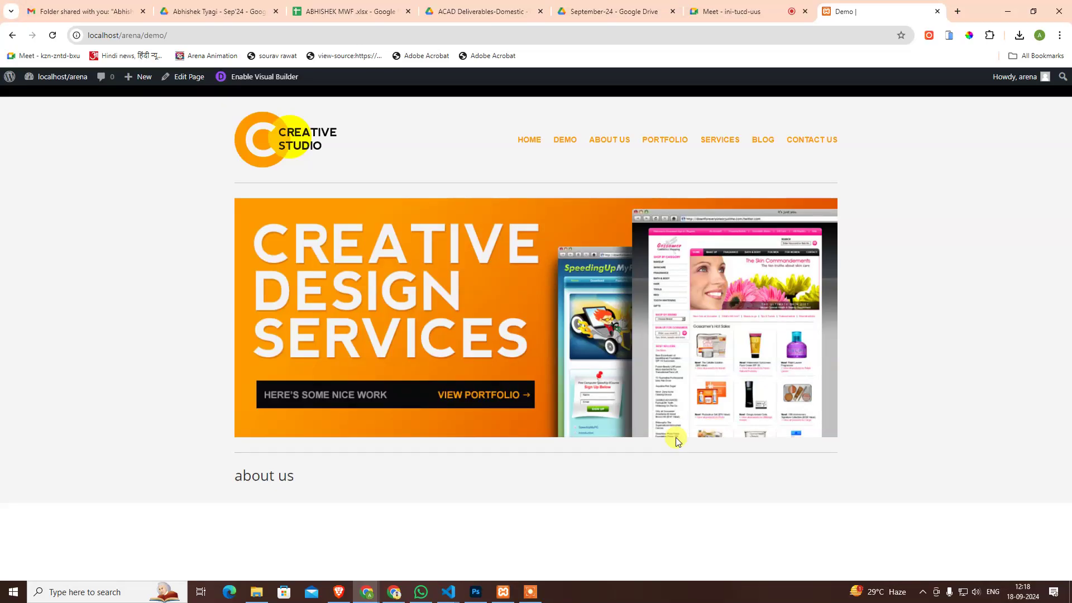
- Show the creativestudio-minimal.psd homepage mockup in Photoshop at 100% zoom
click(475, 591)
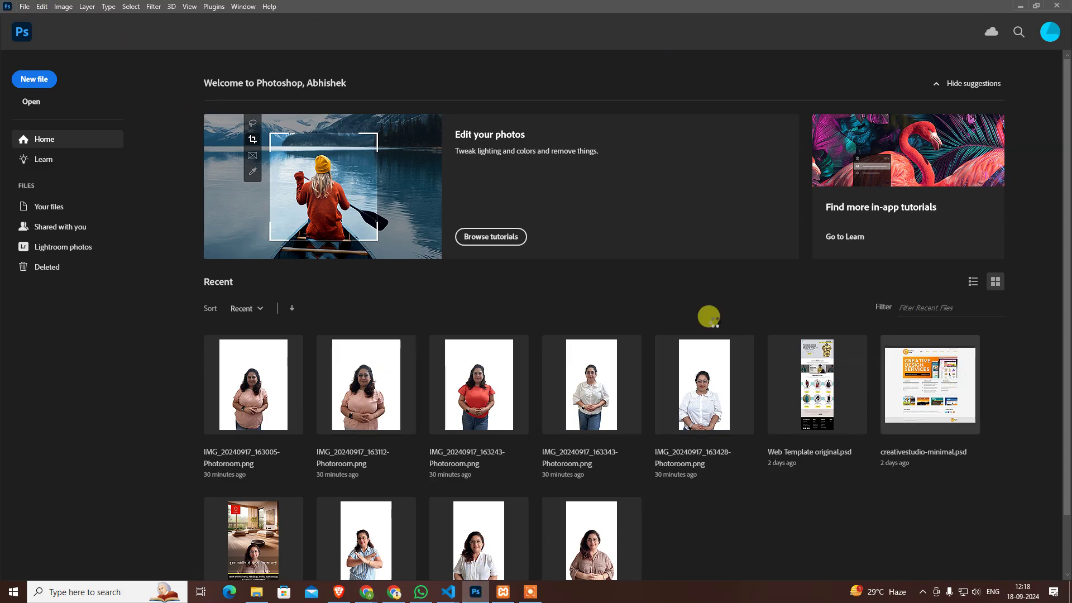
key(Escape)
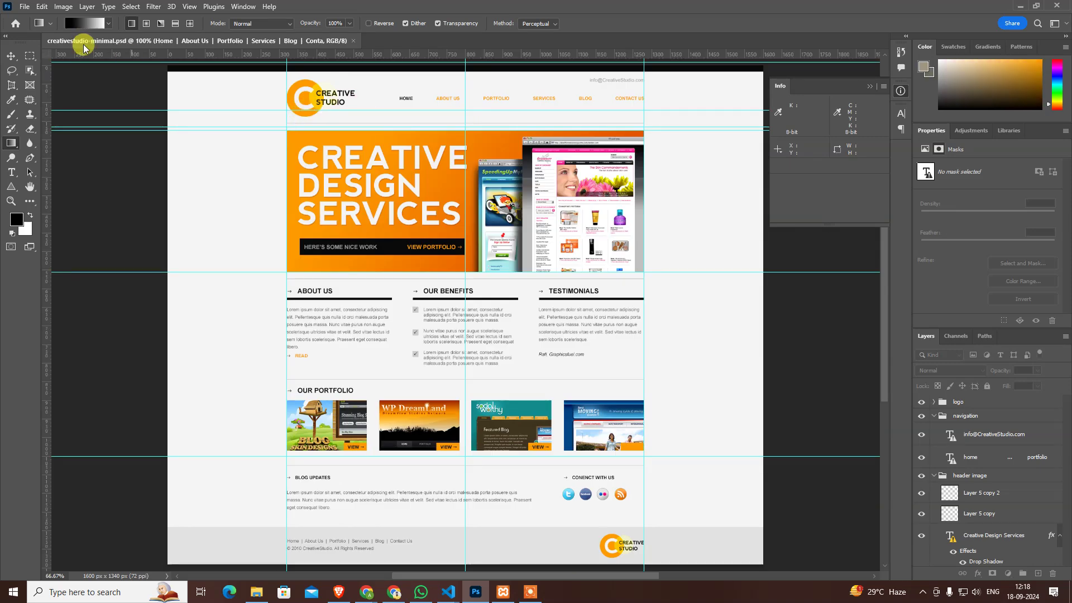
key(ctrl+alt+0)
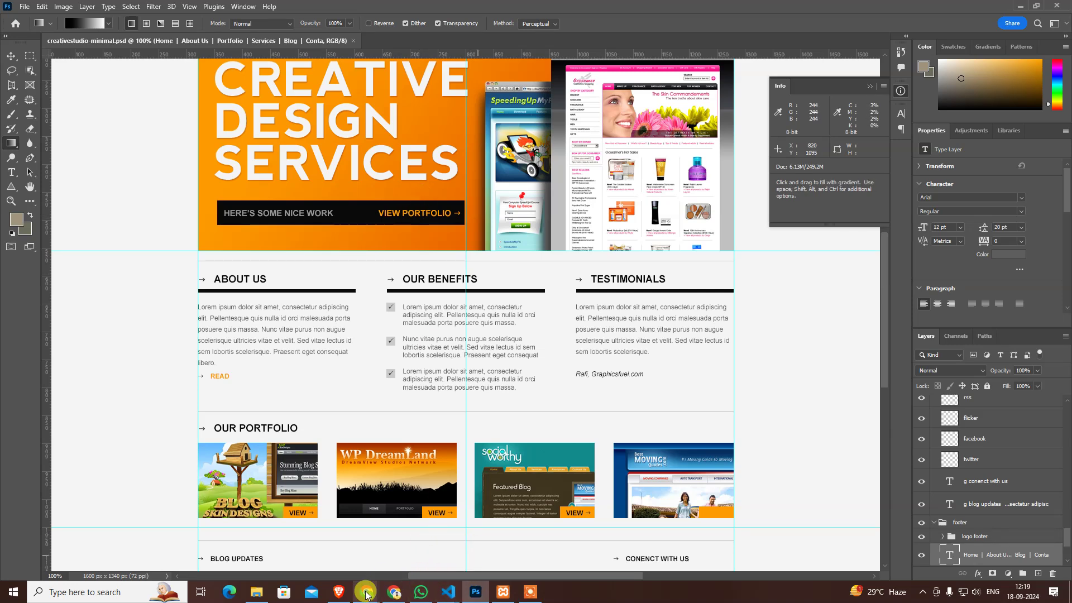
- Close both VS Code windows from their taskbar thumbnails
mouse_move(366, 591)
click(305, 536)
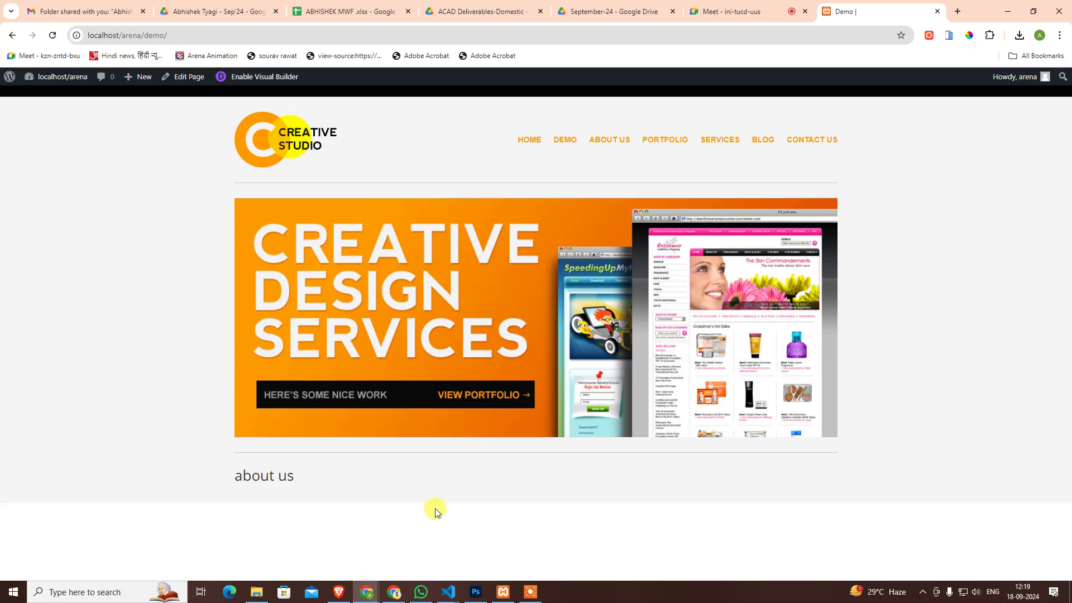
click(448, 592)
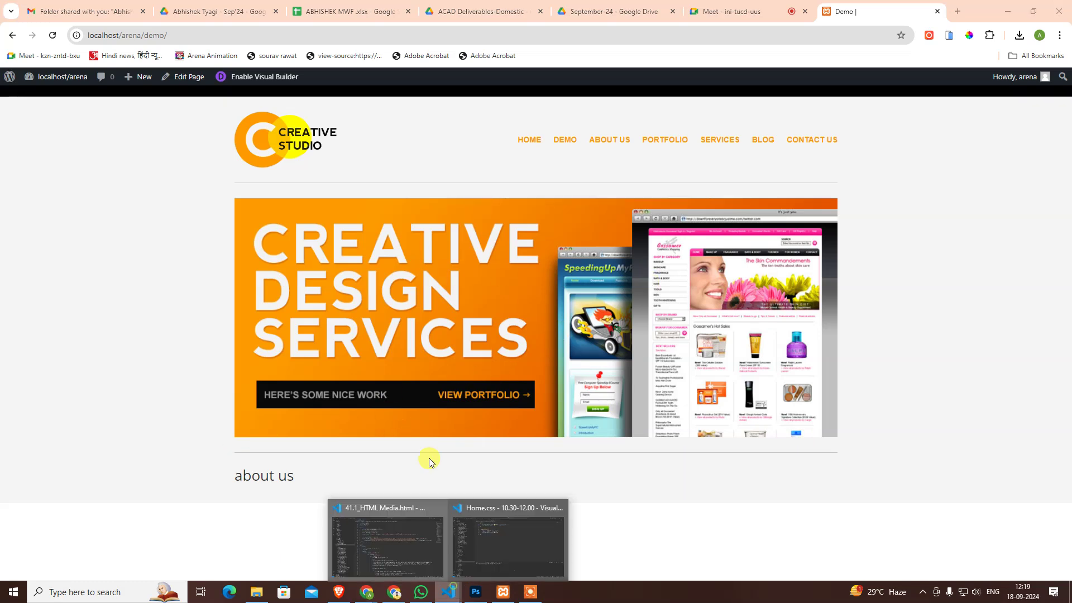
mouse_move(448, 592)
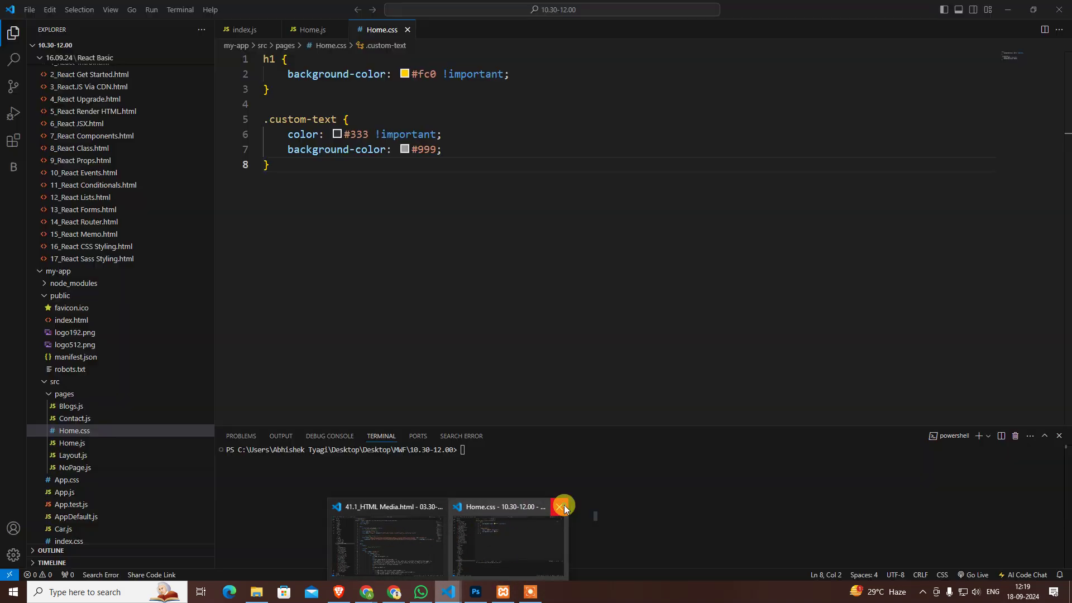
click(564, 509)
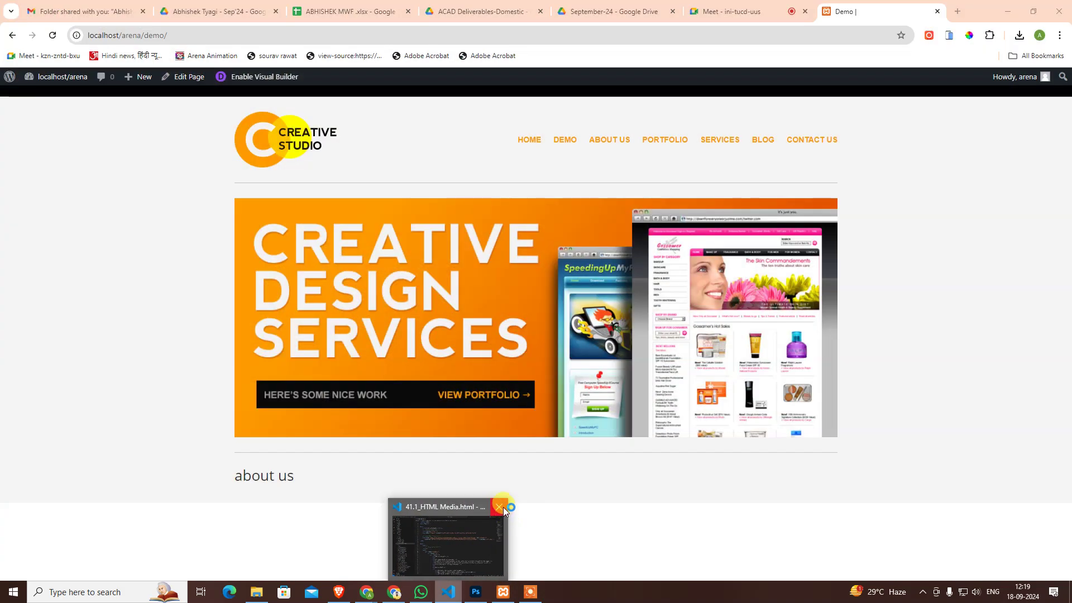
click(502, 506)
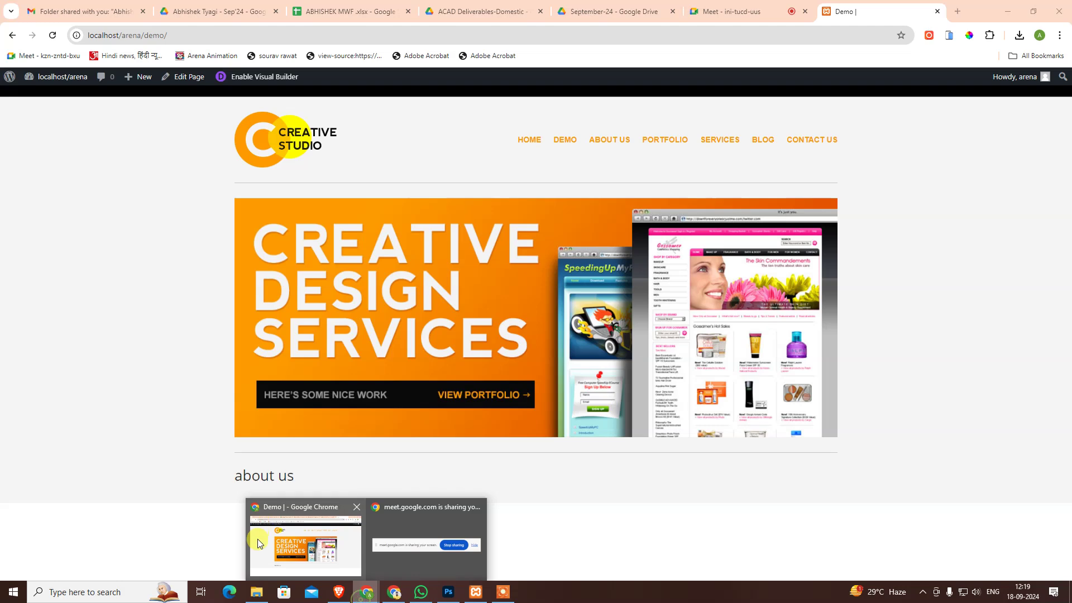
- Bring Chrome forward and return to the Demo page tab
click(256, 539)
click(753, 21)
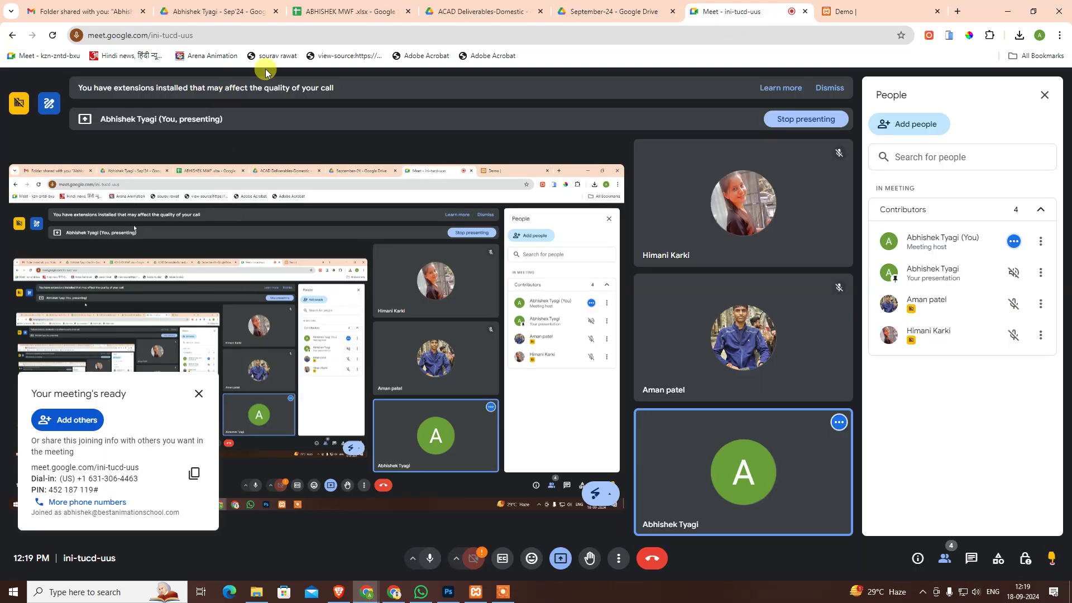
click(842, 11)
mouse_move(56, 76)
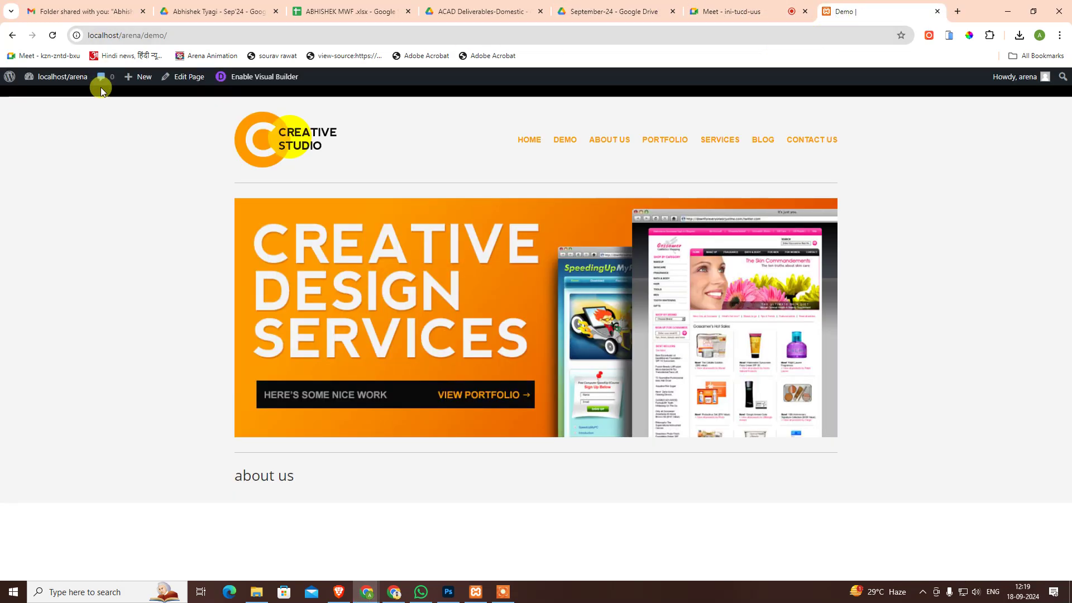
- Open the Demo page in the Divi Builder and scroll down to the about us heading
click(180, 76)
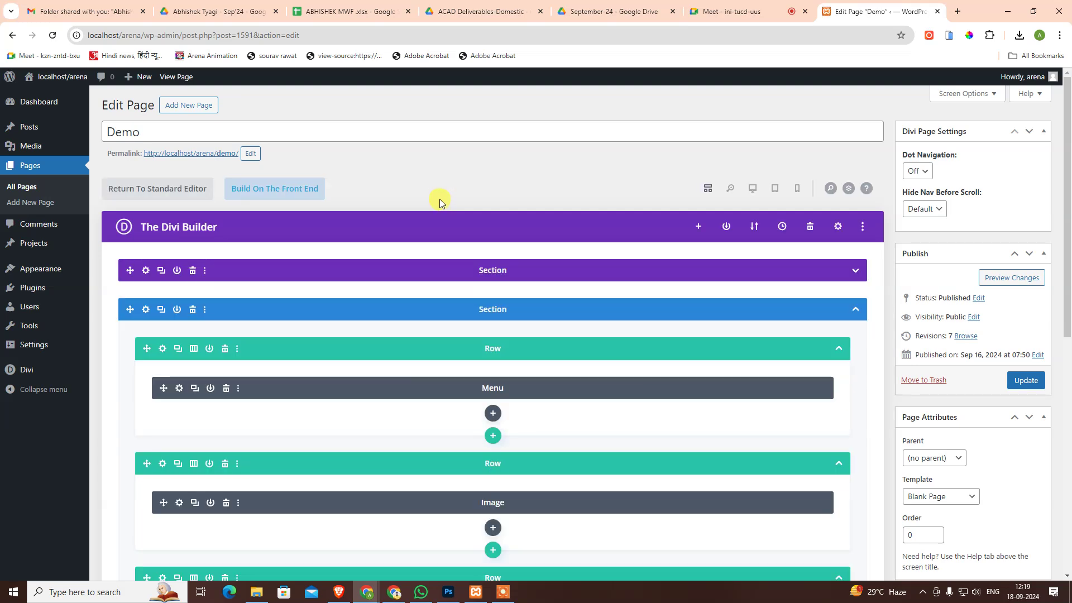
scroll(574, 426, down, 3)
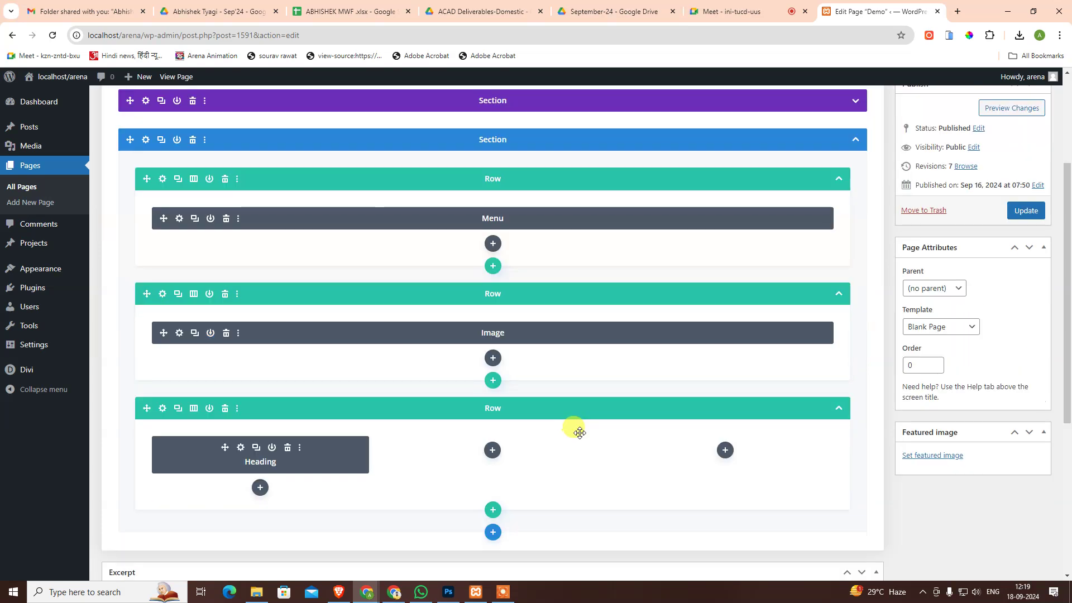
scroll(579, 426, down, 2)
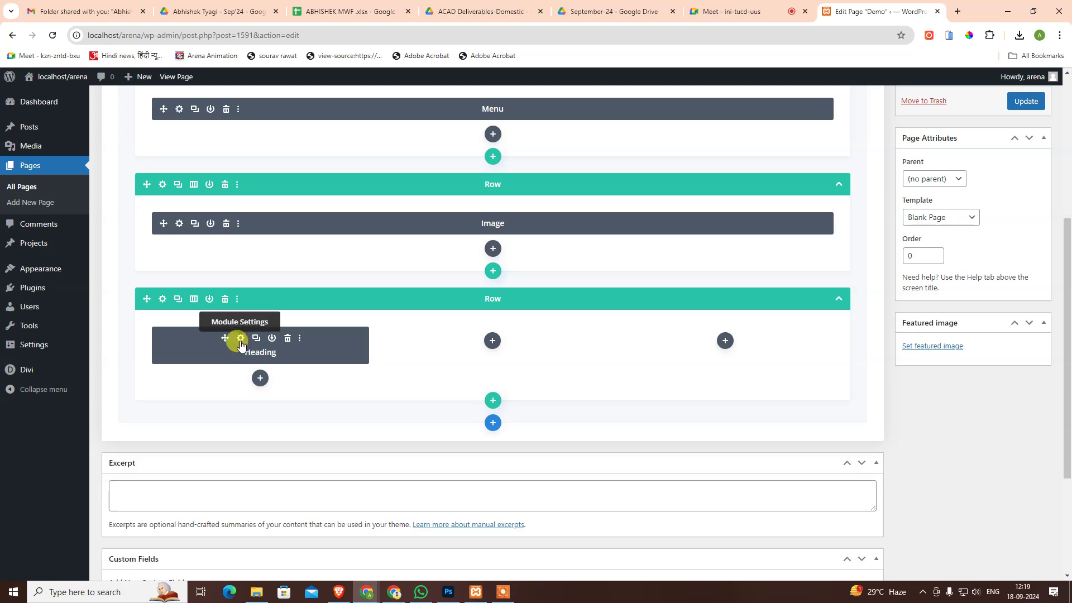
- Check the about us Heading module's settings unchanged, then compare against the Photoshop mockup
click(240, 338)
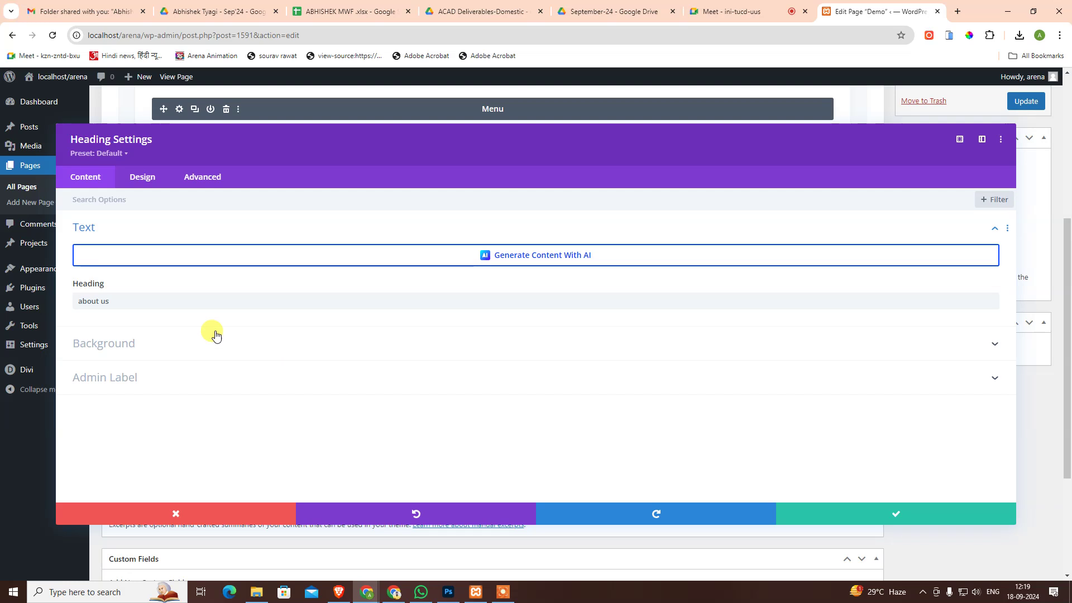
click(205, 512)
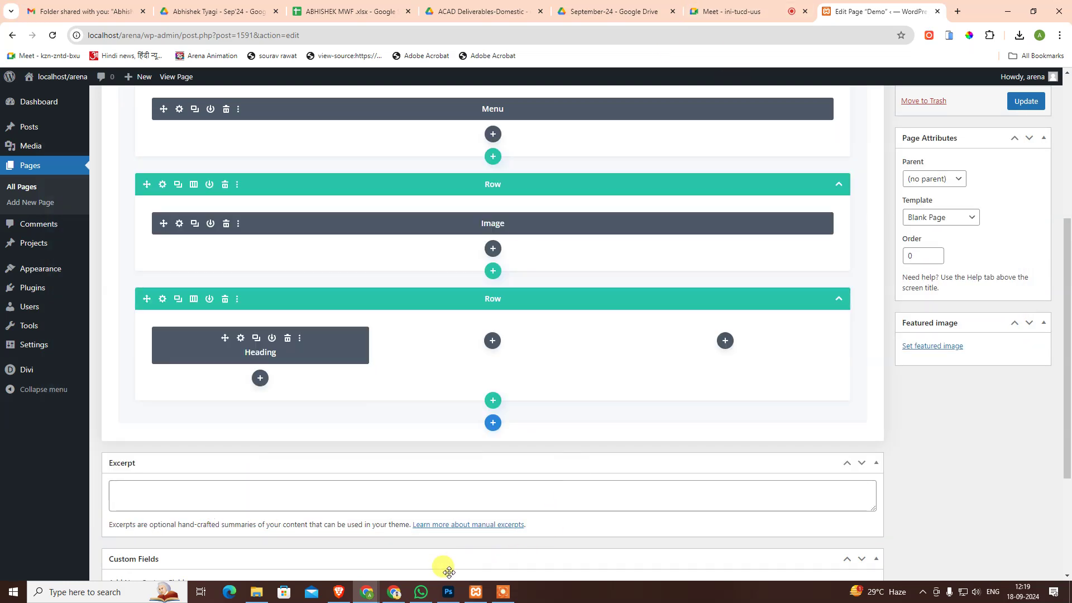
click(444, 595)
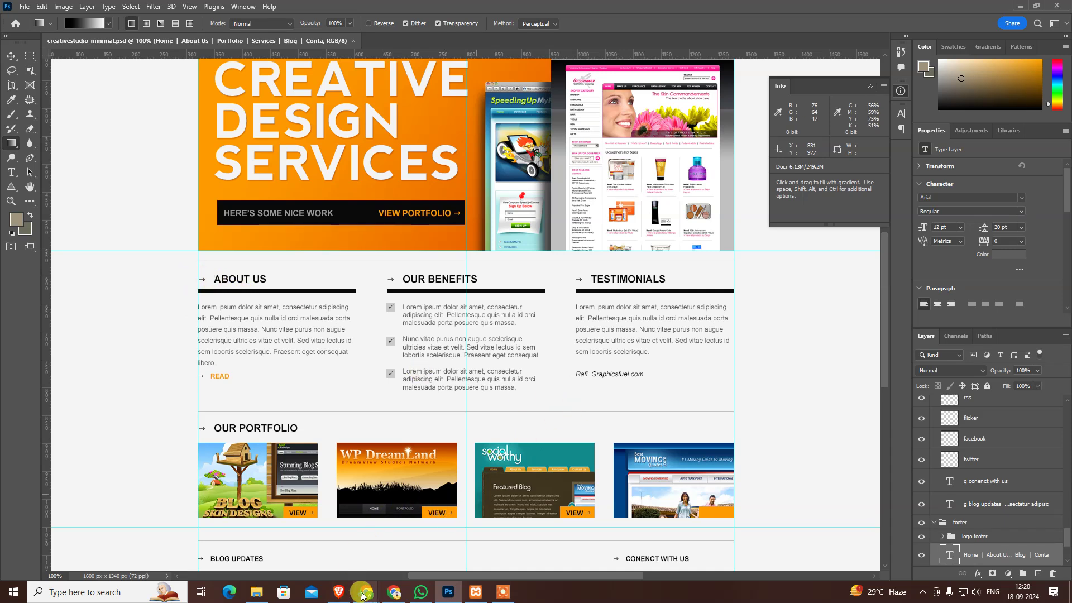
- Add a Blurb module to the first column and set it to use an icon
mouse_move(366, 592)
click(303, 559)
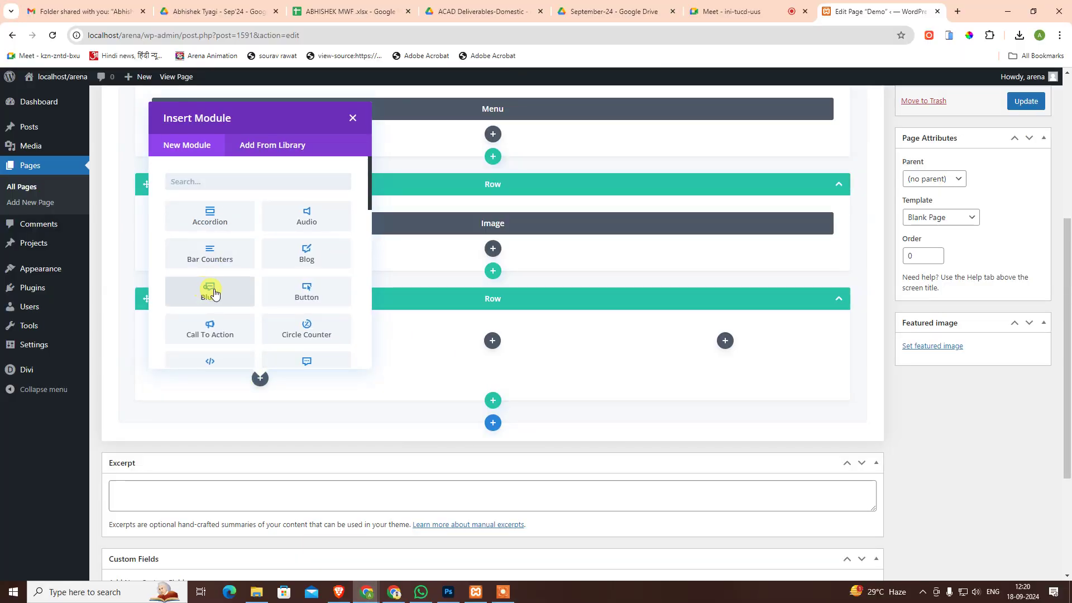
click(210, 289)
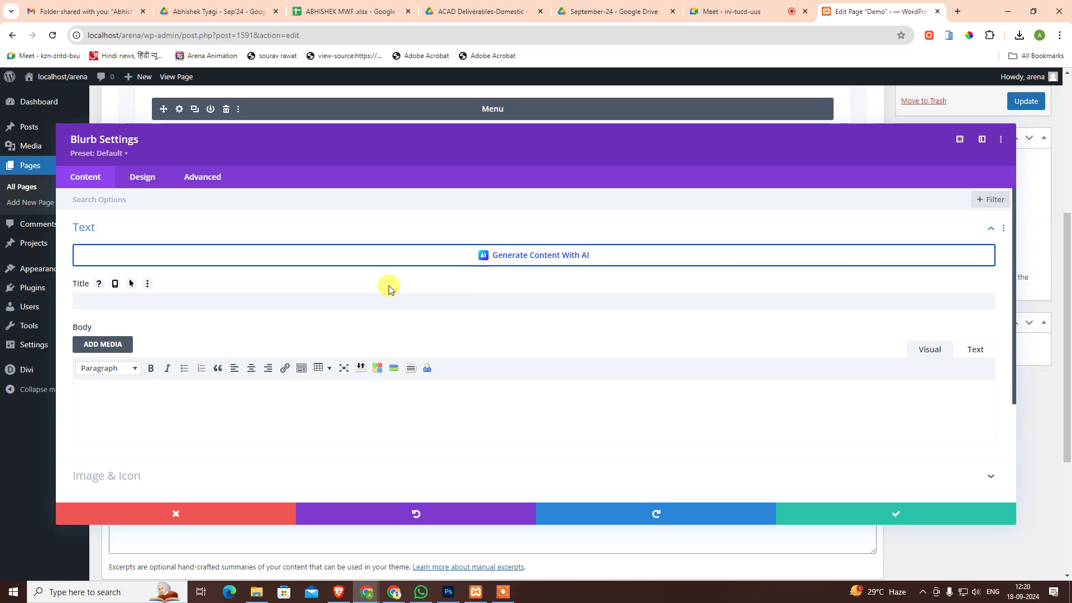
scroll(162, 379, down, 3)
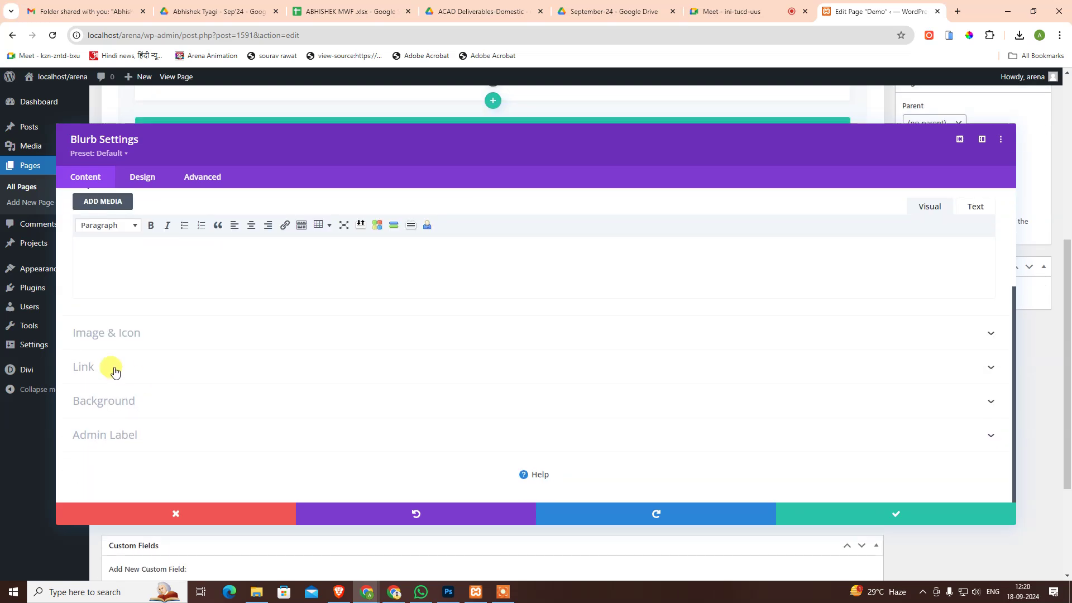
click(139, 334)
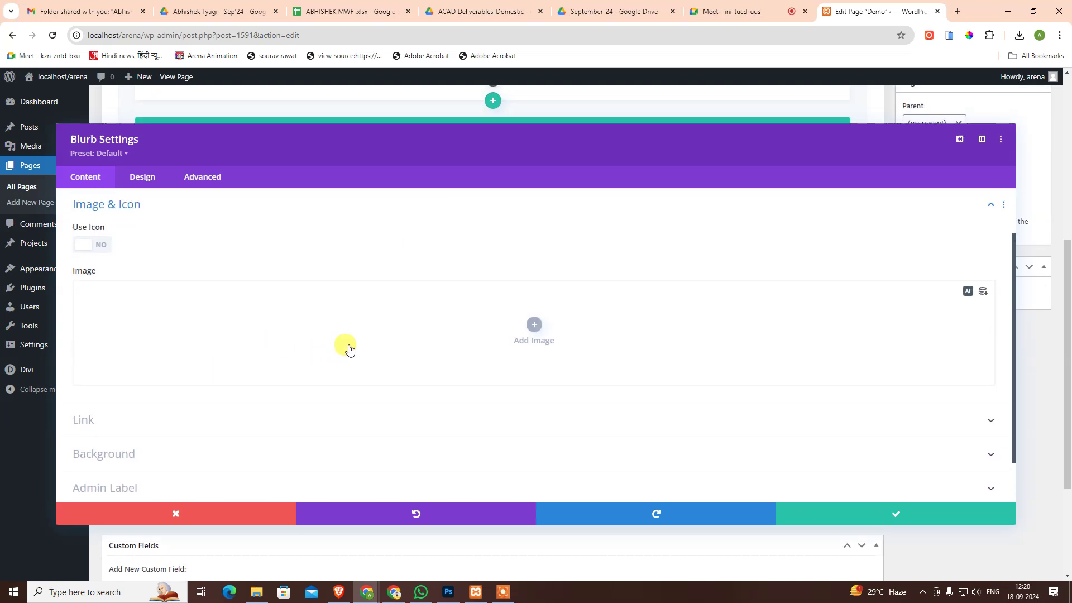
click(90, 246)
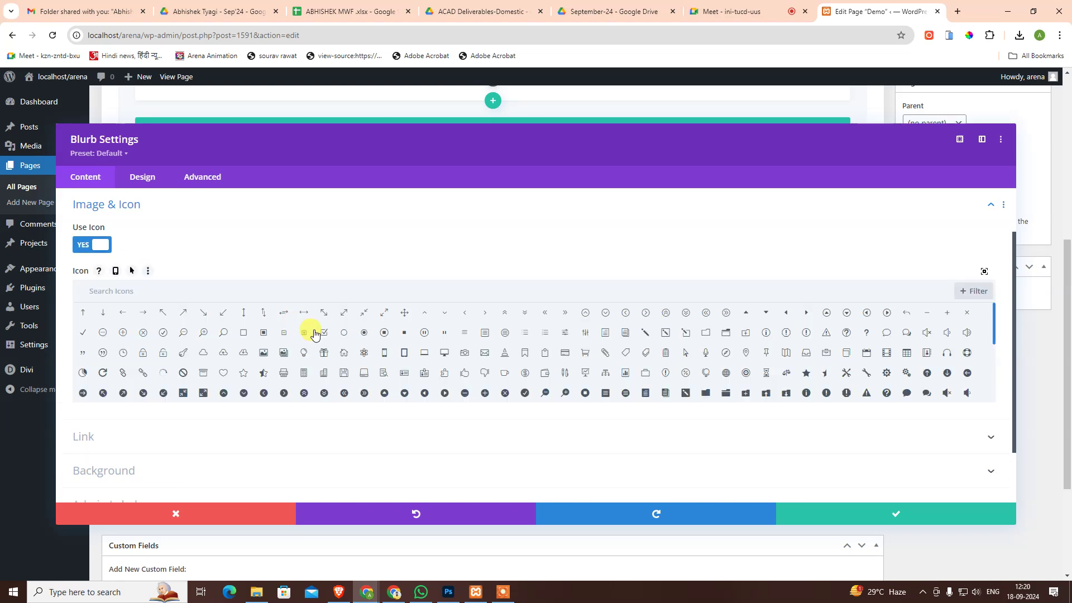
- Search the icons for 'right', choose the right-arrow icon, and save the blurb
scroll(958, 323, down, 3)
scroll(961, 354, down, 5)
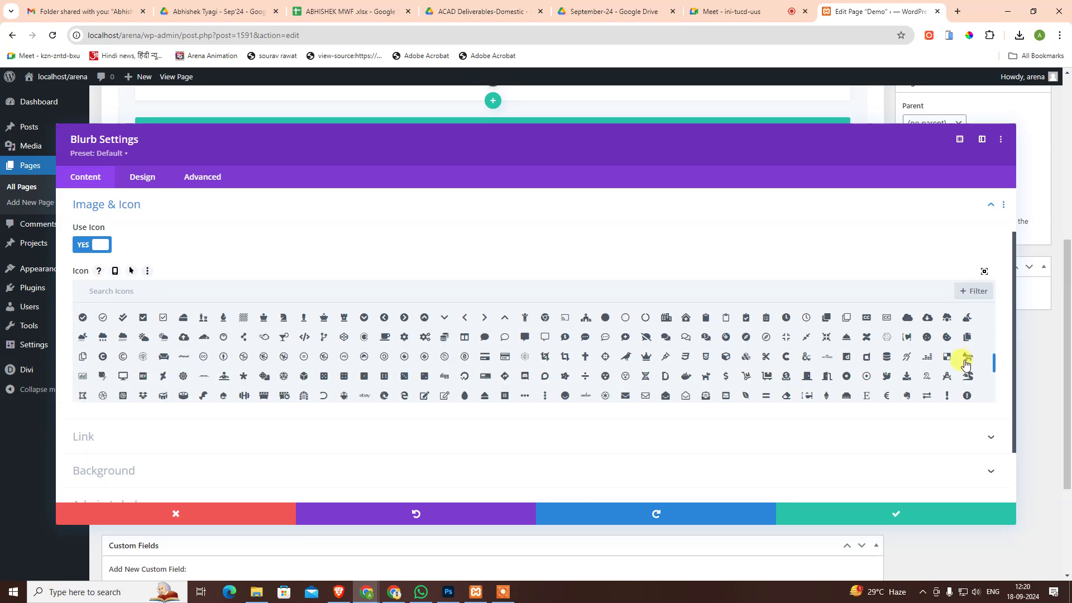
scroll(957, 359, down, 5)
scroll(919, 383, down, 5)
scroll(925, 388, down, 5)
scroll(921, 383, down, 3)
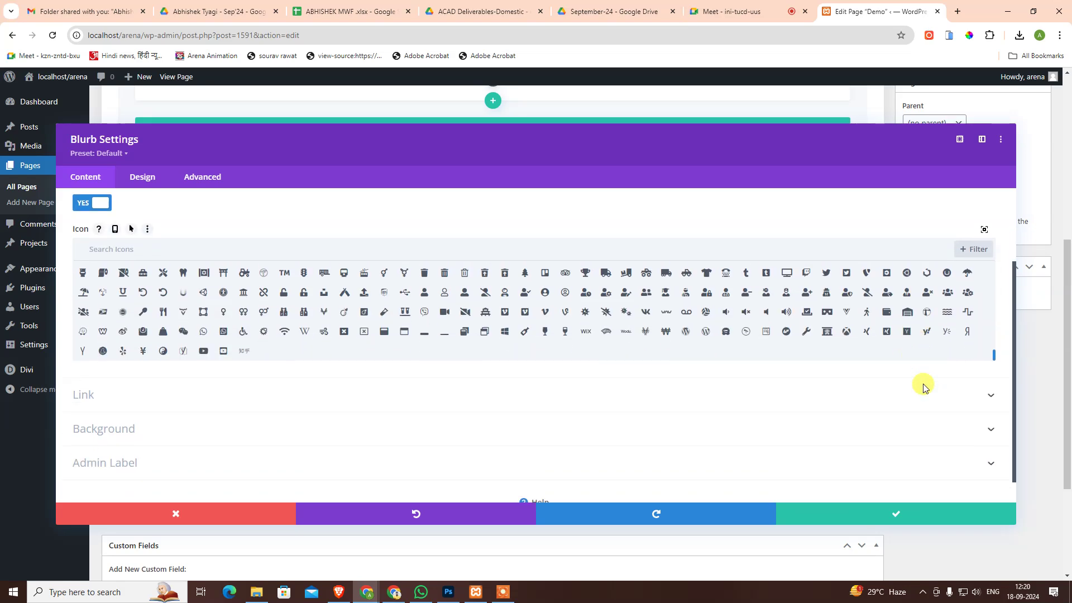
scroll(921, 382, down, 2)
scroll(806, 302, up, 3)
scroll(806, 302, up, 3)
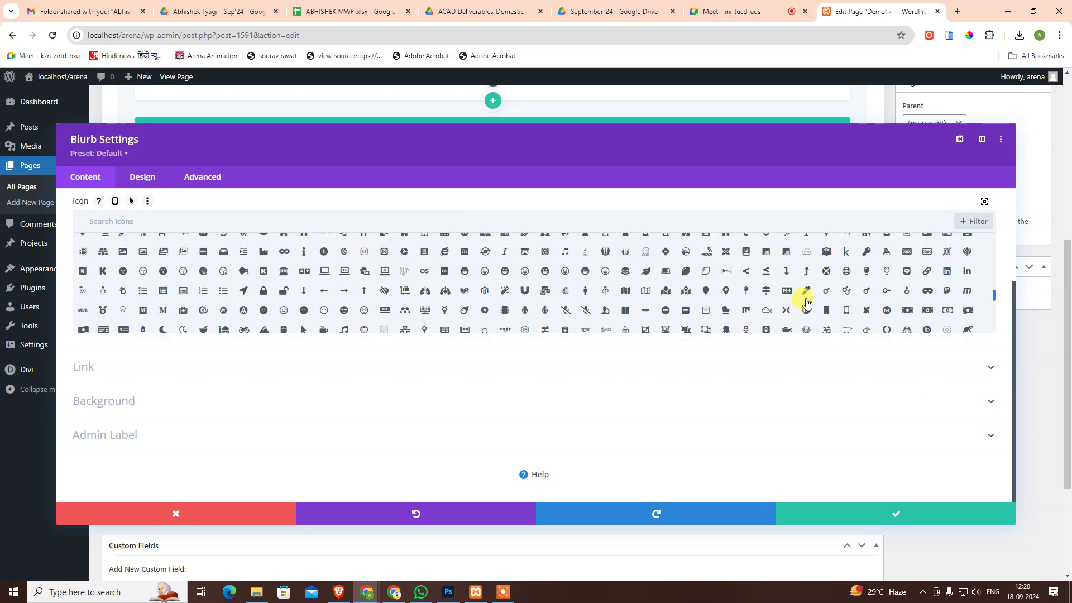
scroll(807, 300, up, 3)
scroll(807, 298, up, 2)
scroll(807, 298, up, 3)
scroll(808, 298, up, 2)
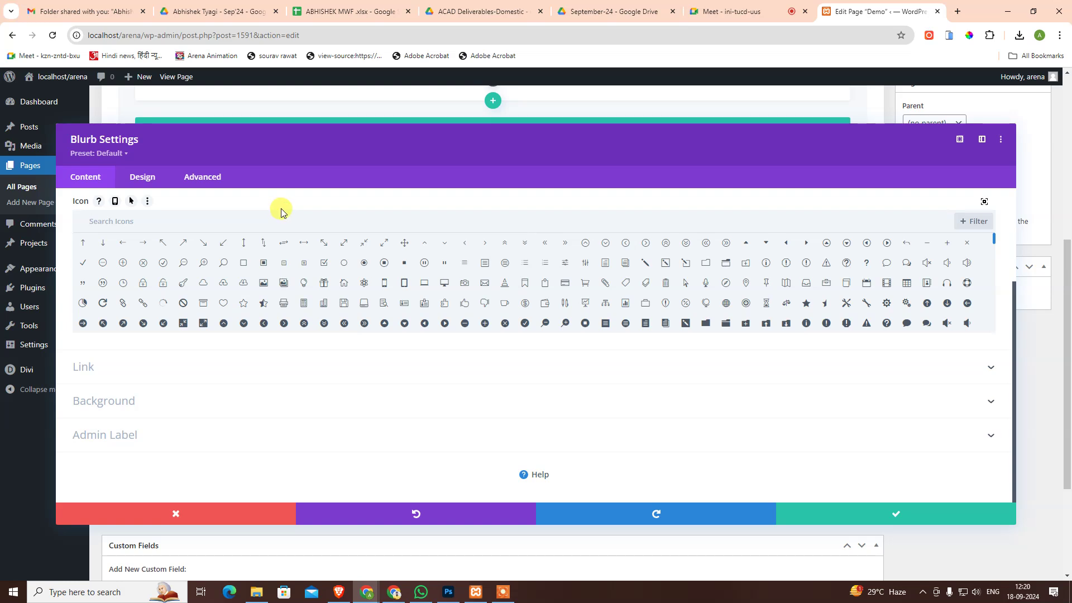
text(right)
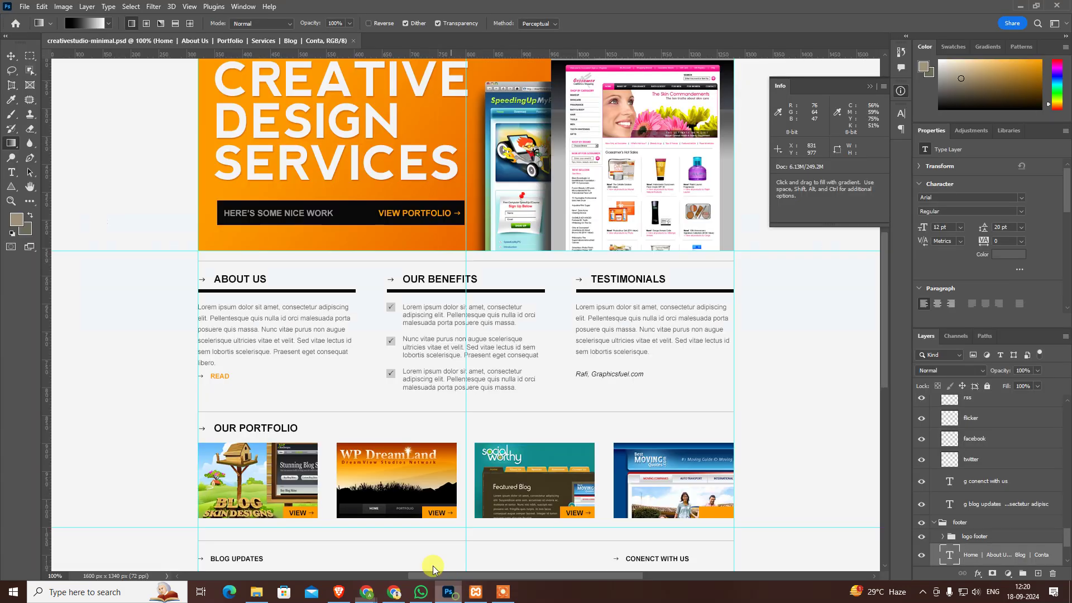
click(449, 592)
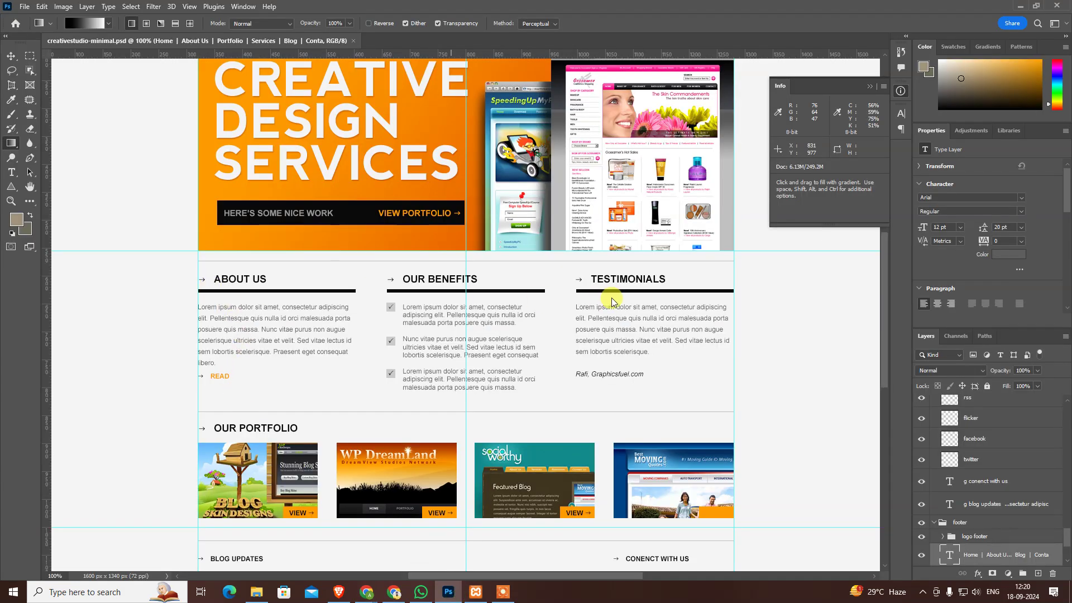
key(alt+Tab)
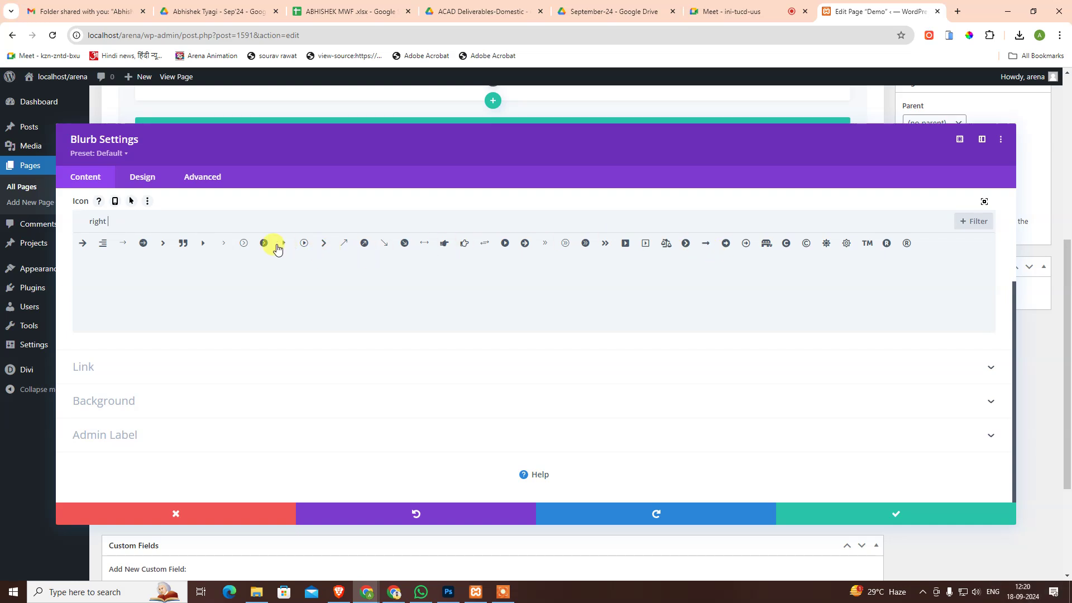
click(124, 244)
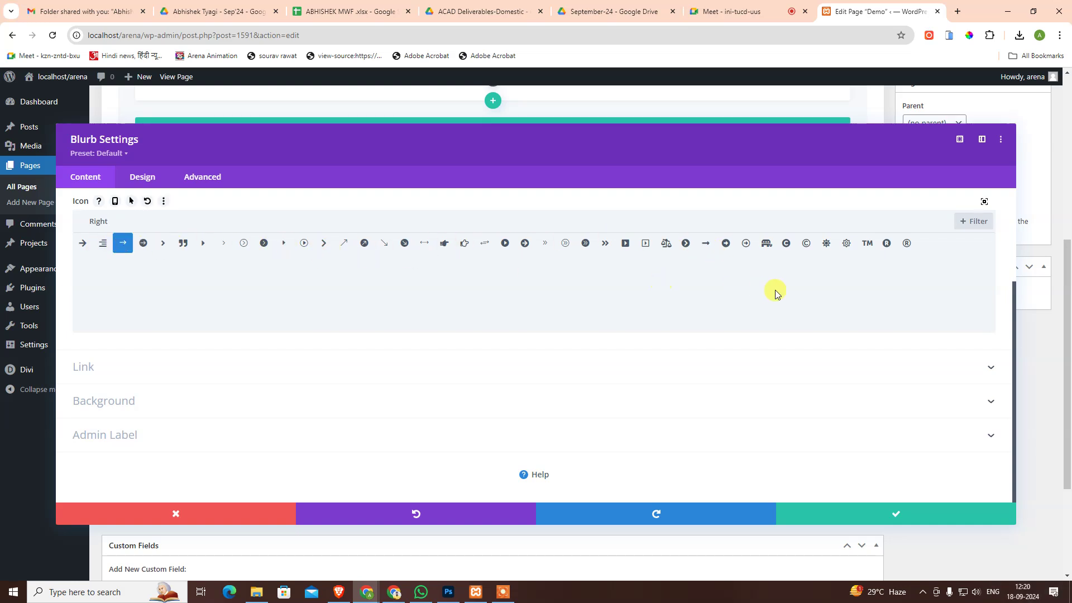
click(820, 515)
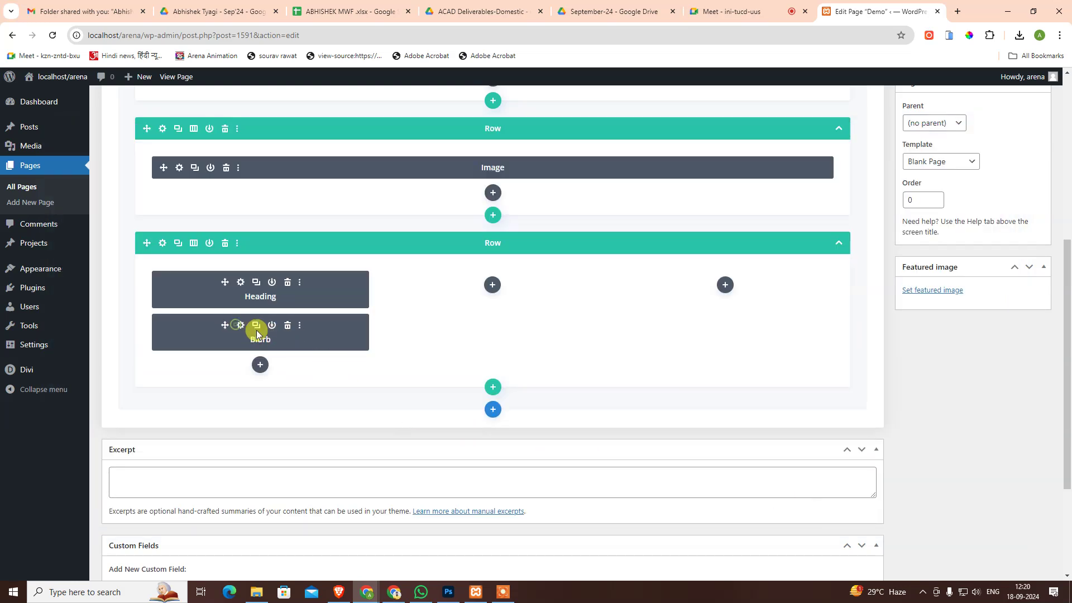
- Give the blurb the title 'about us' and save its settings
click(240, 325)
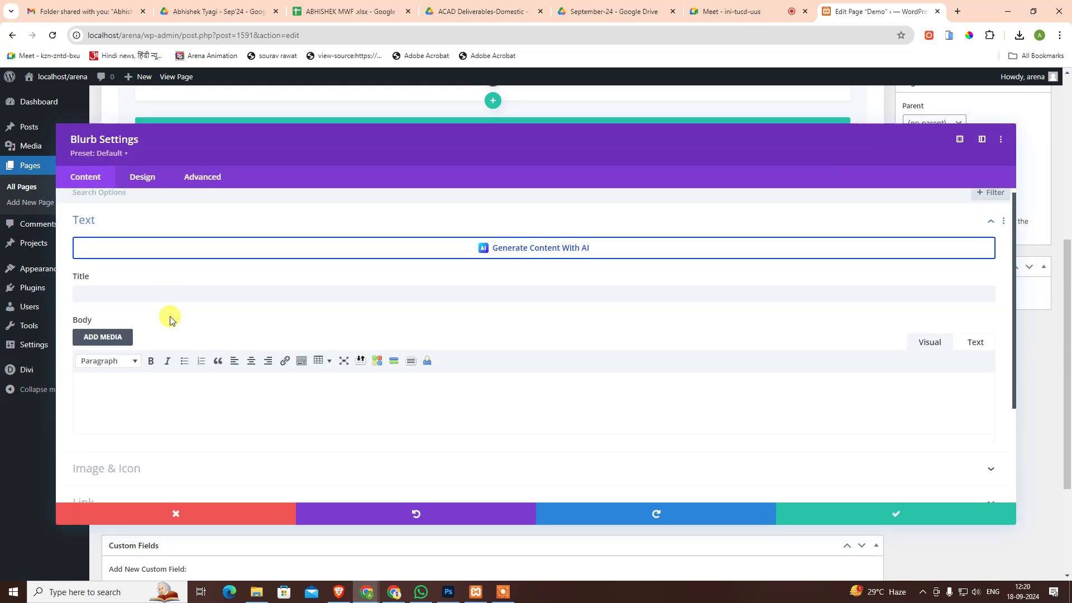
scroll(84, 353, down, 2)
scroll(136, 361, down, 1)
scroll(117, 318, up, 3)
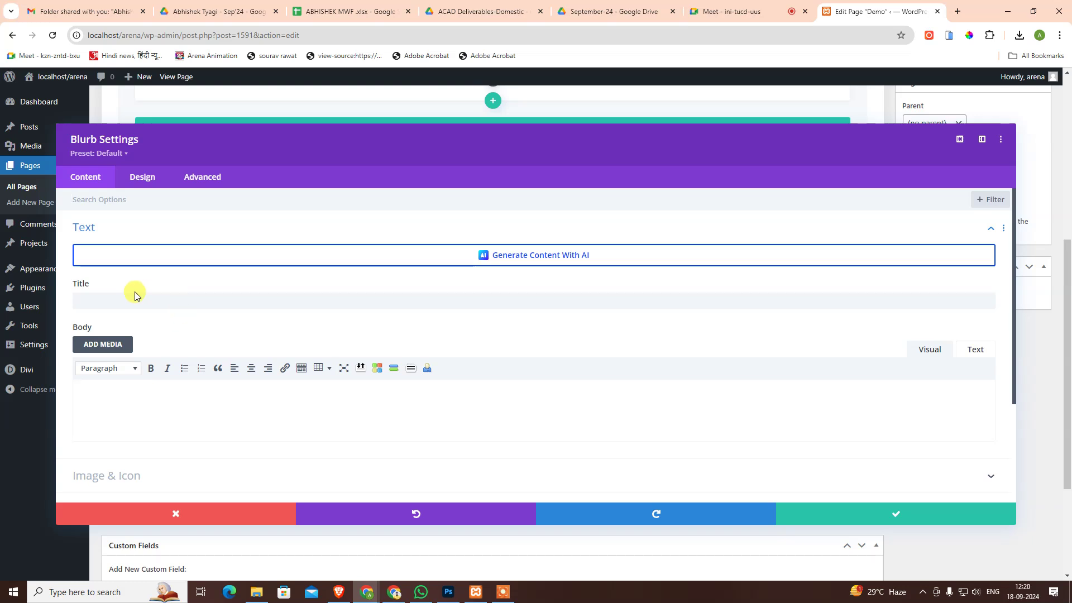
click(171, 299)
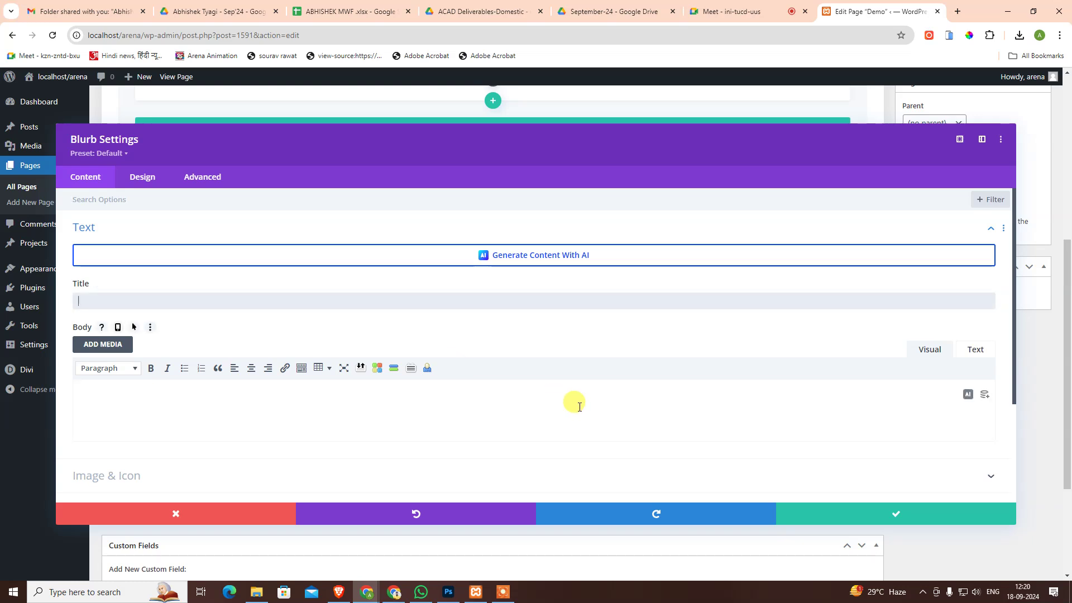
text(a)
text(bout us)
click(902, 514)
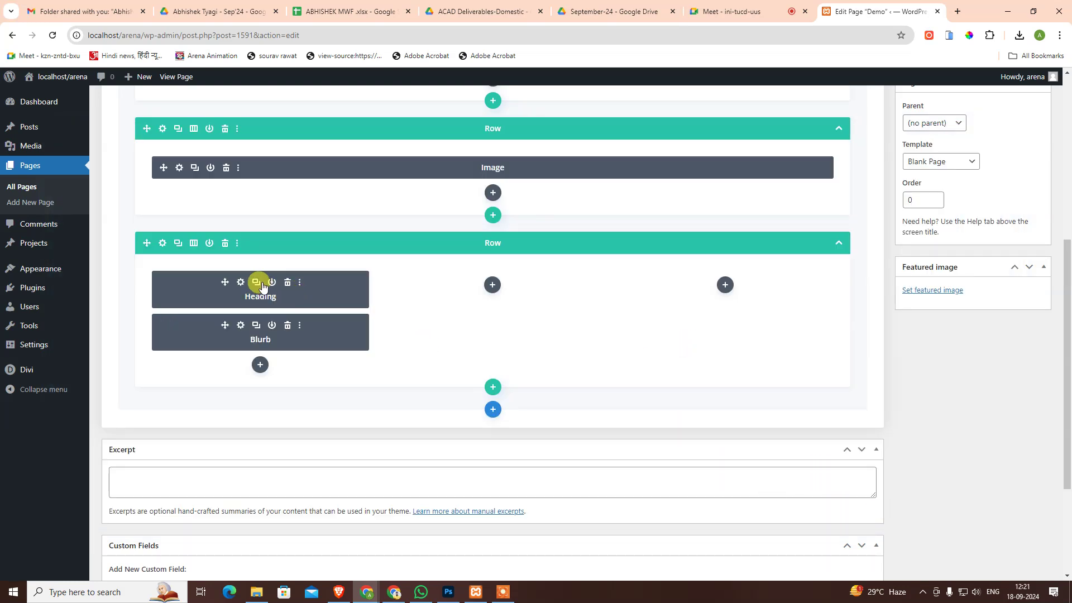
- Delete the separate Heading module above the blurb
click(287, 282)
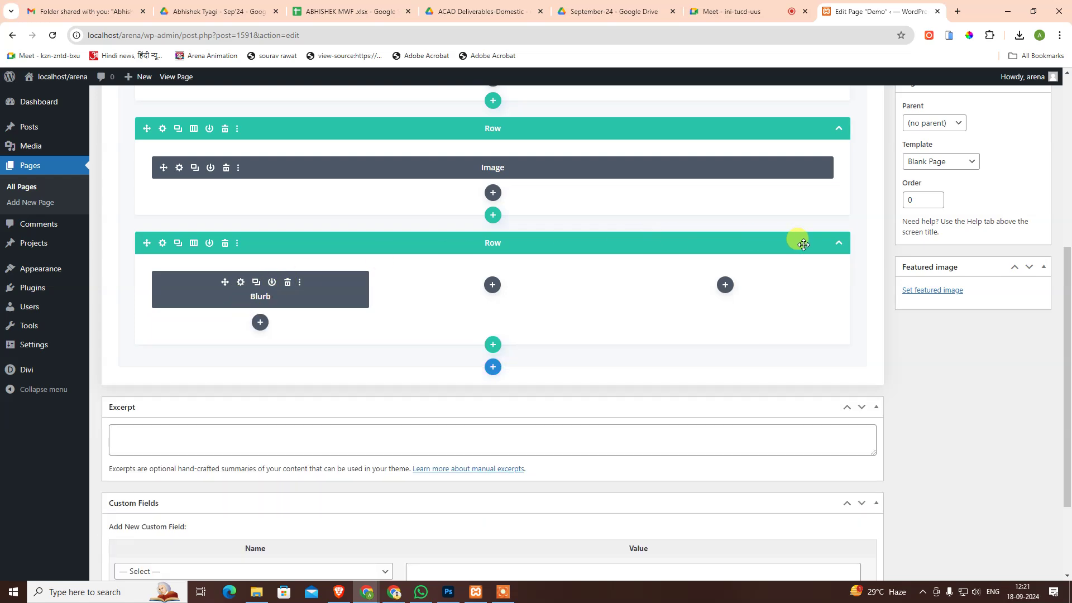
scroll(790, 239, up, 4)
scroll(731, 134, up, 2)
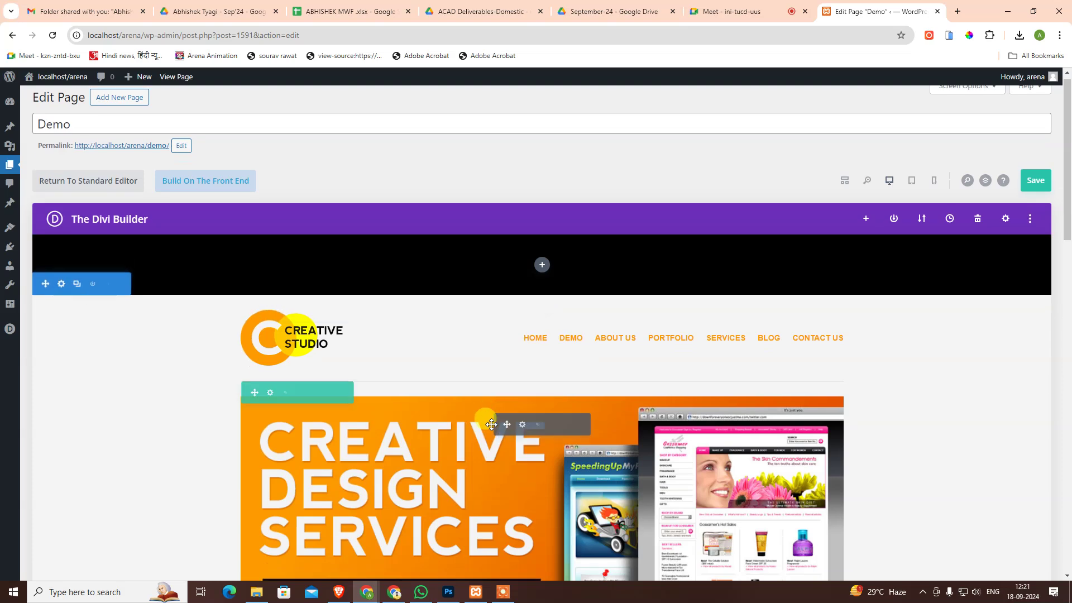
- Reopen the about us blurb settings as a shrunk floating panel positioned right of the preview
scroll(318, 431, down, 5)
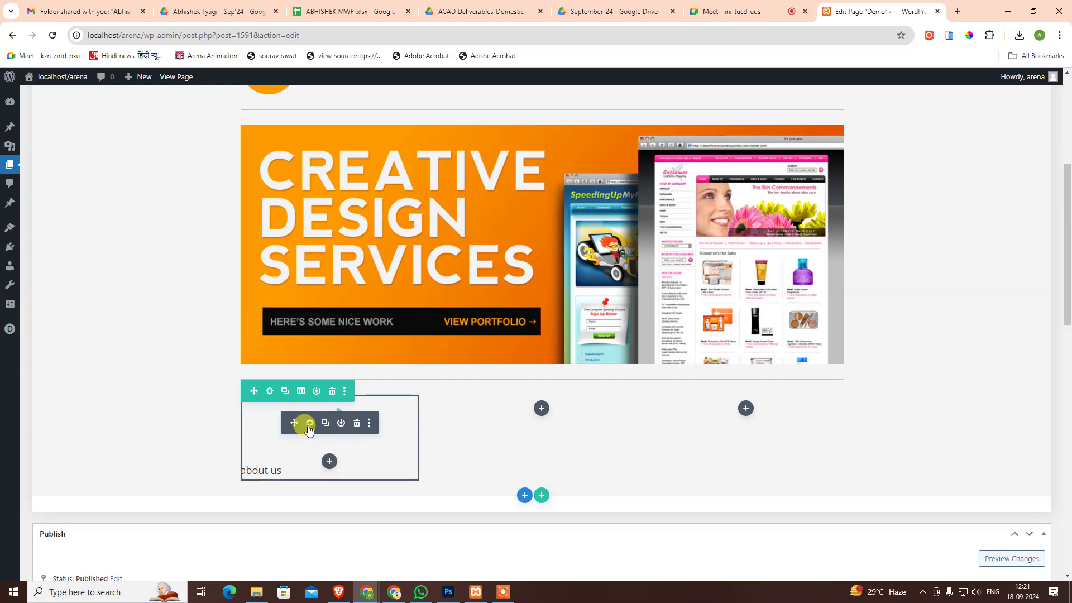
click(304, 422)
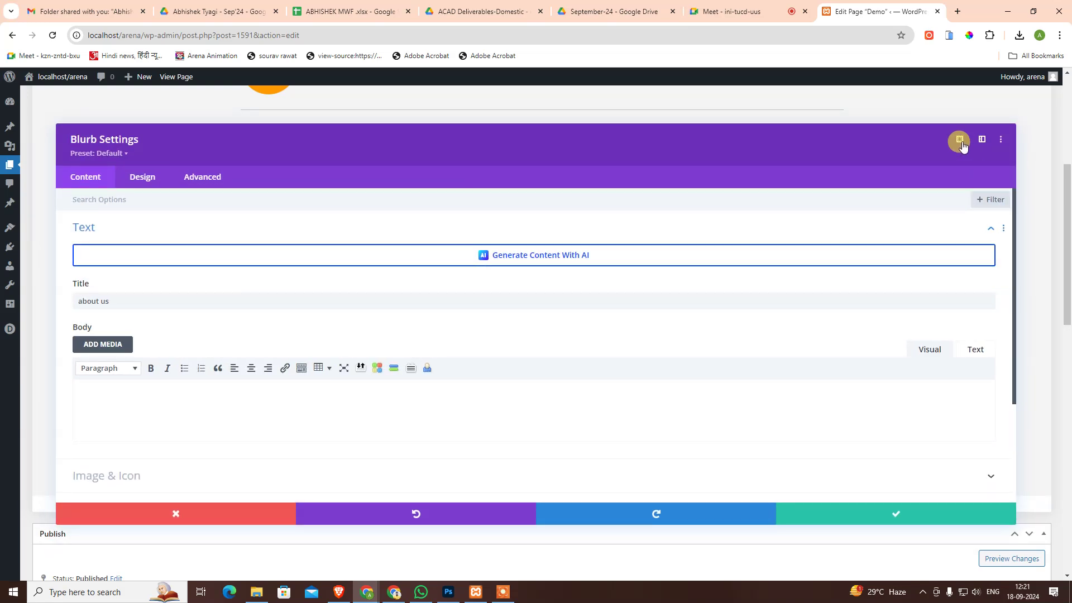
click(964, 140)
drag(210, 375, 792, 391)
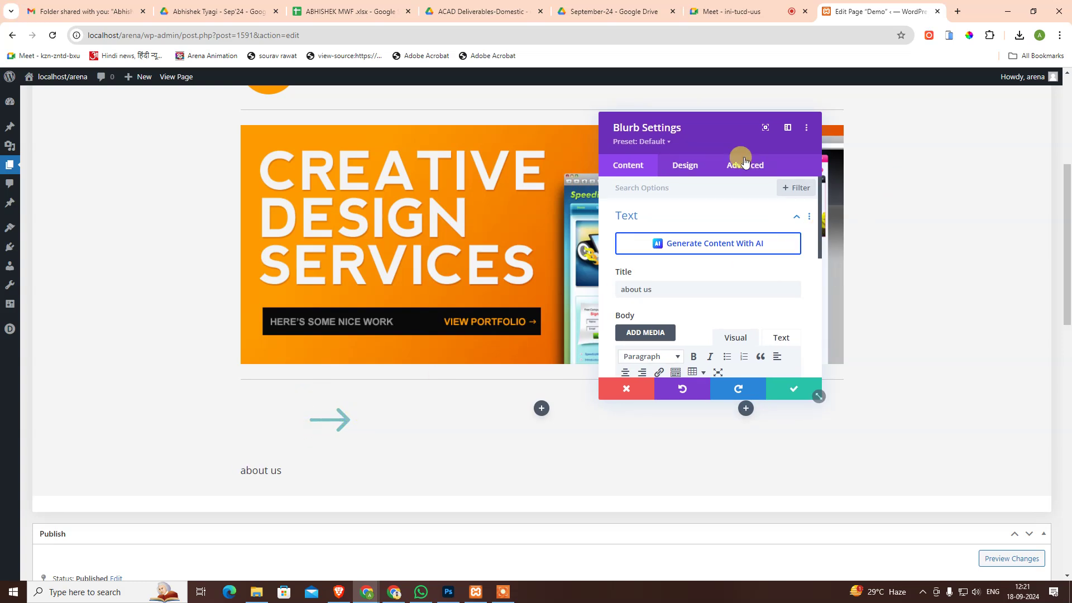
drag(717, 130, 631, 121)
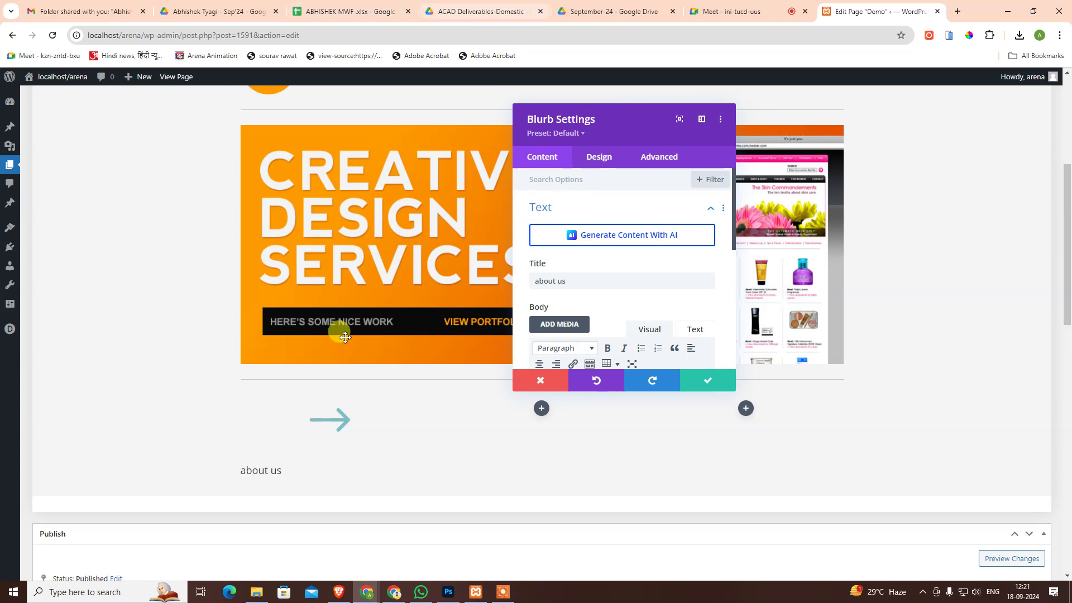
- Set the blurb's icon placement to Left and its icon colour to black
scroll(610, 274, down, 2)
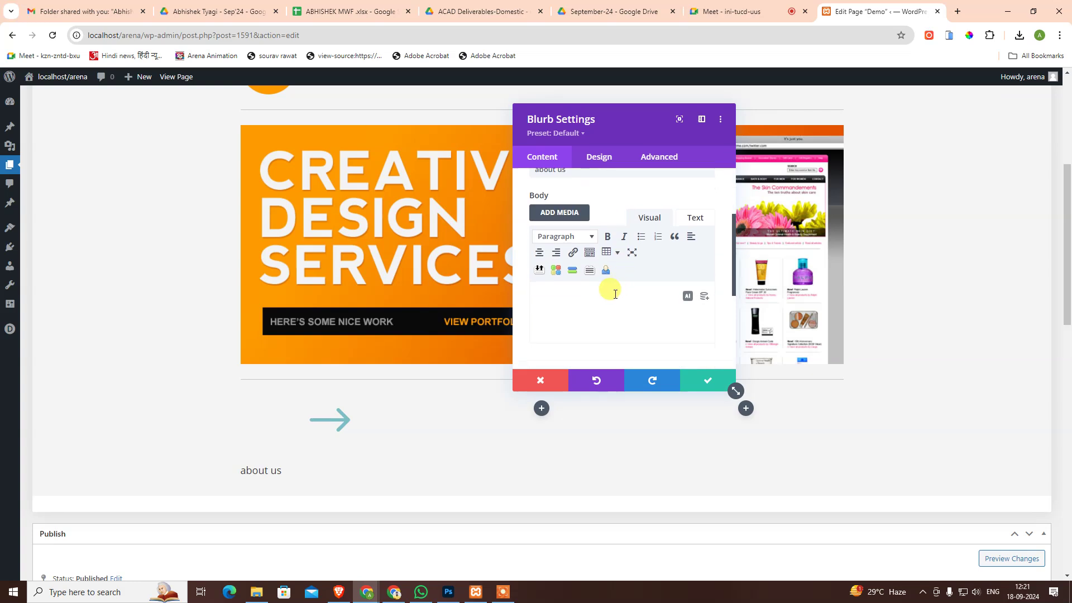
click(595, 157)
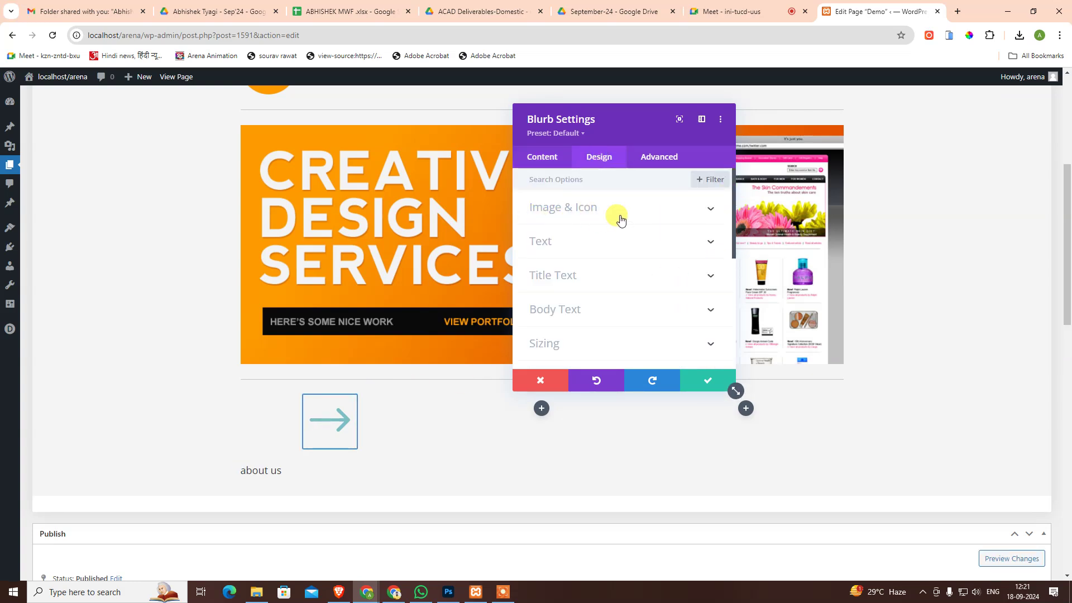
click(597, 216)
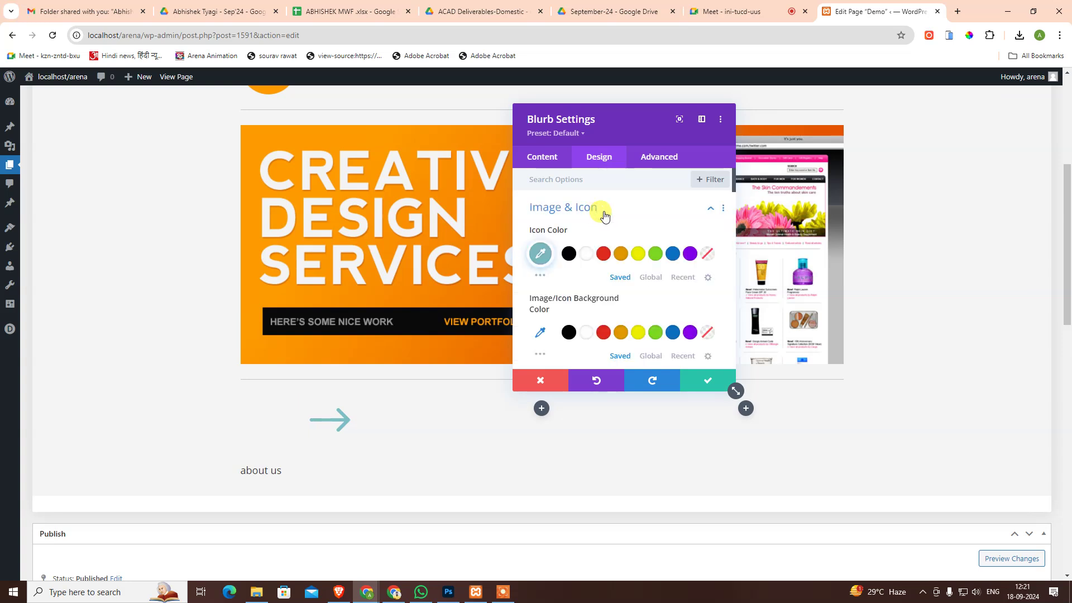
scroll(692, 282, down, 2)
scroll(702, 289, down, 1)
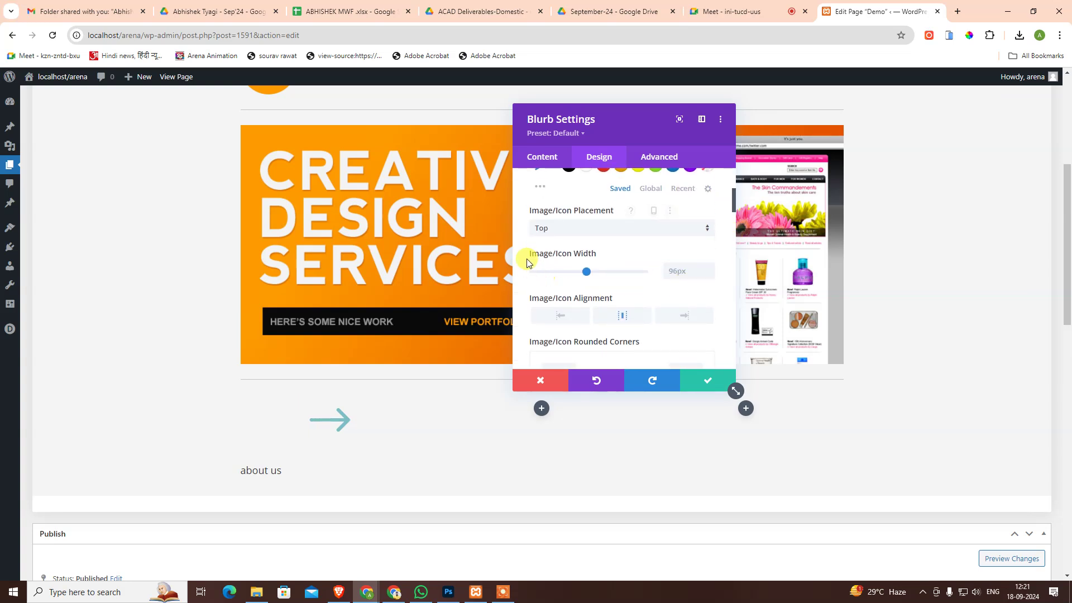
click(593, 229)
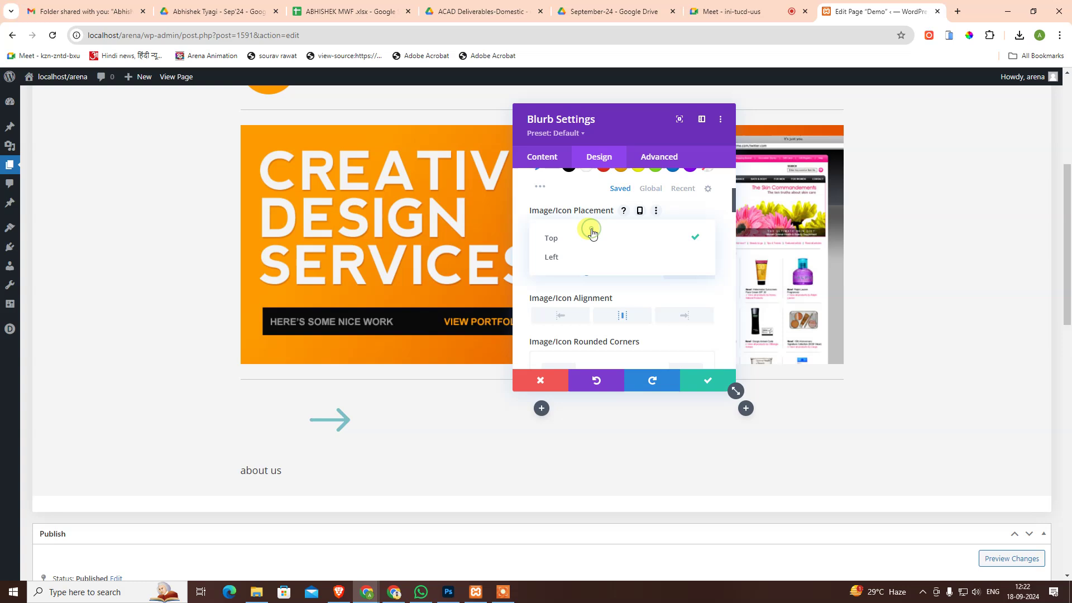
click(570, 256)
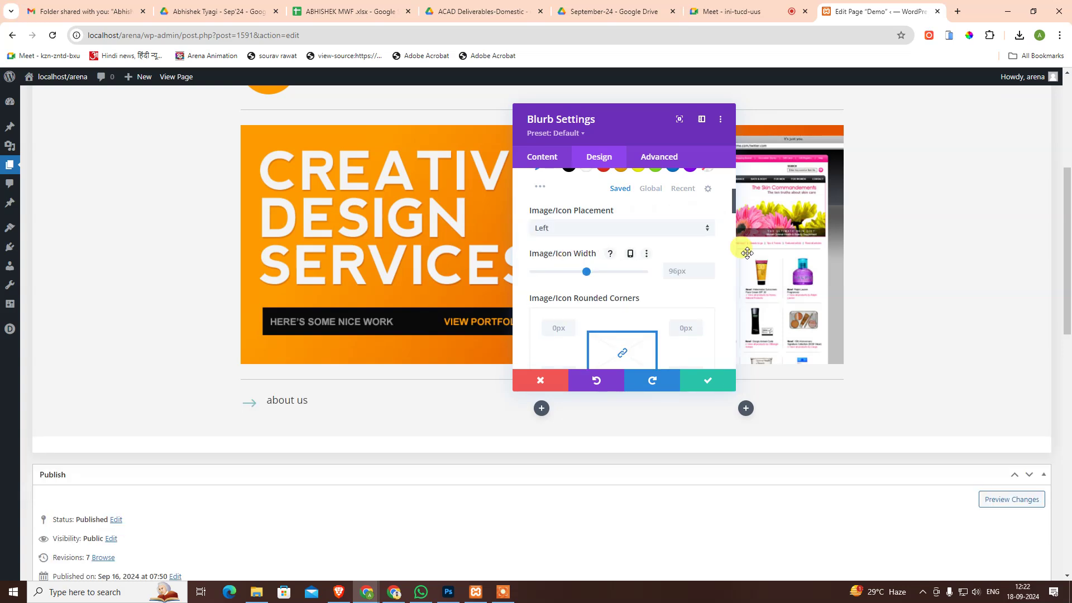
scroll(693, 252, up, 3)
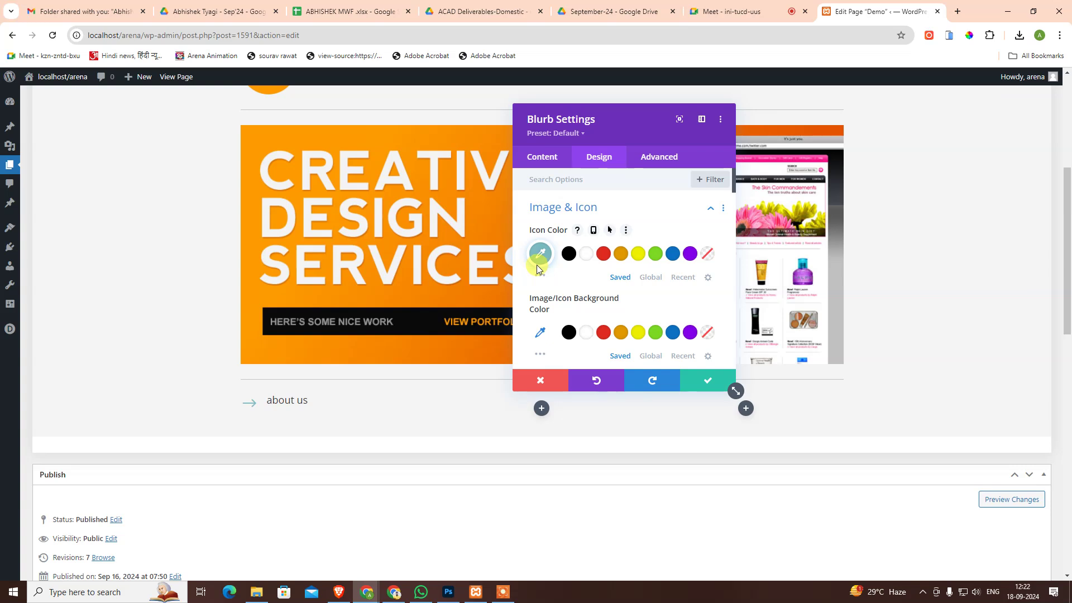
click(568, 254)
- Clear the icon's background colour so it stays transparent
scroll(592, 282, down, 1)
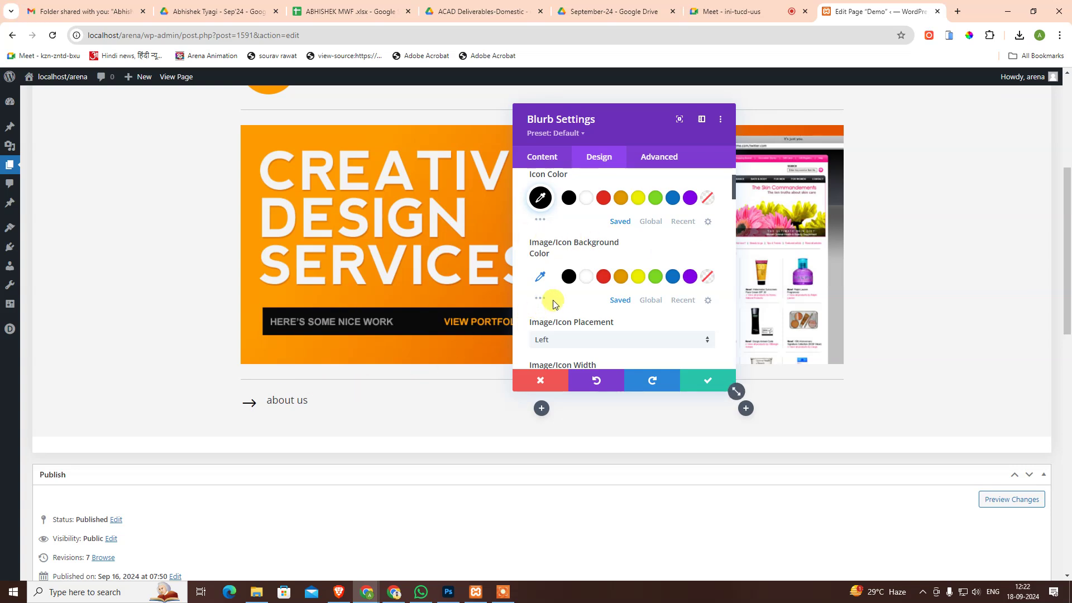
click(602, 278)
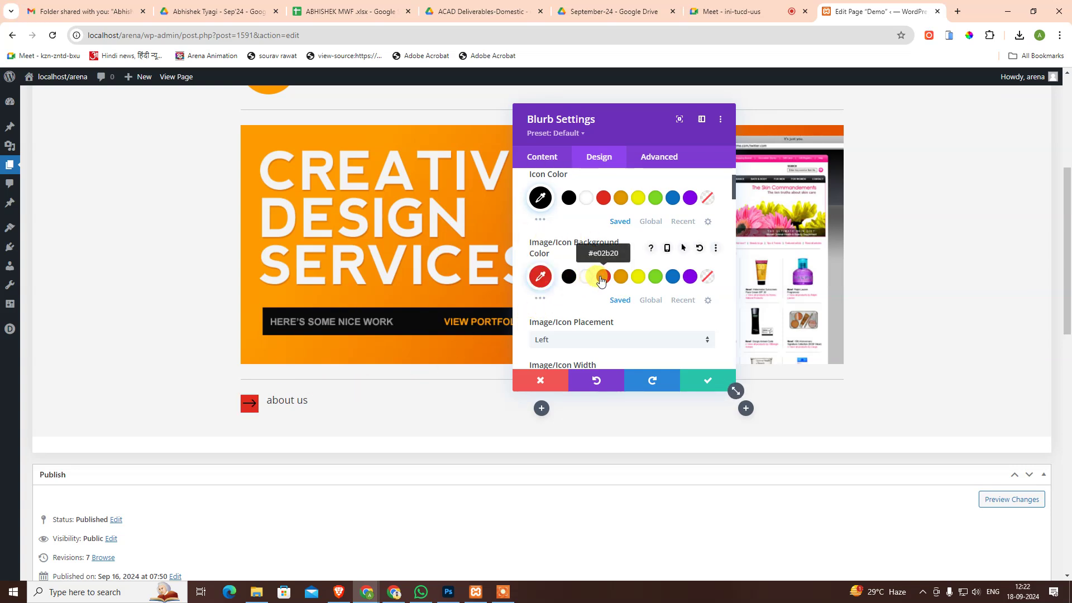
click(707, 277)
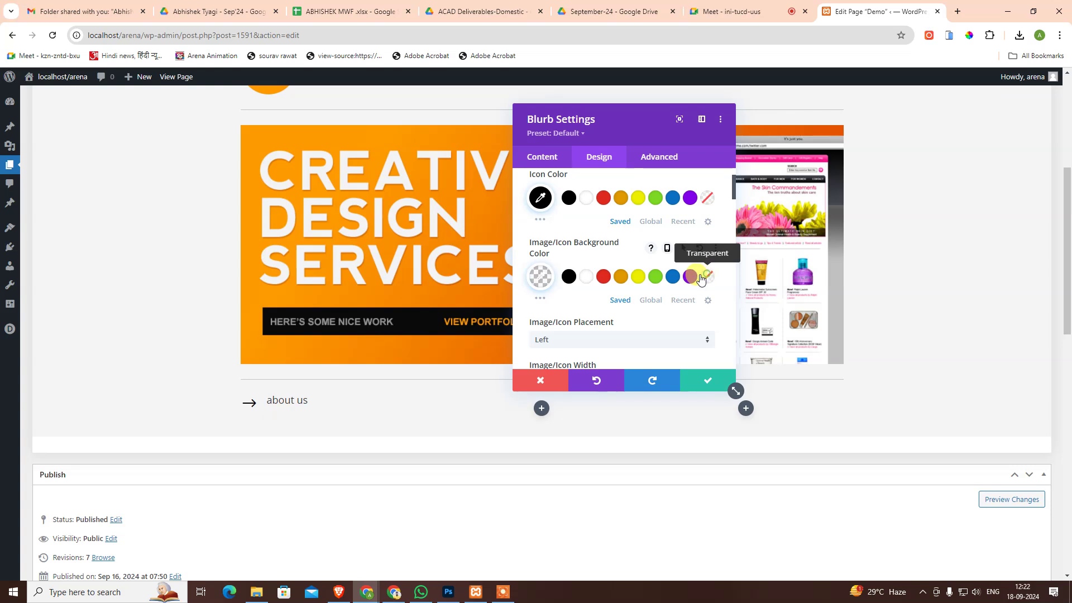
scroll(608, 290, down, 2)
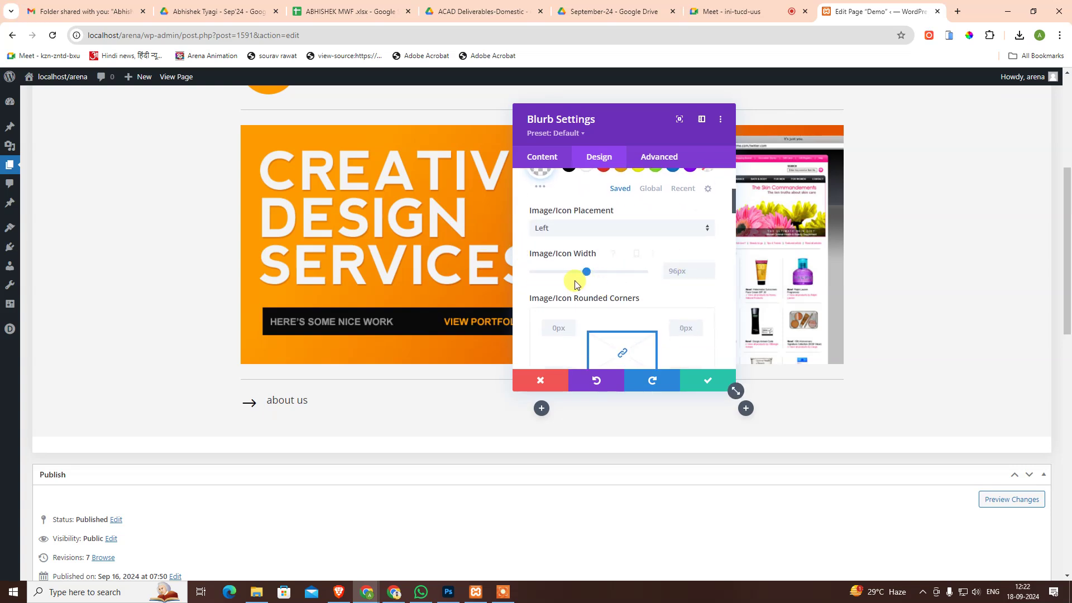
scroll(614, 307, down, 2)
scroll(625, 304, down, 2)
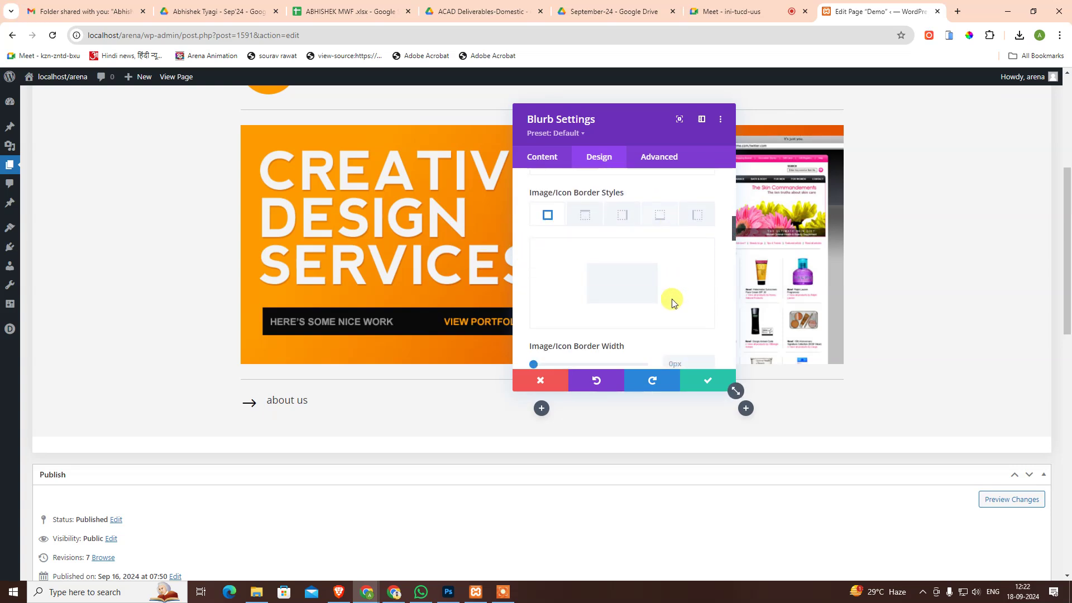
scroll(626, 262, down, 2)
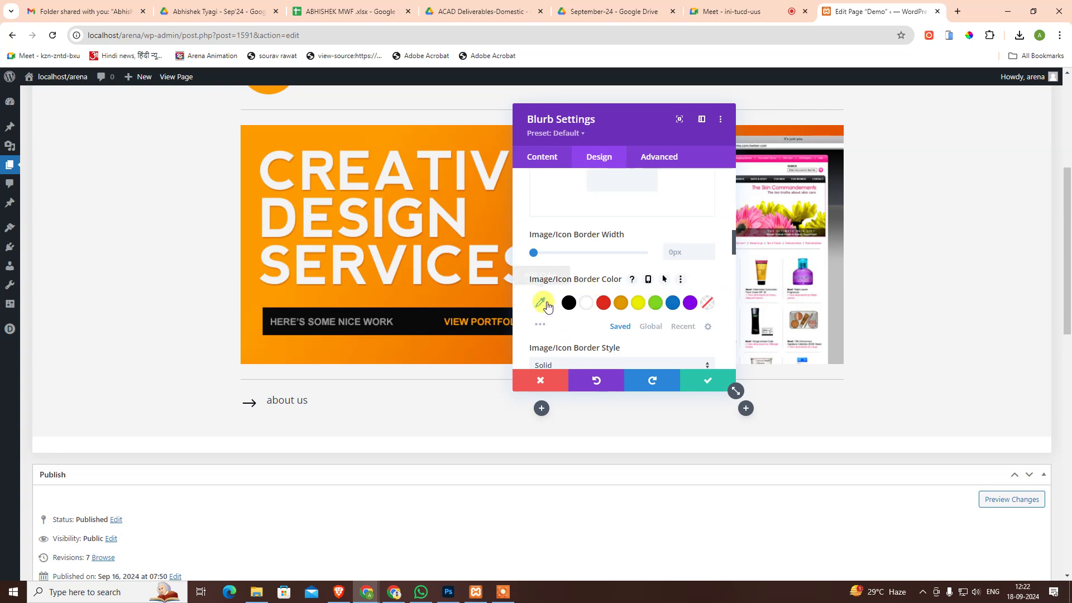
scroll(663, 290, down, 3)
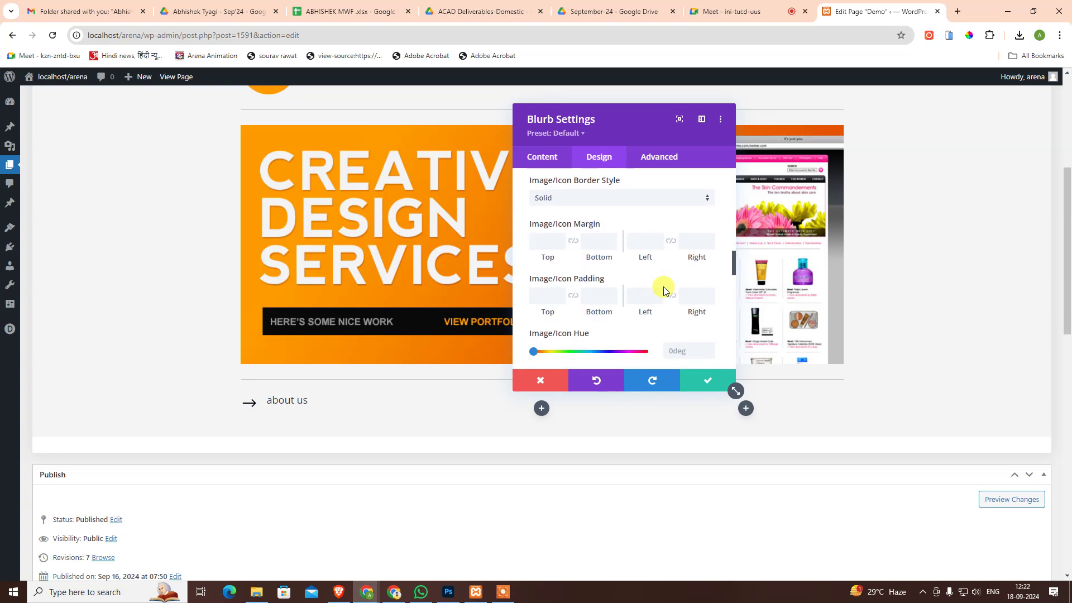
scroll(662, 285, up, 3)
scroll(660, 280, up, 2)
scroll(642, 274, up, 2)
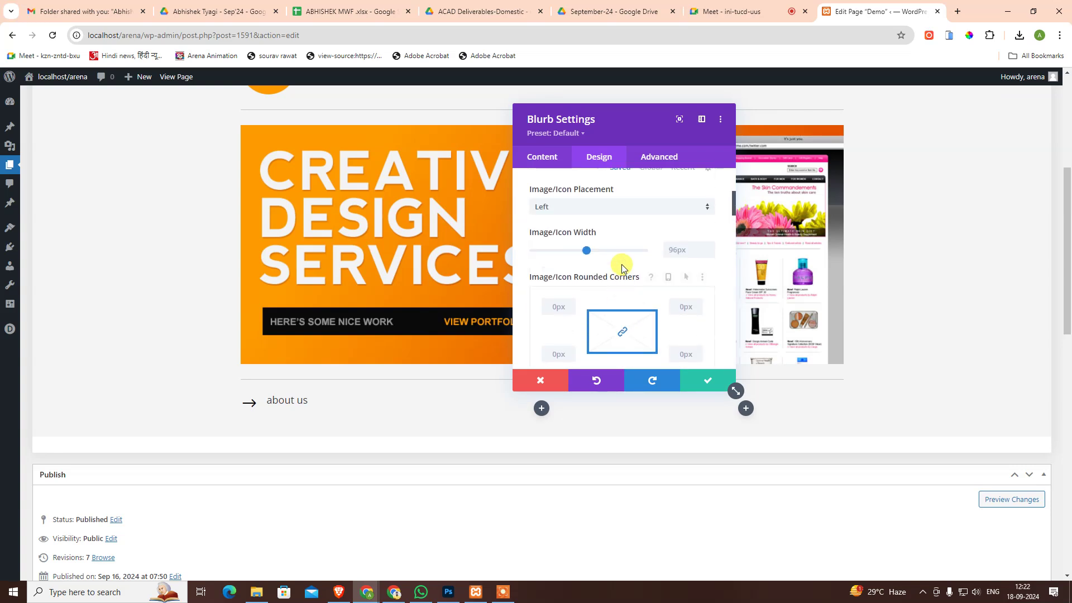
scroll(621, 265, up, 3)
click(642, 207)
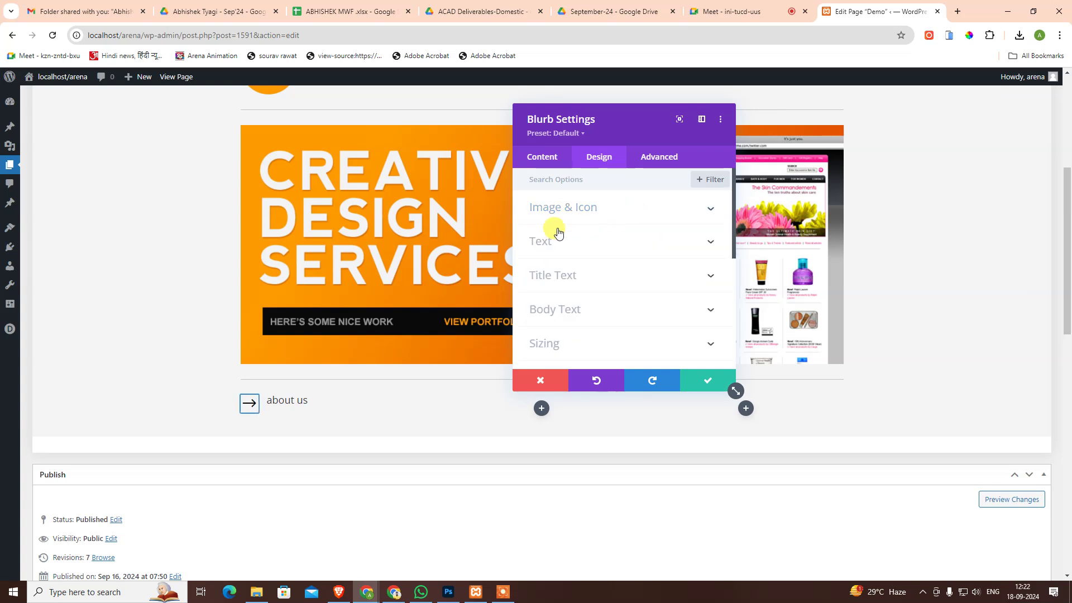
- Try centred blurb text, keep it left-aligned, and review the title and body fields
click(566, 247)
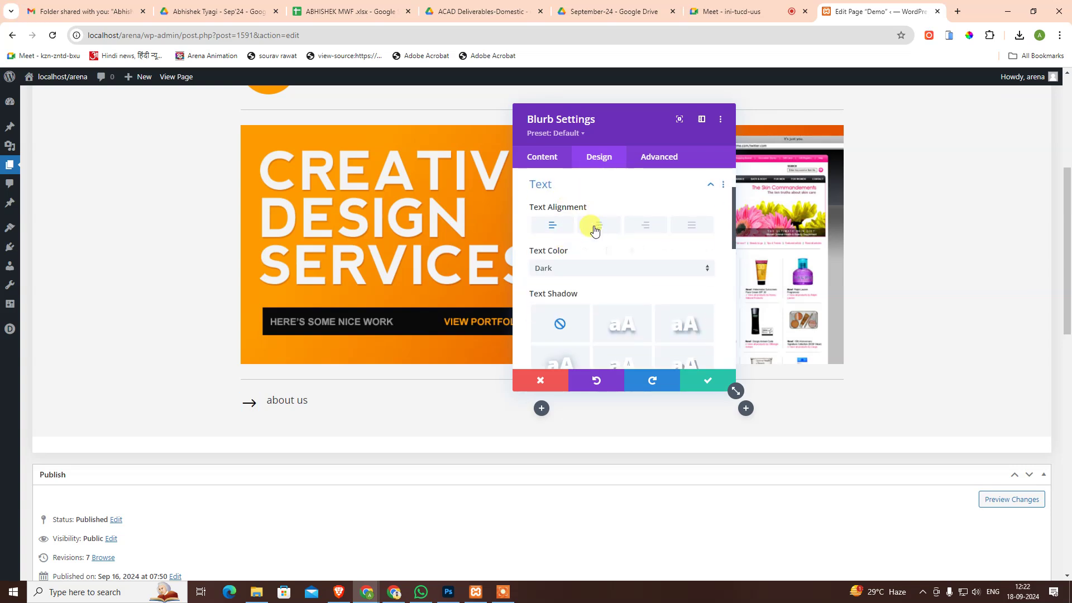
click(594, 227)
click(563, 229)
click(567, 189)
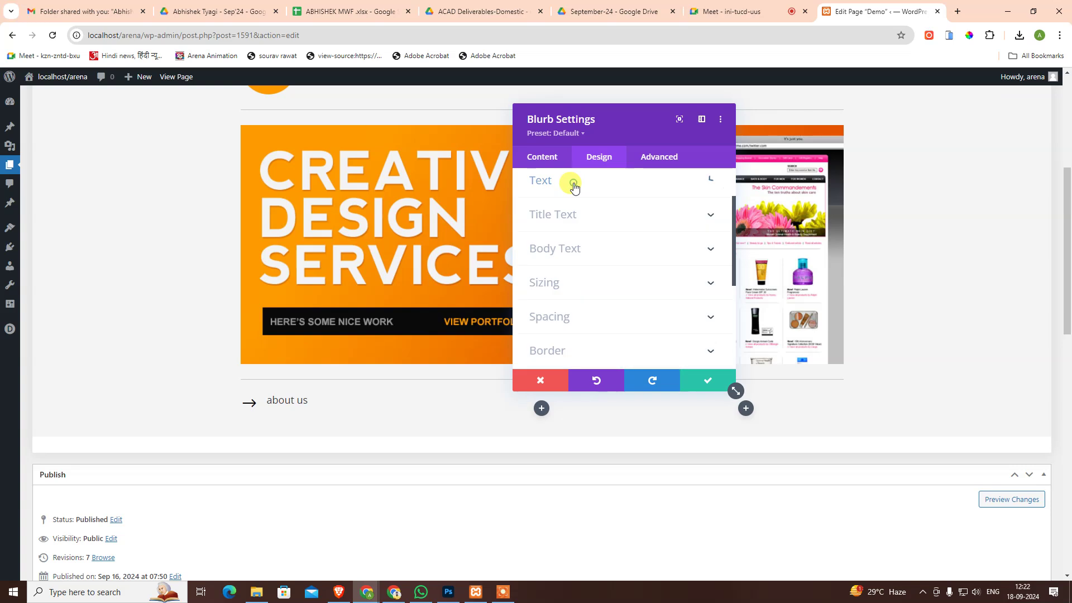
click(579, 222)
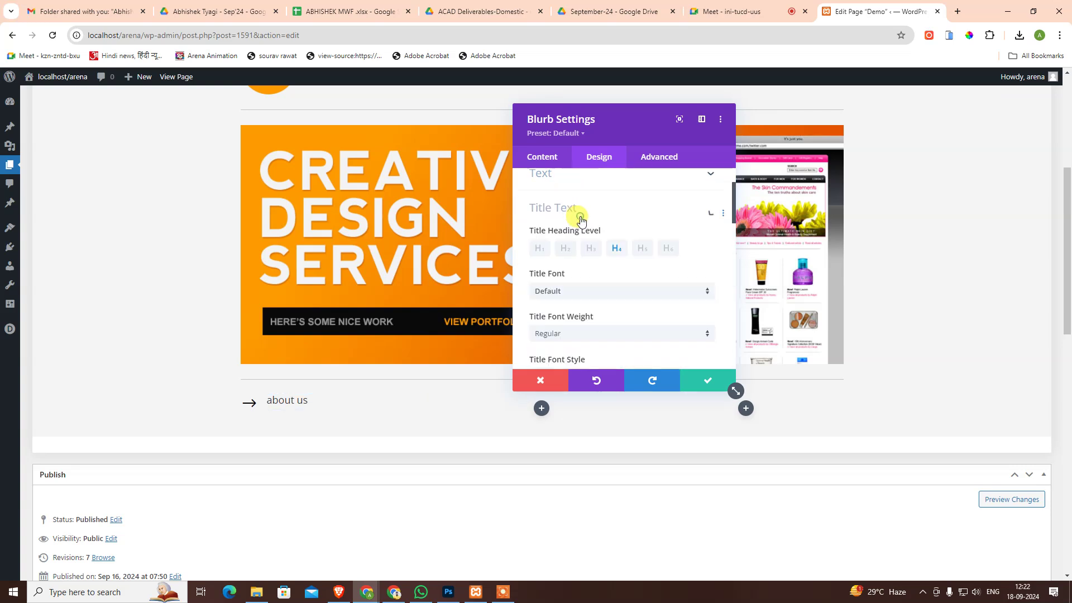
click(582, 194)
click(545, 158)
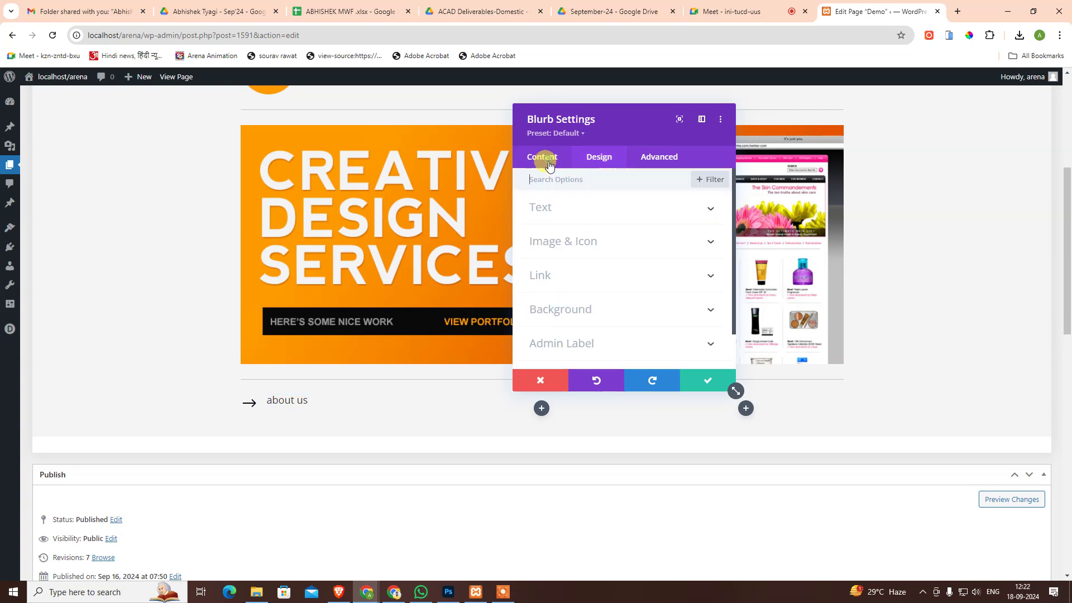
click(565, 218)
scroll(577, 273, down, 1)
scroll(577, 273, down, 1)
scroll(577, 258, up, 1)
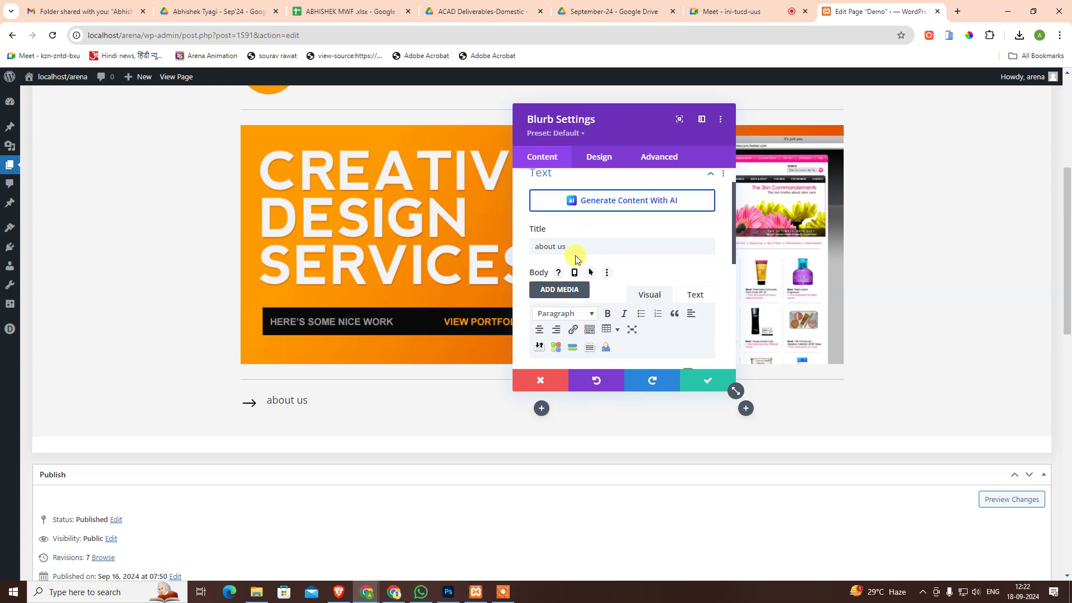
scroll(577, 258, up, 2)
- Set the about us title to an H2 heading with uppercase, bold lettering
click(600, 158)
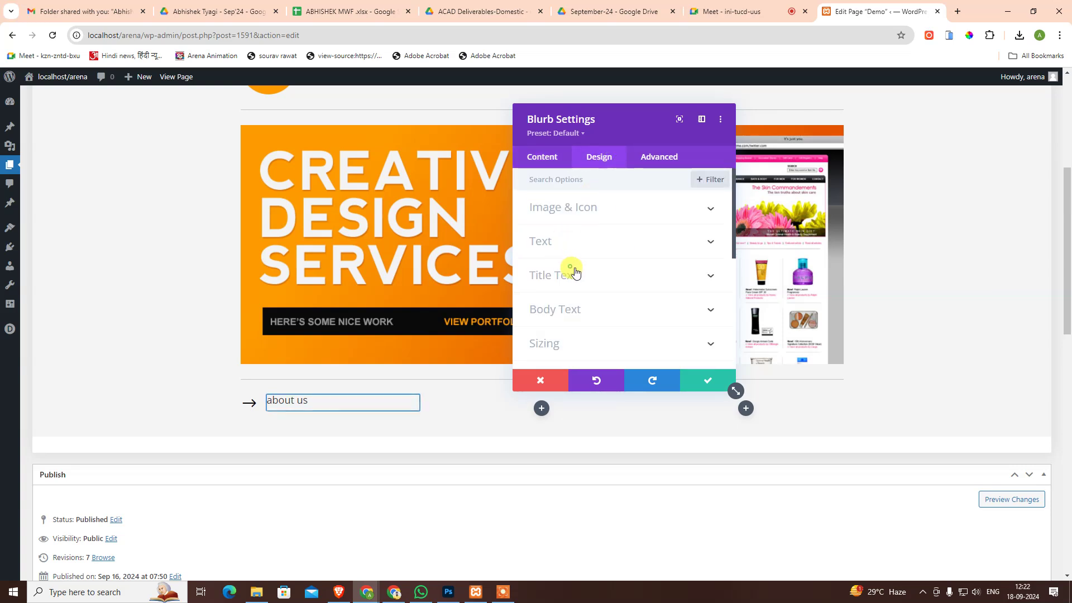
click(576, 274)
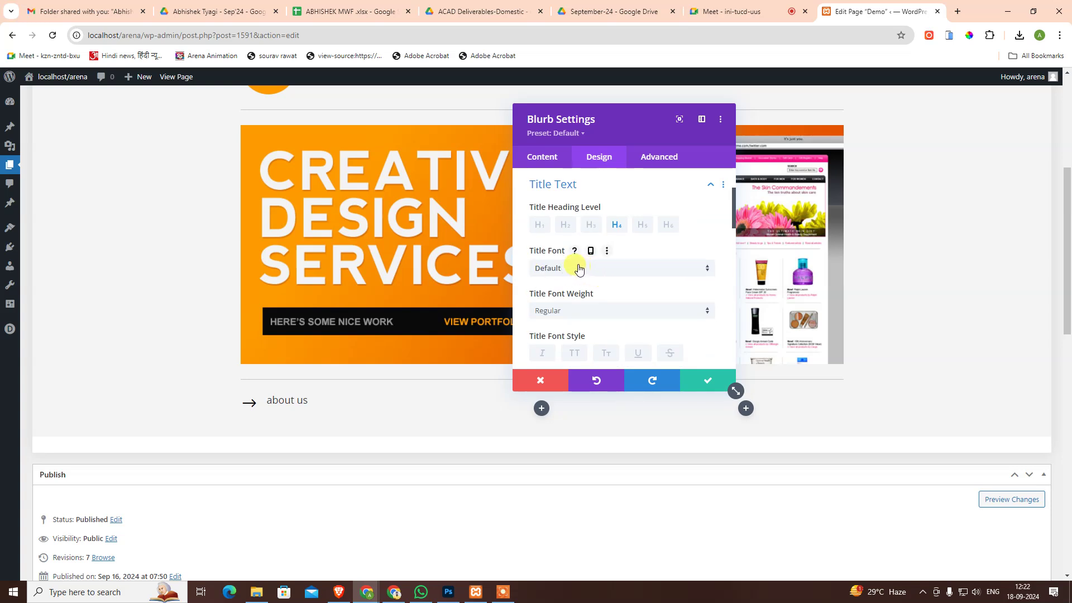
click(565, 225)
scroll(601, 275, down, 1)
click(577, 297)
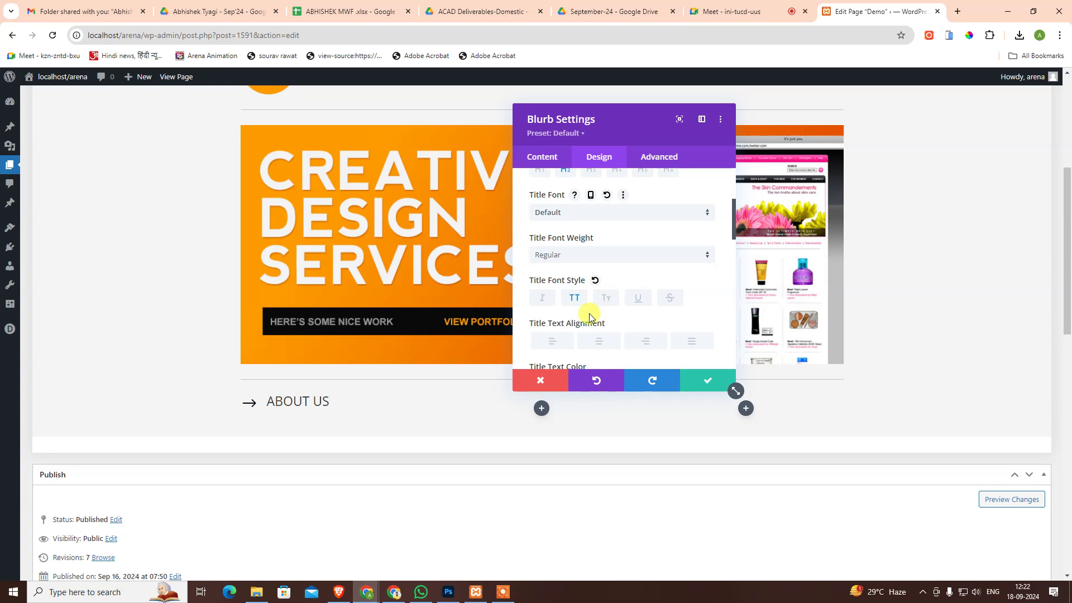
click(580, 255)
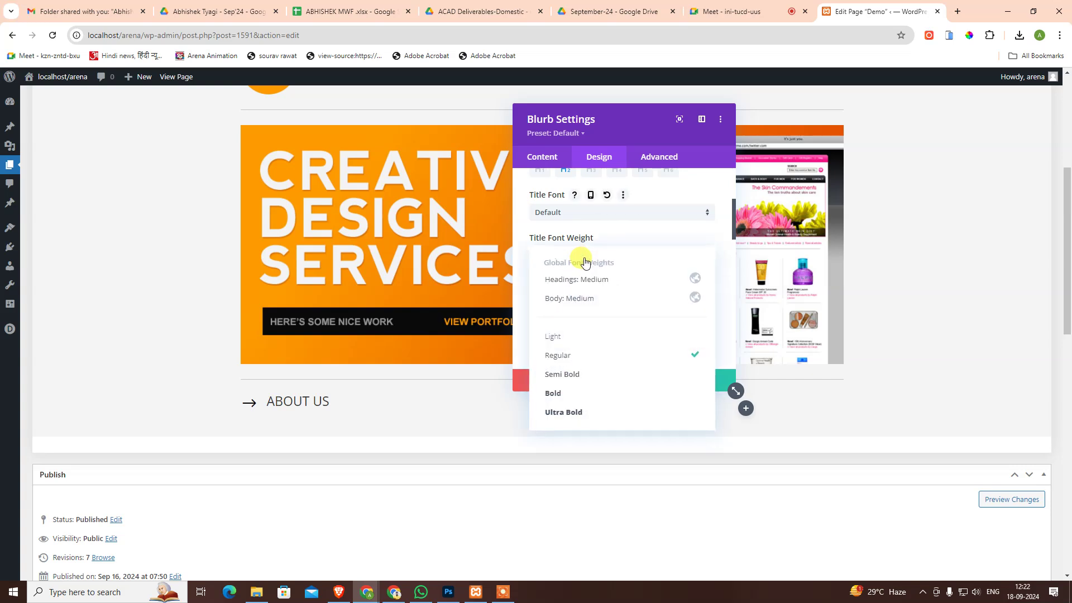
click(572, 392)
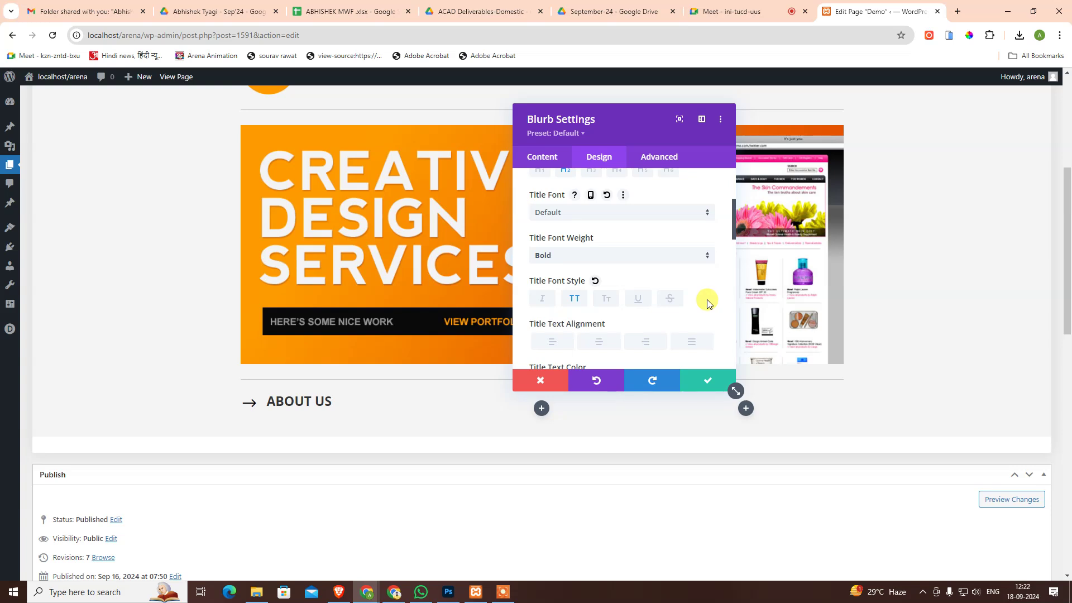
scroll(707, 301, up, 5)
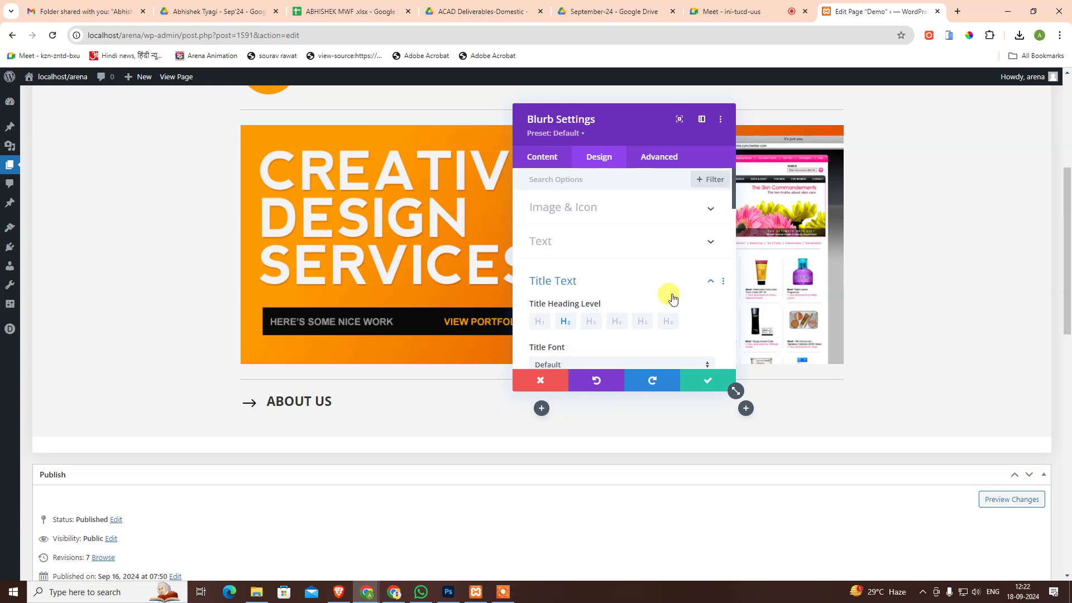
click(589, 248)
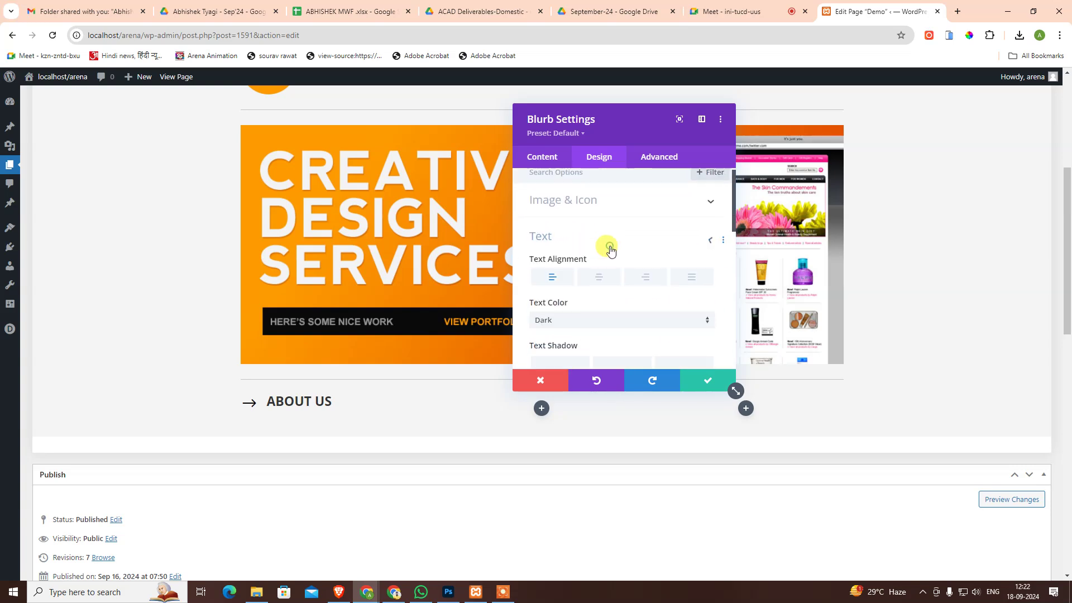
click(648, 249)
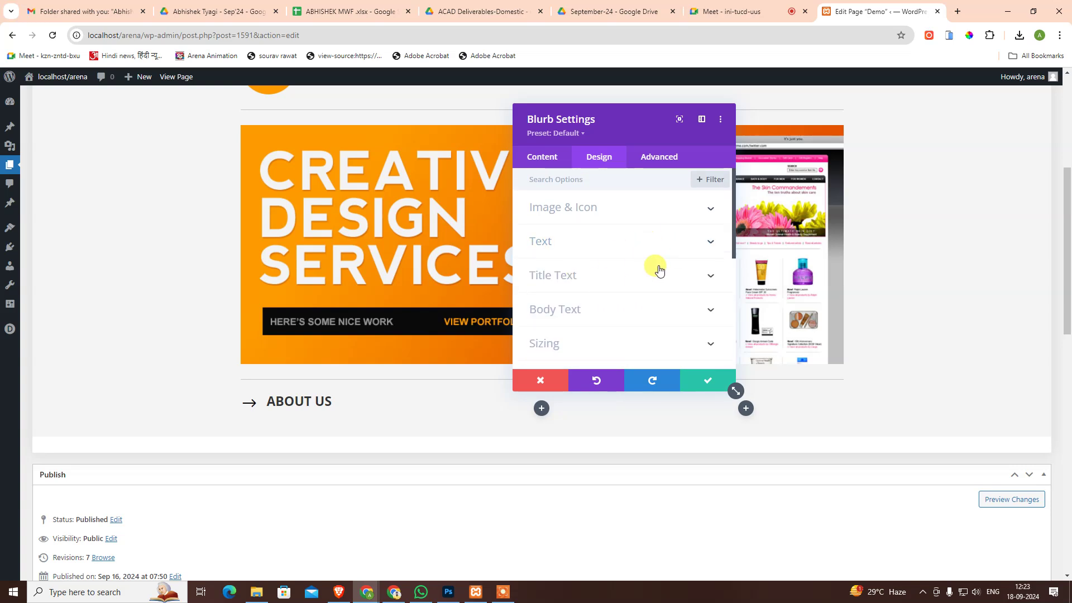
- Review the Image & Icon options, save the blurb, and start inserting a new module below it
click(617, 208)
scroll(647, 305, down, 1)
scroll(663, 313, down, 2)
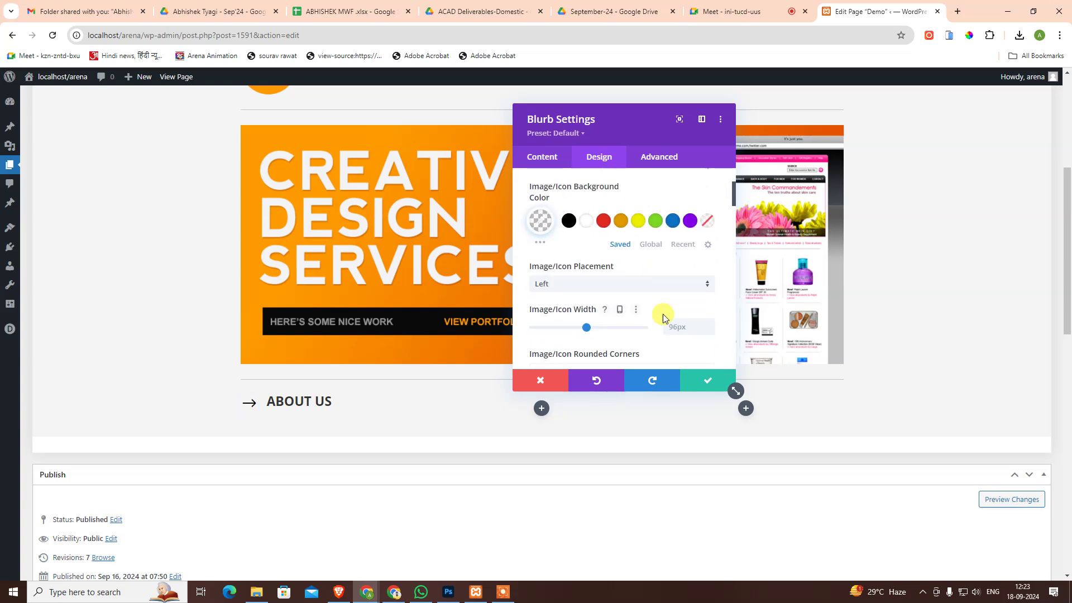
scroll(664, 315, down, 2)
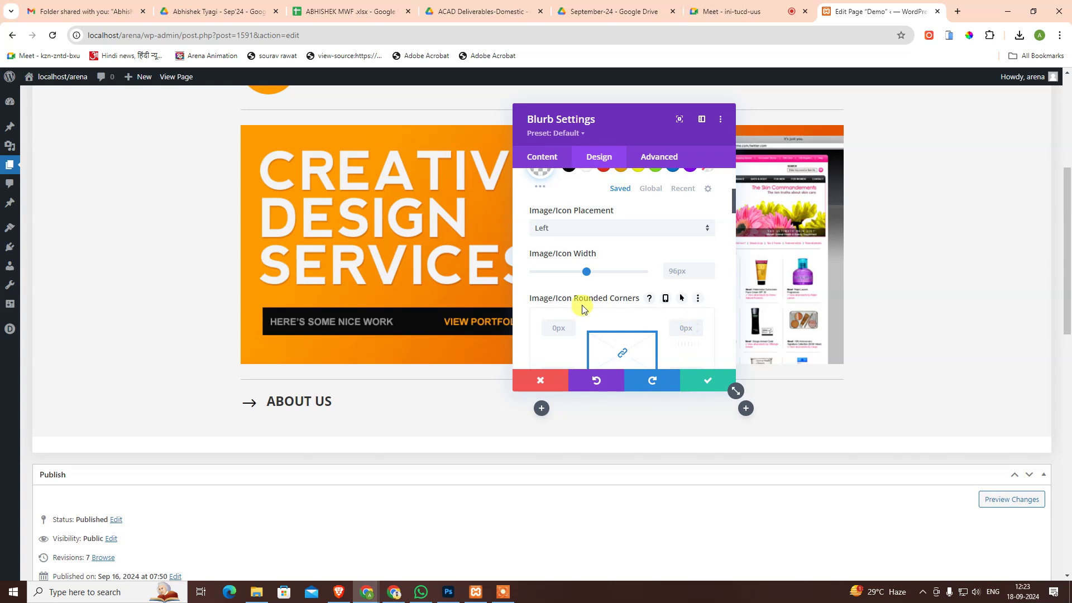
scroll(582, 309, down, 2)
scroll(584, 307, down, 4)
scroll(608, 312, down, 3)
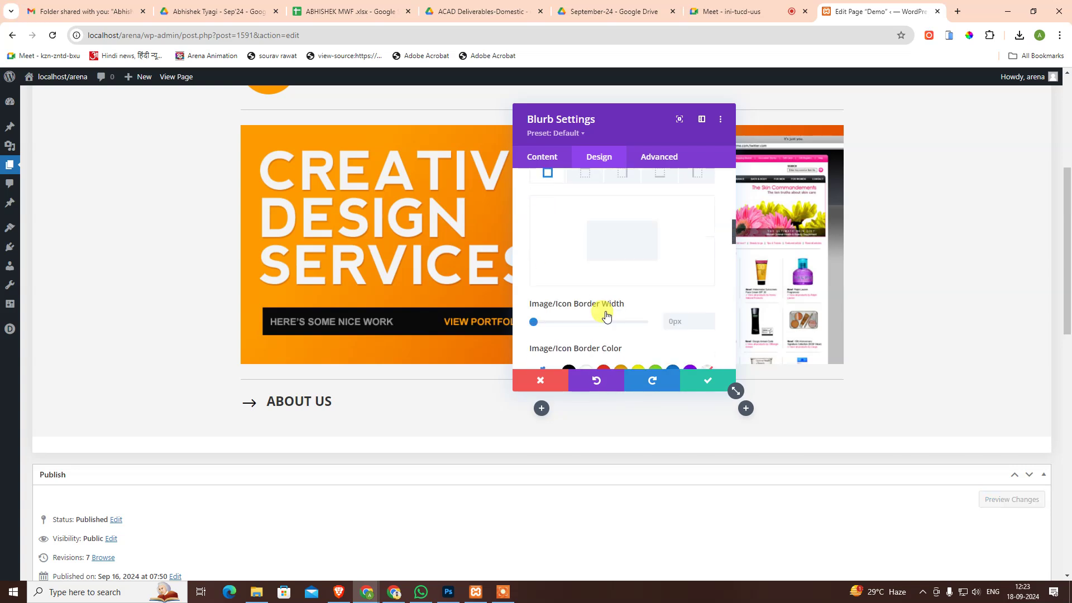
scroll(606, 317, down, 2)
scroll(558, 313, down, 1)
scroll(639, 316, down, 1)
scroll(592, 332, down, 1)
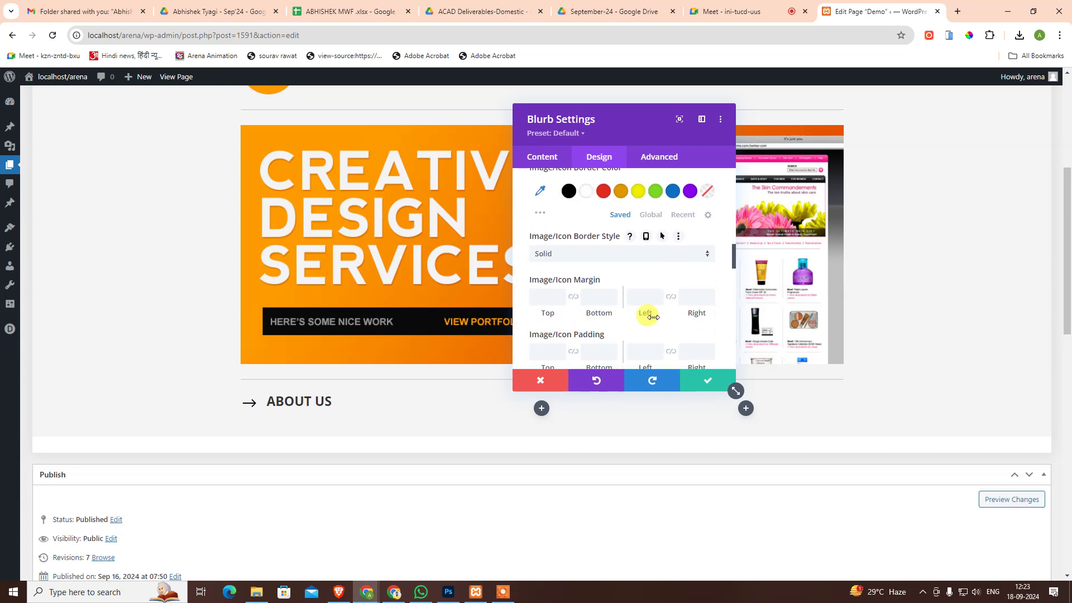
scroll(653, 318, down, 1)
scroll(656, 329, down, 1)
scroll(642, 330, down, 1)
scroll(614, 329, down, 1)
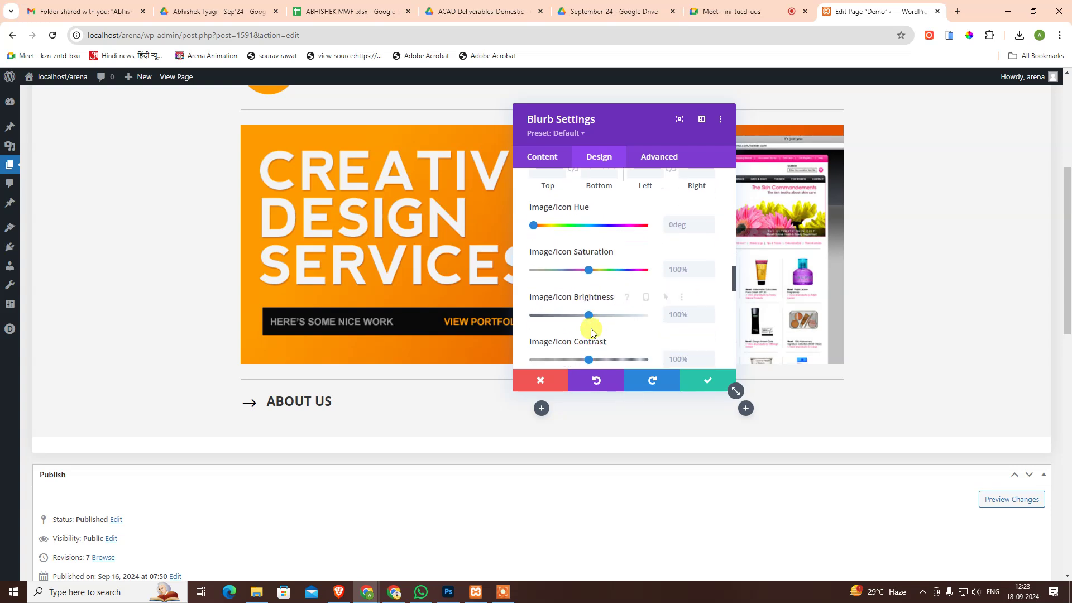
scroll(591, 329, down, 1)
scroll(590, 319, down, 1)
scroll(600, 313, down, 1)
scroll(601, 296, down, 1)
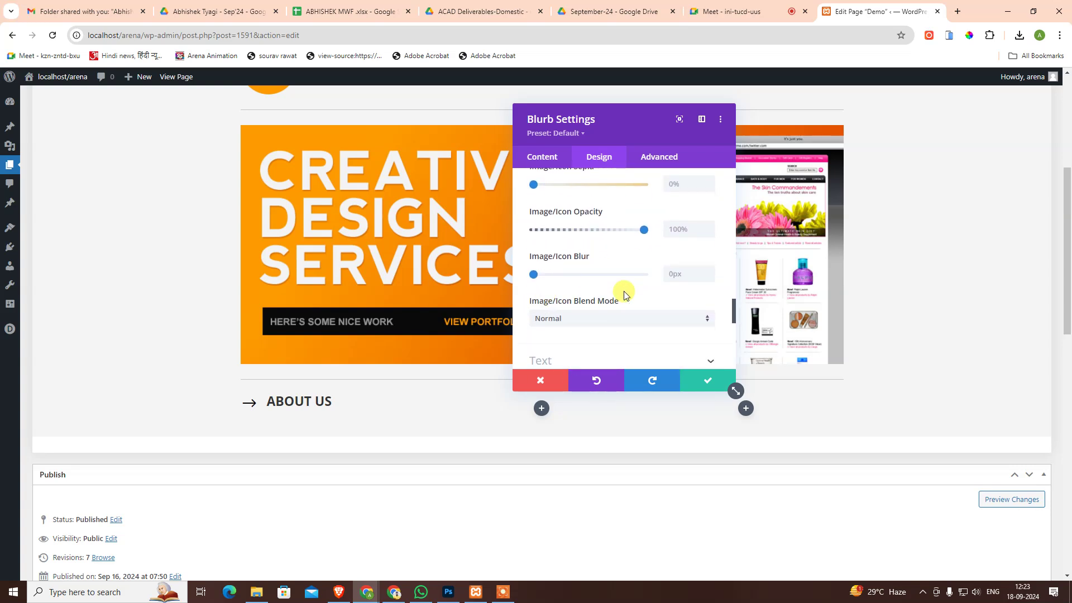
scroll(608, 295, down, 1)
scroll(678, 293, down, 3)
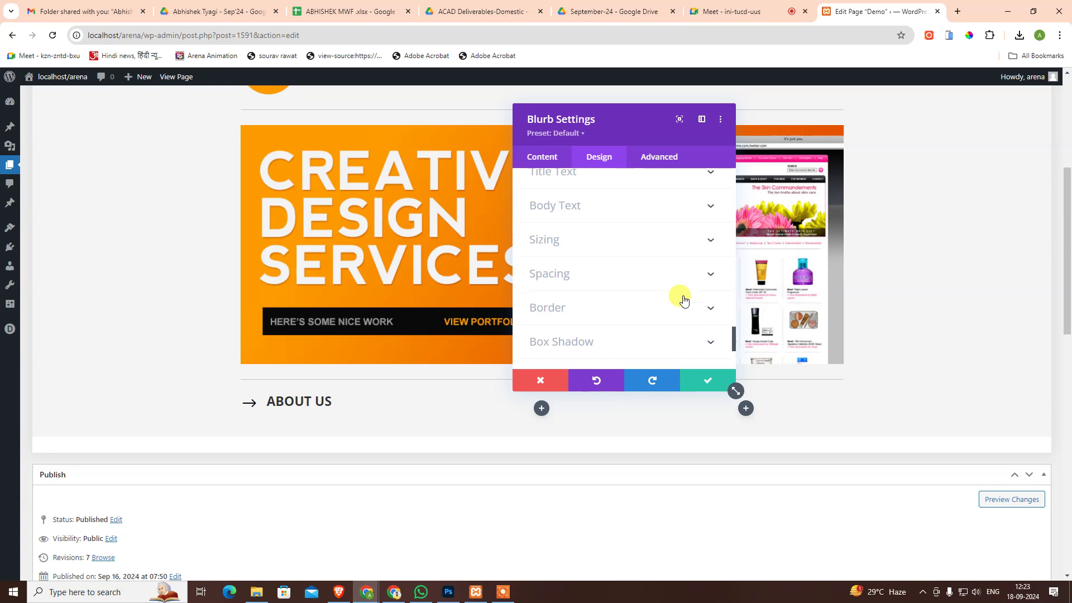
scroll(681, 295, up, 1)
scroll(687, 279, up, 2)
scroll(692, 265, up, 1)
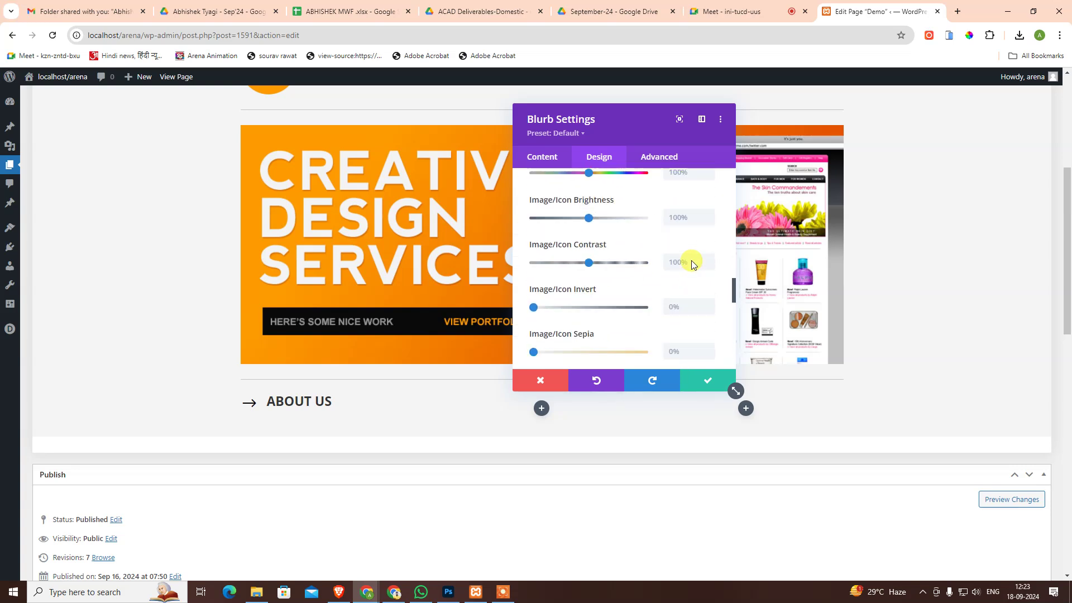
scroll(697, 212, up, 2)
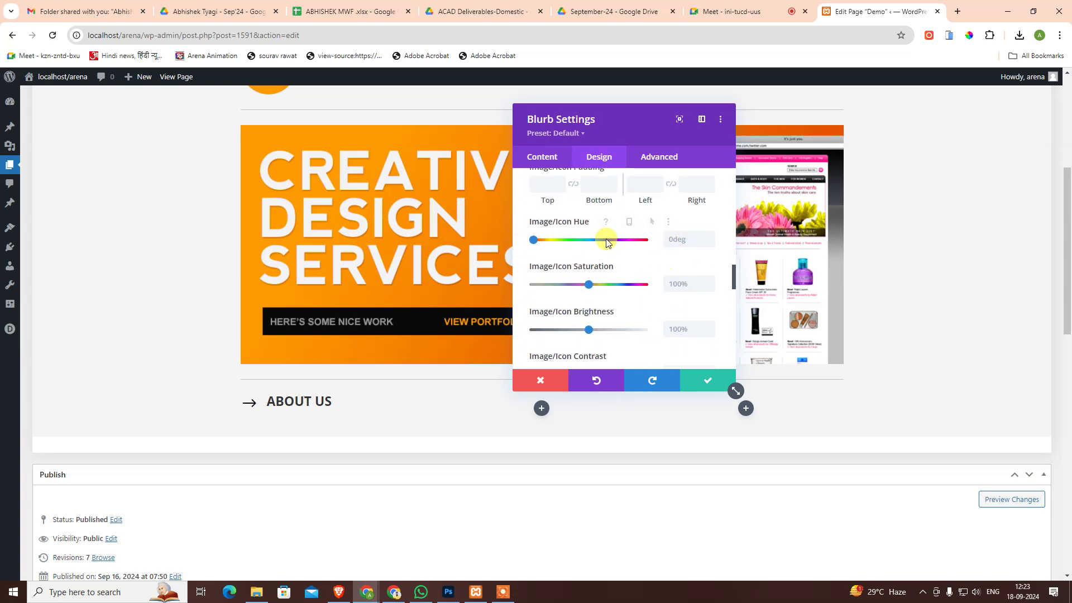
scroll(608, 236, up, 3)
scroll(642, 229, up, 1)
scroll(678, 206, up, 1)
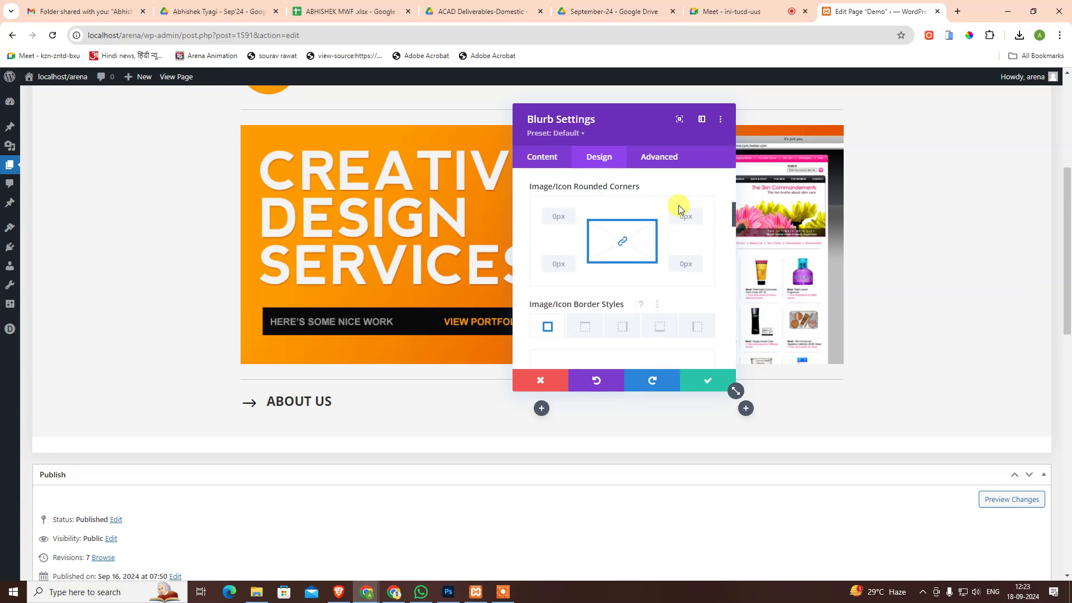
scroll(678, 206, up, 1)
scroll(679, 212, up, 1)
click(705, 379)
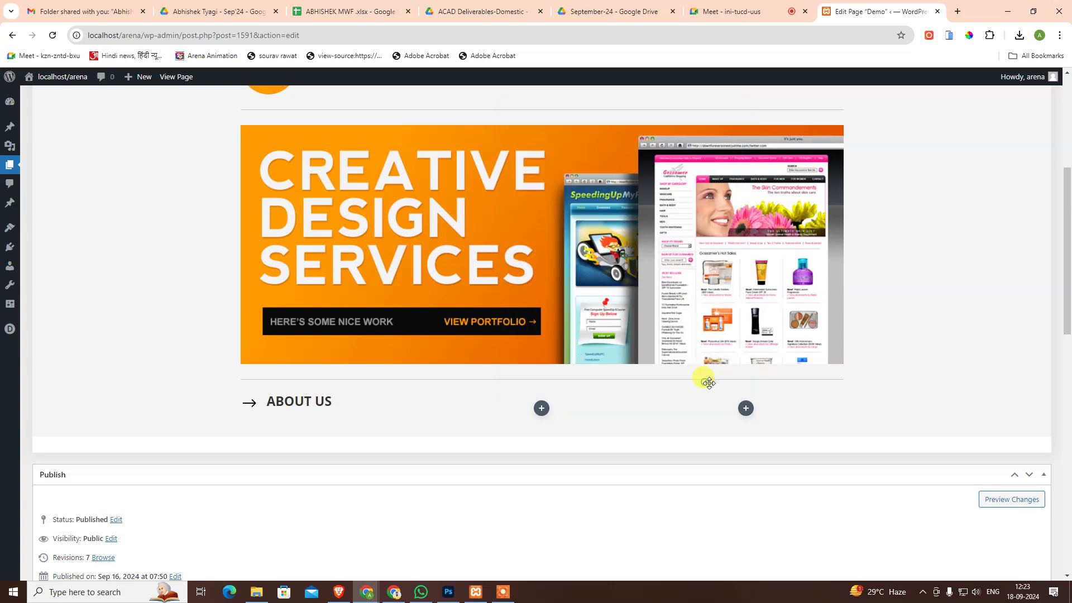
mouse_move(299, 407)
click(330, 426)
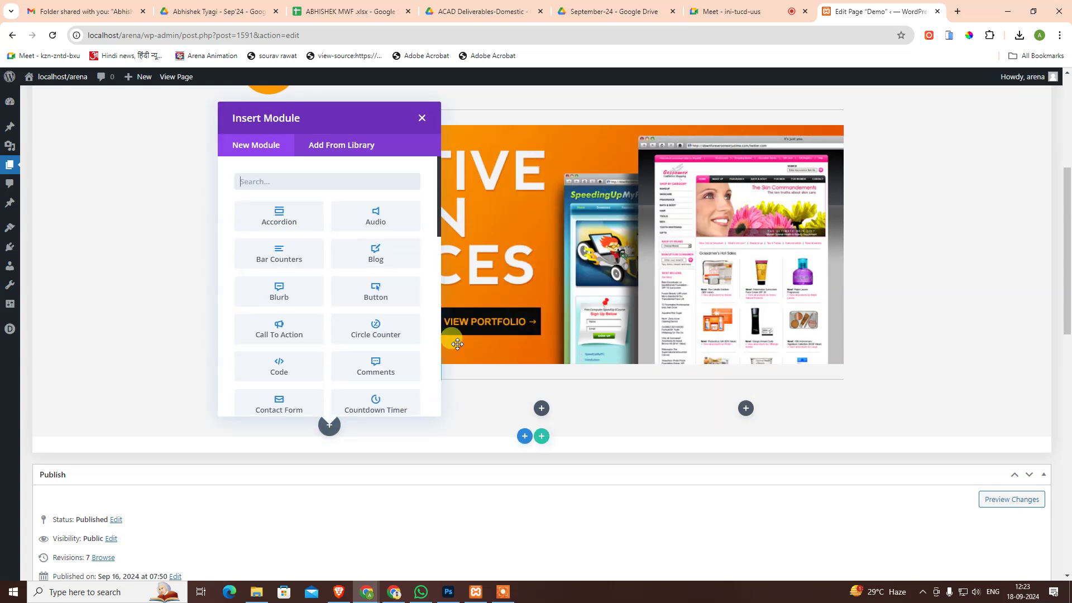
- Add a Divider module under the ABOUT US title and set its line weight to 6px
text(d)
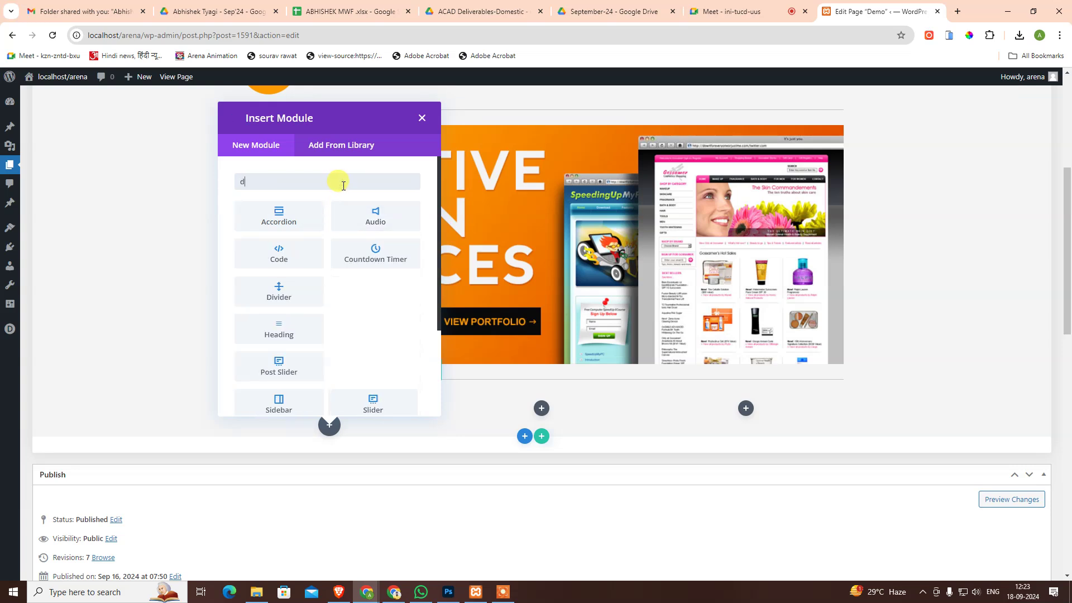
text(i)
click(280, 253)
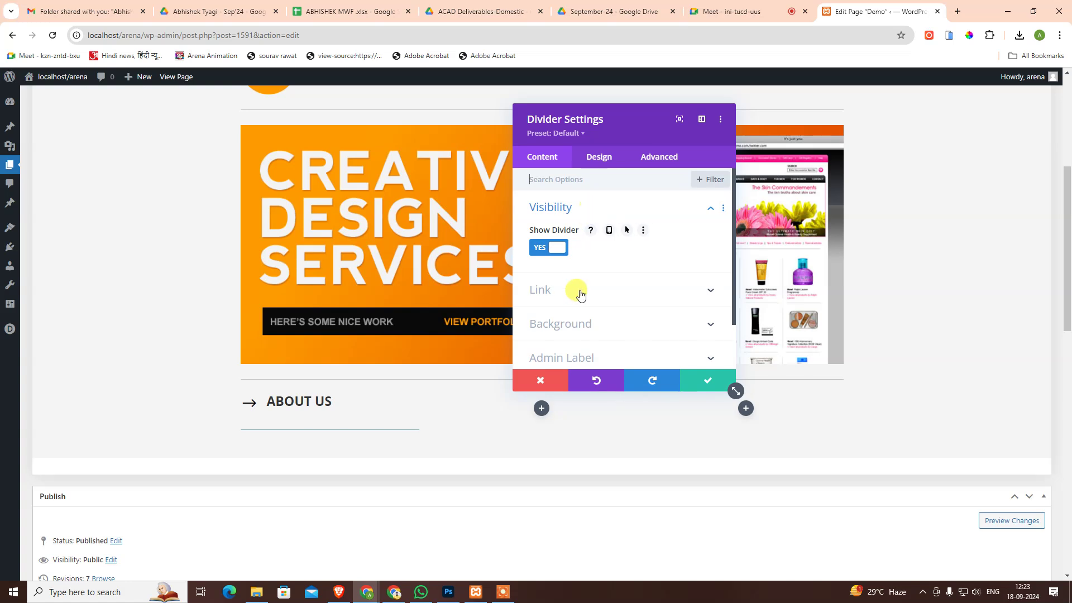
click(597, 157)
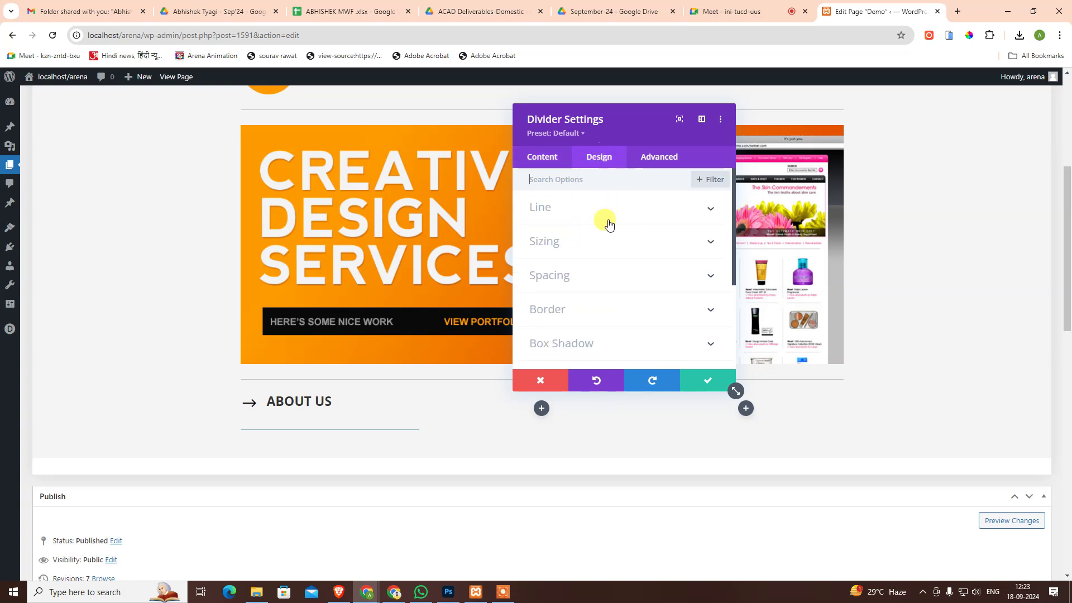
click(577, 242)
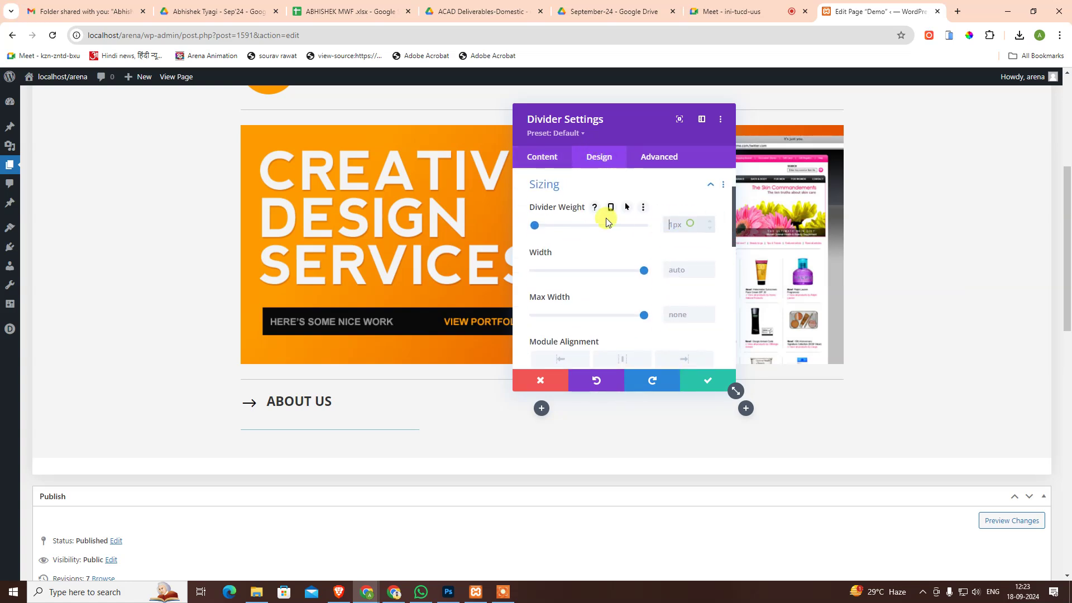
text(6)
text(px)
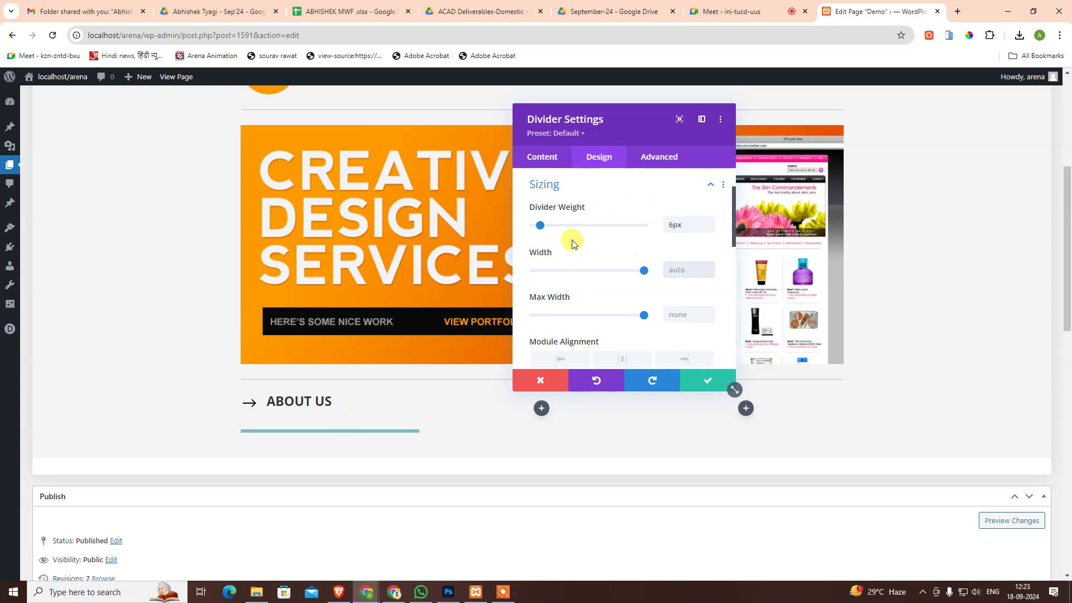
scroll(575, 240, up, 2)
scroll(590, 316, down, 2)
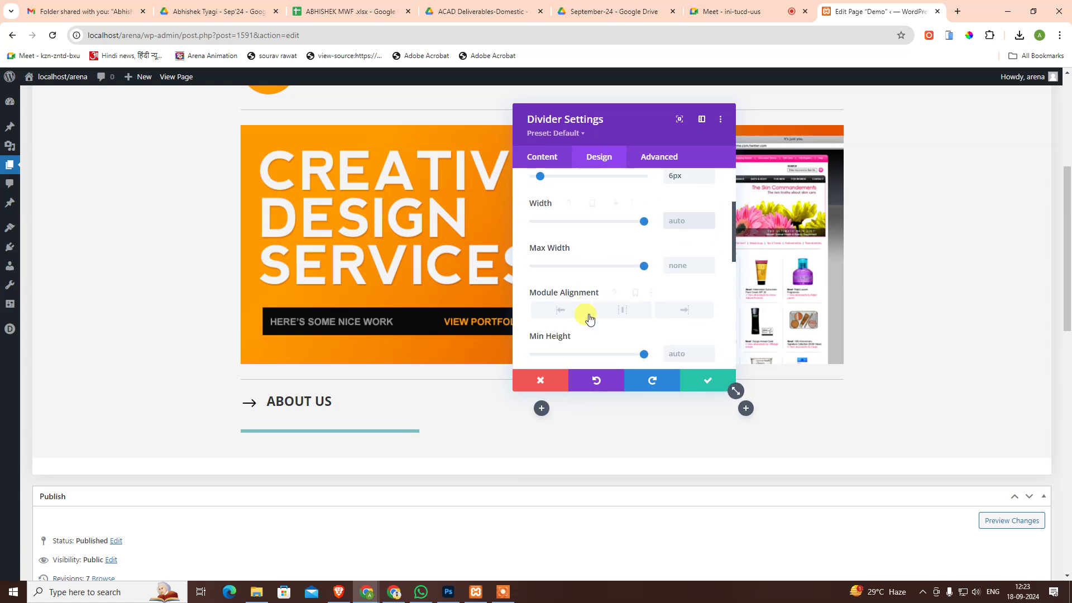
scroll(586, 316, down, 2)
scroll(581, 313, down, 1)
scroll(582, 316, down, 1)
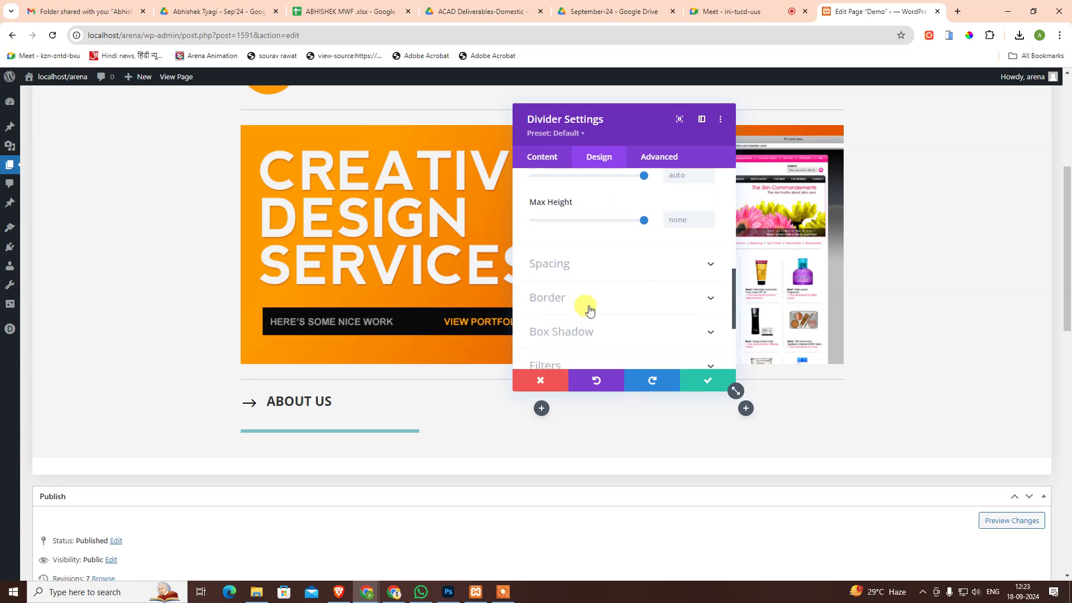
scroll(592, 307, up, 3)
scroll(595, 300, up, 2)
scroll(603, 251, up, 1)
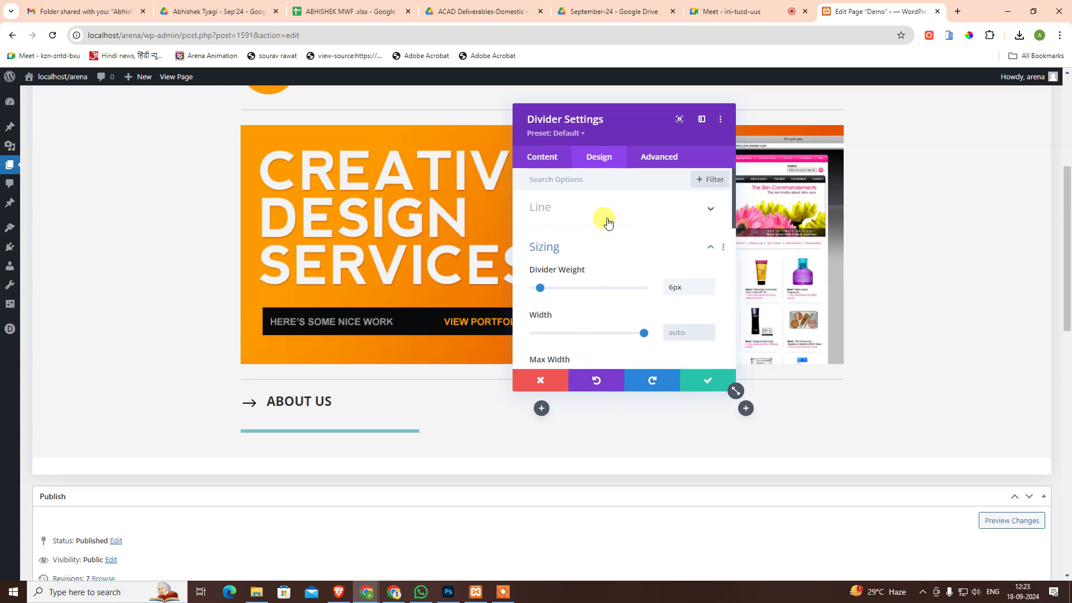
- Make the divider line black and save the divider settings
click(617, 237)
click(610, 206)
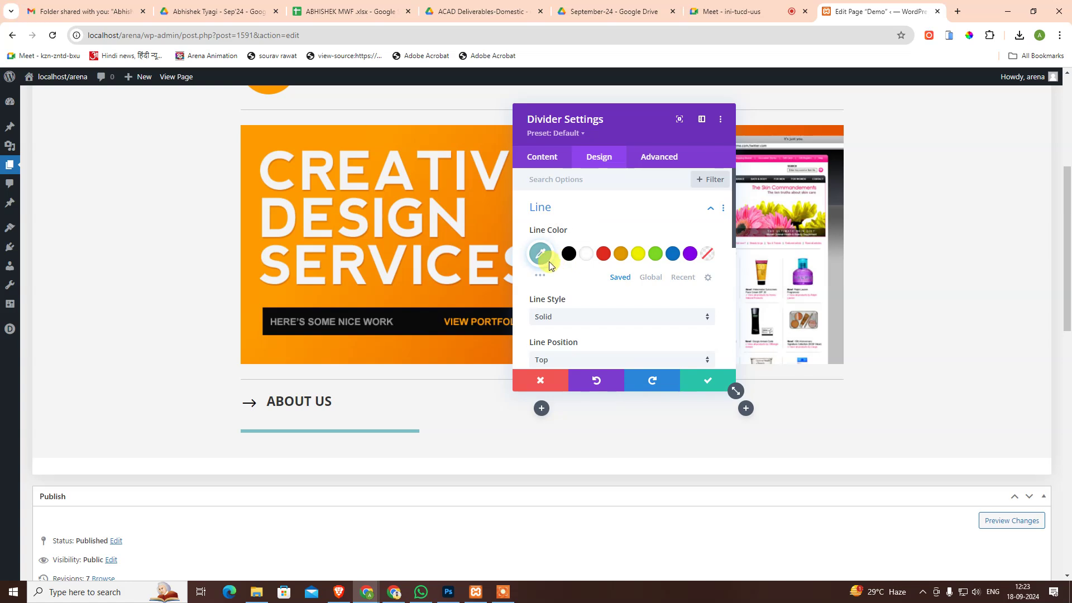
click(570, 256)
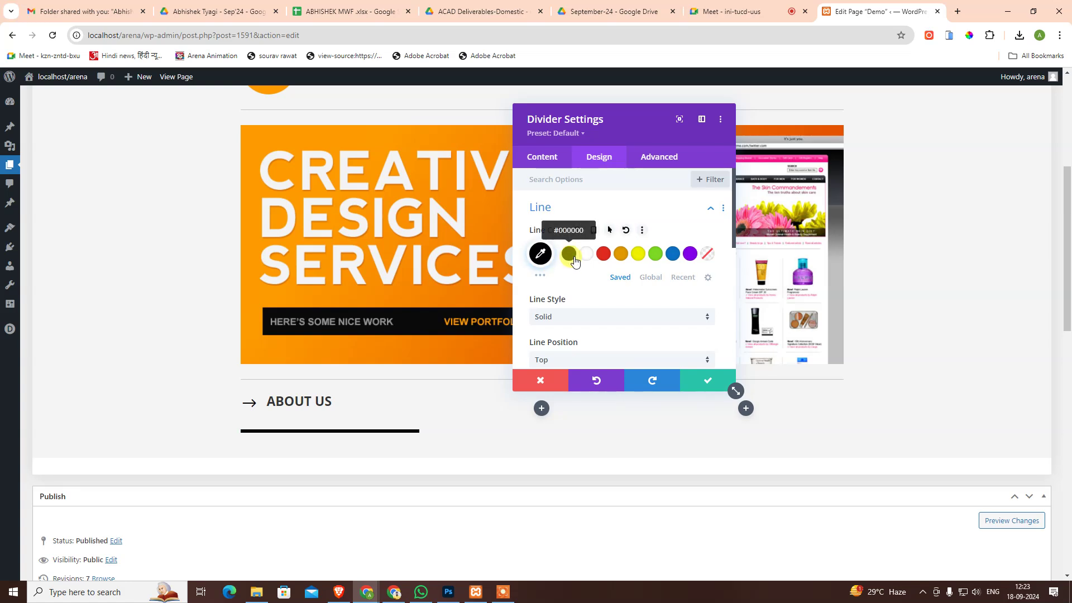
click(689, 207)
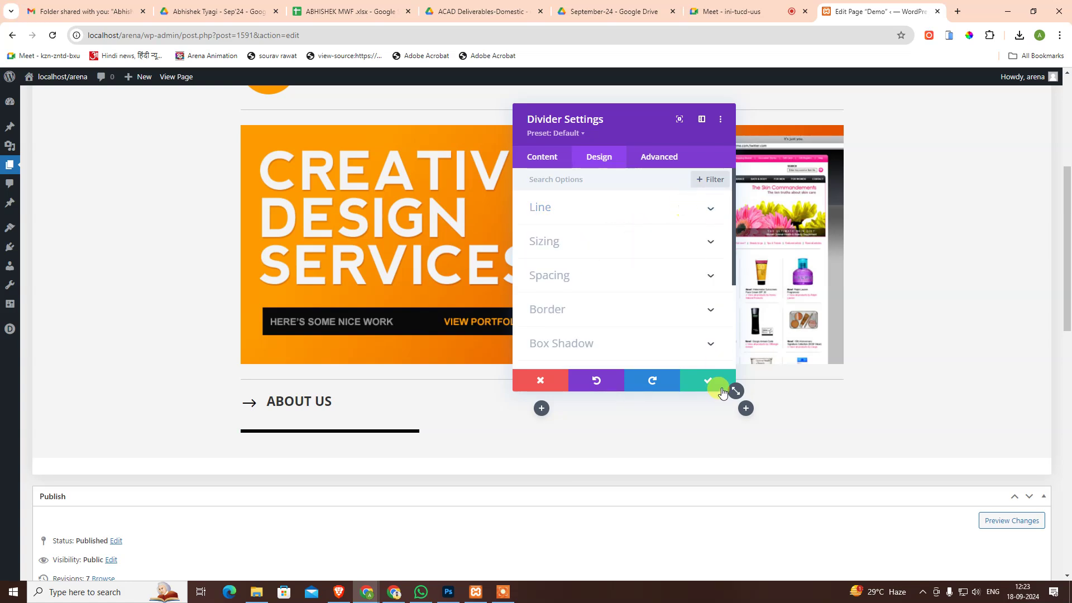
click(702, 385)
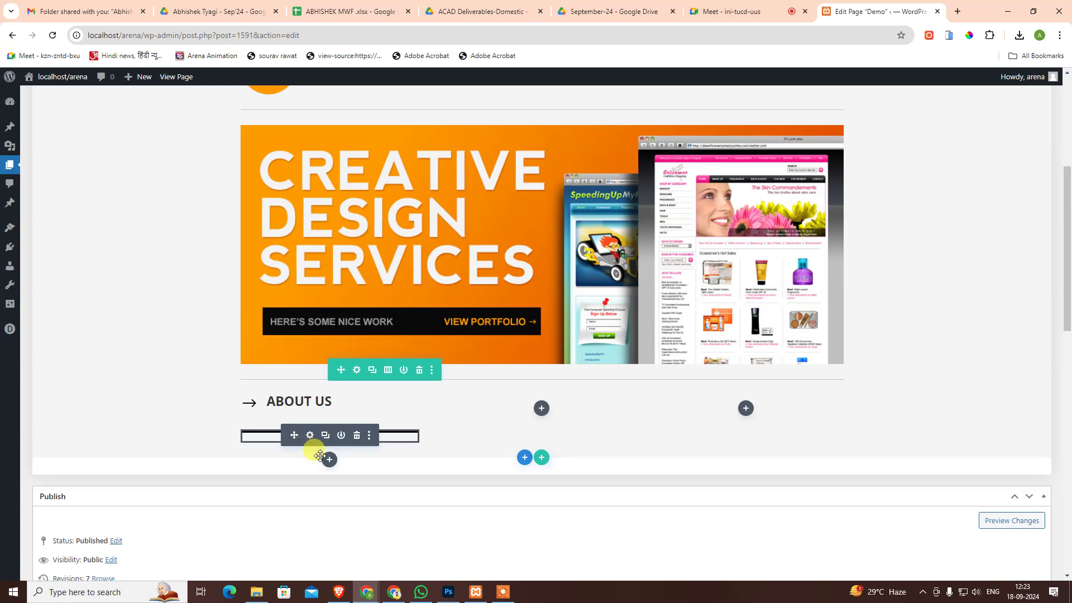
- Insert a Text module below the ABOUT US divider
scroll(323, 432, down, 2)
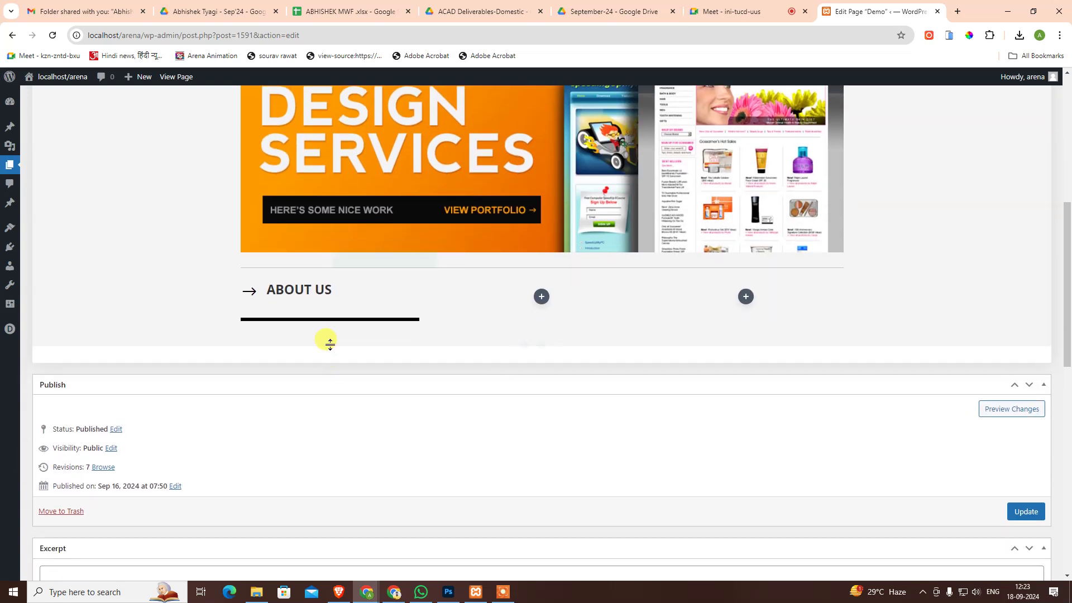
click(329, 347)
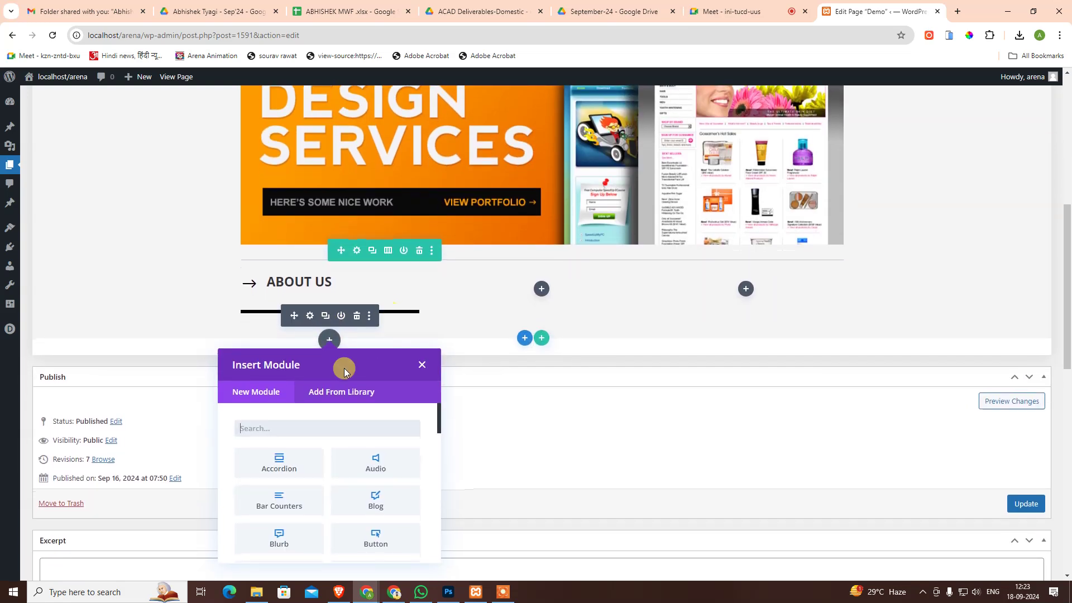
text(text)
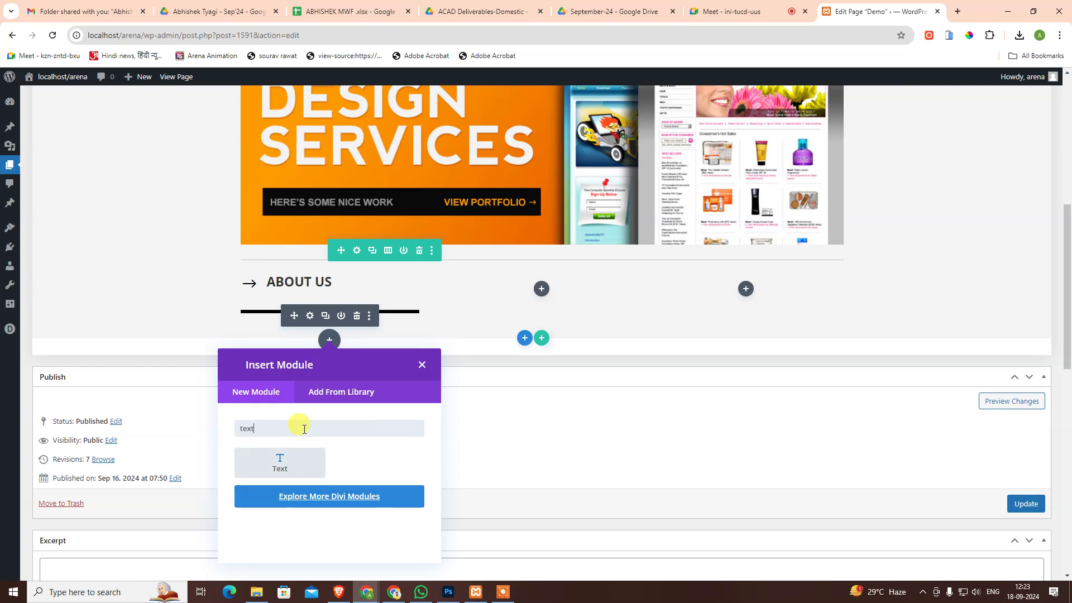
click(282, 463)
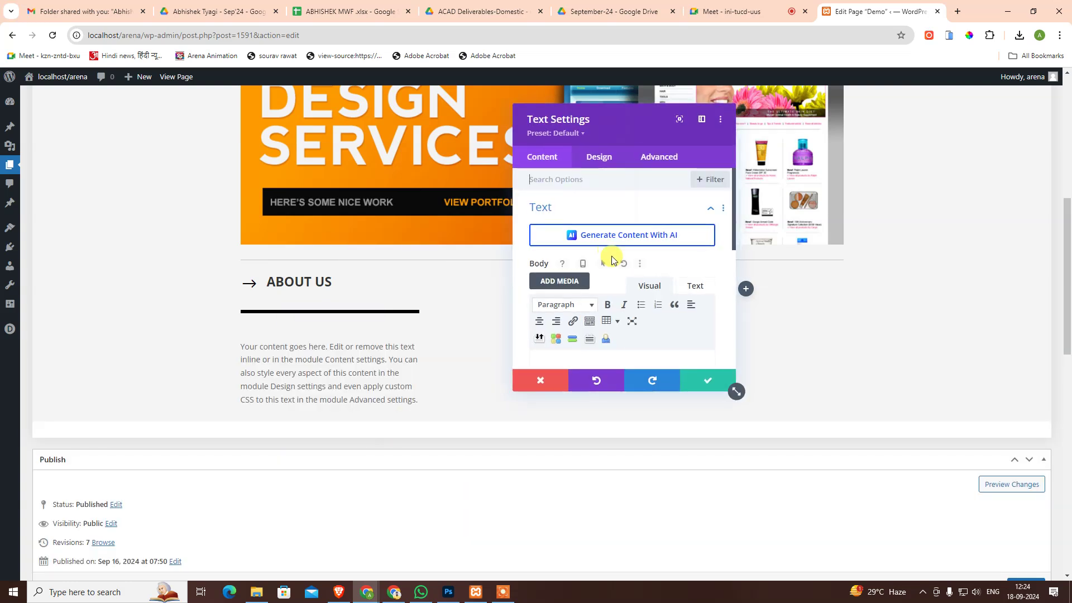
scroll(608, 282, down, 2)
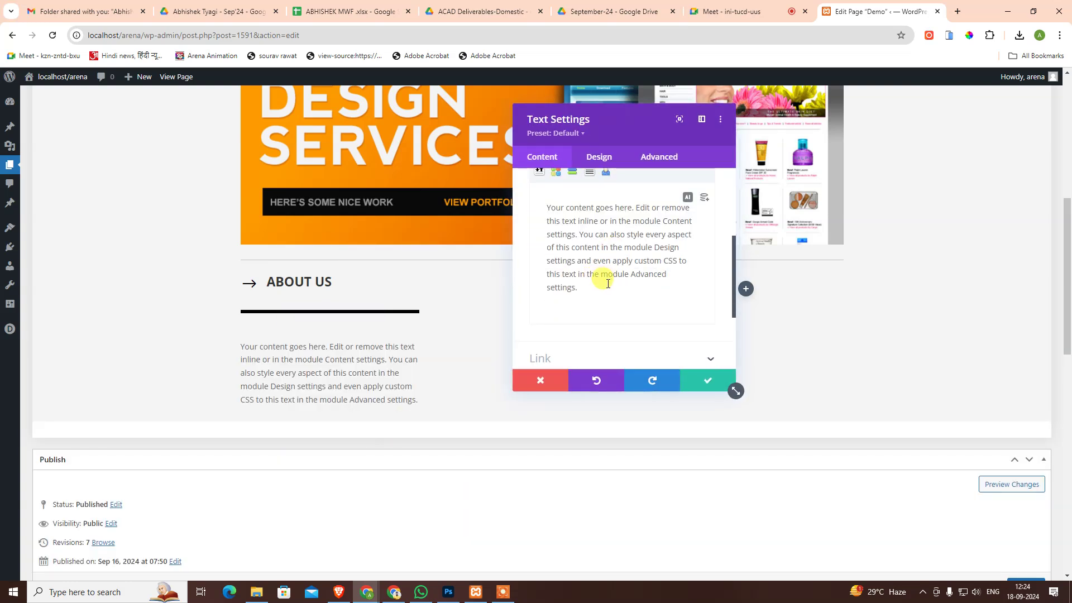
scroll(608, 283, up, 1)
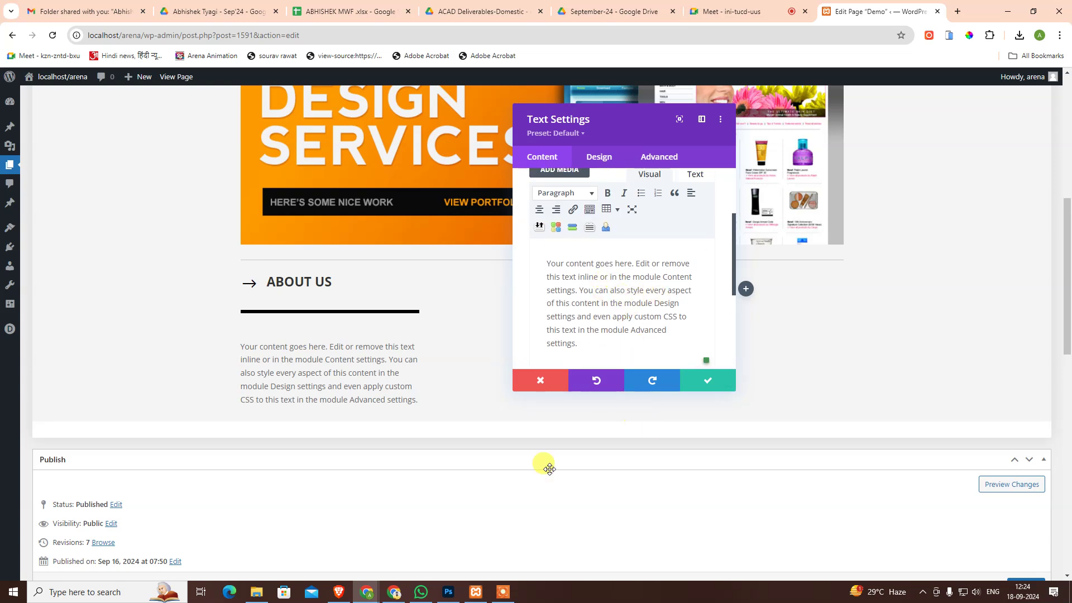
- Copy the About Us Lorem ipsum paragraph from the Photoshop mockup and select the editor's placeholder text
click(449, 590)
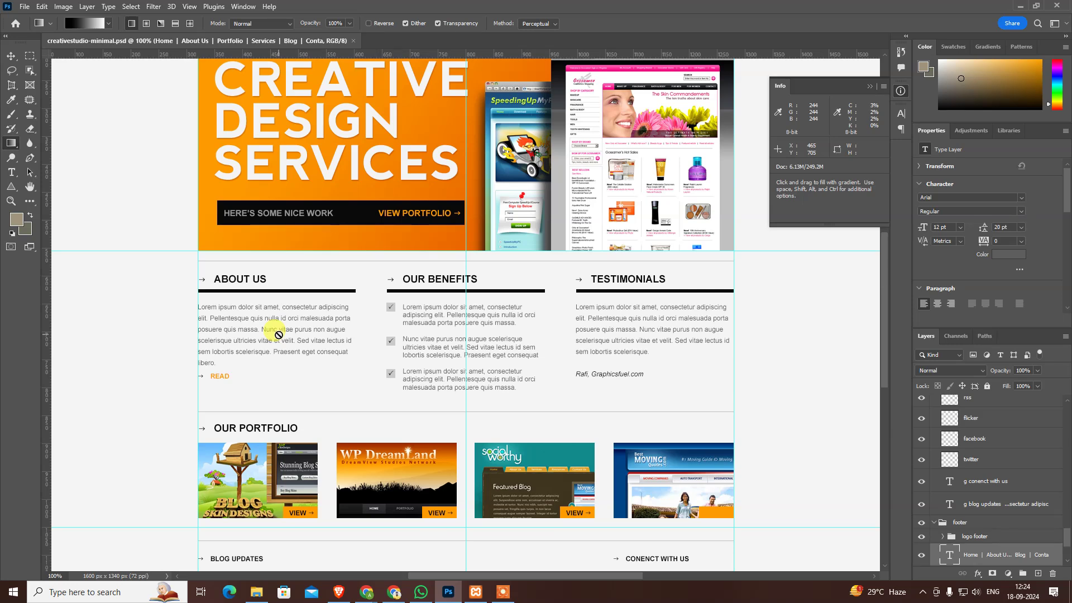
key(t)
click(336, 335)
key(ctrl+a)
key(ctrl+c)
click(339, 337)
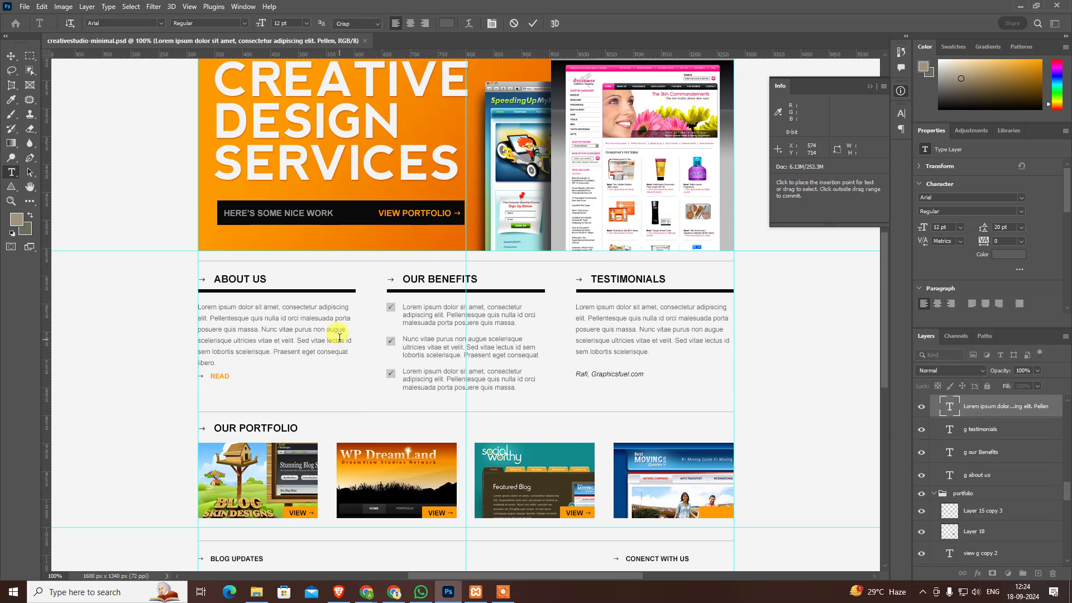
key(alt+Tab)
key(ctrl+a)
- Paste the Lorem ipsum paragraph into the Text module body and save it
key(ctrl+v)
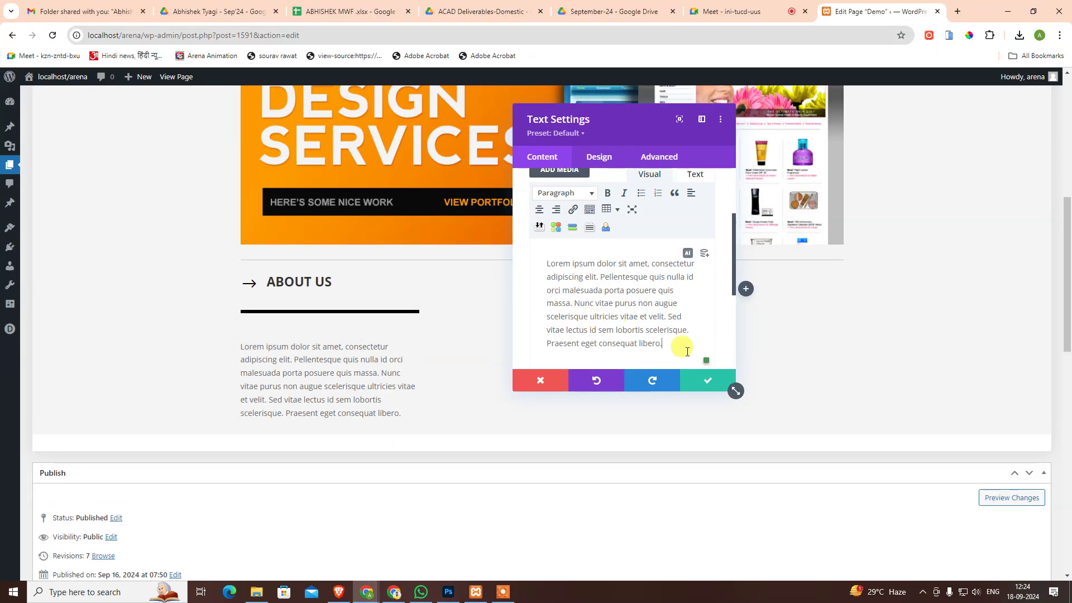
click(698, 385)
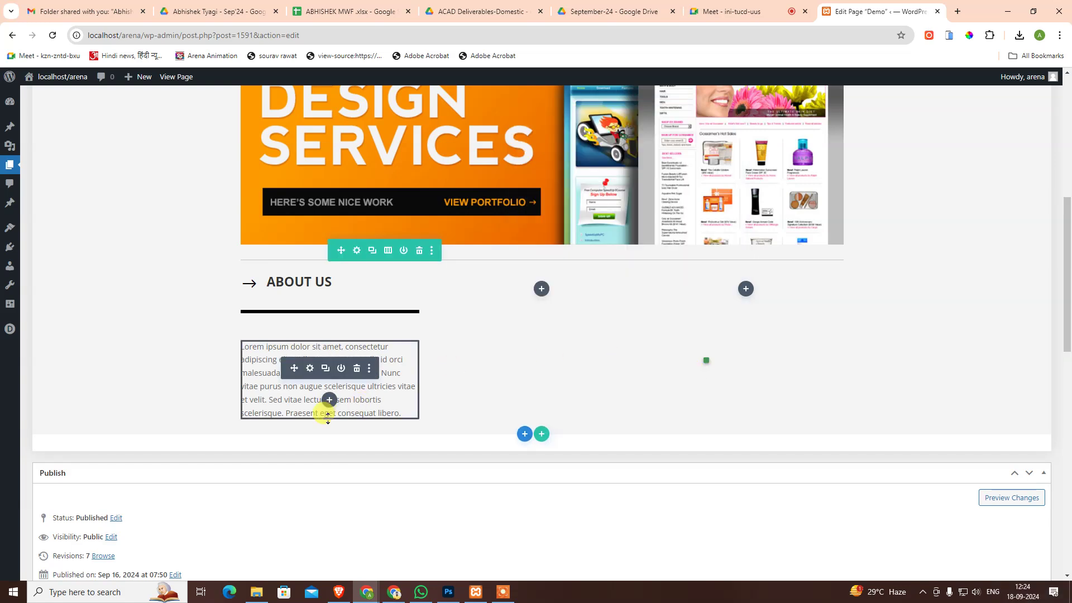
scroll(328, 406, down, 3)
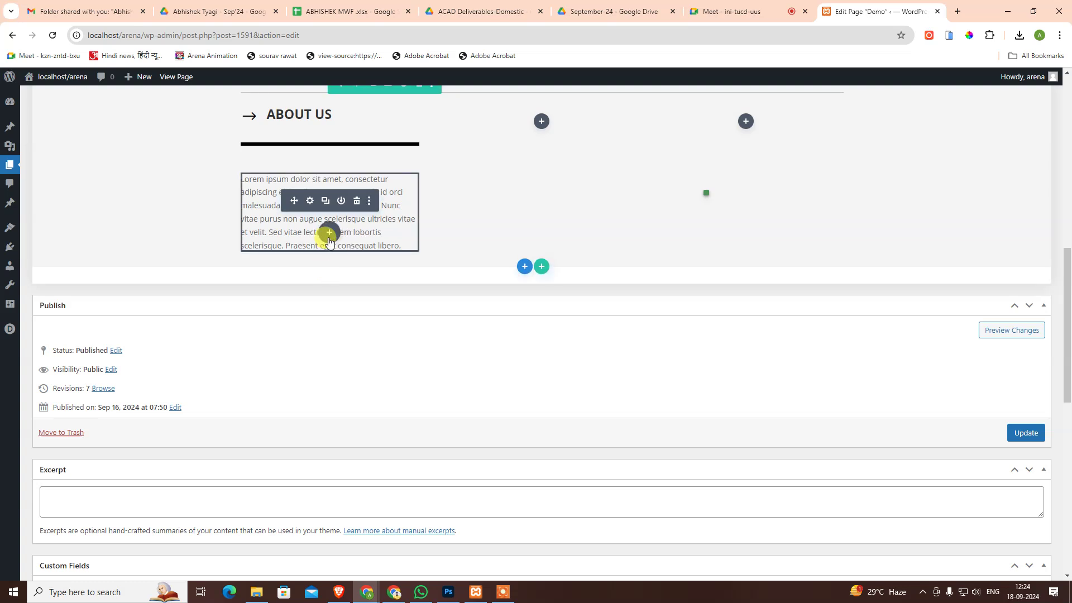
- Open the Insert Module list below the paragraph, trying and clearing the searches 'link' and 'ea'
click(329, 232)
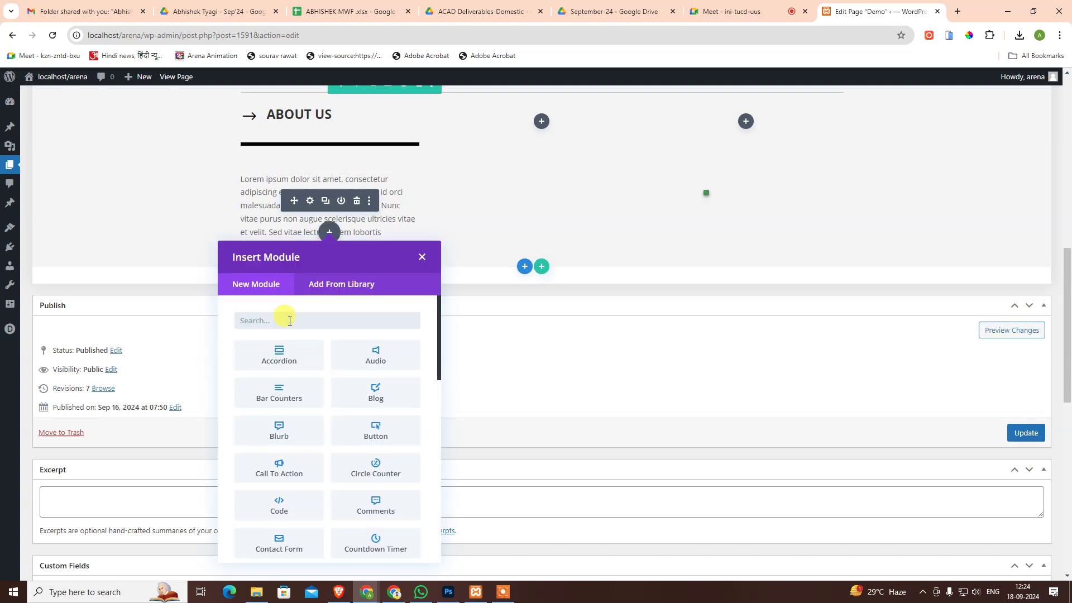
text(link)
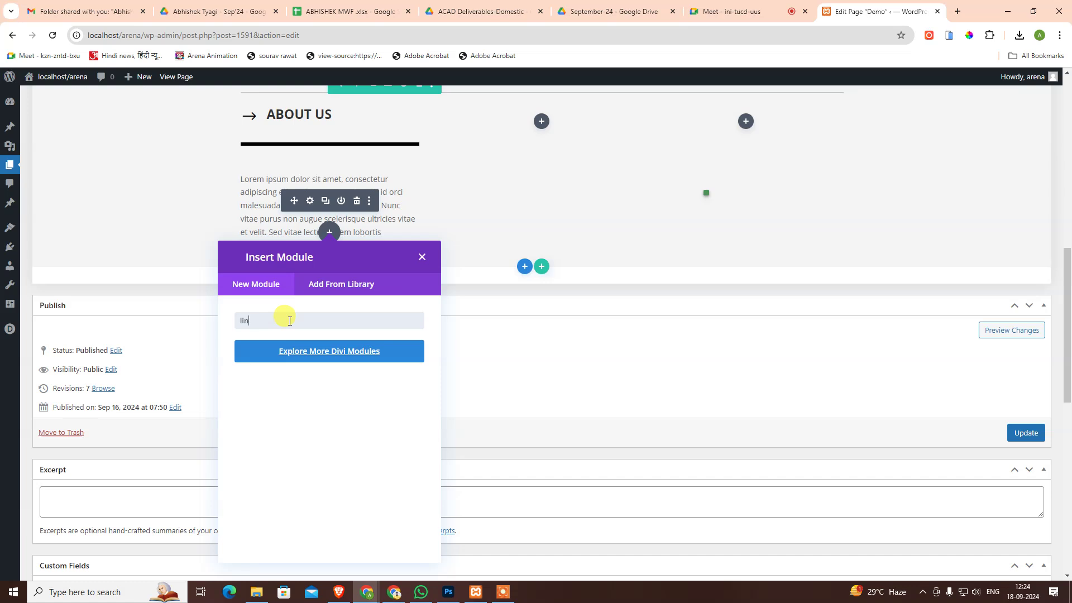
key(BackSpace)
key(BackSpace)
key(BackSpace)
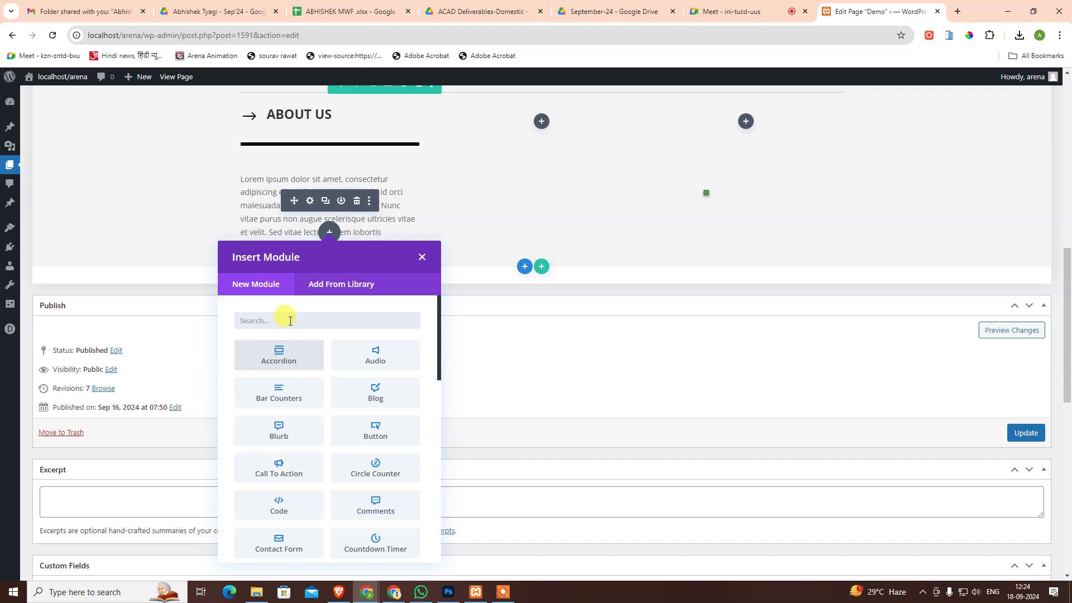
scroll(335, 413, down, 2)
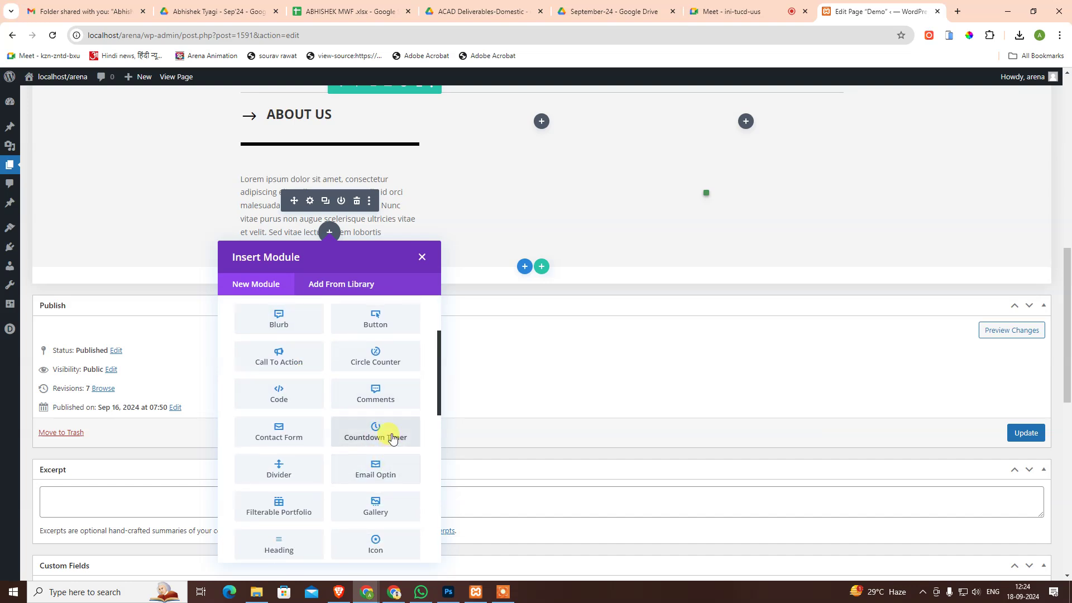
scroll(380, 424, up, 1)
scroll(341, 391, up, 1)
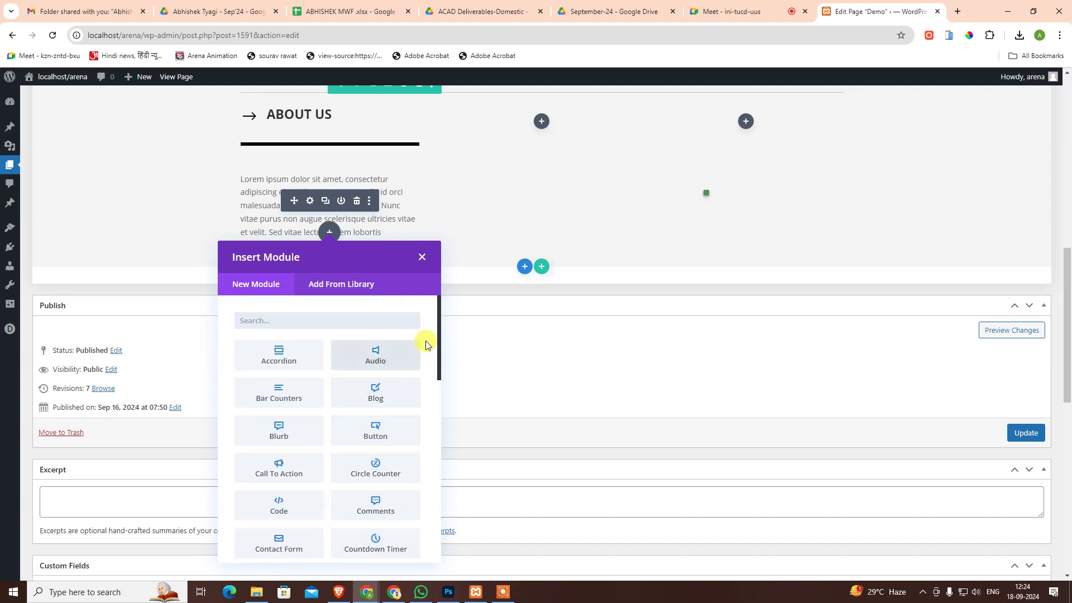
scroll(439, 375, down, 1)
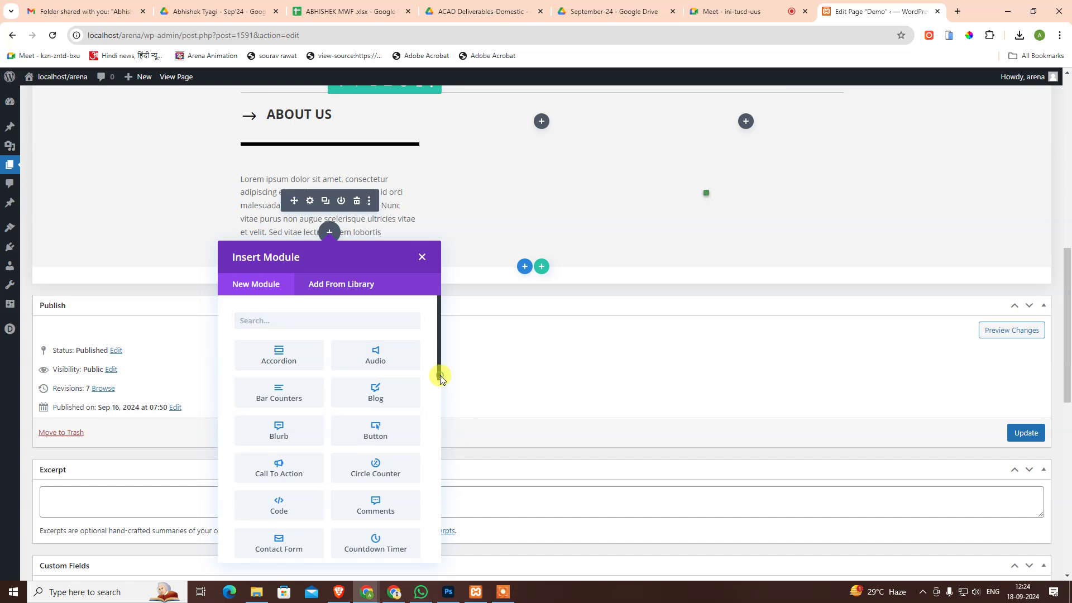
click(348, 323)
text(ea)
key(BackSpace)
key(BackSpace)
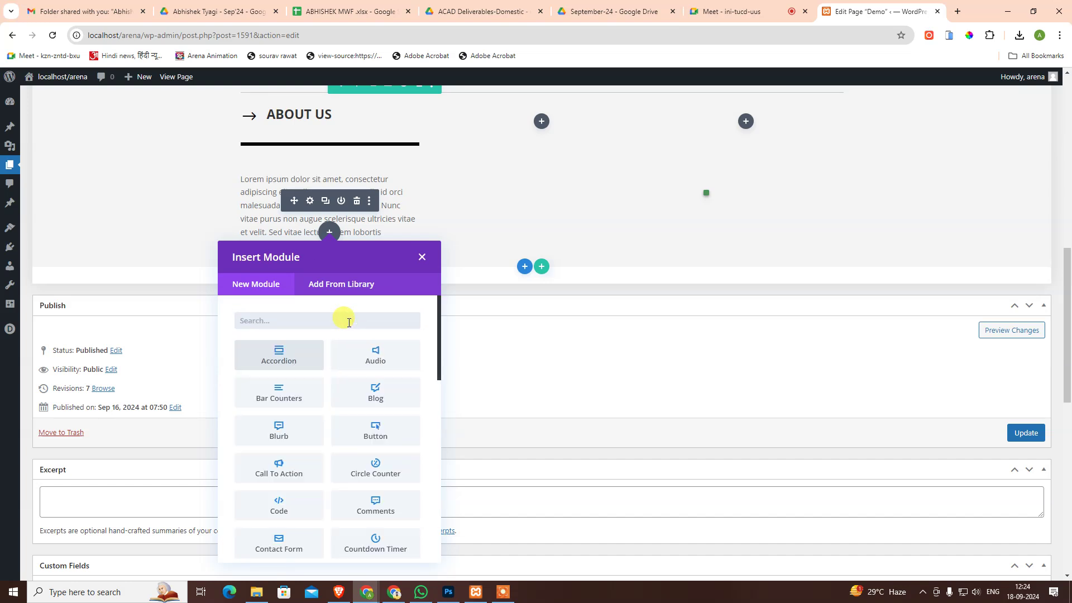
- Add a Button module found via 'bu' and replace its 'Click Here' label with READ
text(bu)
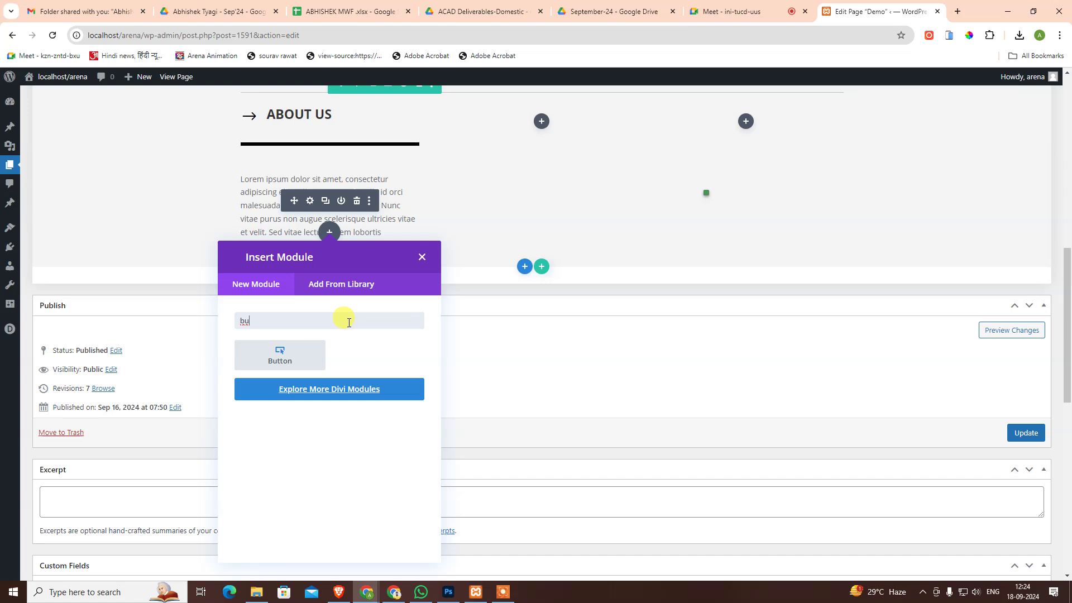
click(282, 358)
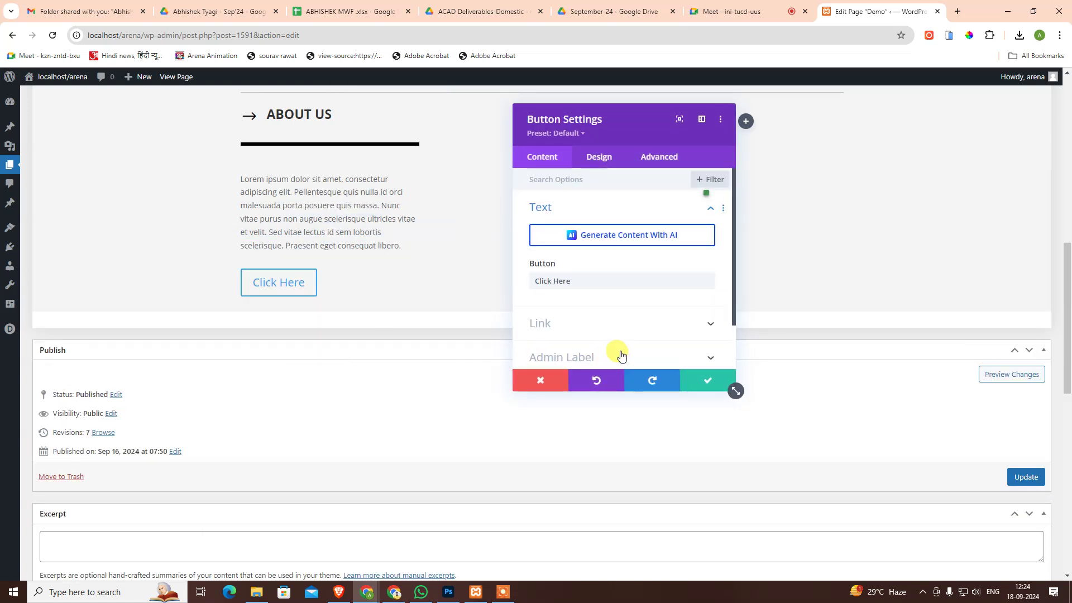
click(601, 328)
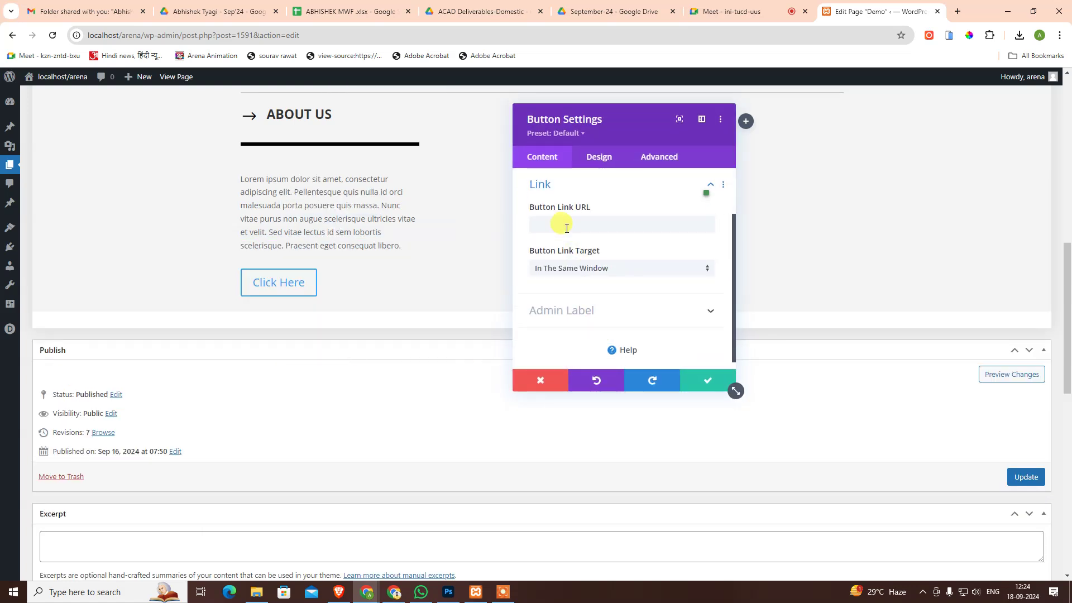
scroll(569, 223, up, 2)
click(574, 247)
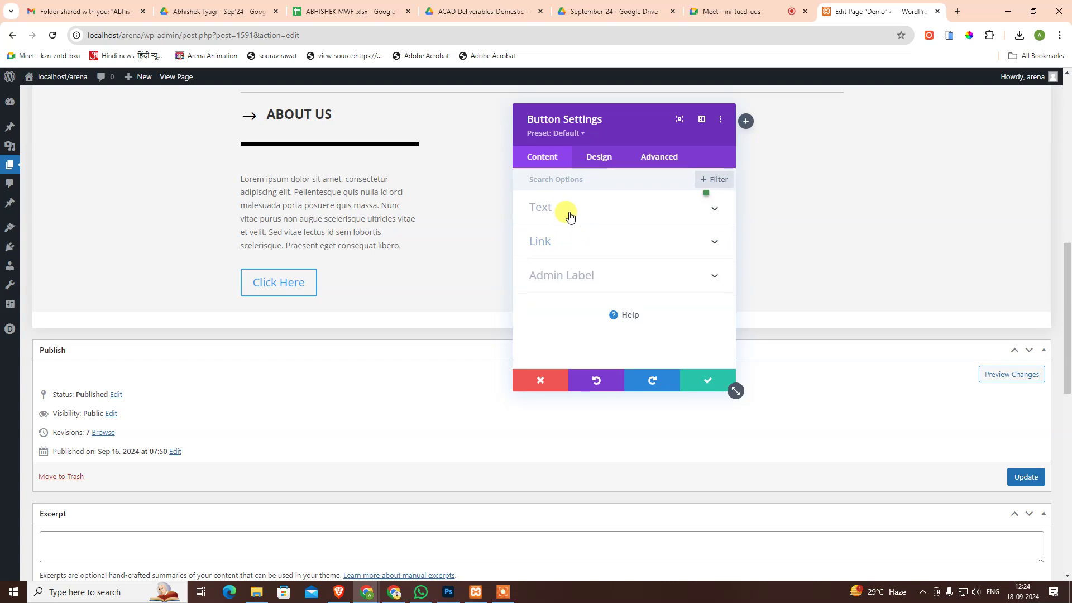
click(569, 214)
mouse_move(591, 282)
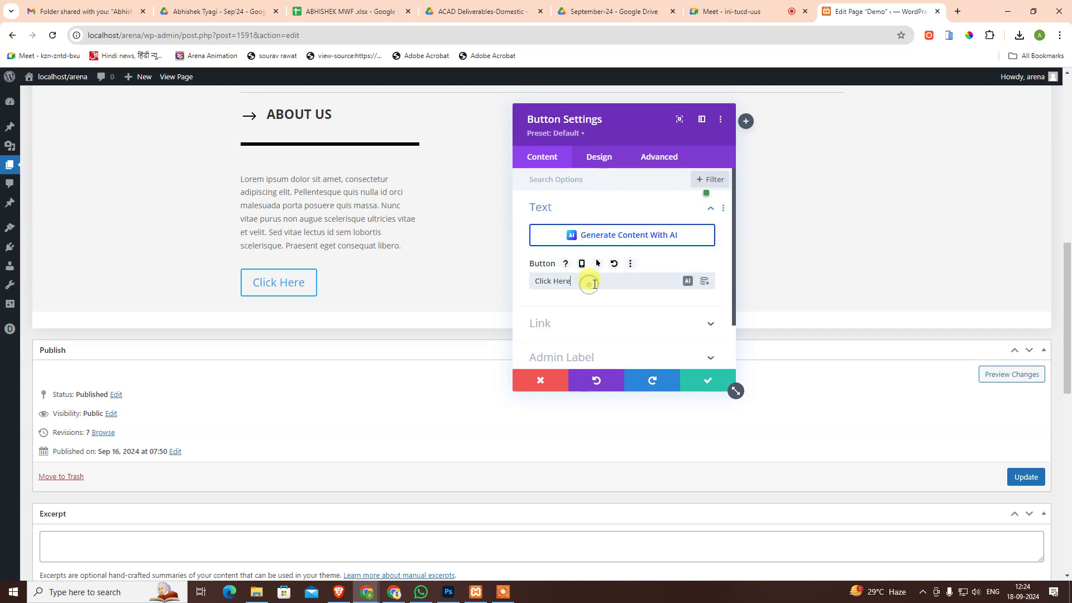
drag(586, 281, 420, 270)
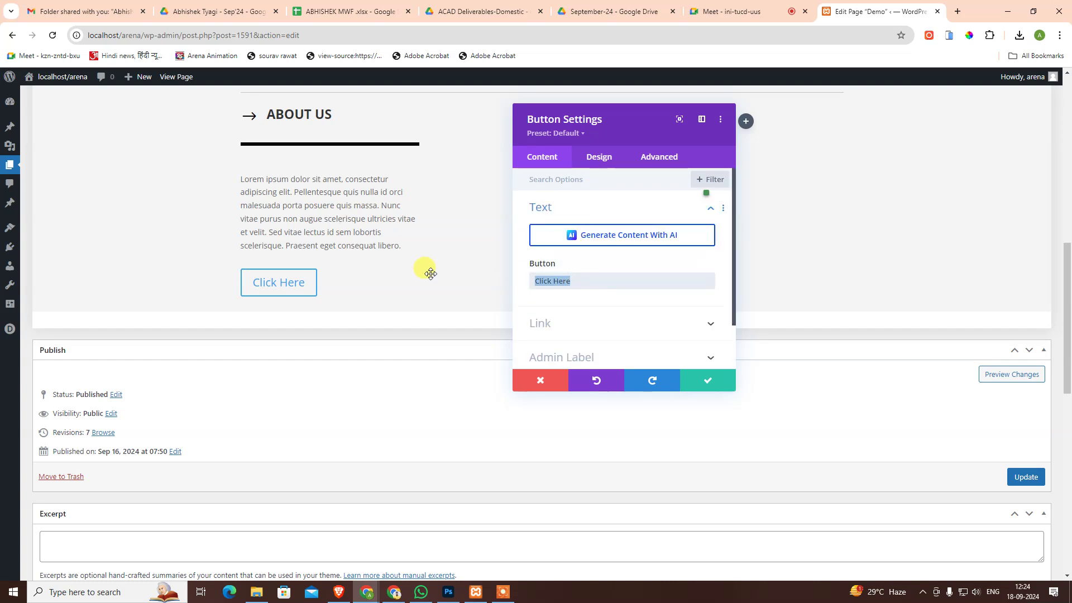
text(READ)
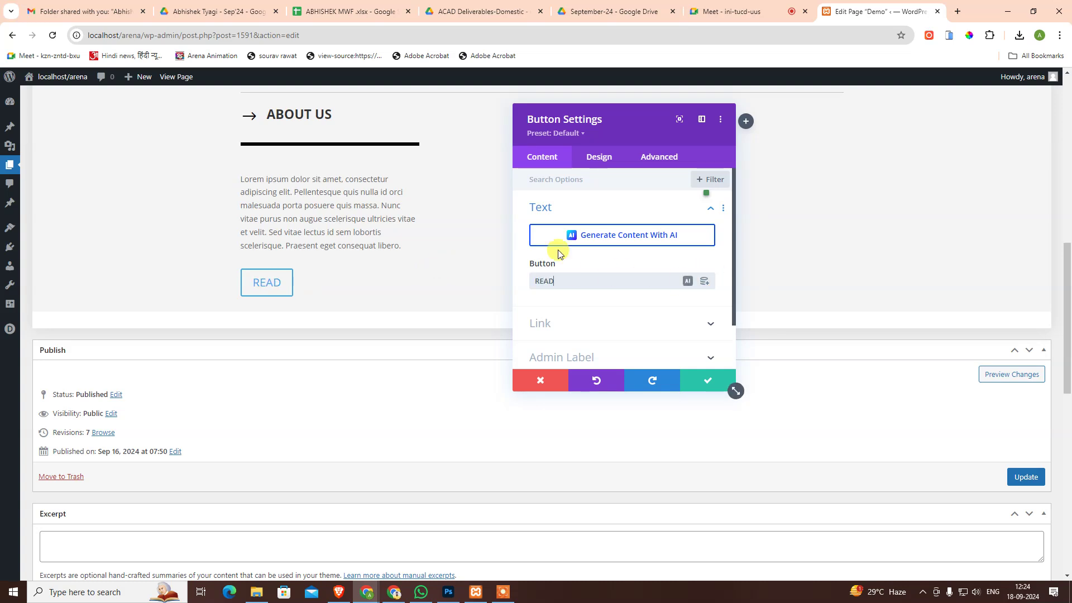
- Toggle the button's custom styles on and off, then right-align the READ button
click(594, 156)
click(591, 276)
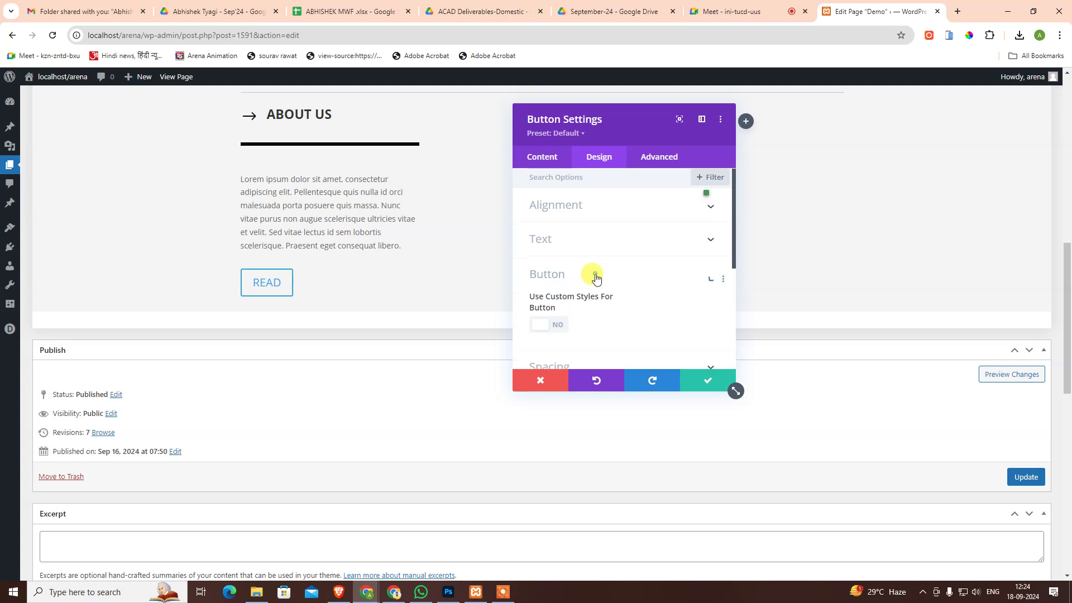
click(550, 235)
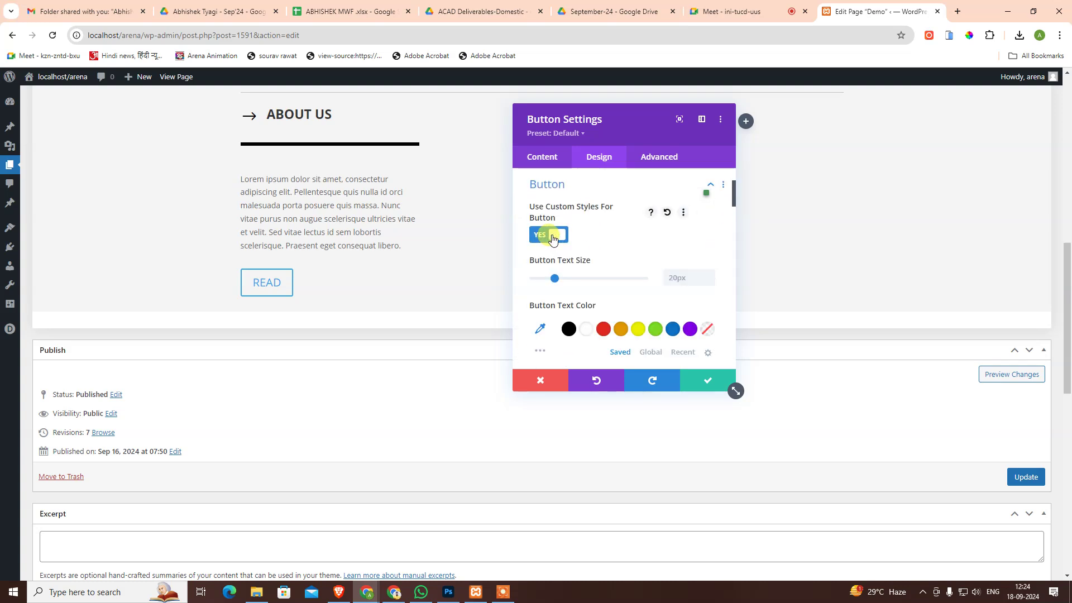
click(553, 239)
click(598, 184)
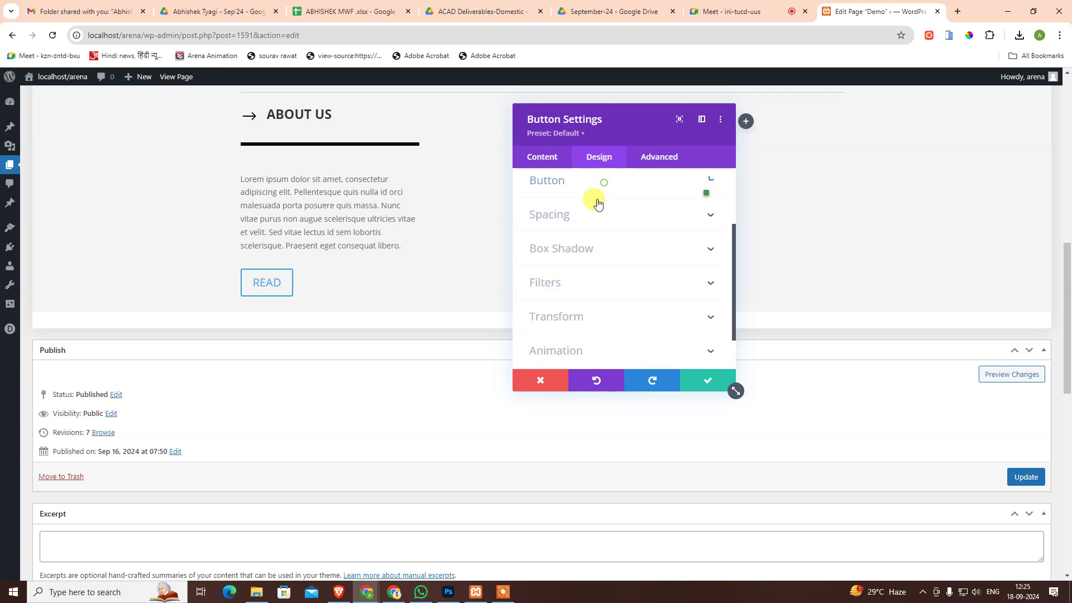
scroll(592, 224, up, 2)
click(581, 214)
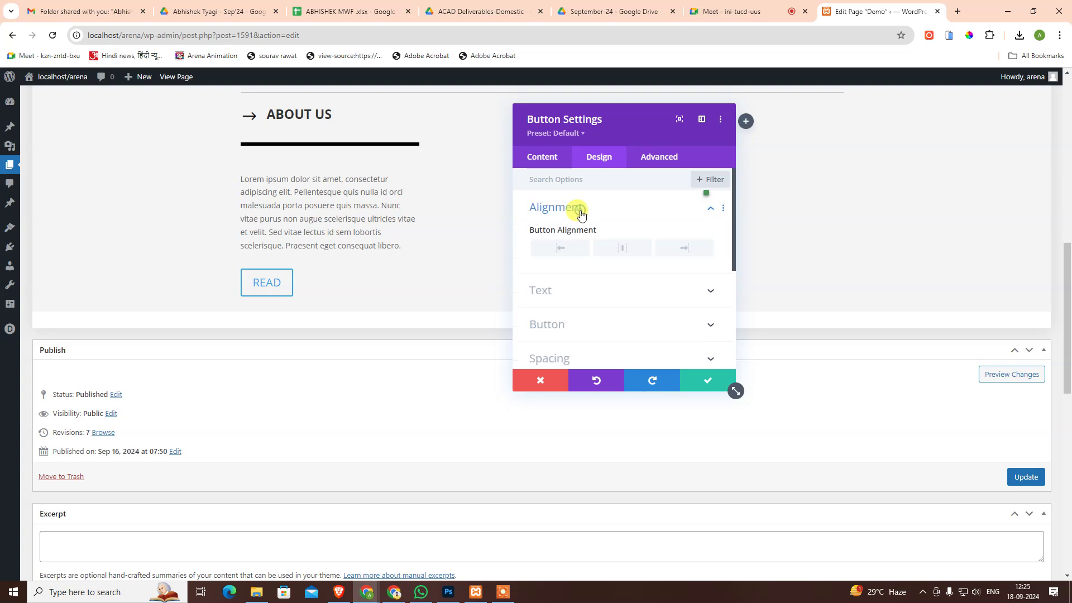
click(686, 249)
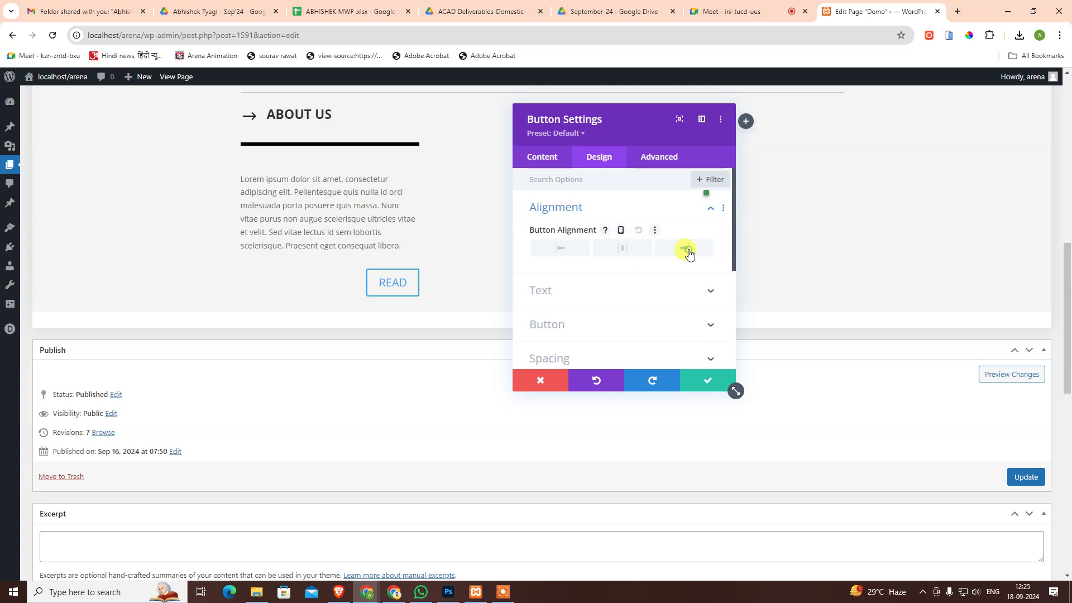
- Return the READ button to left alignment and review its Link, Admin Label and Text settings
click(564, 252)
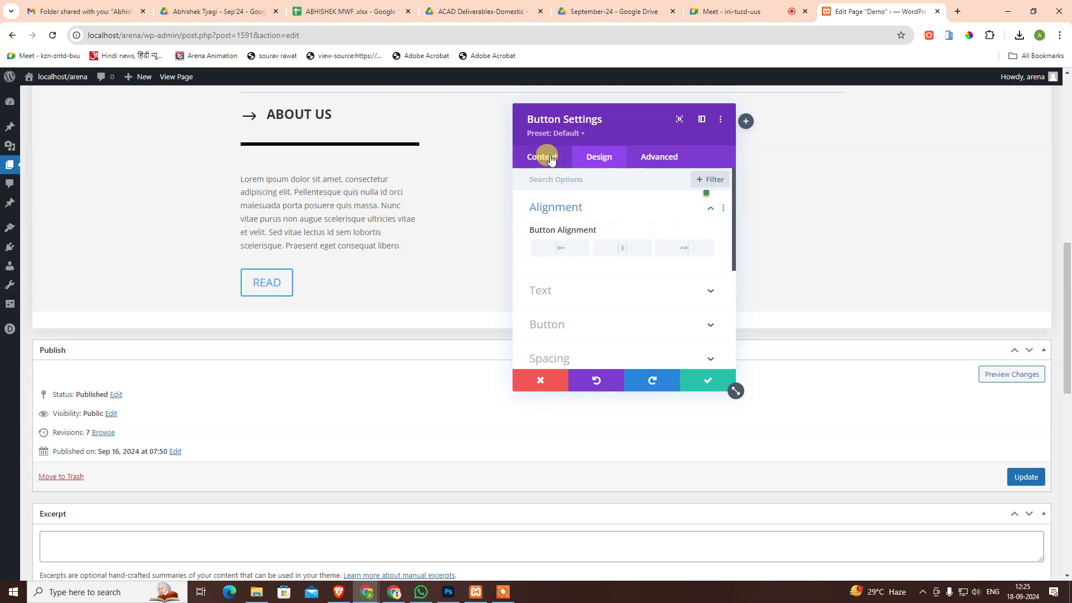
click(550, 158)
click(566, 240)
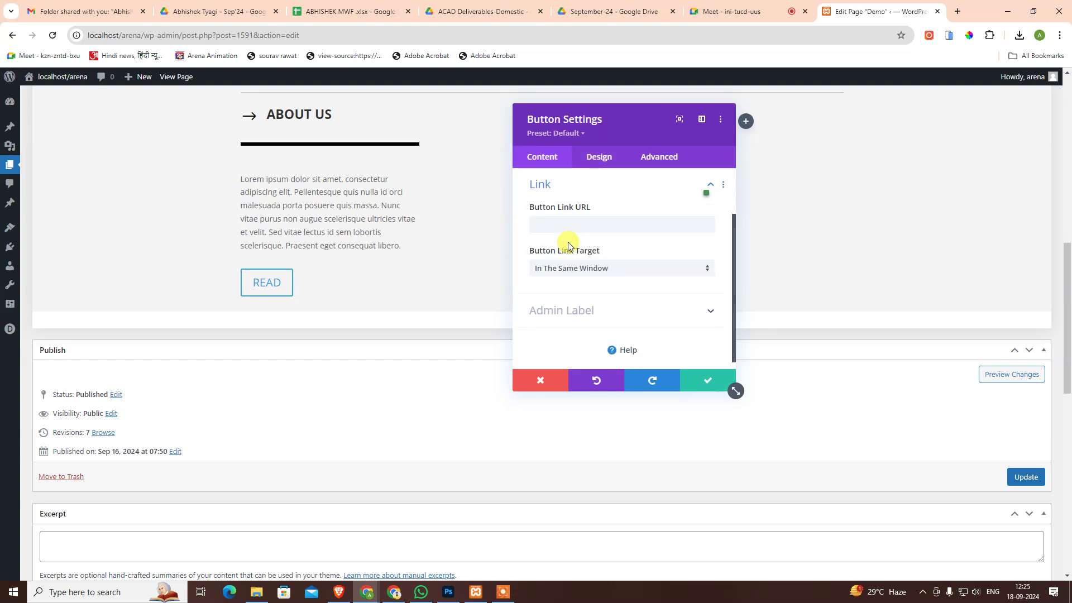
click(573, 316)
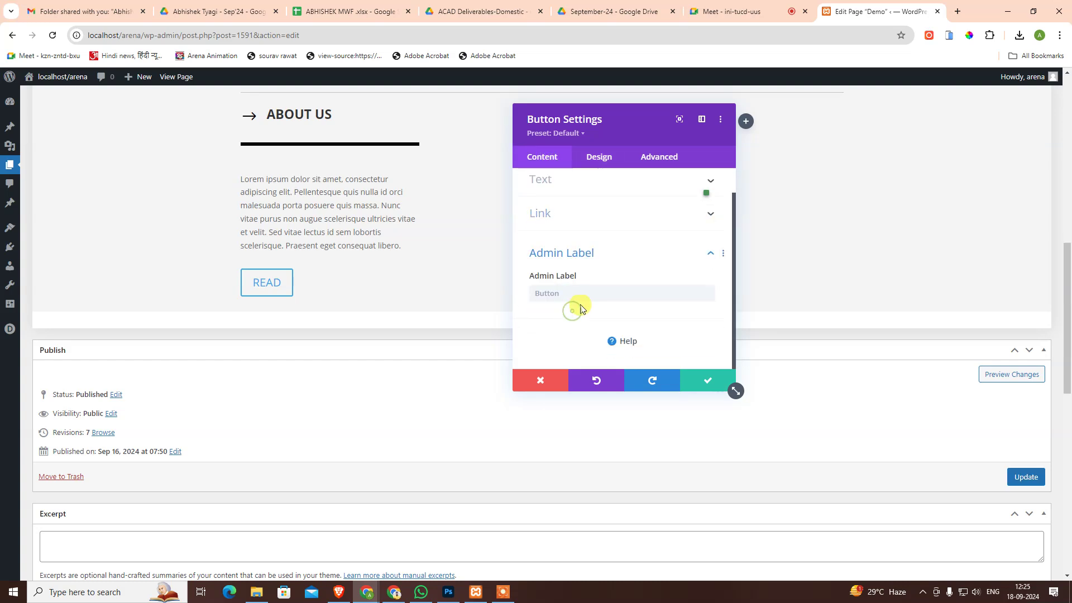
scroll(642, 306, down, 3)
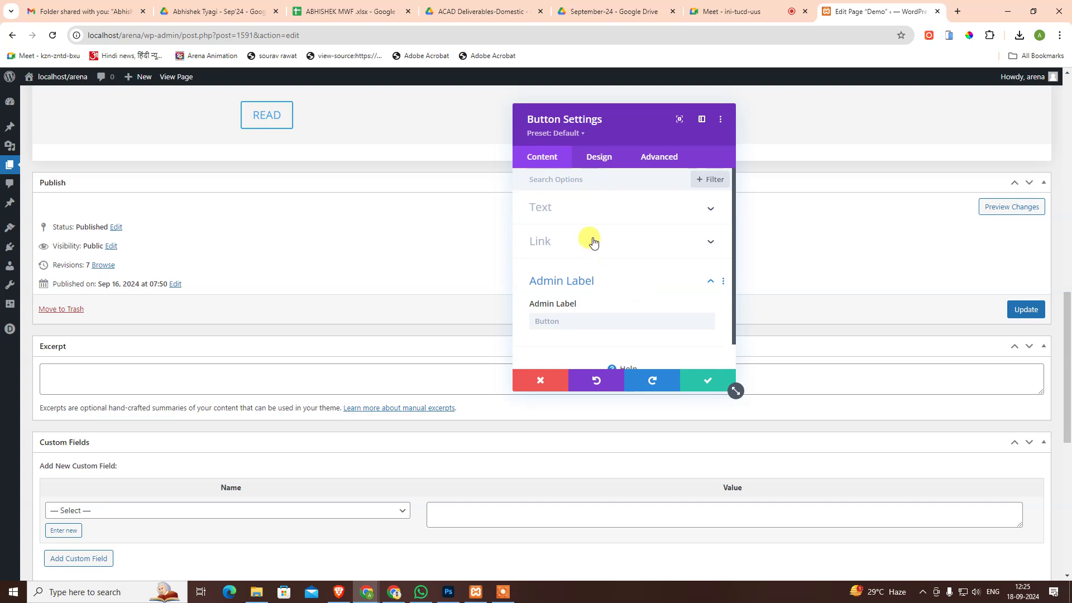
click(593, 242)
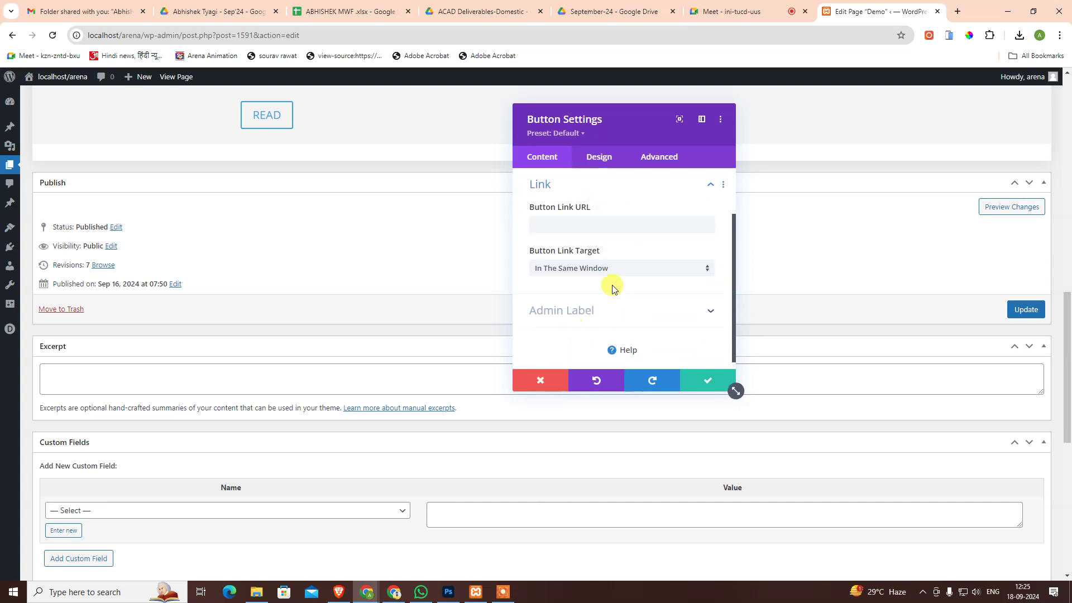
scroll(613, 285, up, 1)
scroll(593, 300, down, 1)
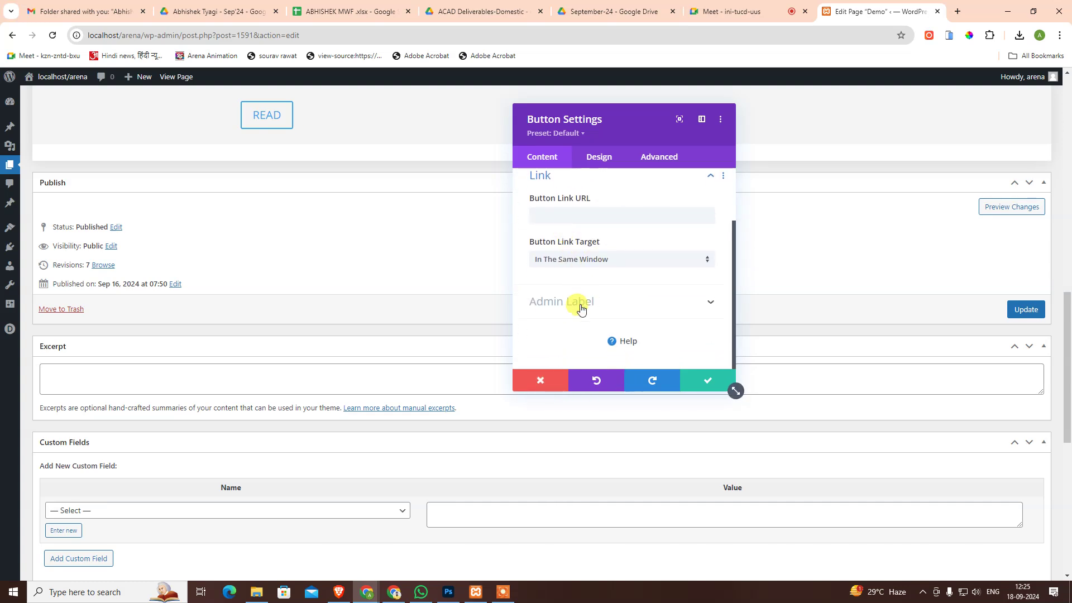
scroll(567, 282, up, 1)
click(556, 216)
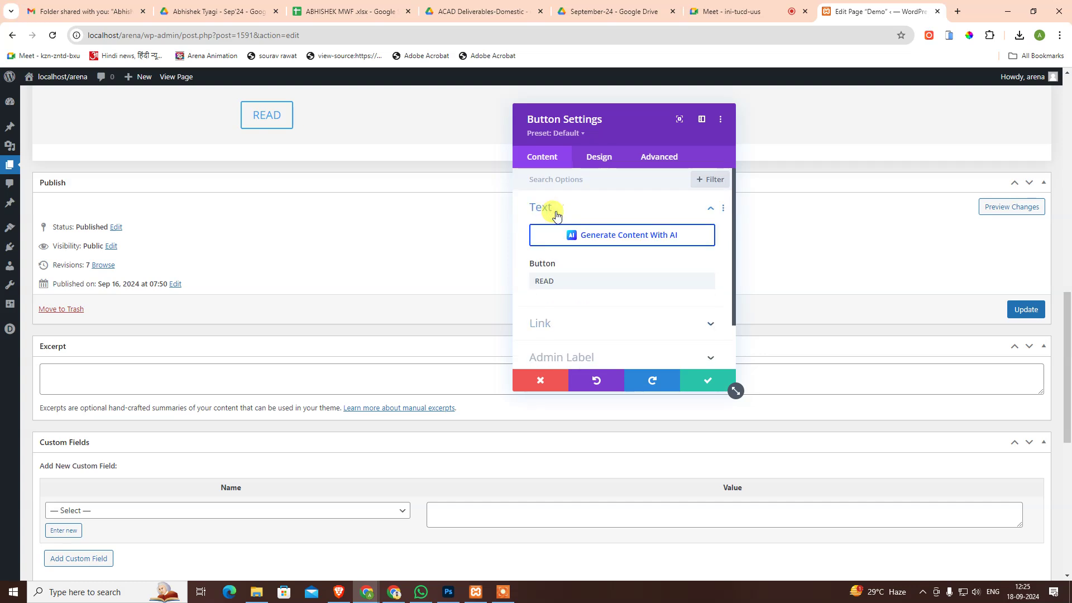
scroll(577, 275, down, 1)
- Enable Use Custom Styles For Button and set the READ button text size to 17px
click(599, 157)
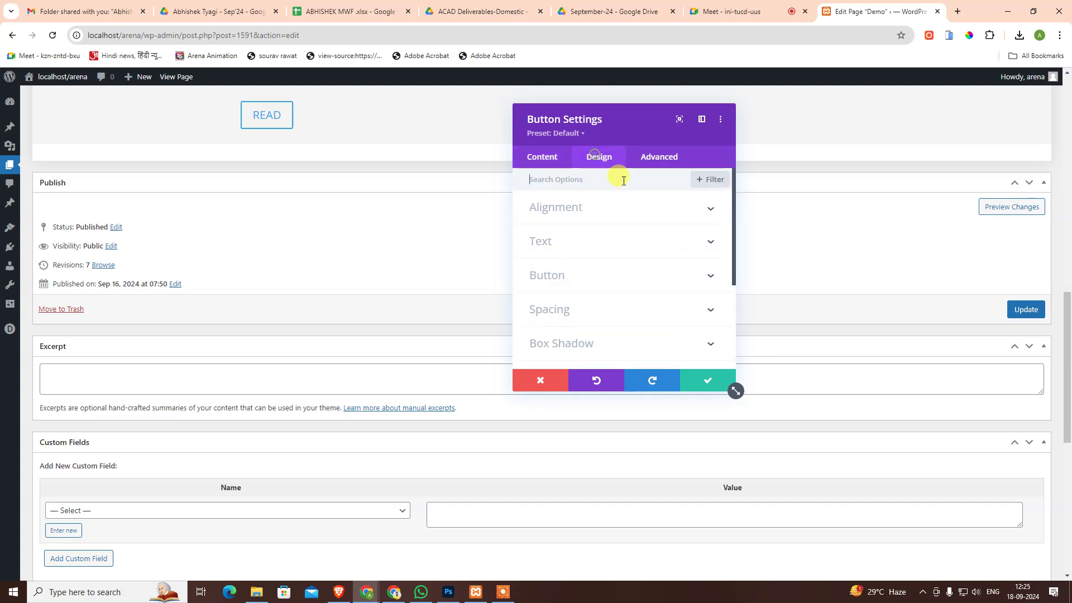
scroll(577, 307, down, 3)
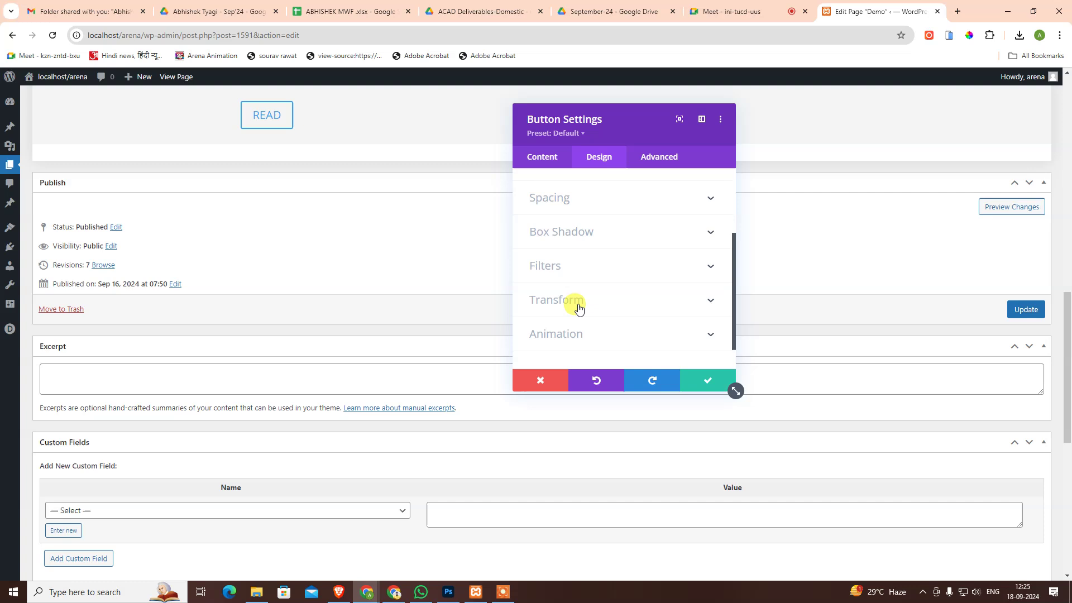
scroll(201, 340, up, 5)
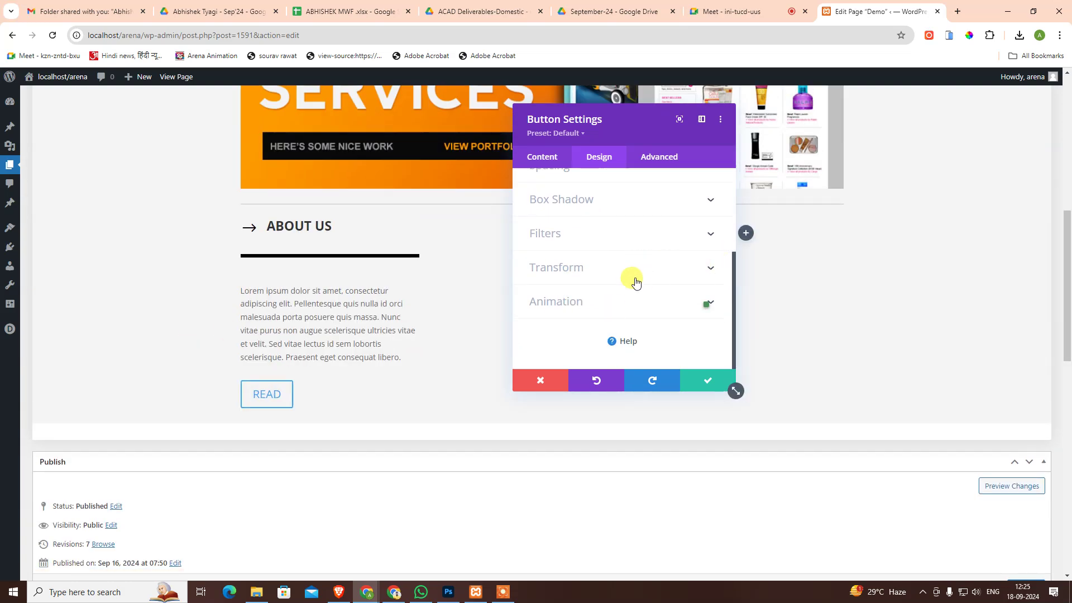
scroll(631, 280, up, 3)
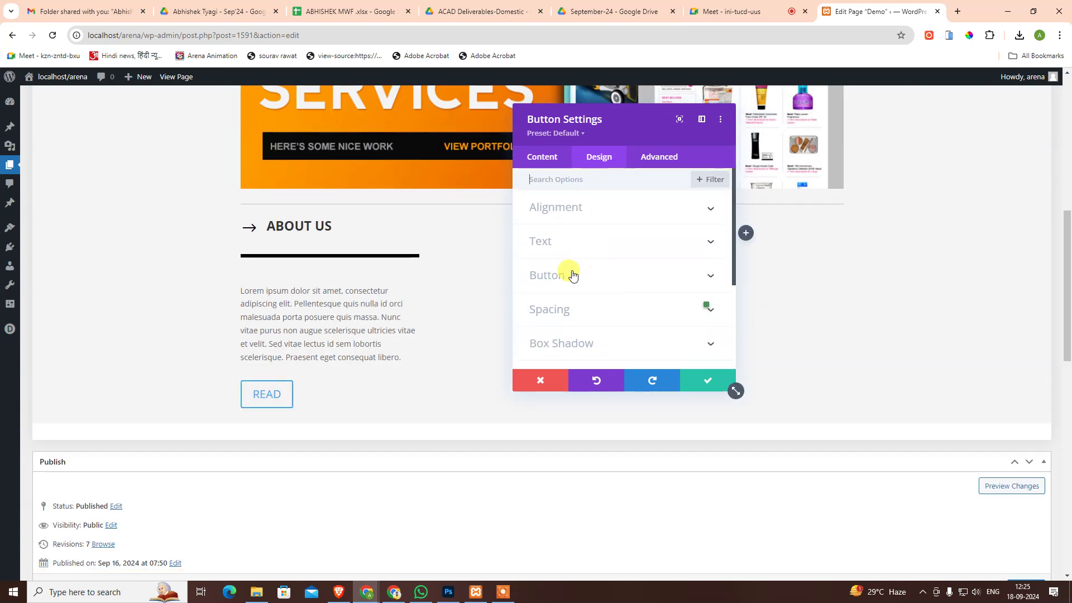
click(585, 210)
click(581, 216)
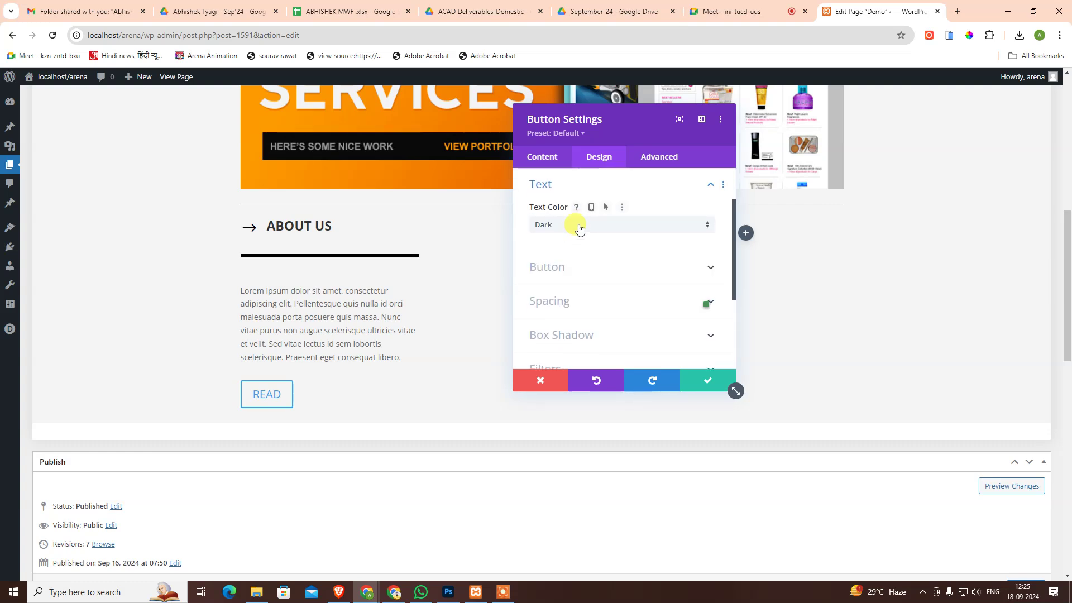
click(565, 183)
click(568, 215)
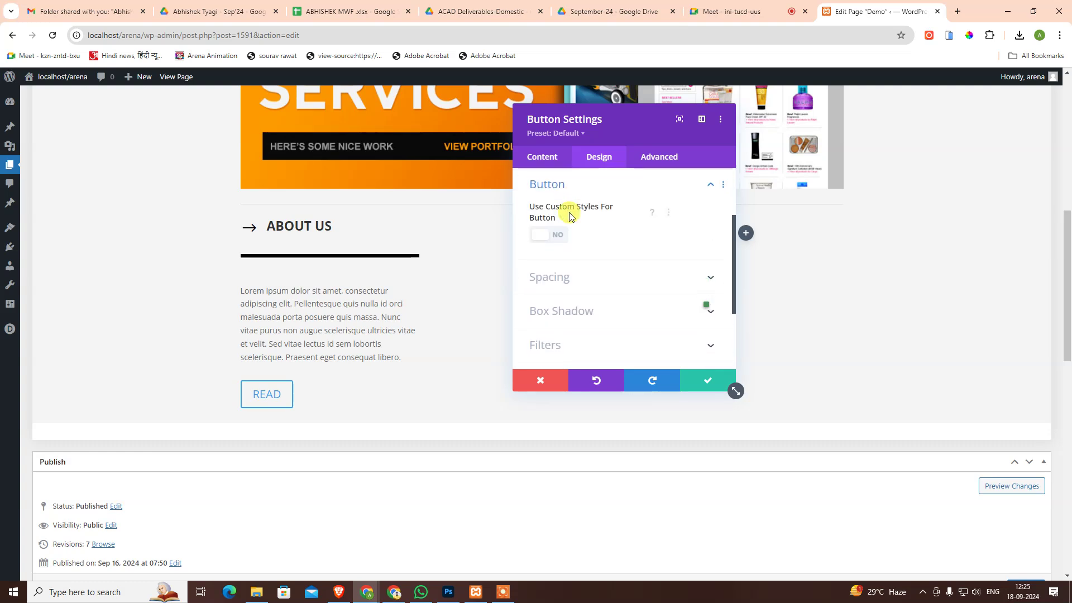
click(551, 237)
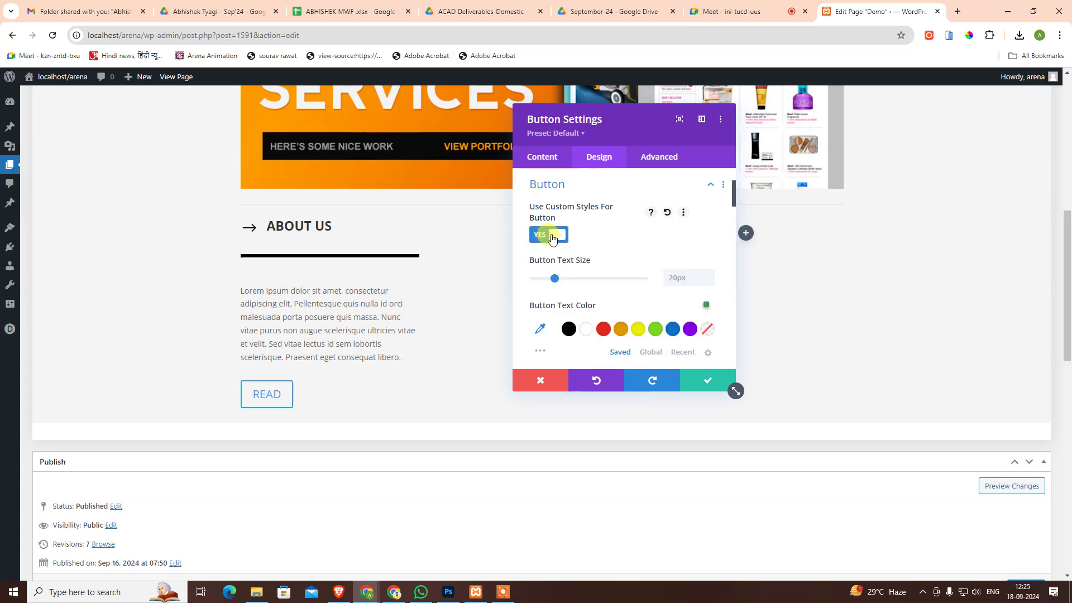
mouse_move(555, 279)
mouse_down()
mouse_move(541, 279)
mouse_move(551, 284)
mouse_up()
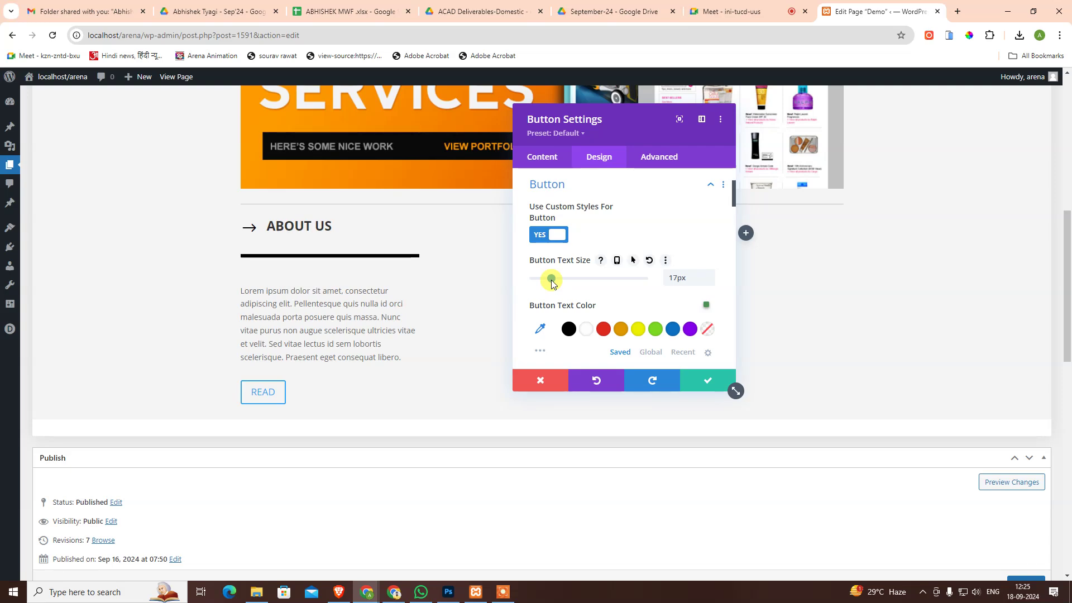
- Check the READ text in the Photoshop mockup for reference
click(448, 592)
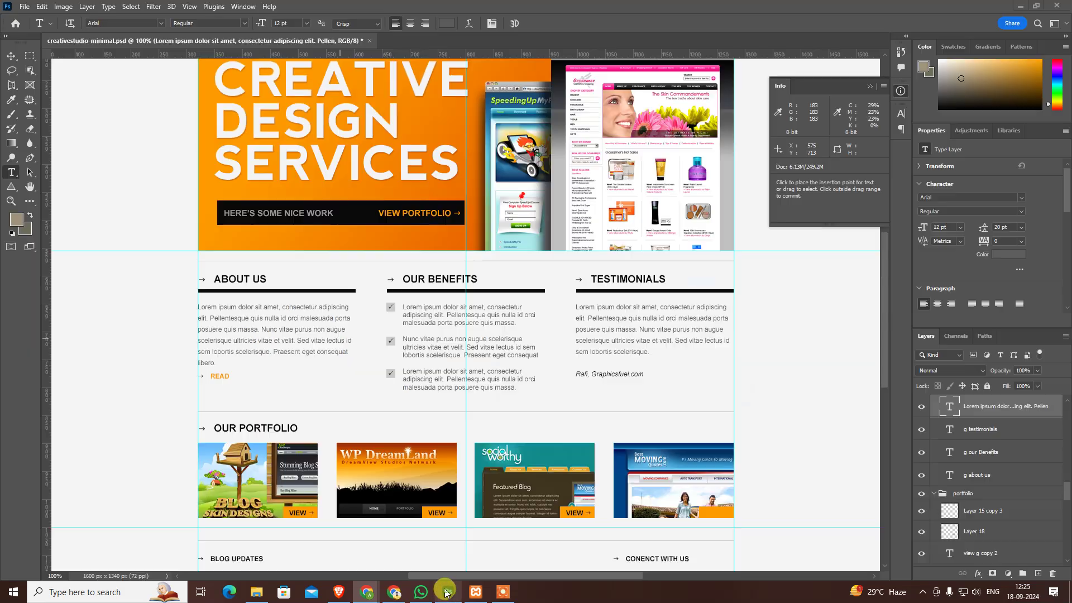
click(223, 375)
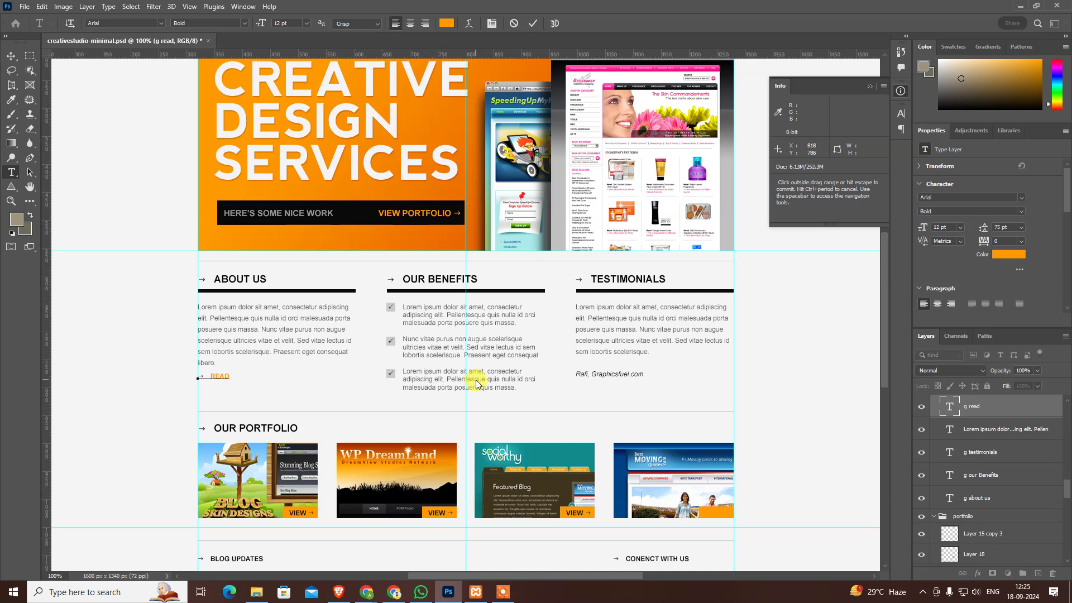
key(alt+Tab)
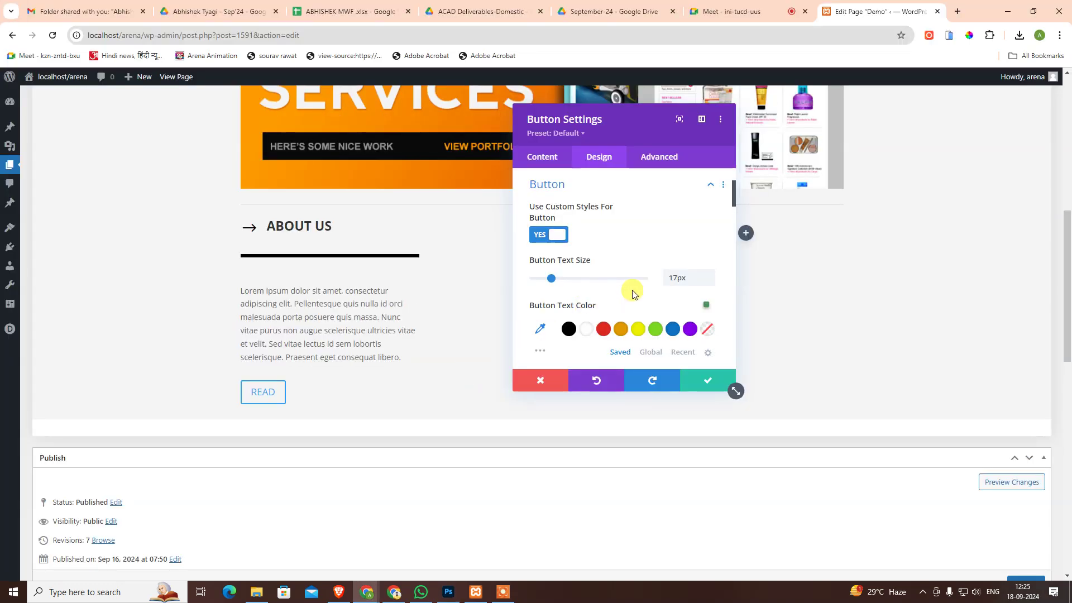
- Set the READ button text size to 12px and check its text colour in the mockup
double_click(682, 277)
text(12)
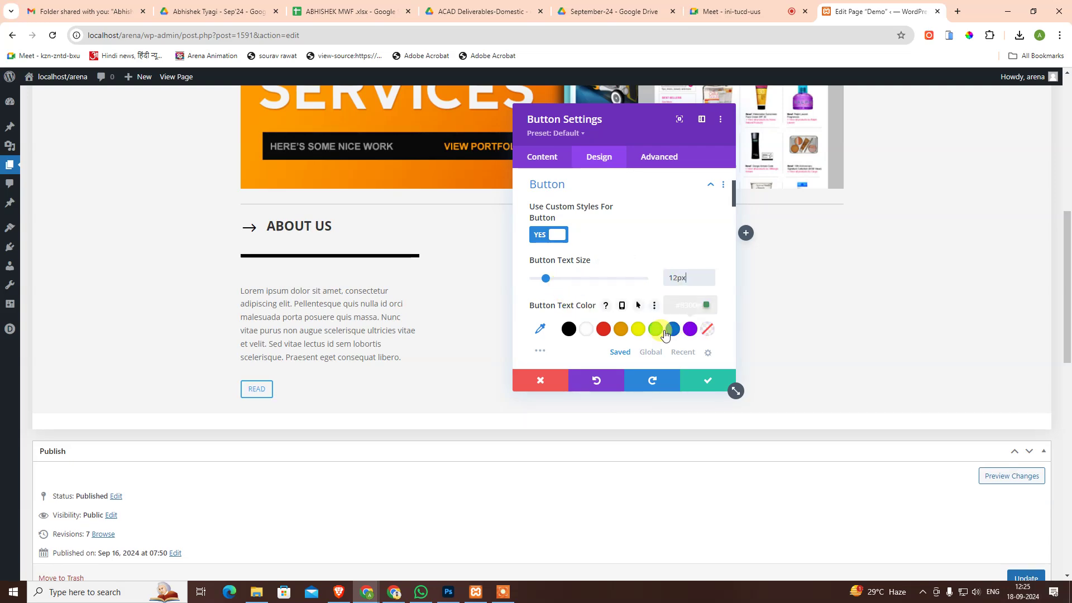
key(alt+Tab)
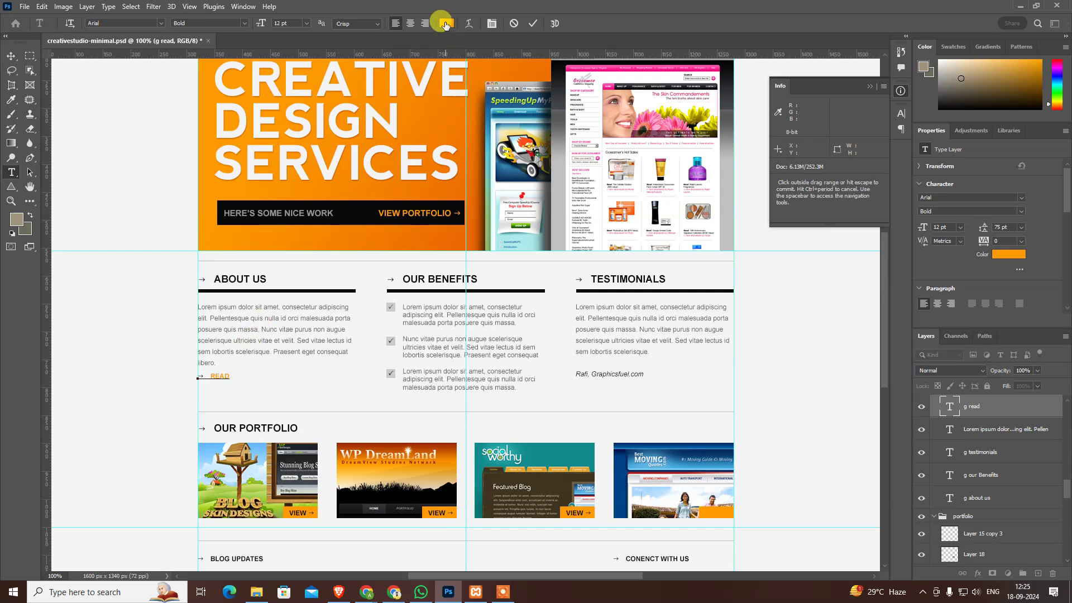
click(444, 22)
key(alt+Tab)
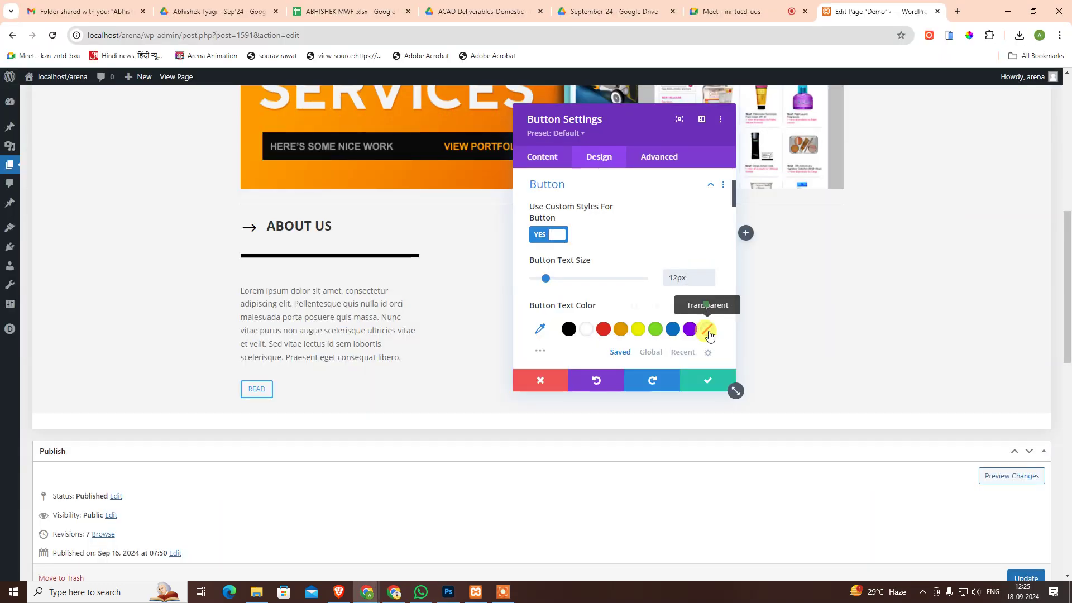
- Set the READ button text colour to orange #fe9b00 and save
click(541, 328)
key(ctrl+v)
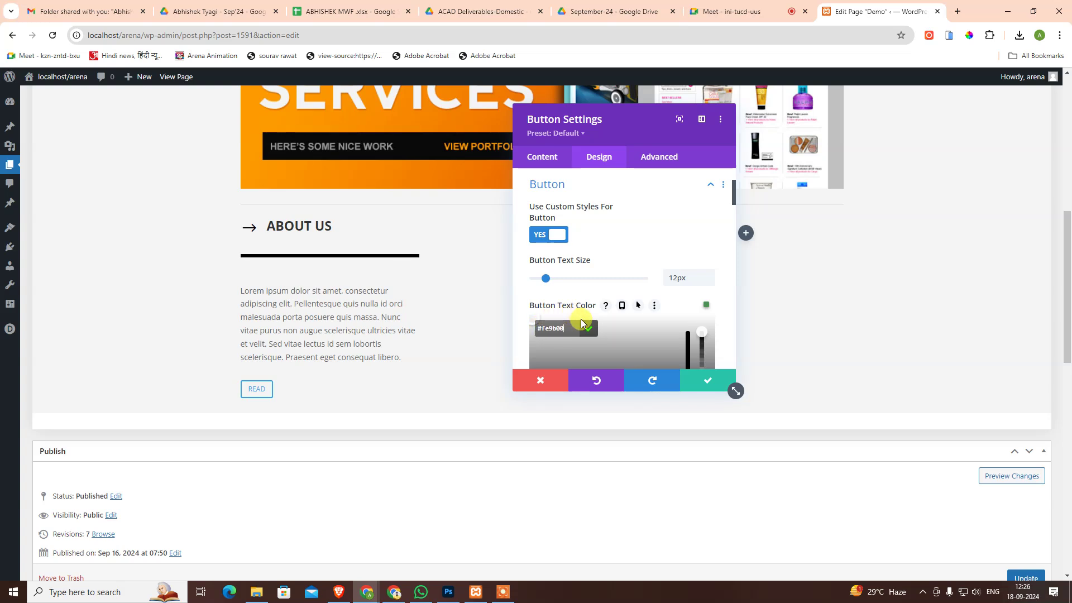
click(690, 389)
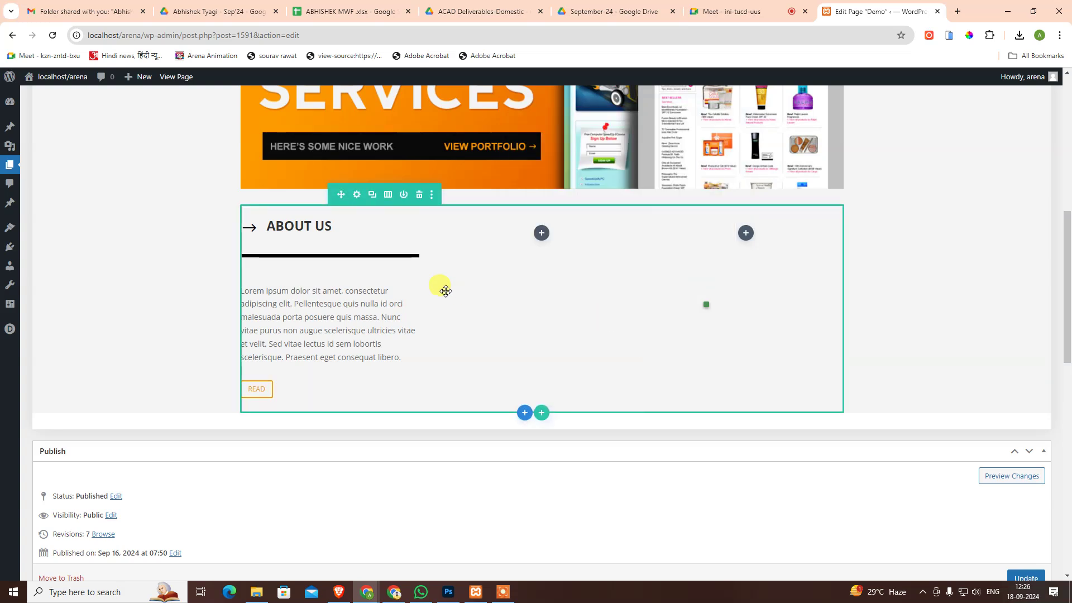
mouse_move(329, 391)
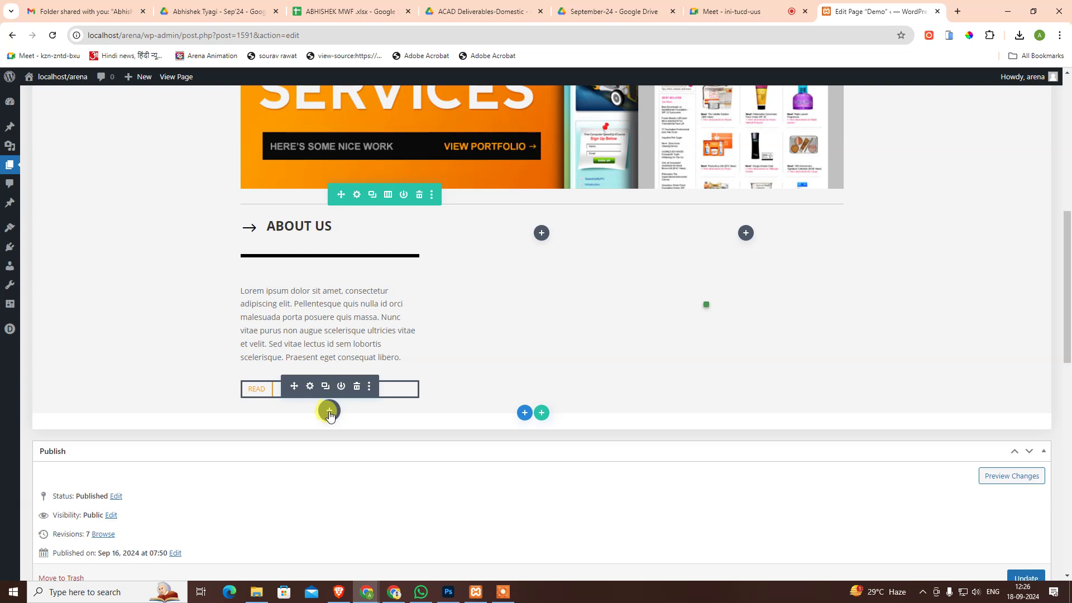
- Reopen the READ button's design settings and set its border width to 0px
click(309, 385)
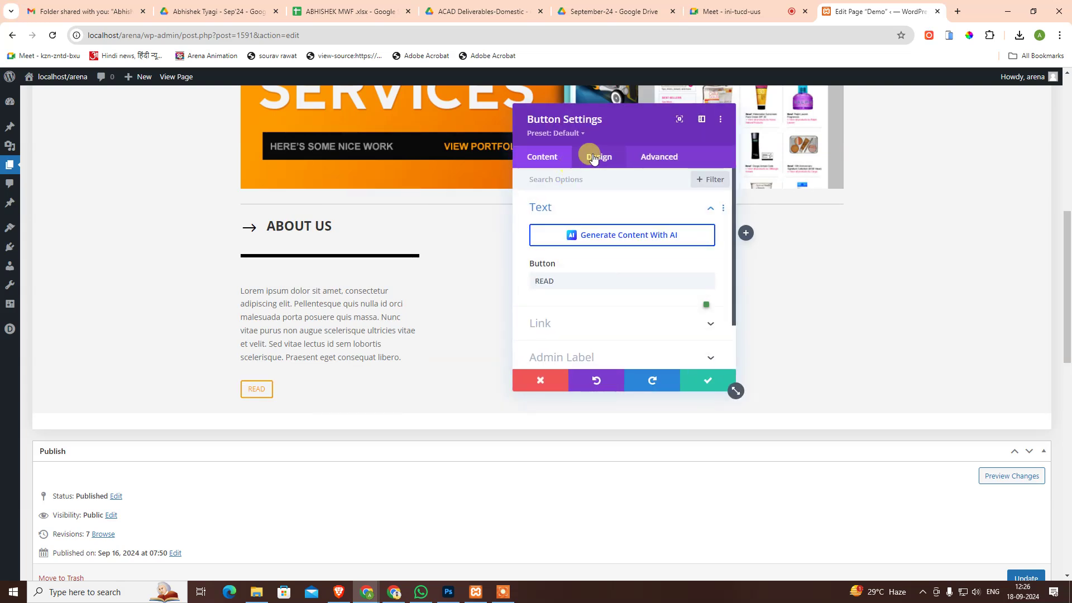
click(593, 158)
click(571, 276)
scroll(584, 304, down, 1)
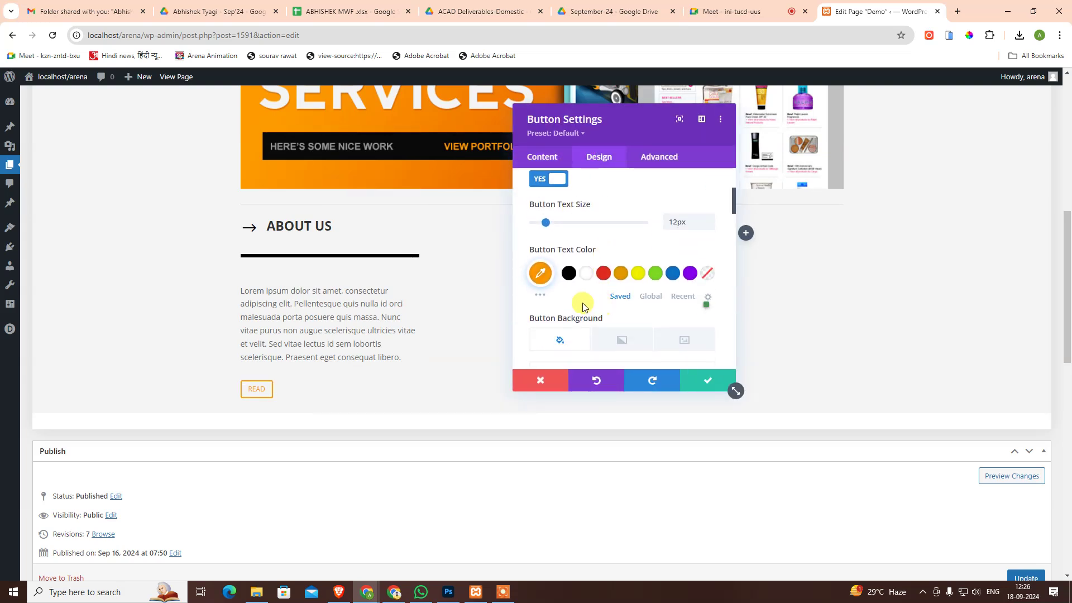
scroll(558, 317, down, 2)
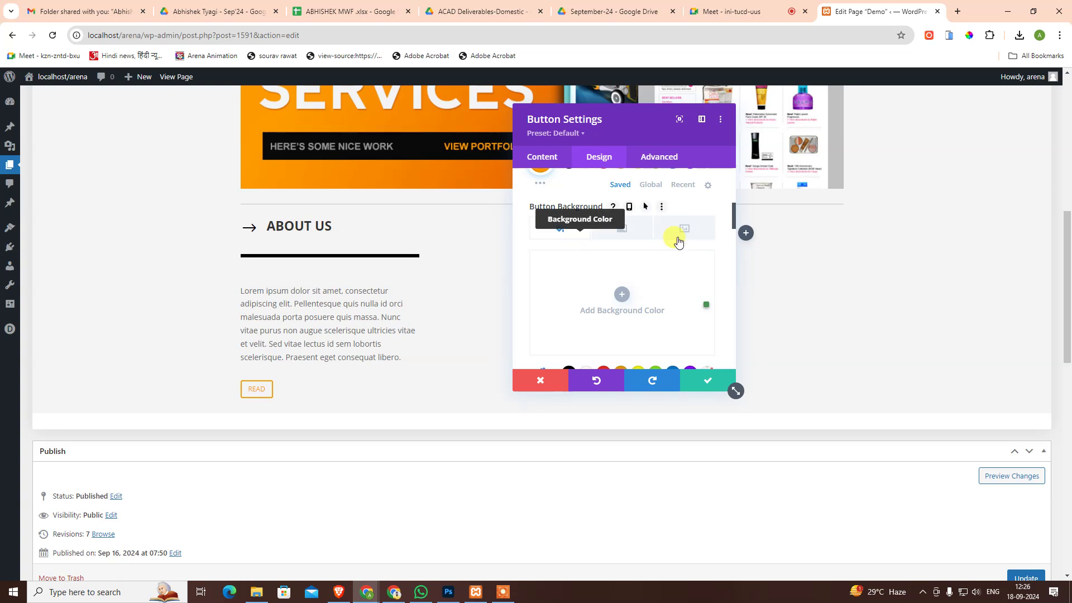
scroll(597, 310, down, 2)
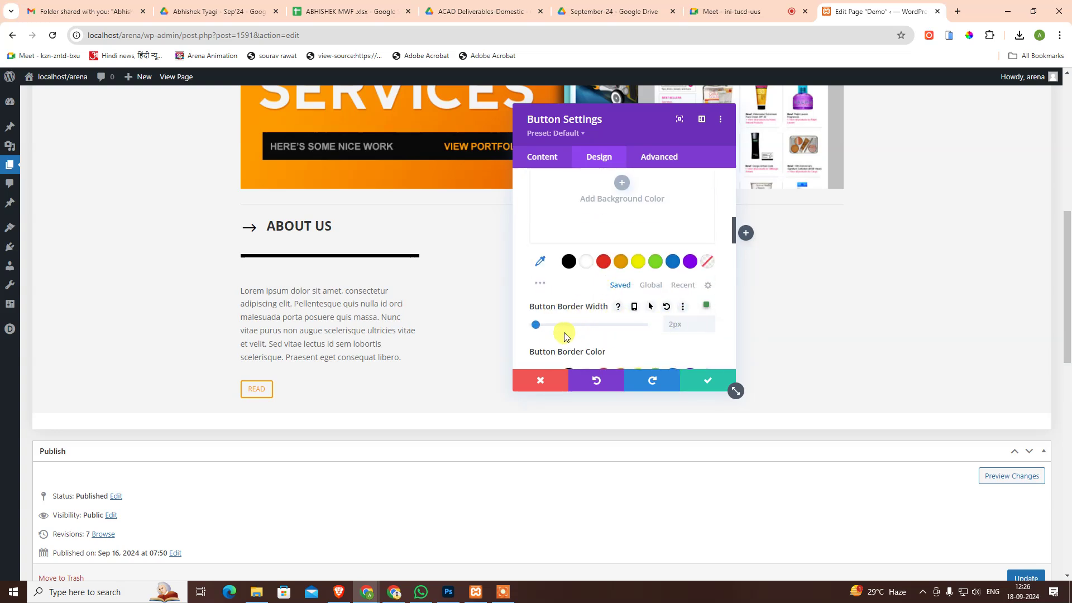
drag(537, 324, 530, 325)
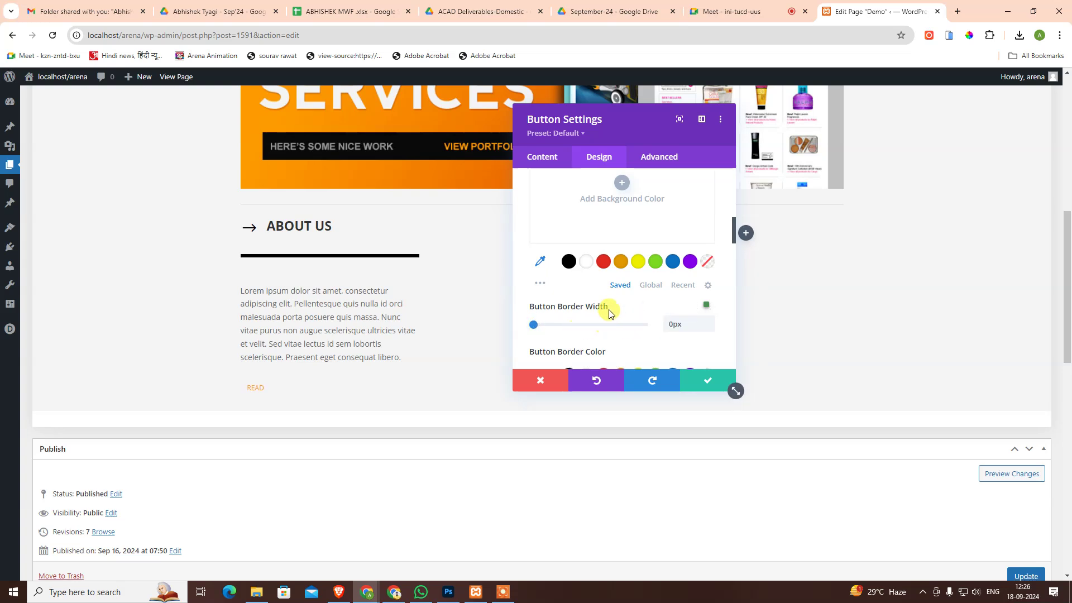
- Set the READ button's font weight to Bold and apply the TT all-uppercase font style
scroll(610, 310, down, 2)
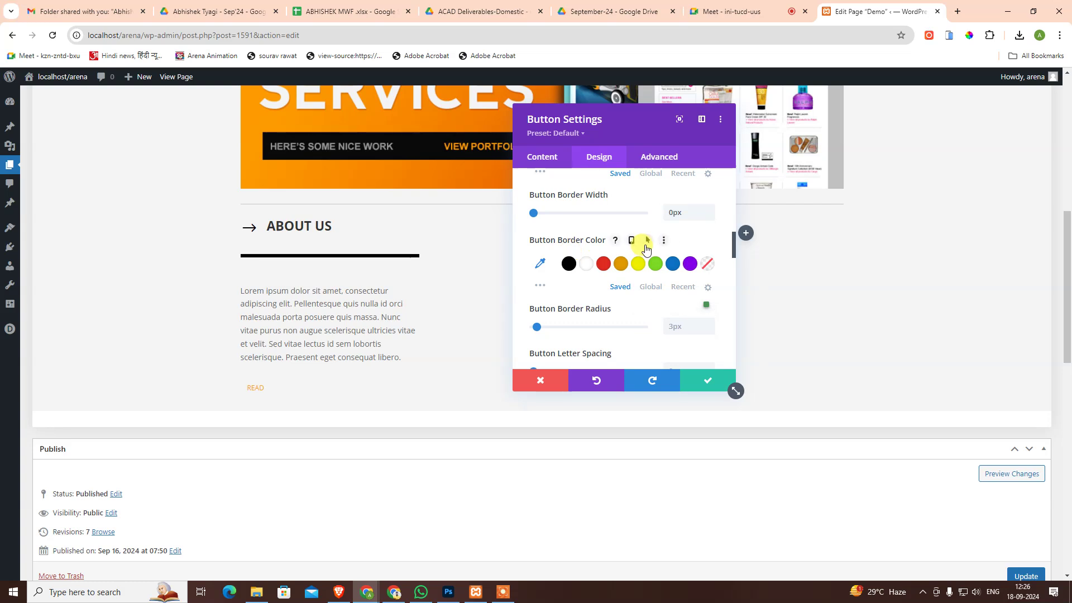
scroll(650, 330, down, 1)
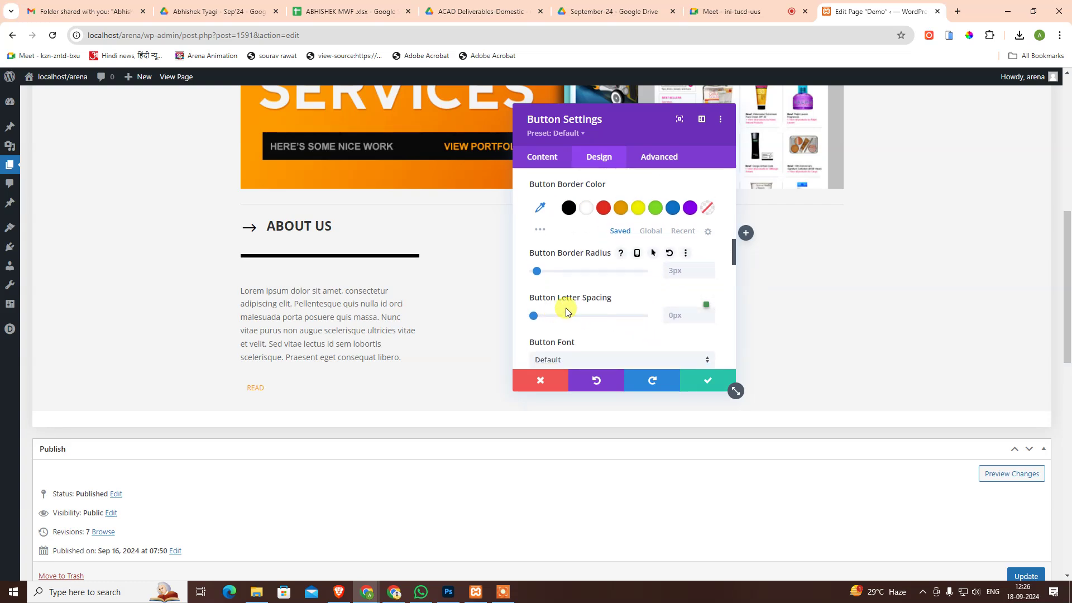
scroll(658, 322, down, 1)
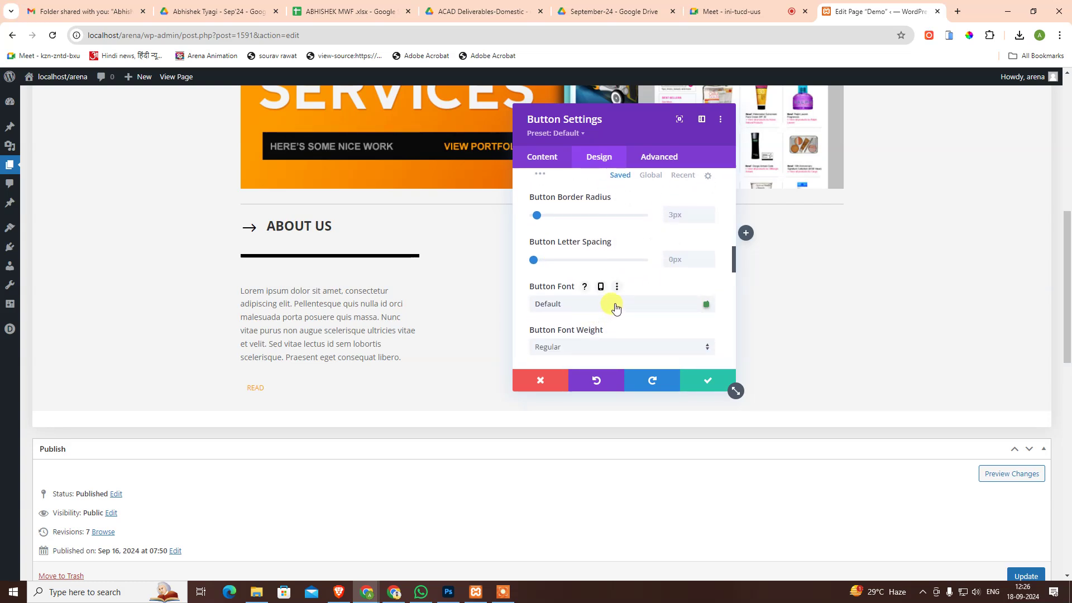
scroll(632, 307, down, 1)
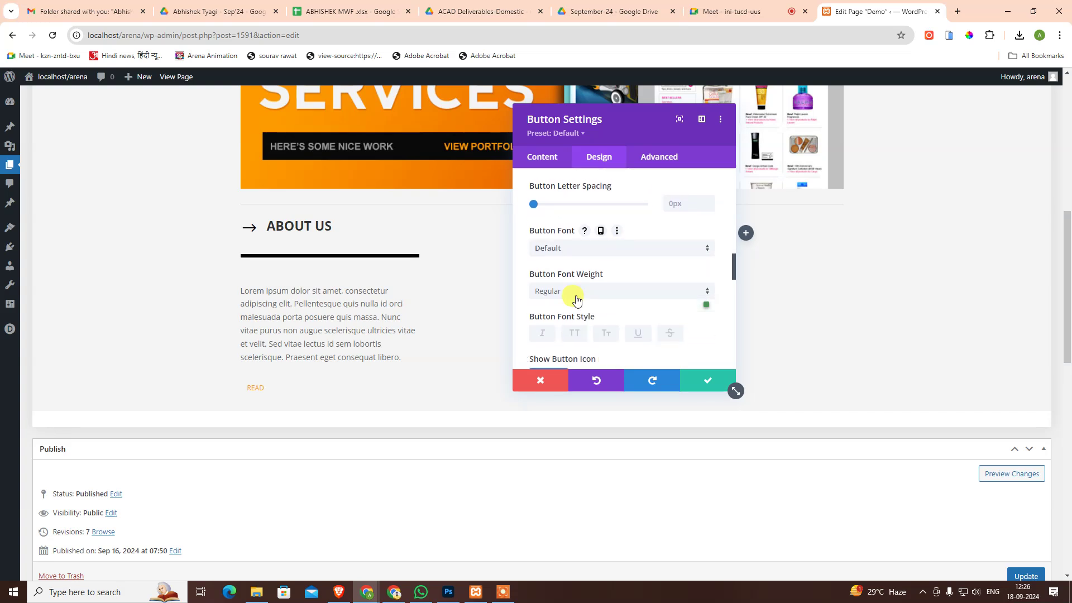
click(613, 291)
click(590, 430)
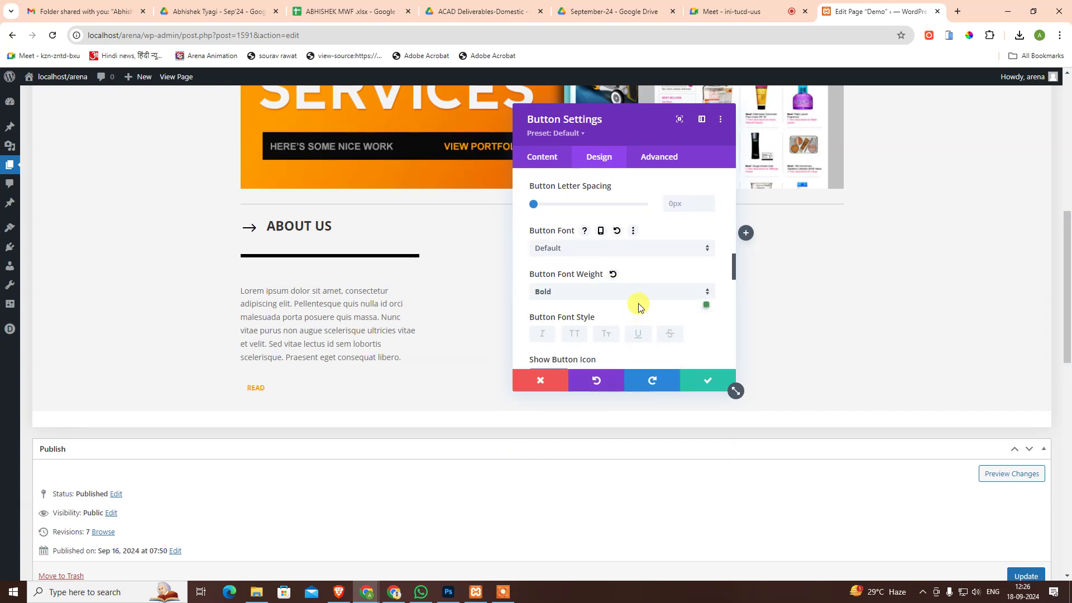
scroll(609, 315, down, 1)
click(577, 280)
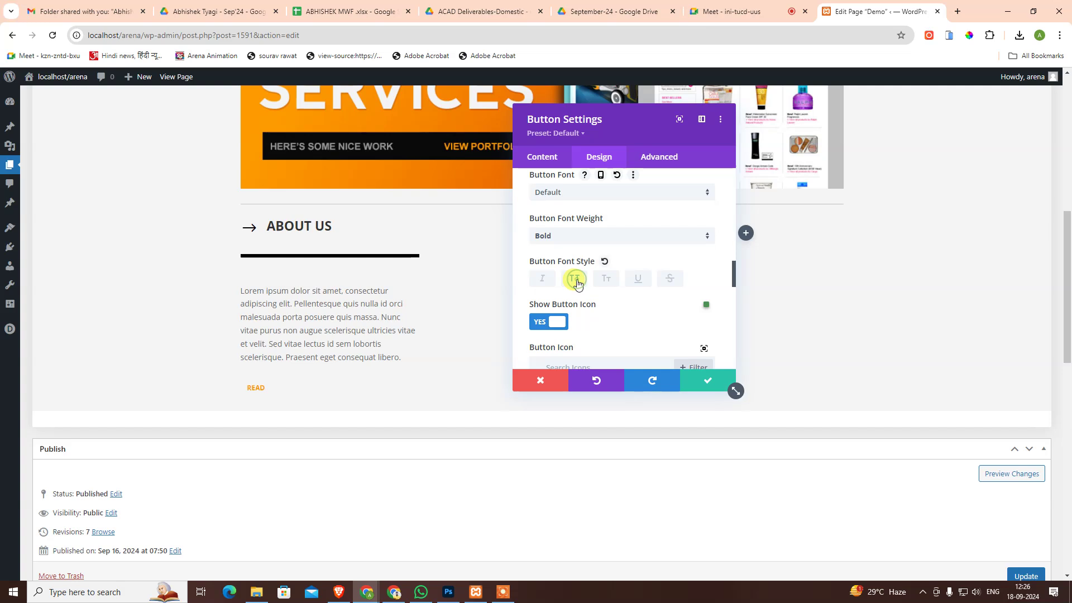
scroll(620, 262, up, 3)
scroll(614, 260, up, 2)
scroll(609, 256, up, 2)
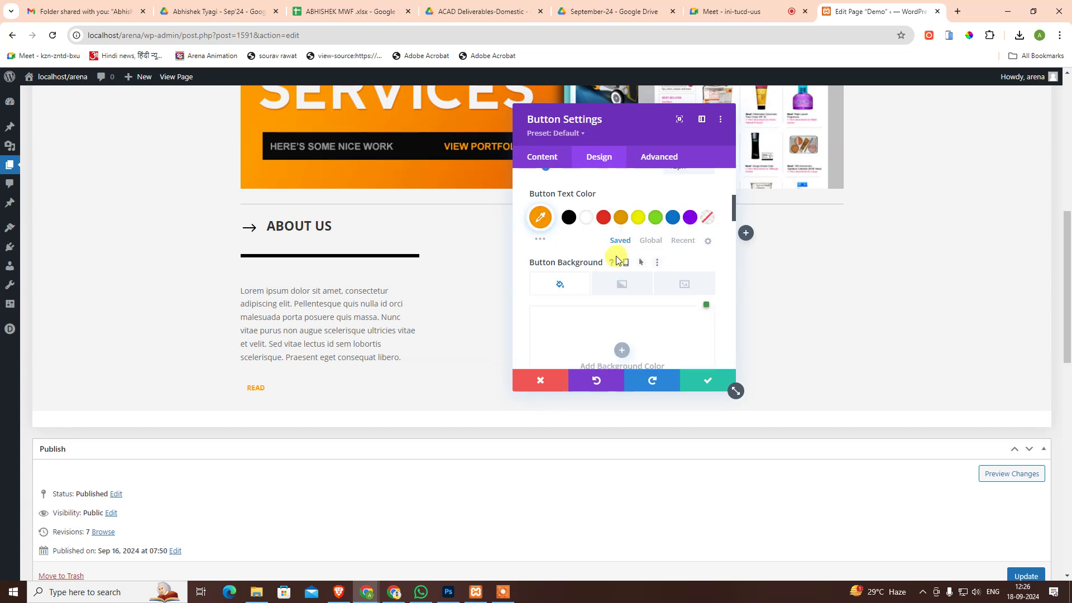
scroll(602, 252, up, 2)
scroll(602, 251, up, 1)
- In the button's Content settings, replace the selected label text by typing 'ad'
click(538, 162)
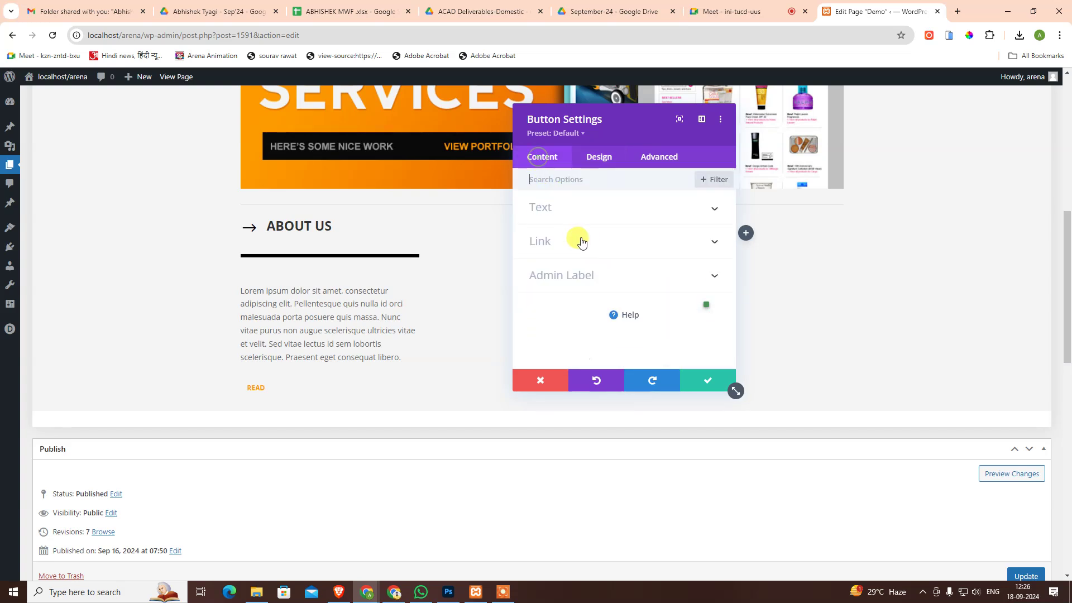
click(567, 206)
drag(564, 281, 502, 275)
text(re)
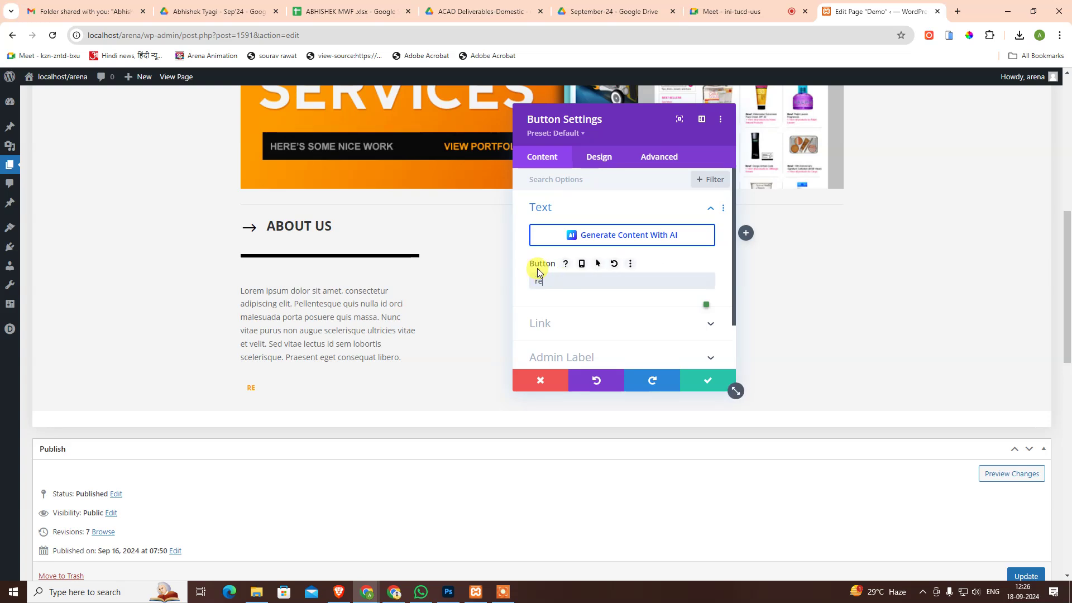
text(ad)
- In Design > Button, set the Button Icon Color to black
click(599, 157)
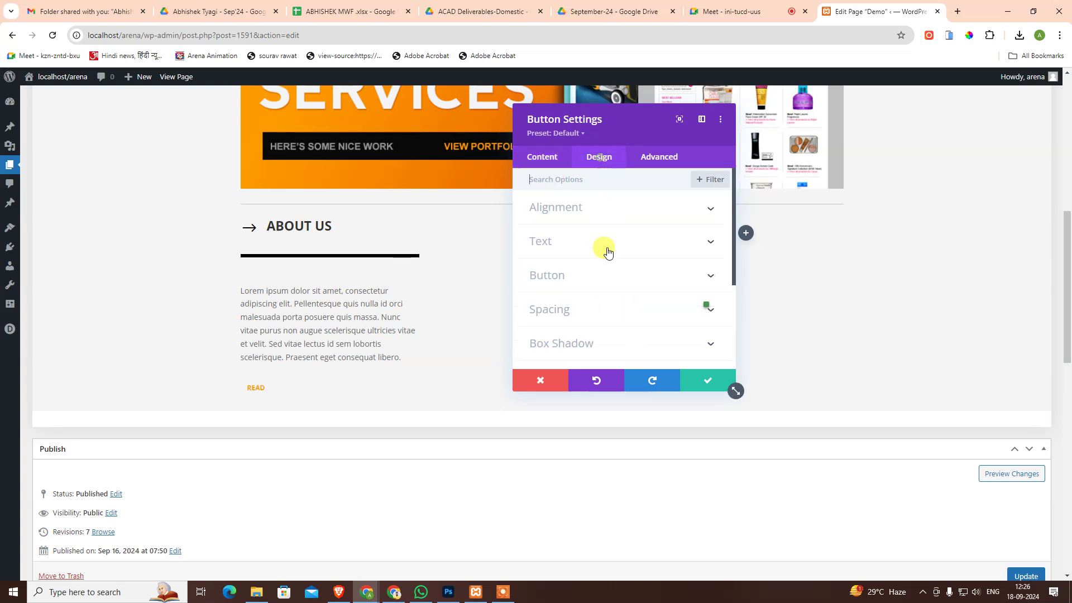
click(577, 279)
scroll(598, 324, down, 2)
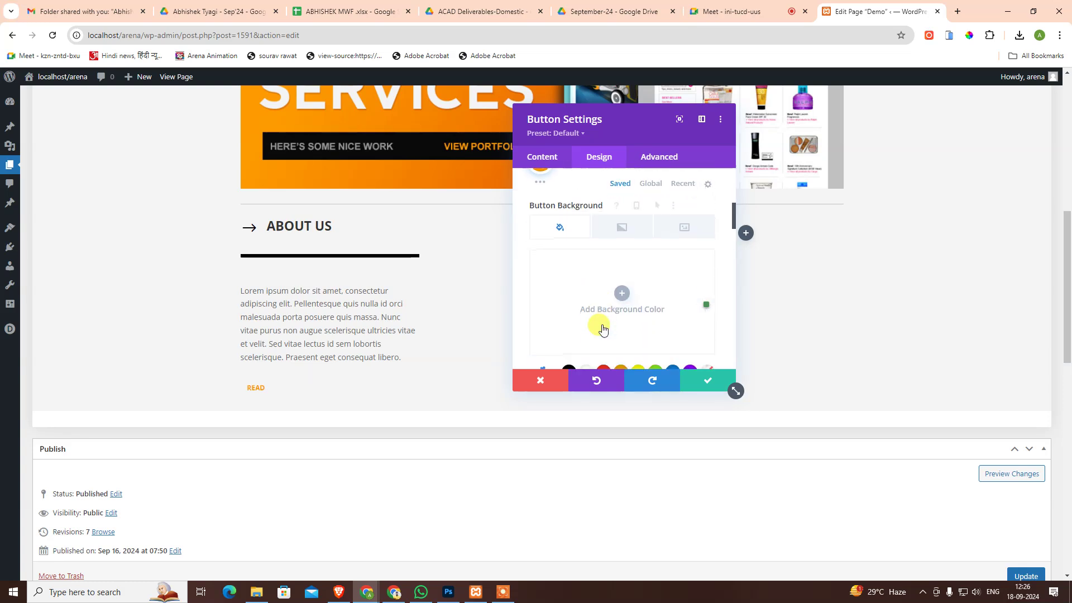
scroll(598, 324, down, 2)
scroll(598, 324, down, 2)
scroll(599, 327, down, 1)
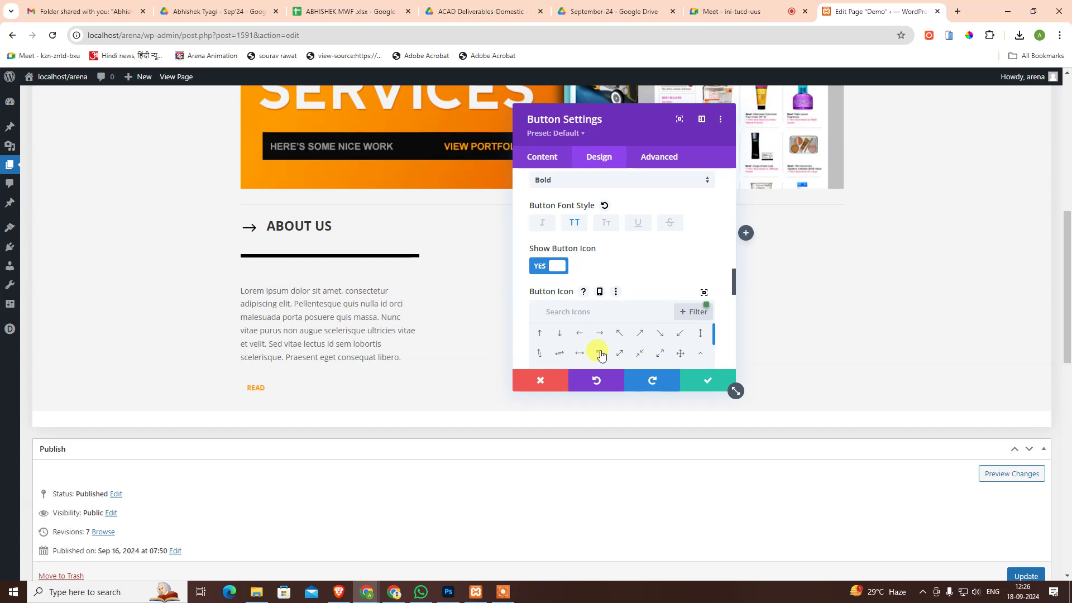
scroll(597, 354, up, 1)
scroll(668, 302, down, 2)
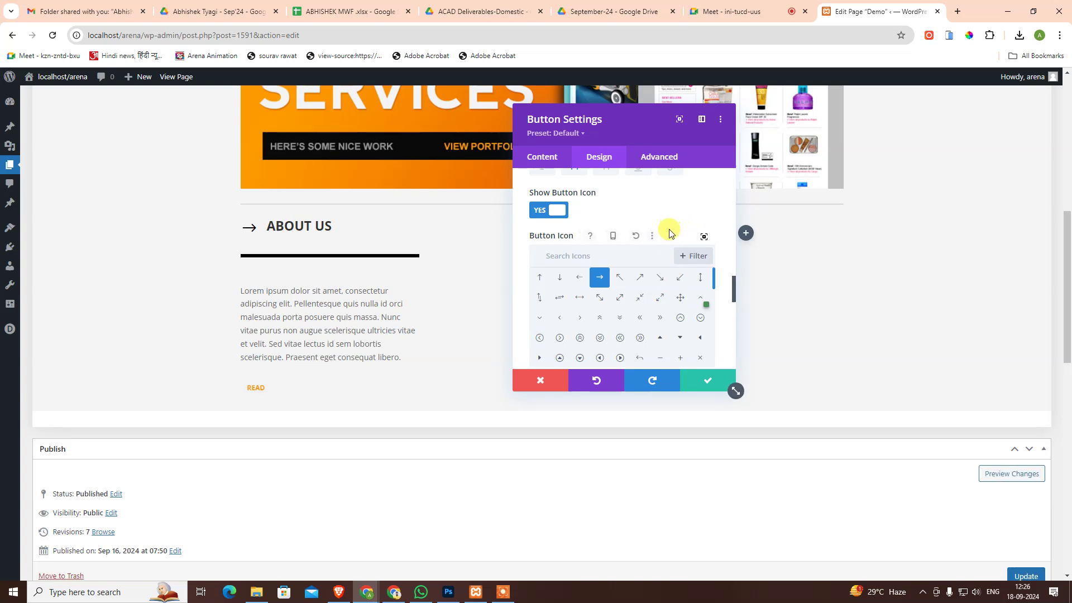
scroll(664, 232, down, 1)
scroll(636, 299, down, 1)
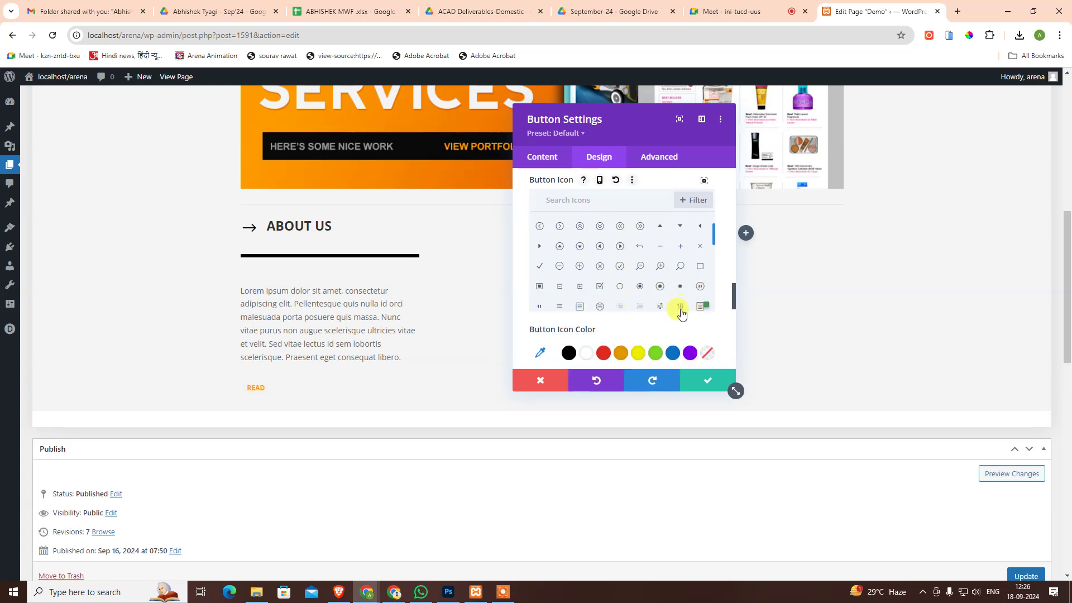
scroll(634, 305, up, 1)
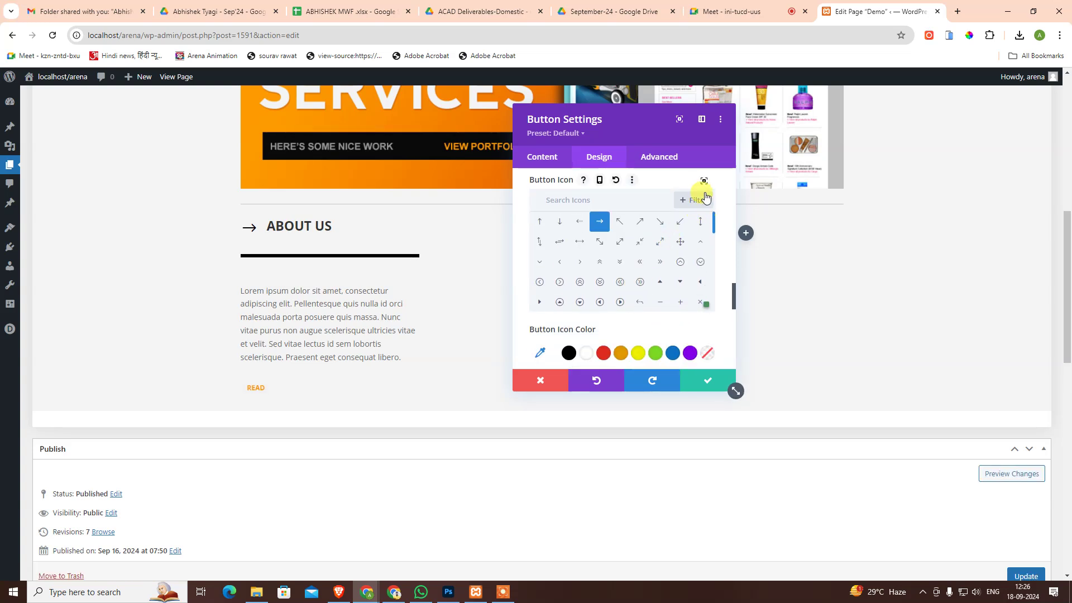
scroll(696, 270, down, 2)
scroll(709, 301, down, 2)
scroll(712, 307, down, 2)
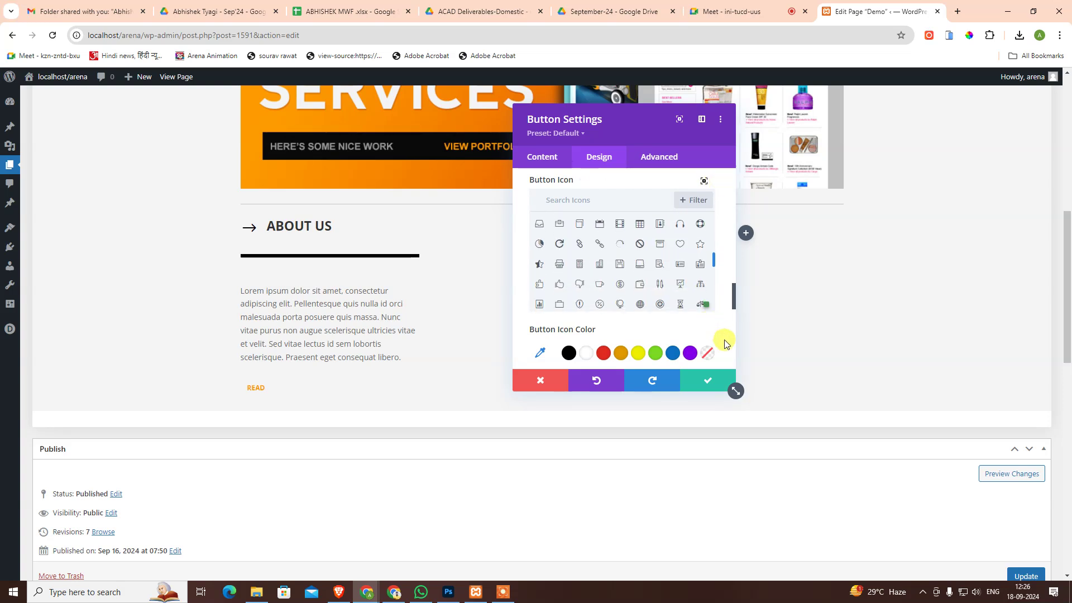
scroll(702, 337, down, 2)
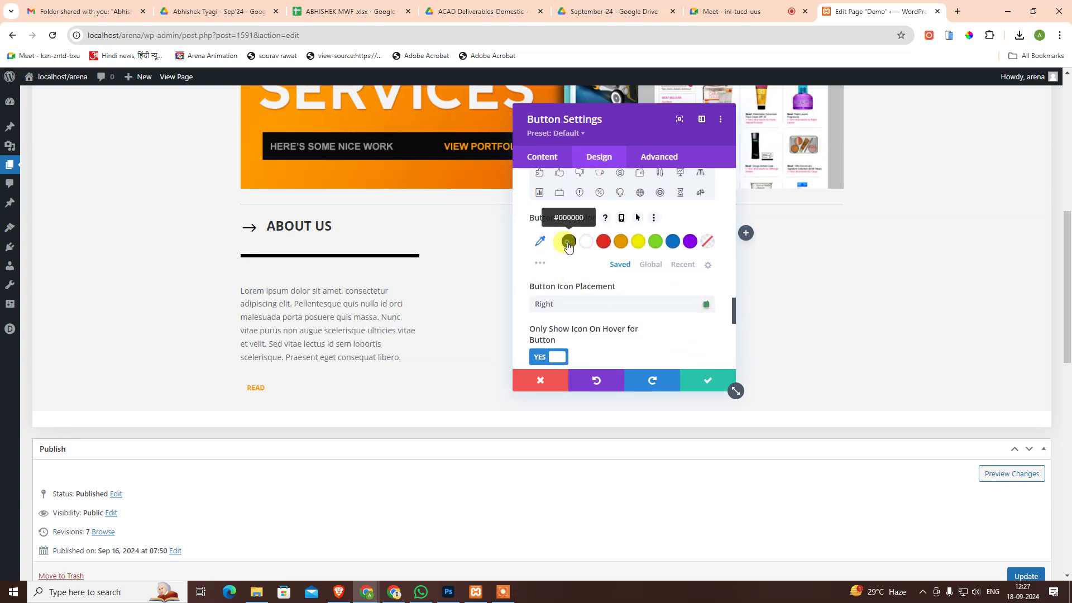
click(568, 241)
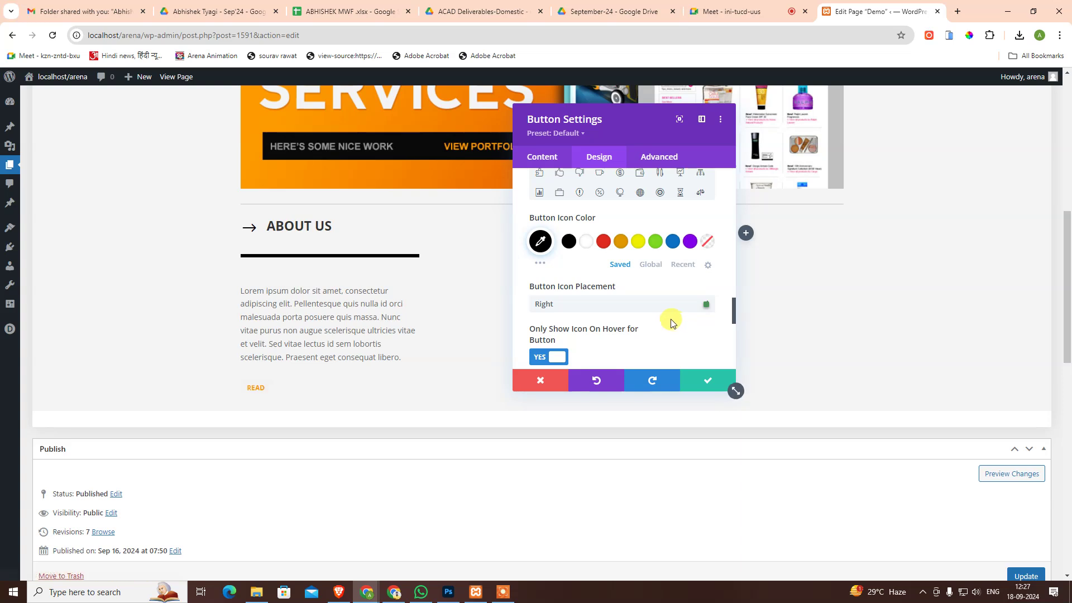
- Turn off Only Show Icon On Hover so the arrow icon always shows
scroll(670, 321, down, 1)
scroll(654, 318, up, 1)
scroll(614, 307, down, 2)
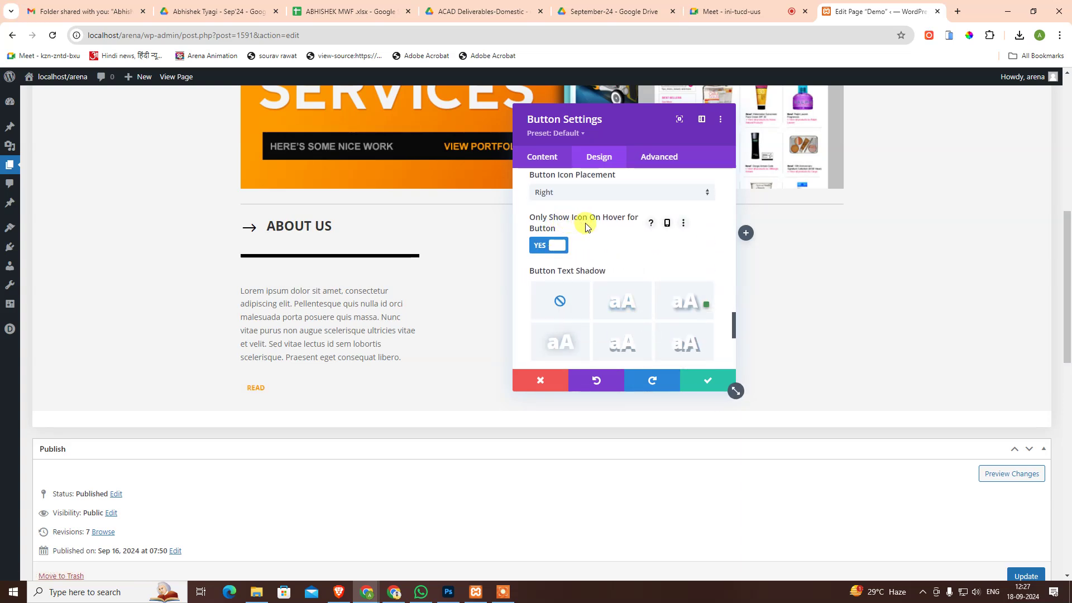
click(550, 250)
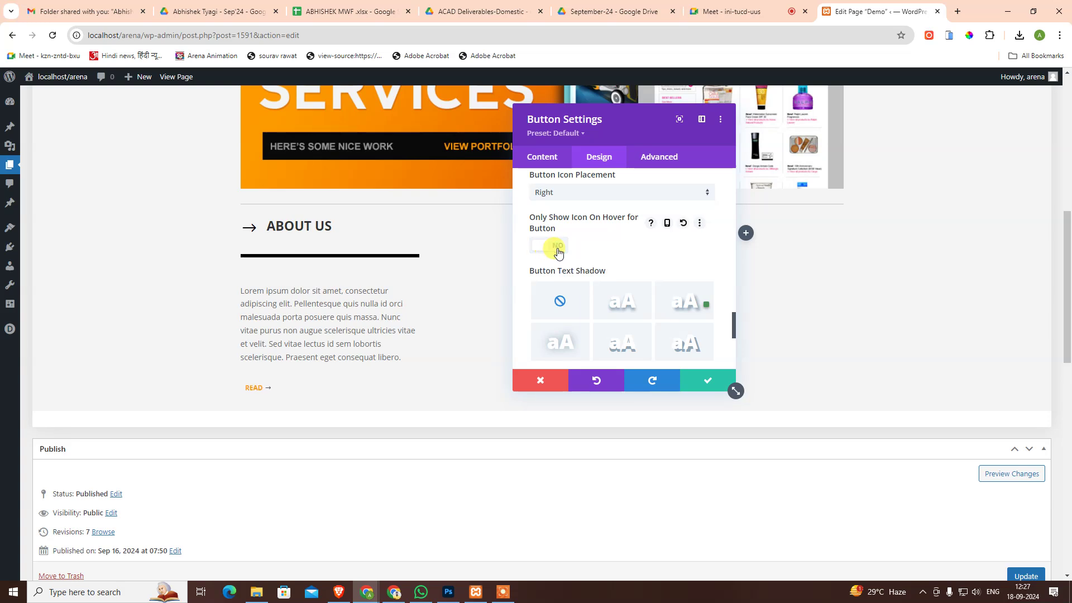
- Set Button Icon Placement to Left, putting the arrow before READ
scroll(639, 251, down, 1)
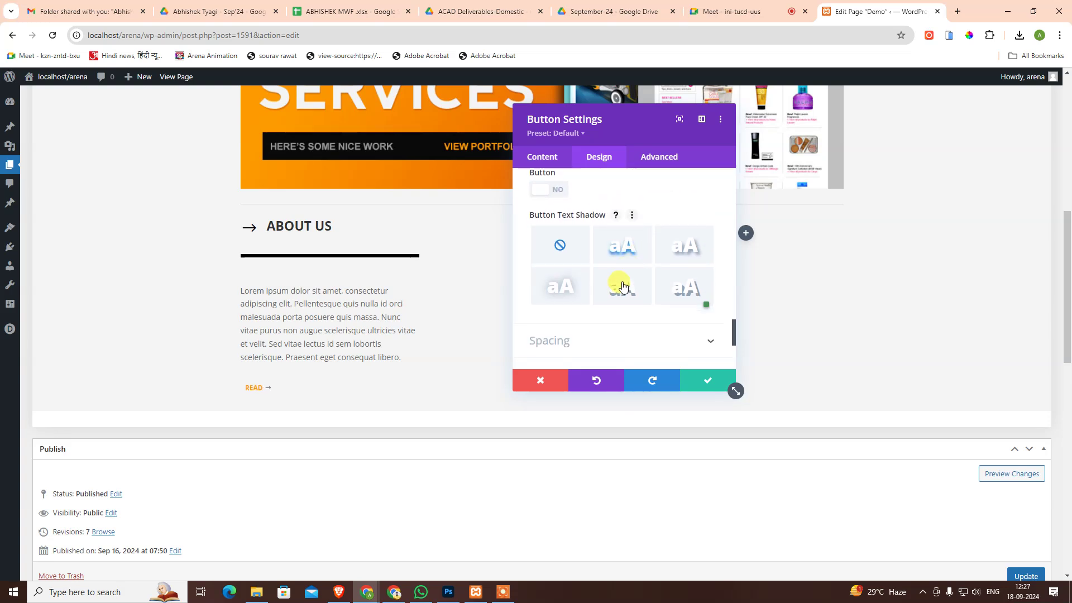
scroll(623, 287, down, 2)
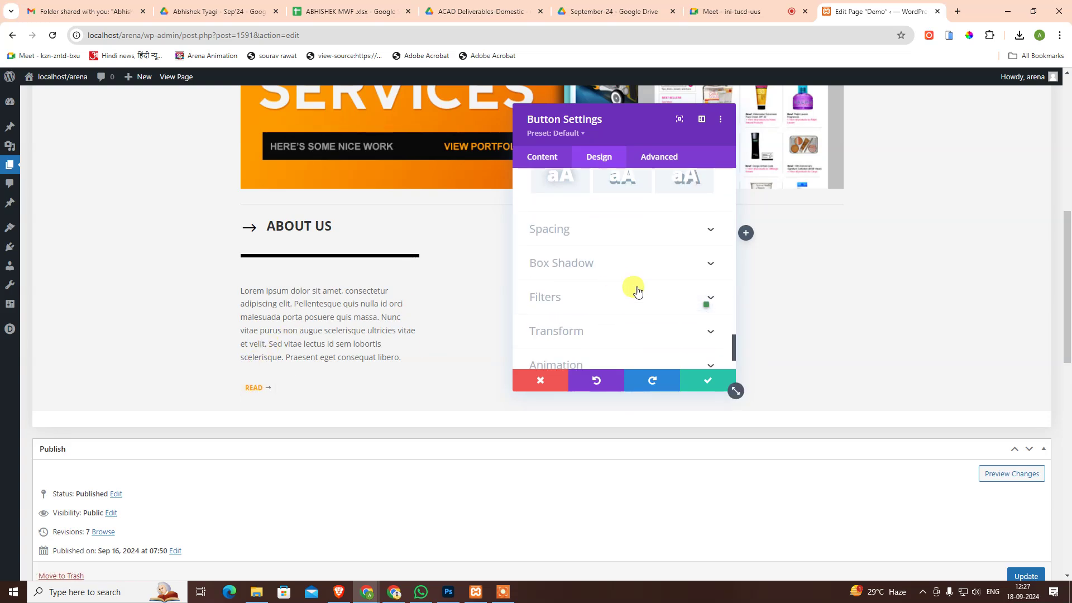
scroll(638, 291, up, 4)
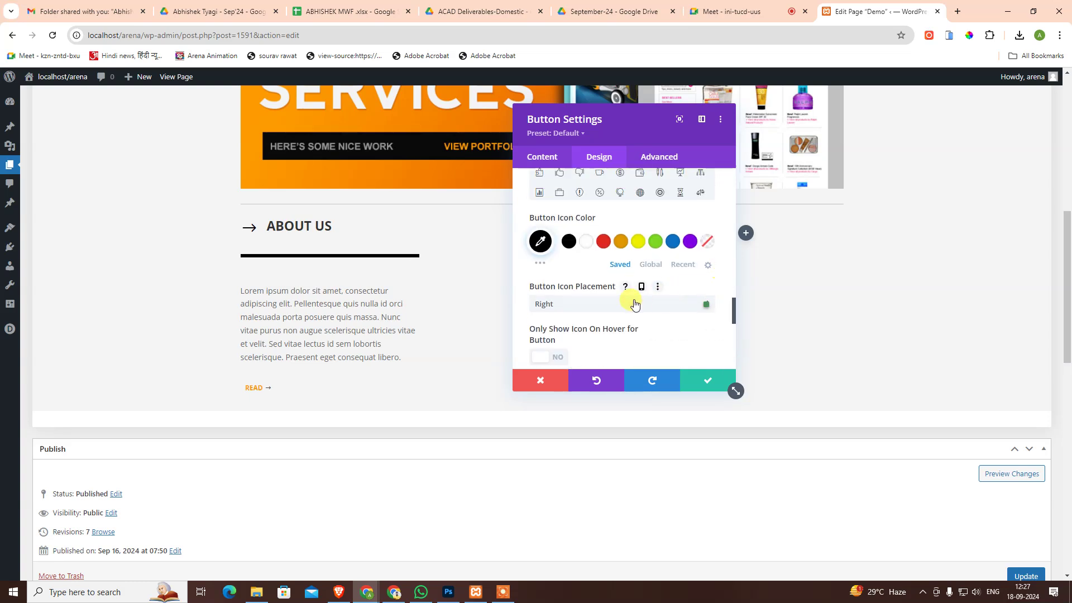
click(608, 307)
click(583, 331)
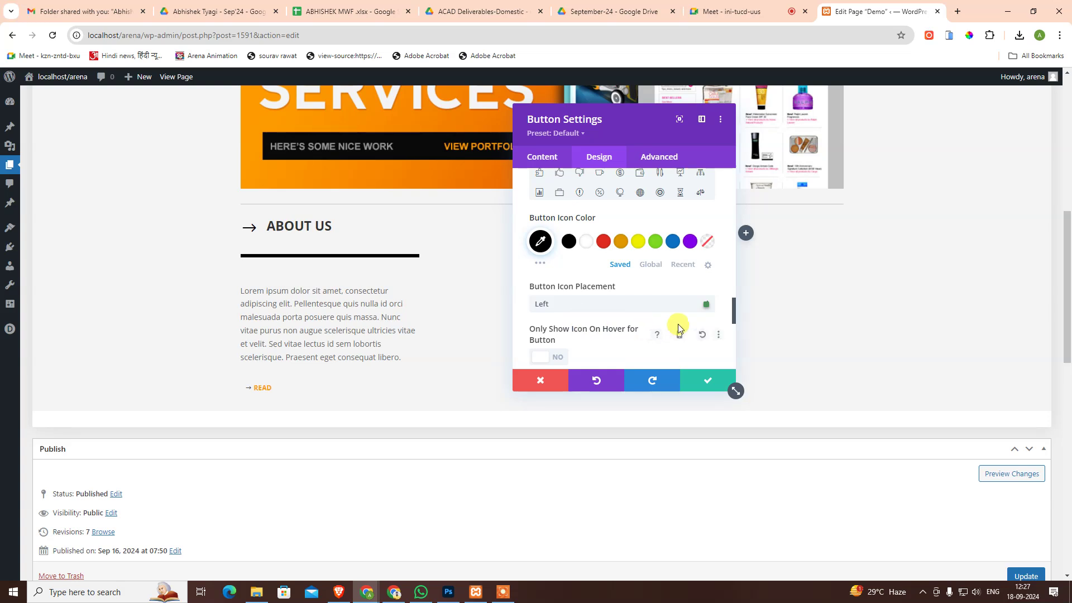
scroll(689, 317, up, 2)
scroll(686, 330, up, 2)
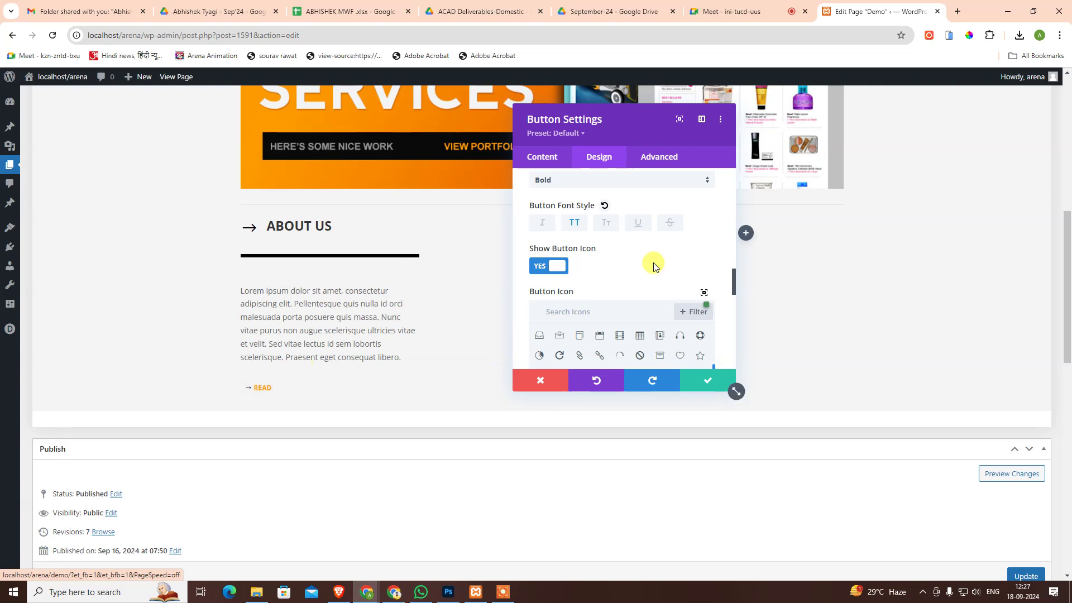
scroll(651, 266, down, 3)
scroll(659, 282, down, 2)
scroll(659, 288, down, 2)
scroll(584, 239, down, 1)
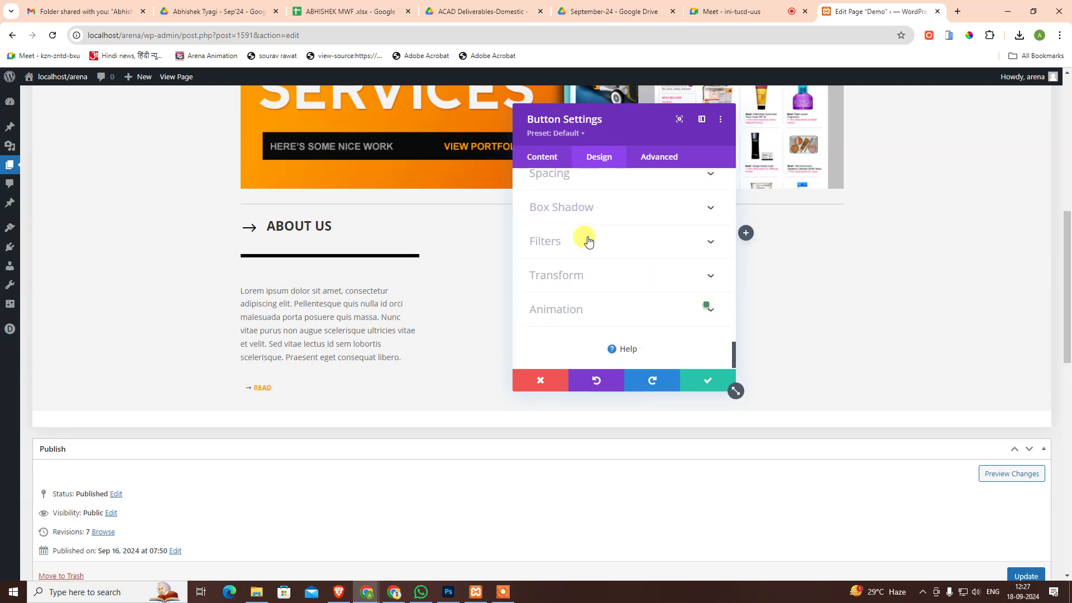
scroll(641, 241, up, 2)
scroll(650, 246, up, 4)
scroll(653, 247, up, 2)
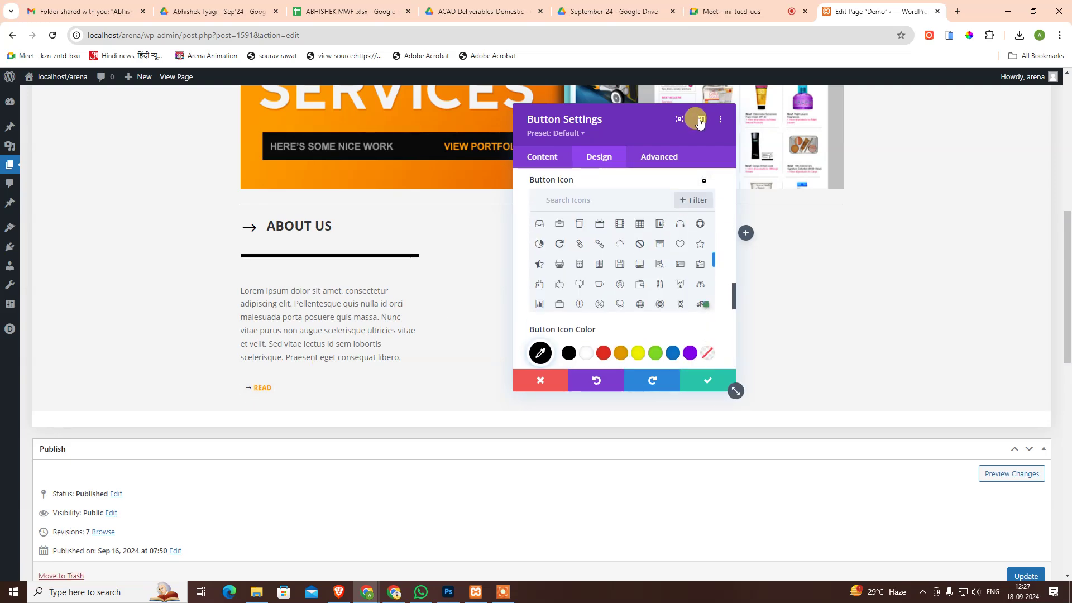
- Widen the settings panel to near full width and collapse the Button options
click(680, 119)
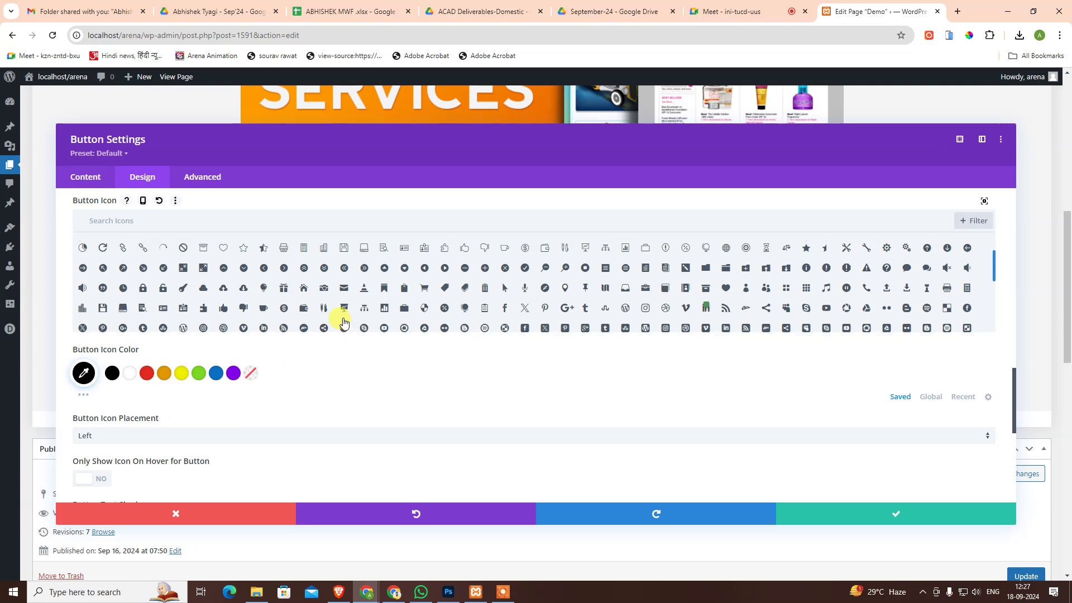
scroll(346, 307, up, 1)
scroll(391, 290, up, 3)
scroll(430, 285, up, 4)
scroll(442, 303, up, 2)
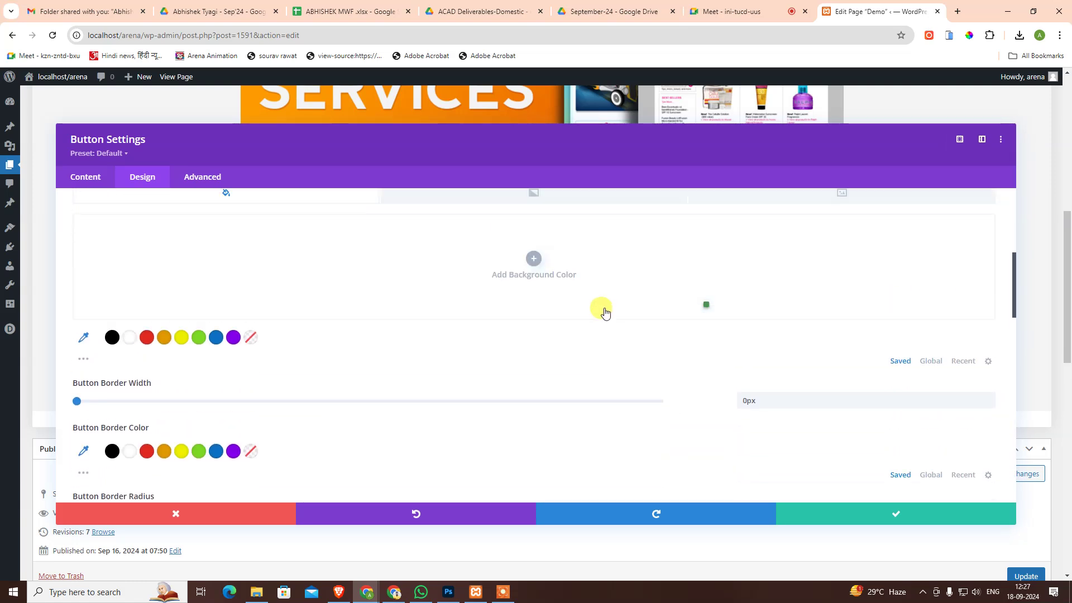
scroll(603, 311, up, 2)
scroll(756, 270, up, 3)
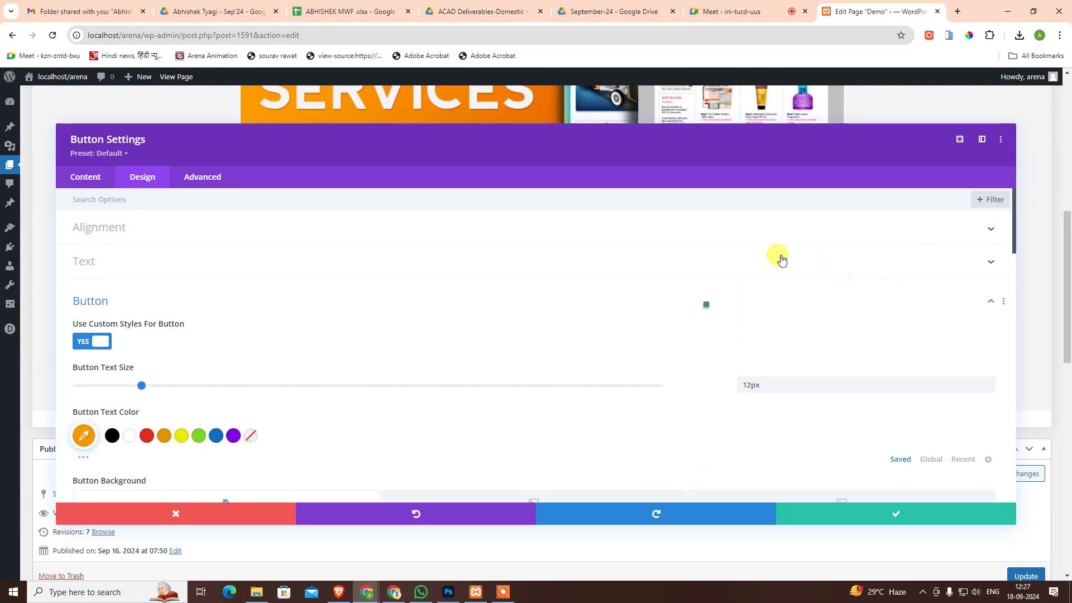
click(771, 294)
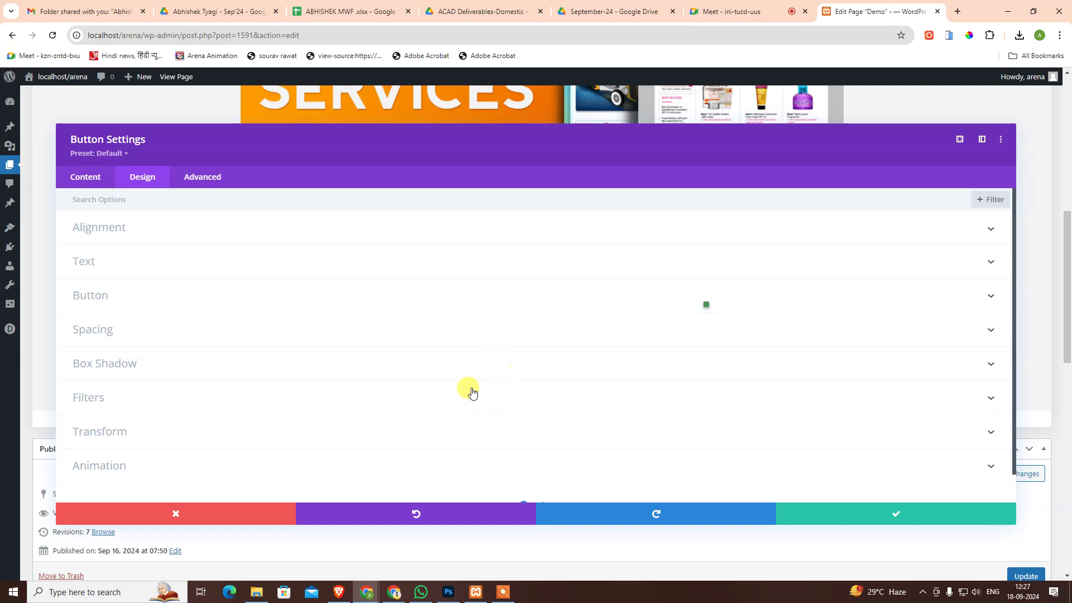
- Expand and collapse the Transform, Spacing and Button design groups to review them
scroll(363, 393, down, 1)
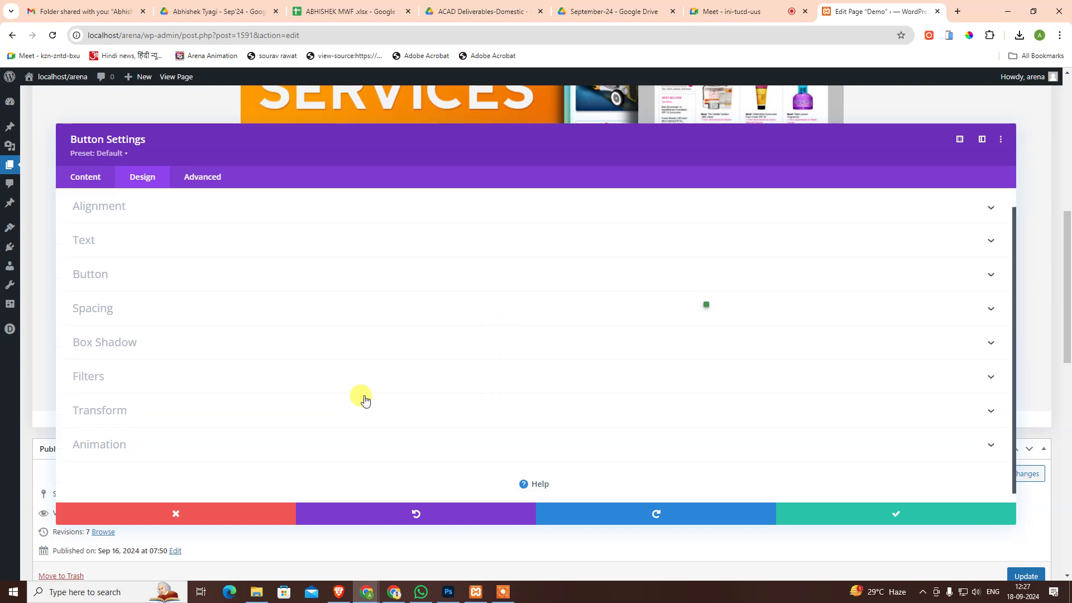
click(201, 403)
scroll(226, 395, up, 3)
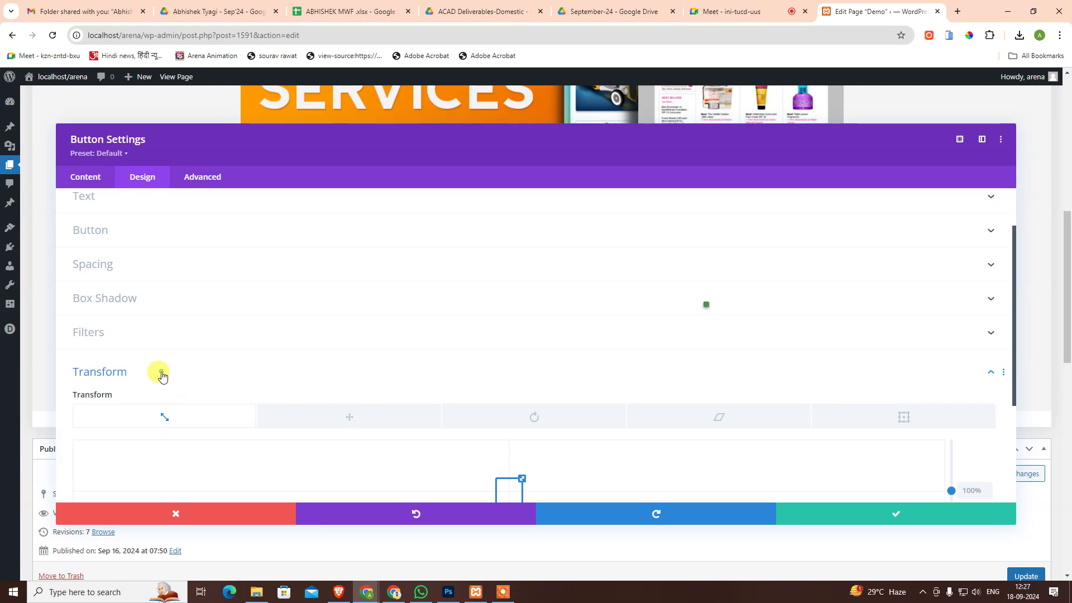
click(158, 371)
click(134, 299)
scroll(136, 289, down, 3)
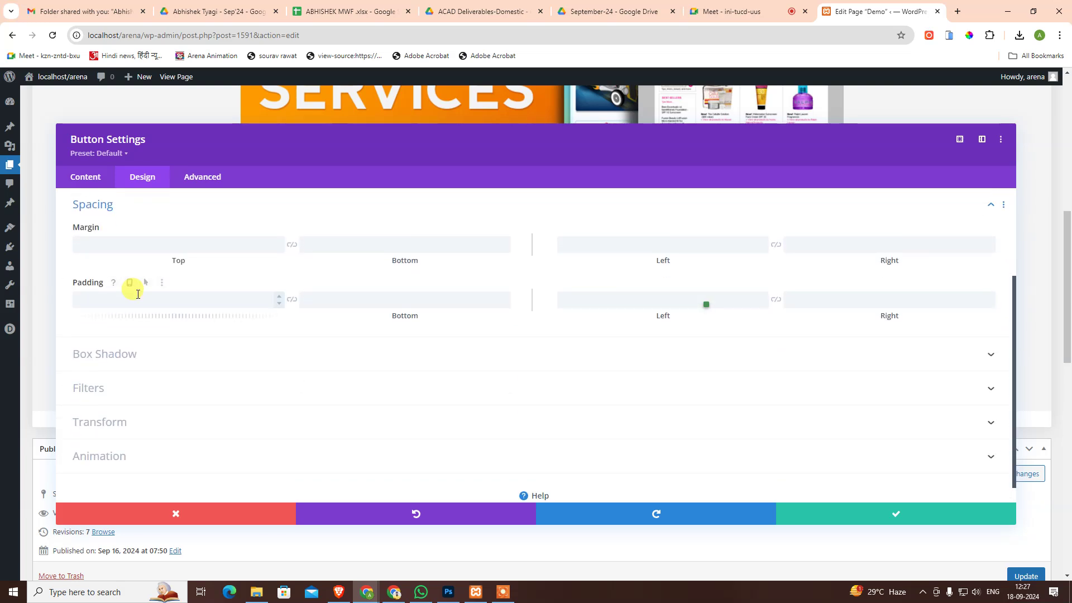
scroll(136, 273, up, 2)
click(135, 263)
click(128, 261)
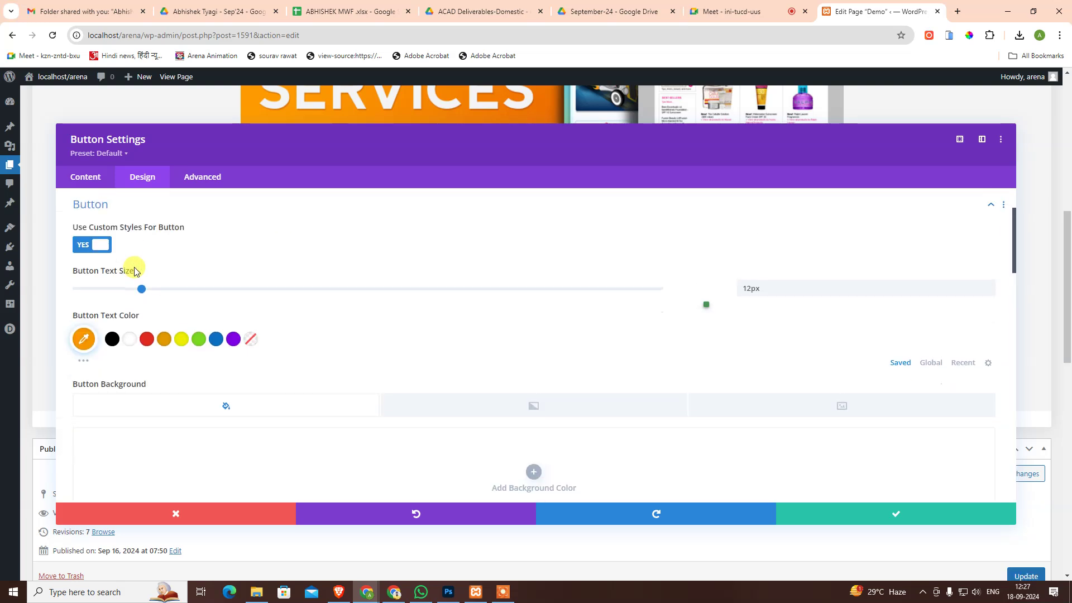
click(143, 209)
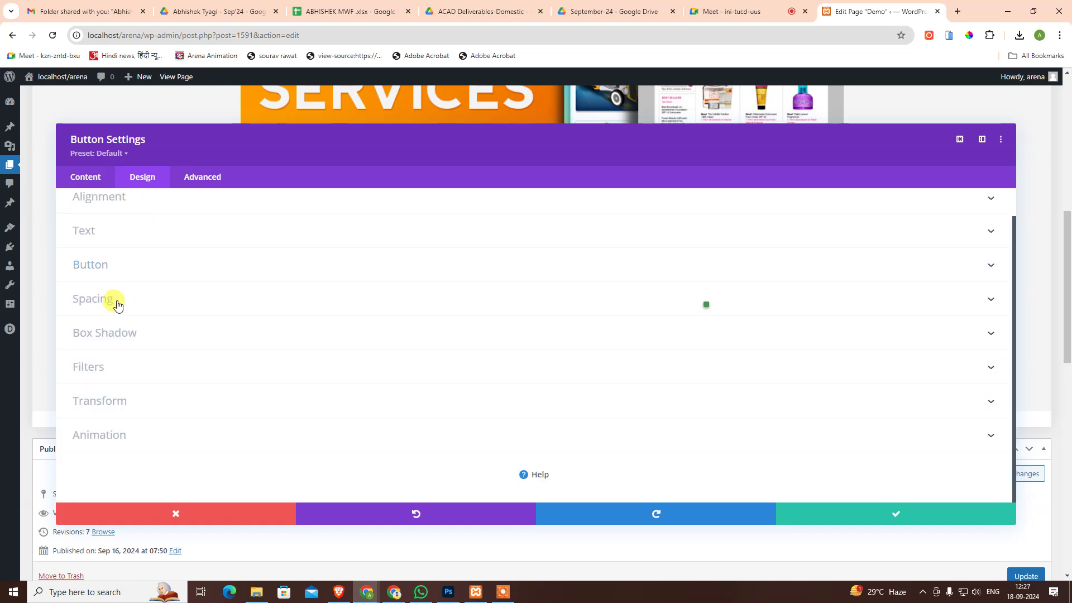
click(118, 304)
click(127, 215)
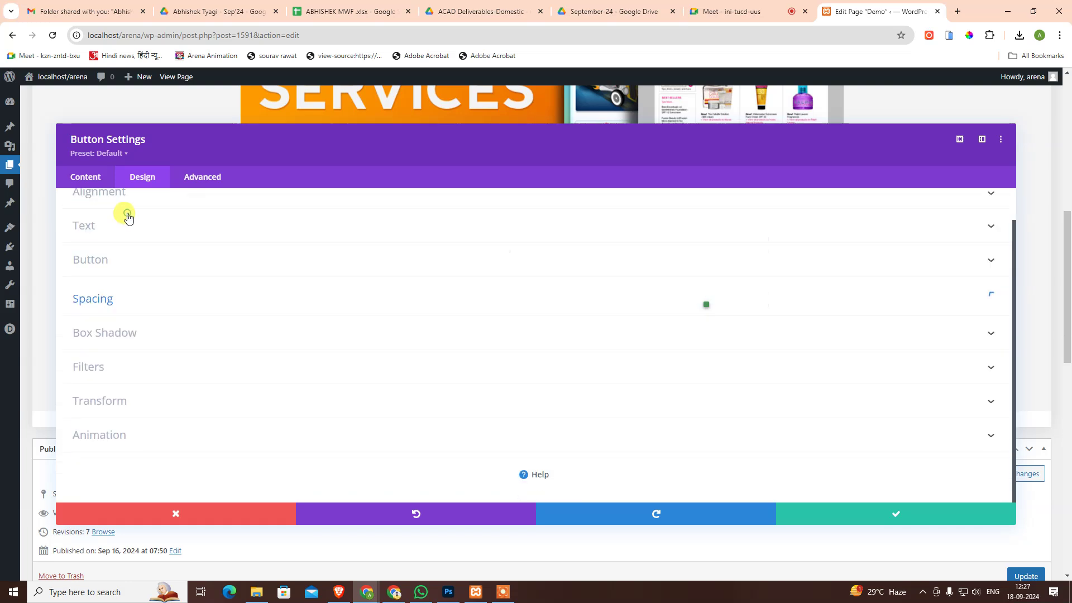
- Review the Box Shadow and Filters options, then save and close the button settings
click(132, 334)
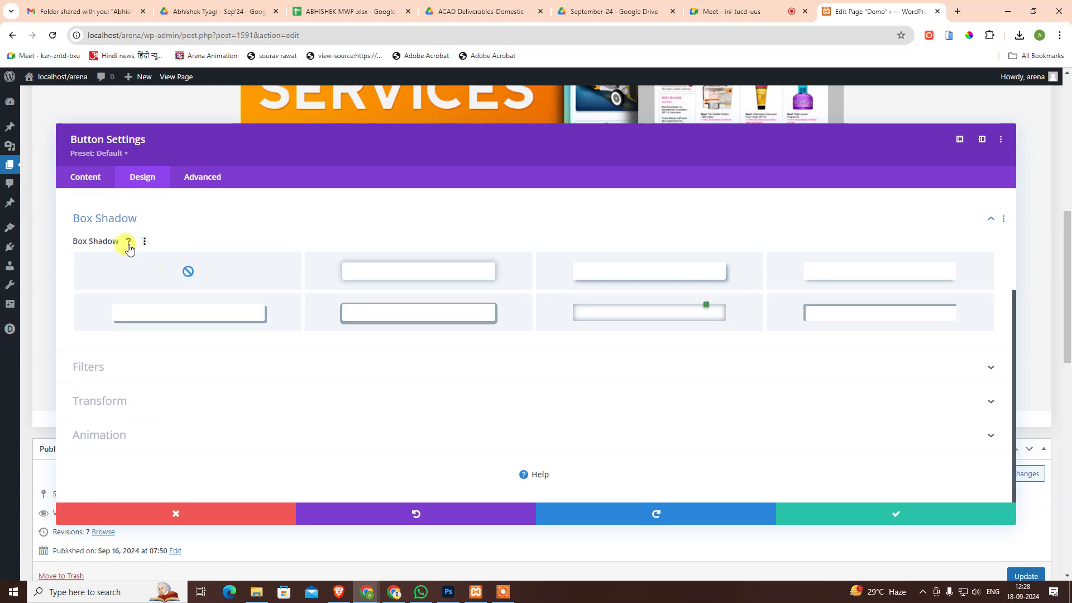
click(129, 248)
click(136, 218)
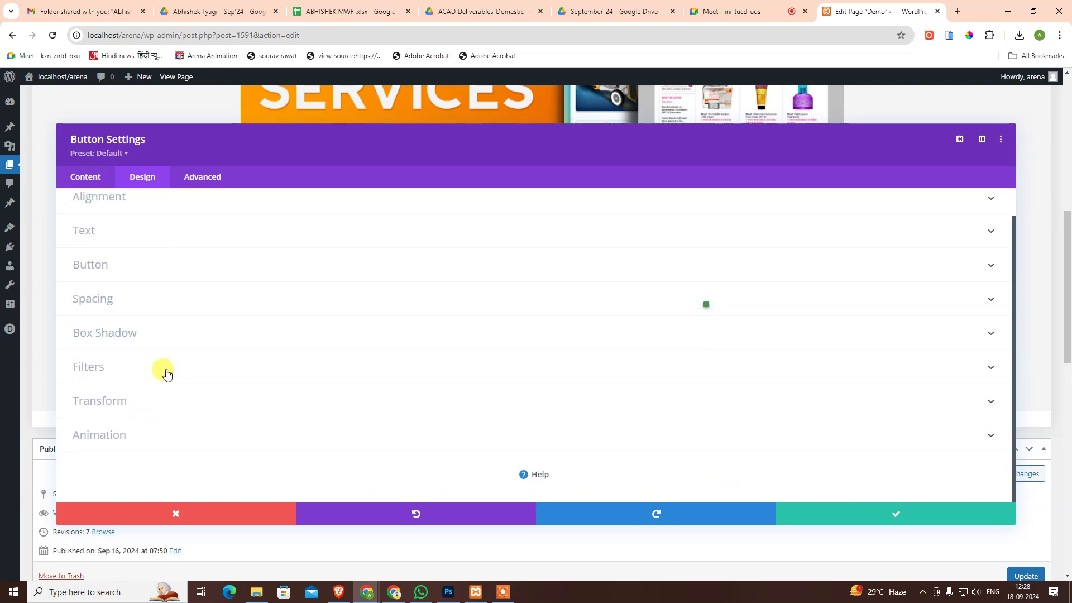
click(166, 372)
scroll(136, 291, up, 2)
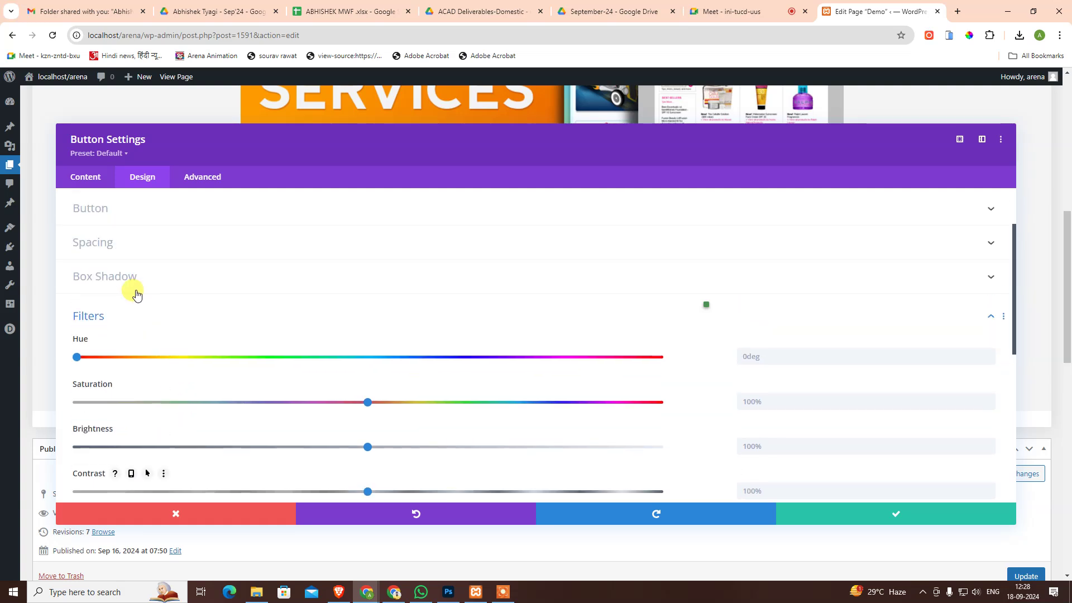
click(210, 316)
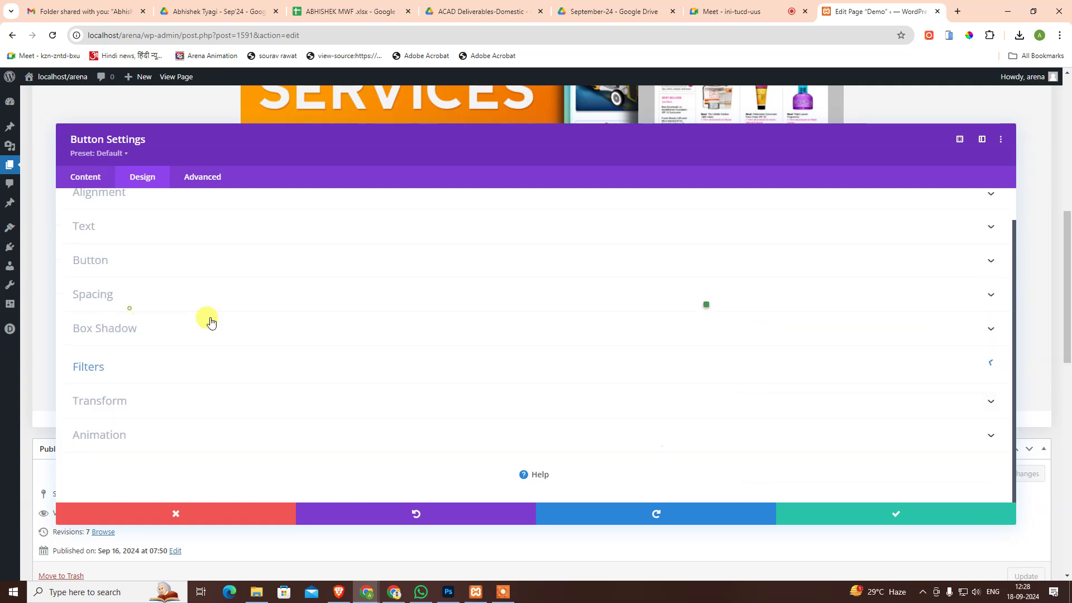
click(872, 515)
mouse_move(329, 226)
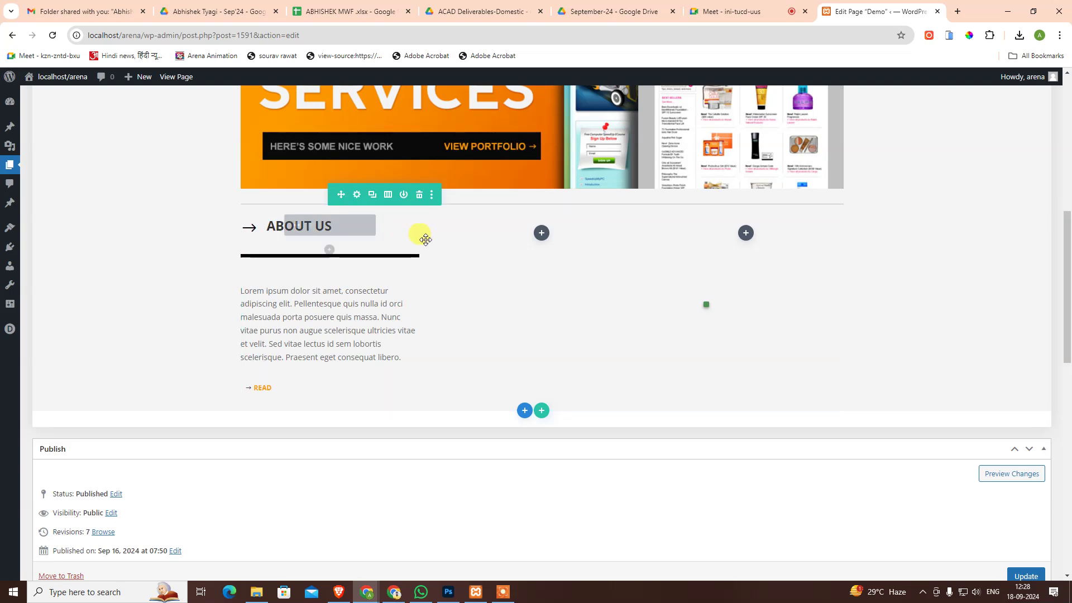
- Switch the builder to Wireframe View and scroll down to the three-column row
scroll(958, 346, up, 1)
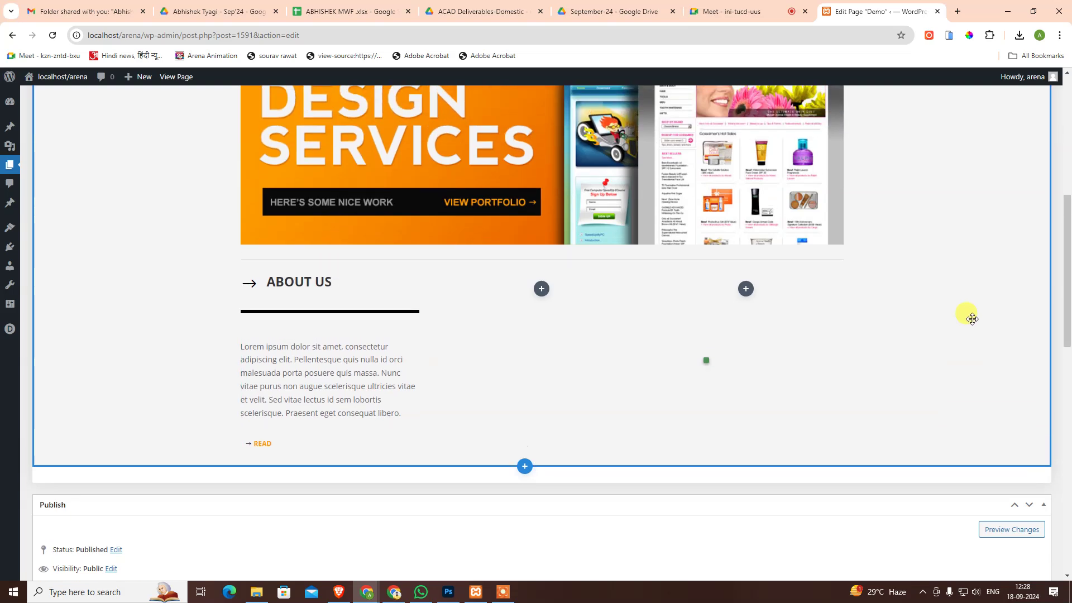
scroll(954, 310, up, 4)
scroll(952, 305, up, 3)
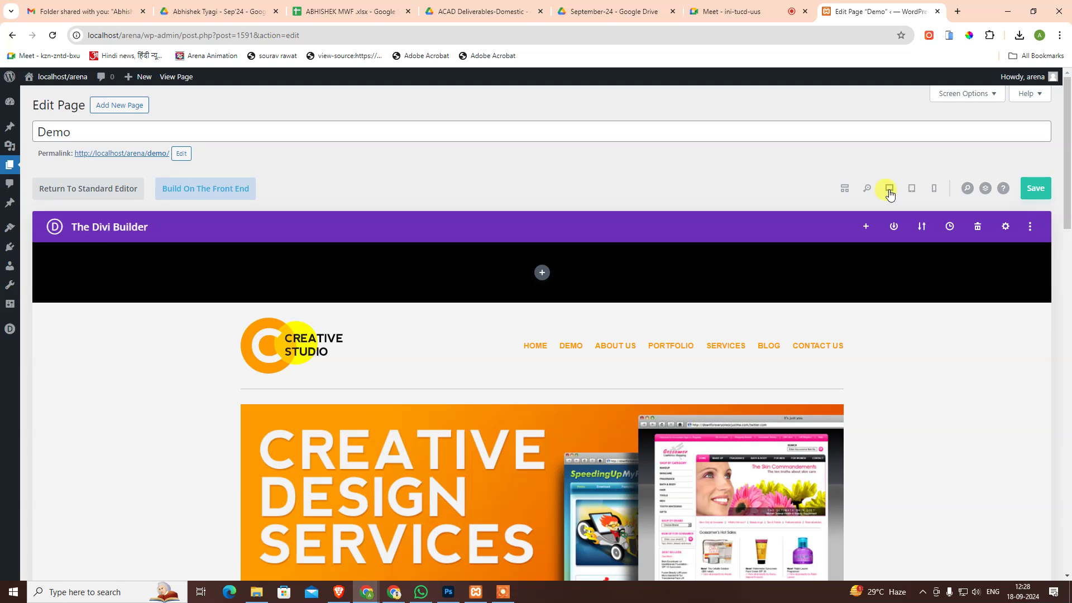
click(843, 190)
scroll(575, 391, down, 2)
scroll(491, 430, down, 2)
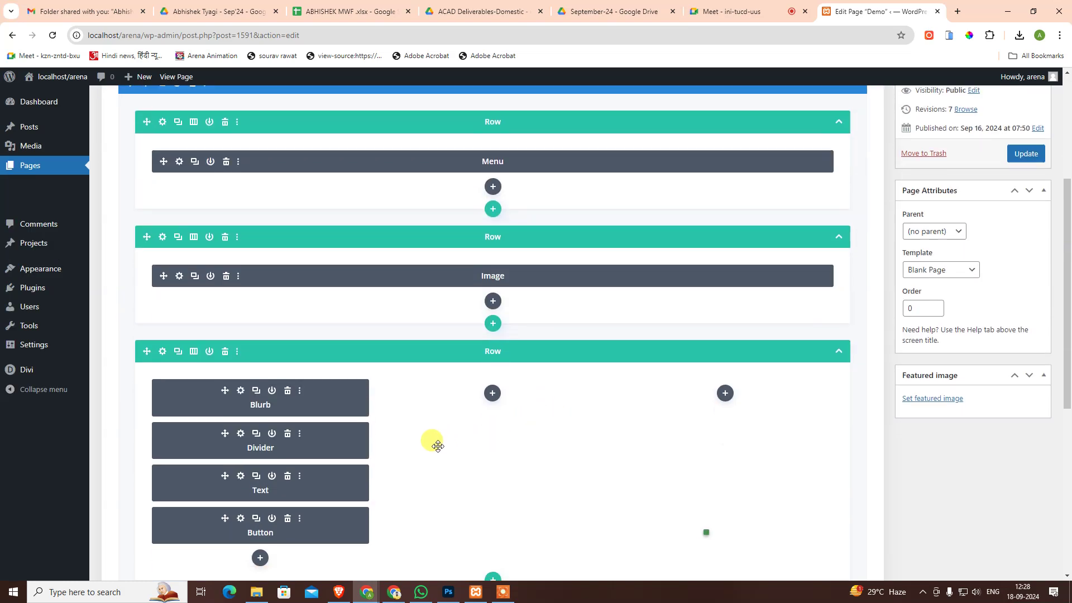
scroll(447, 402, down, 1)
scroll(296, 346, down, 2)
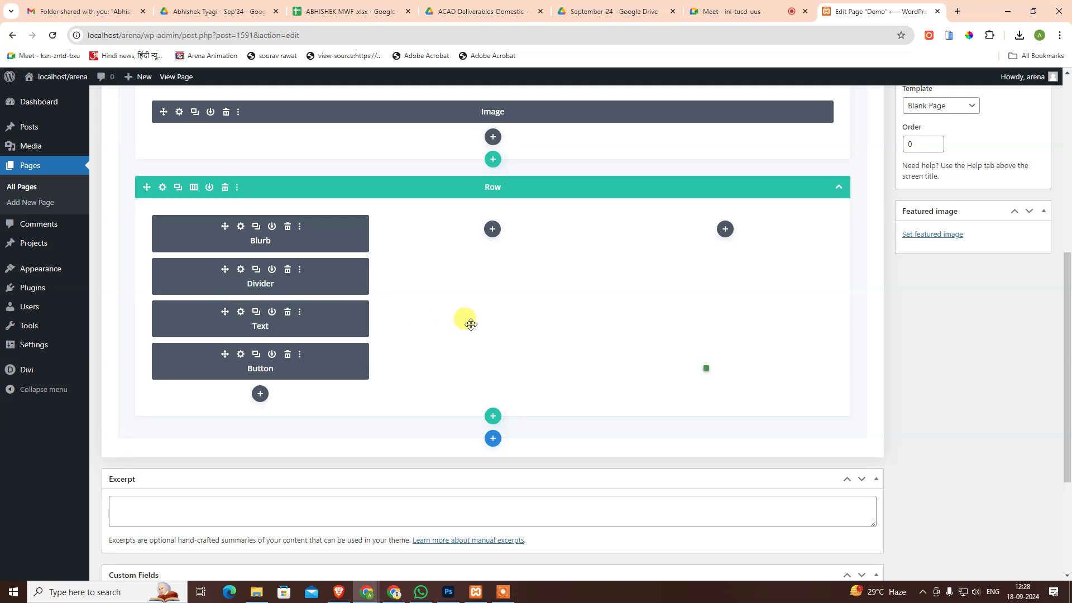
- Duplicate the About Us blurb into the middle and right columns
click(256, 226)
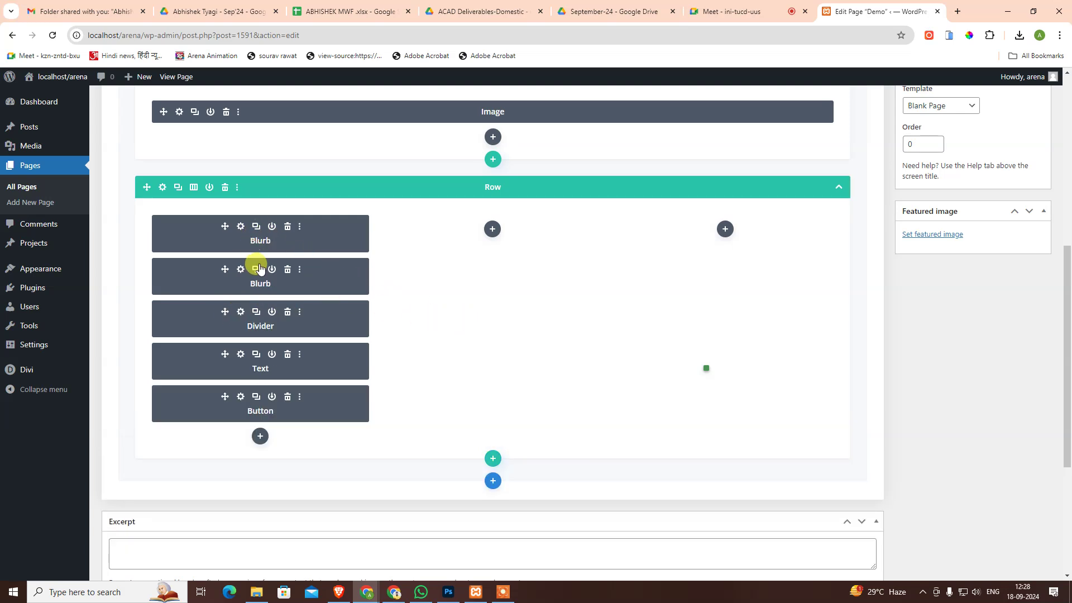
drag(225, 270, 455, 237)
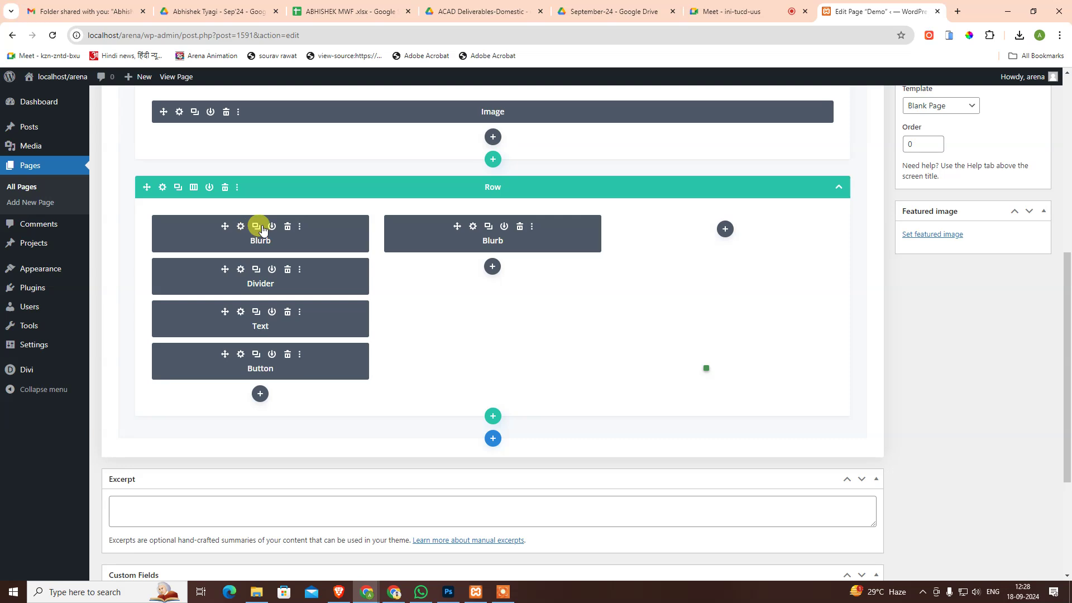
click(489, 226)
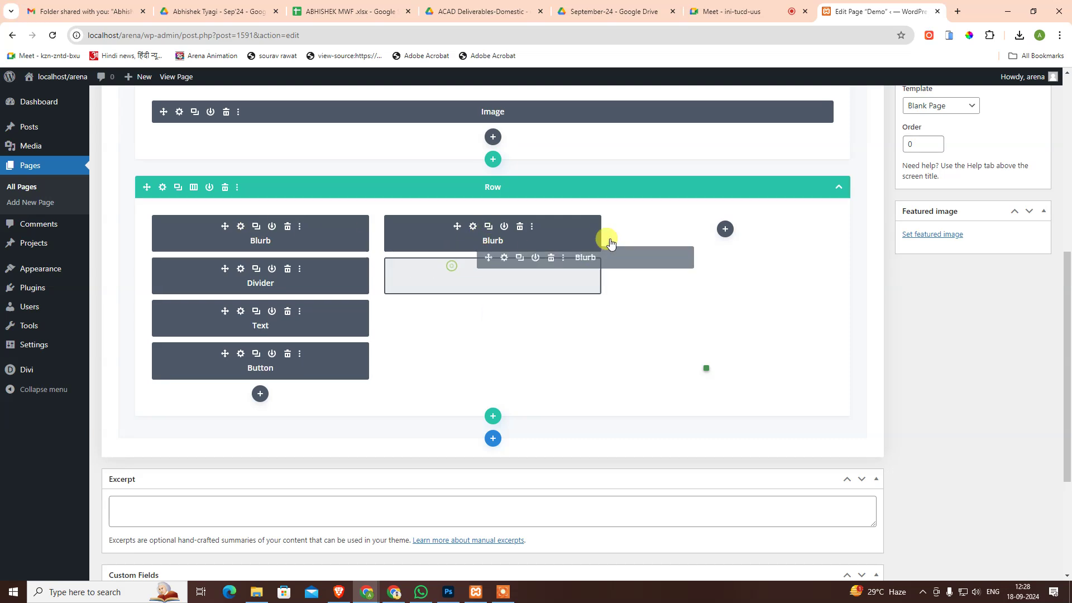
drag(449, 270, 636, 240)
- Duplicate the divider into the middle and right columns
click(256, 270)
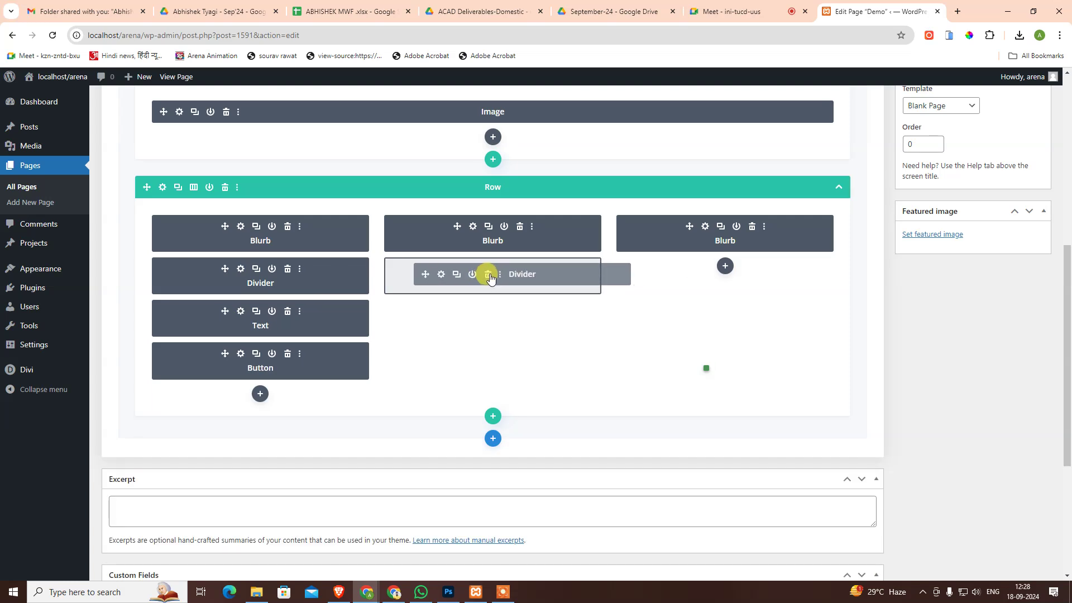
drag(231, 311, 486, 274)
click(488, 271)
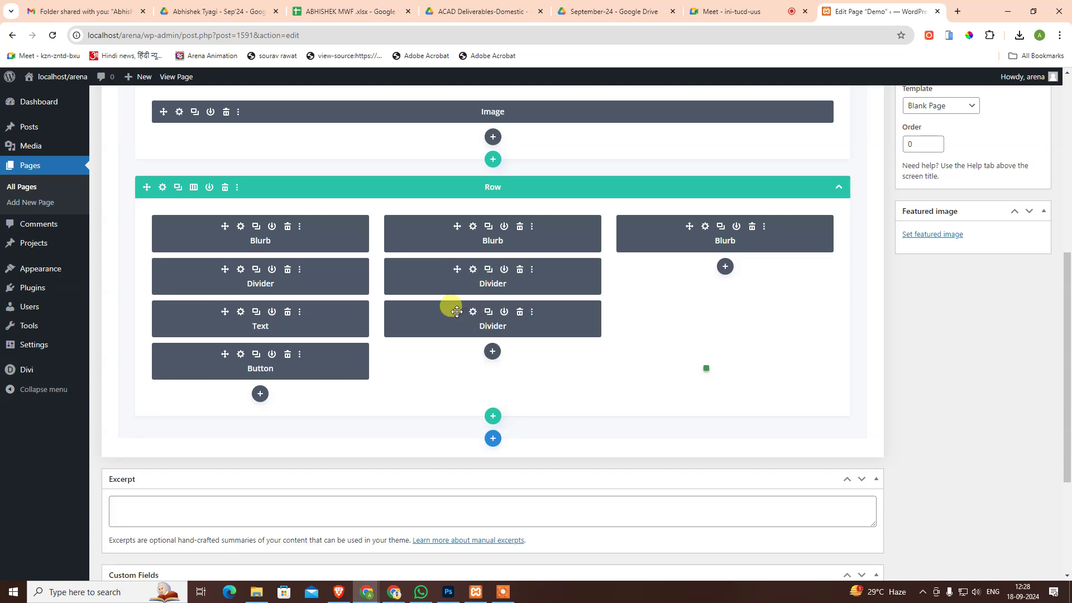
drag(456, 311, 690, 270)
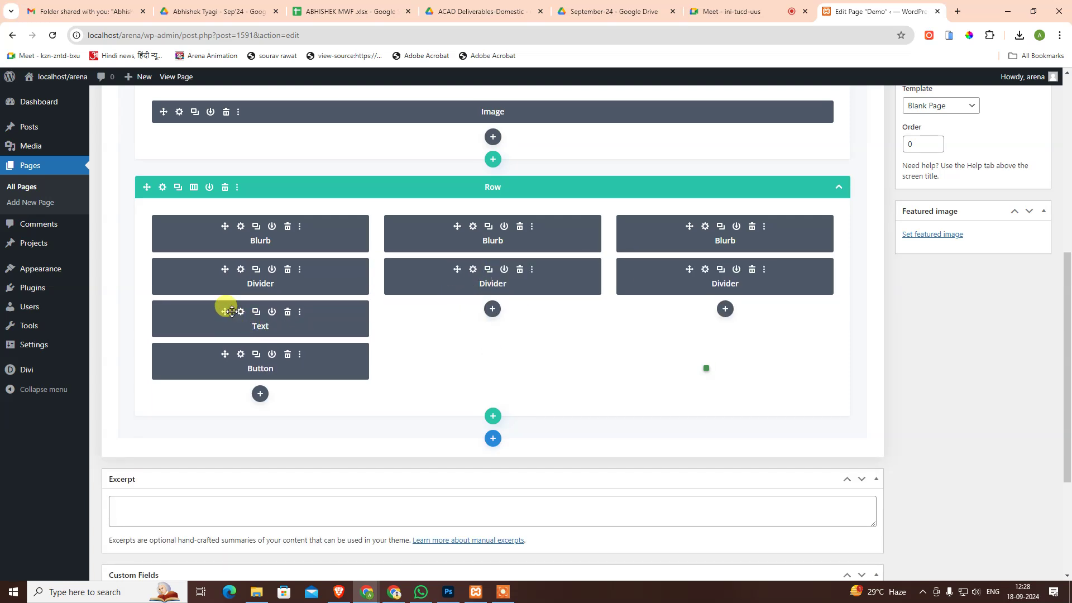
- Duplicate the body text block into the right column
click(255, 311)
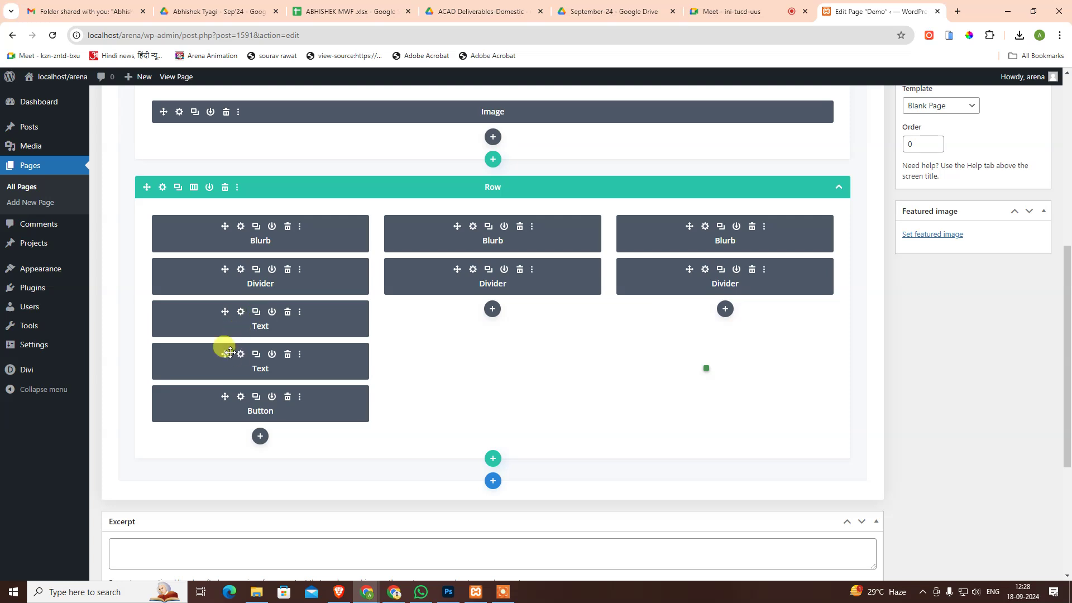
drag(230, 352, 628, 313)
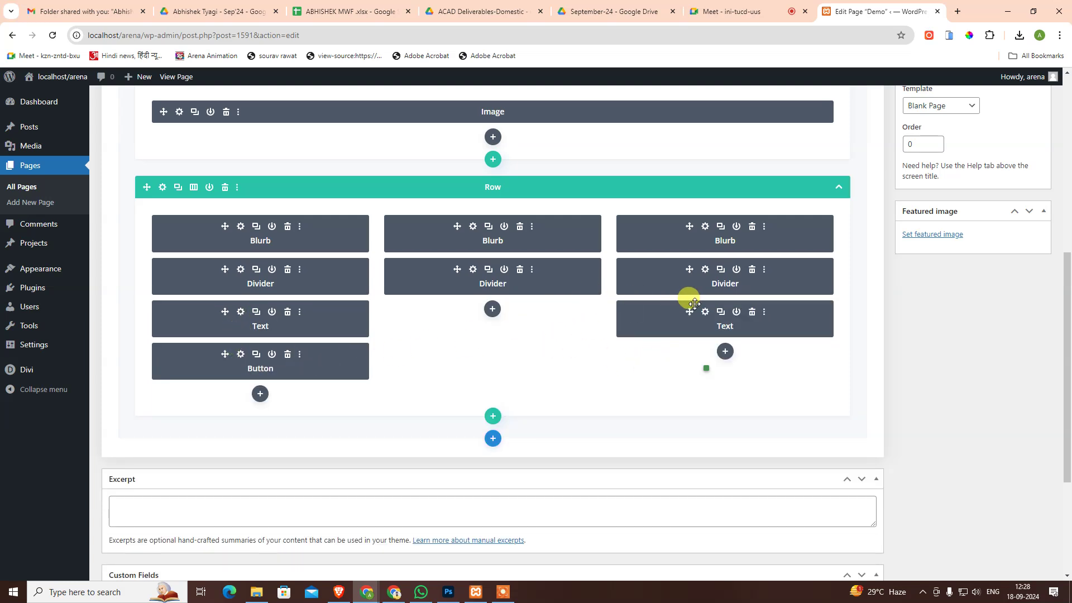
scroll(725, 274, up, 3)
scroll(765, 201, up, 3)
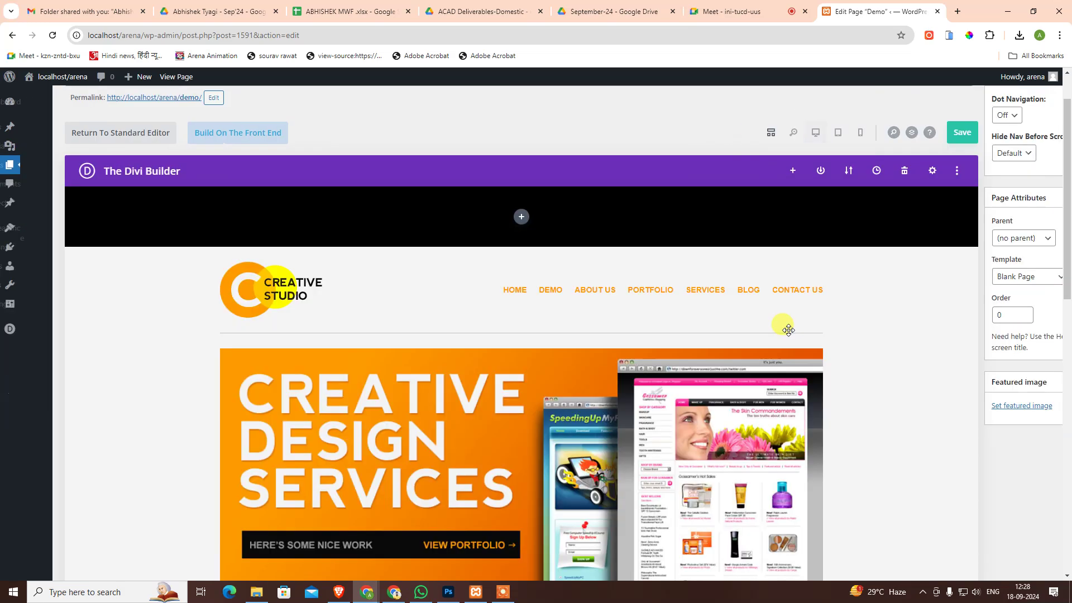
scroll(782, 323, down, 3)
scroll(842, 385, down, 4)
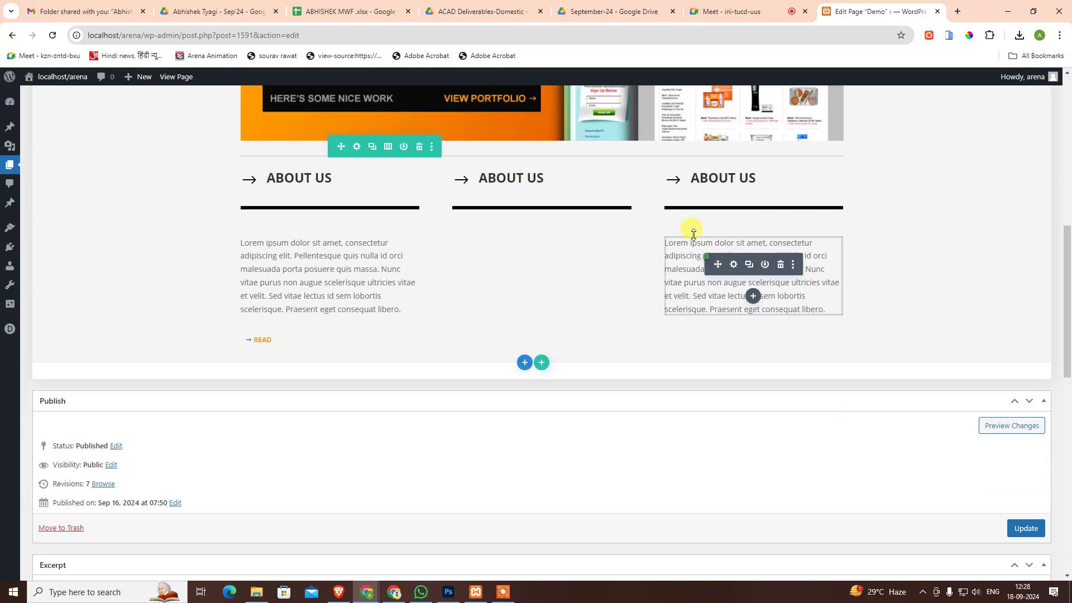
mouse_move(540, 268)
mouse_move(511, 188)
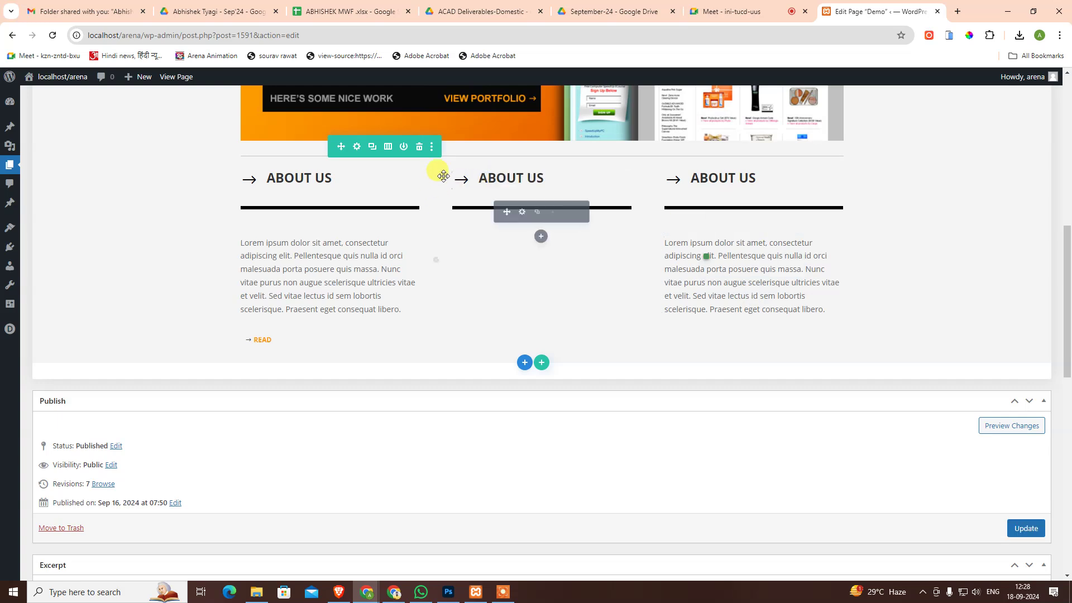
- Retitle the middle blurb 'Our Benefits' using the mockup's heading, and copy the TESTIMONIALS heading
click(521, 178)
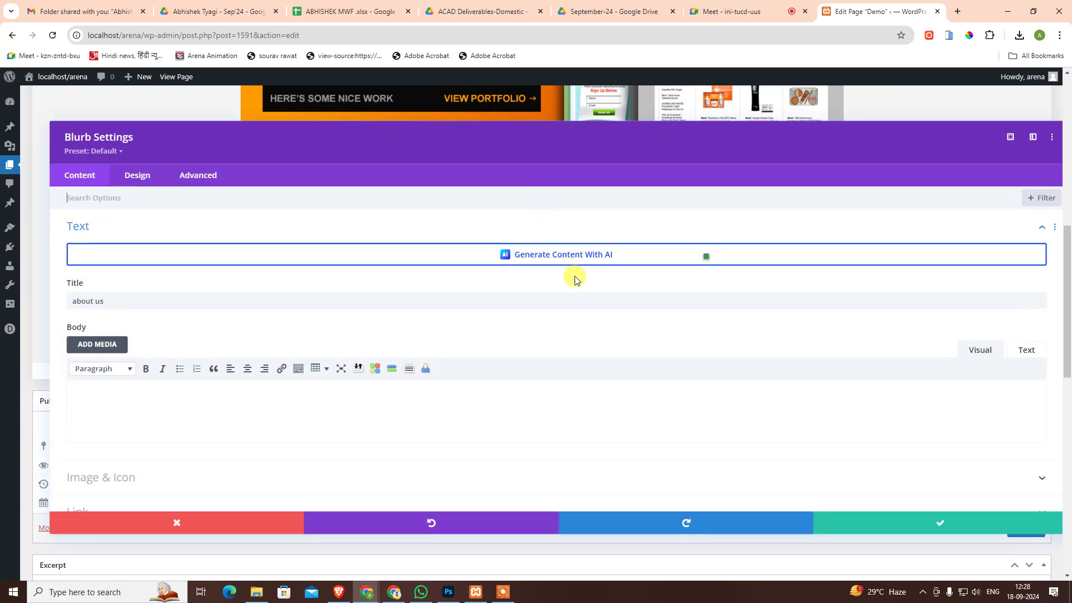
key(alt+Tab)
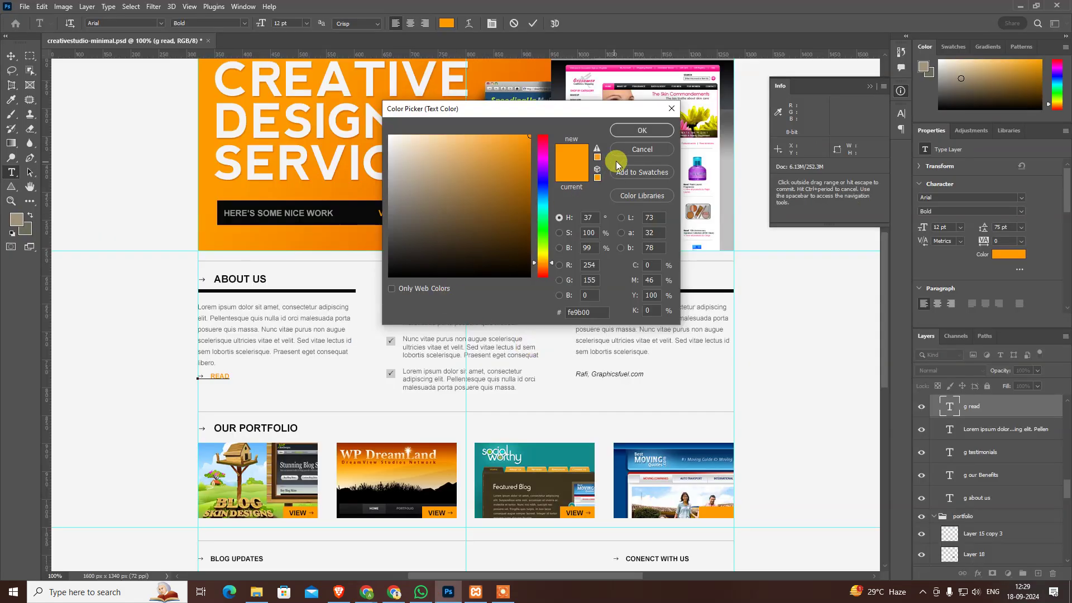
click(626, 155)
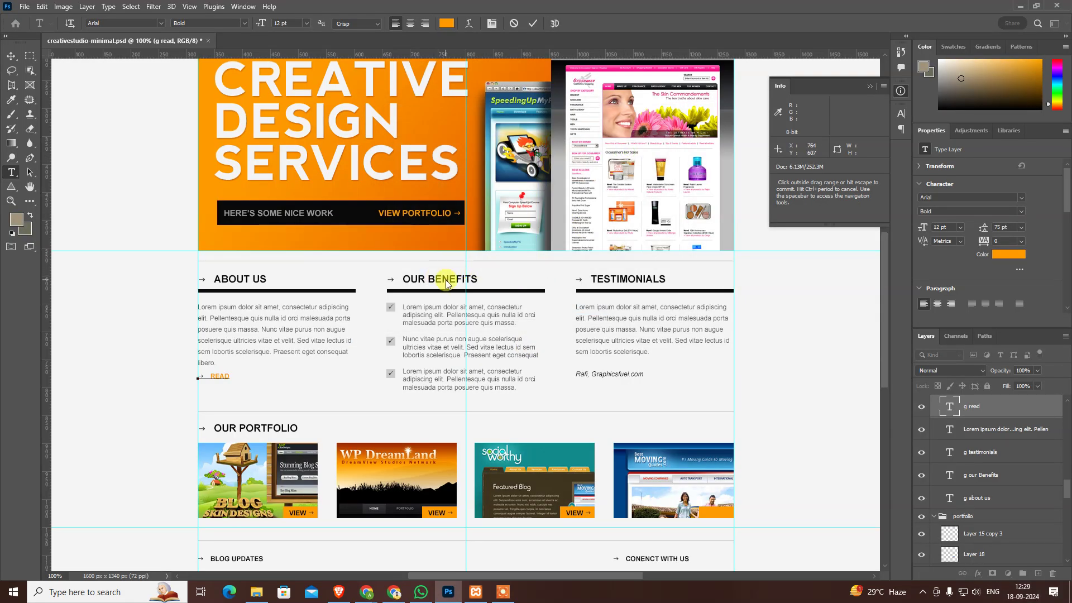
click(446, 277)
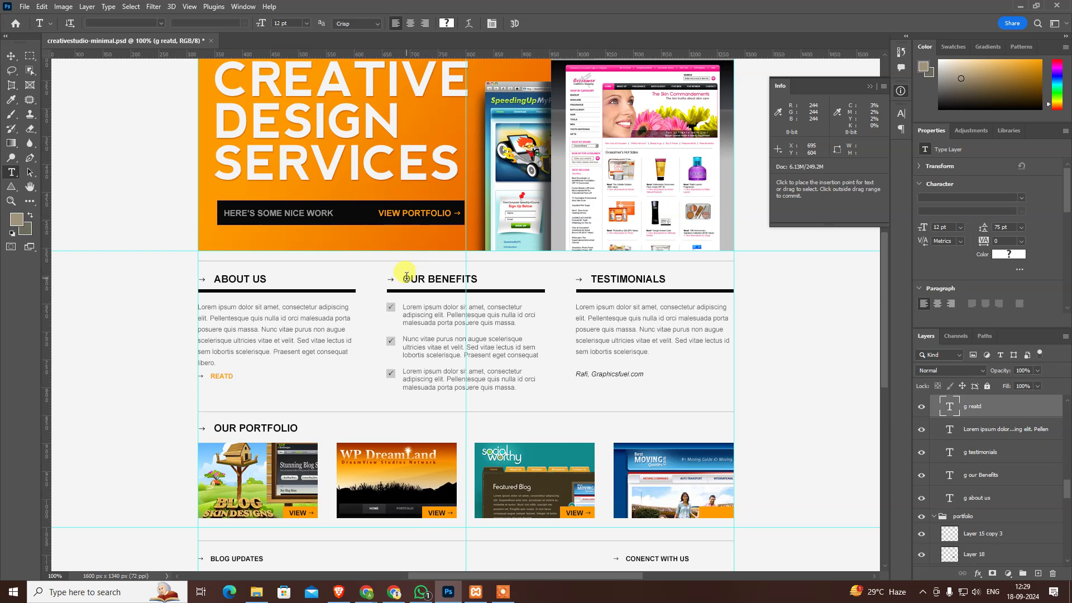
drag(406, 276, 500, 278)
key(alt+Tab)
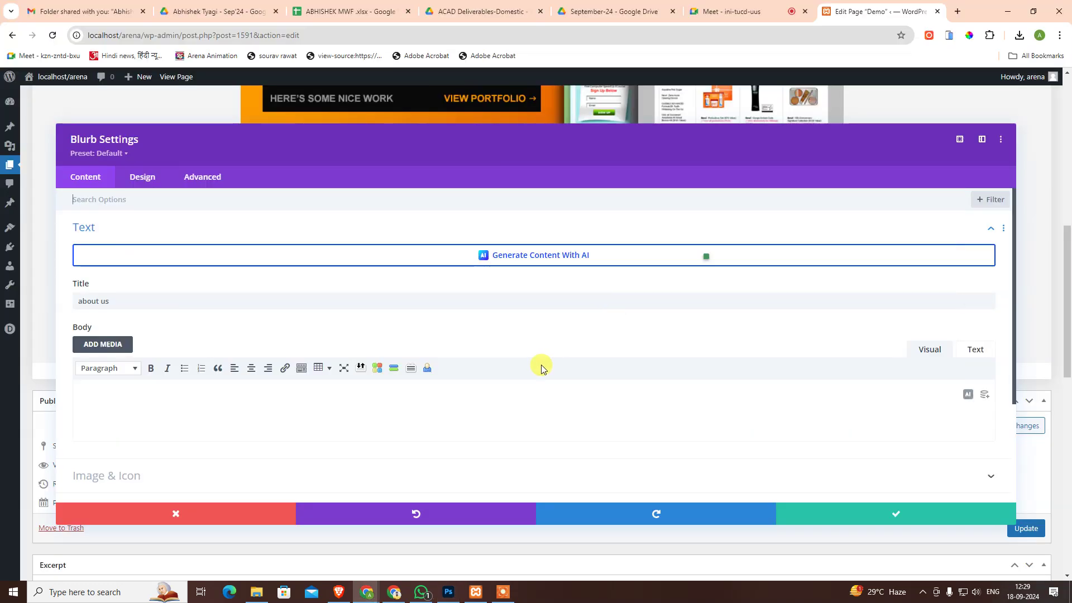
text(our Benefits)
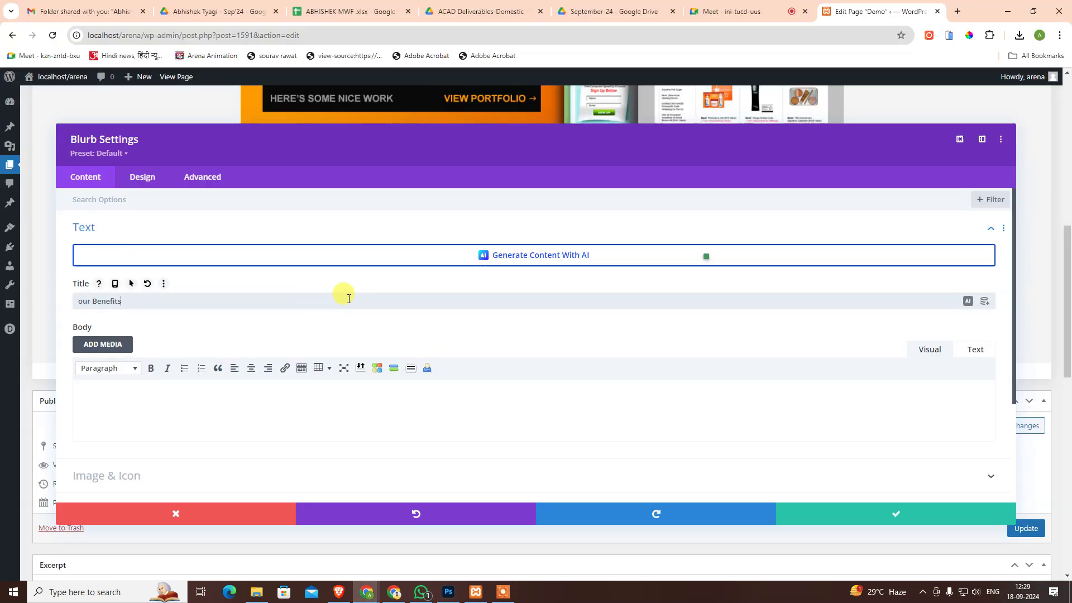
key(alt+Tab)
click(617, 277)
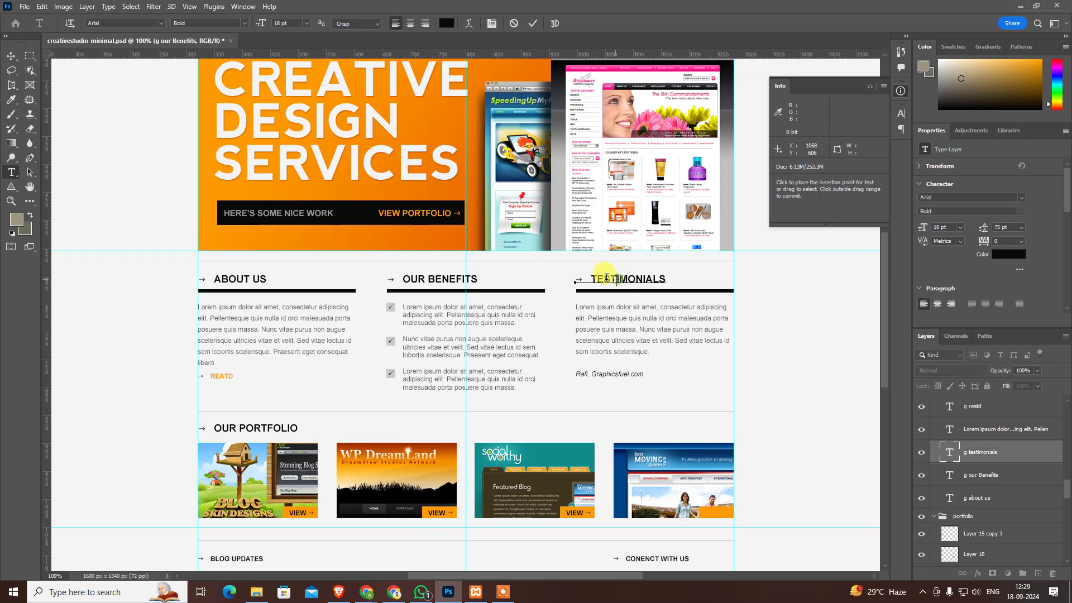
double_click(607, 278)
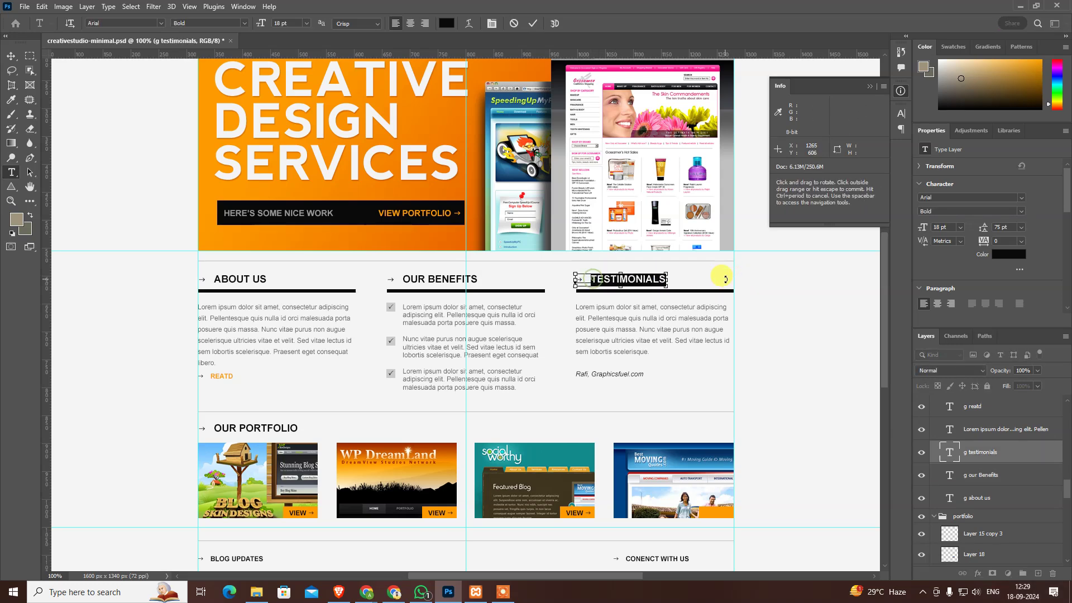
key(alt+Tab)
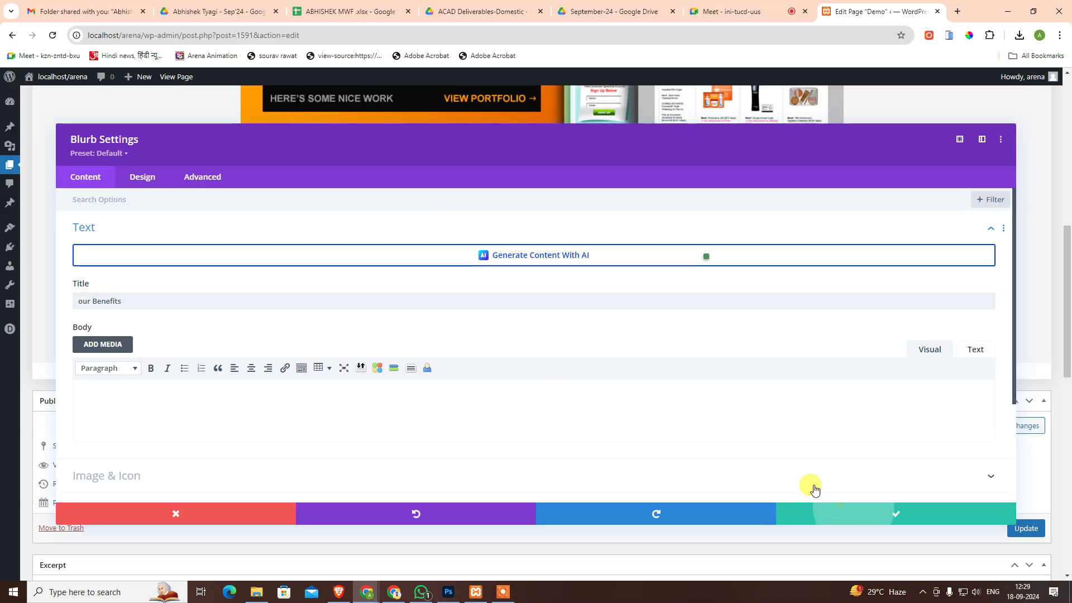
click(814, 511)
- Retitle the third column's blurb to 'Testimonials' and save it
click(733, 178)
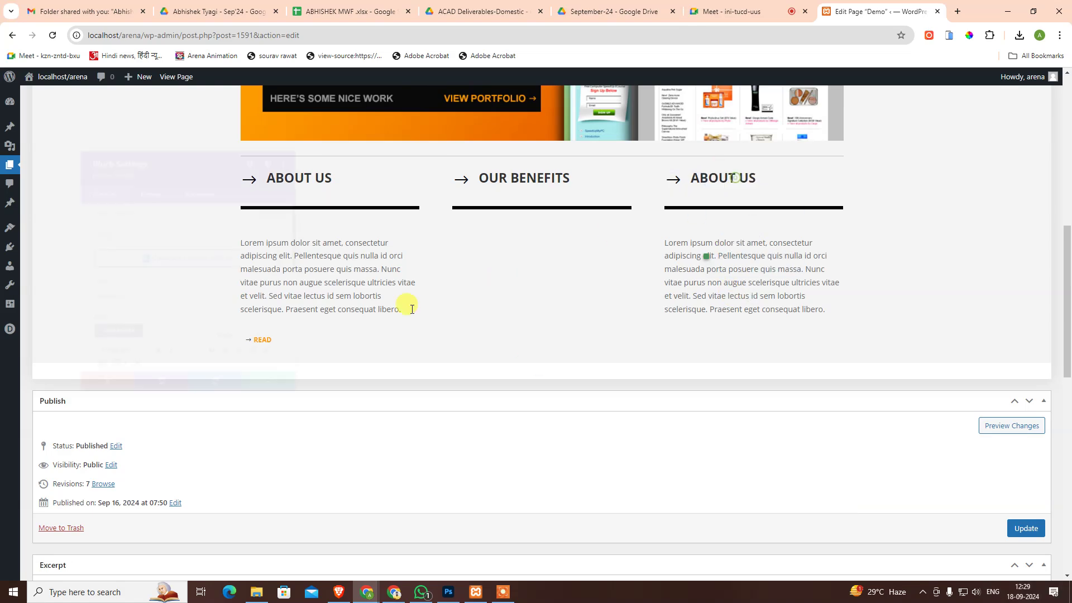
click(371, 297)
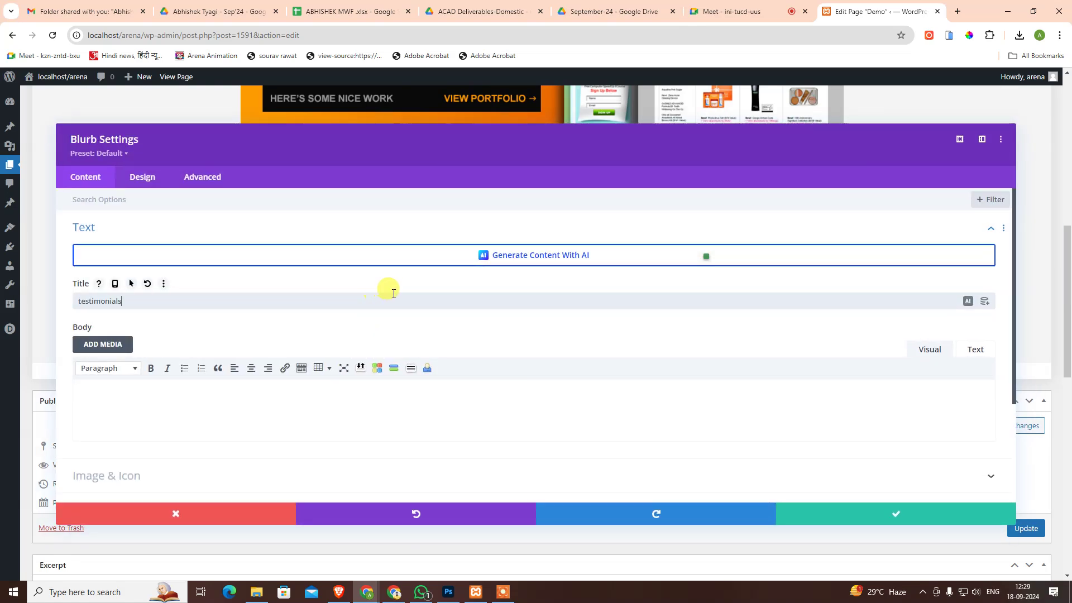
click(833, 516)
key(alt+Tab)
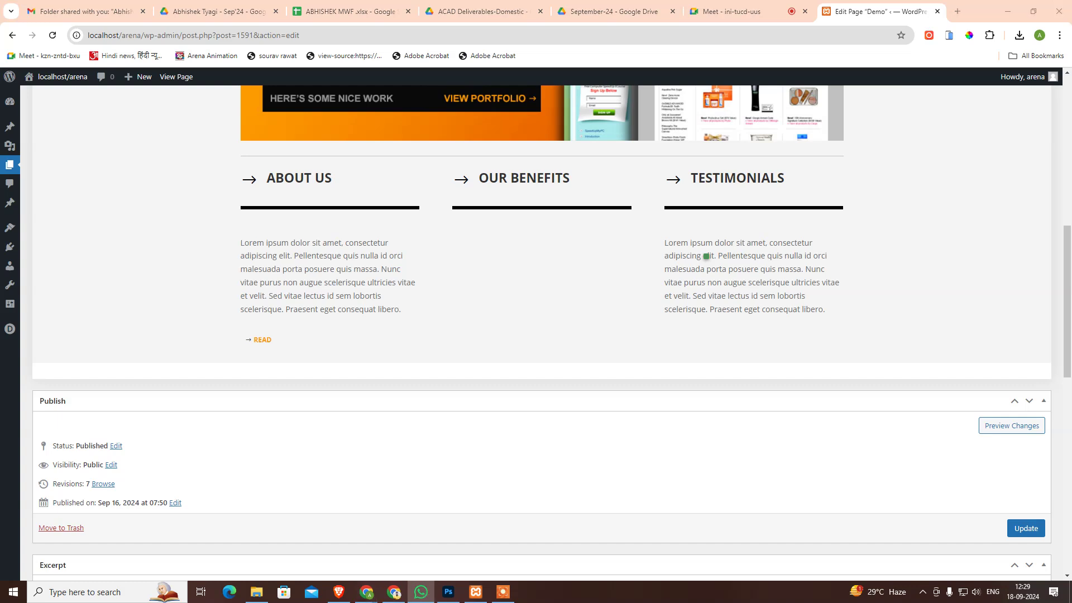
key(alt+Tab)
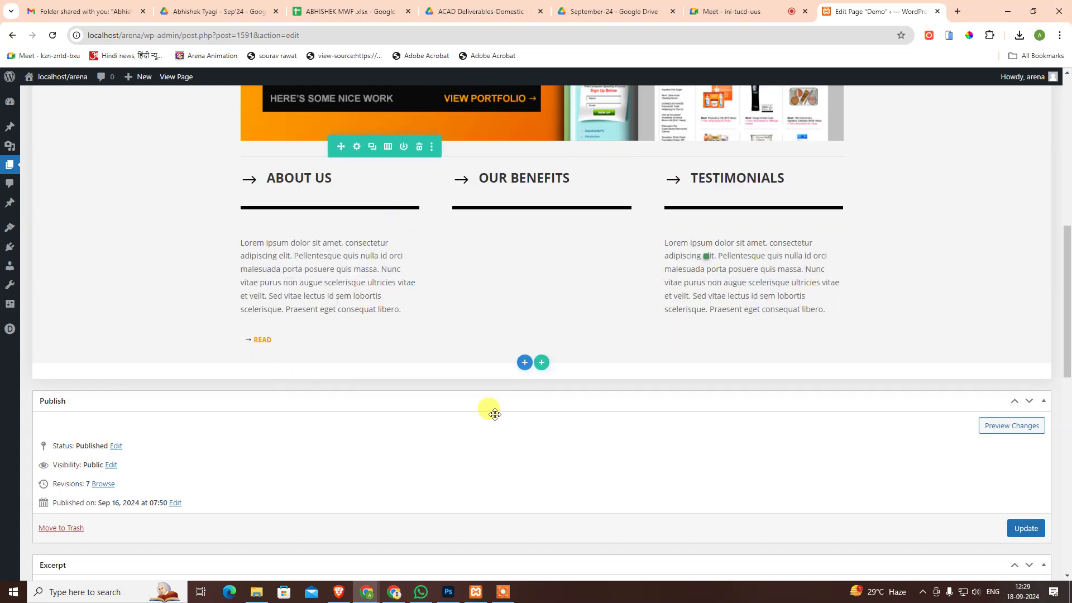
- Copy the testimonial author credit text from the Photoshop mockup
click(448, 592)
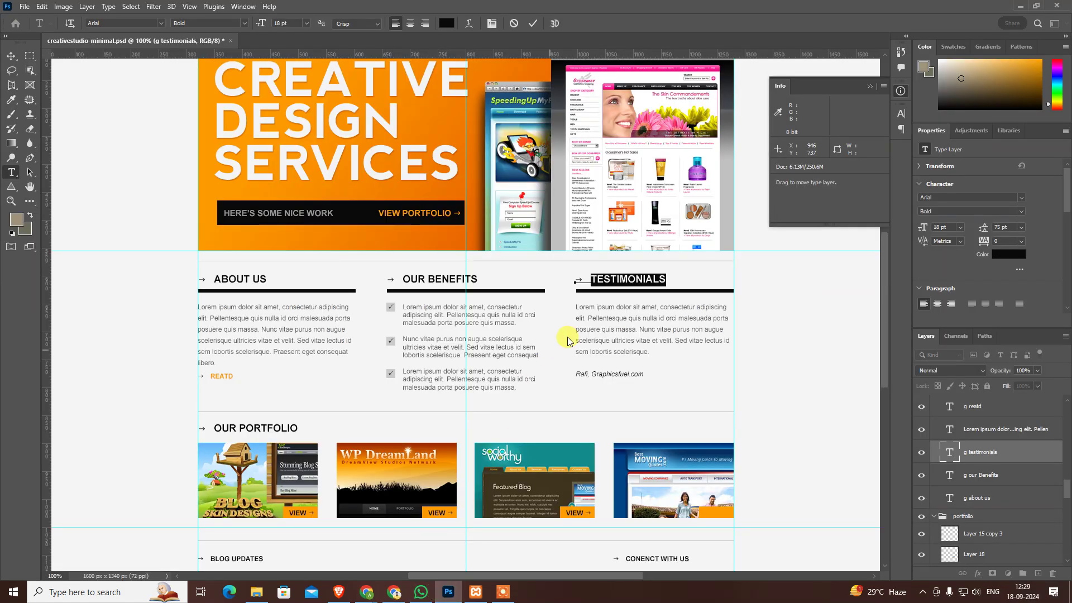
click(607, 323)
key(ctrl+a)
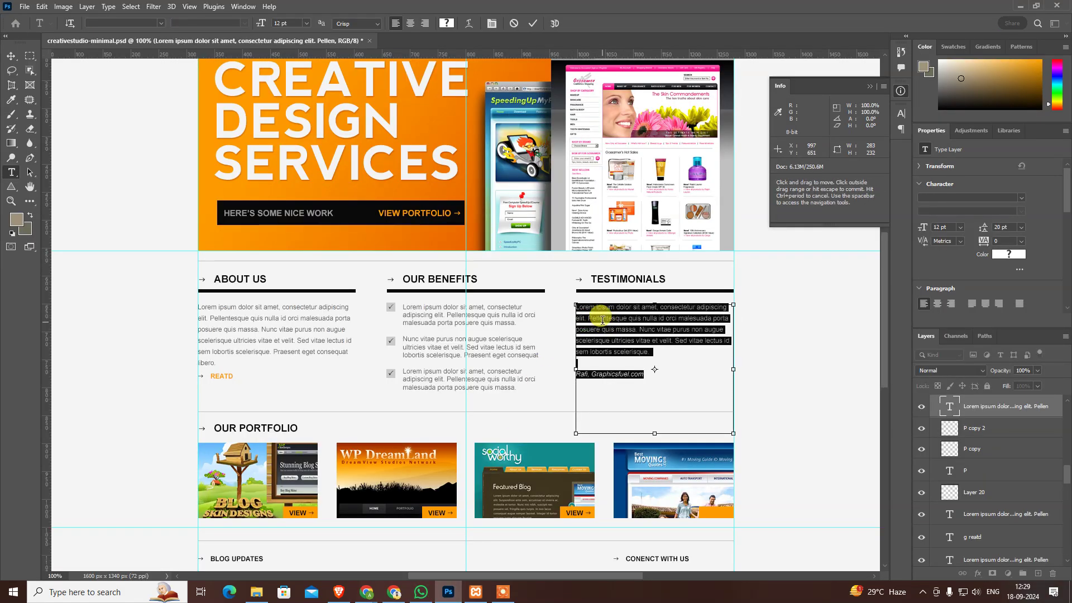
key(Escape)
key(alt+Tab)
- Paste the credit into the Testimonials text on its own line and make it italic
click(686, 281)
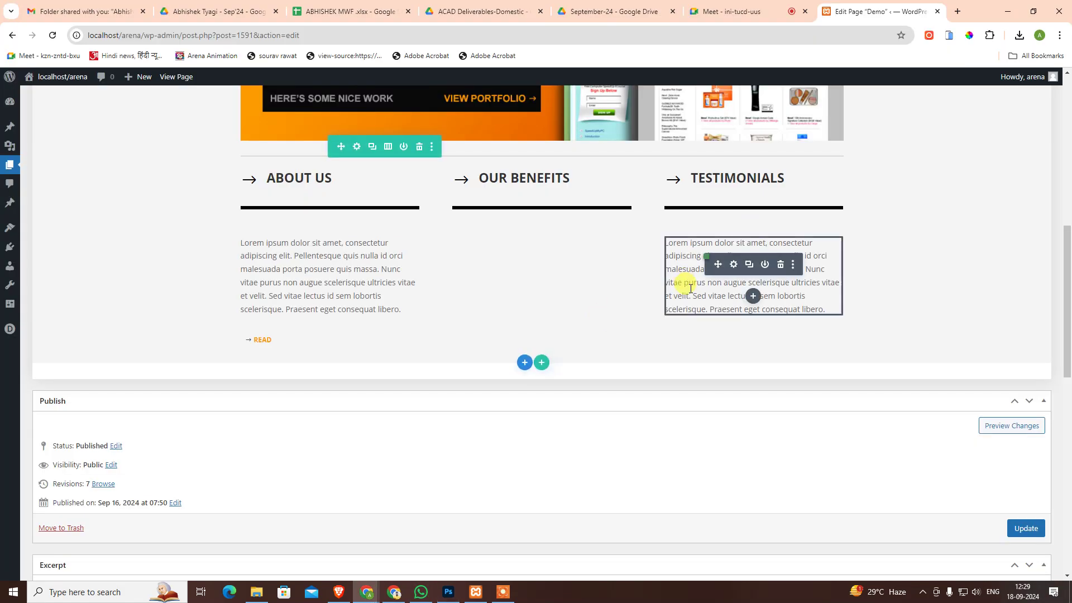
key(ctrl+a)
text(Rafi, Graphicsfuel.com)
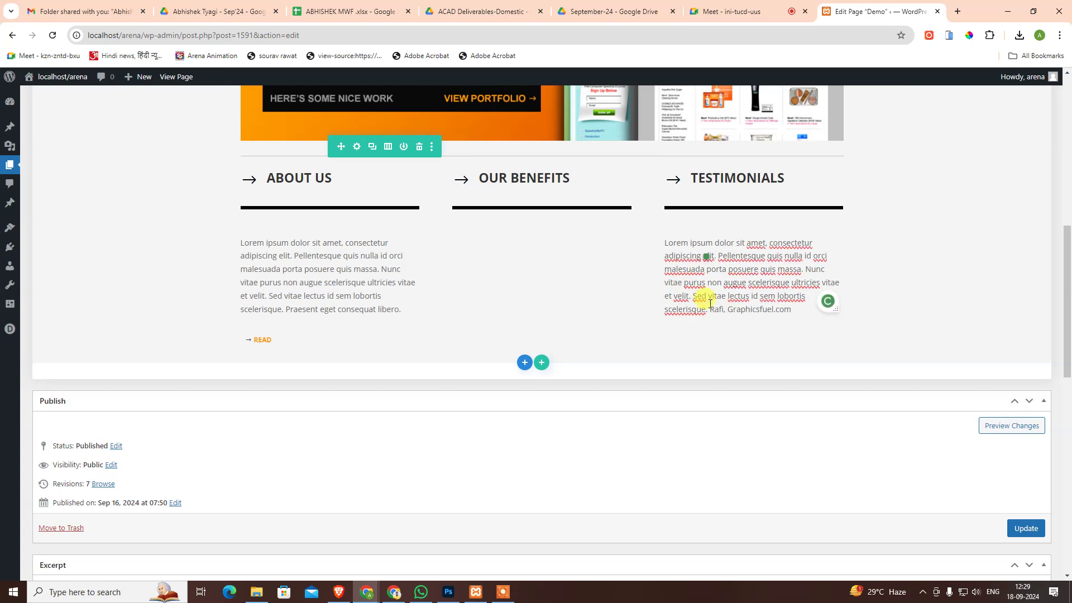
click(709, 311)
key(shift+Return)
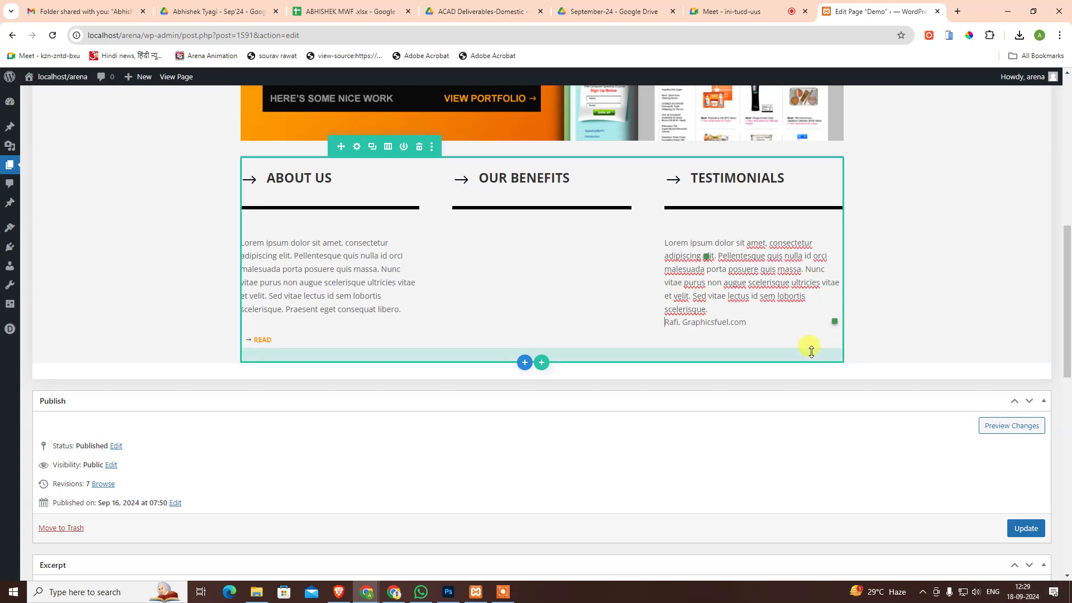
key(Return)
key(shift+End)
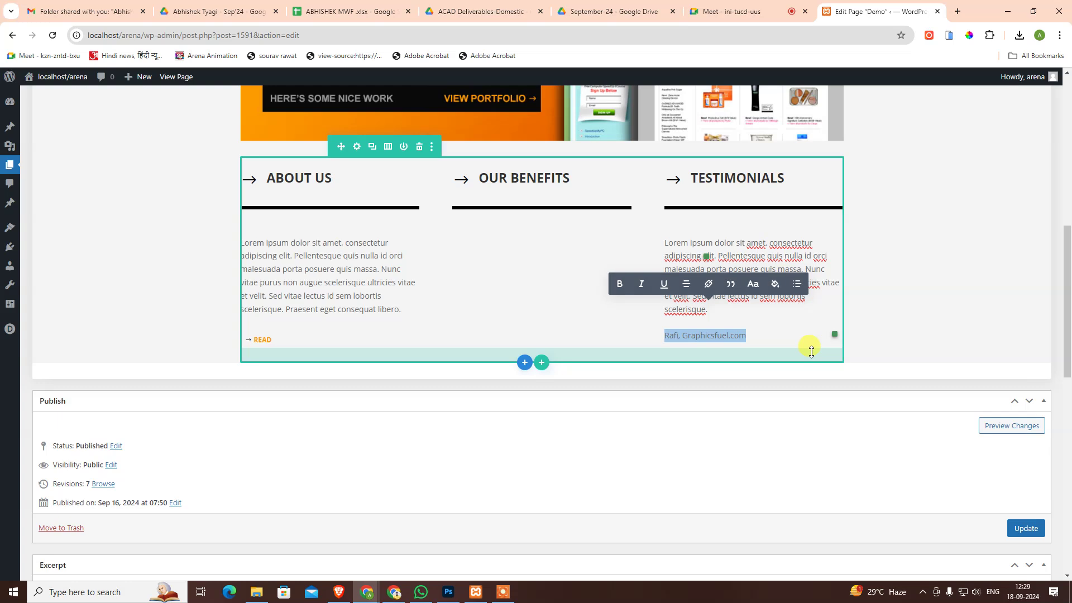
click(641, 283)
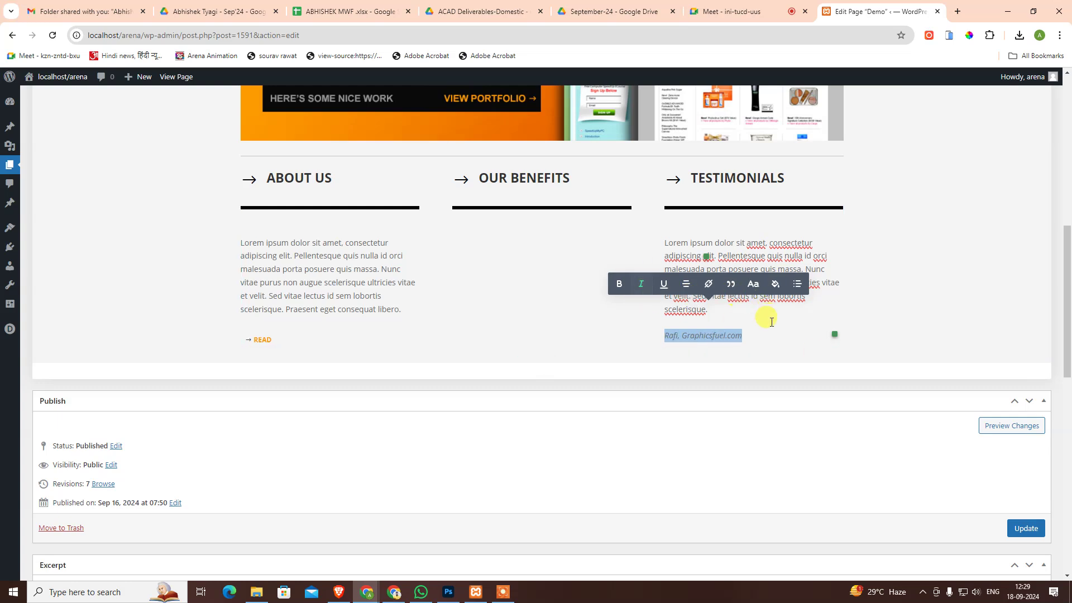
click(770, 322)
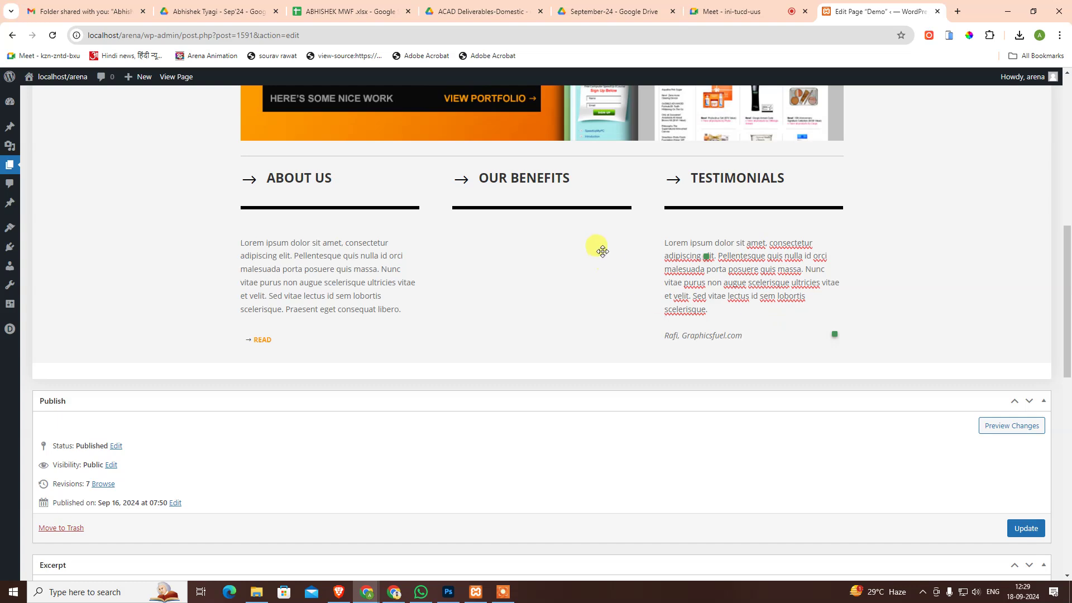
- Open the Insert Module list under the Our Benefits divider and search for 'list'
scroll(602, 251, down, 2)
scroll(619, 253, up, 2)
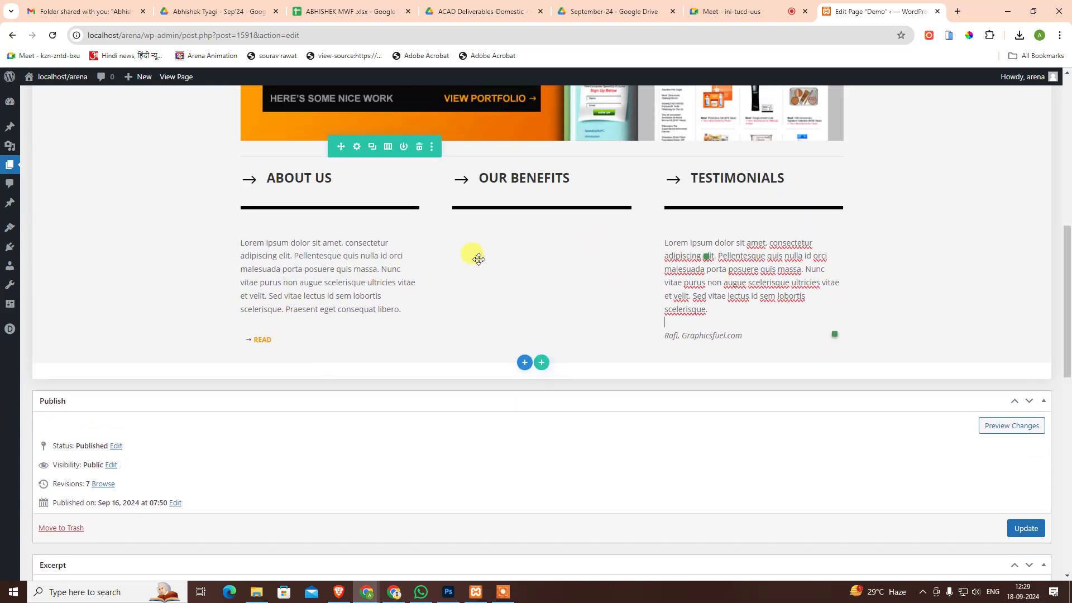
mouse_move(541, 215)
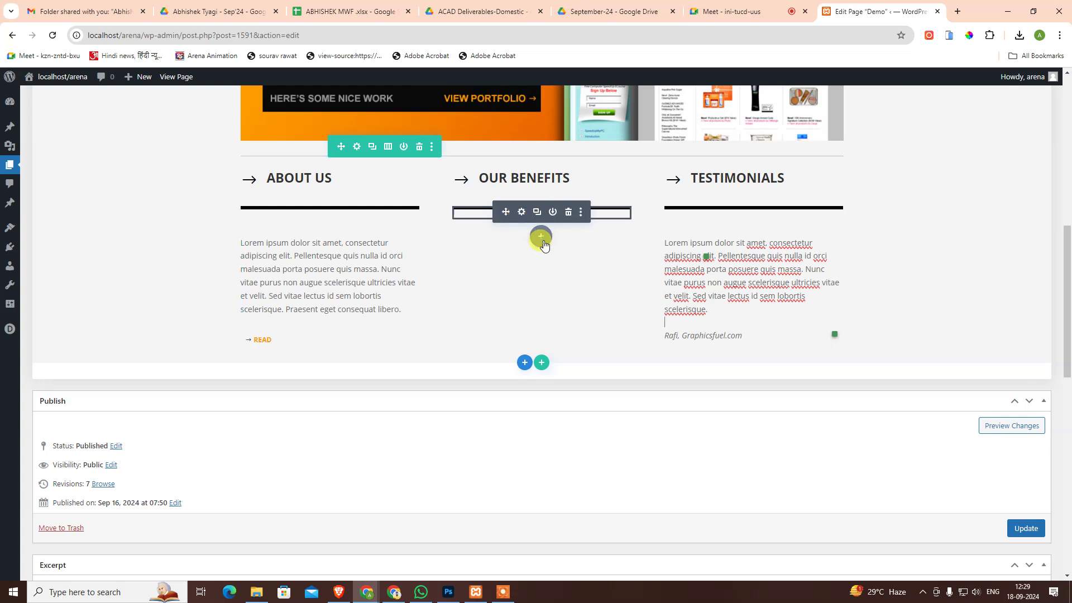
click(541, 238)
text(l)
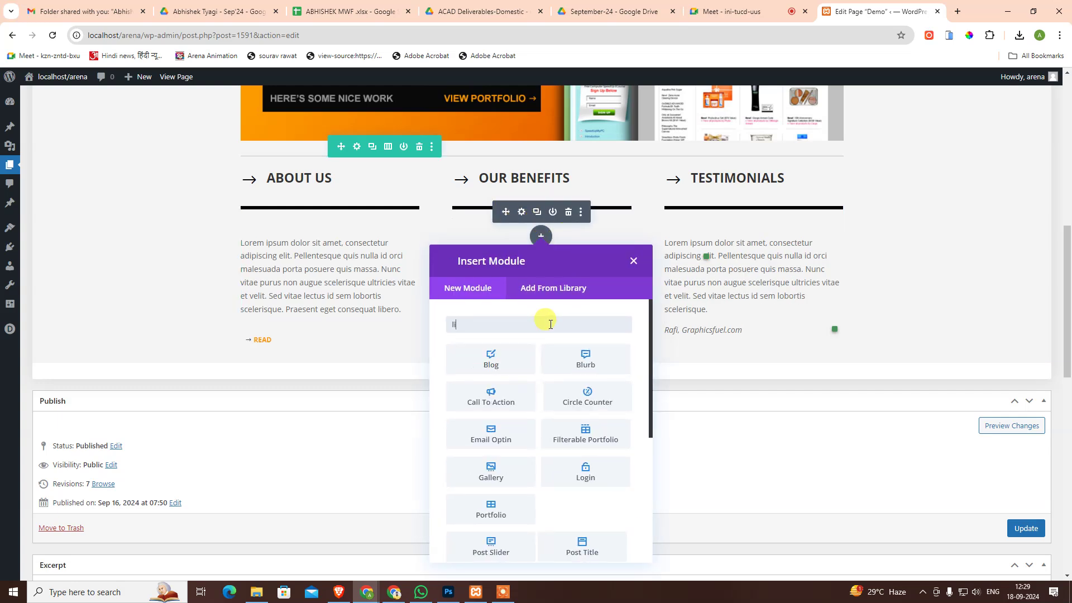
text(ist)
key(BackSpace)
key(BackSpace)
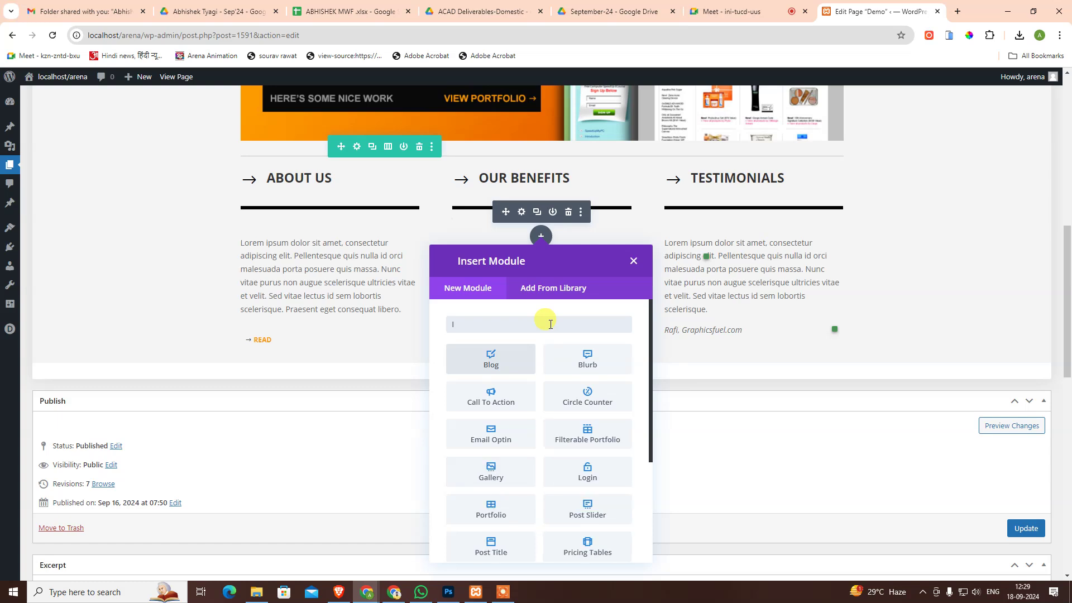
- Clear the module search and browse the full list of available modules
scroll(546, 447, down, 2)
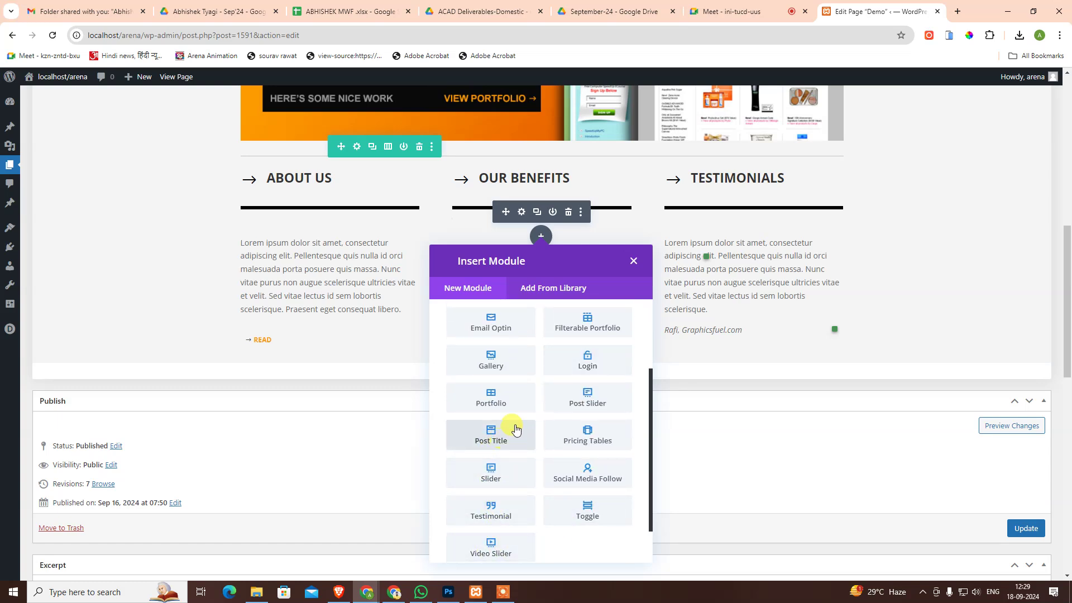
scroll(516, 432, up, 2)
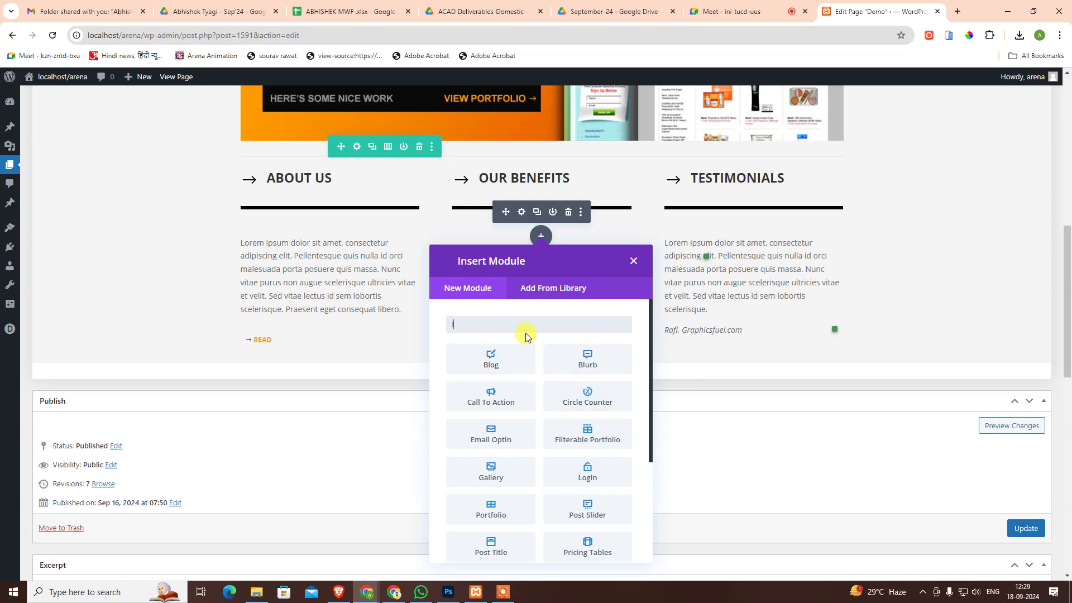
key(BackSpace)
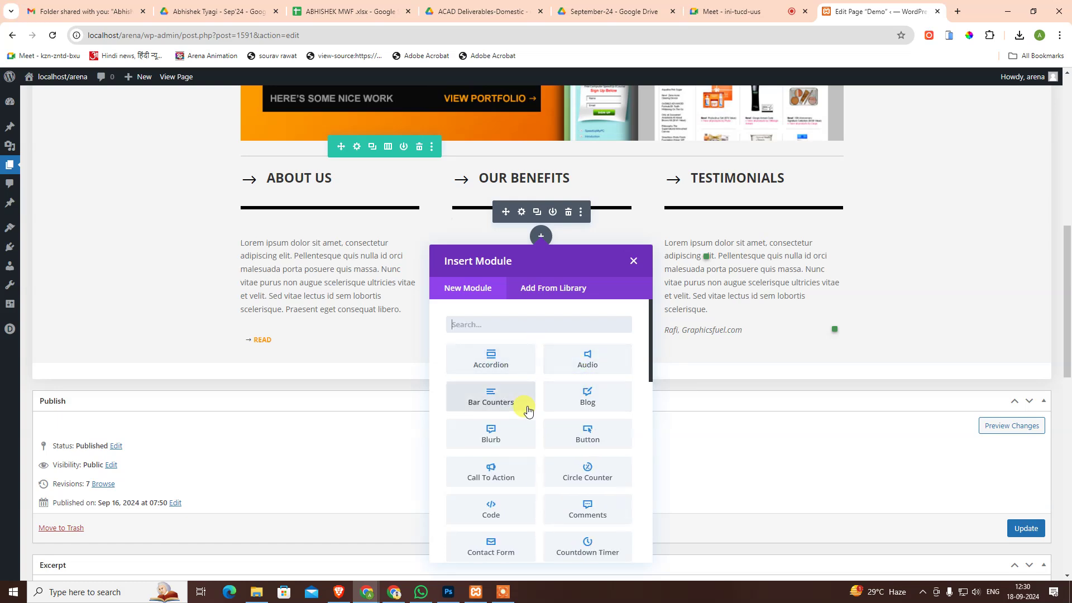
scroll(535, 443, down, 1)
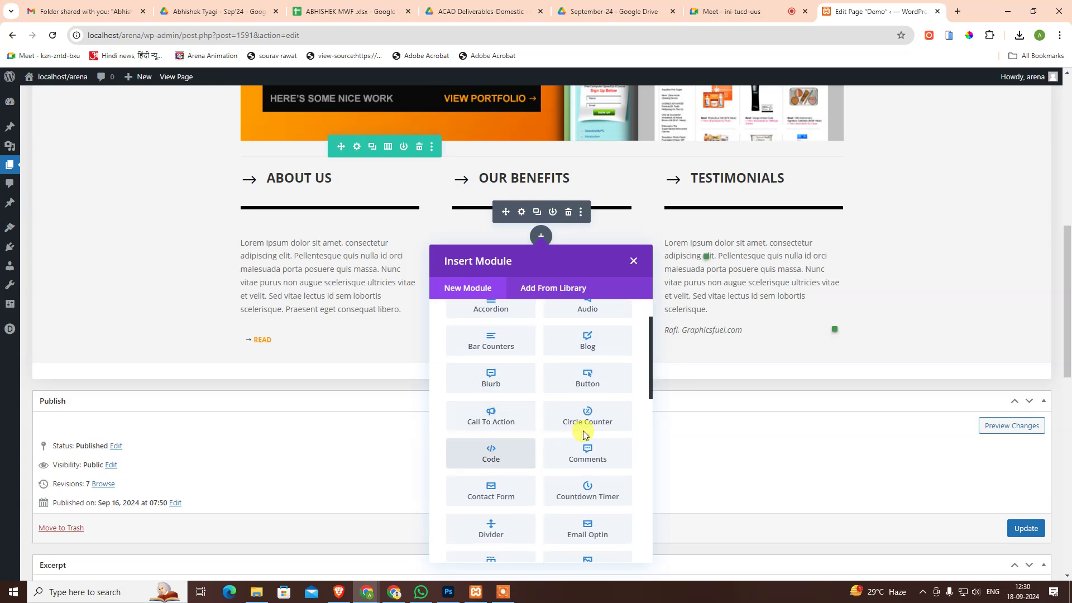
scroll(598, 474, down, 1)
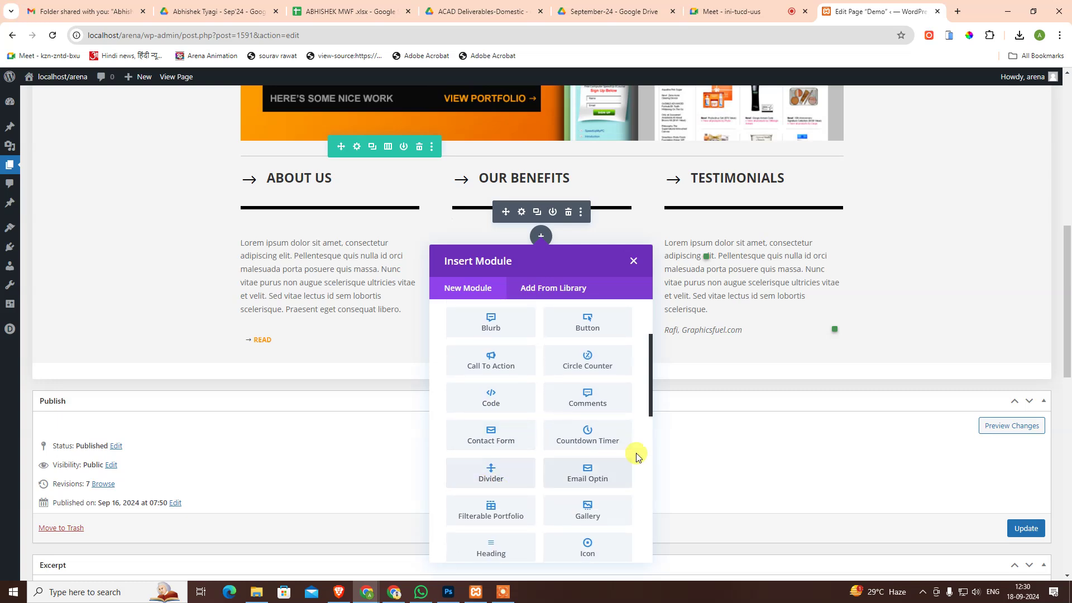
scroll(619, 475, down, 1)
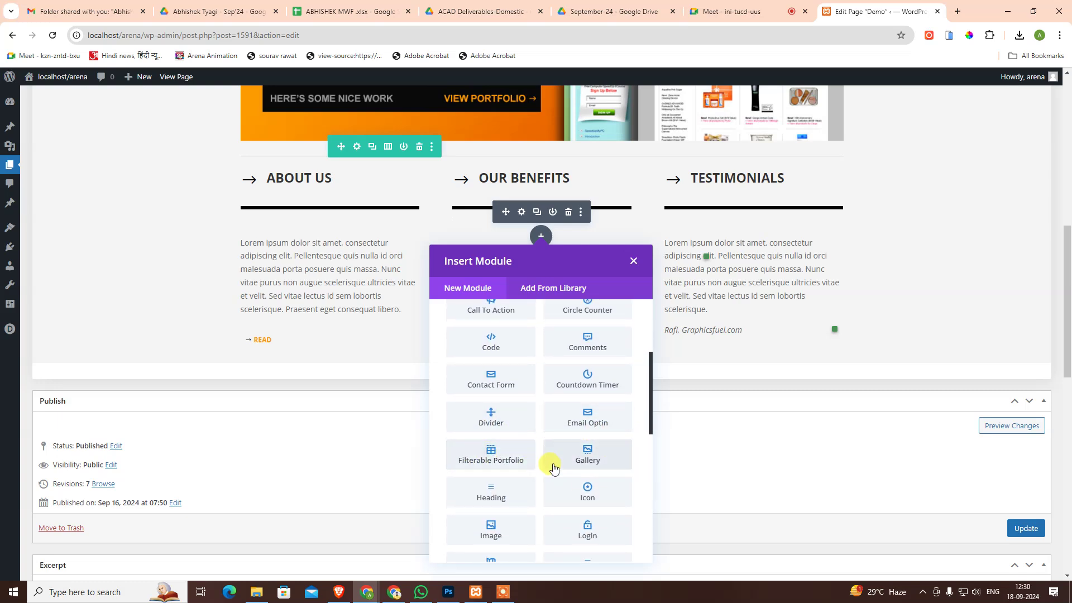
scroll(553, 469, down, 1)
scroll(598, 471, down, 1)
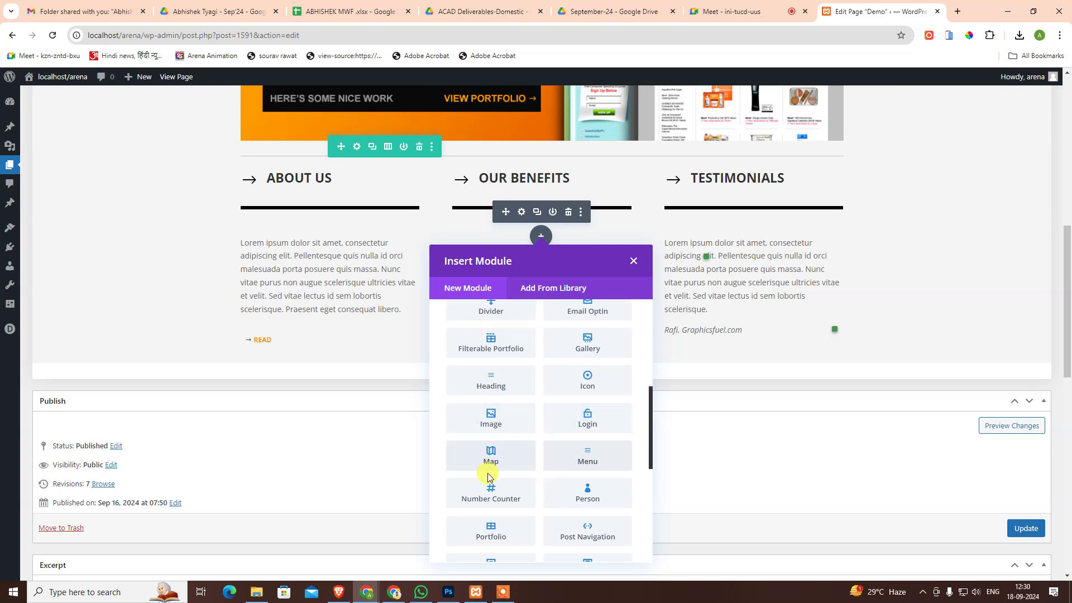
scroll(489, 478, down, 1)
scroll(609, 468, down, 1)
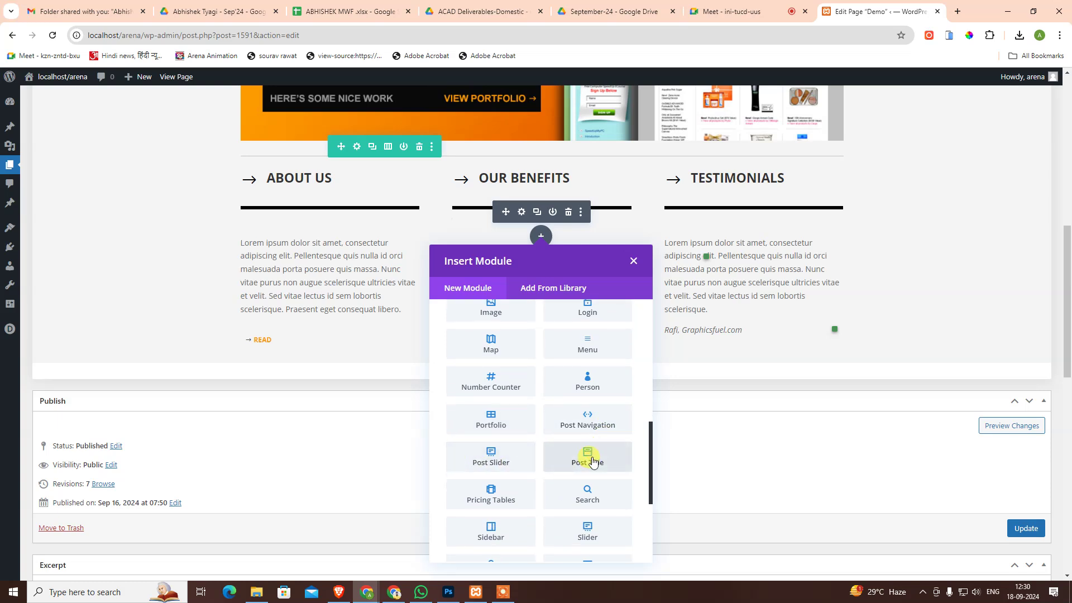
scroll(519, 488, down, 2)
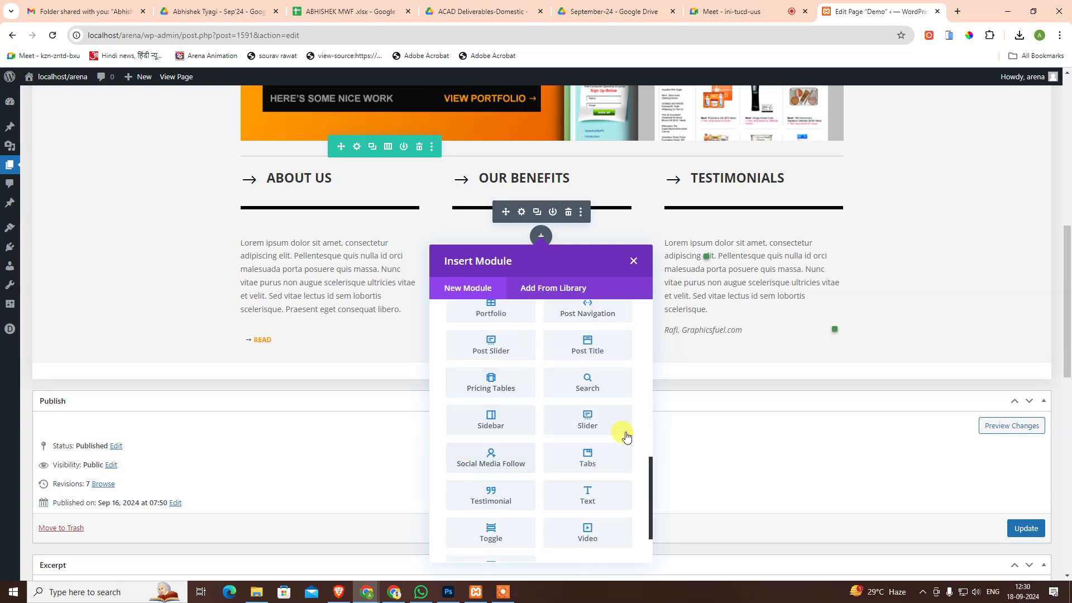
scroll(552, 472, down, 1)
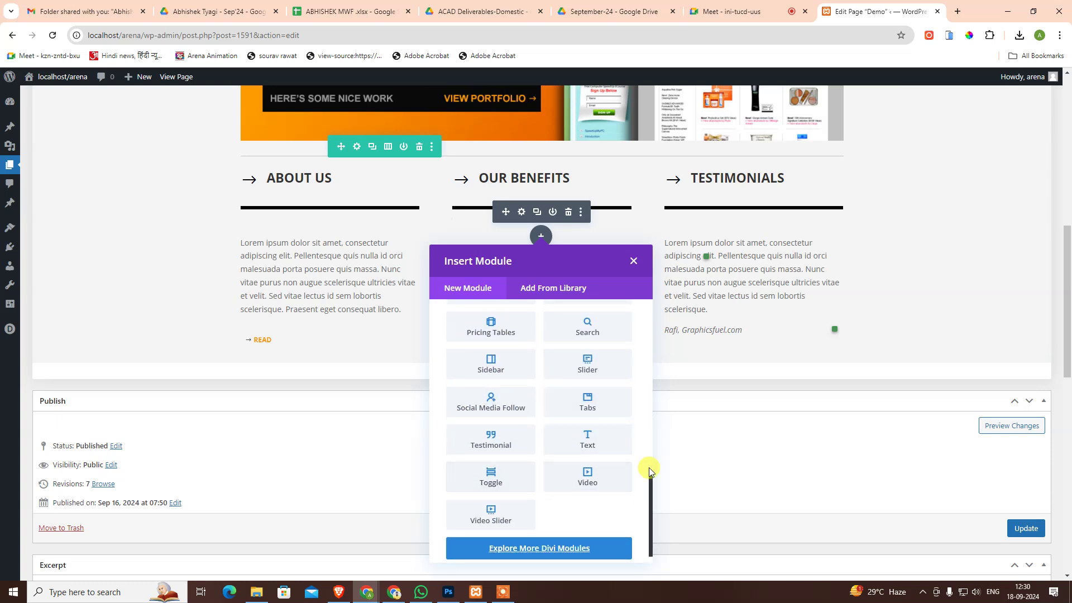
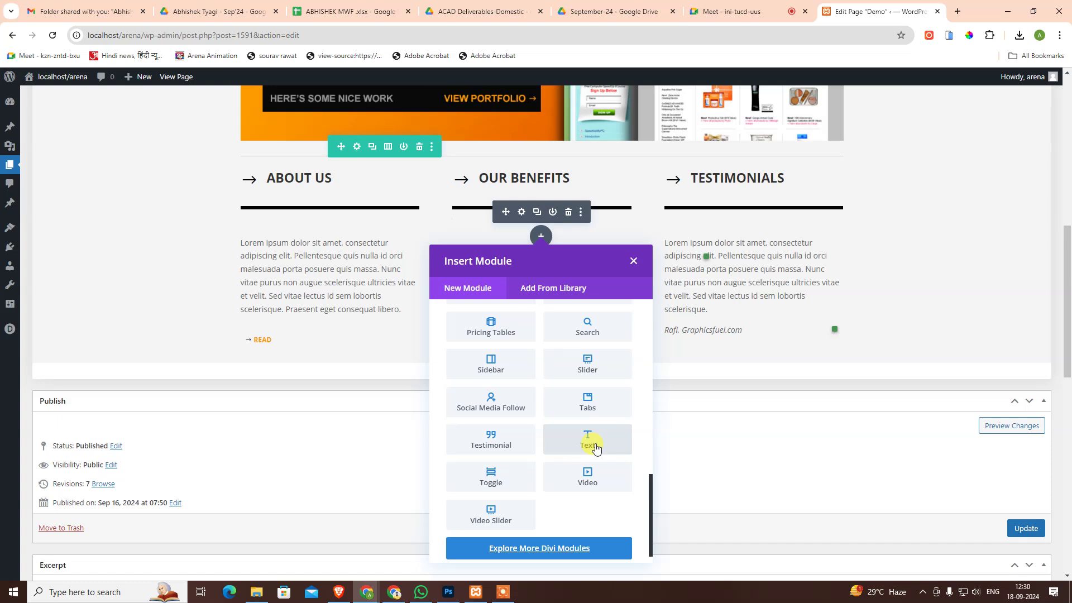
- Insert a default Blurb module under the OUR BENEFITS divider and save it
scroll(553, 441, up, 3)
scroll(552, 441, up, 3)
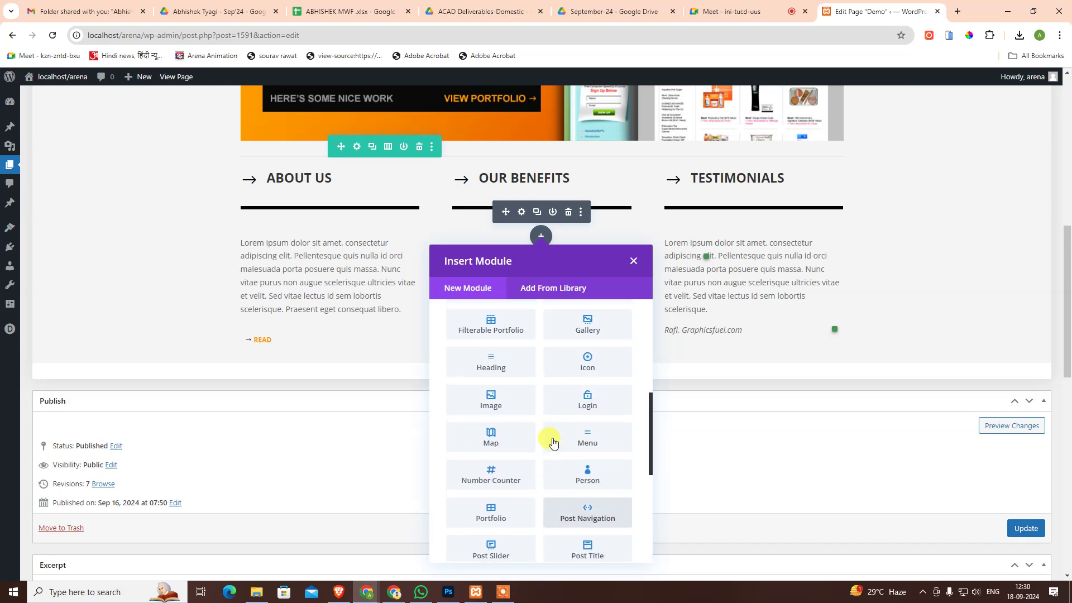
scroll(510, 407, up, 3)
scroll(510, 406, up, 1)
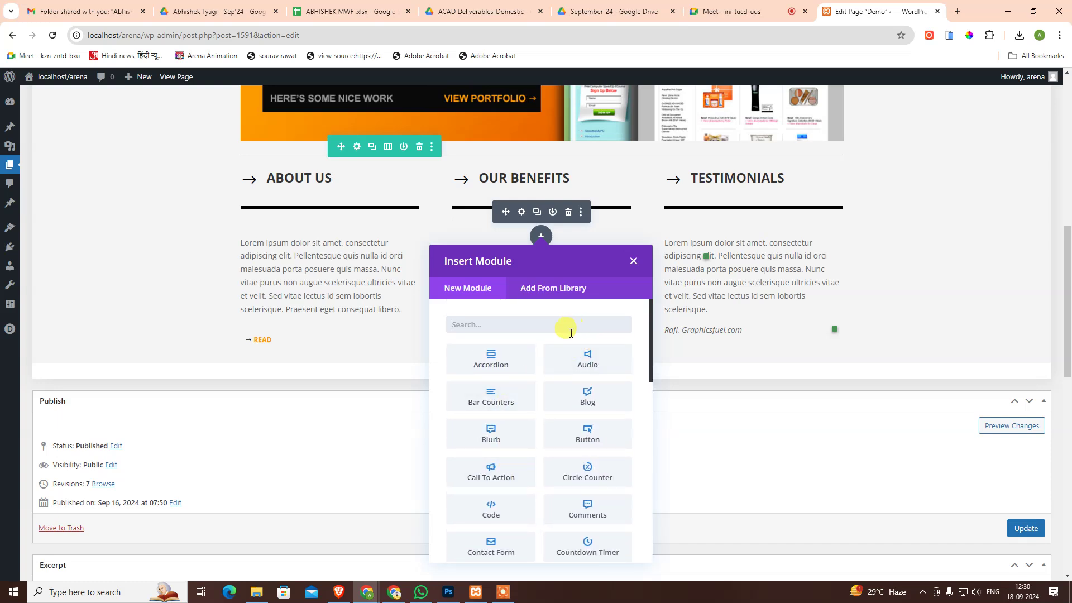
click(491, 432)
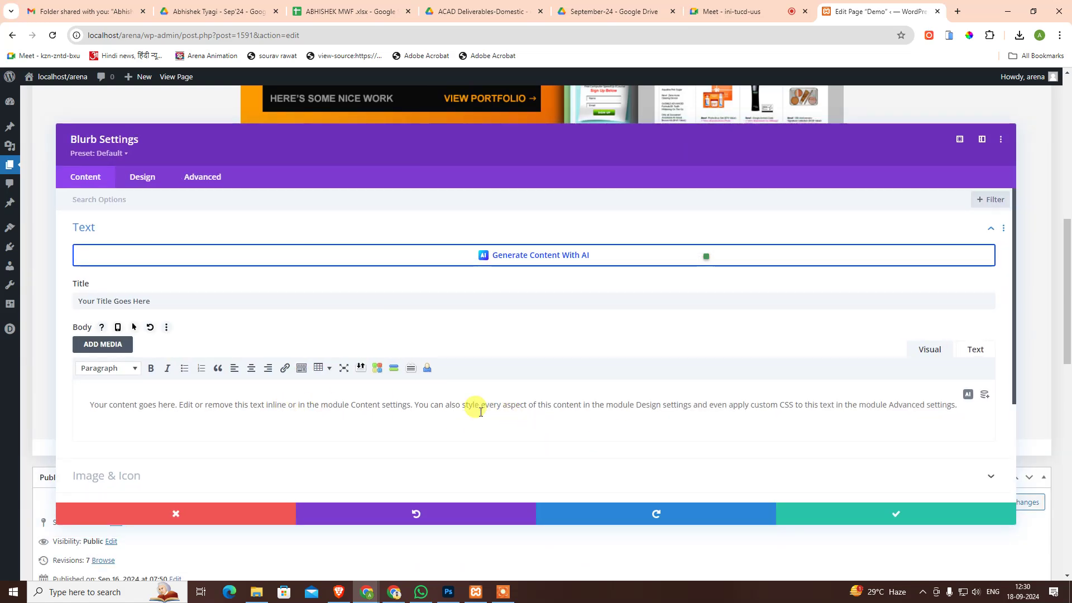
click(789, 511)
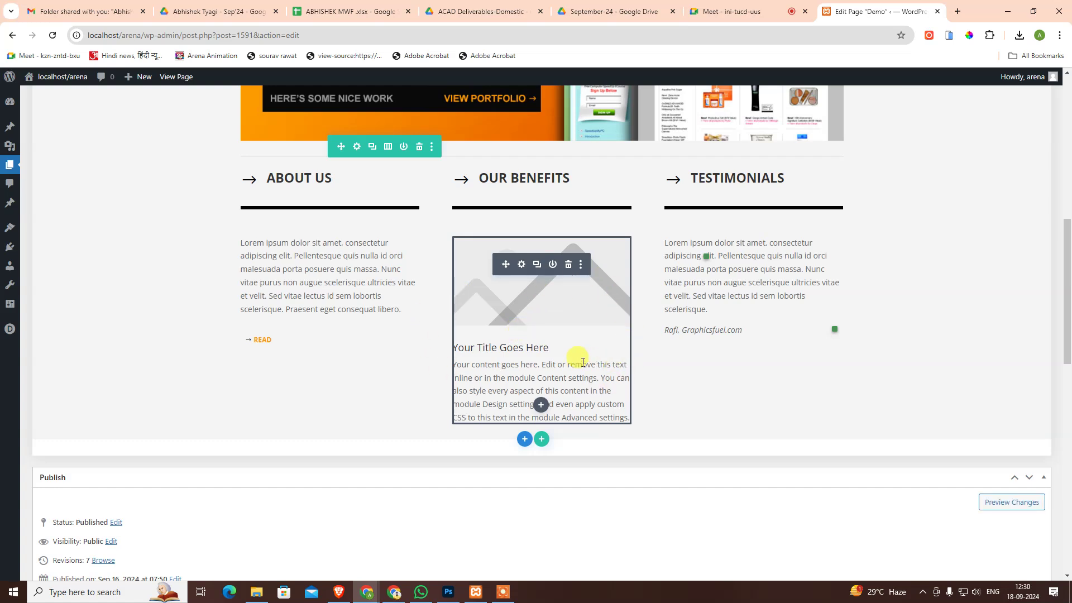
- Copy the first OUR BENEFITS paragraph from the Creative Studio PSD, then return to the blurb's body text
click(449, 592)
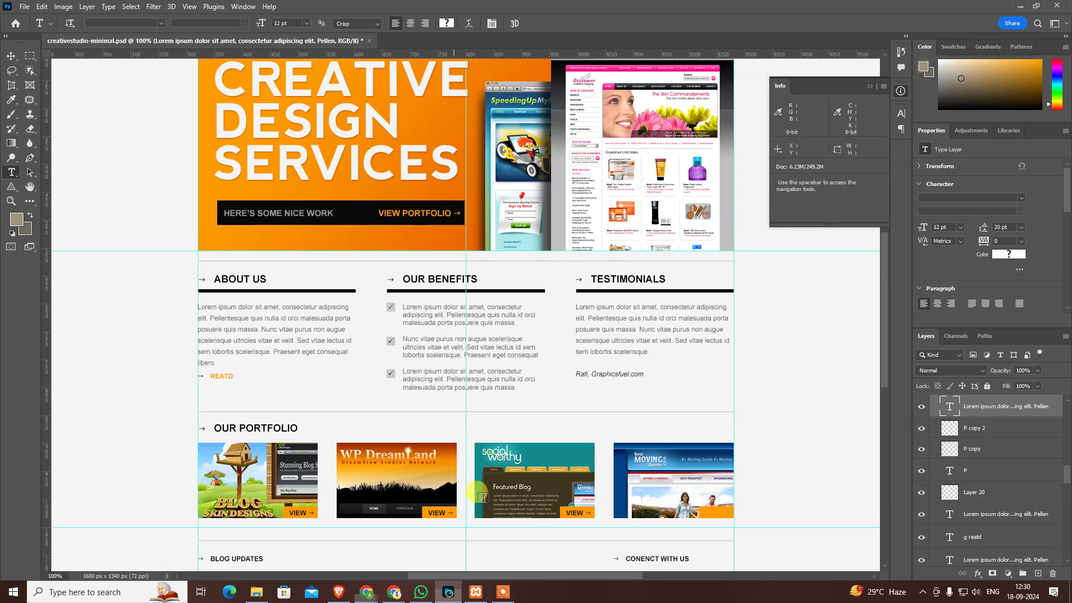
click(442, 319)
key(ctrl+a)
click(464, 321)
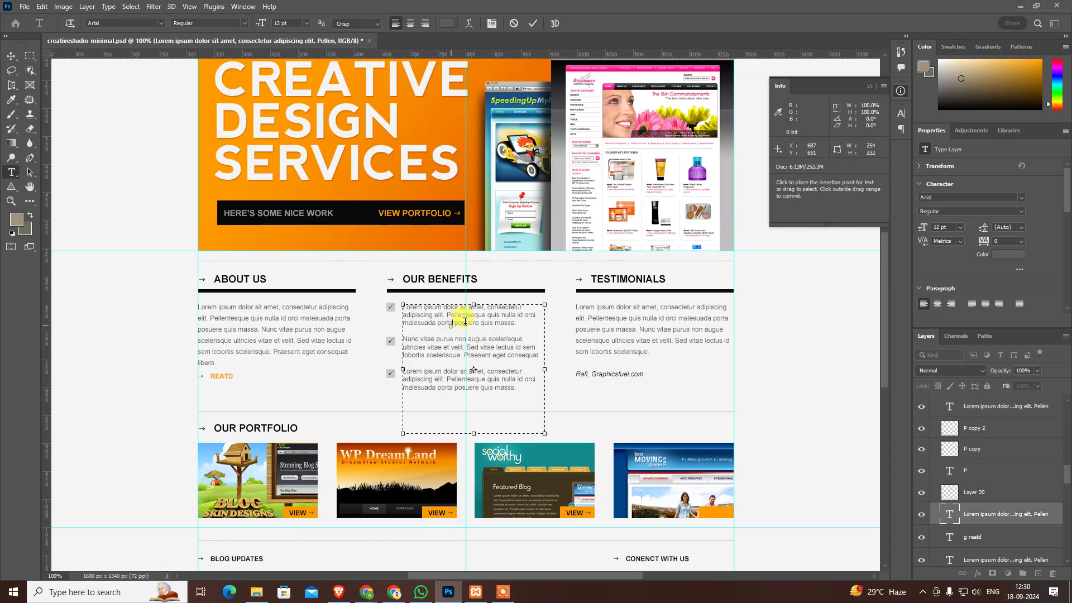
drag(520, 321, 350, 297)
key(ctrl+c)
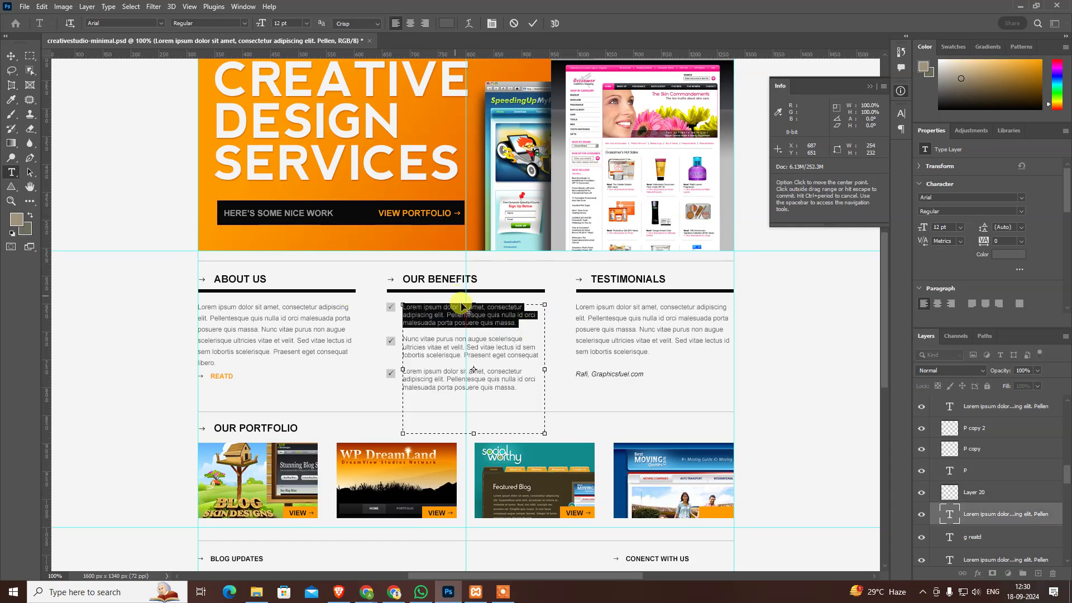
key(alt+Tab)
click(485, 383)
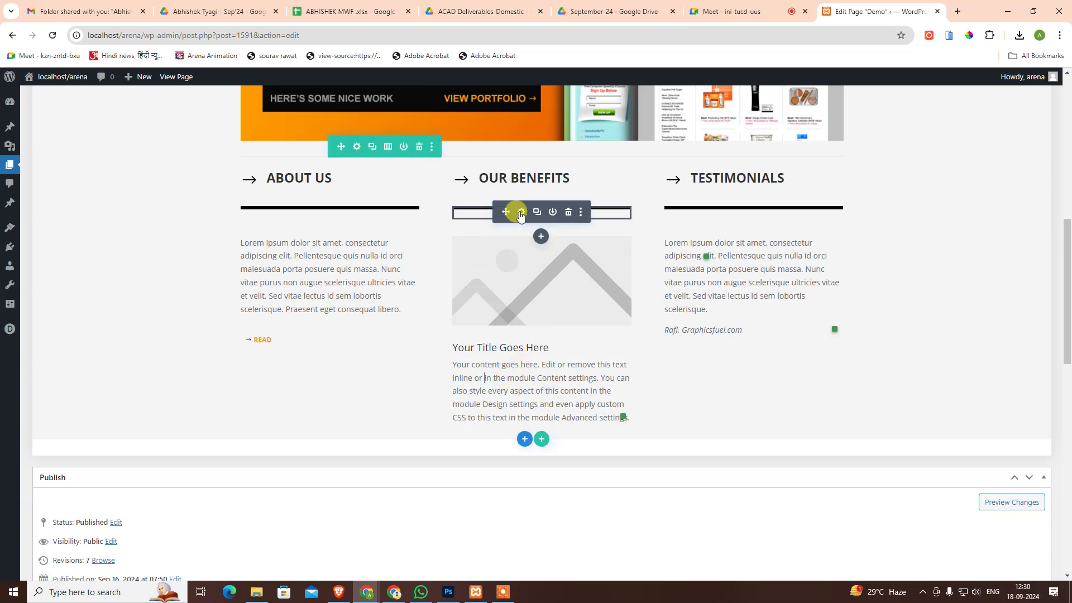
click(519, 211)
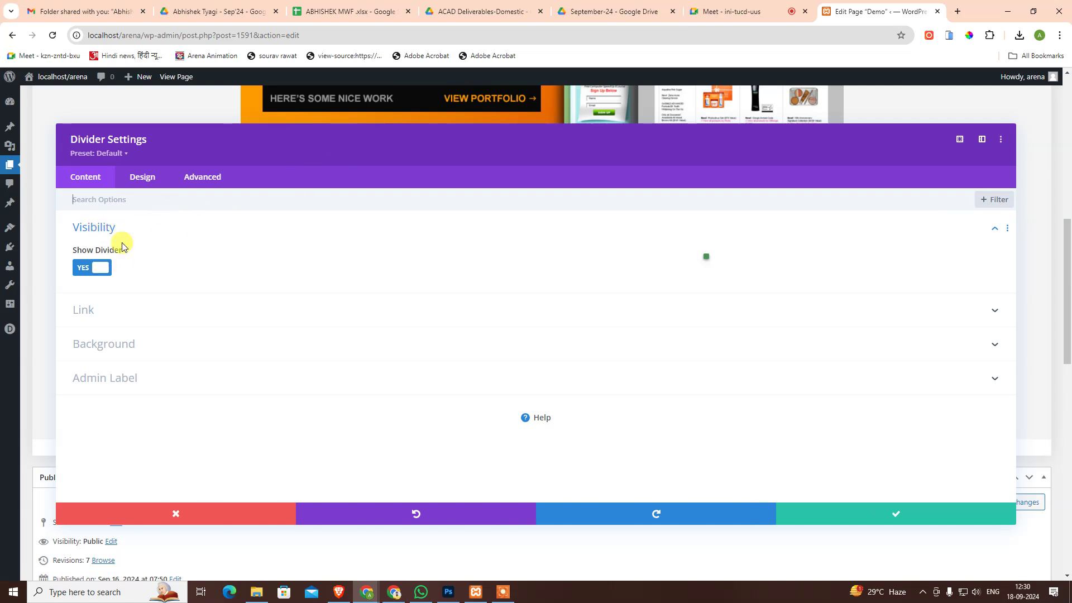
click(187, 514)
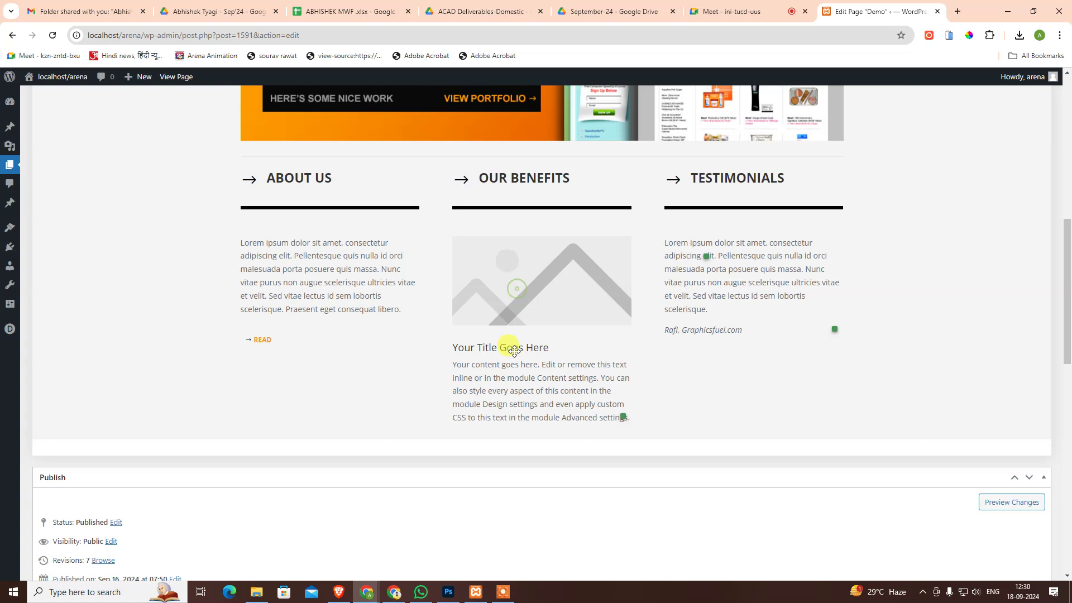
click(836, 297)
mouse_move(329, 275)
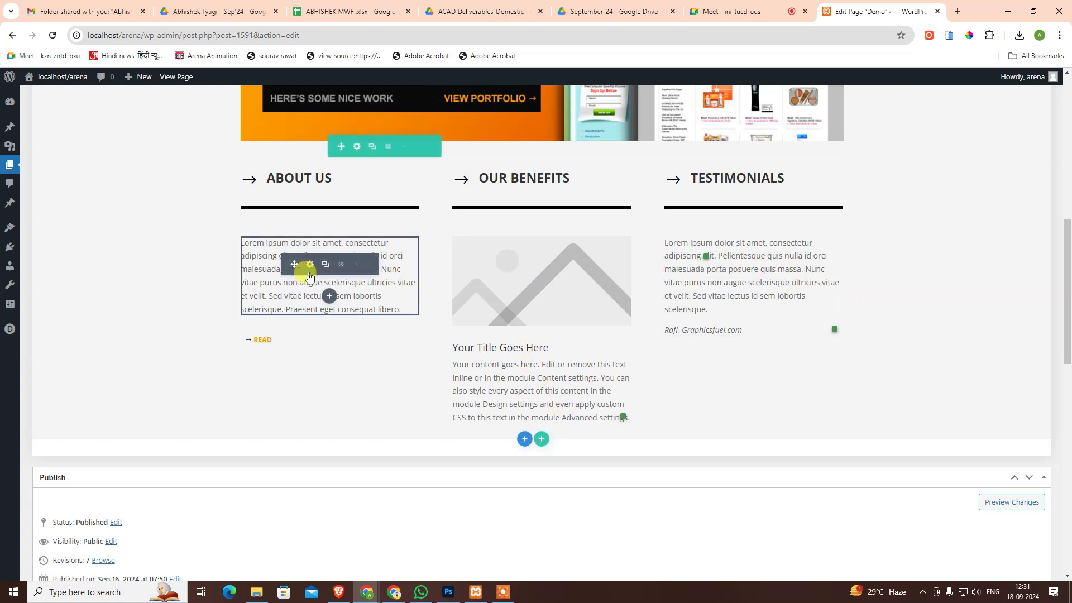
click(306, 267)
click(234, 499)
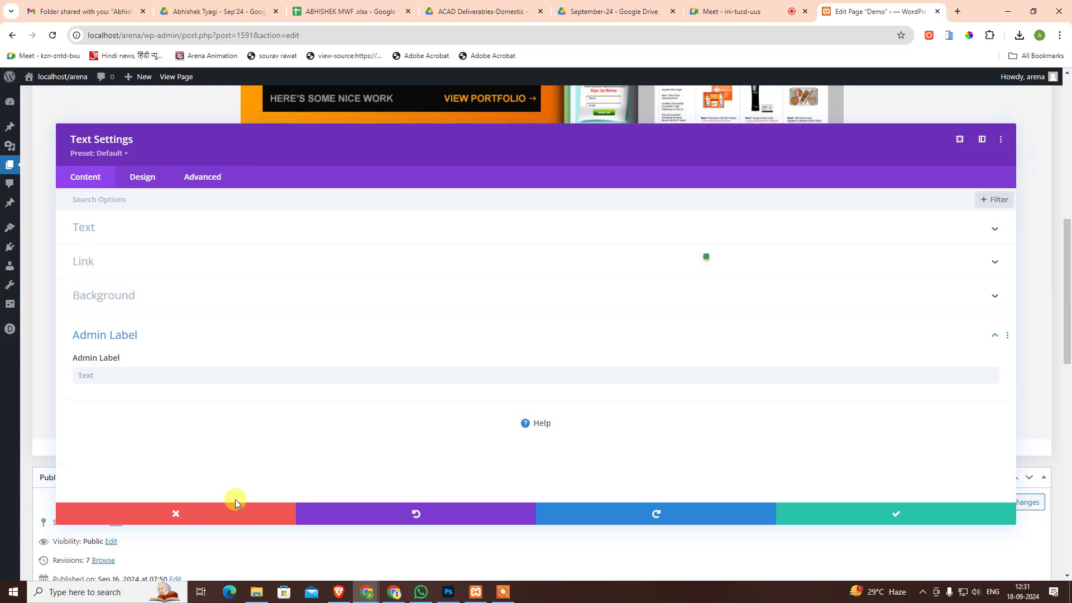
click(234, 507)
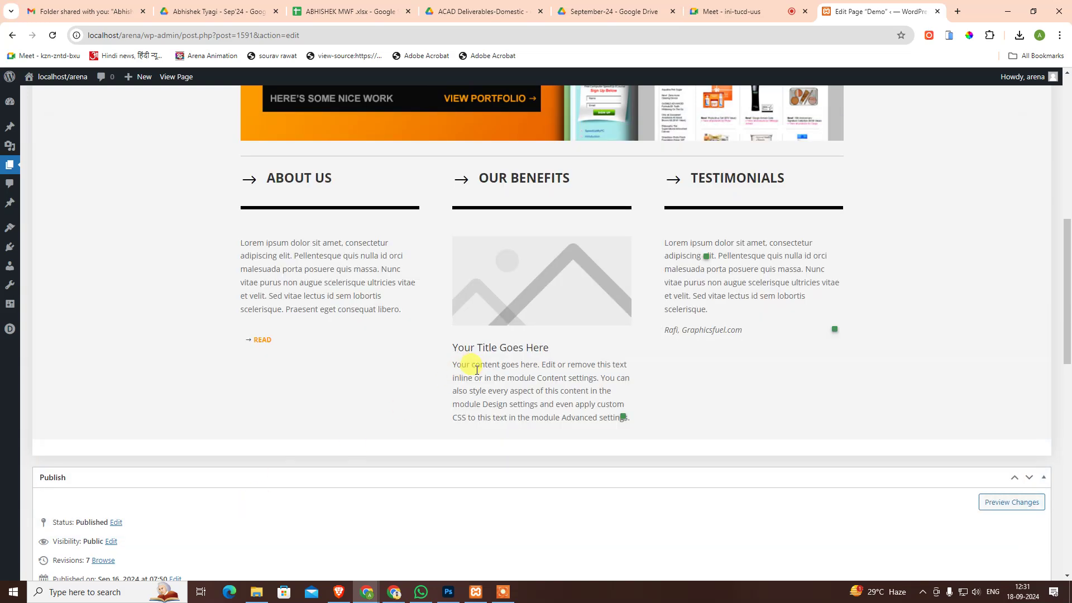
scroll(533, 416, down, 3)
scroll(536, 223, up, 2)
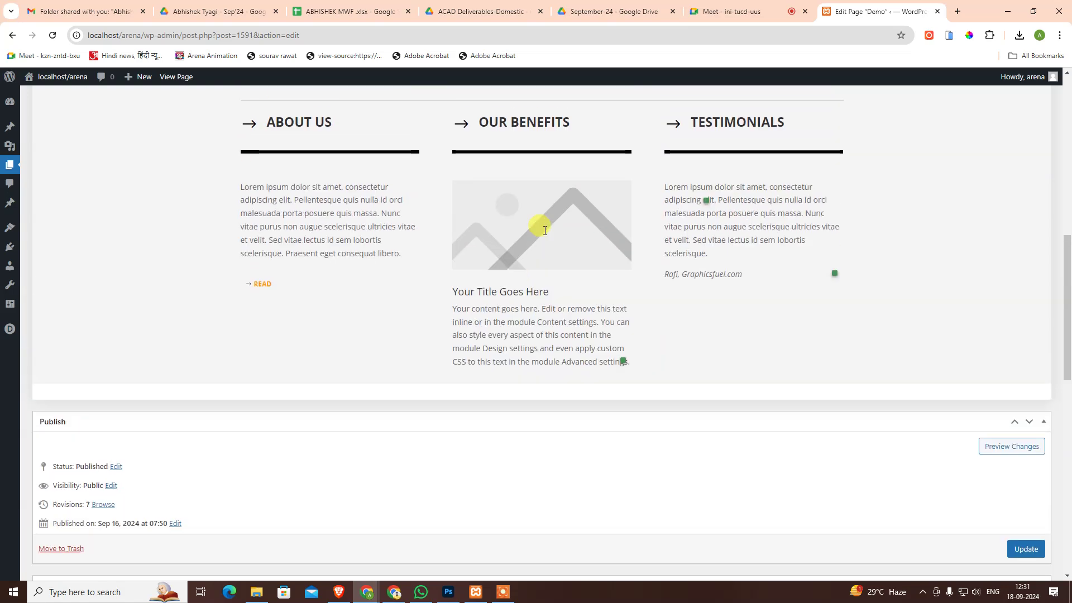
scroll(642, 229, up, 3)
scroll(873, 220, up, 5)
scroll(894, 220, up, 2)
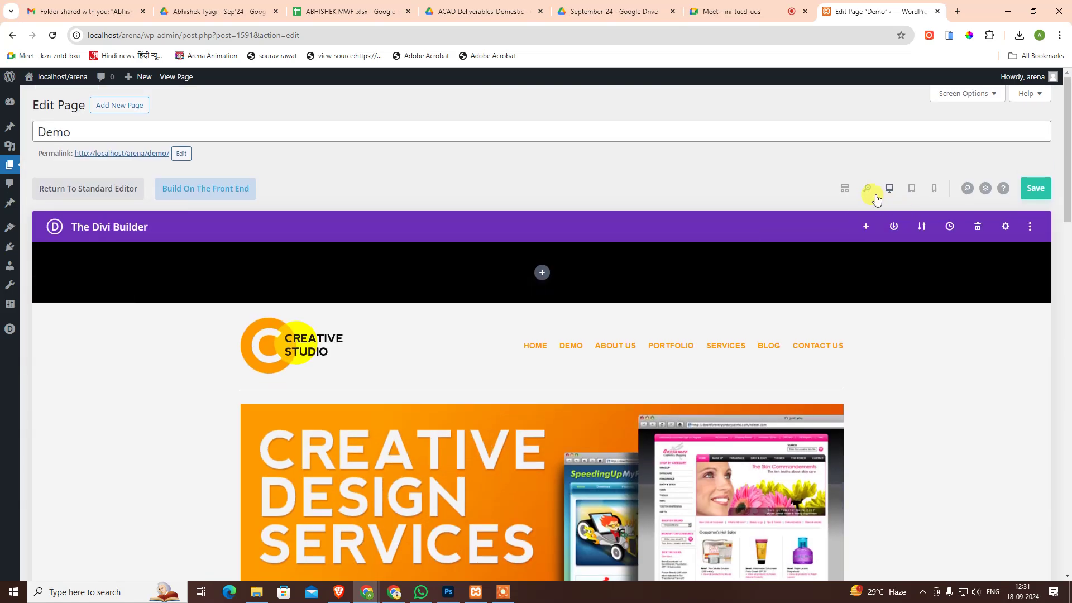
- In wireframe view, replace the blurb's placeholder body with the copied Lorem ipsum paragraph
click(844, 188)
scroll(558, 391, down, 5)
scroll(470, 340, down, 2)
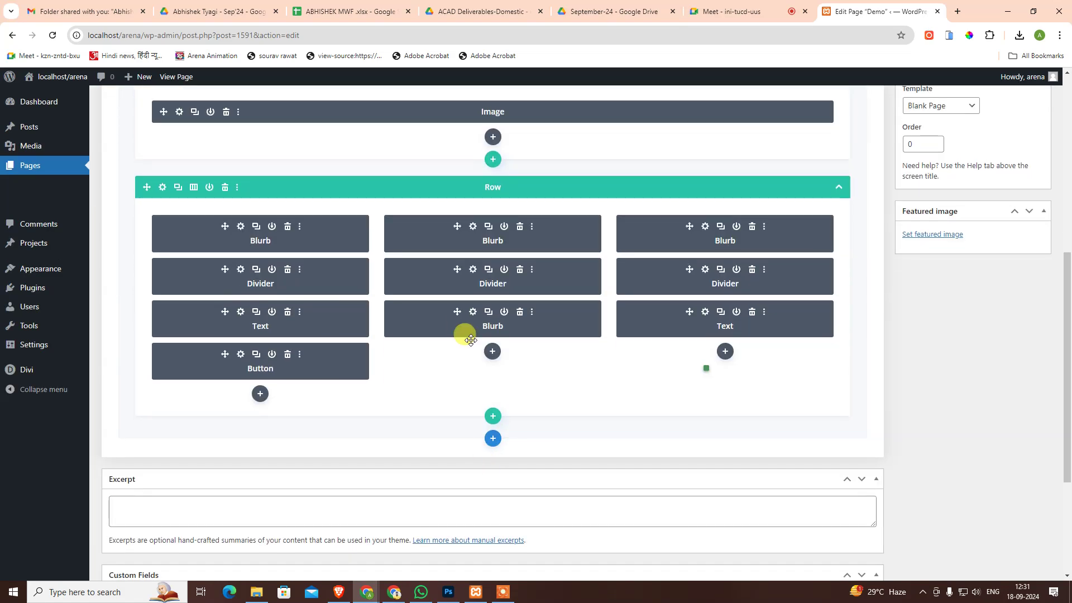
click(473, 312)
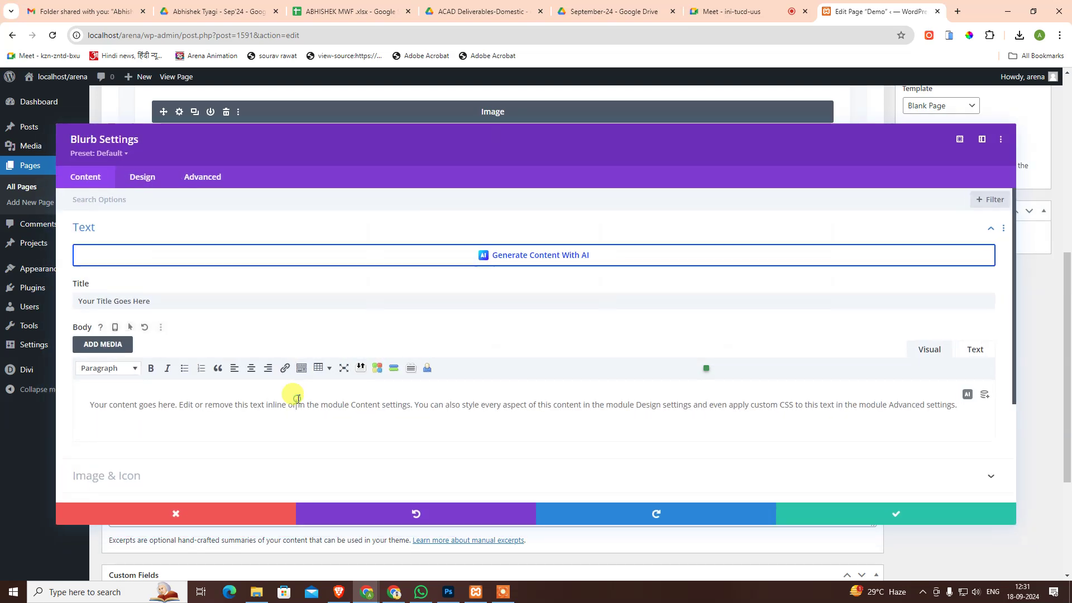
key(ctrl+a)
key(ctrl+v)
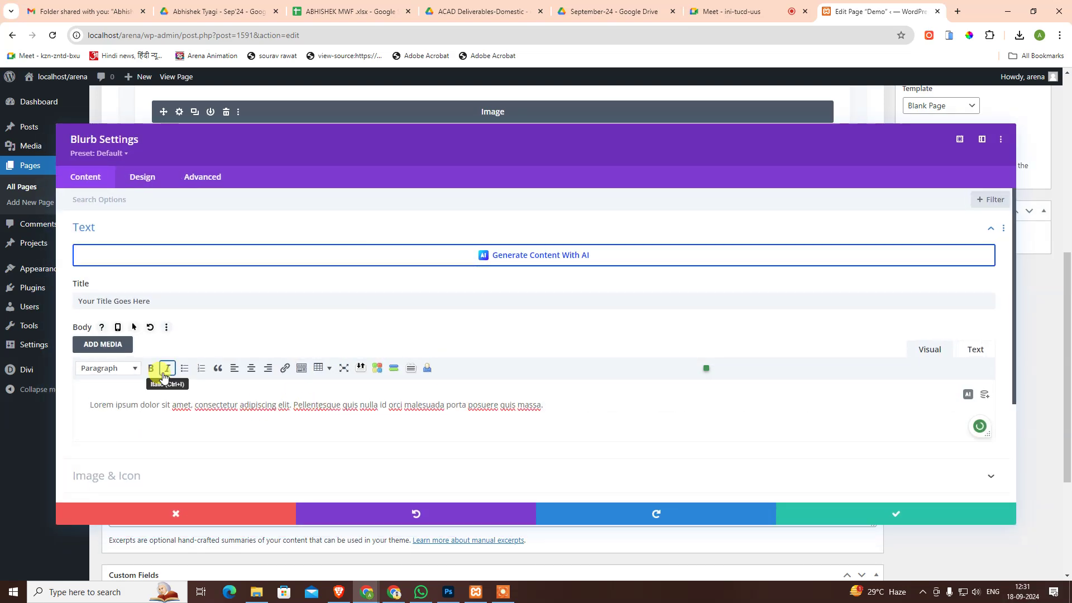
- Try a 'check' icon under Image & Icon, then revert the blurb to using an image
scroll(162, 374, down, 3)
click(148, 334)
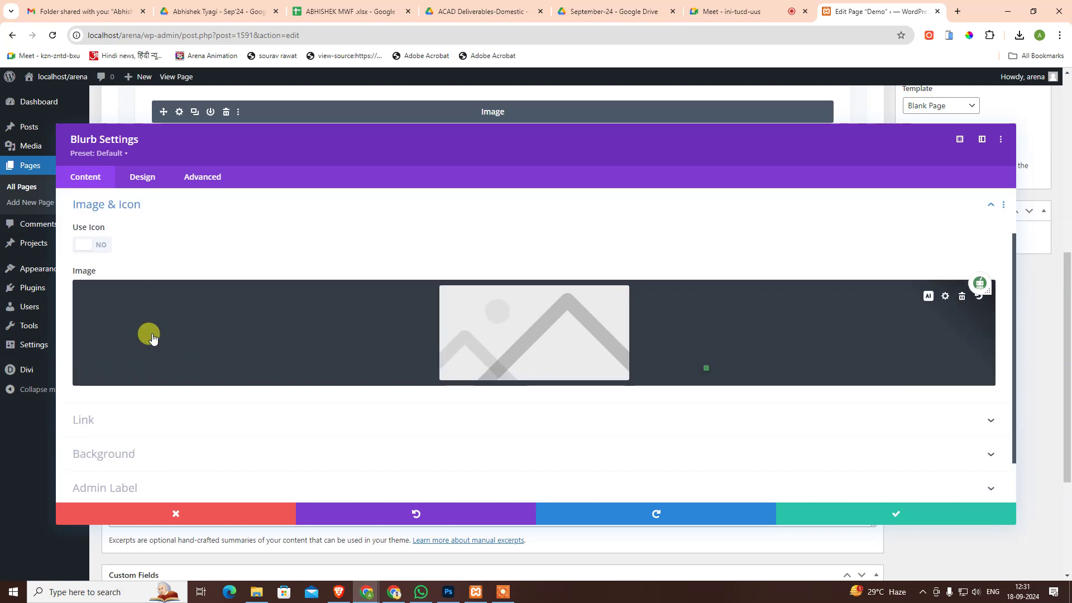
click(90, 245)
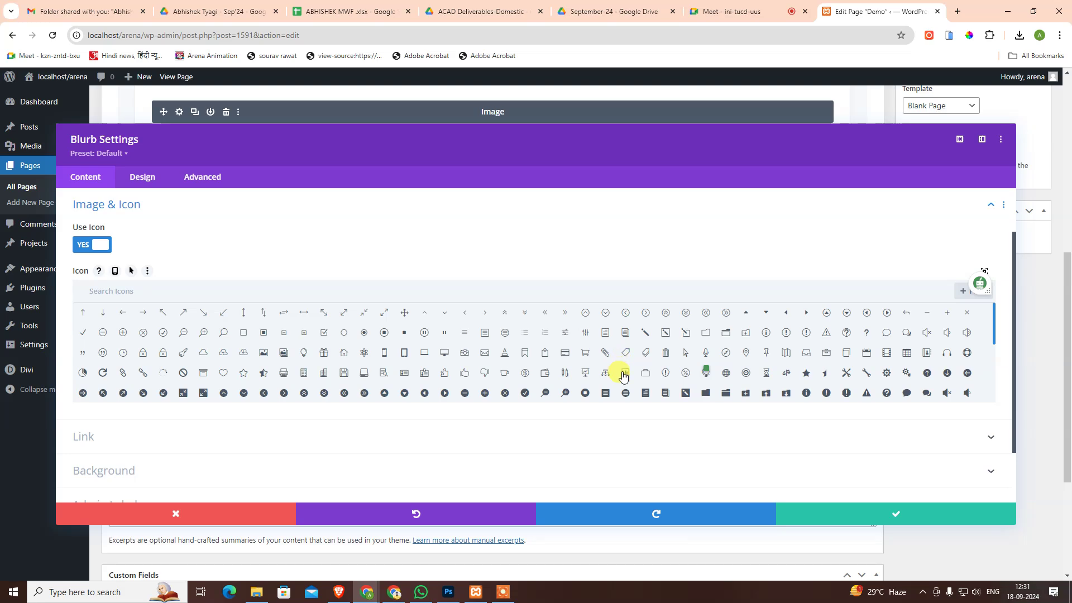
key(alt+Tab)
key(alt+Tab)
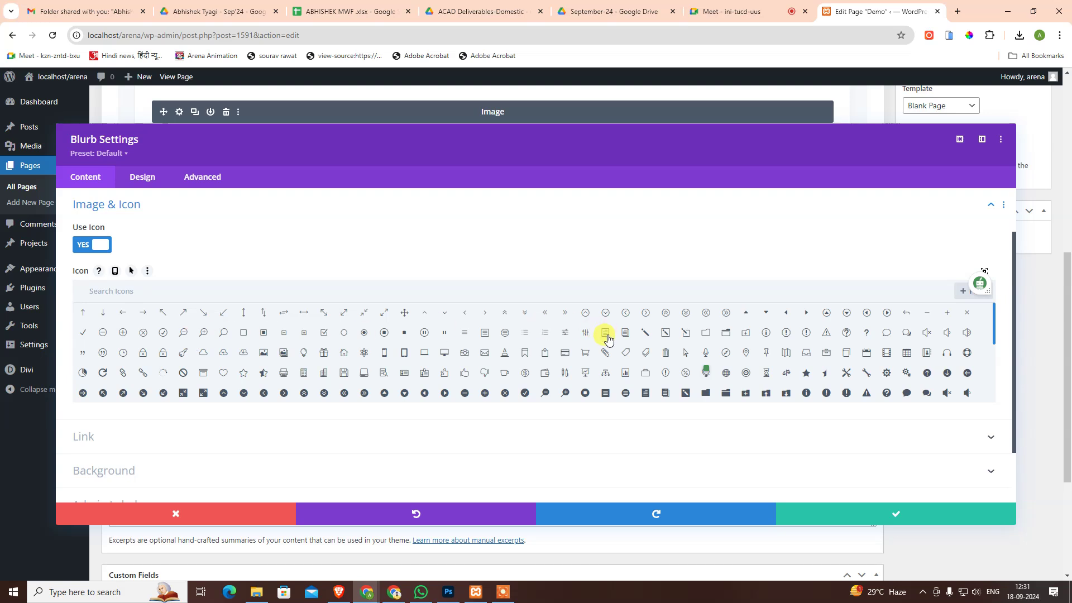
click(118, 288)
text(check)
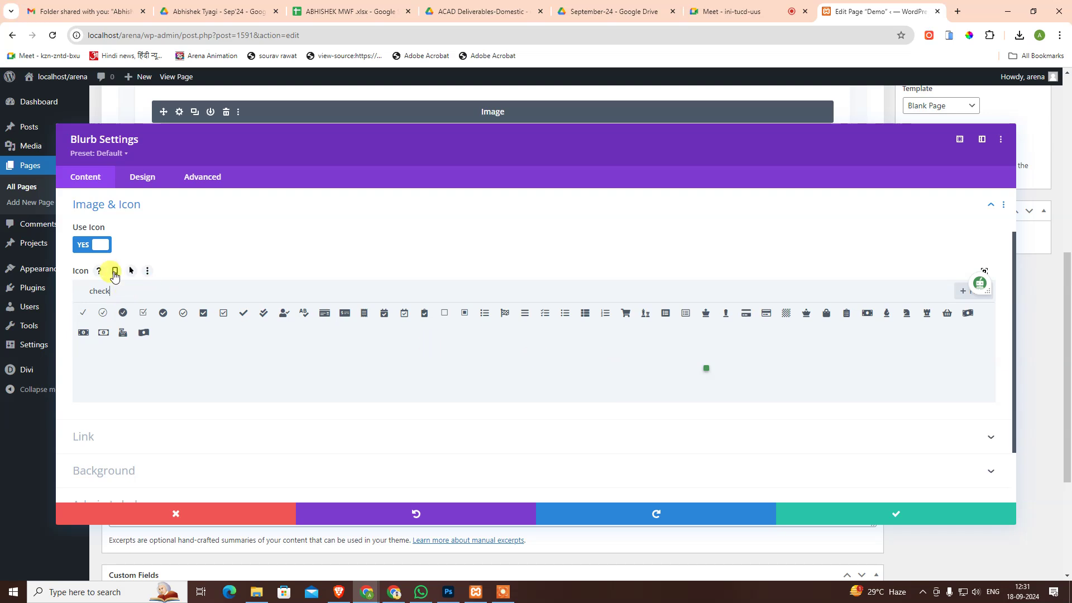
click(99, 244)
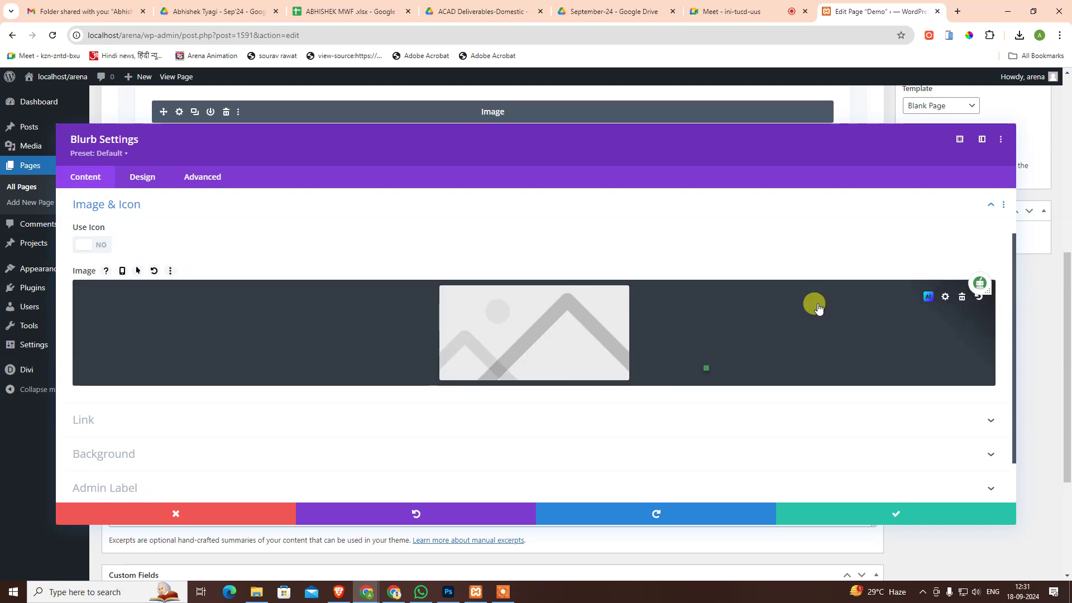
- Start uploading a new blurb image from Upload files > Select Files, switching to File Explorer
click(581, 325)
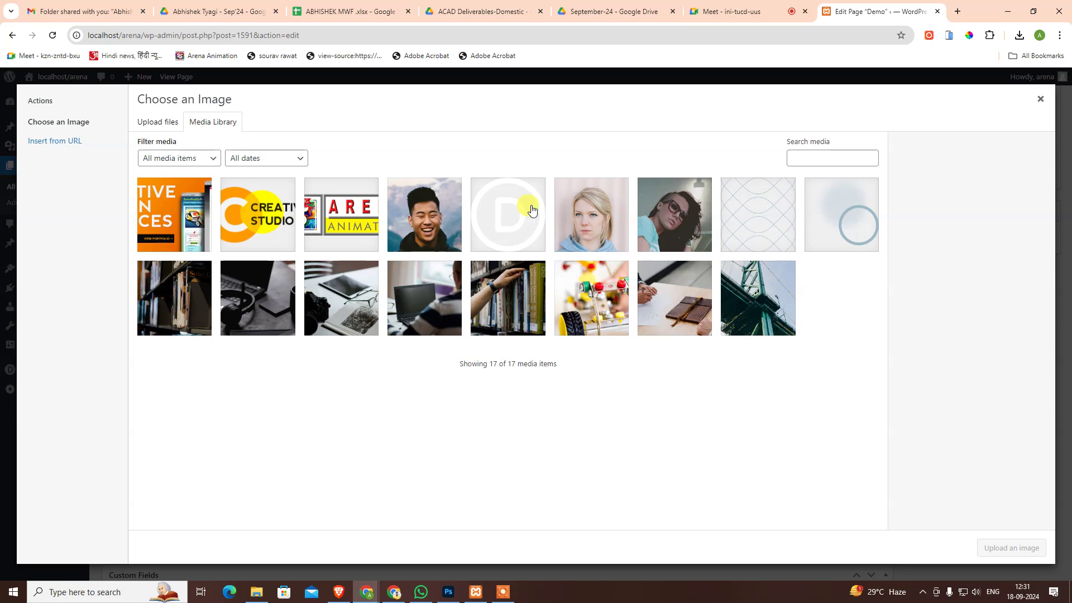
click(170, 132)
click(574, 313)
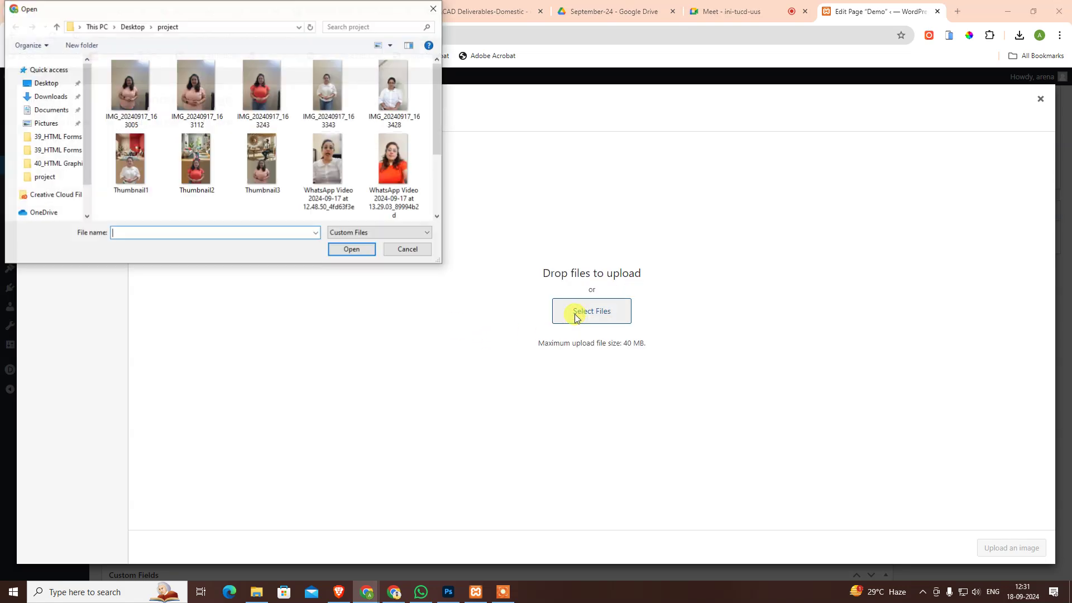
click(256, 590)
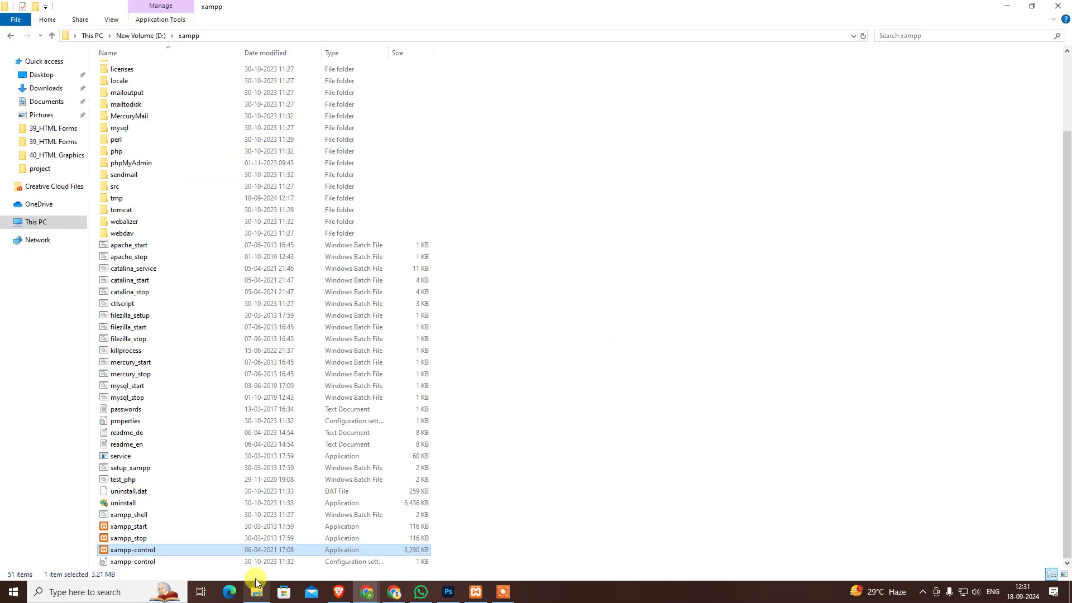
mouse_move(46, 167)
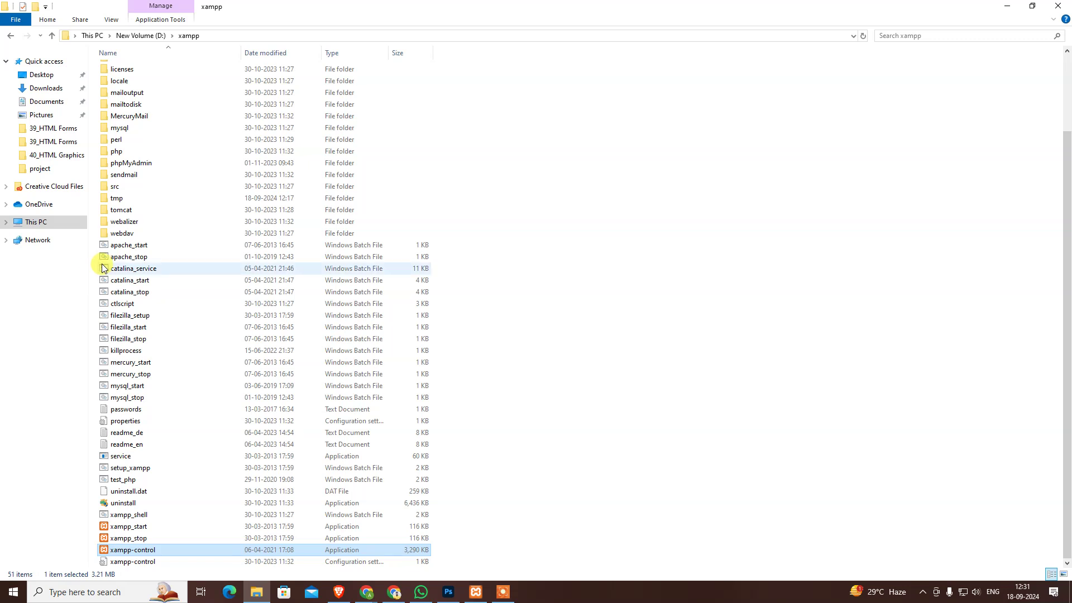
- Navigate File Explorer to D: > Desktop > MWF > 12.00-01.30
click(24, 224)
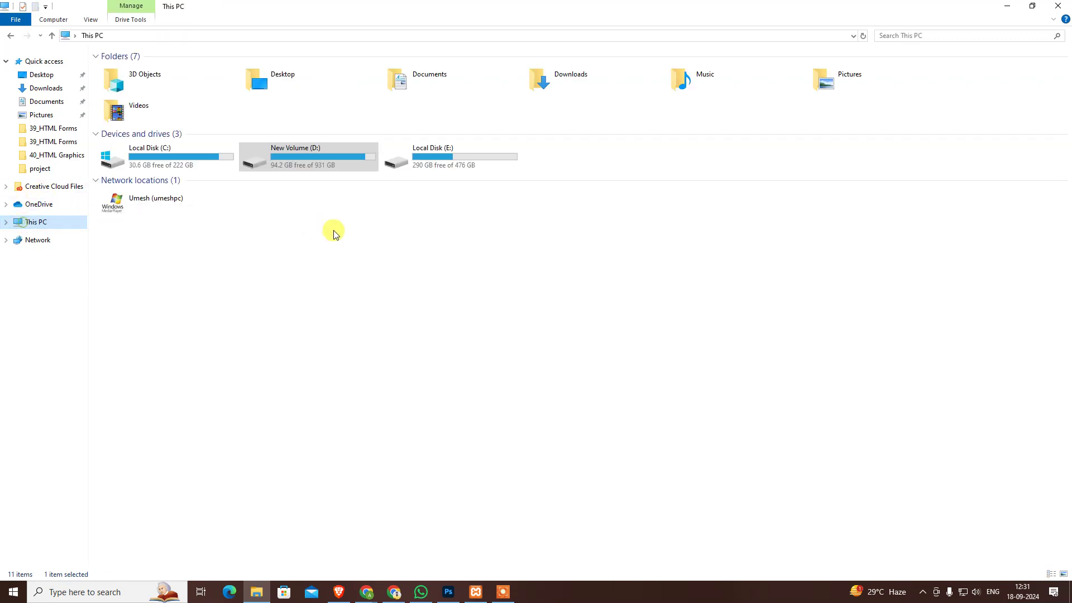
double_click(334, 161)
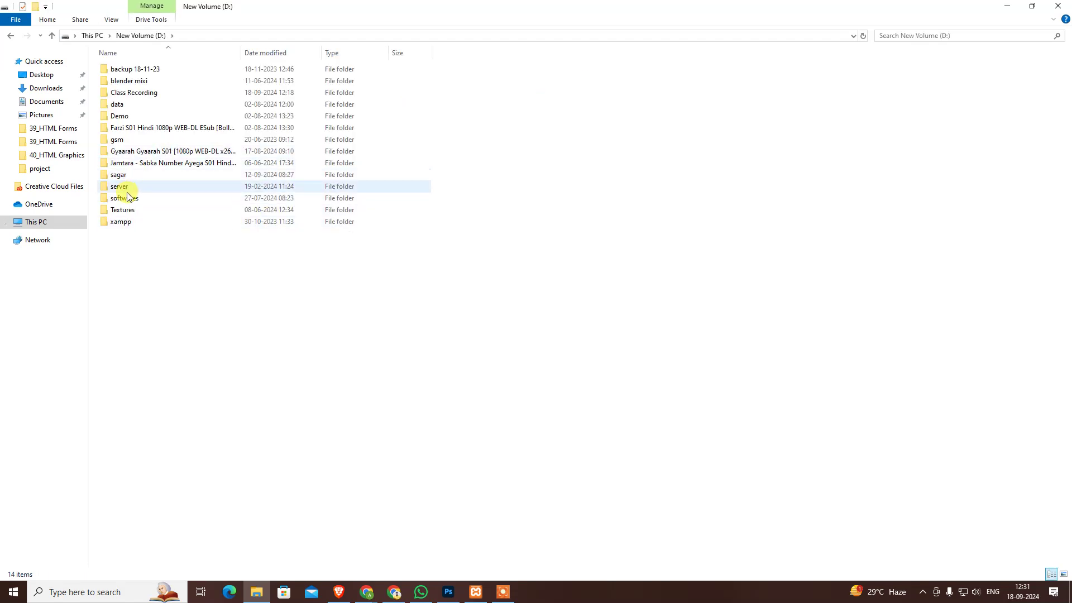
click(44, 75)
double_click(386, 99)
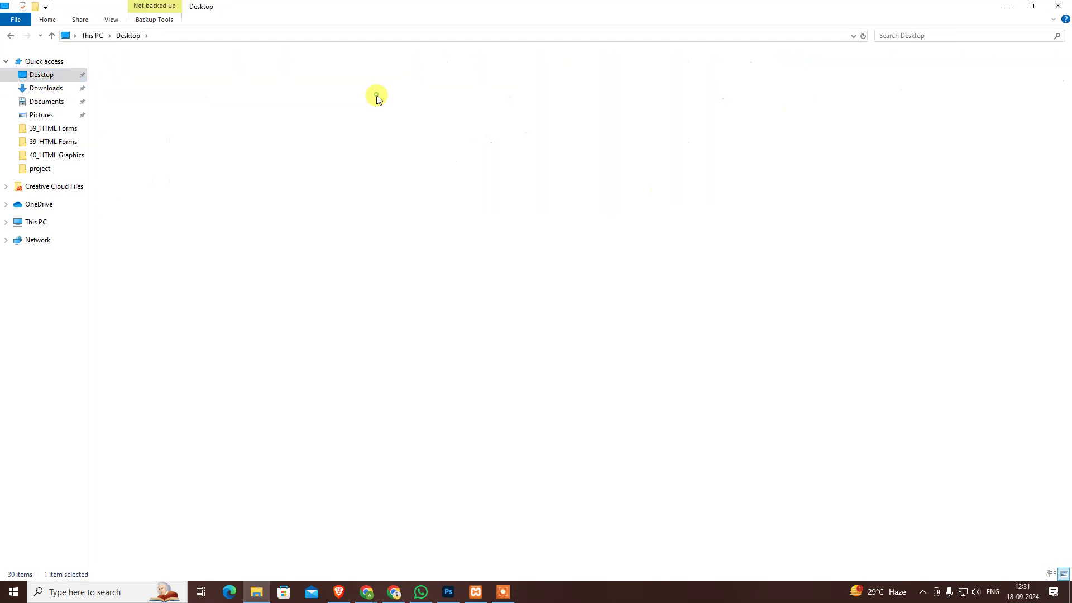
click(369, 91)
double_click(369, 87)
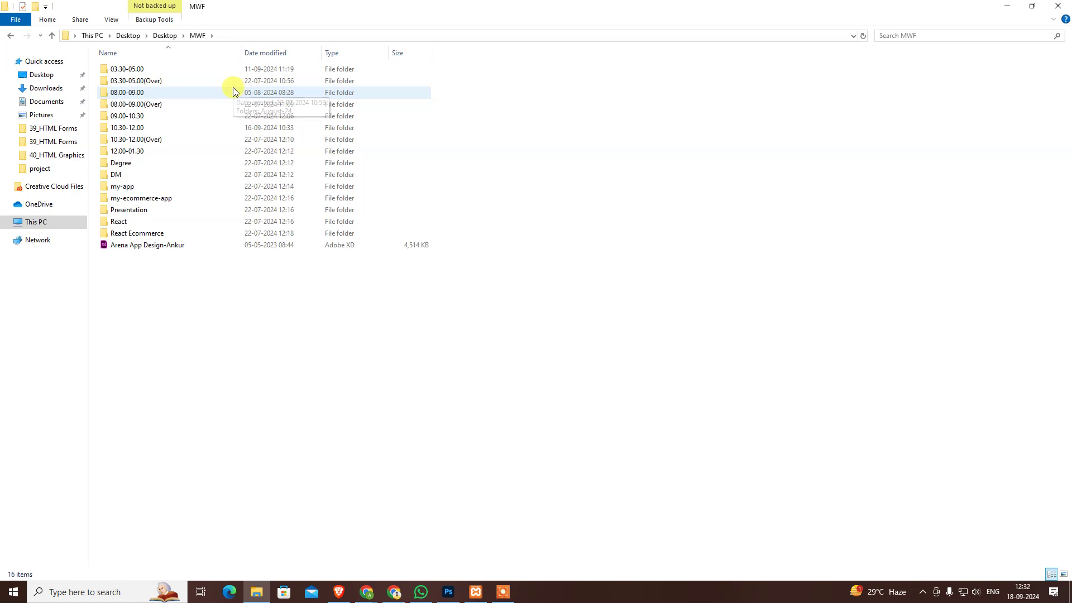
double_click(129, 155)
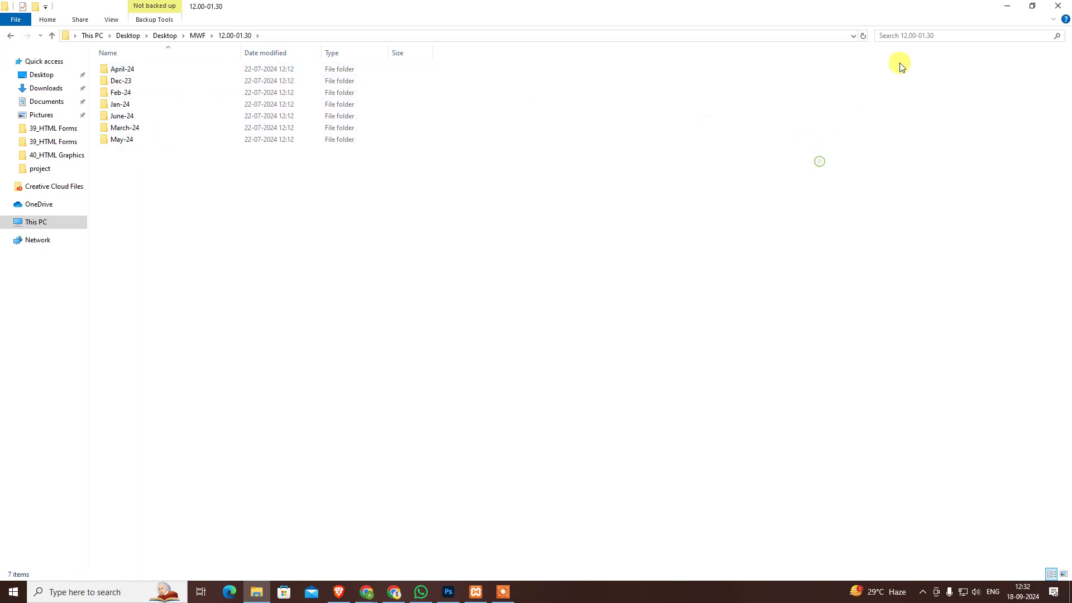
- Search for 'chec' and open the check-symbol file's images folder, selecting its path
click(907, 37)
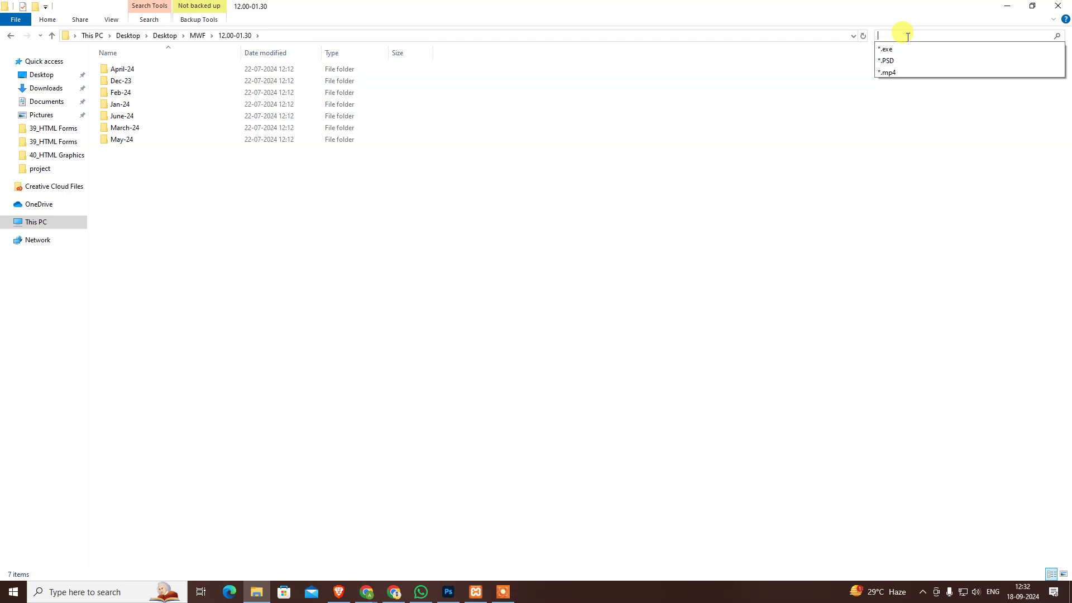
text(ch)
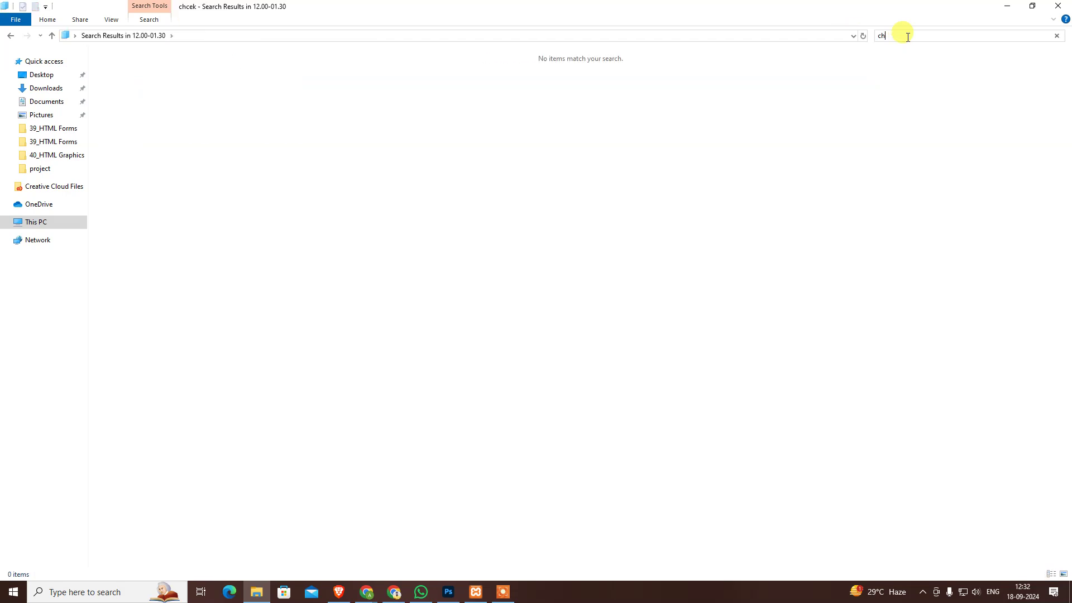
text(ech)
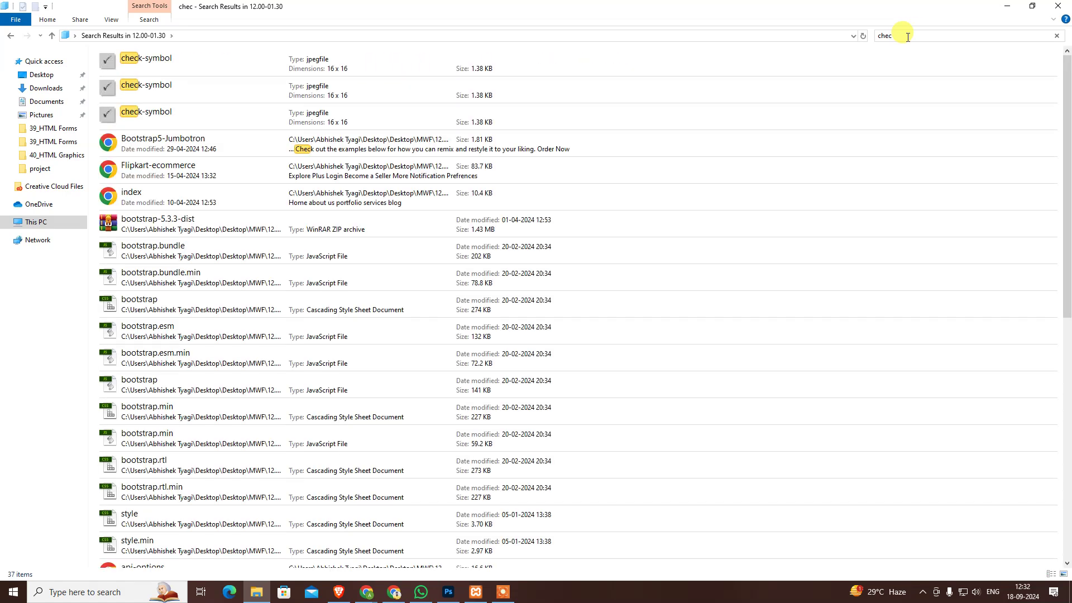
click(351, 67)
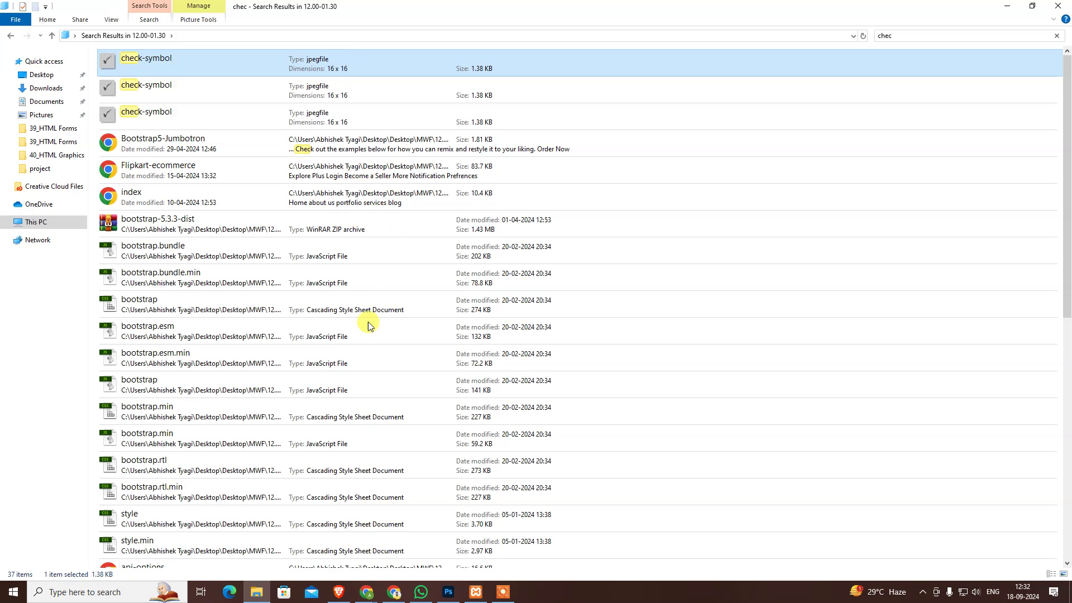
key(shift+F10)
click(430, 396)
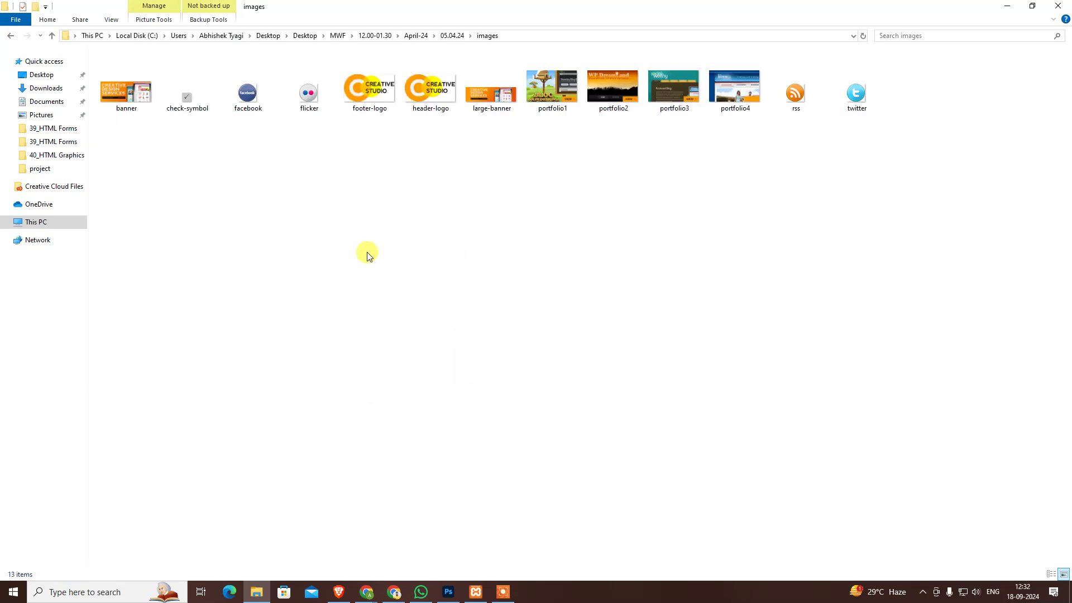
click(525, 35)
- Paste the images folder path into the Open dialog and upload check-symbol
click(554, 273)
click(448, 591)
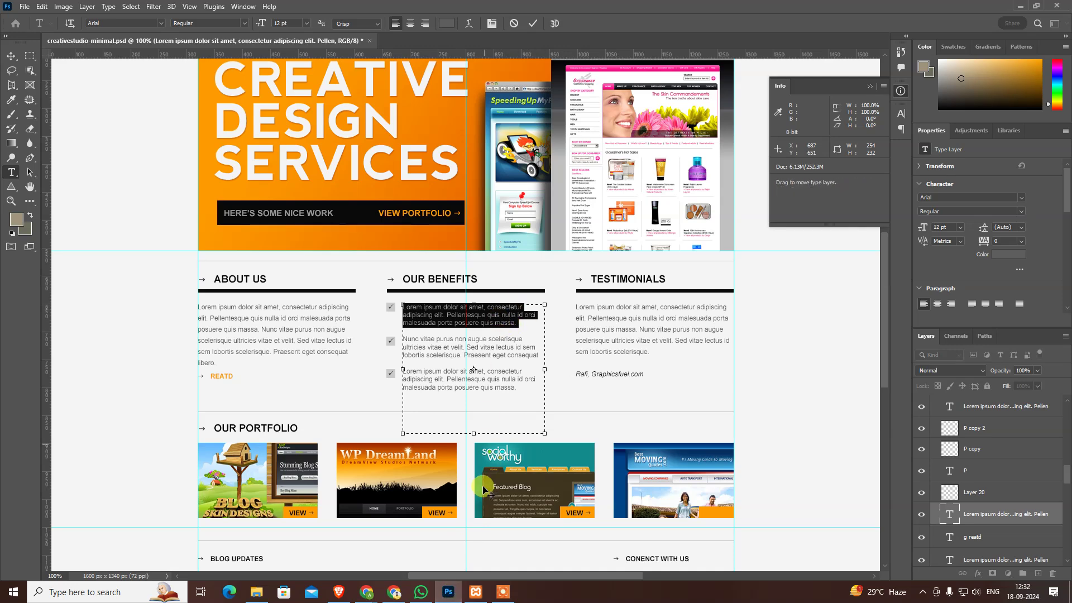
click(335, 549)
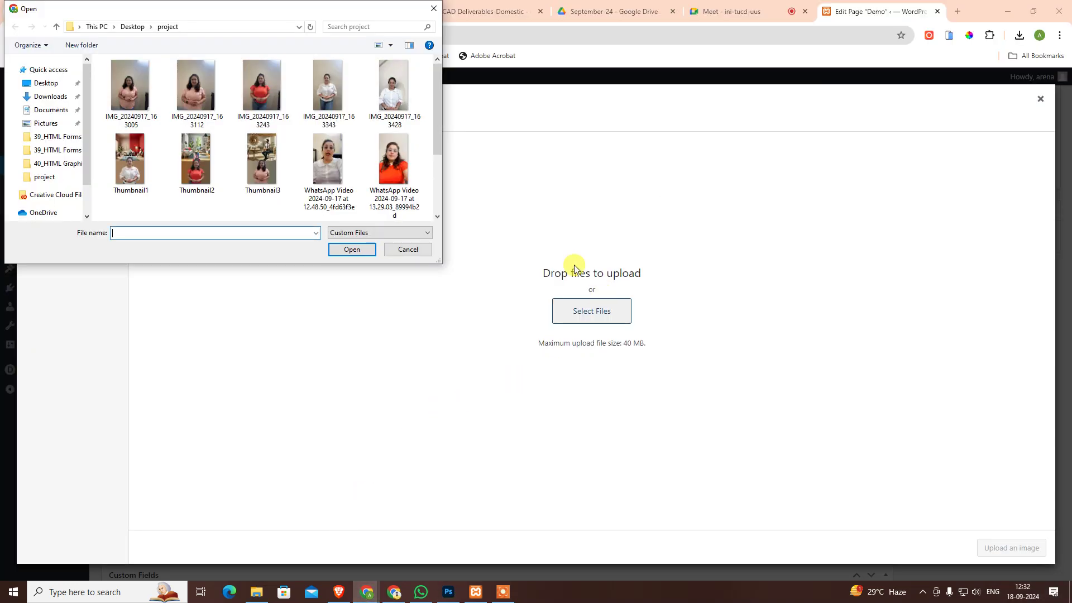
key(ctrl+v)
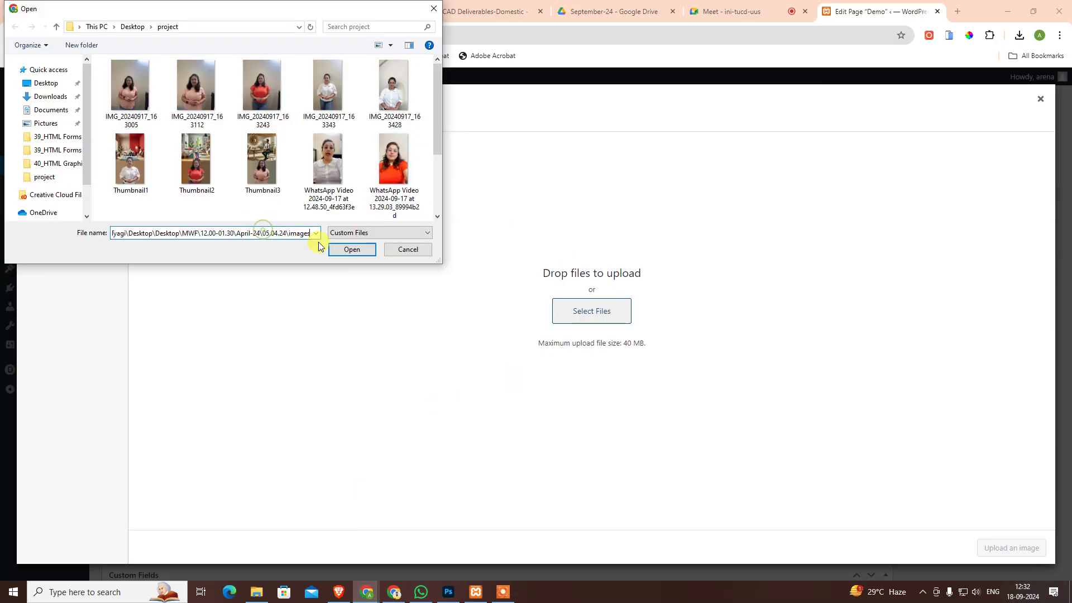
key(Return)
click(200, 120)
double_click(200, 120)
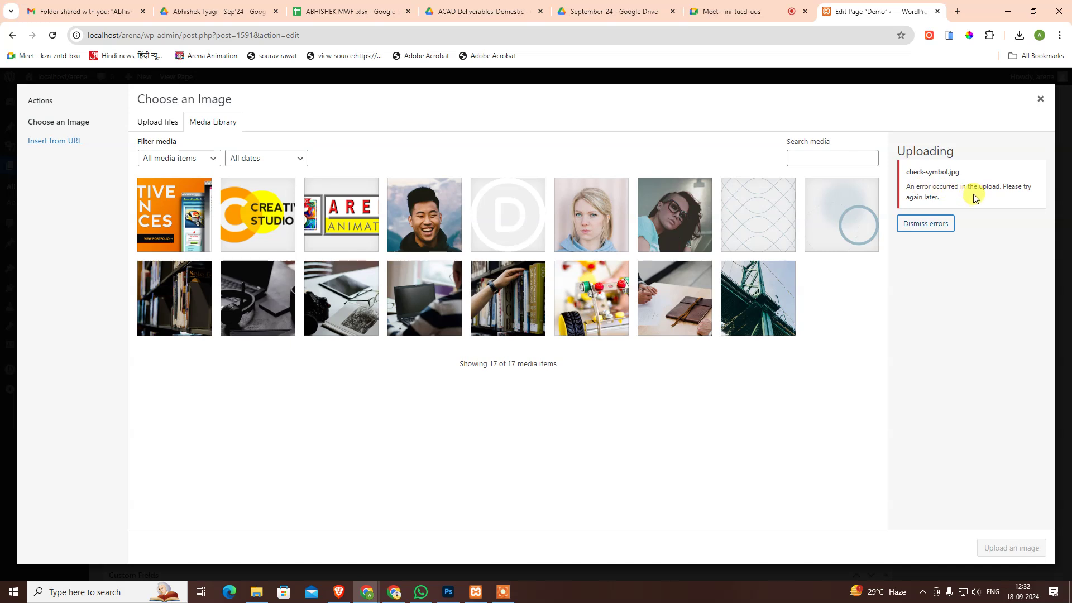
- Dismiss the upload error and retry uploading check-symbol through Select Files
click(931, 229)
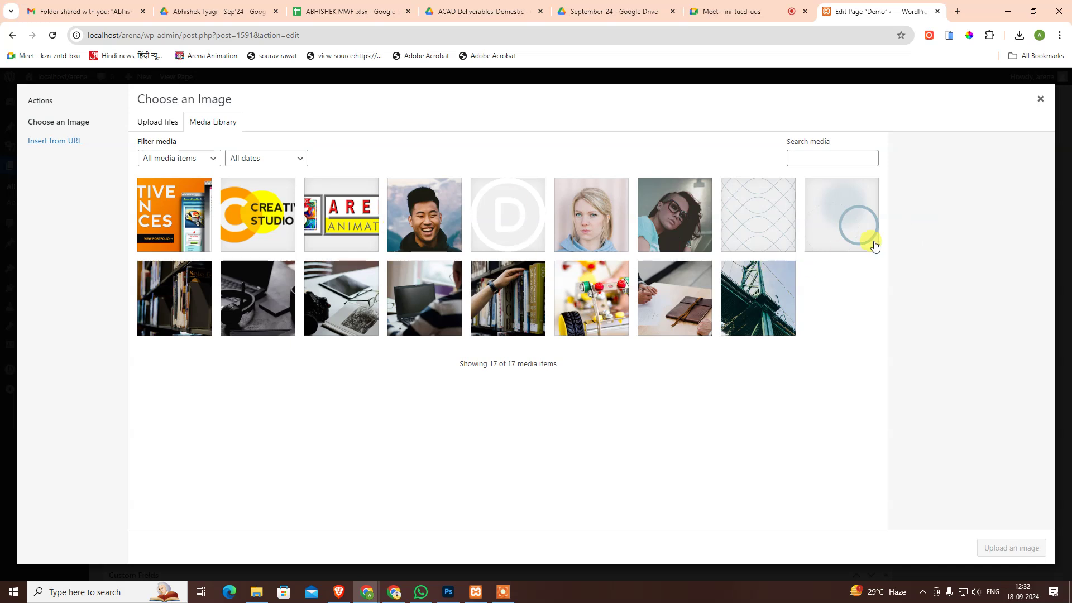
click(162, 122)
click(591, 310)
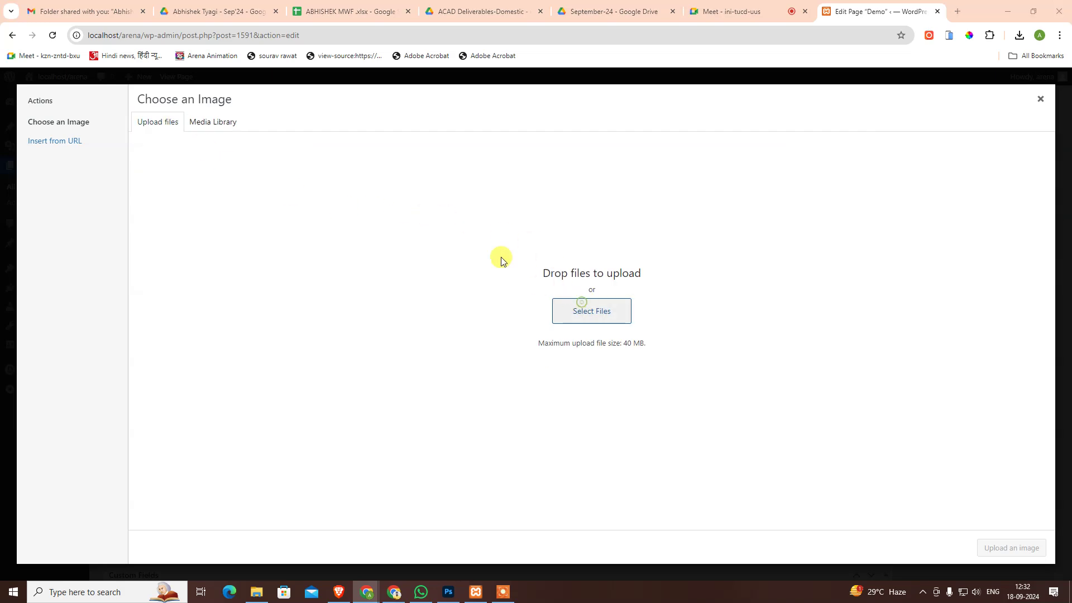
click(197, 106)
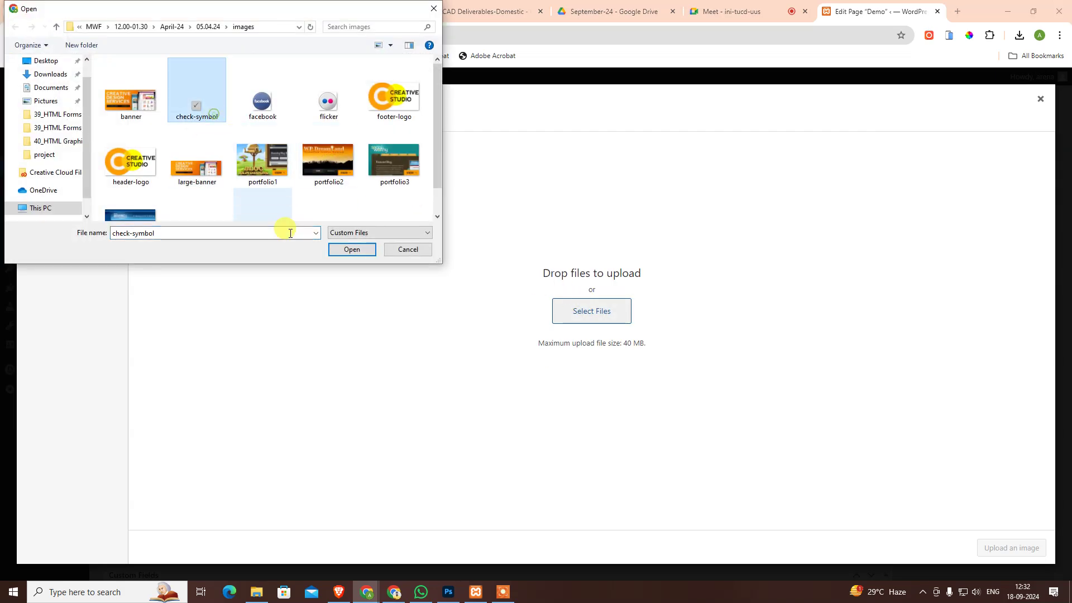
click(335, 249)
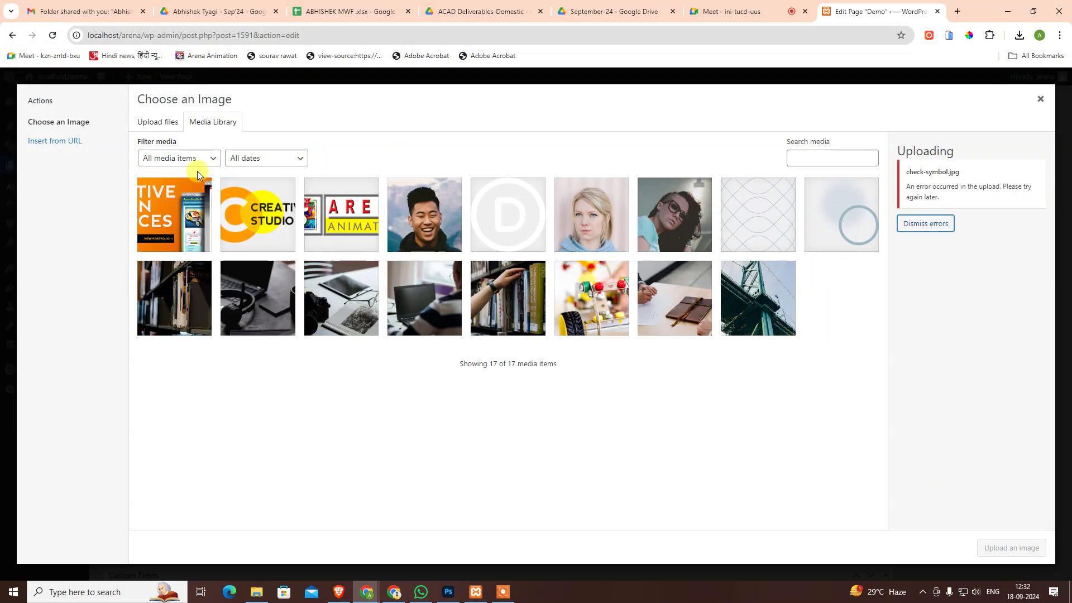
click(153, 123)
- Open the 03.04.24 images folder of the second check-symbol result and select its path
key(alt+Tab)
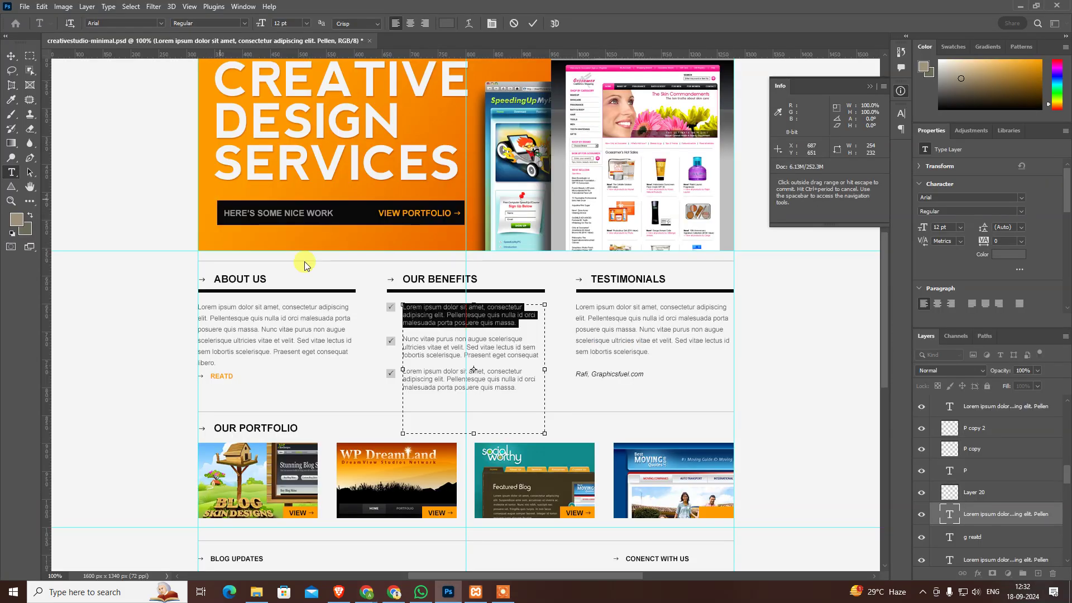
click(256, 592)
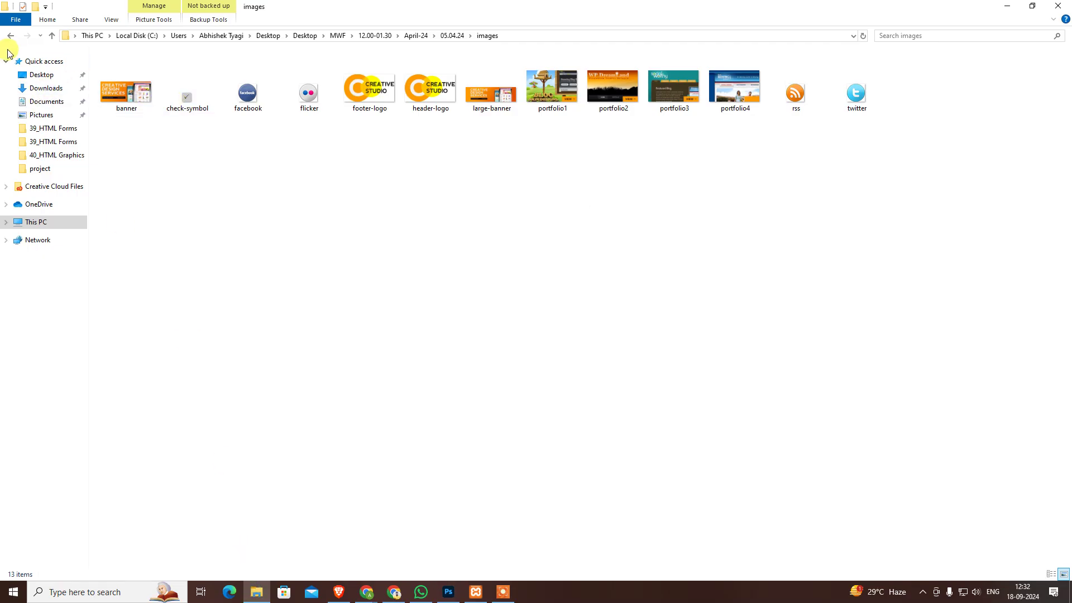
click(9, 39)
right_click(179, 88)
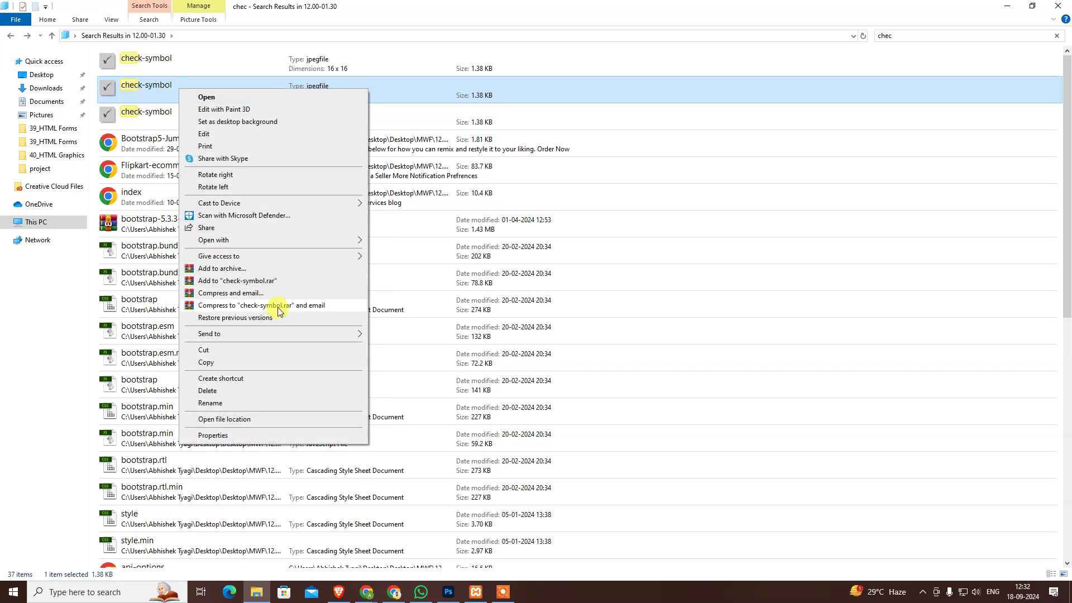
click(269, 420)
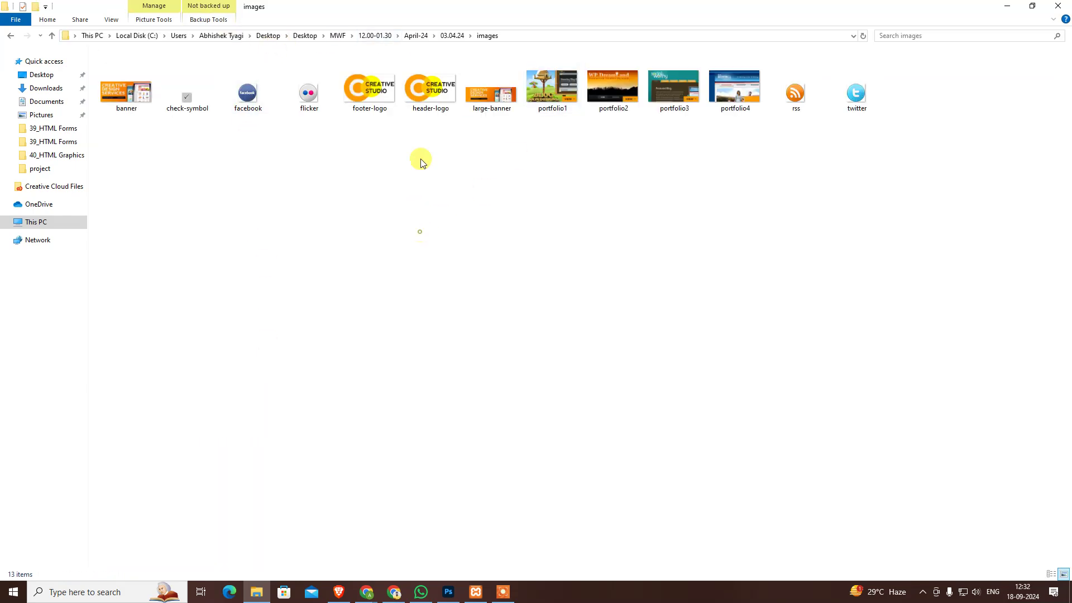
click(548, 34)
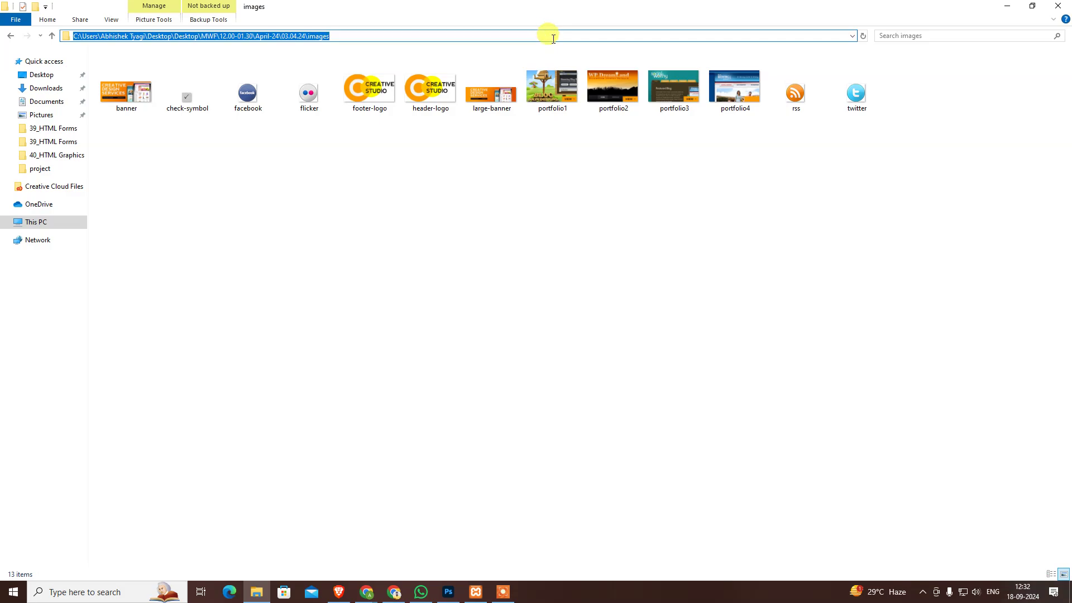
key(alt+Tab)
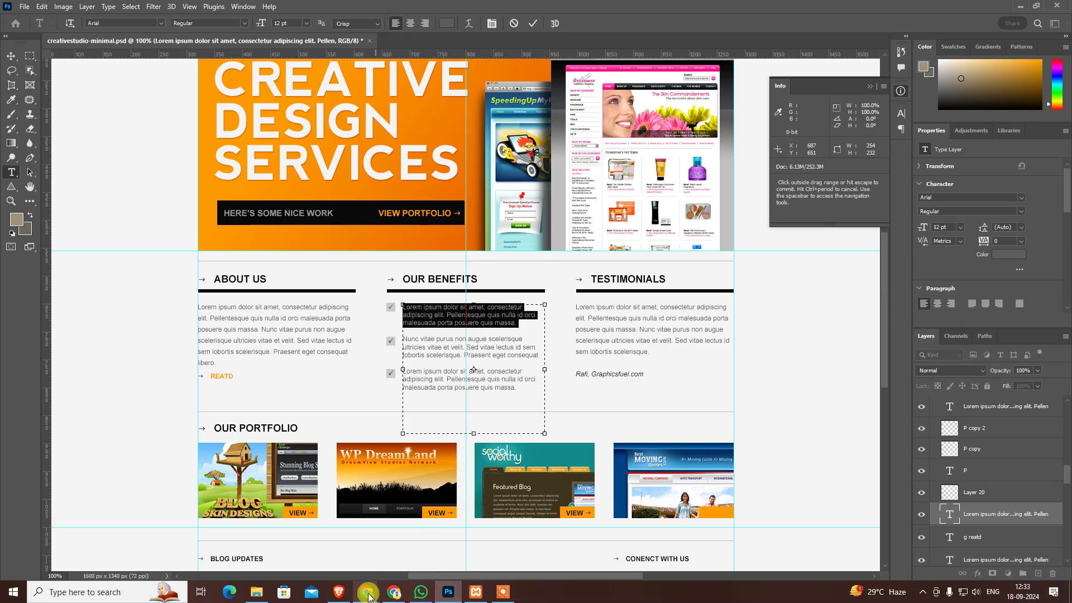
- Retry uploading check-symbol from the images folder, hitting the expired-session login prompt
mouse_move(367, 592)
click(316, 556)
click(609, 312)
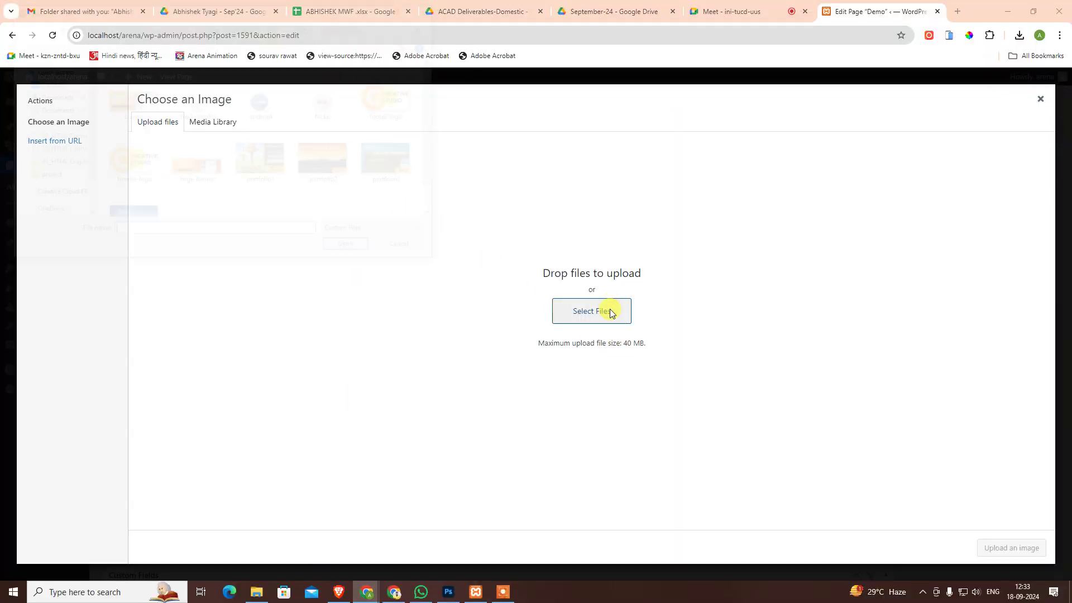
key(Return)
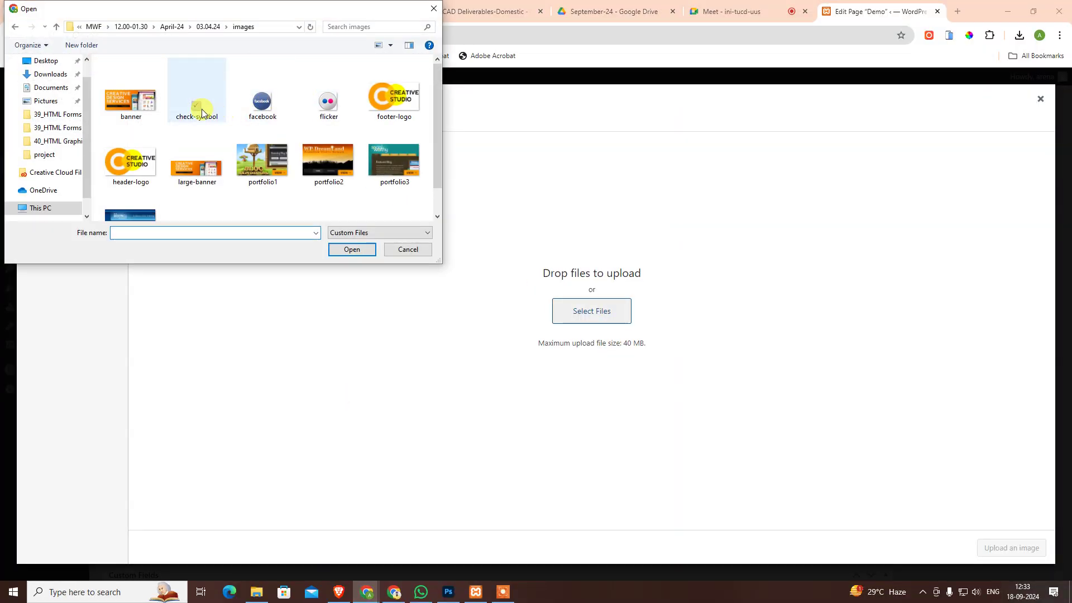
double_click(197, 105)
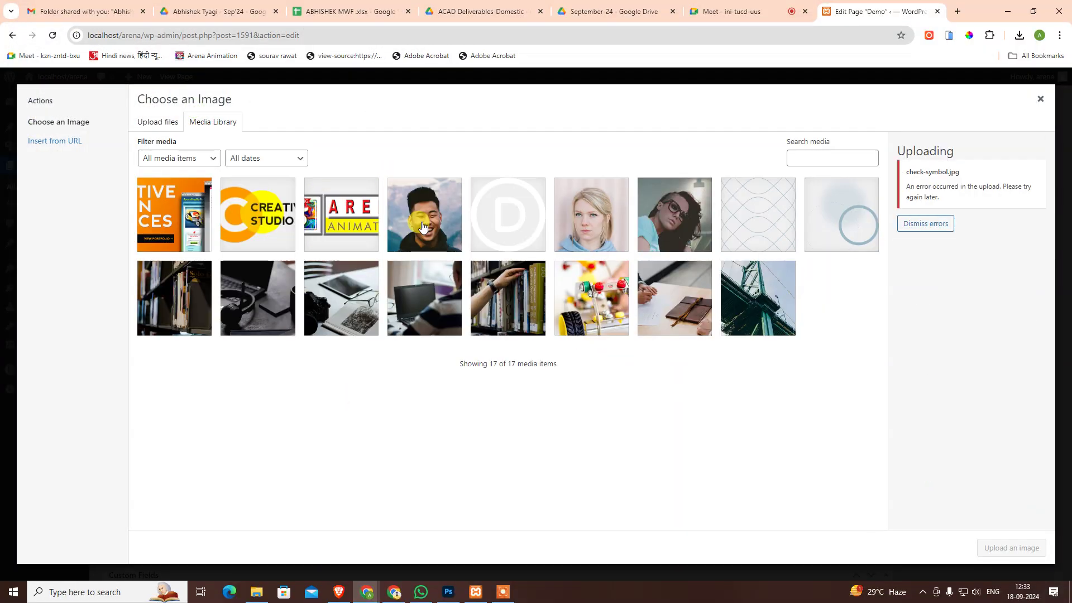
click(157, 122)
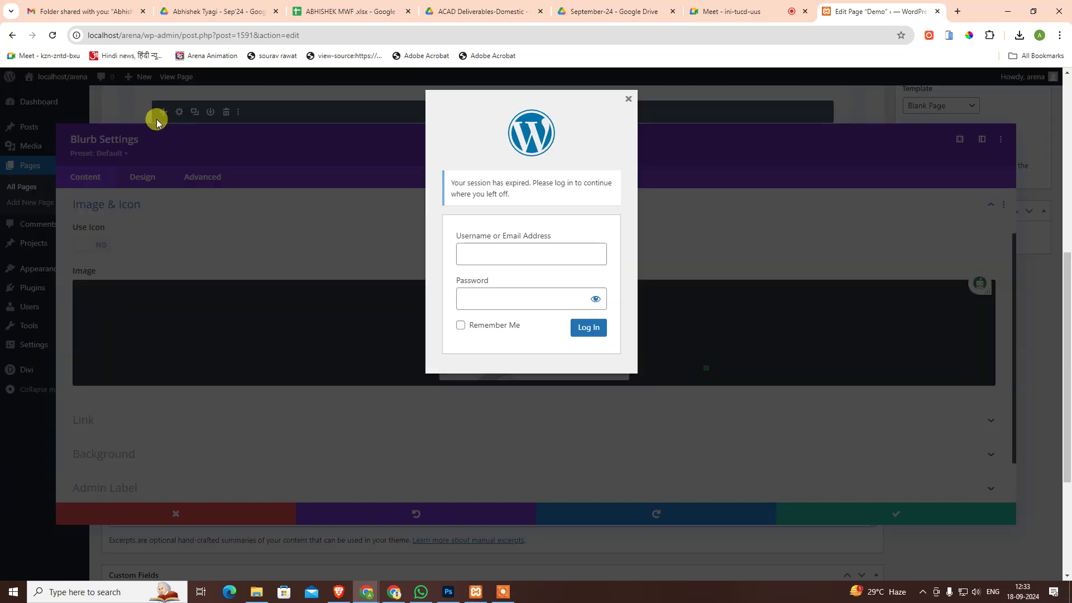
click(557, 256)
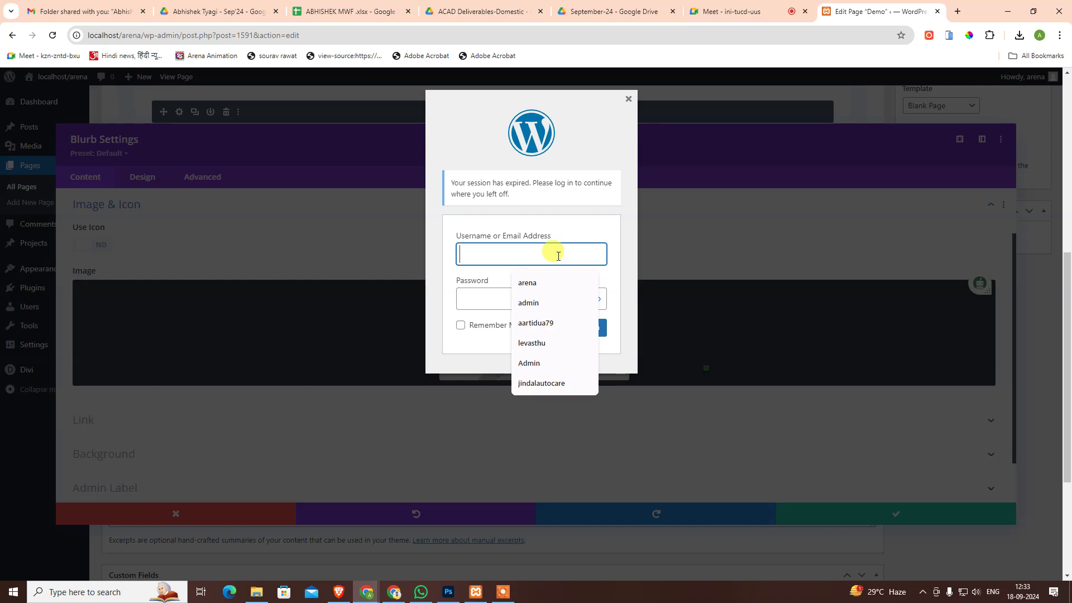
- Search Windows for Notepad ('notep') to look up the login details
click(448, 591)
key(Escape)
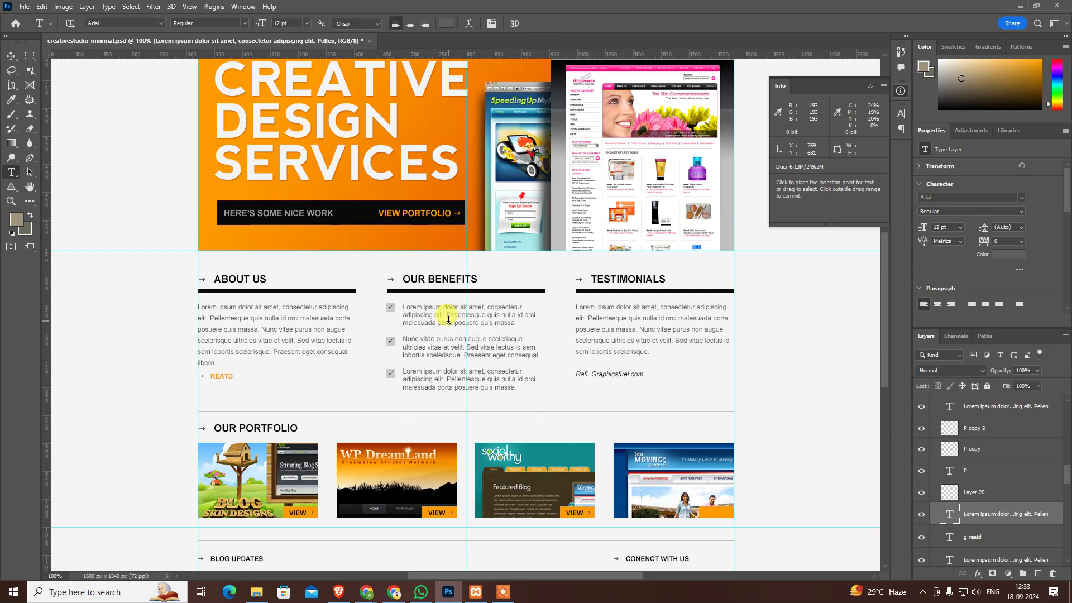
key(alt+Tab)
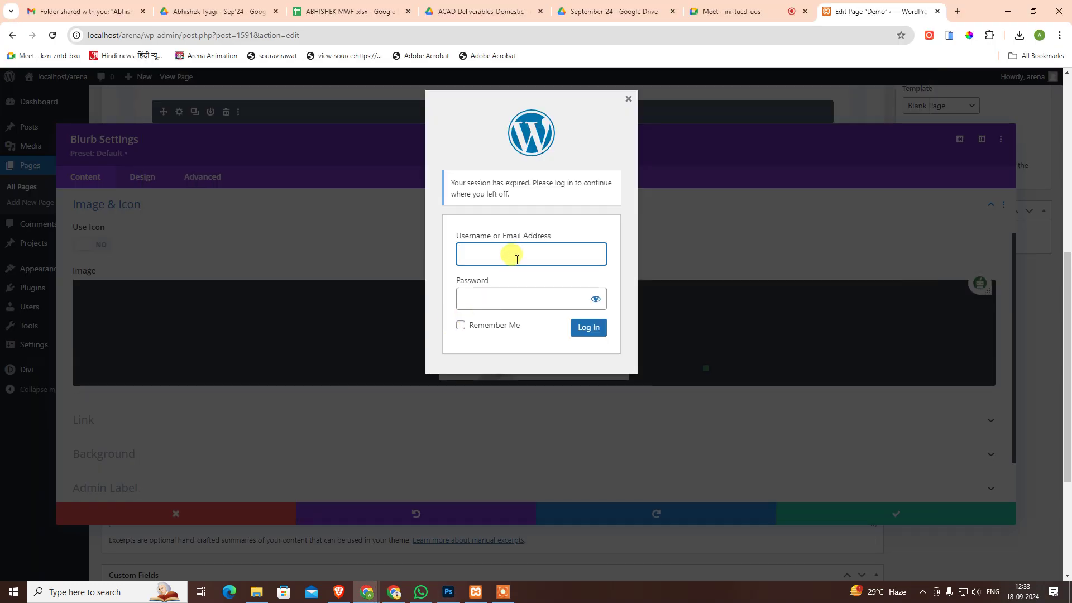
key(super)
text(notep)
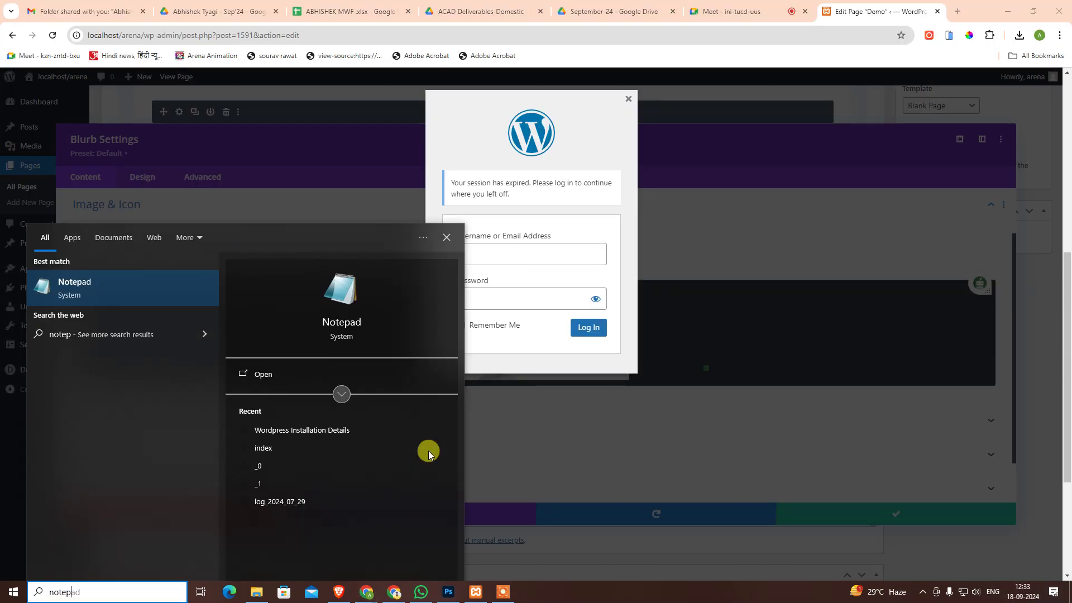
- Copy the localhost/arena password from the 'Wordpress Installation Details' file in Notepad
click(322, 430)
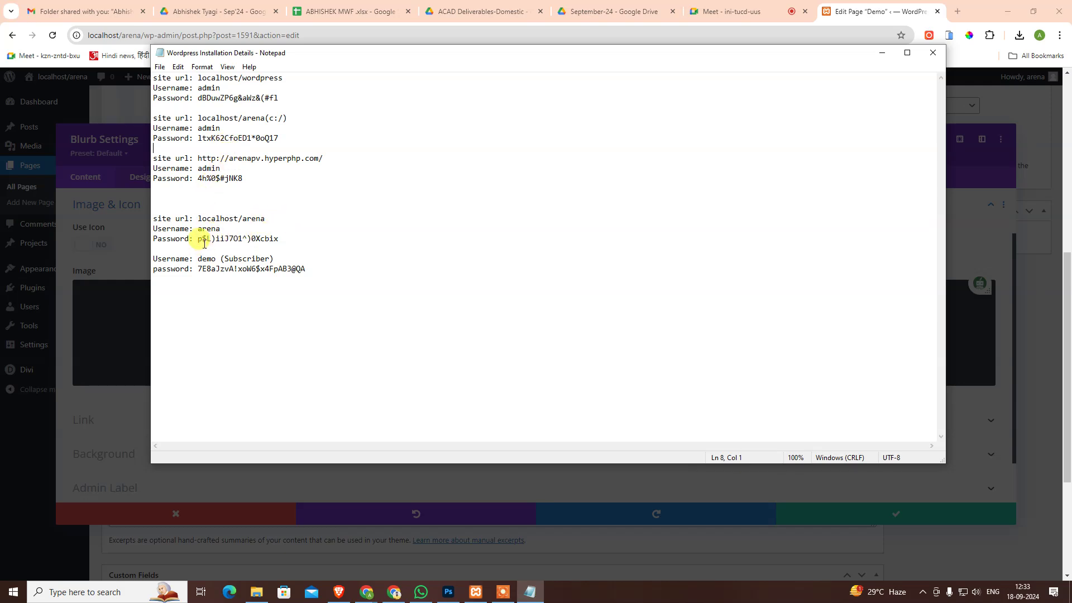
drag(198, 240, 292, 240)
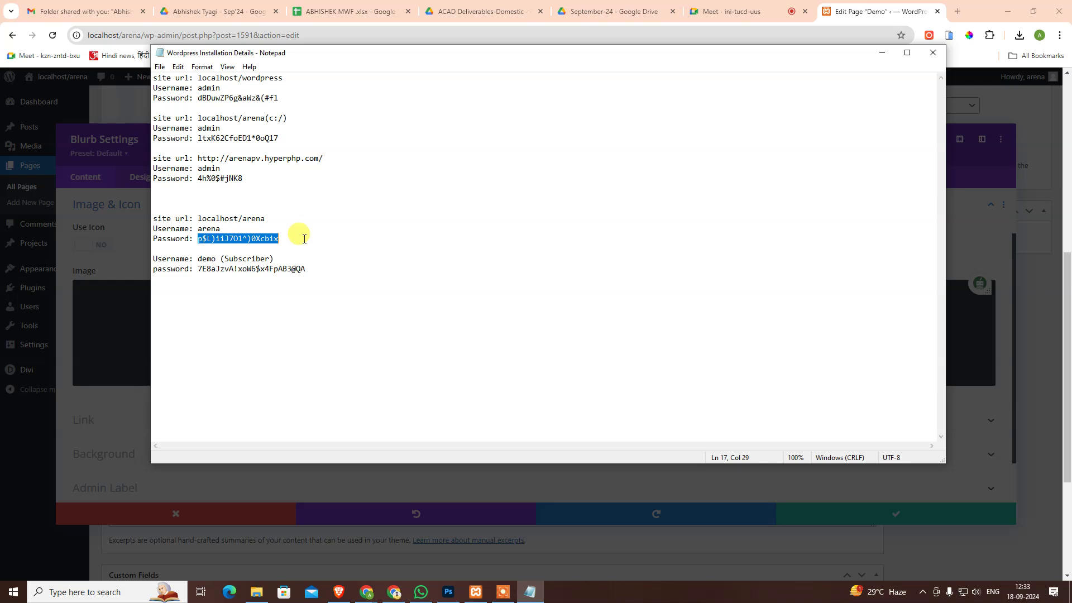
key(ctrl+c)
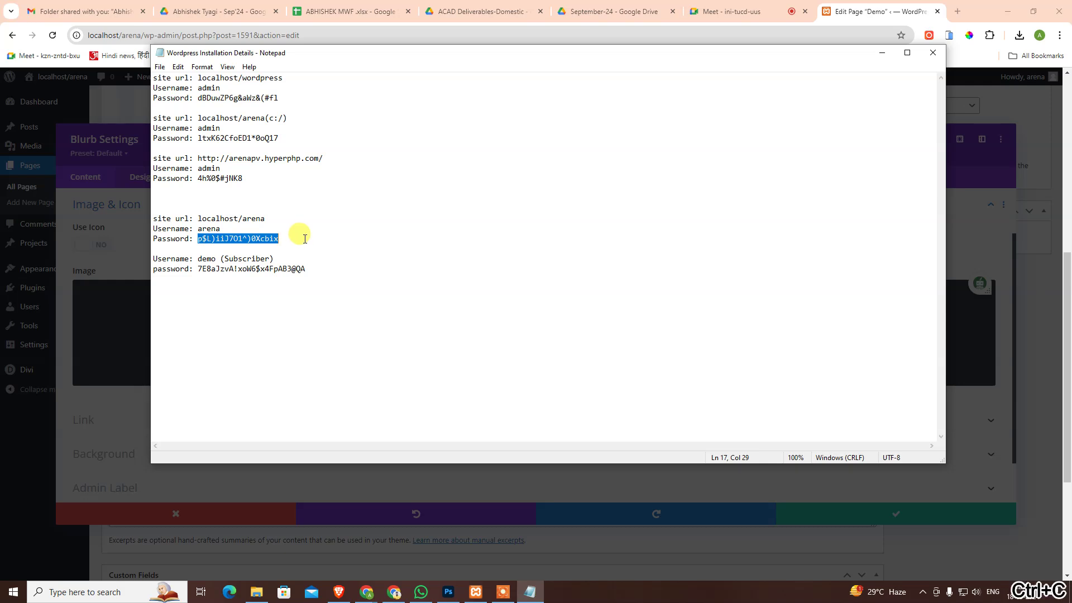
key(alt+Tab)
- Log back into WordPress with the pasted password and the corrected username
click(481, 304)
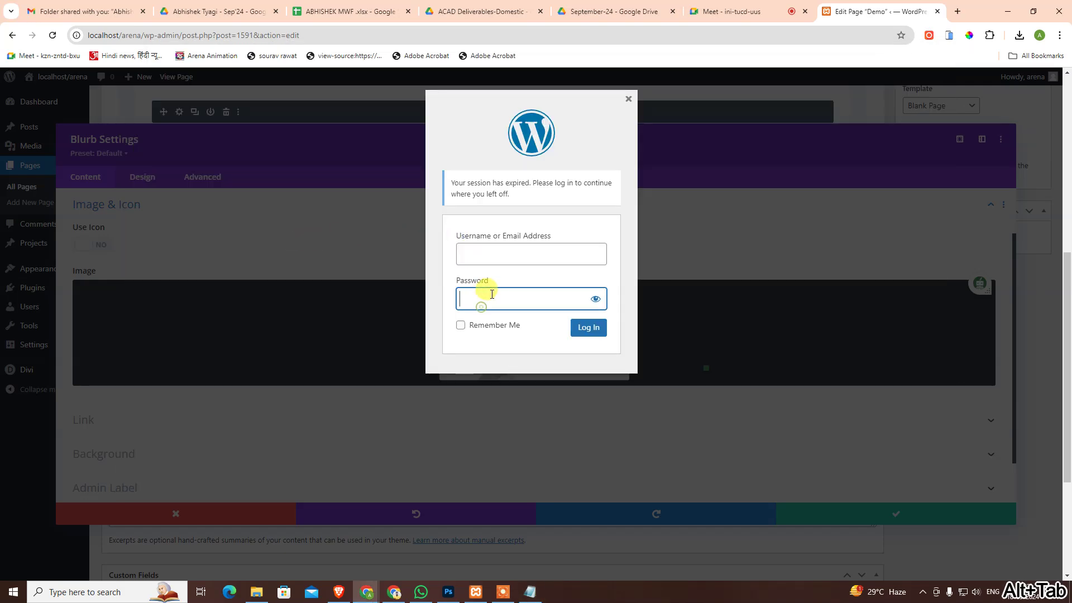
key(ctrl+v)
click(494, 257)
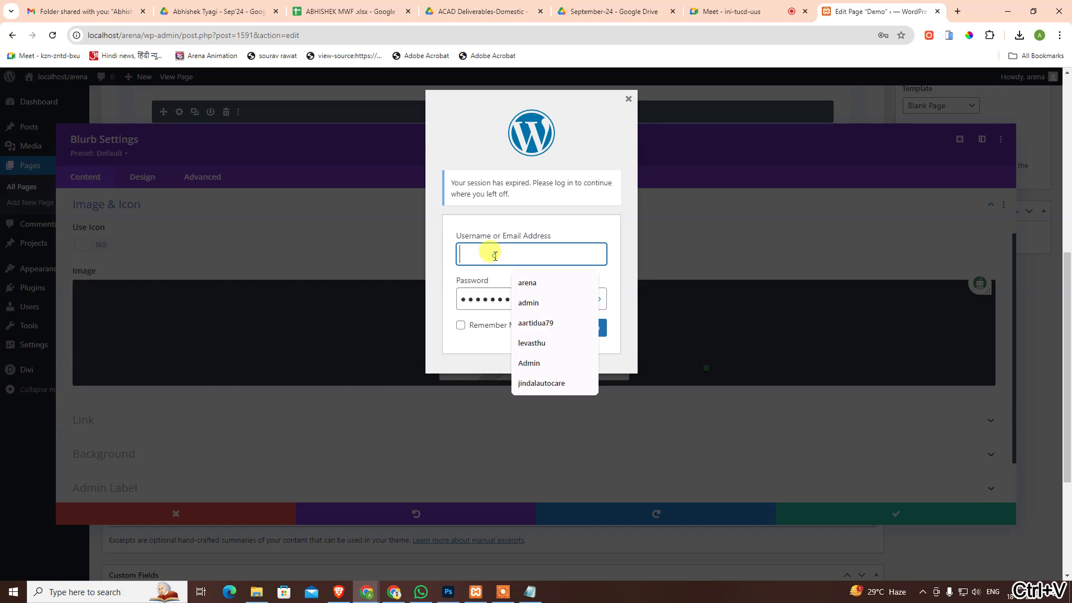
text(arna)
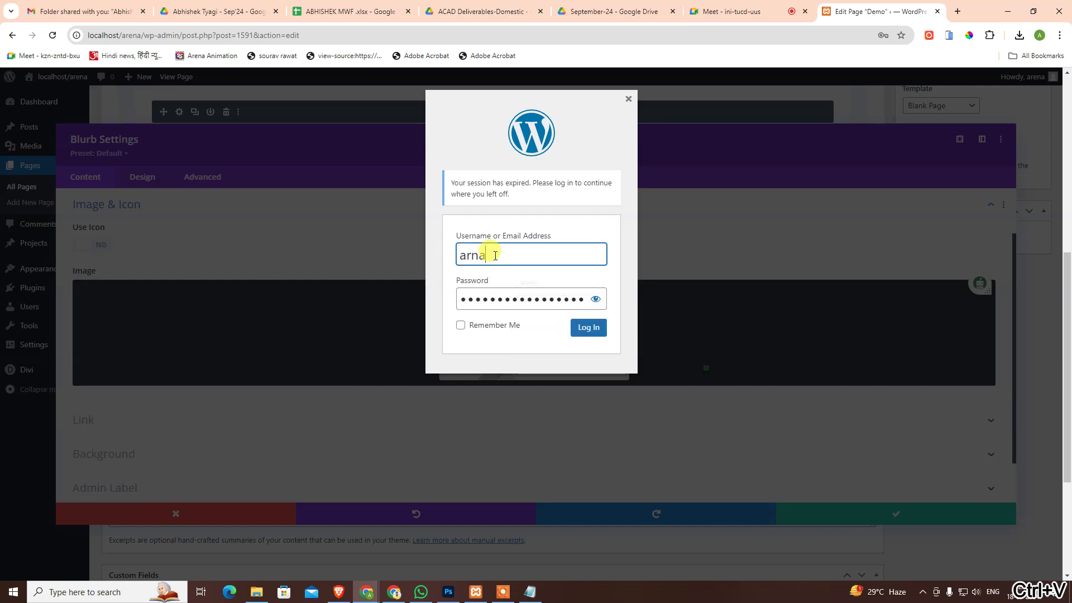
click(471, 255)
text(e)
click(590, 327)
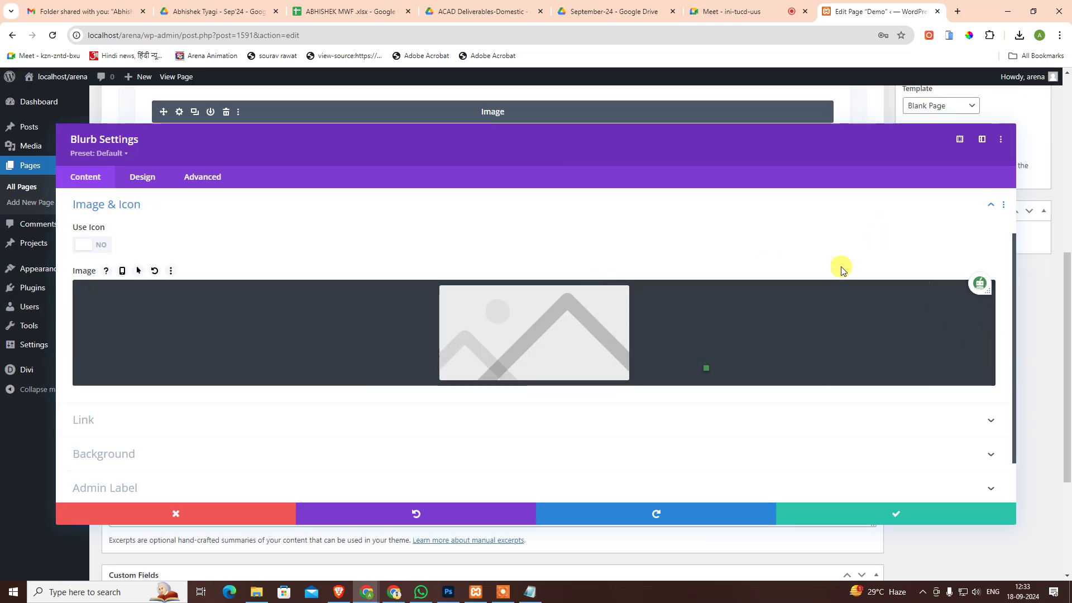
mouse_move(534, 333)
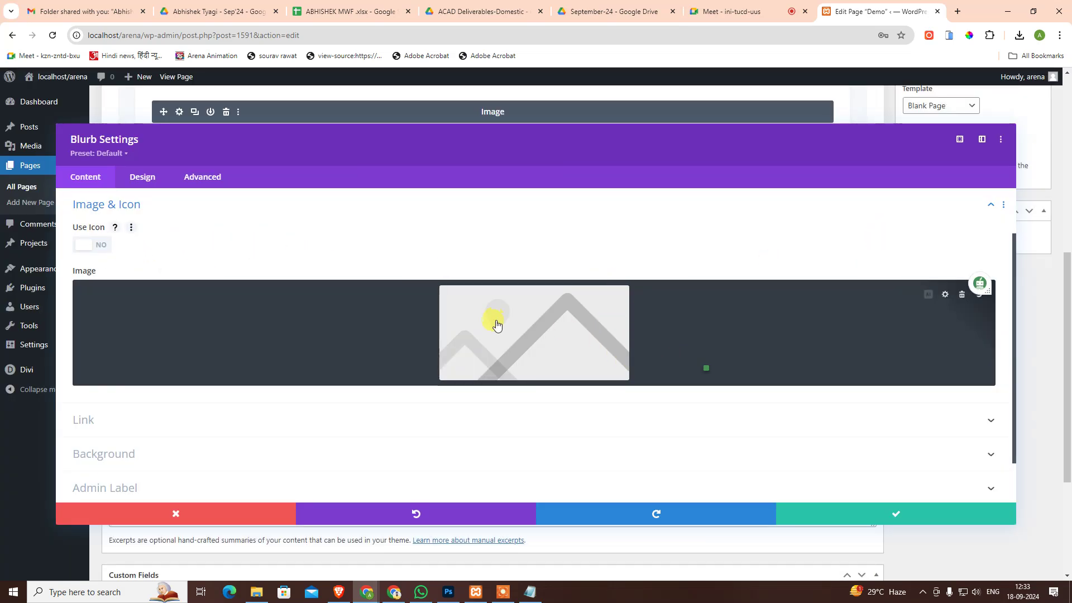
- Retry uploading check-symbol as the blurb image, then close the Choose an Image modal
click(634, 323)
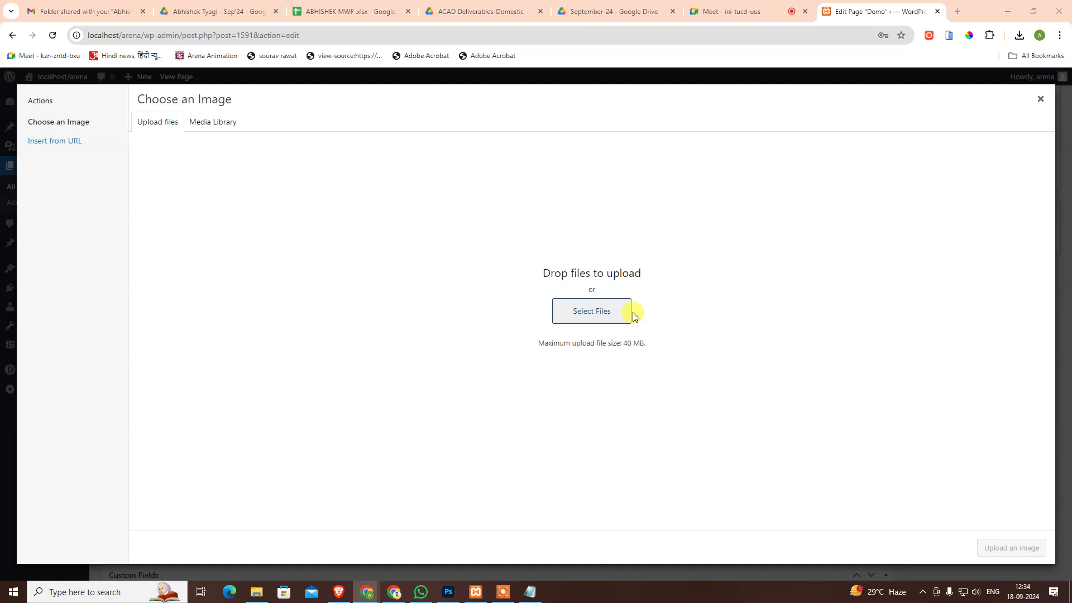
click(634, 317)
double_click(196, 108)
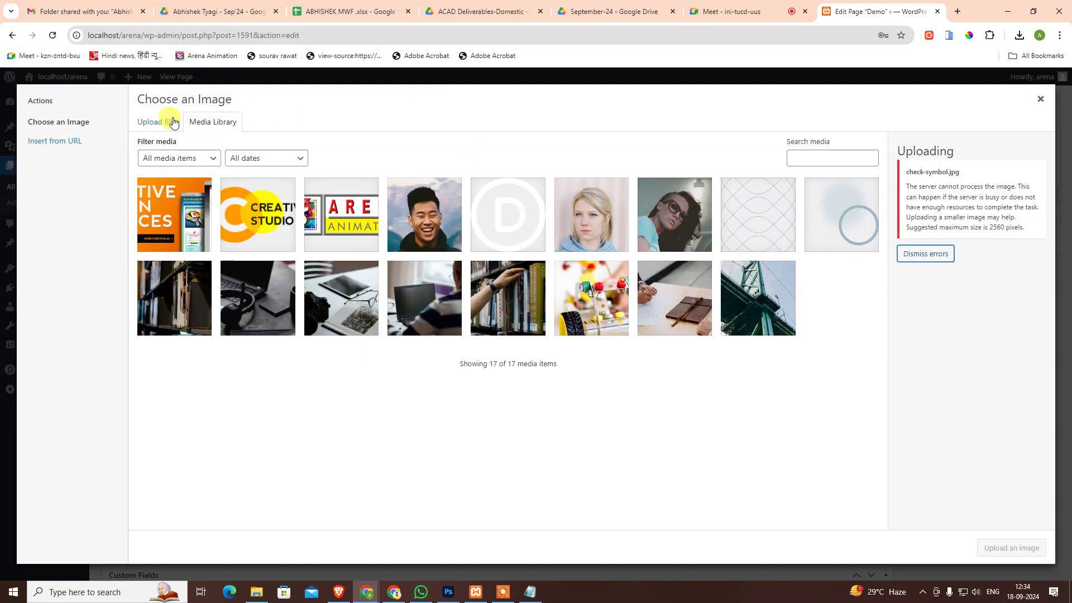
click(174, 123)
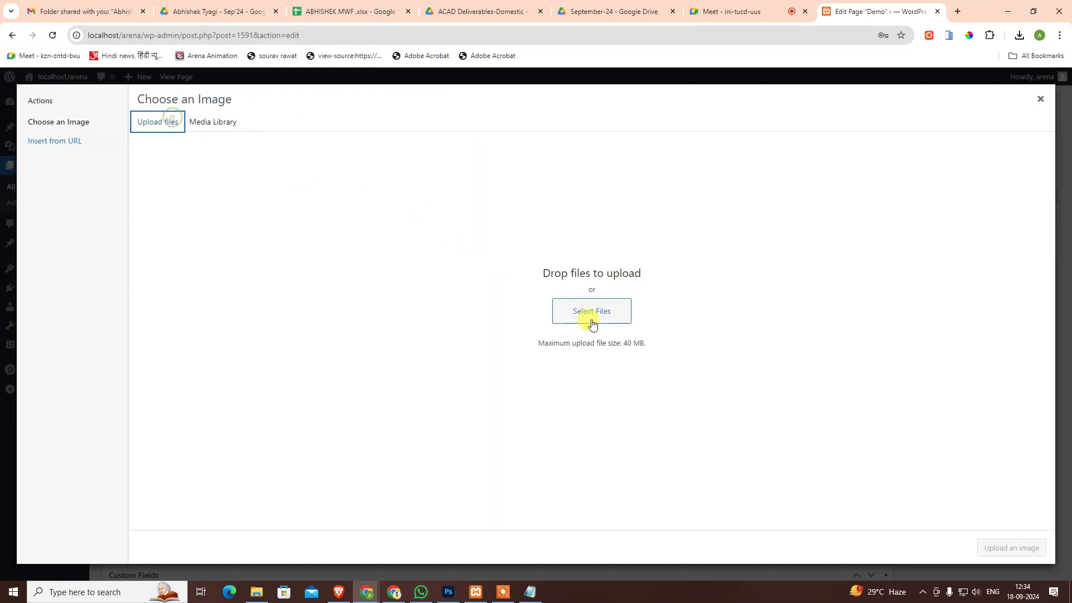
click(1040, 99)
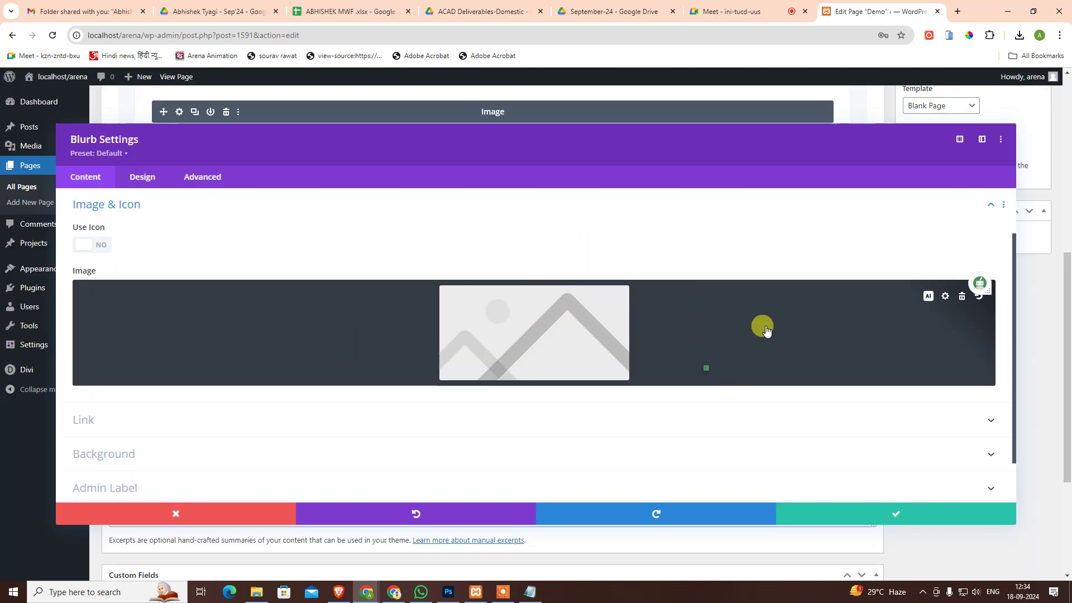
- Switch the blurb to Use Icon and search the icon library for 'check'
click(89, 243)
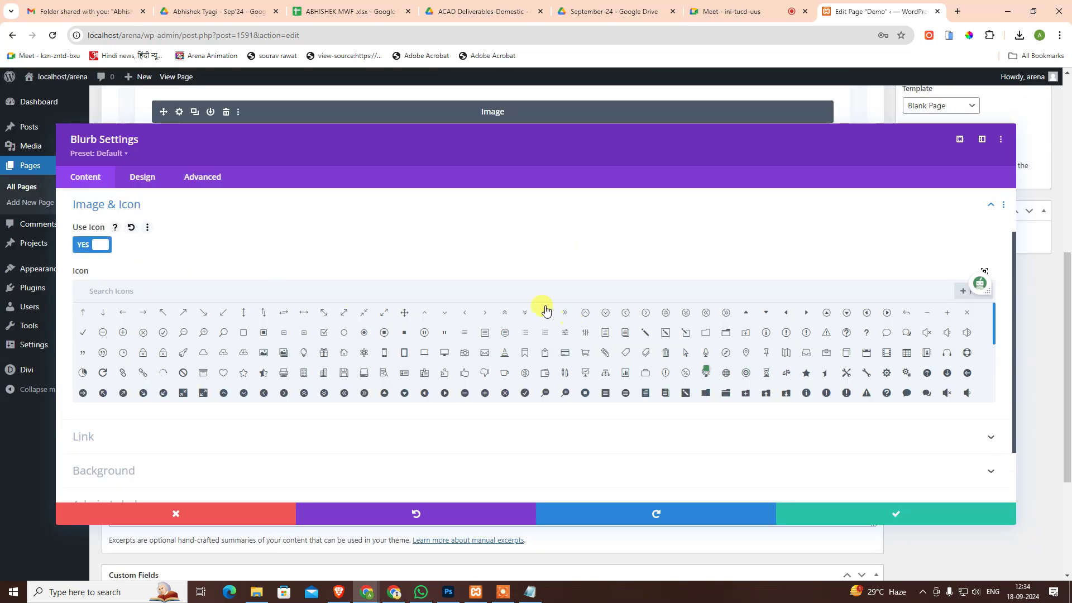
click(282, 288)
text(chcek)
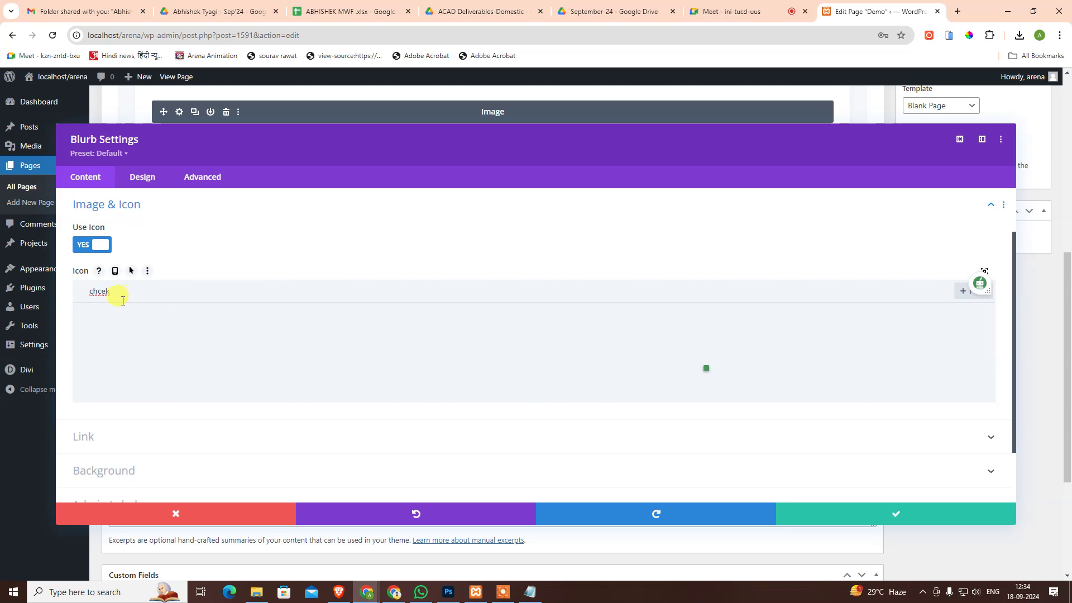
double_click(123, 292)
text(chce)
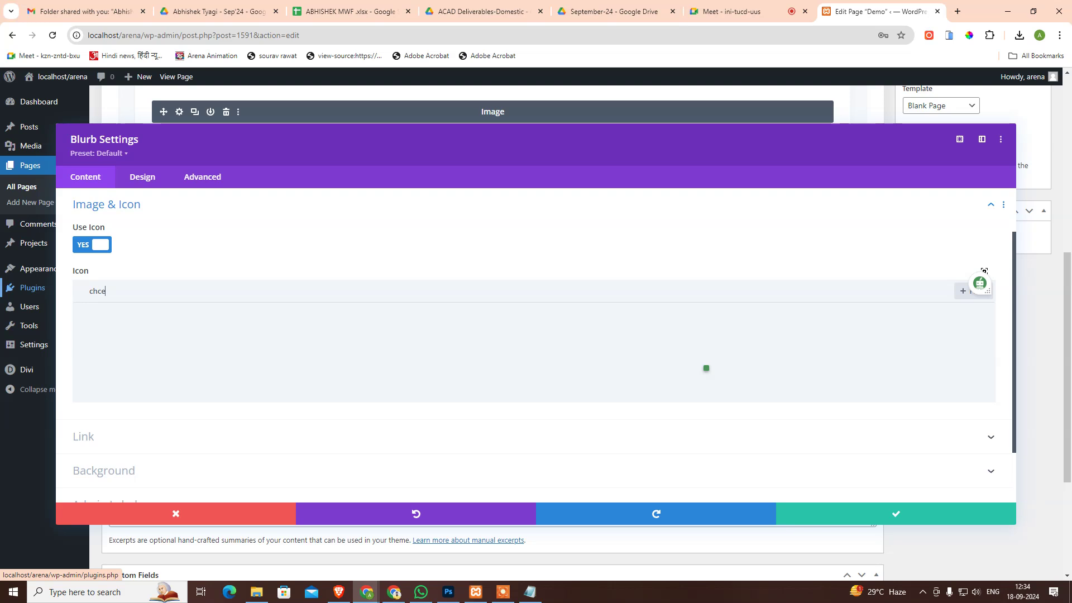
key(BackSpace)
key(BackSpace)
text(eck)
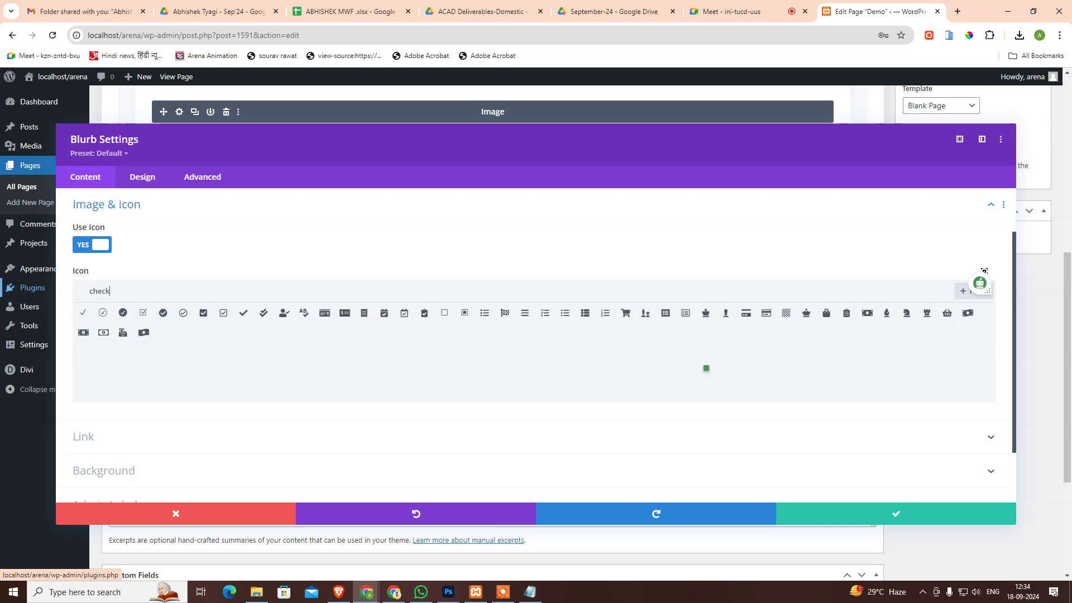
mouse_move(80, 270)
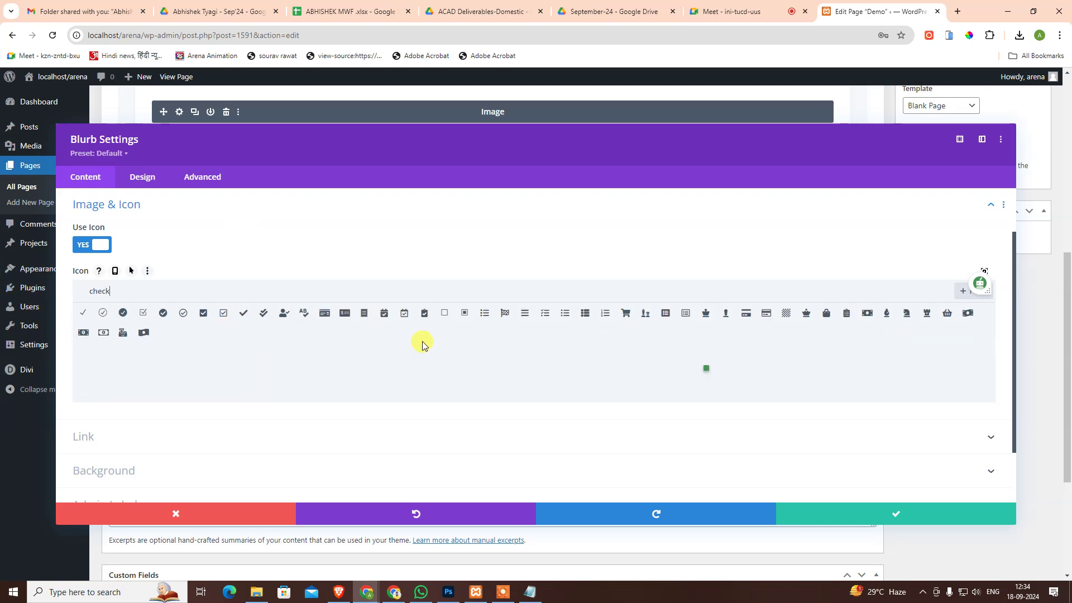
key(alt+Tab)
key(alt+Tab)
- Choose the plain check-mark icon after comparing with the Photoshop design, then save the blurb
click(222, 313)
click(448, 592)
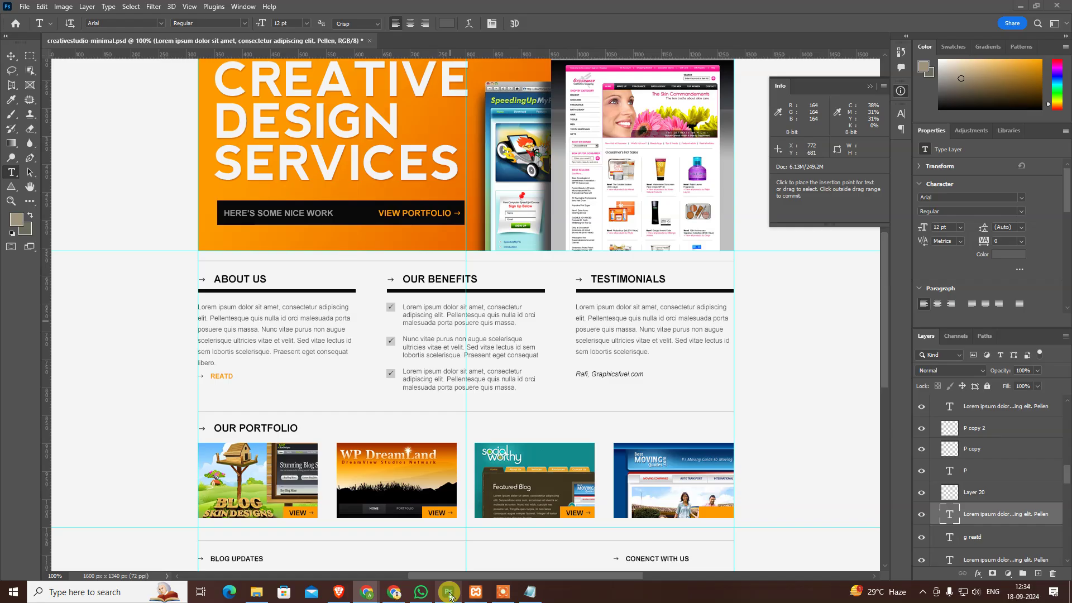
key(alt+Tab)
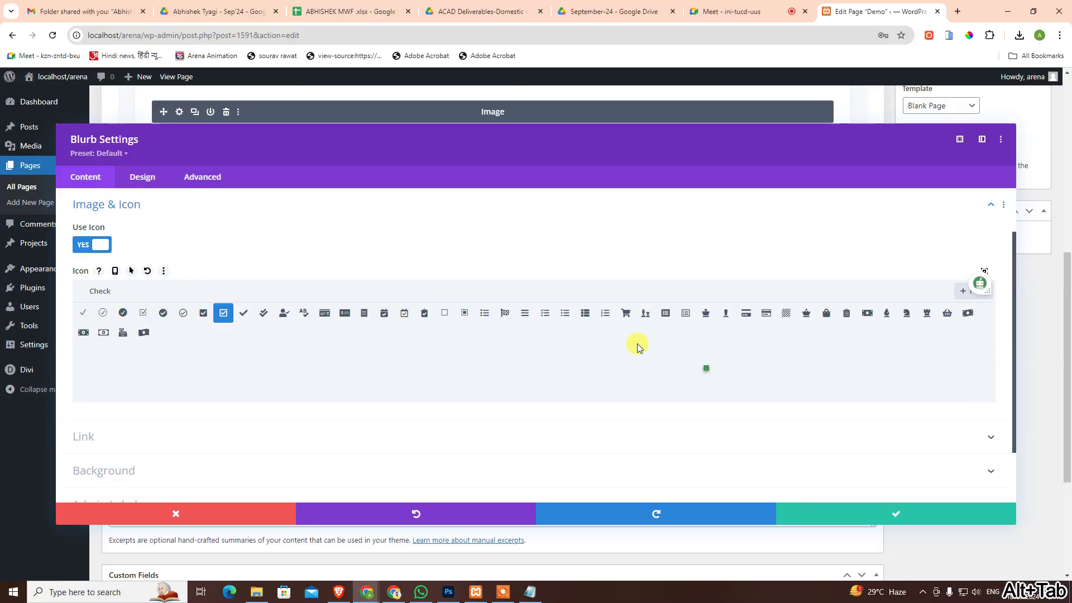
click(83, 313)
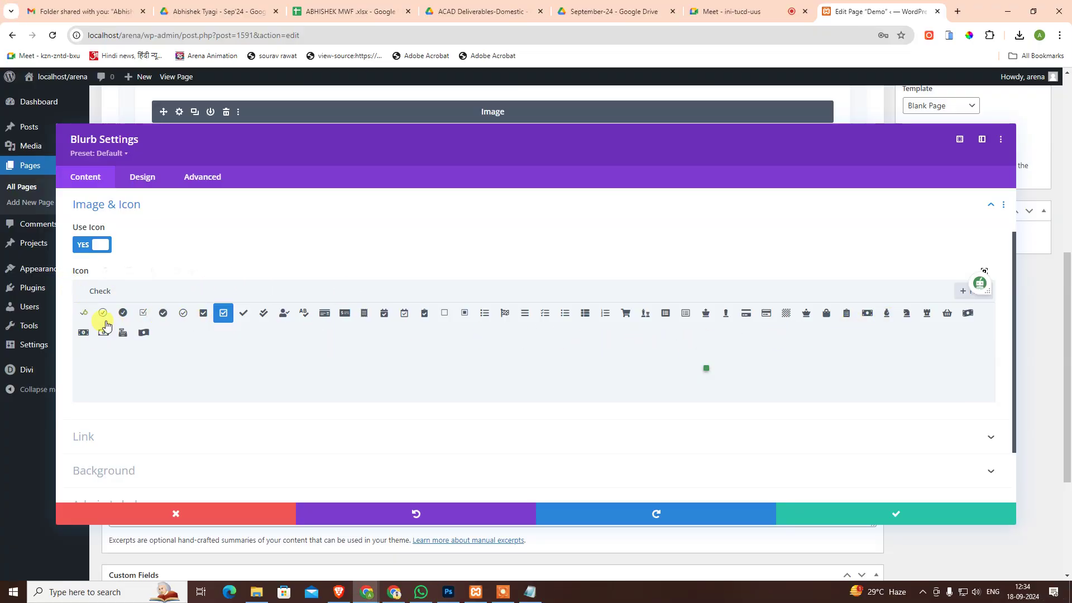
click(951, 514)
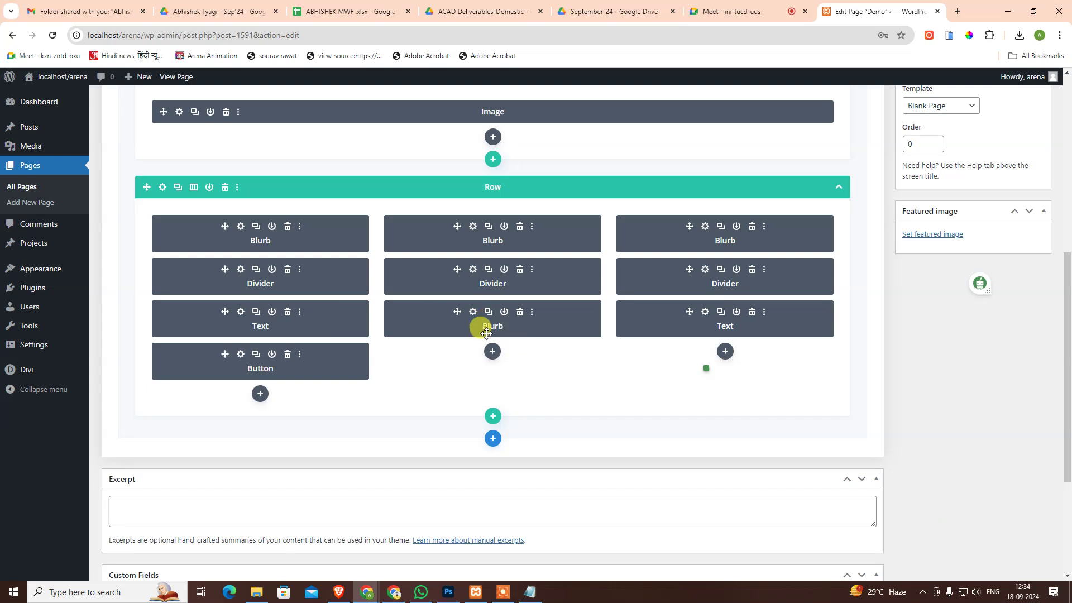
- Set the middle-column Blurb's Image/Icon Placement to Left under Design > Image & Icon and apply
click(472, 311)
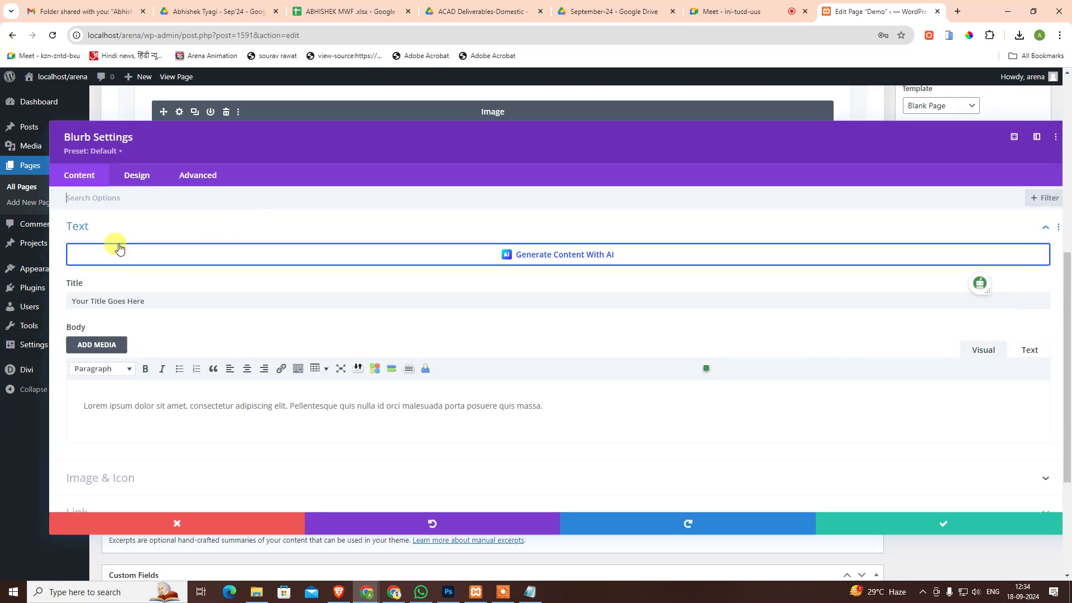
click(137, 176)
click(155, 224)
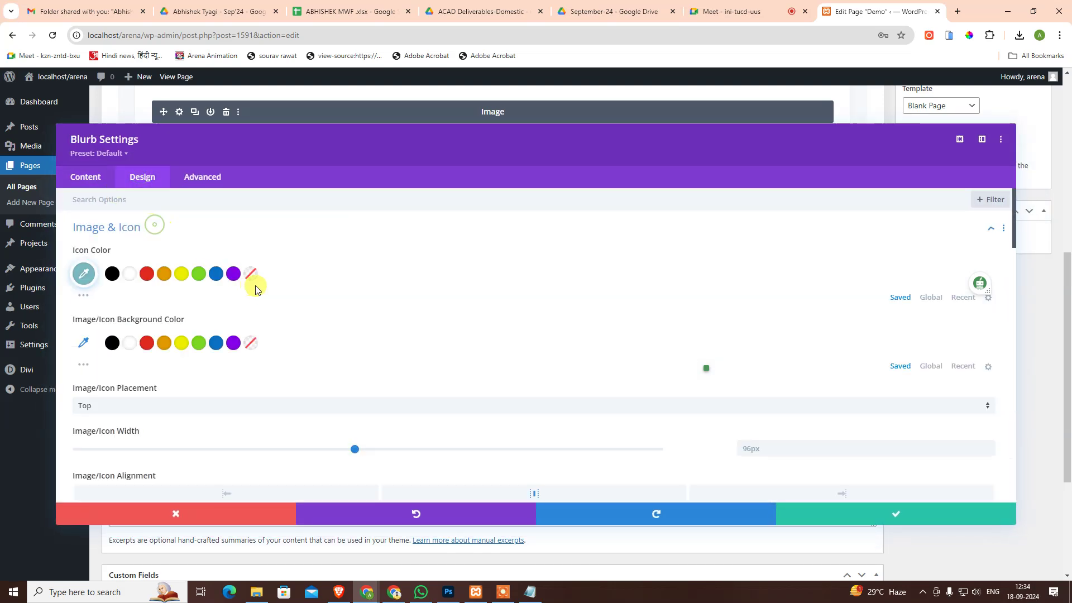
click(194, 408)
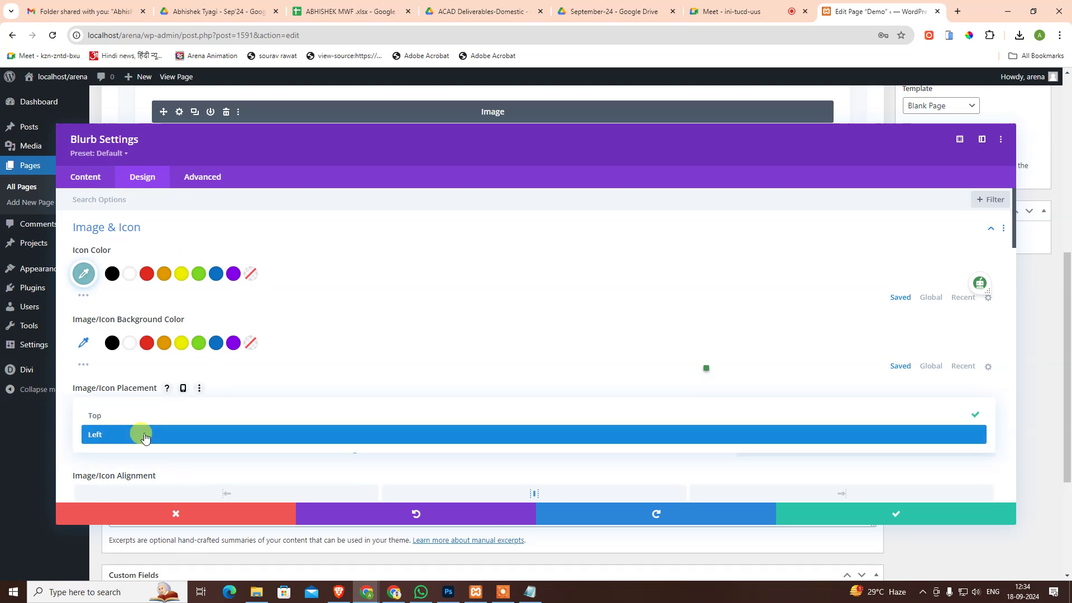
click(142, 433)
scroll(399, 367, down, 1)
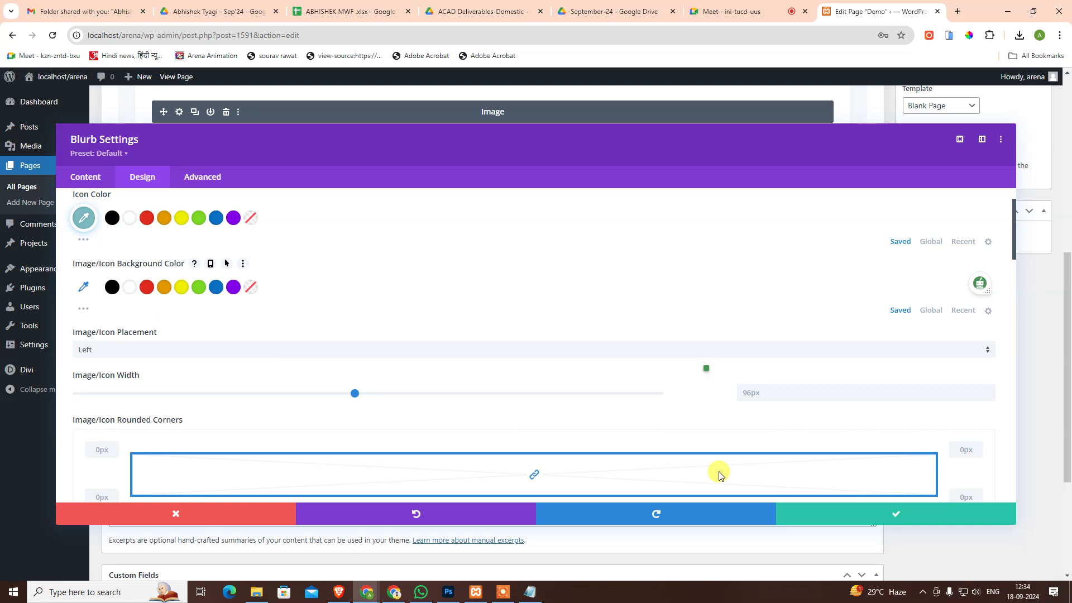
click(808, 512)
- Save the Demo page with Ctrl+S, then reload the editor after the failed save
scroll(781, 226, up, 2)
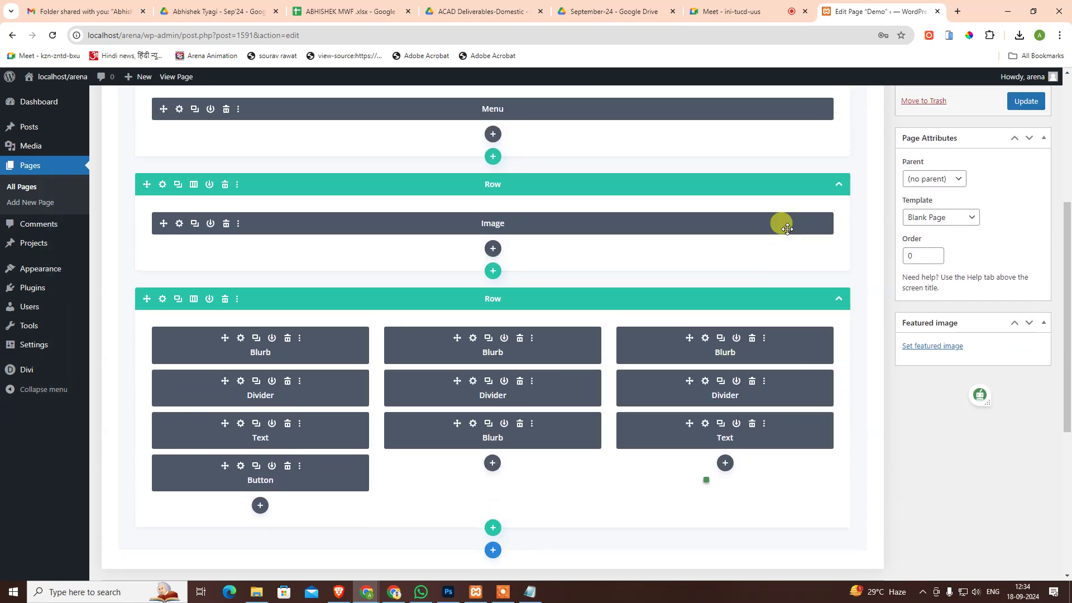
scroll(783, 230, up, 5)
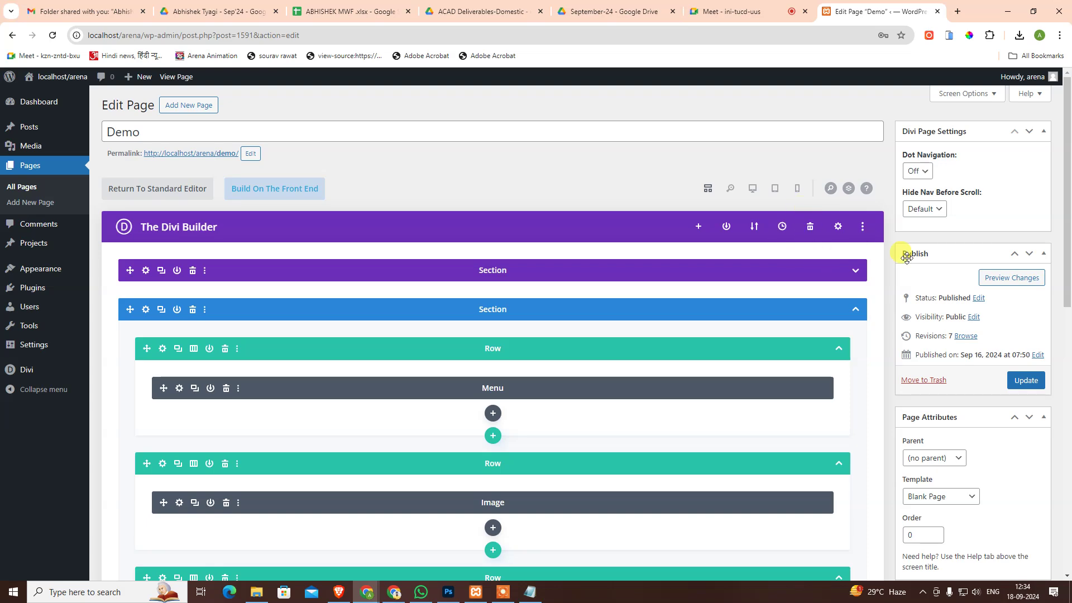
key(ctrl+s)
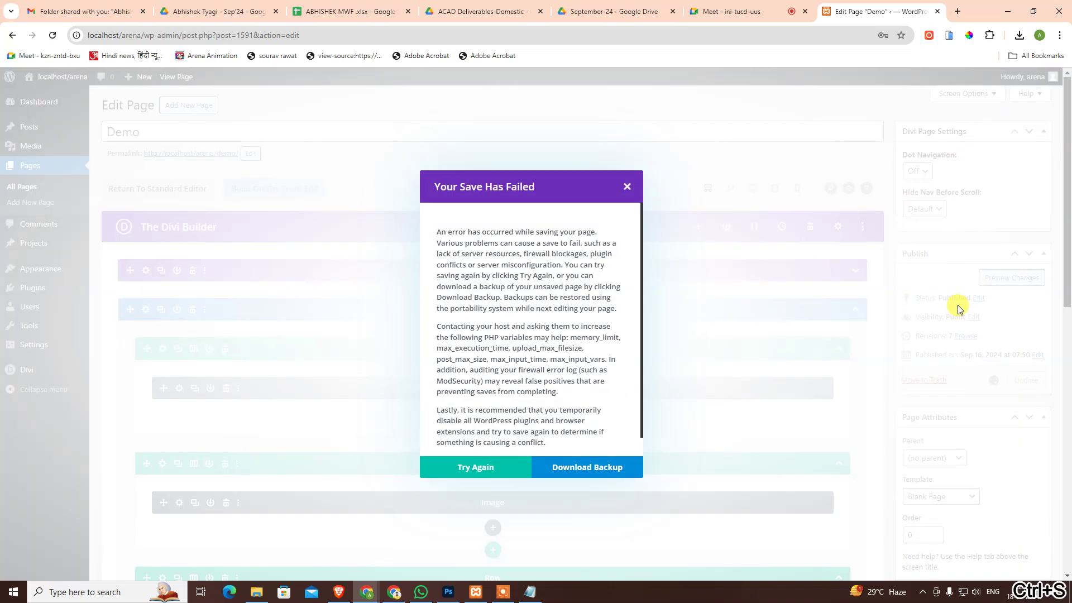
key(F5)
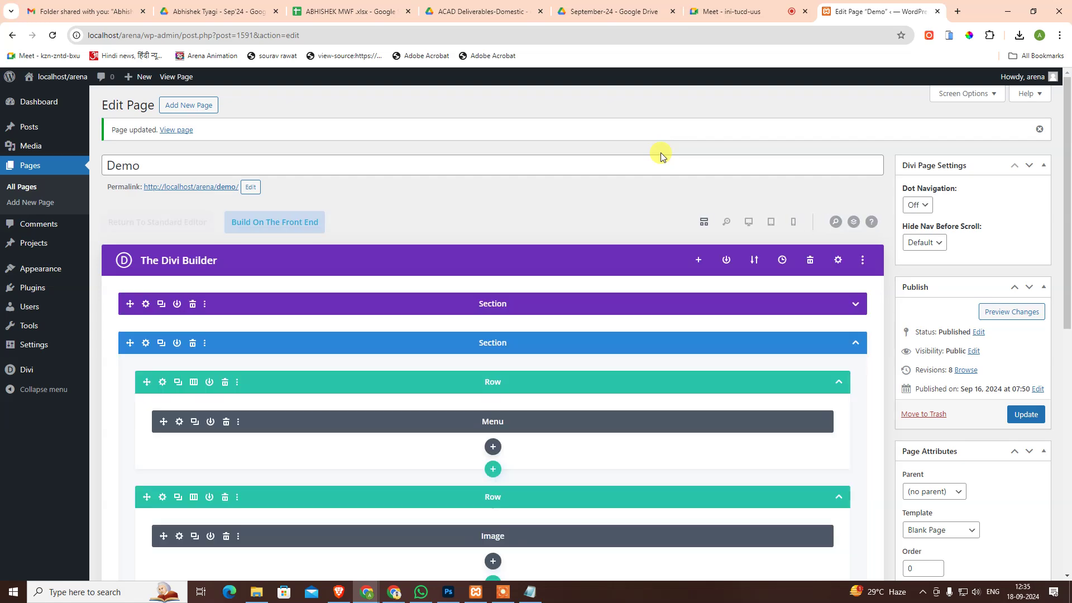
scroll(666, 322, down, 2)
scroll(681, 280, down, 5)
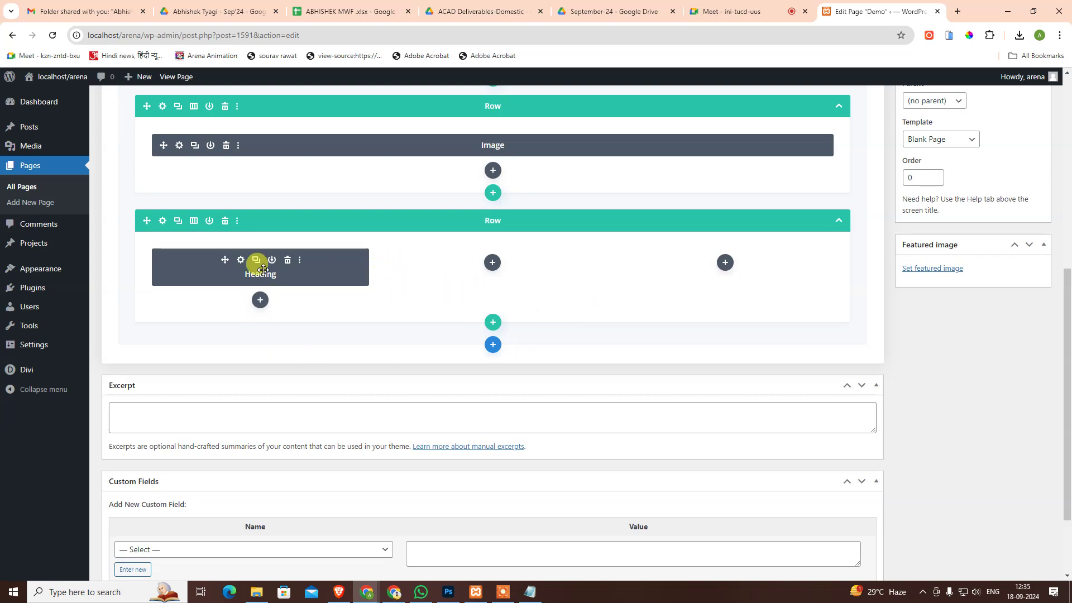
- Look over the builder rows, then switch to the Google Meet browser tab
scroll(424, 319, up, 1)
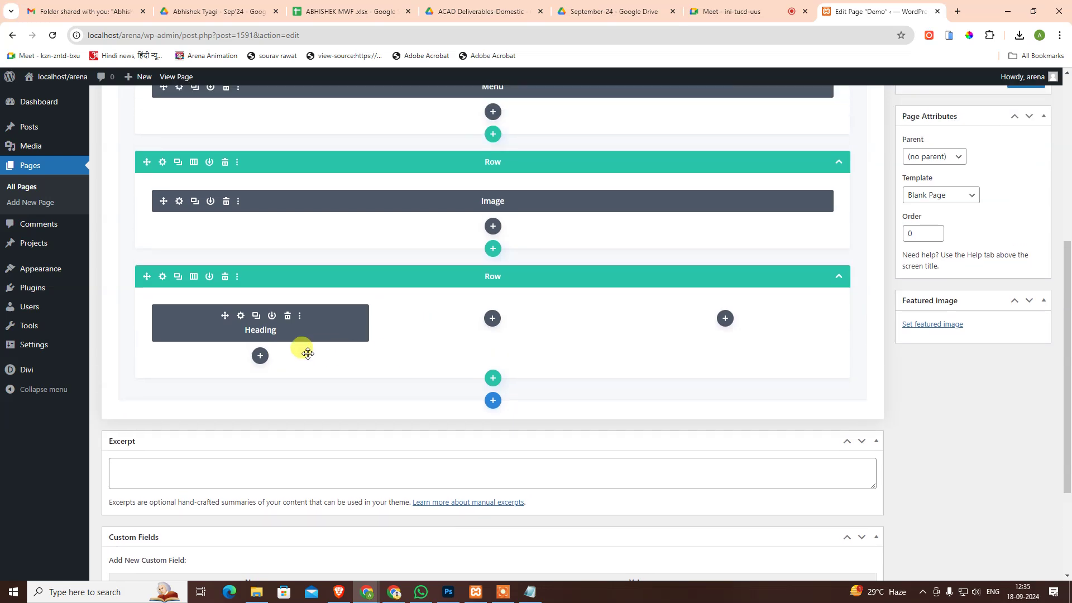
scroll(678, 341, up, 6)
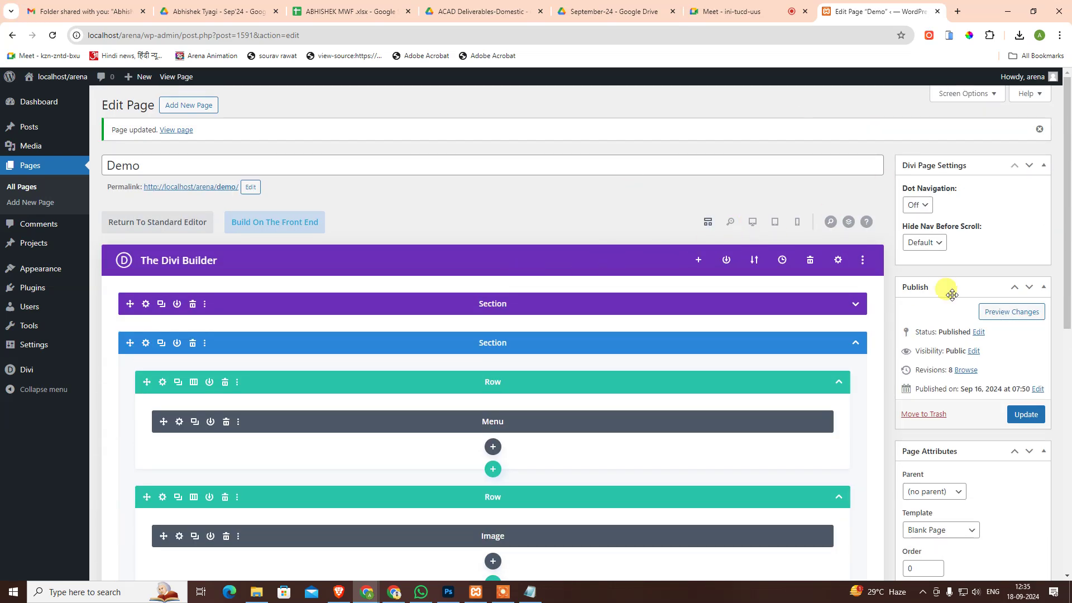
scroll(598, 335, down, 1)
scroll(598, 346, down, 1)
scroll(603, 349, down, 4)
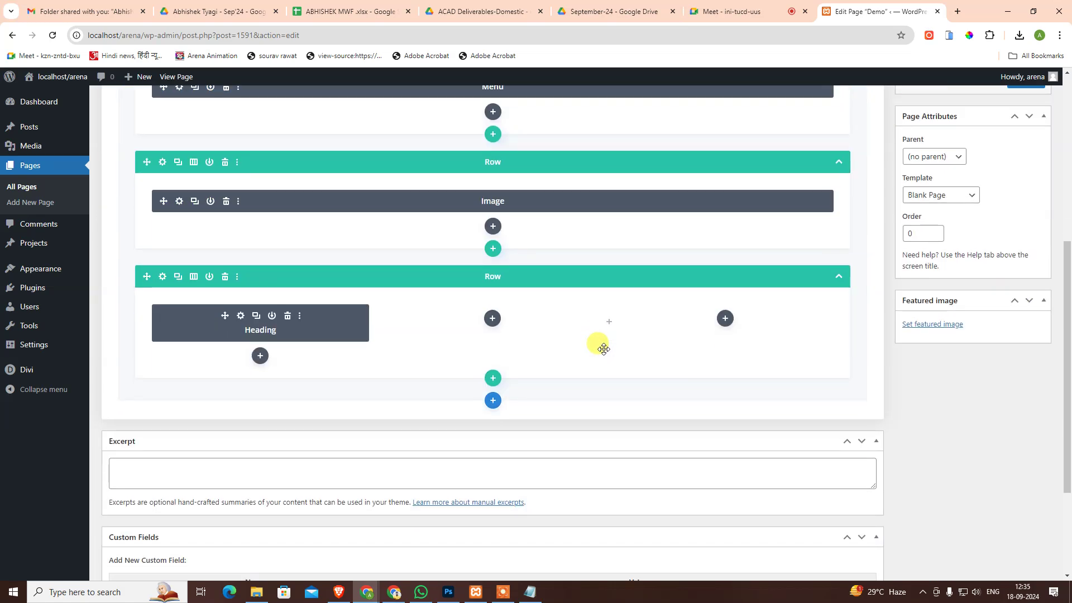
key(ctrl+shift+Tab)
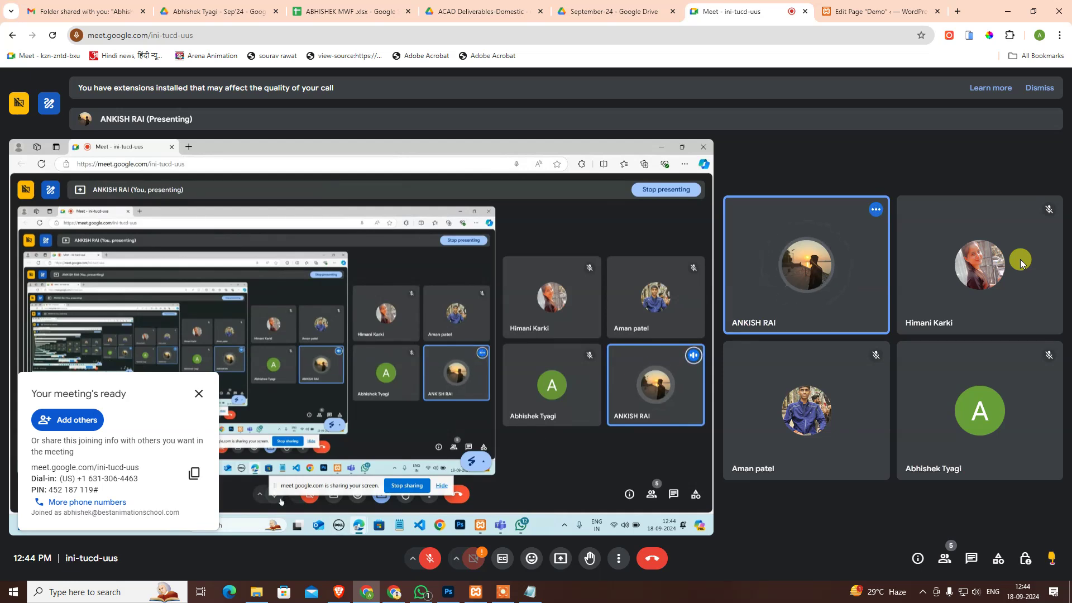
- Unmute the microphone in the Meet call with Ctrl+D
key(ctrl+d)
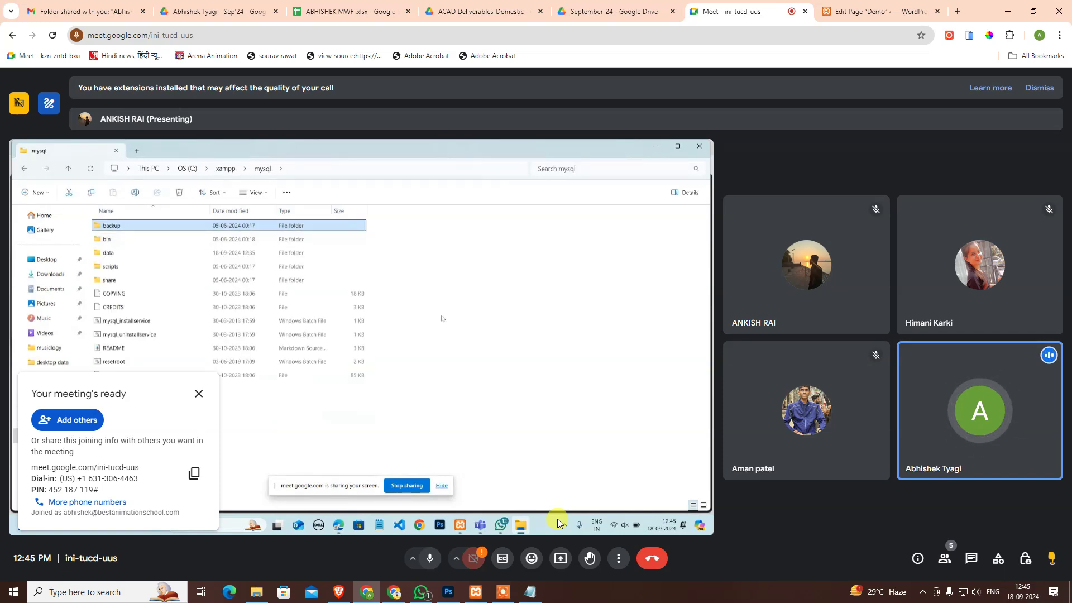
- Close the 'Your meeting's ready' joining-info card
click(198, 394)
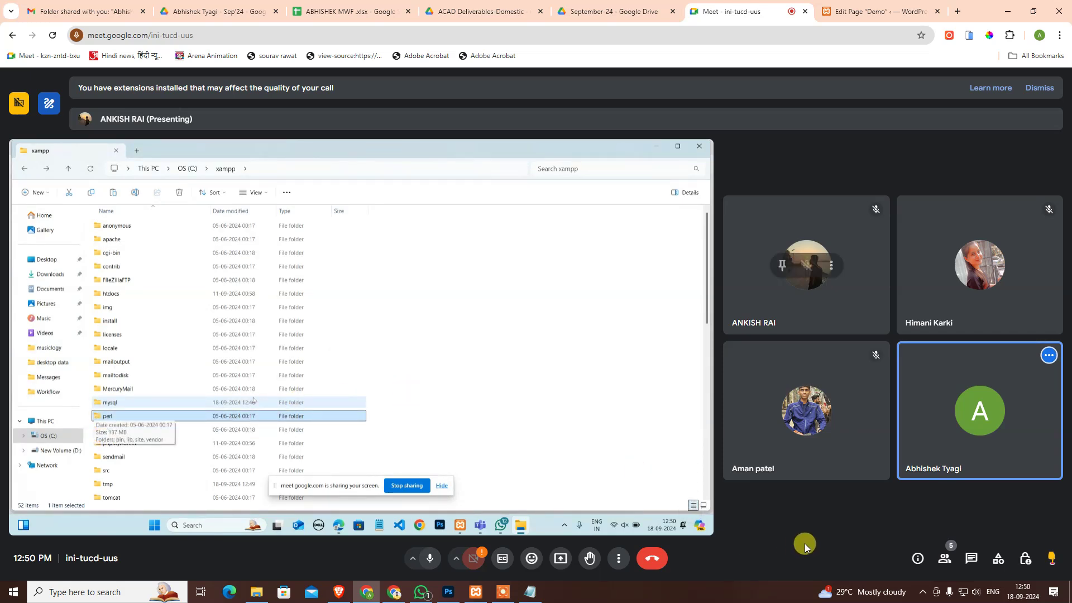
- Check the audio playback devices and keep the HISENSE speaker volume at 50
click(976, 592)
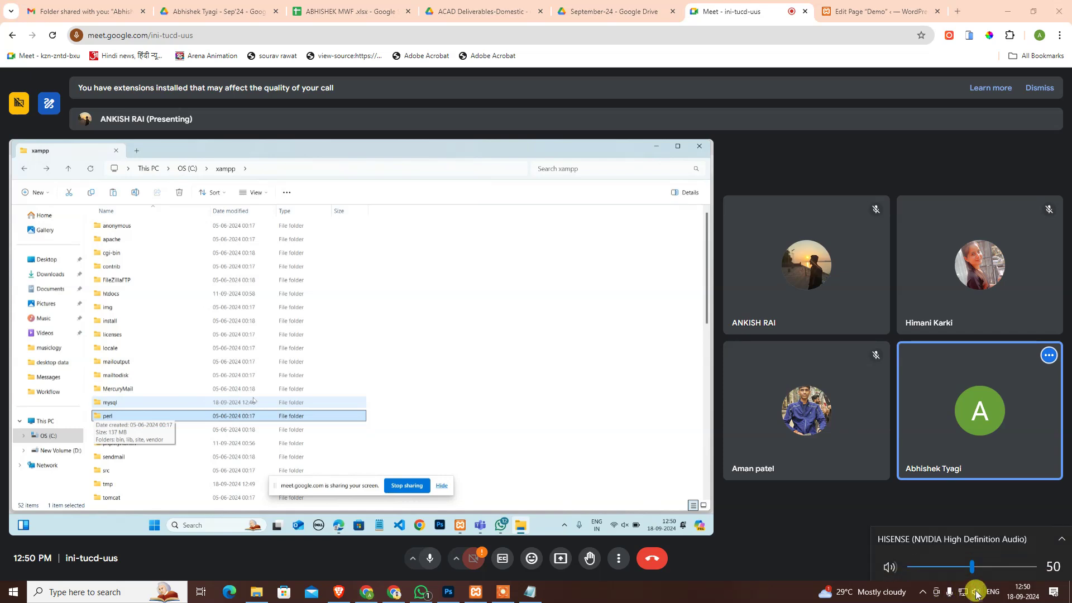
click(945, 539)
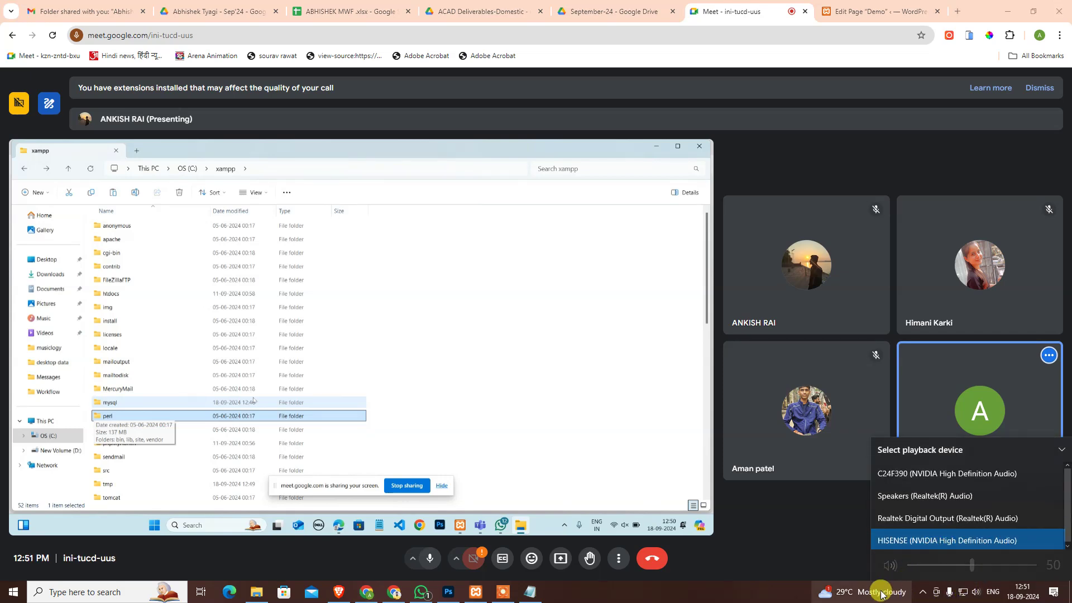
click(835, 565)
click(992, 592)
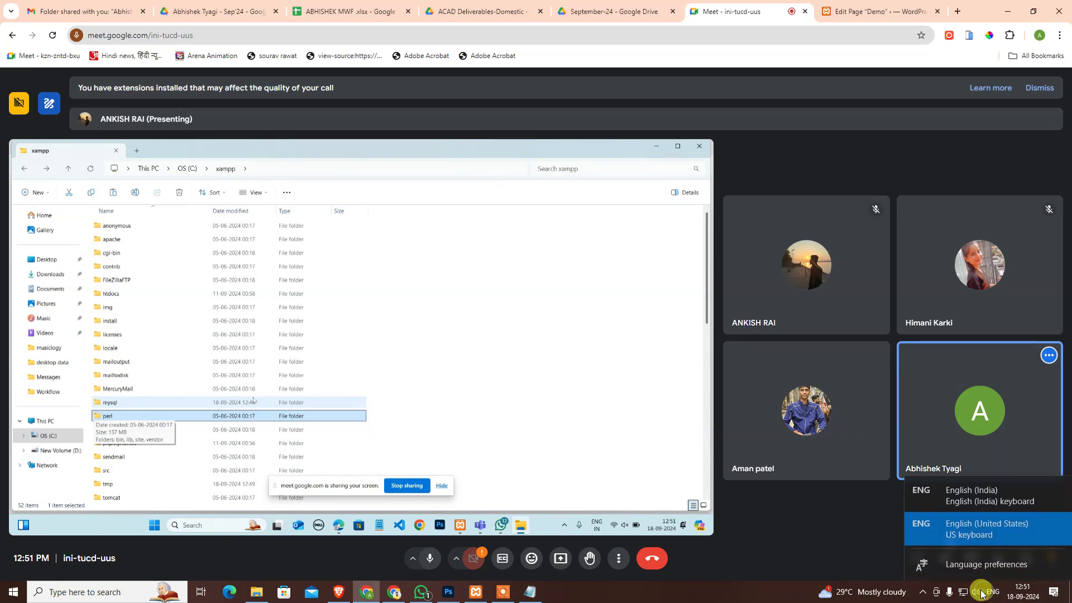
click(978, 592)
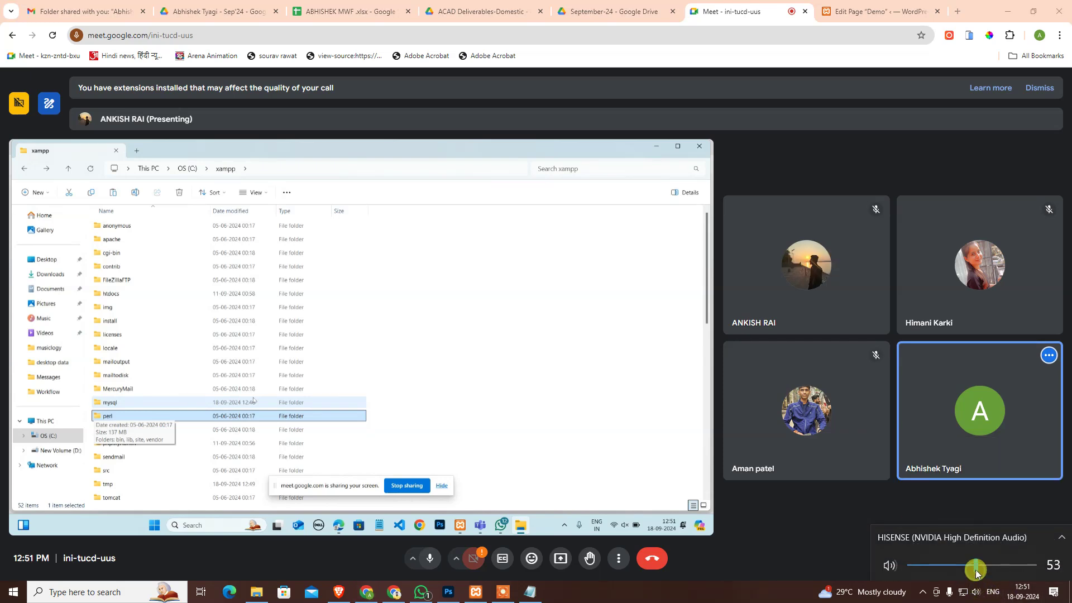
click(973, 568)
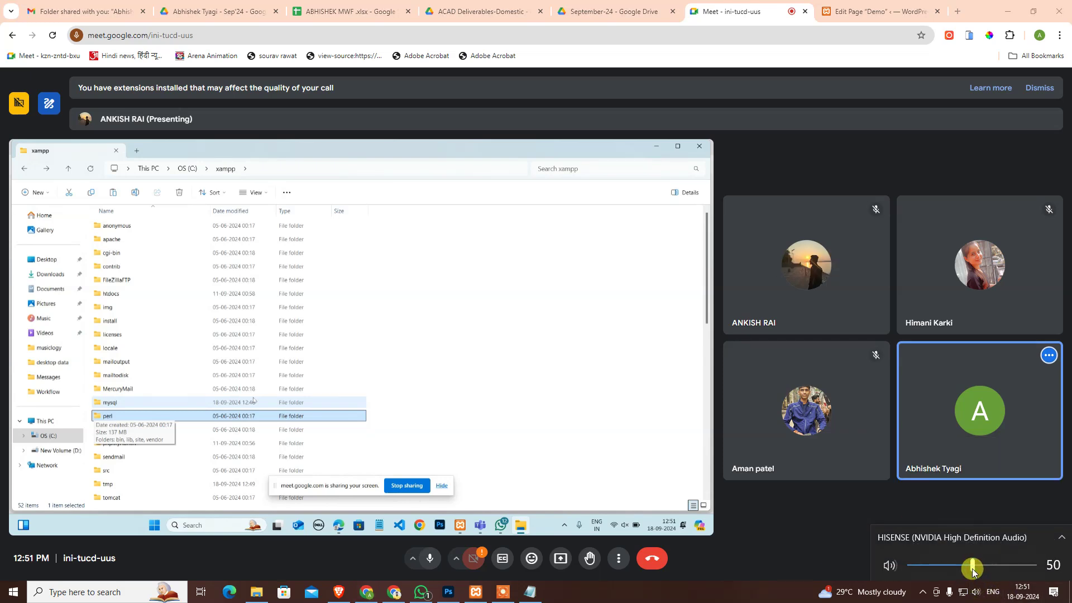
click(836, 543)
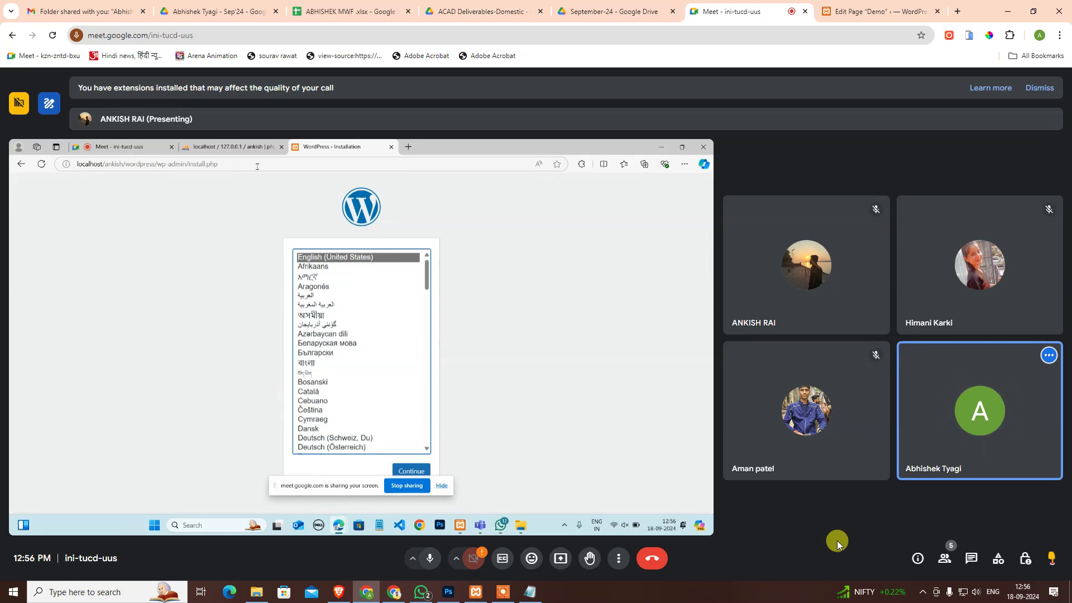
- Take over presenting from the current presenter and view the Window tab of the share picker
key(alt+Tab)
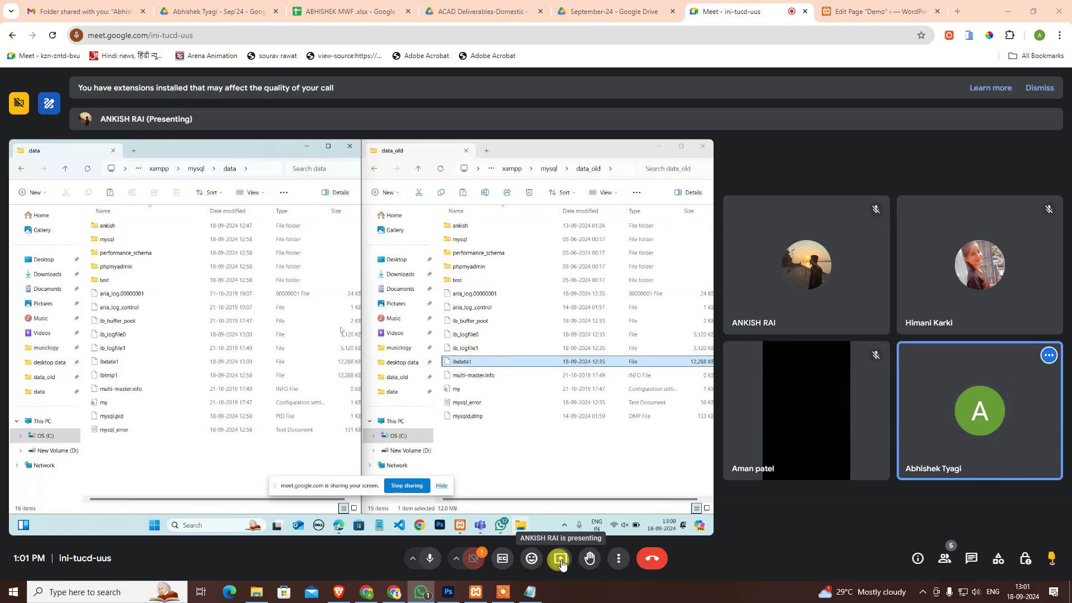
click(561, 559)
click(618, 350)
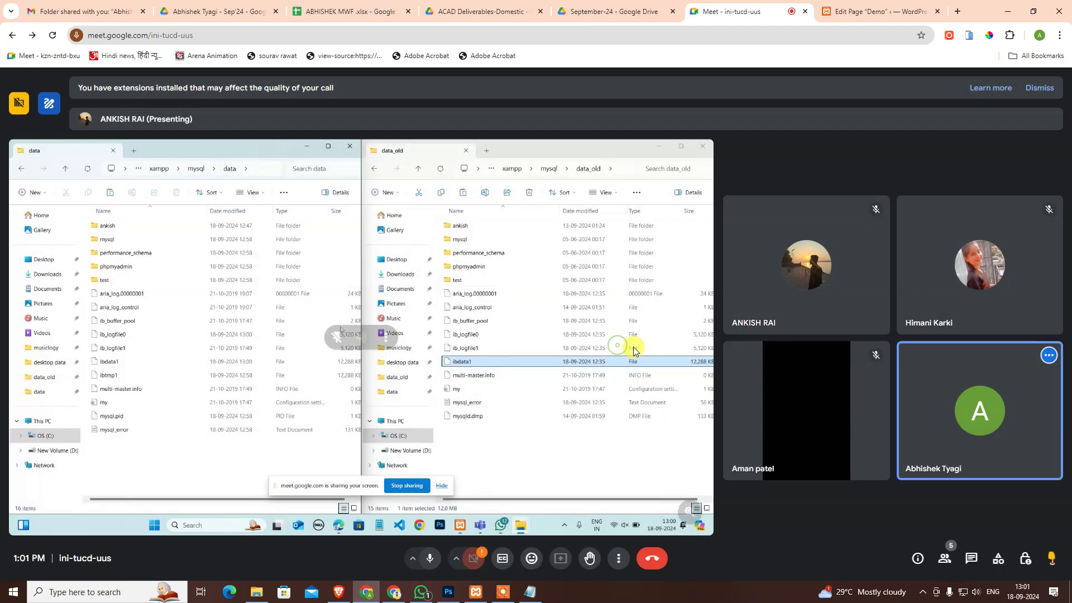
click(543, 100)
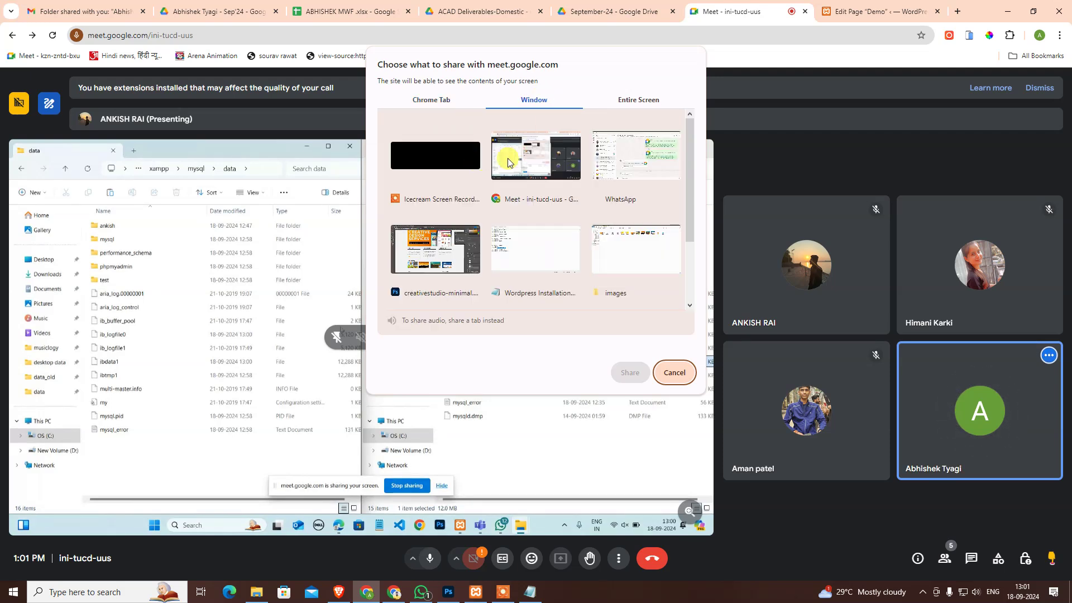
click(525, 156)
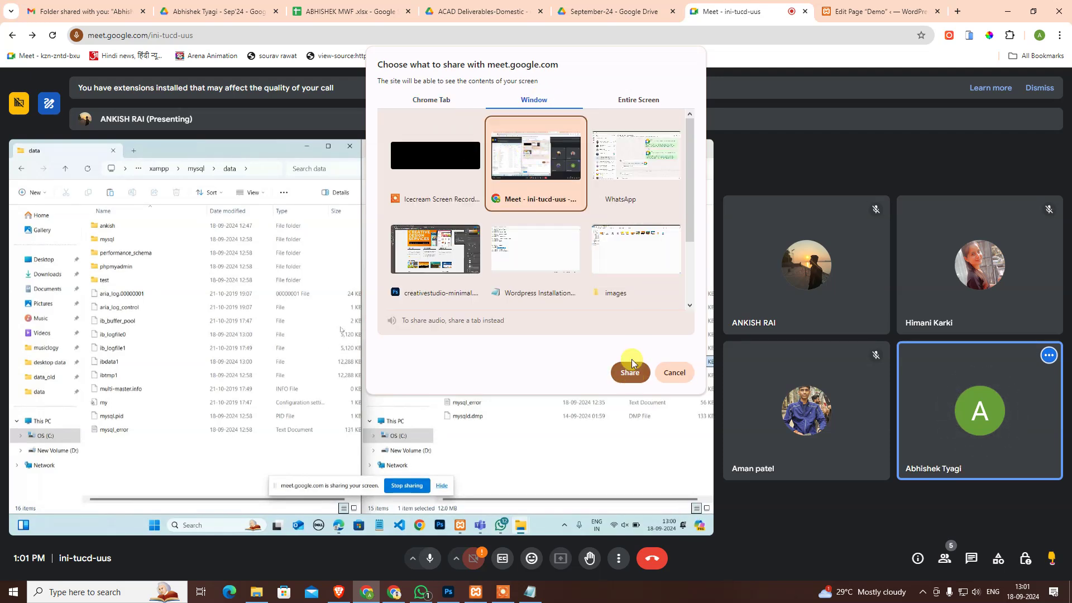
click(640, 101)
click(625, 372)
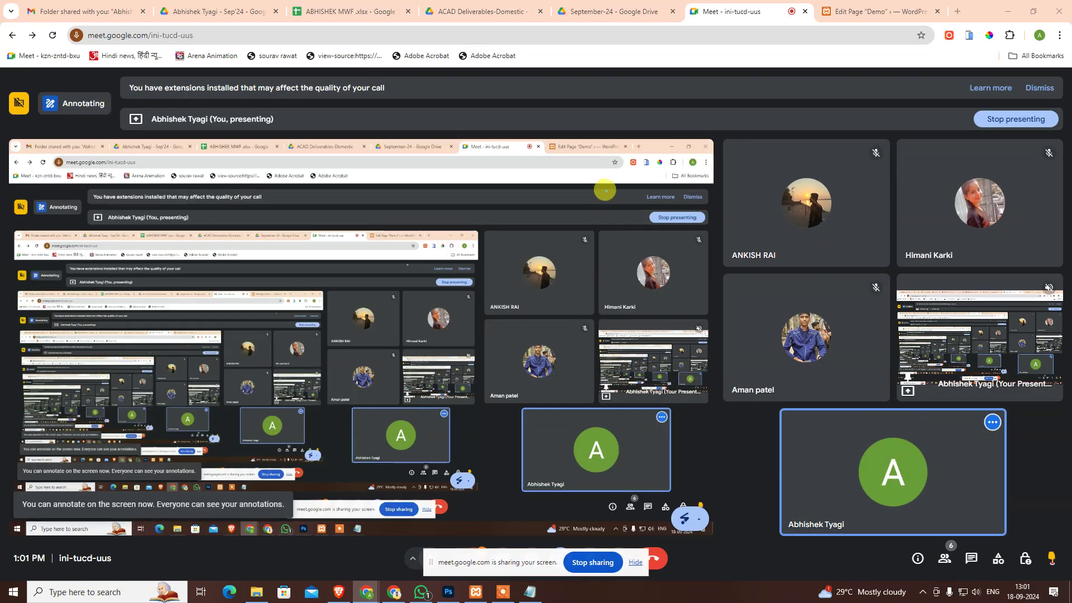
click(876, 10)
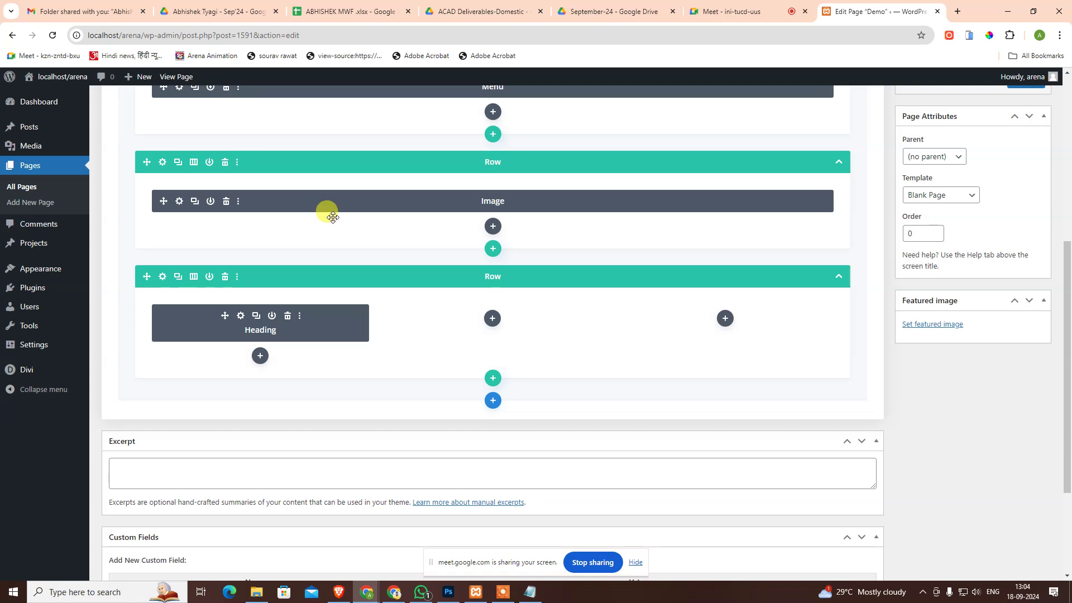
click(727, 7)
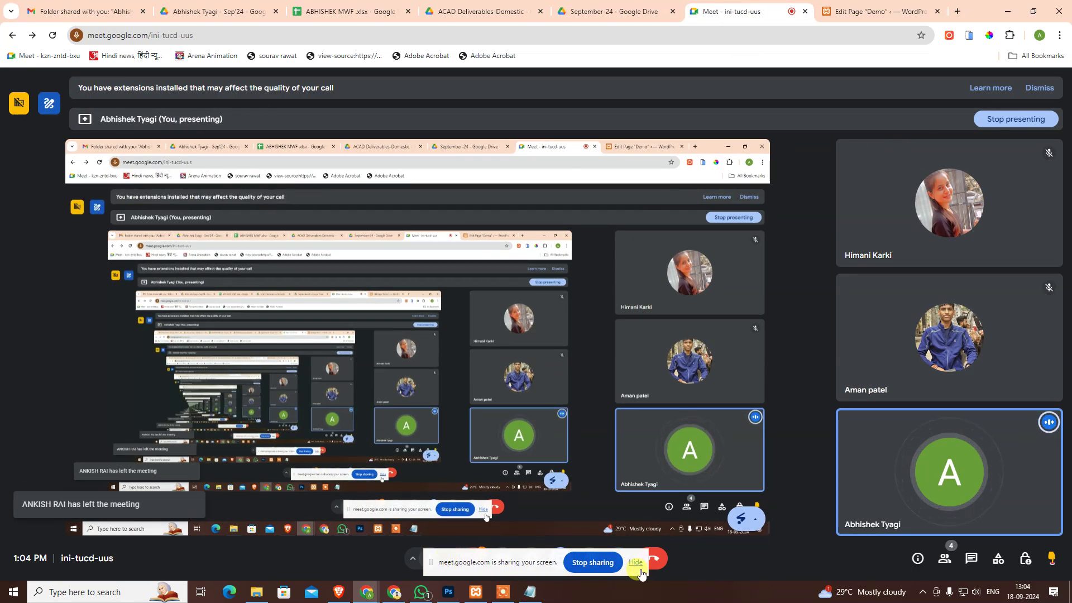
click(633, 564)
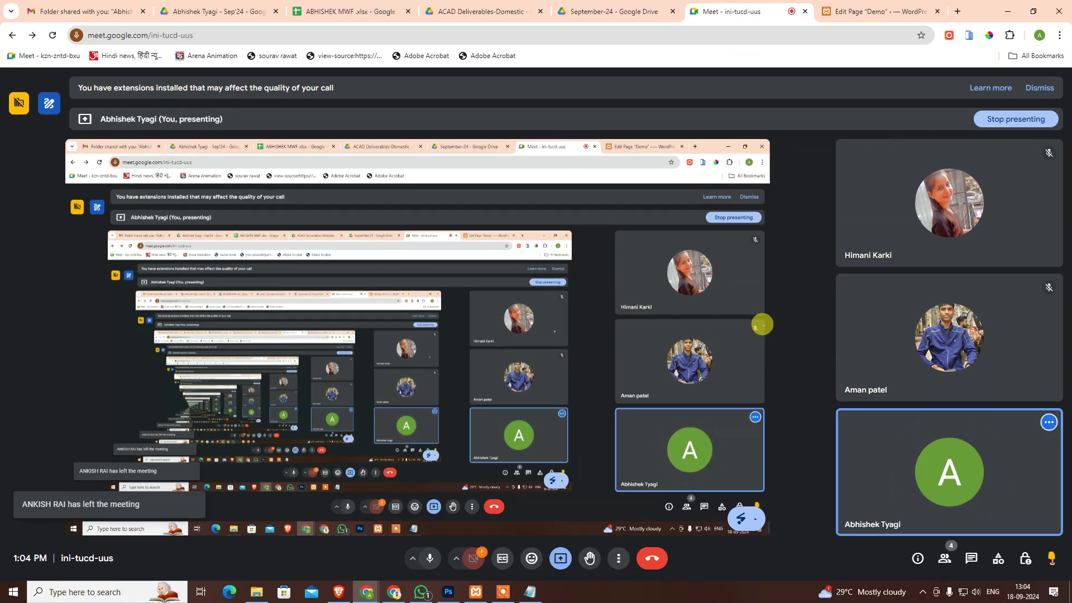
right_click(975, 591)
click(992, 526)
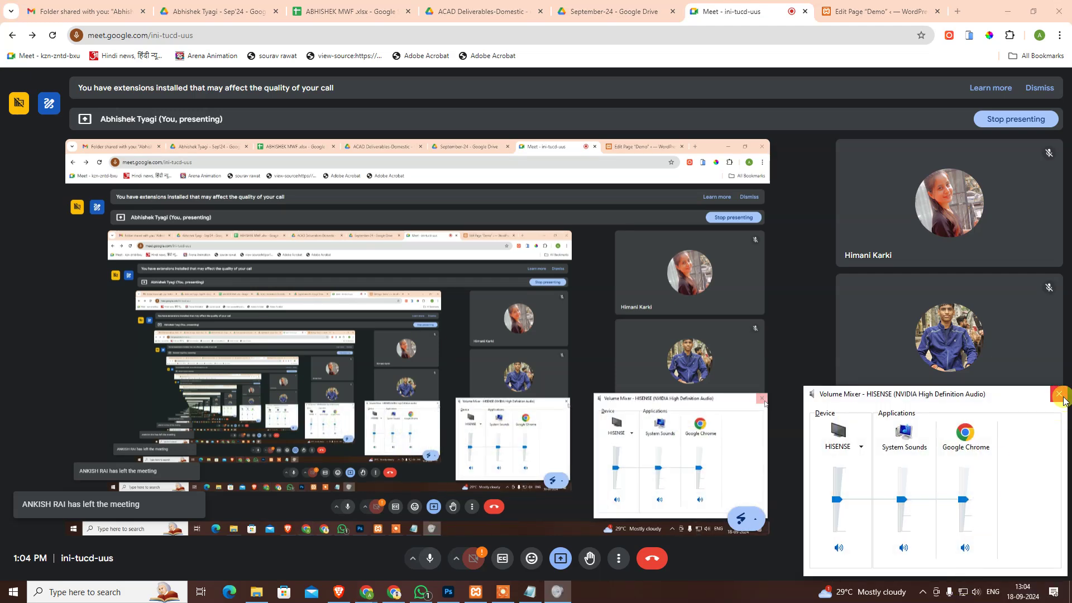
click(1061, 394)
right_click(974, 591)
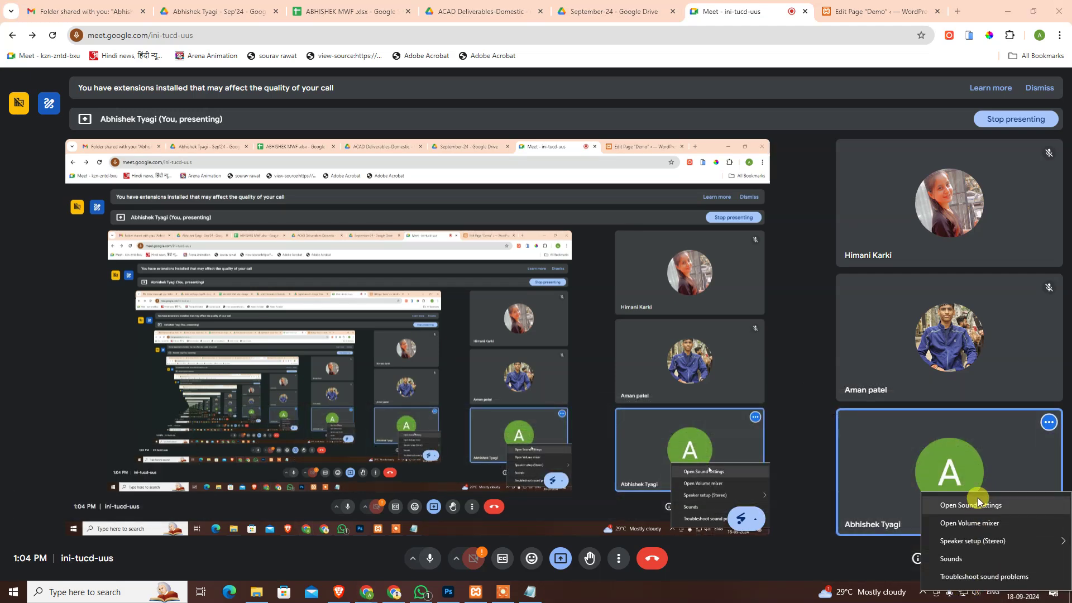
click(978, 504)
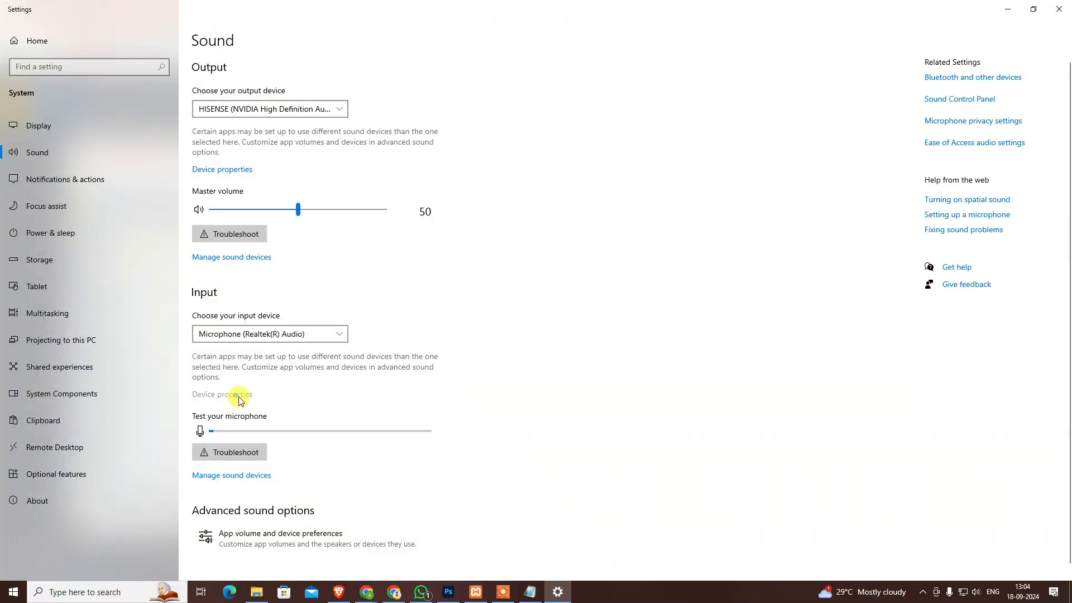
click(239, 400)
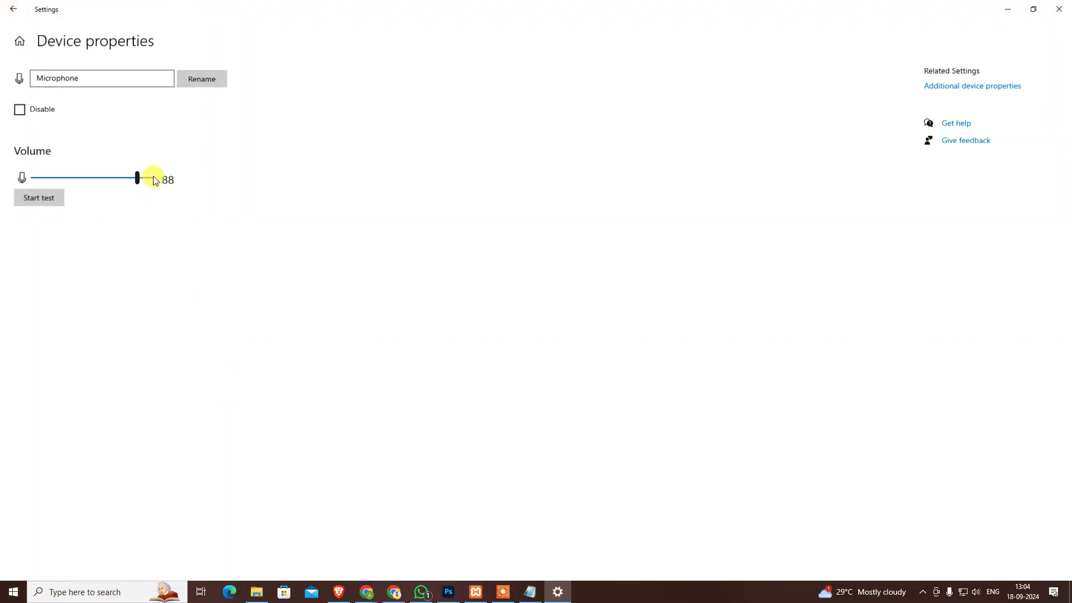
click(1048, 21)
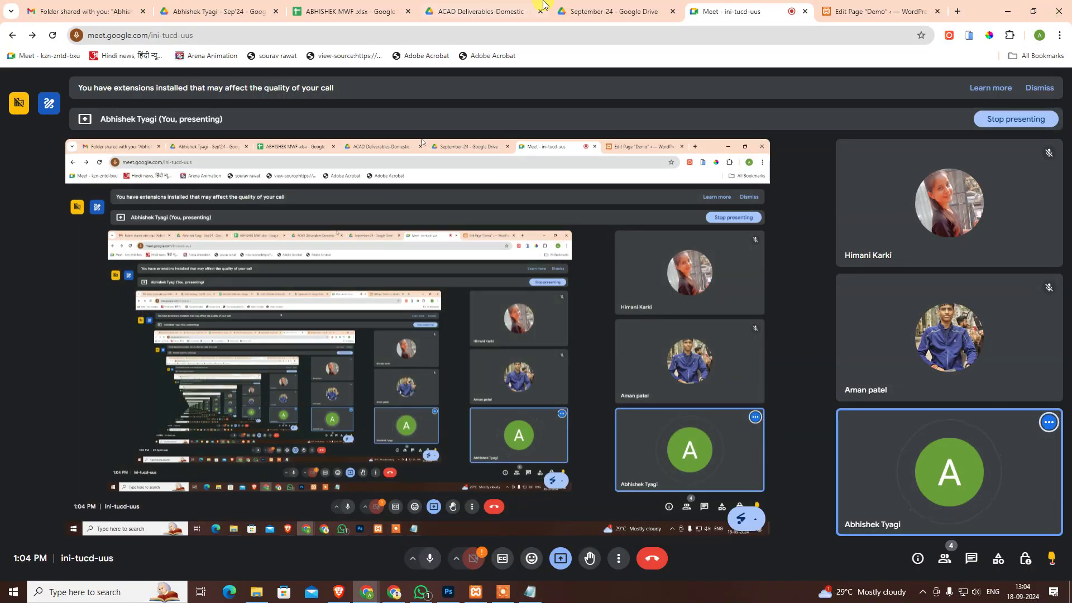
- Preview the live Demo page in a new tab from Edit Page, then return to the editor
key(ctrl+Tab)
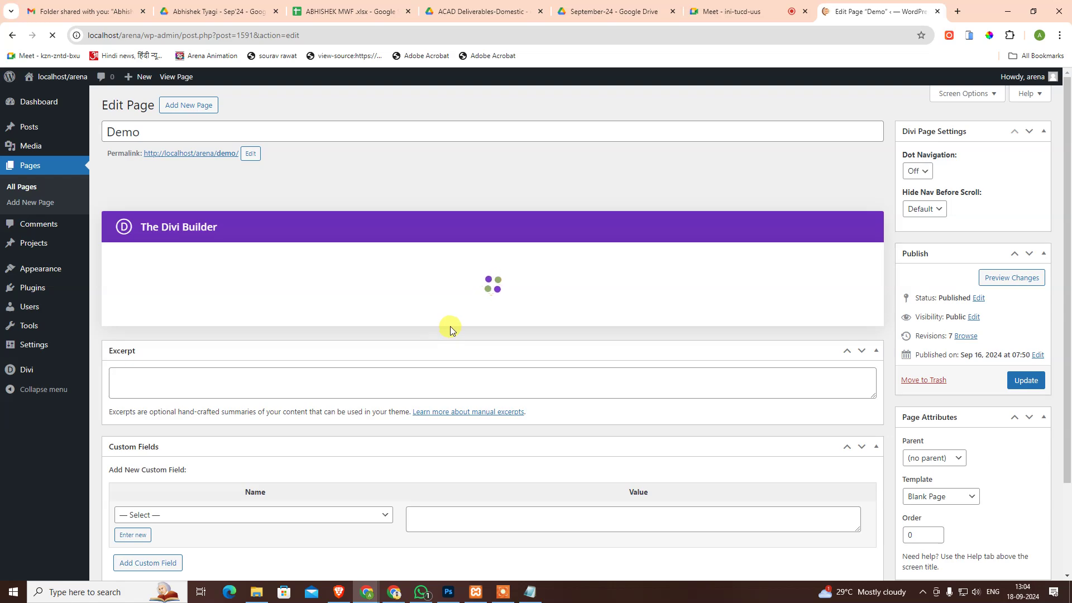
scroll(450, 330, down, 2)
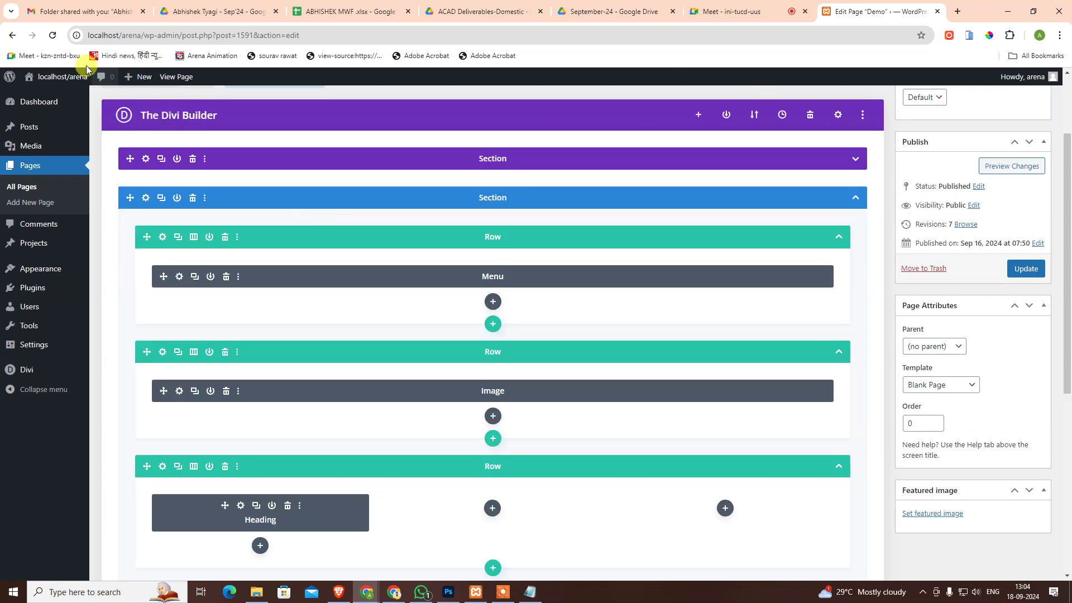
click(180, 78)
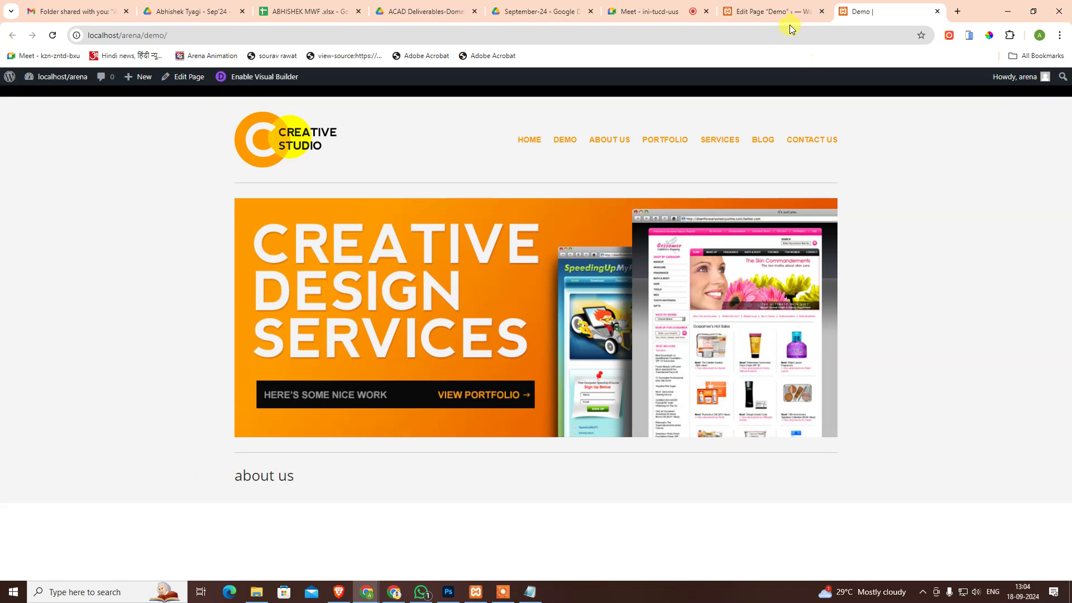
click(793, 13)
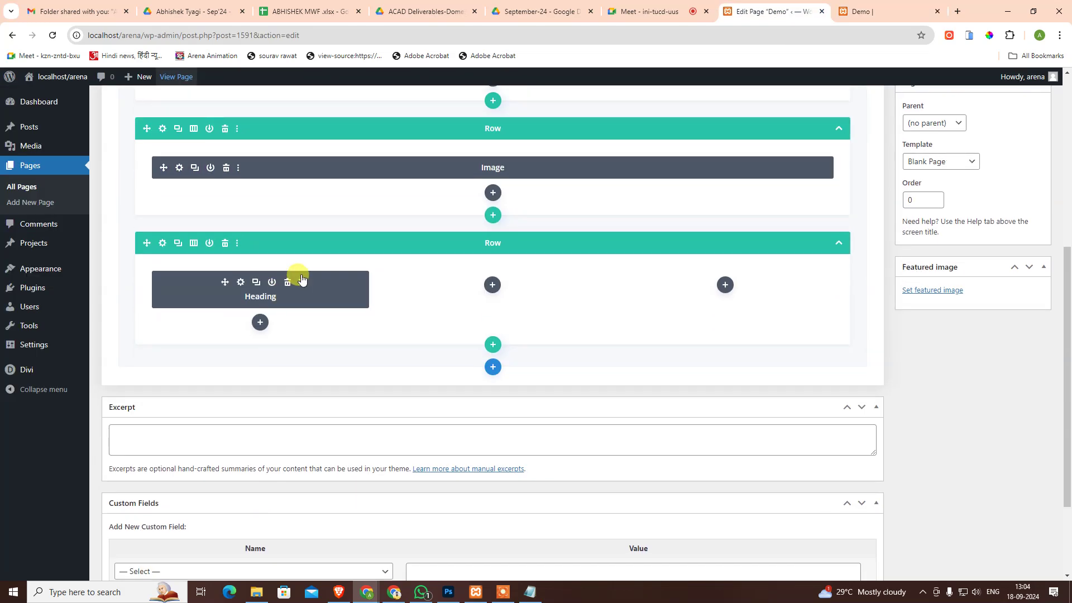
- Delete the Heading module from the left column and add a Blurb module there
click(288, 282)
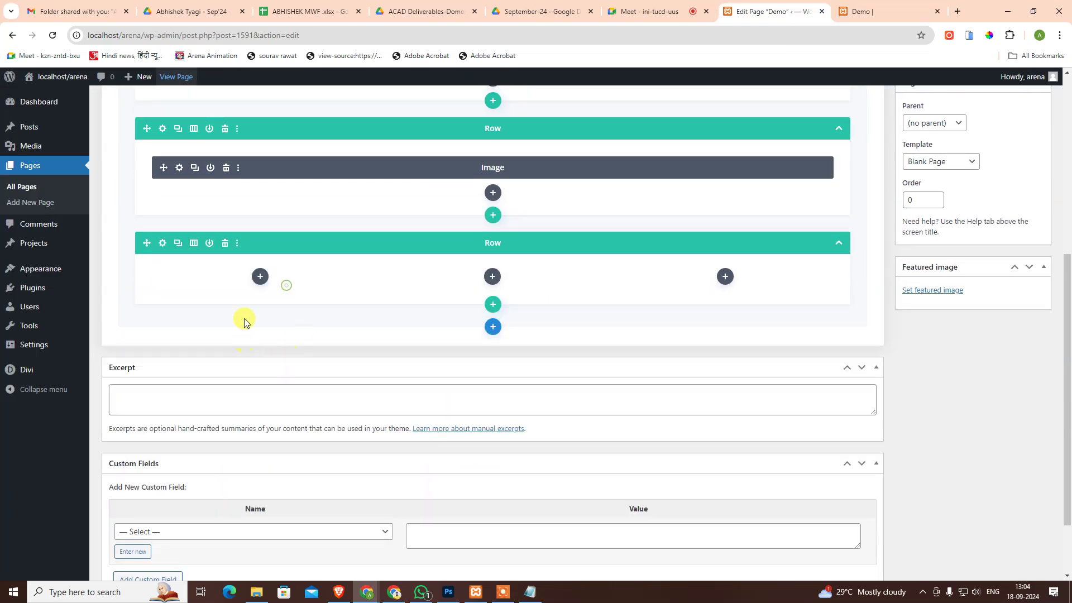
click(259, 275)
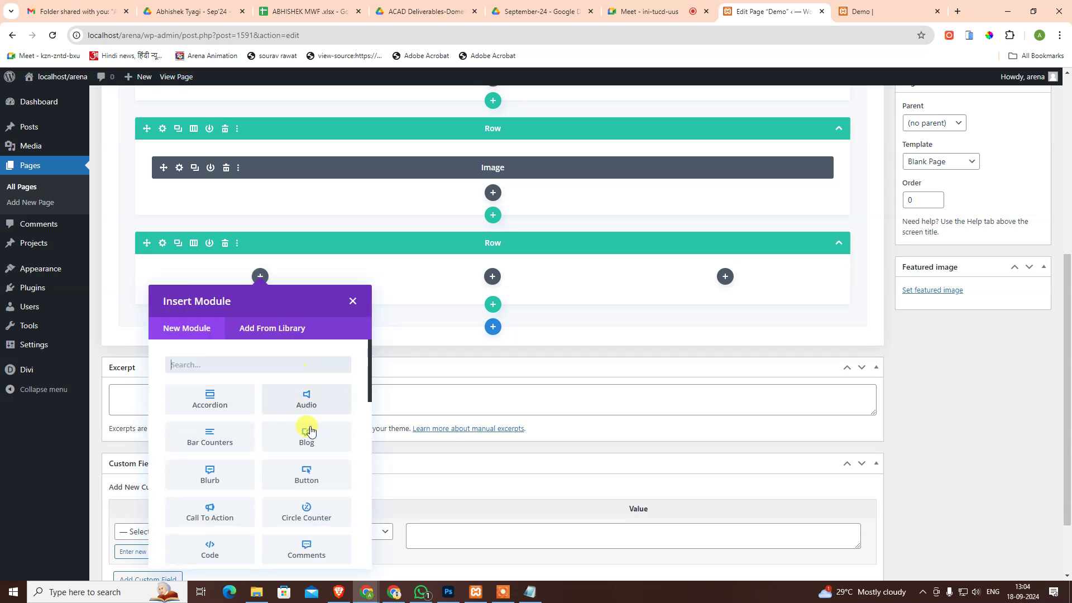
click(449, 592)
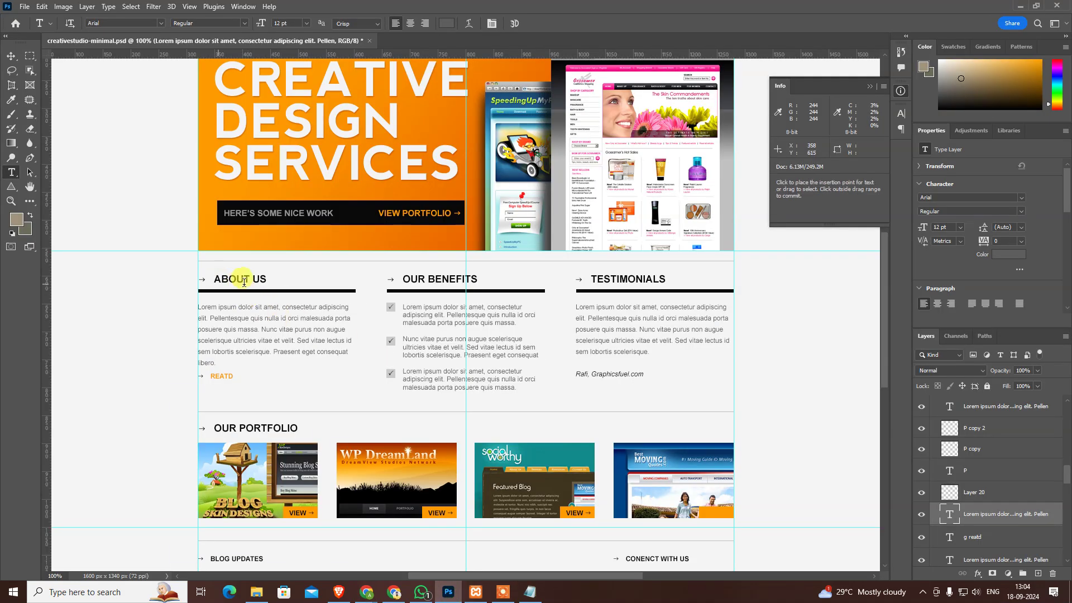
key(alt+Tab)
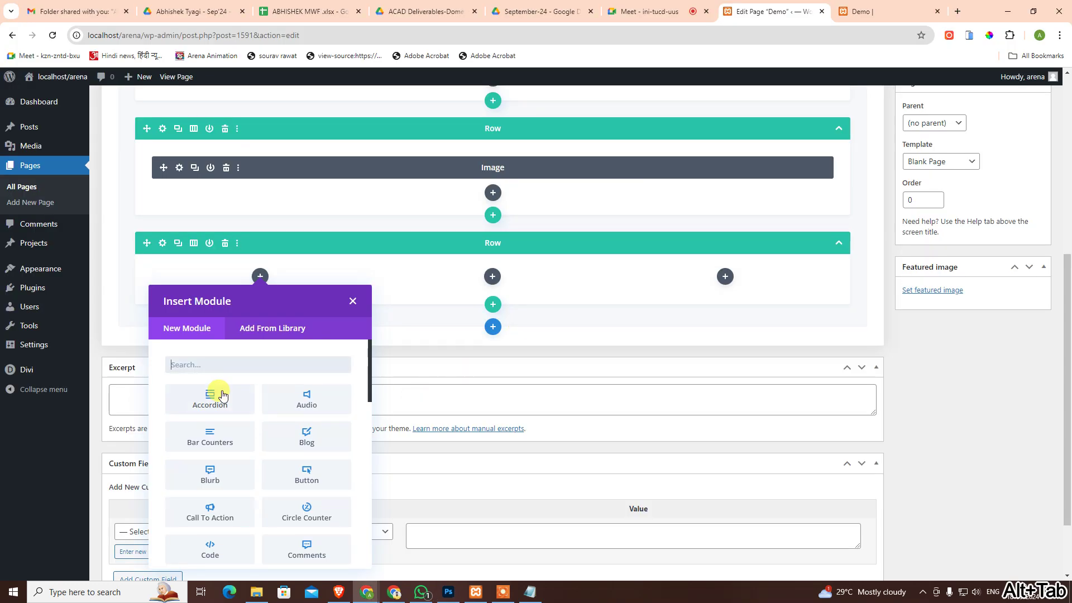
click(210, 475)
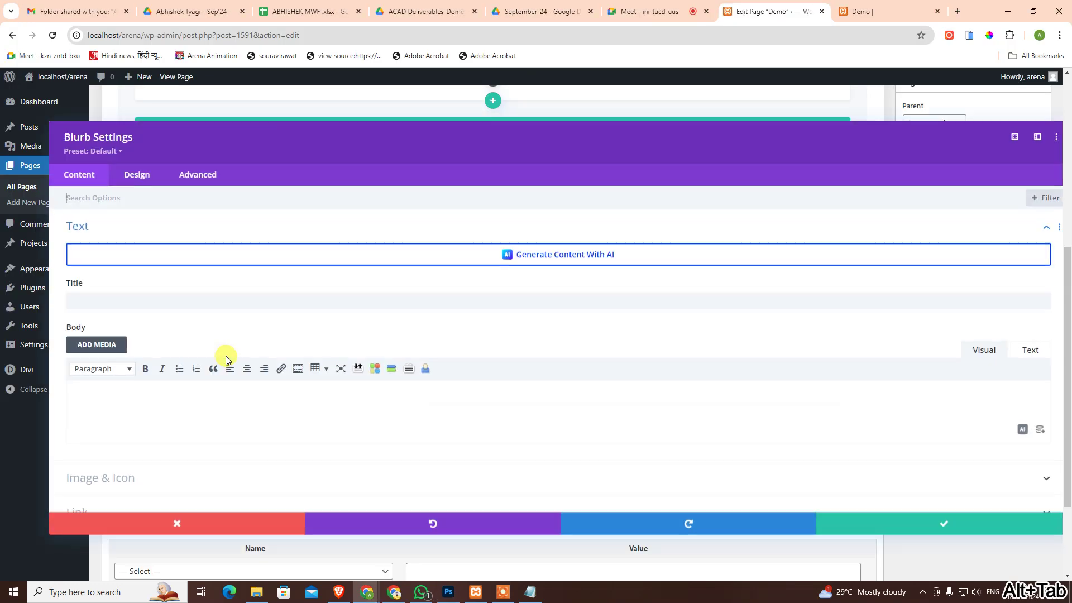
- Copy the ABOUT US text from the Photoshop design into the blurb's title
click(175, 302)
key(alt+Tab)
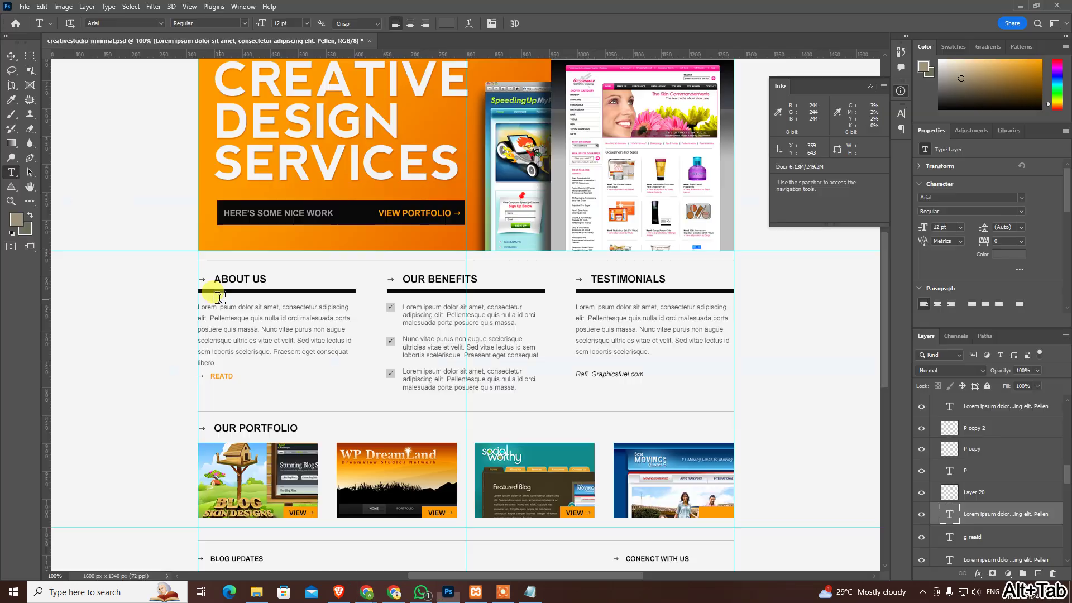
click(235, 281)
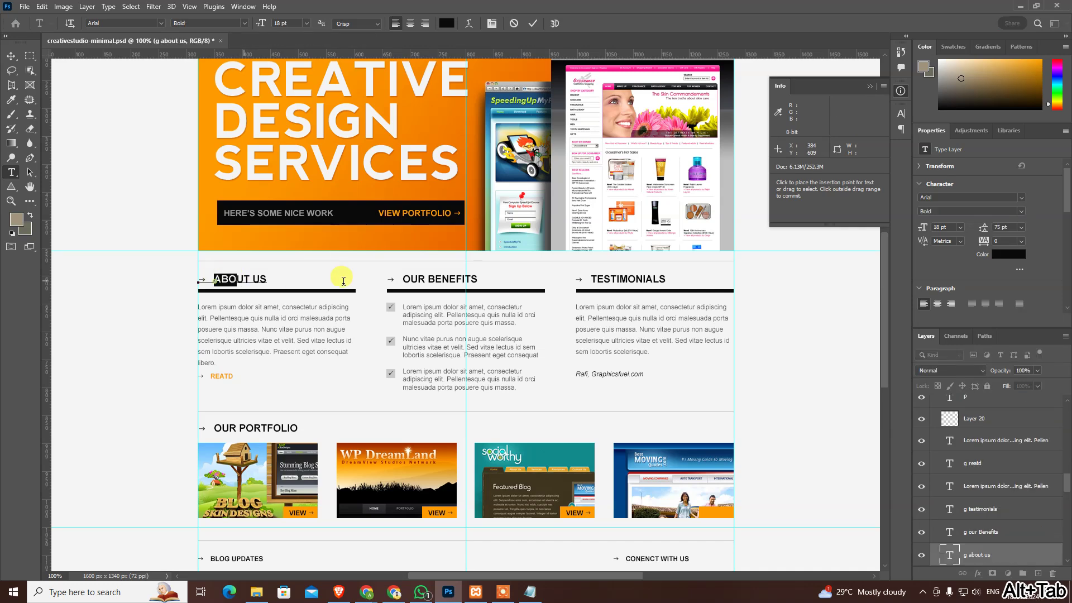
drag(344, 281, 347, 278)
key(ctrl+c)
key(alt+Tab)
key(ctrl+v)
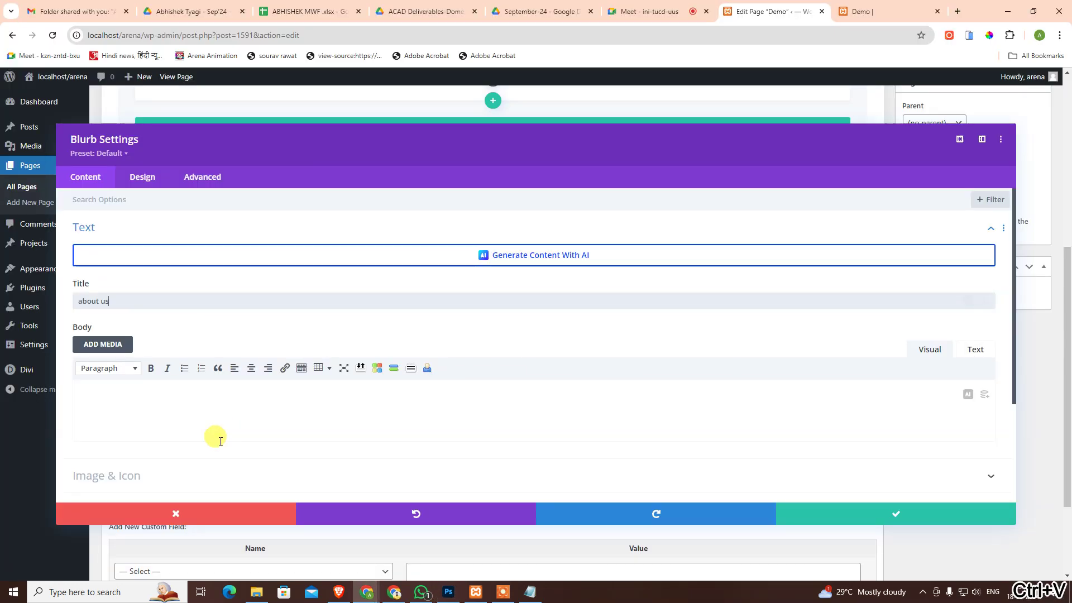
- Switch the blurb to an icon, pick the right-pointing arrow found by searching 'right', and save
scroll(312, 430, down, 2)
scroll(223, 390, down, 2)
click(172, 335)
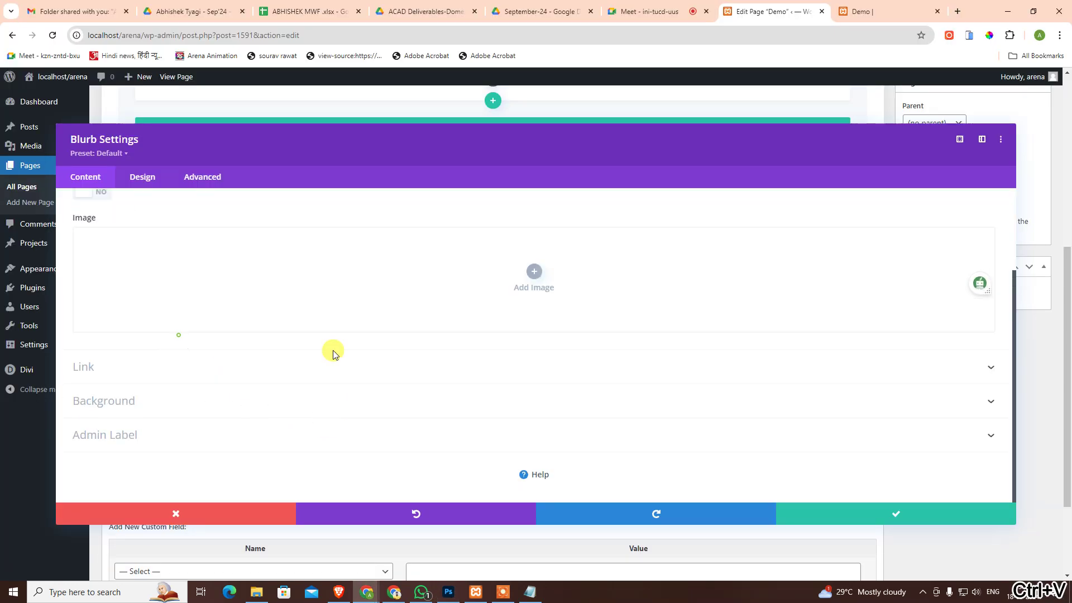
scroll(333, 354, up, 1)
click(85, 244)
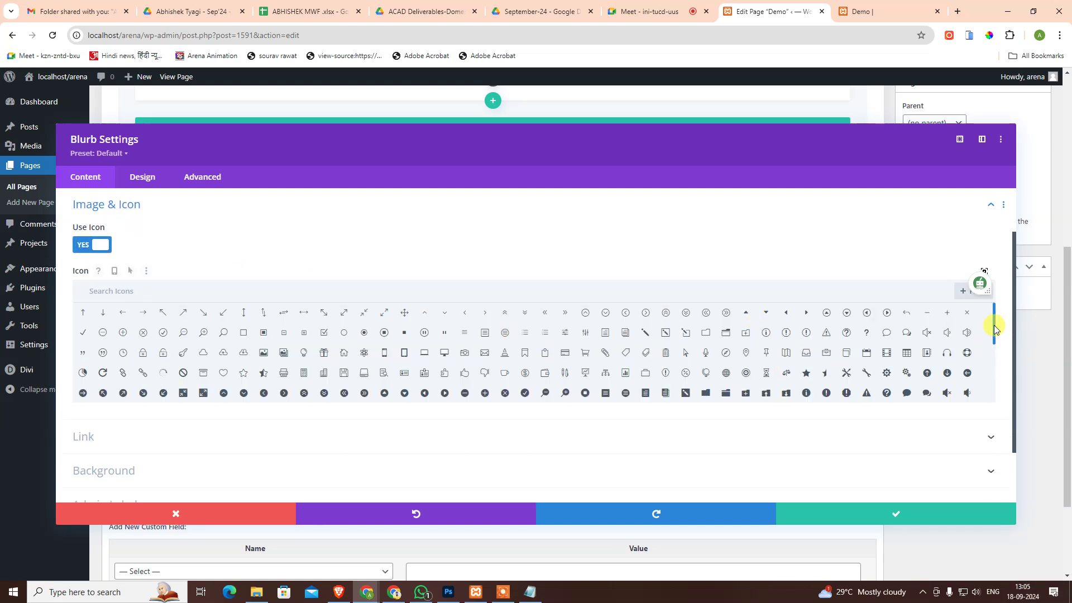
scroll(994, 346, down, 1)
scroll(994, 385, down, 1)
scroll(994, 404, down, 1)
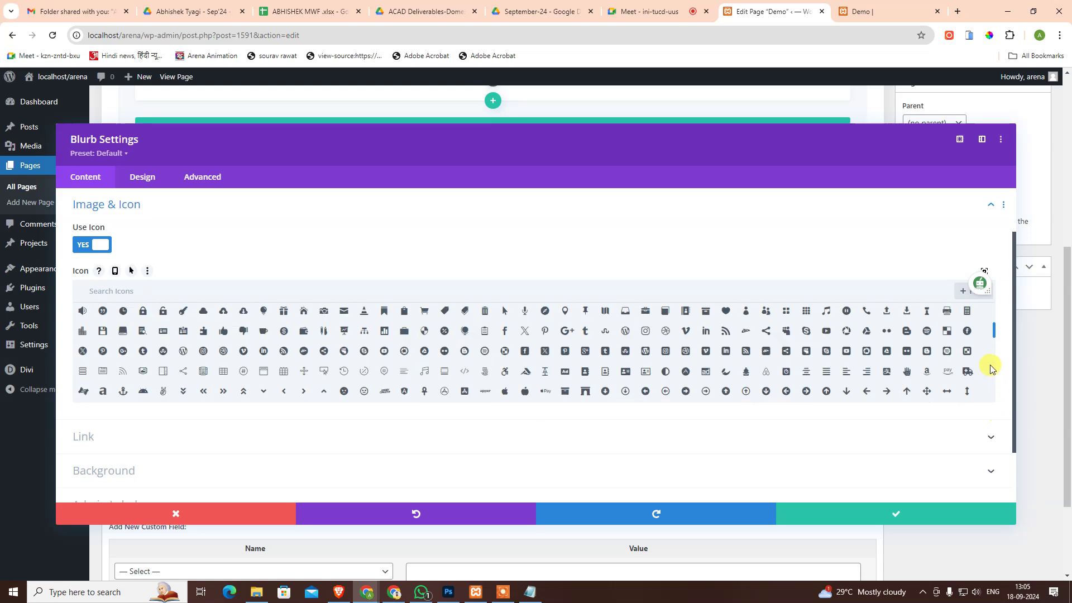
scroll(993, 352, up, 3)
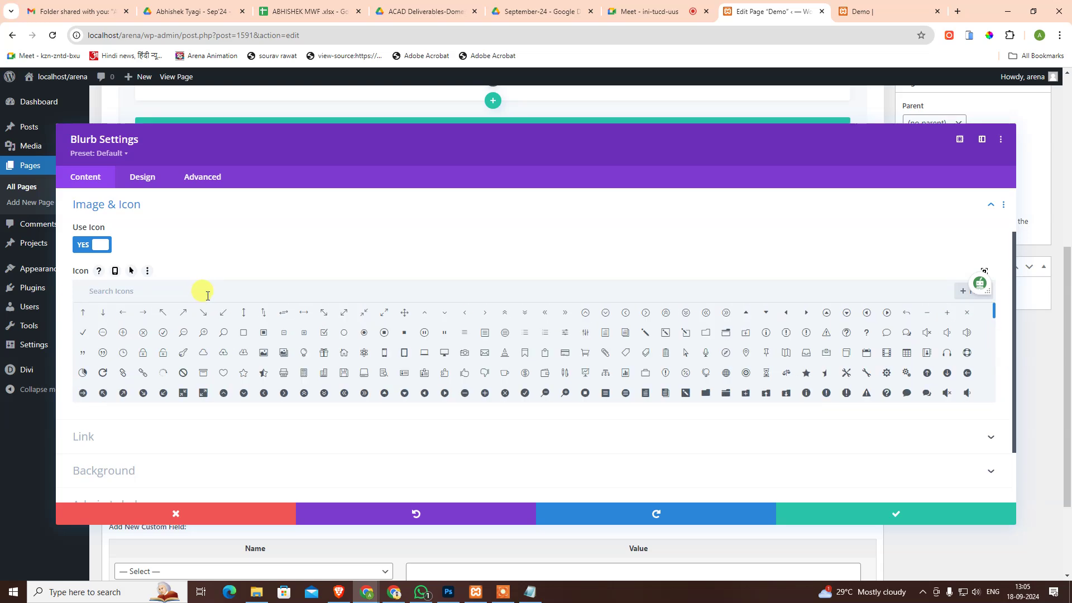
text(right)
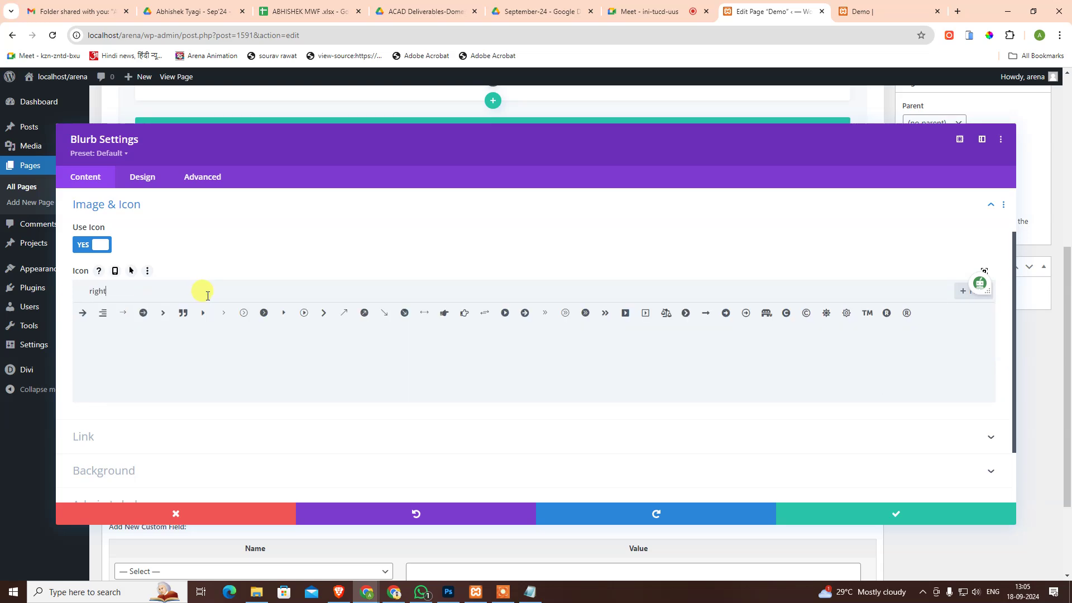
click(125, 317)
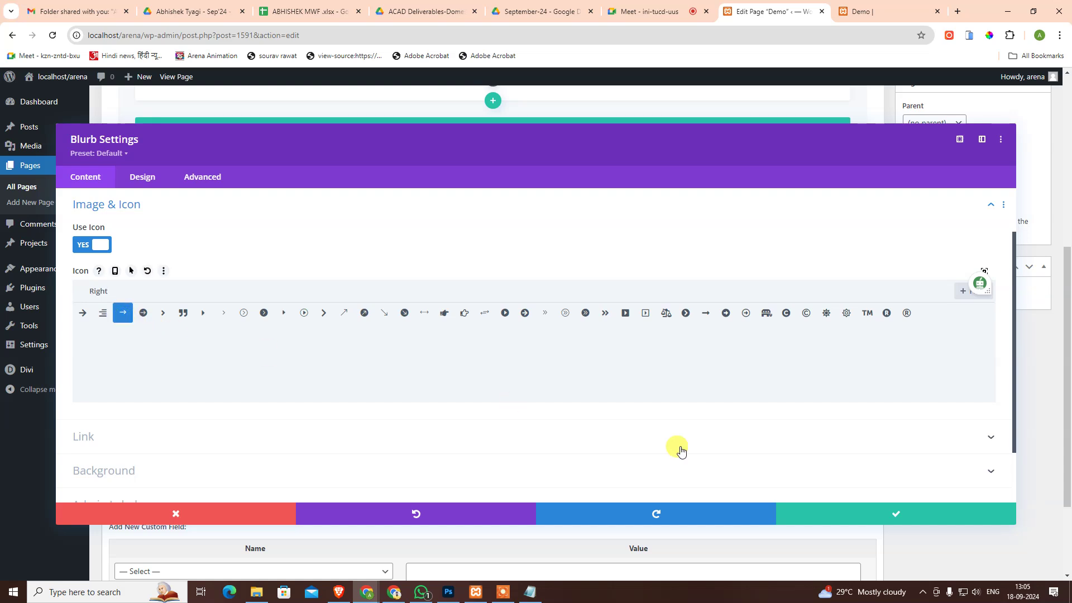
click(896, 523)
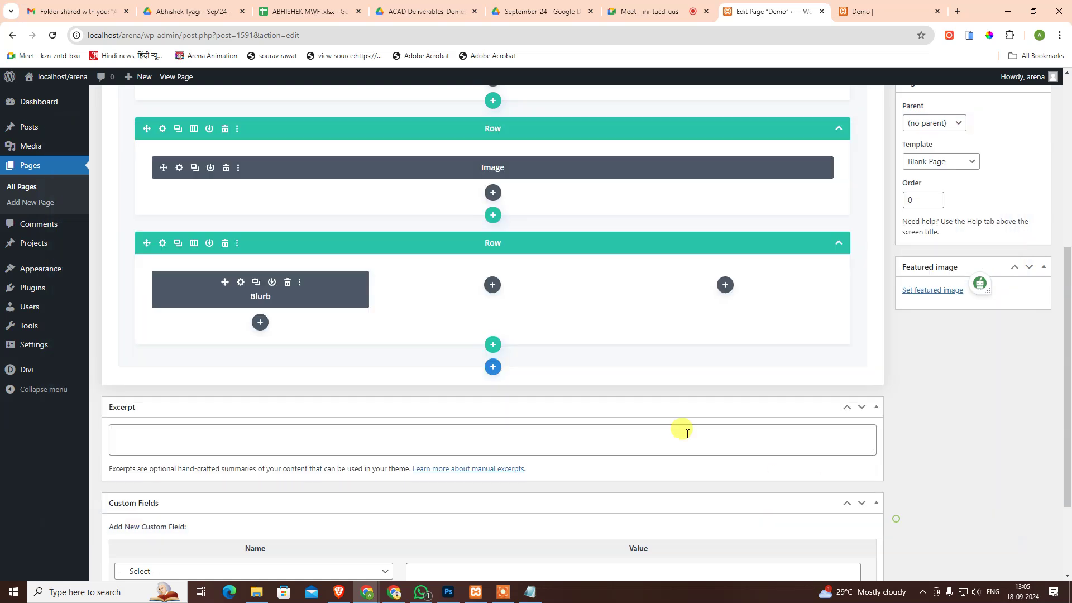
- Make the blurb's arrow icon black and place it to the left of the text
click(241, 283)
click(129, 177)
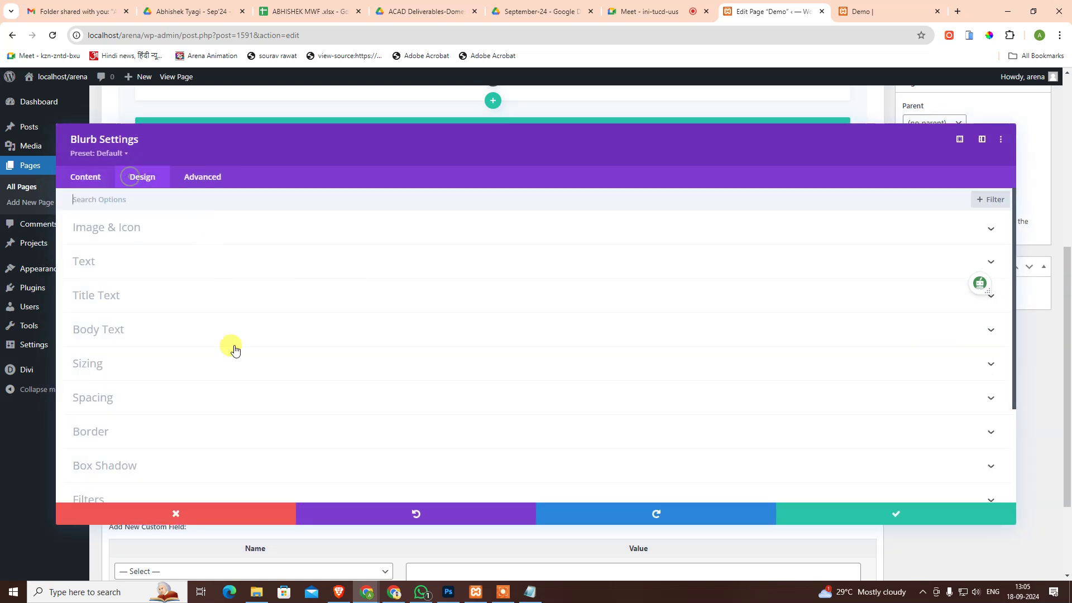
click(162, 235)
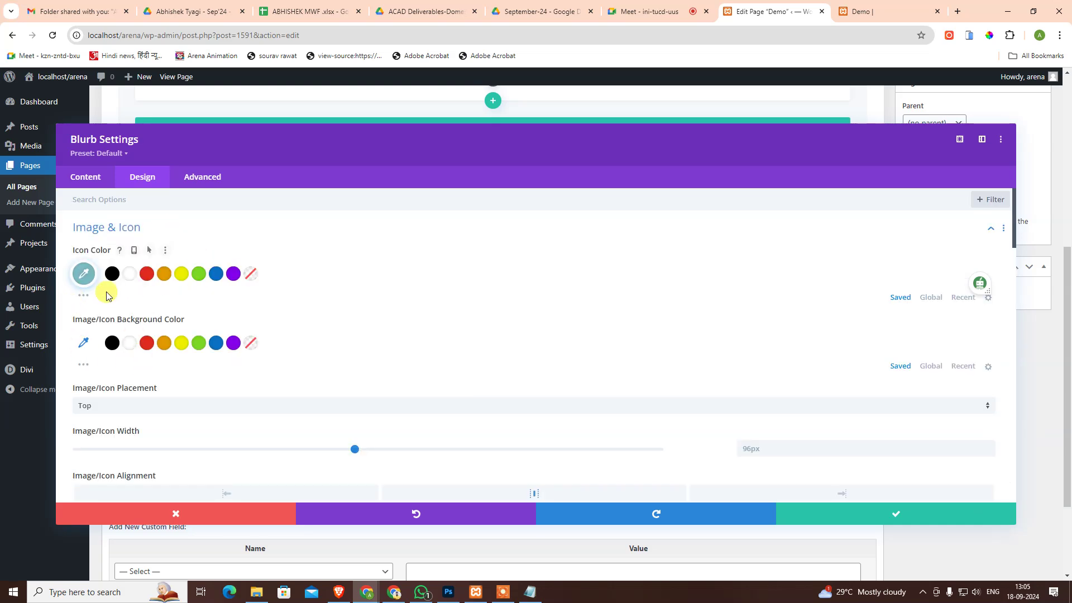
click(112, 273)
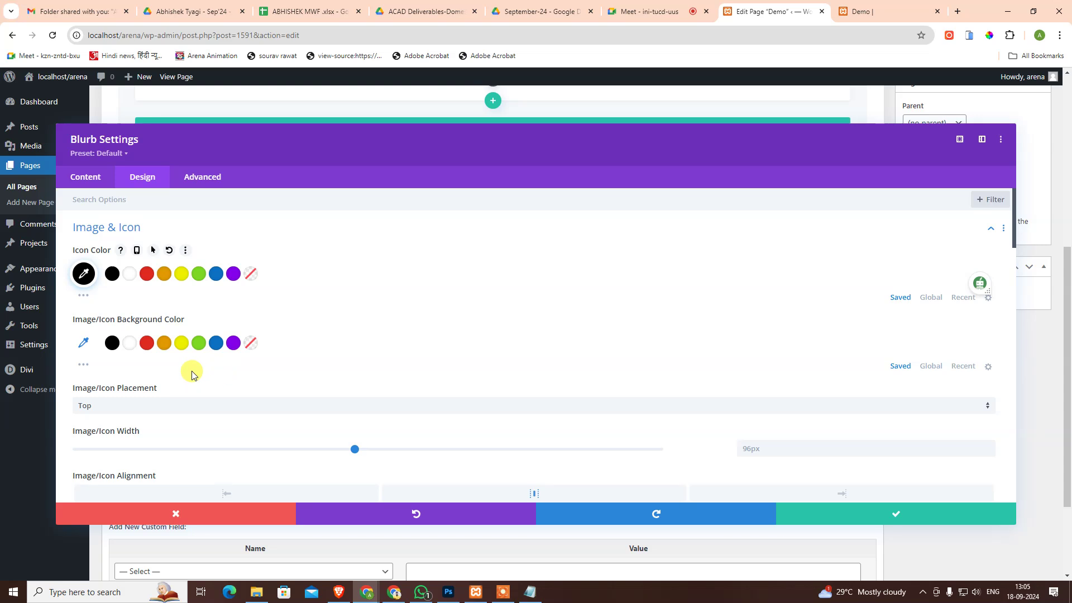
scroll(74, 273, down, 2)
click(147, 301)
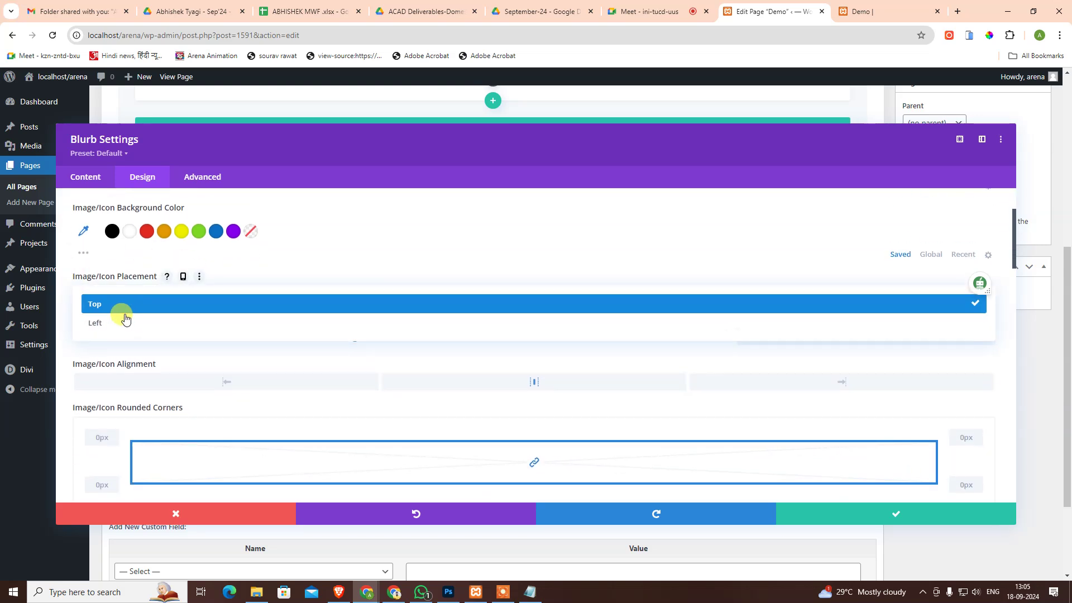
click(139, 319)
scroll(269, 332, down, 3)
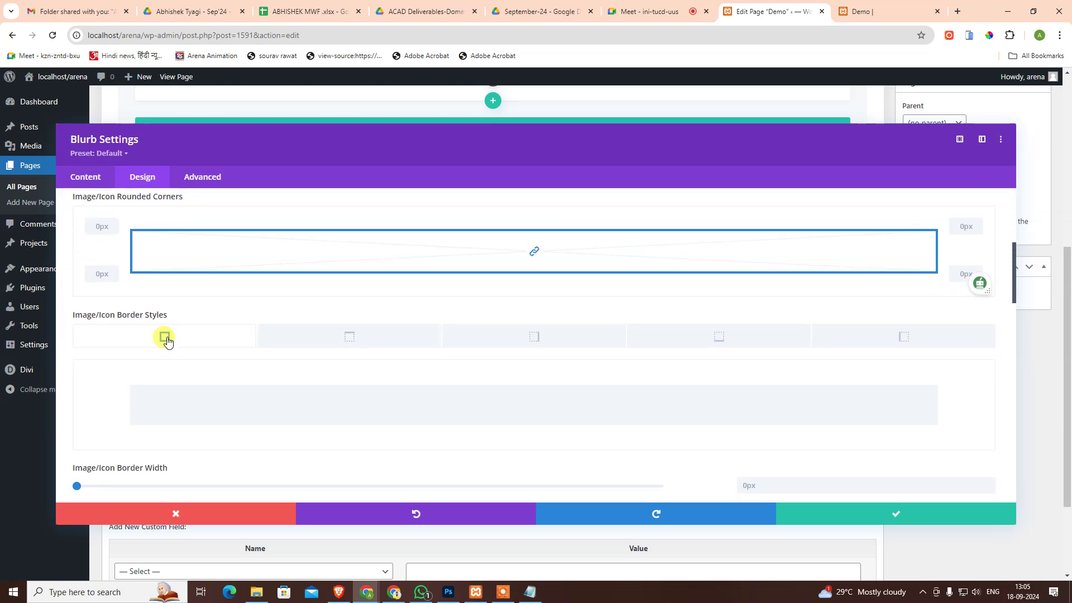
scroll(166, 341, down, 2)
scroll(186, 332, down, 1)
scroll(124, 342, down, 2)
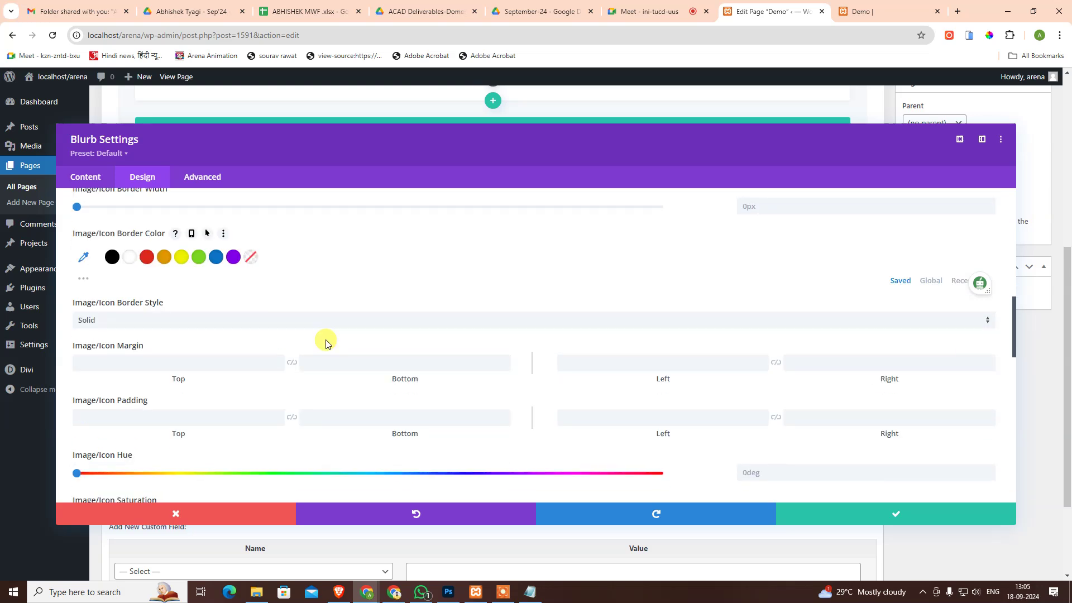
scroll(610, 374, up, 5)
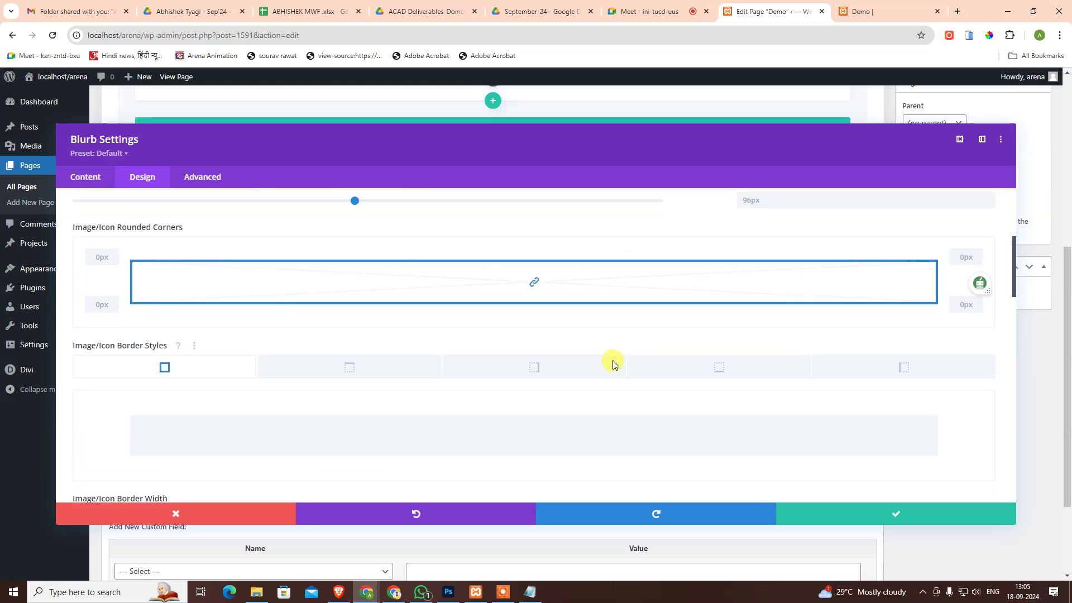
scroll(390, 329, up, 3)
scroll(185, 274, up, 2)
click(333, 229)
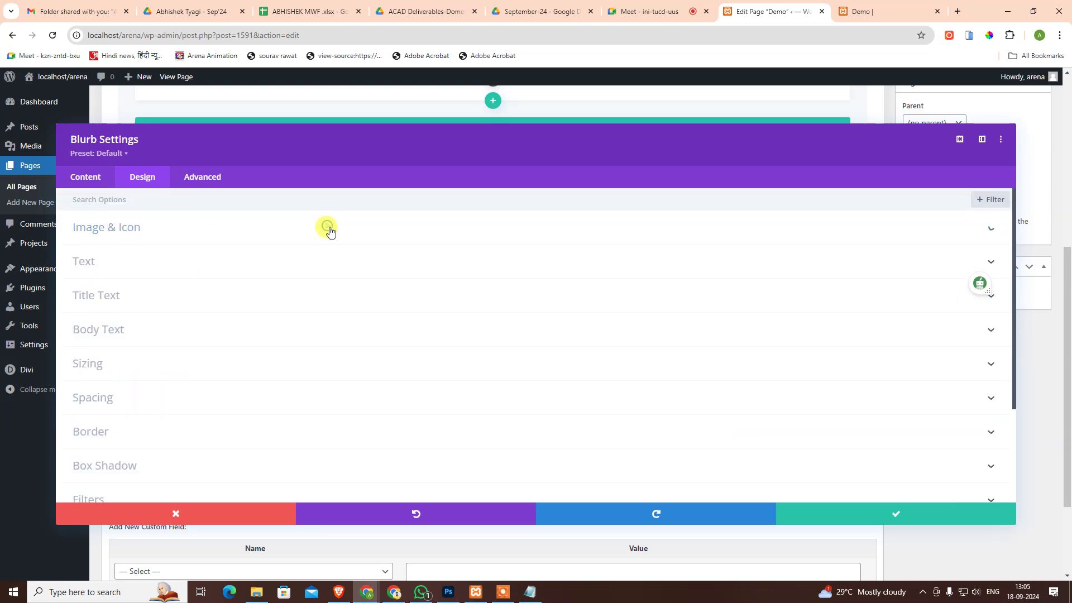
- Make the blurb title bold, uppercase and black, then save the blurb
click(164, 266)
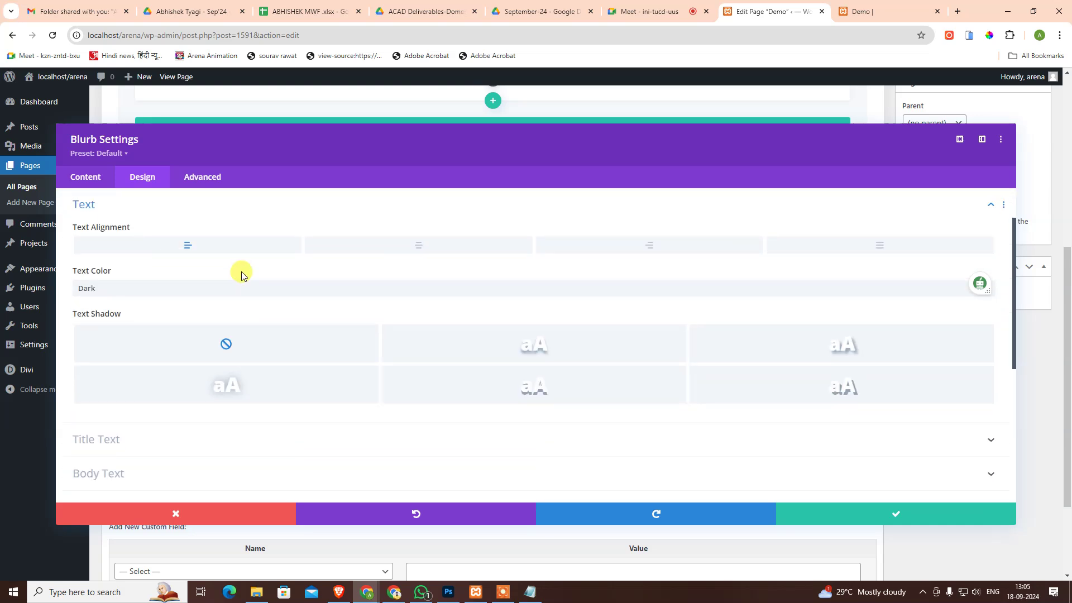
click(161, 208)
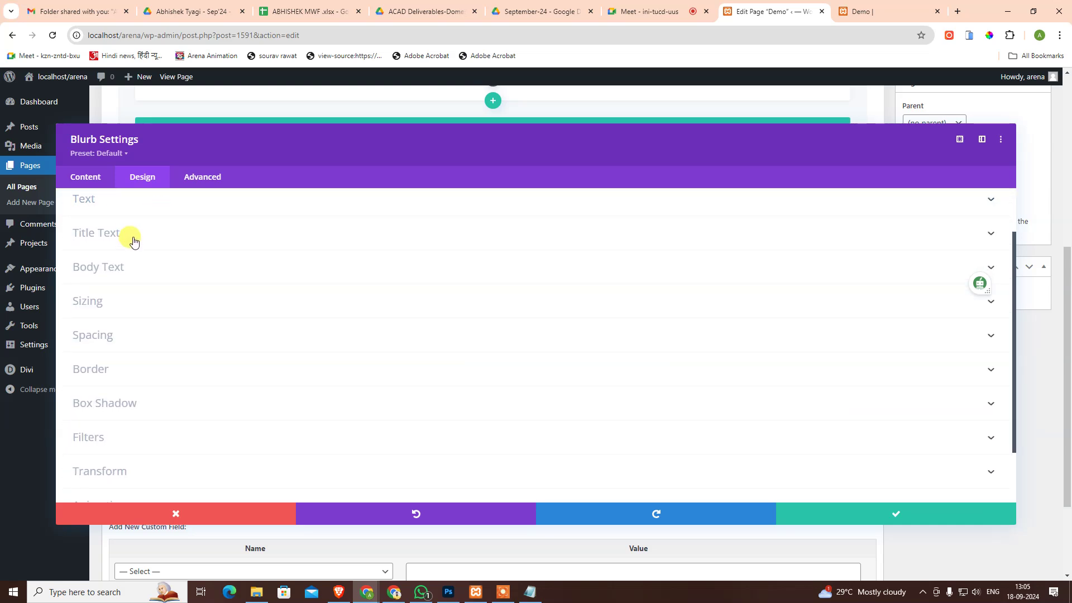
click(134, 241)
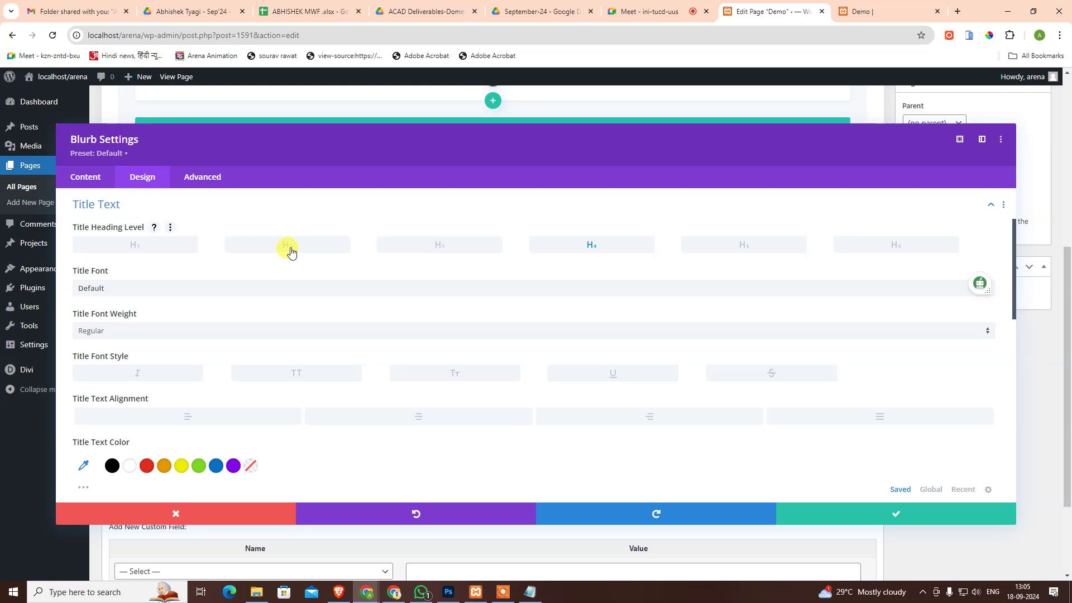
click(146, 337)
click(100, 468)
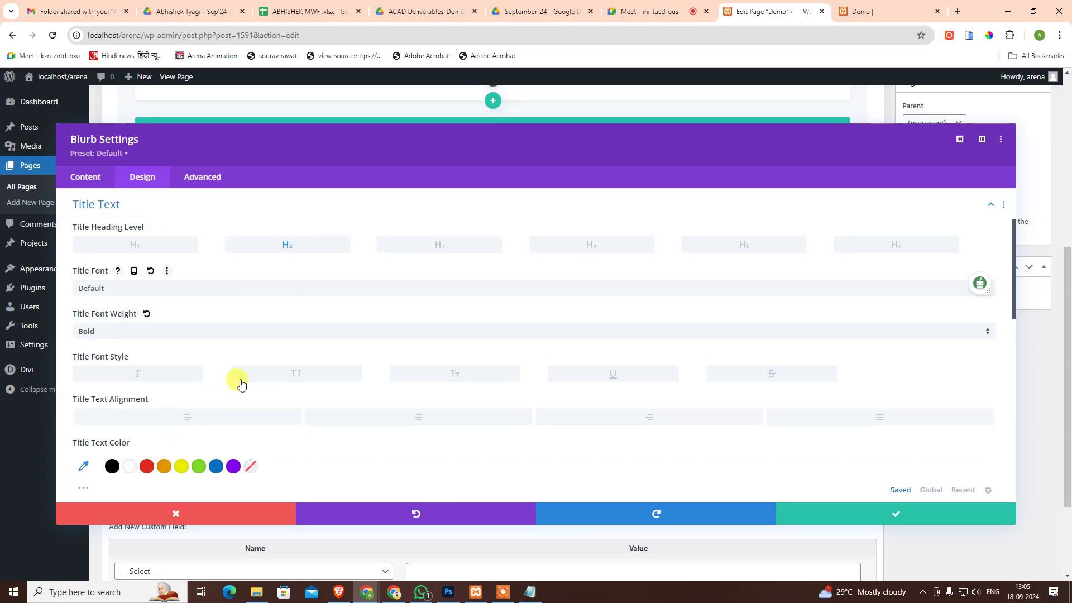
click(296, 374)
scroll(450, 409, down, 1)
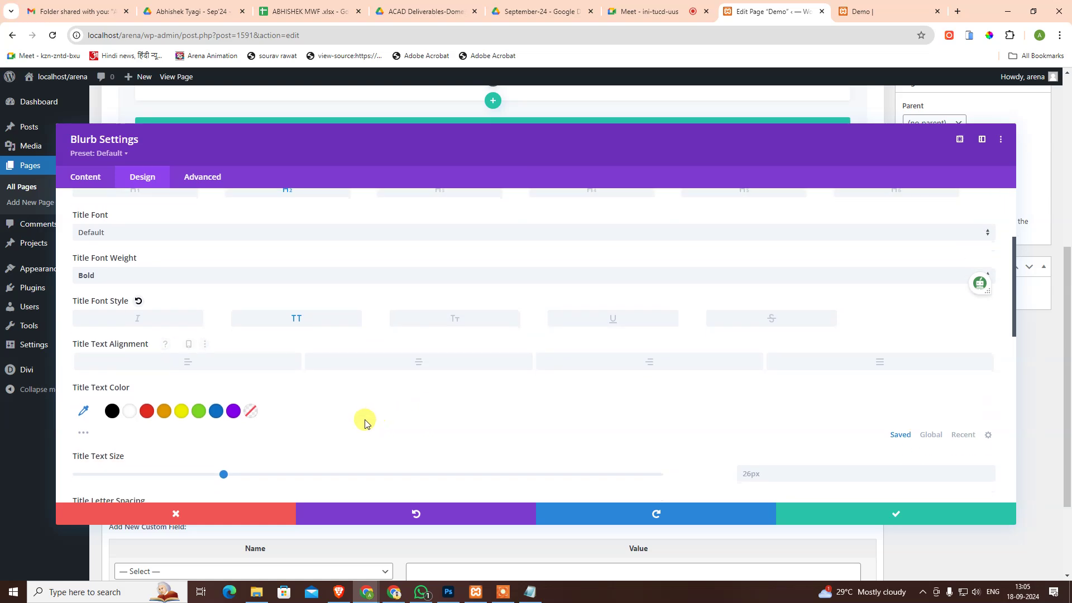
click(111, 411)
scroll(565, 400, down, 3)
scroll(618, 400, down, 2)
scroll(598, 476, down, 1)
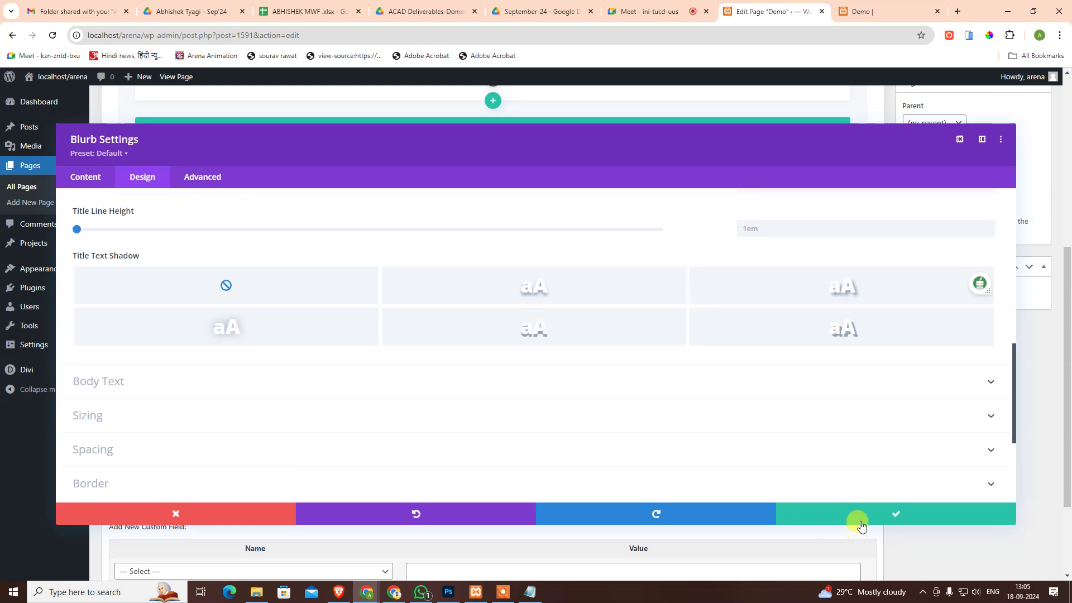
click(861, 521)
scroll(771, 328, up, 6)
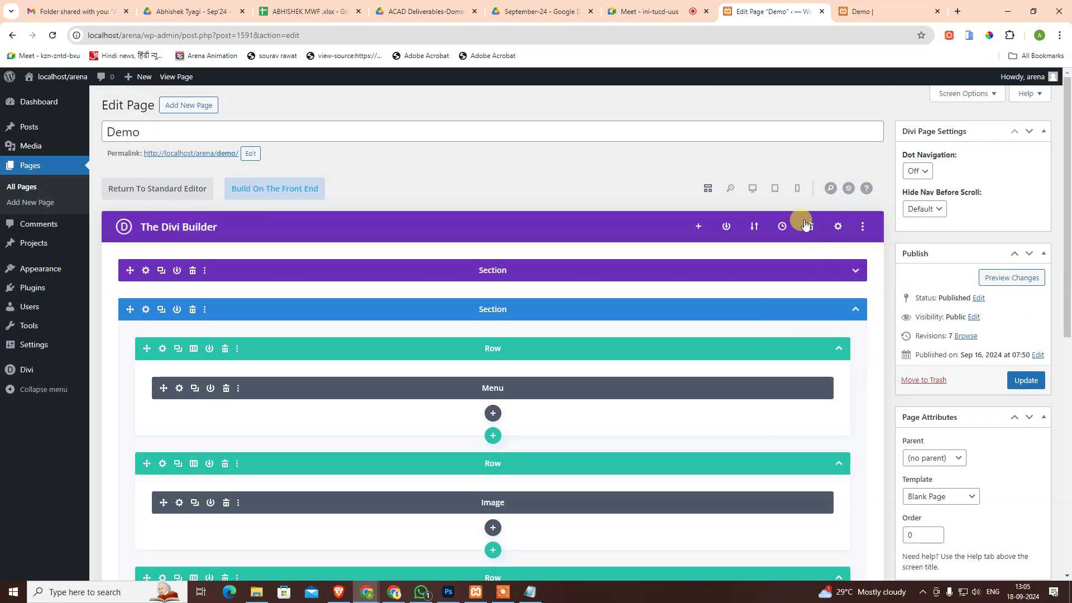
- Switch to desktop preview and open the ABOUT US blurb's settings as a right-side panel
click(750, 190)
scroll(474, 419, down, 5)
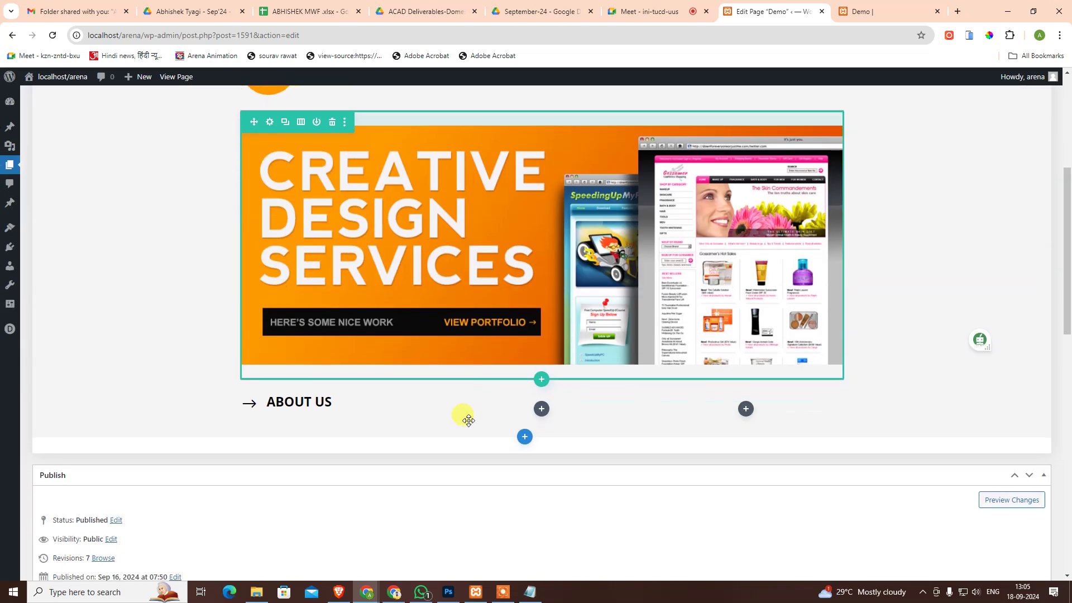
mouse_move(329, 403)
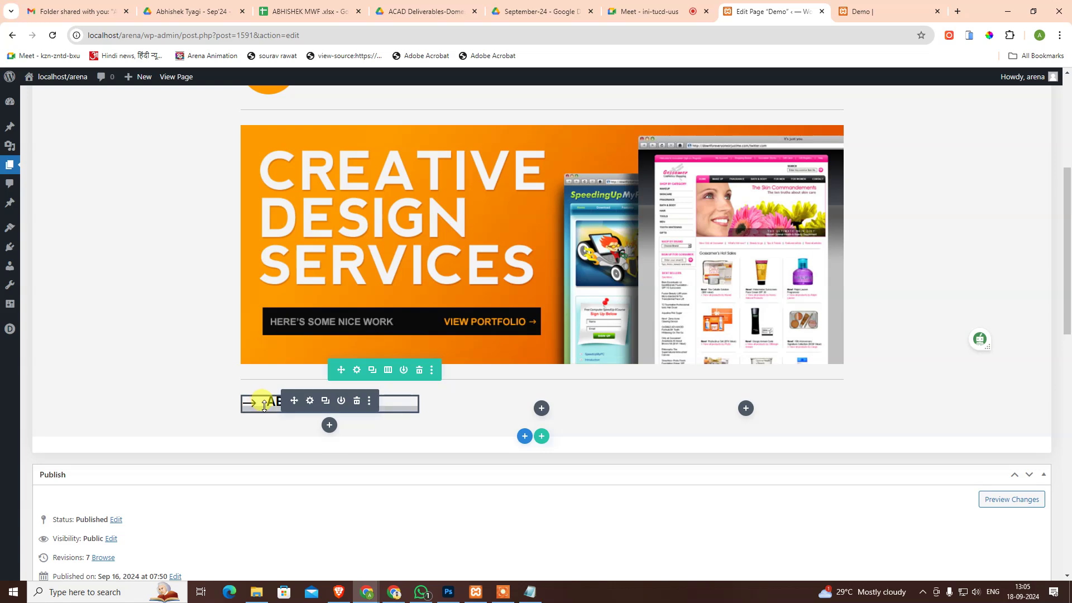
click(318, 400)
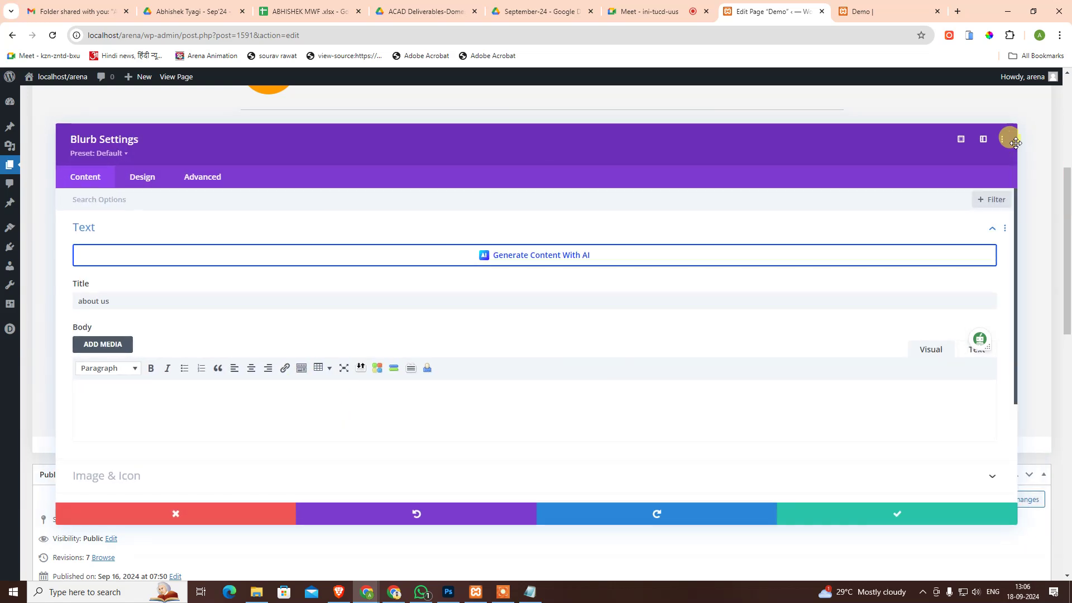
click(958, 139)
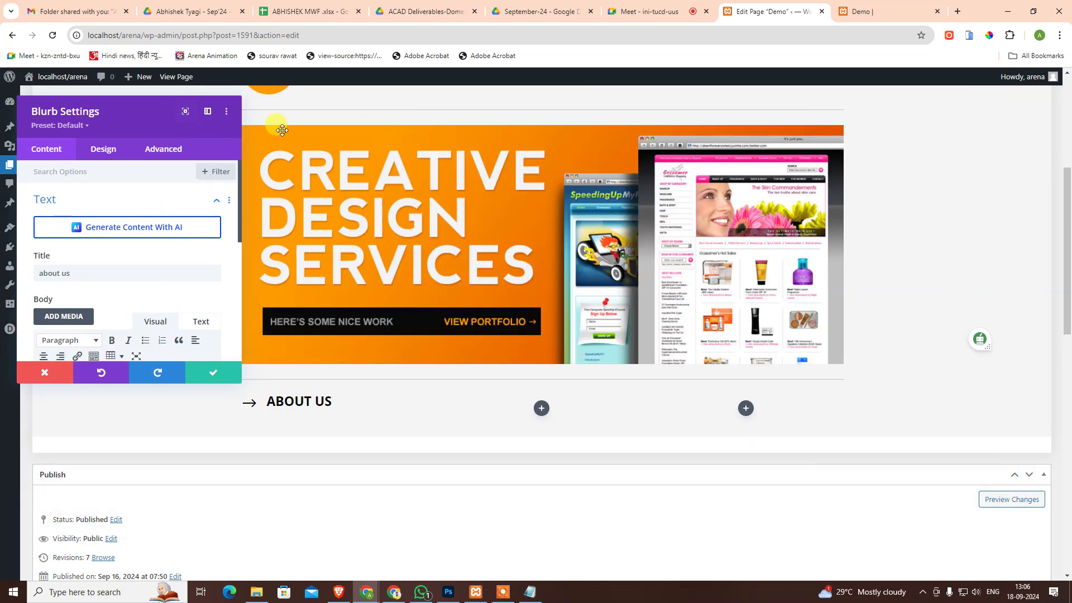
mouse_move(141, 110)
mouse_down()
mouse_move(870, 124)
mouse_move(853, 110)
mouse_up()
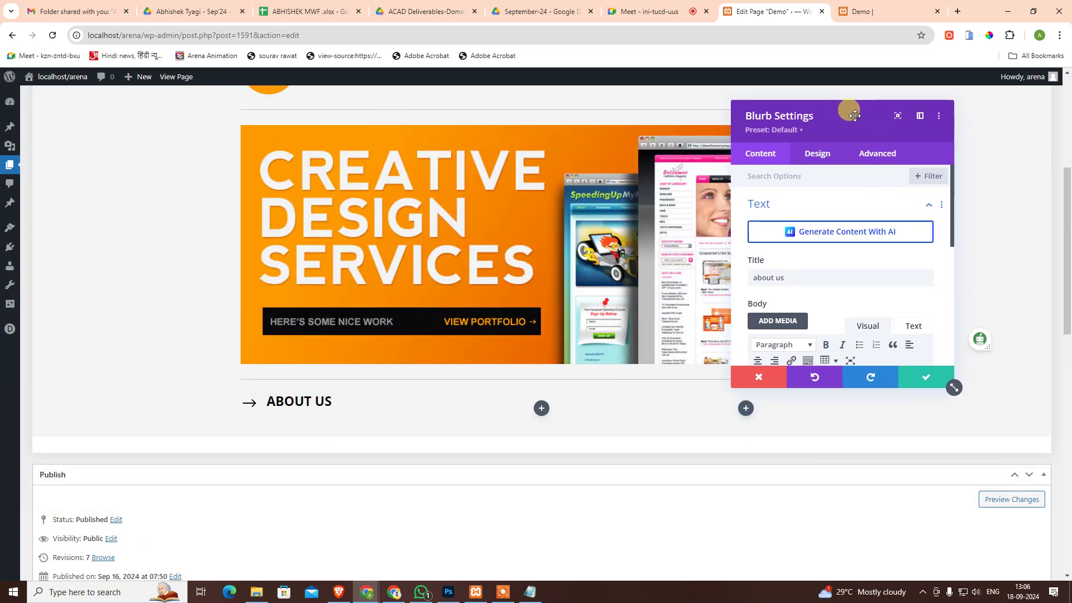
- Shrink the ABOUT US arrow icon to 26px width and close the blurb settings
click(812, 153)
click(783, 217)
scroll(785, 251, down, 1)
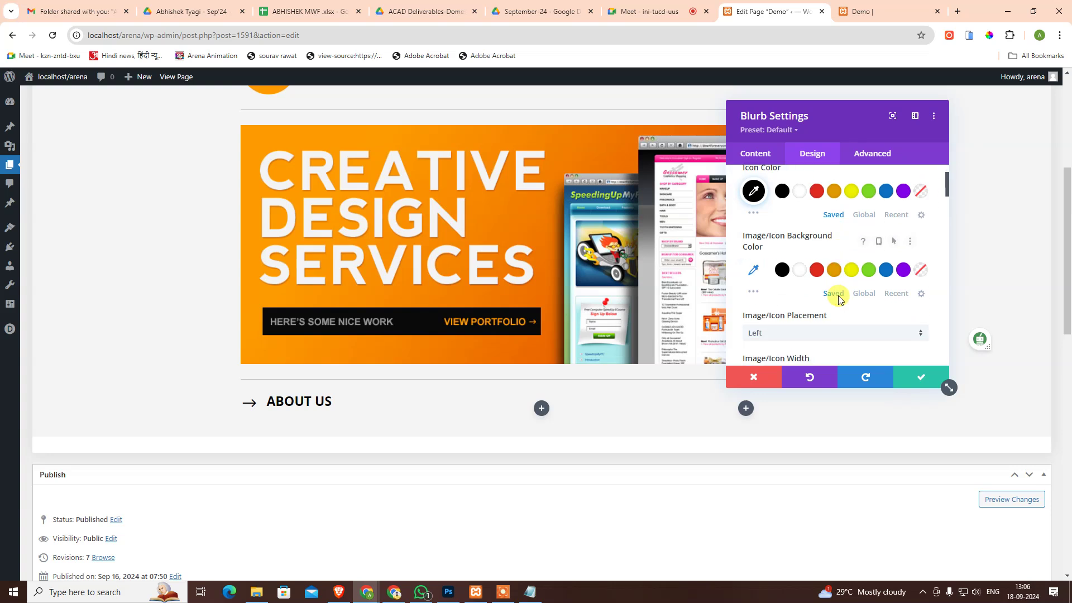
scroll(785, 279, down, 1)
scroll(782, 296, down, 1)
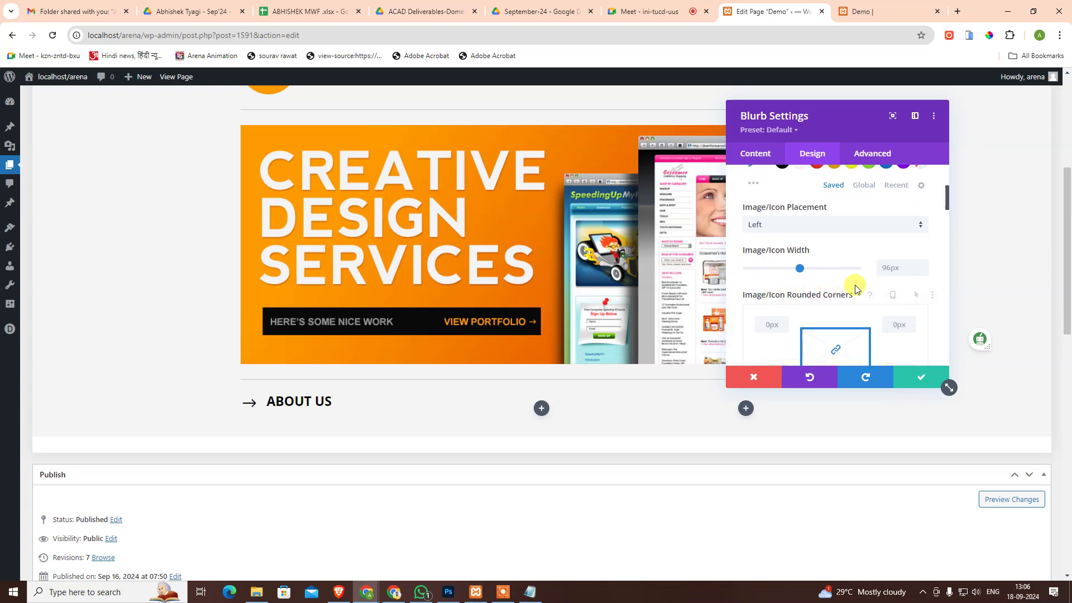
scroll(798, 279, down, 1)
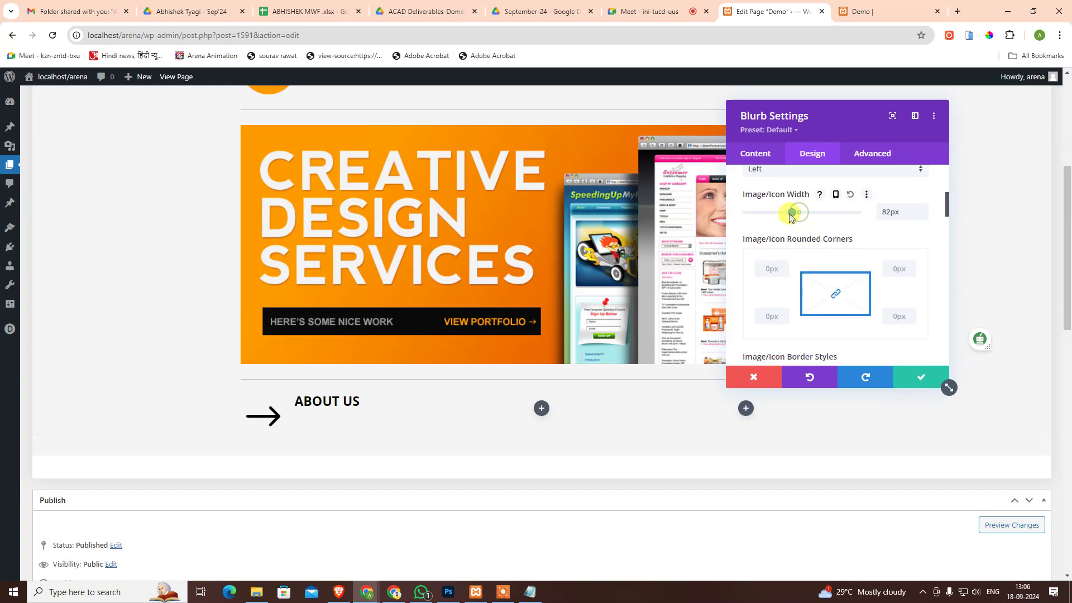
drag(799, 216, 754, 217)
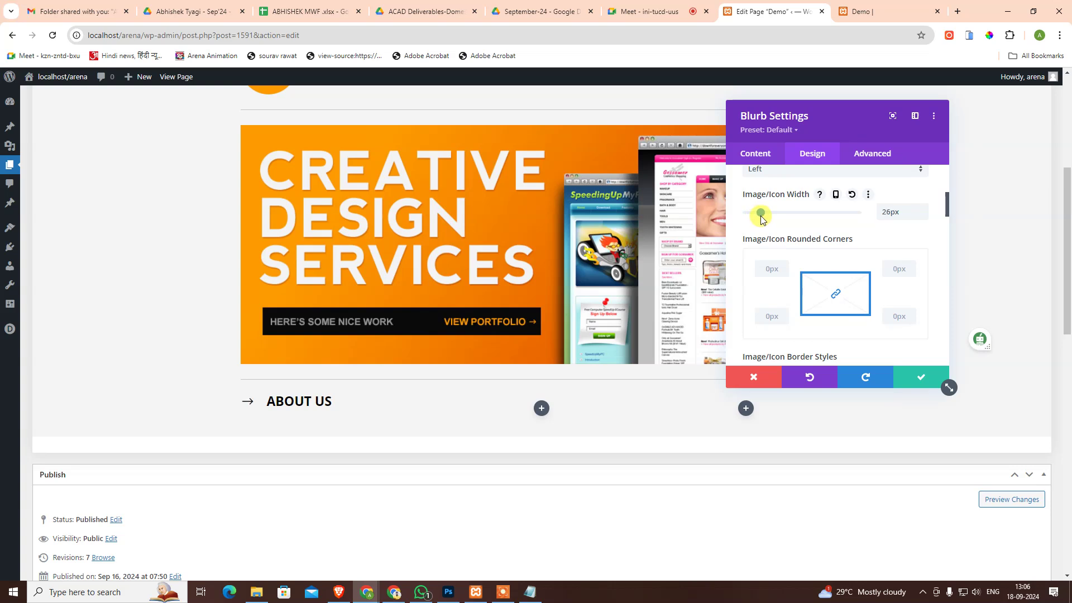
double_click(892, 217)
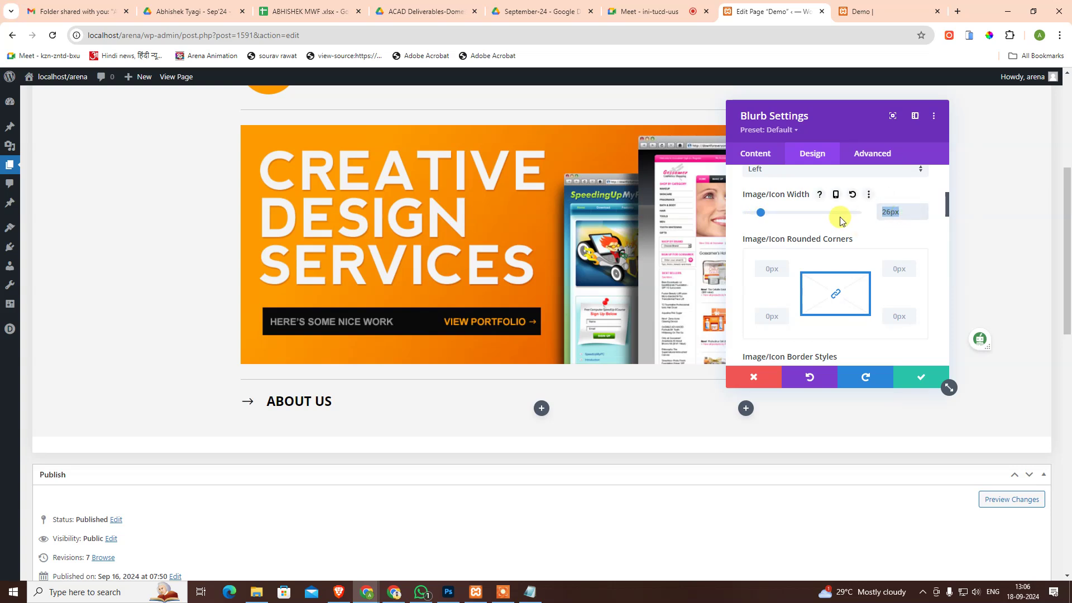
text(25)
scroll(841, 223, down, 1)
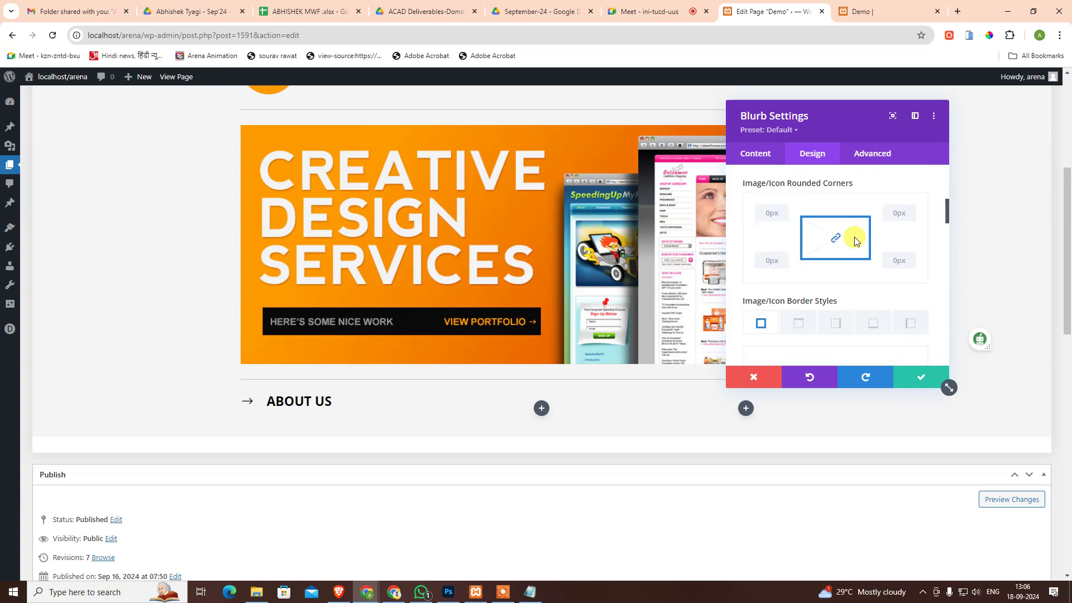
scroll(837, 240, down, 2)
scroll(832, 279, down, 3)
scroll(815, 304, down, 2)
scroll(838, 329, down, 4)
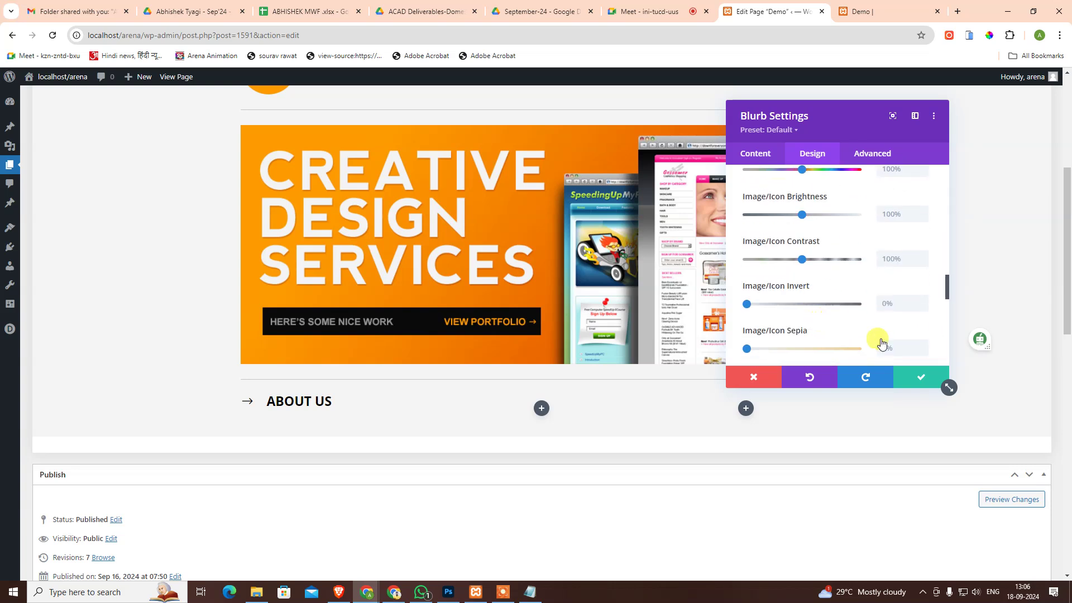
click(911, 383)
mouse_move(329, 402)
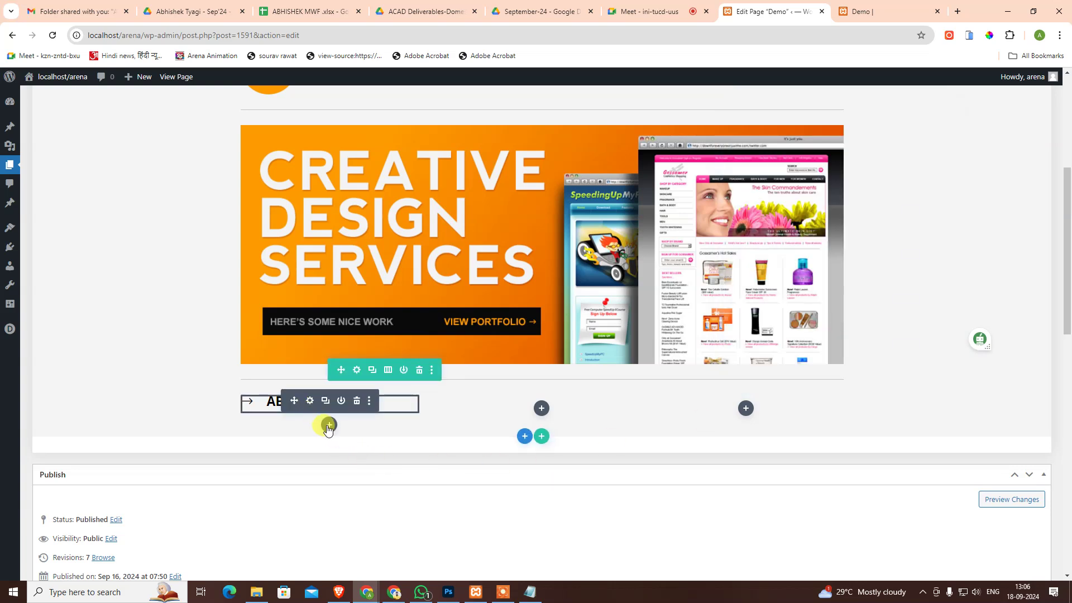
- Insert a Divider under ABOUT US with a black line of 6px weight and save it
click(330, 426)
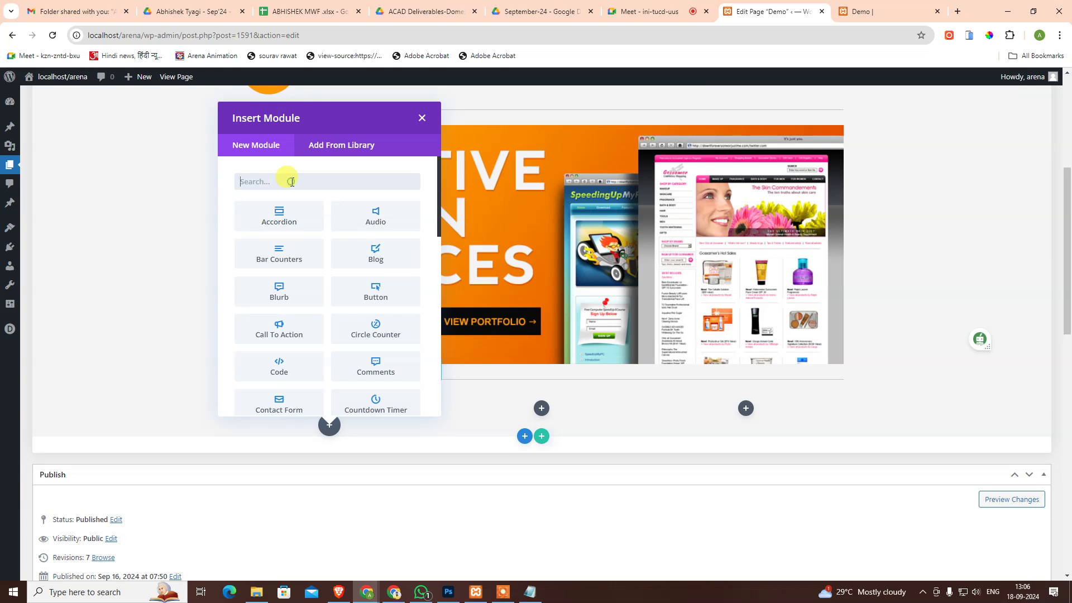
text(divi)
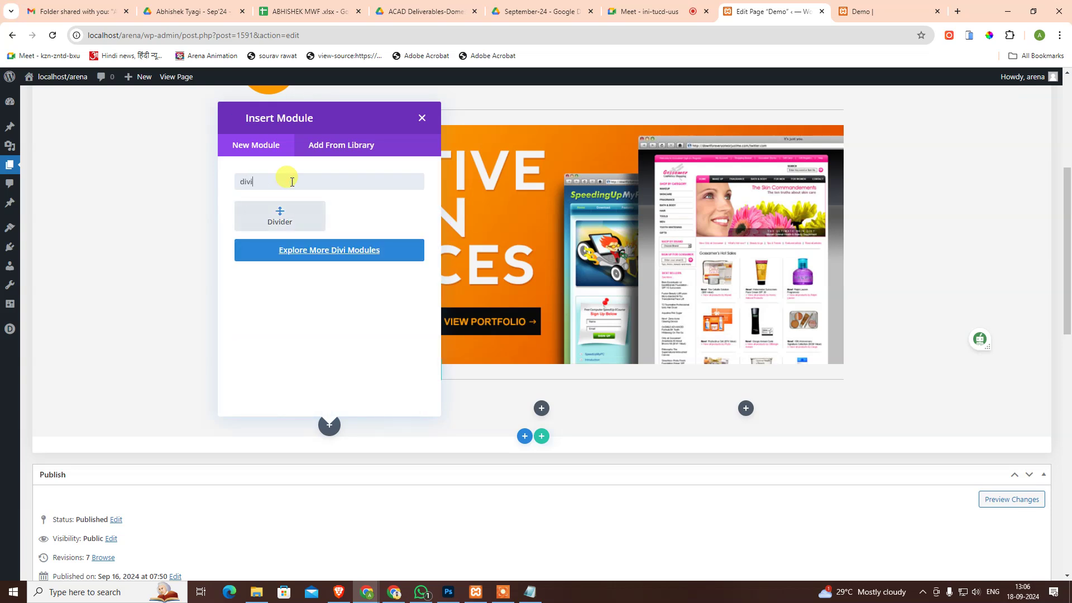
click(286, 212)
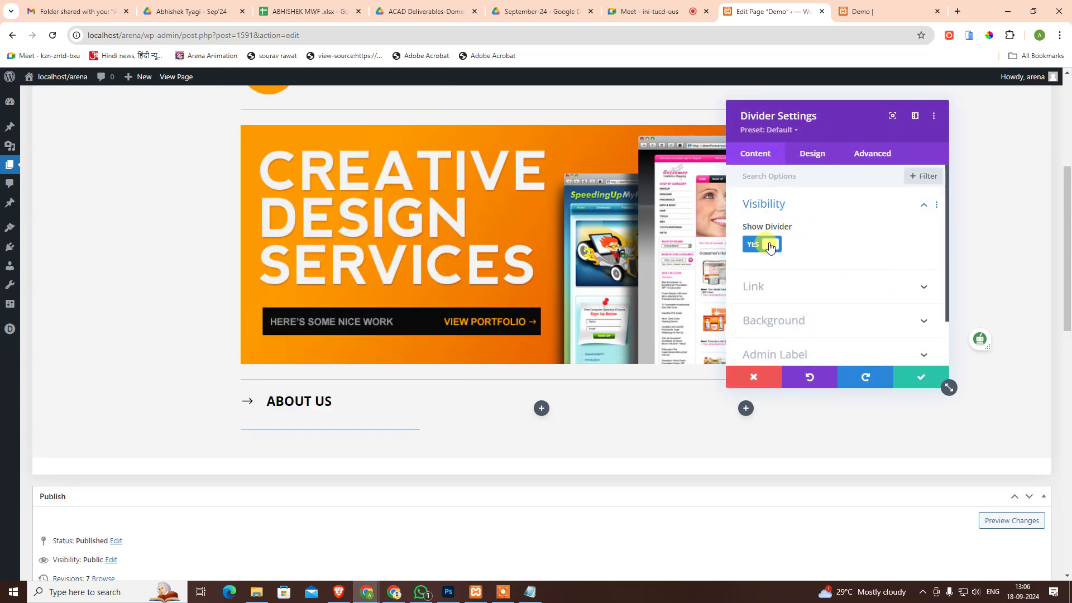
click(811, 155)
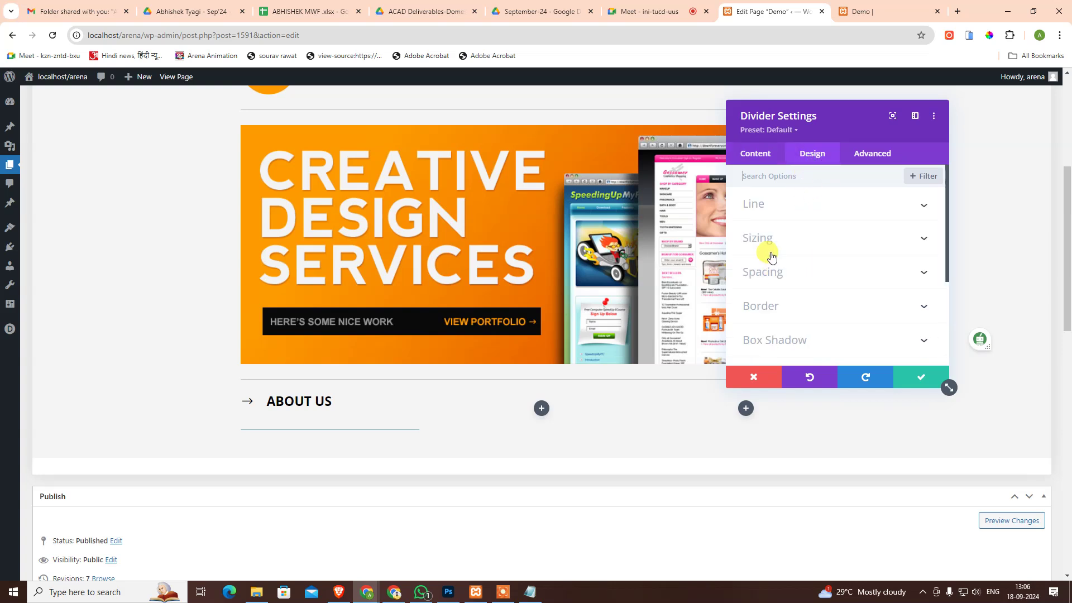
click(784, 208)
click(782, 250)
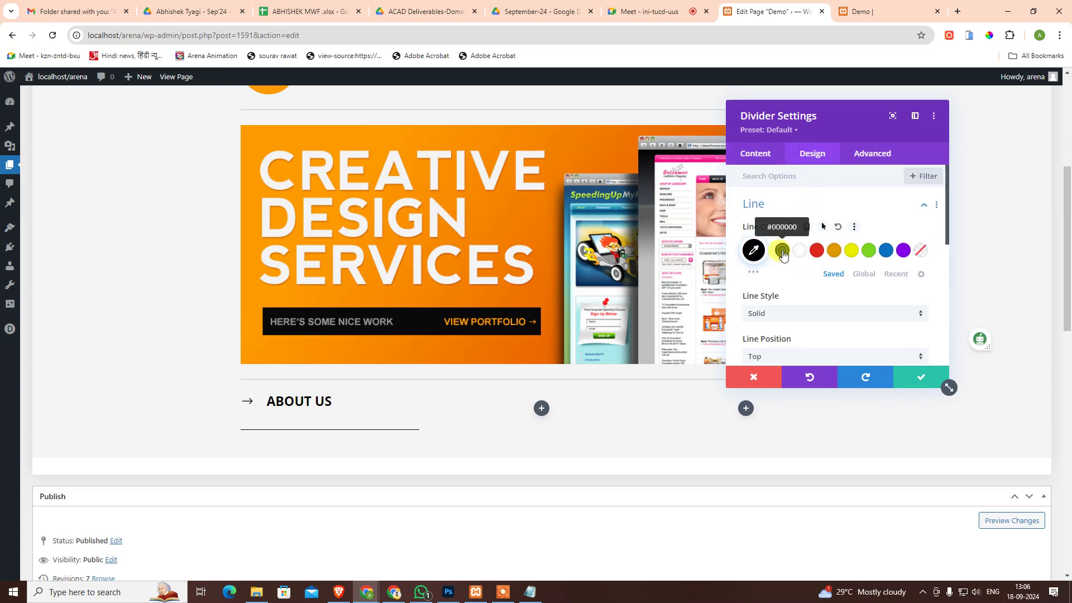
scroll(832, 316, down, 2)
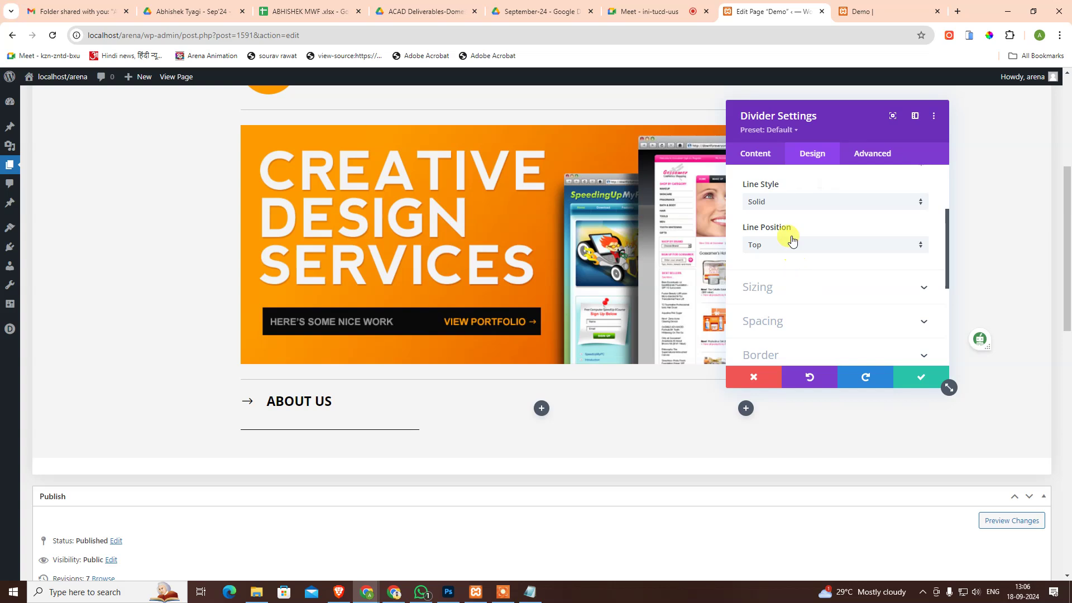
scroll(789, 239, up, 2)
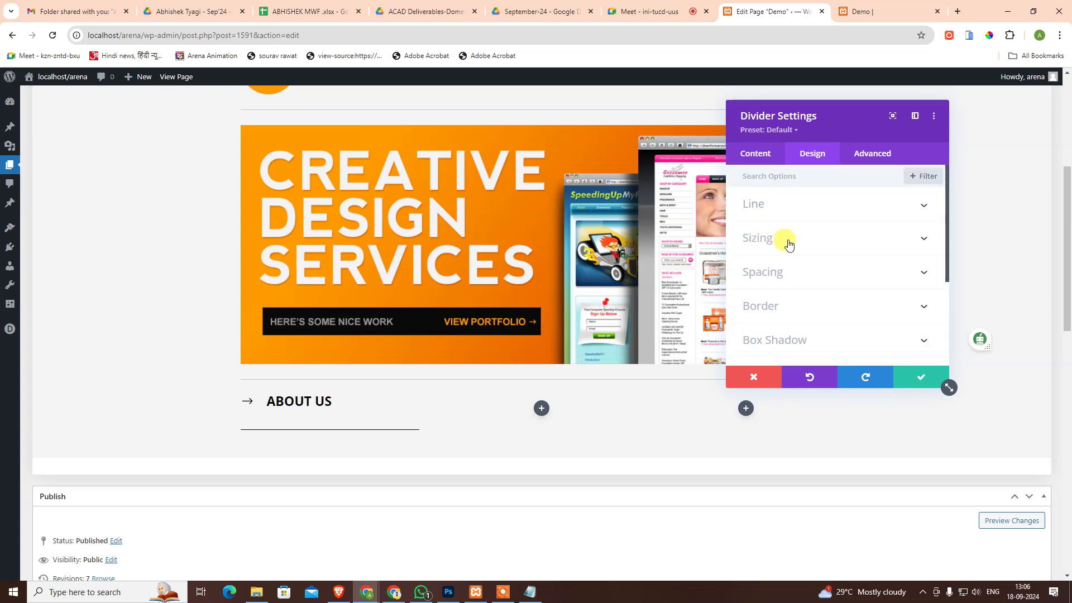
click(783, 239)
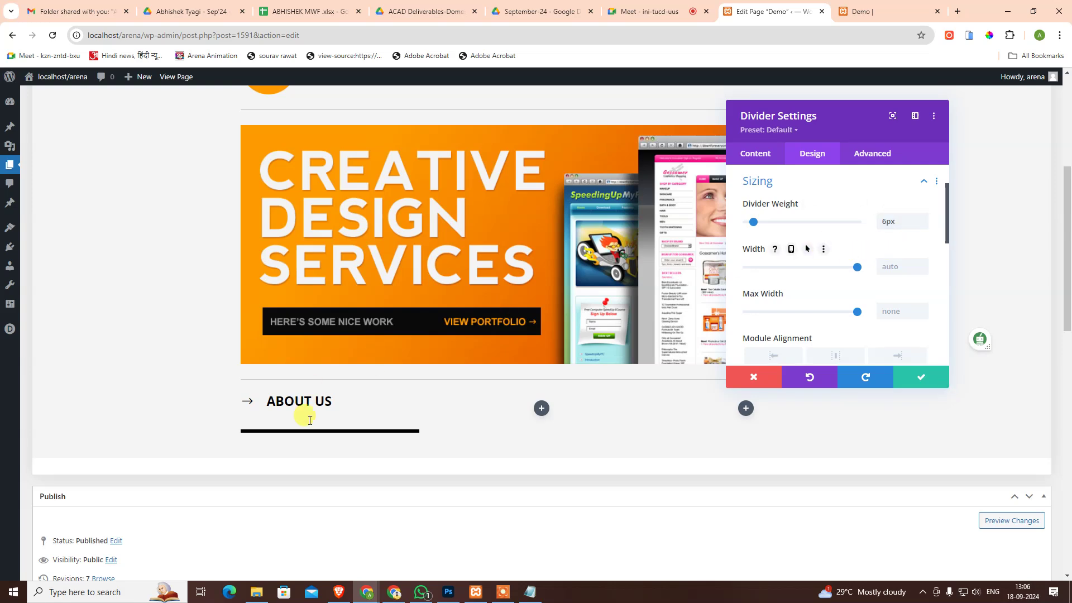
click(915, 377)
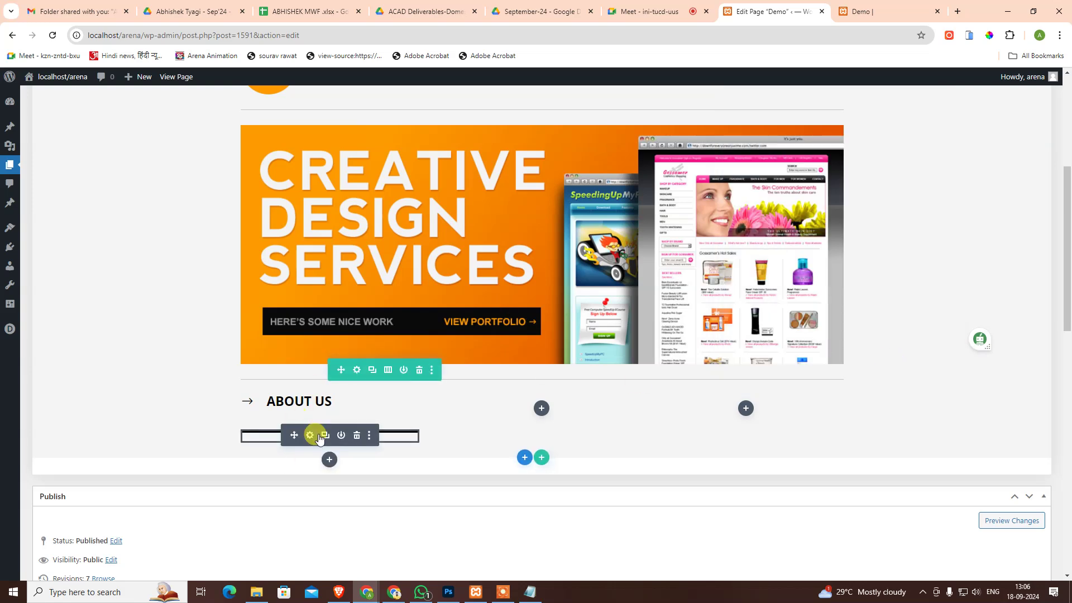
scroll(327, 437, down, 2)
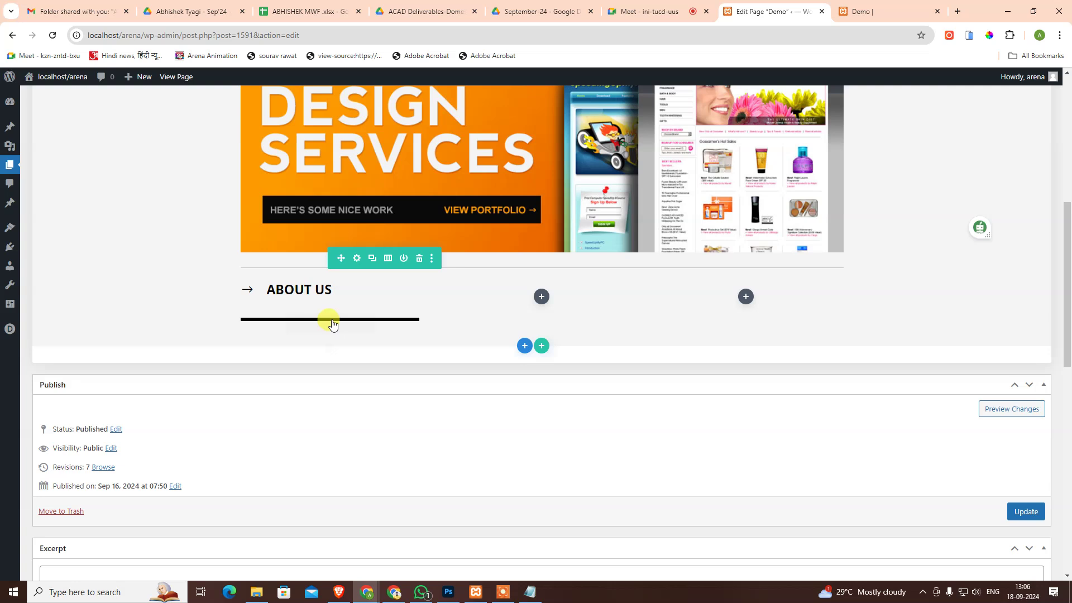
- Insert a Text module below the divider and save it with its placeholder paragraph
click(330, 349)
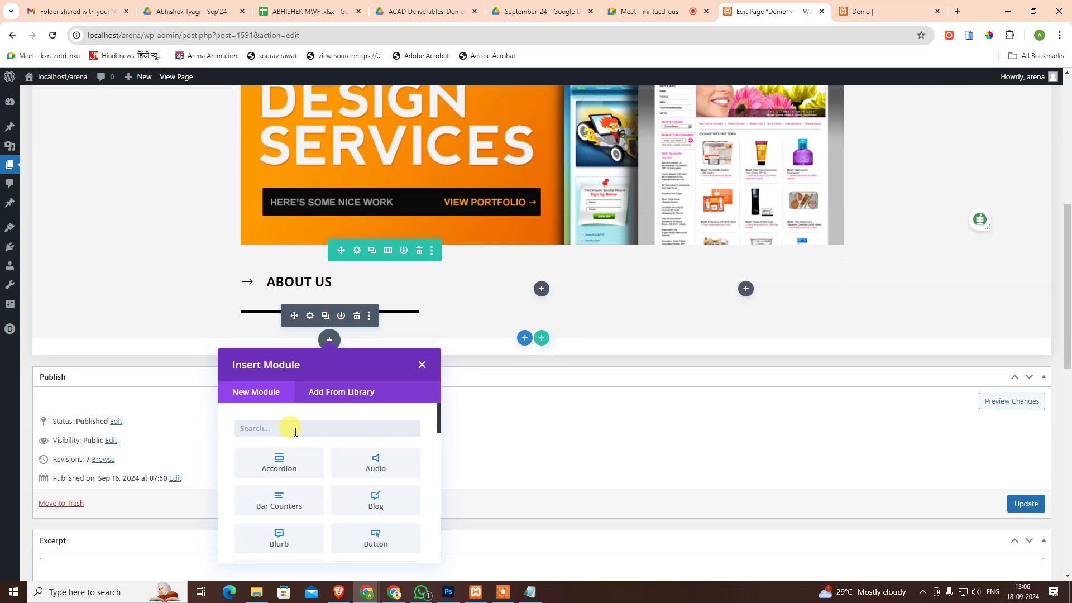
text(text)
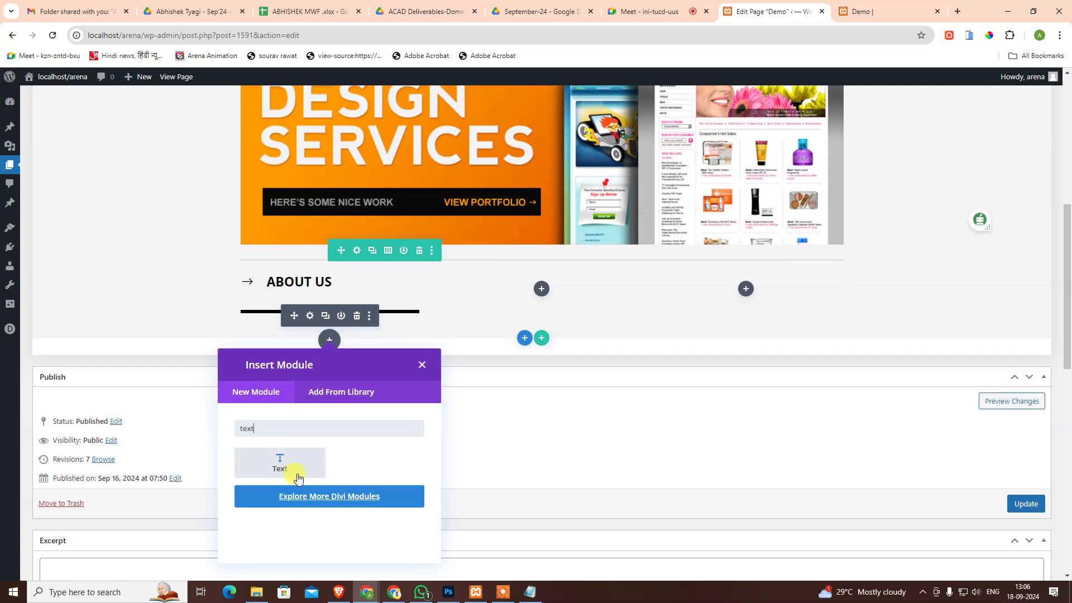
click(298, 478)
scroll(842, 314, down, 2)
scroll(870, 356, down, 2)
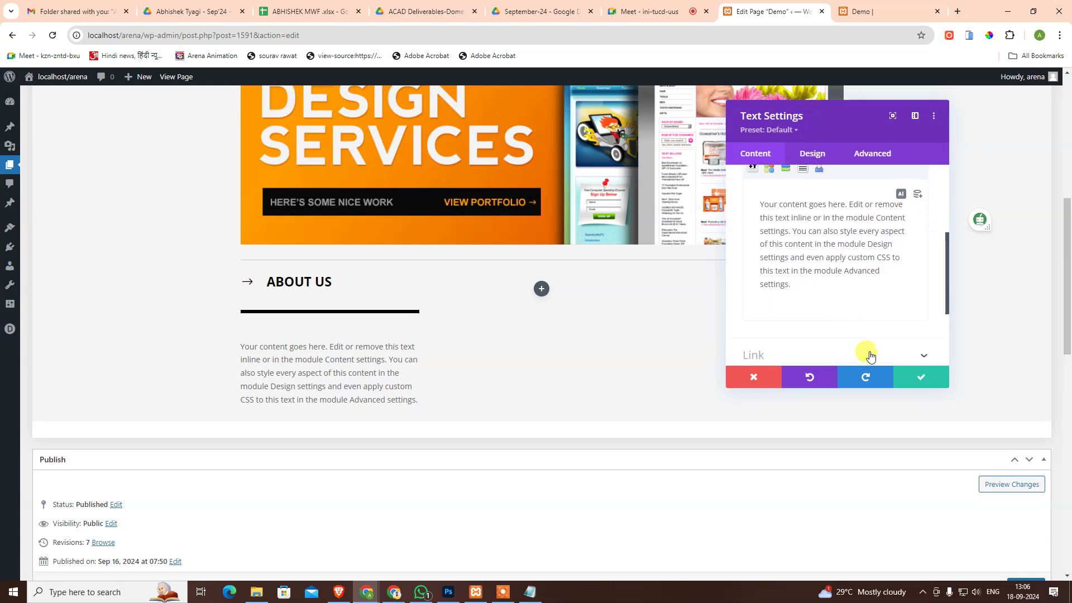
click(920, 377)
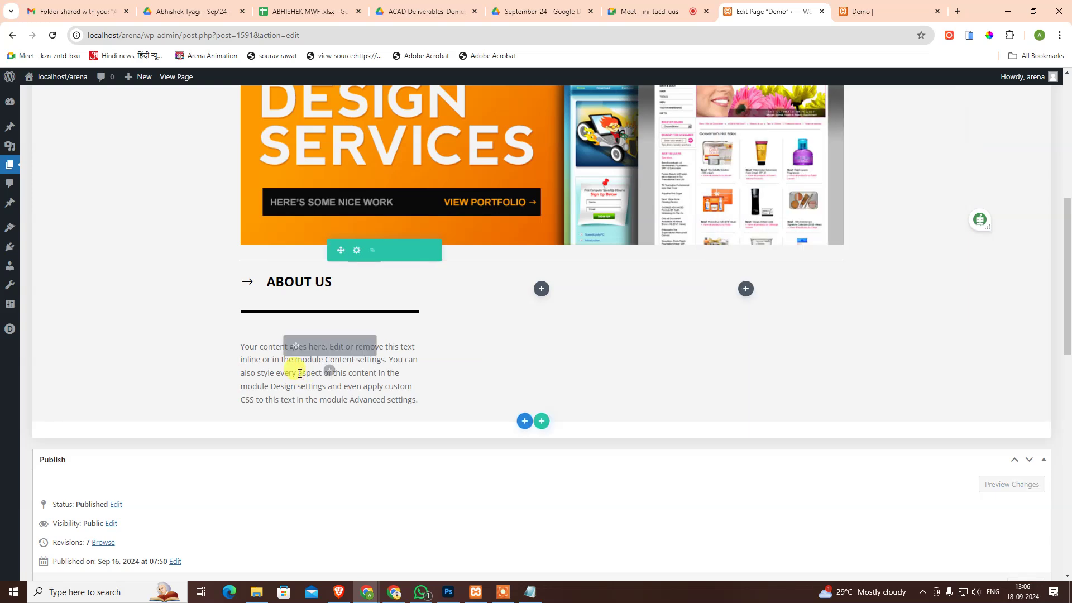
- Copy the About Us body paragraph from the Photoshop design and return to WordPress
click(447, 593)
click(282, 334)
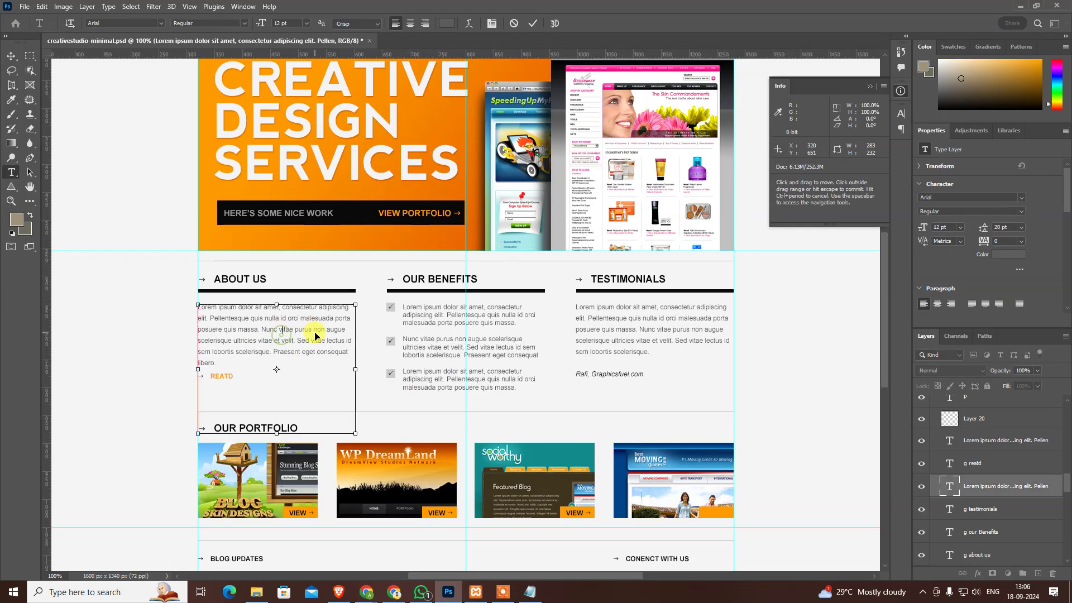
key(ctrl+a)
key(ctrl+c)
key(alt+Tab)
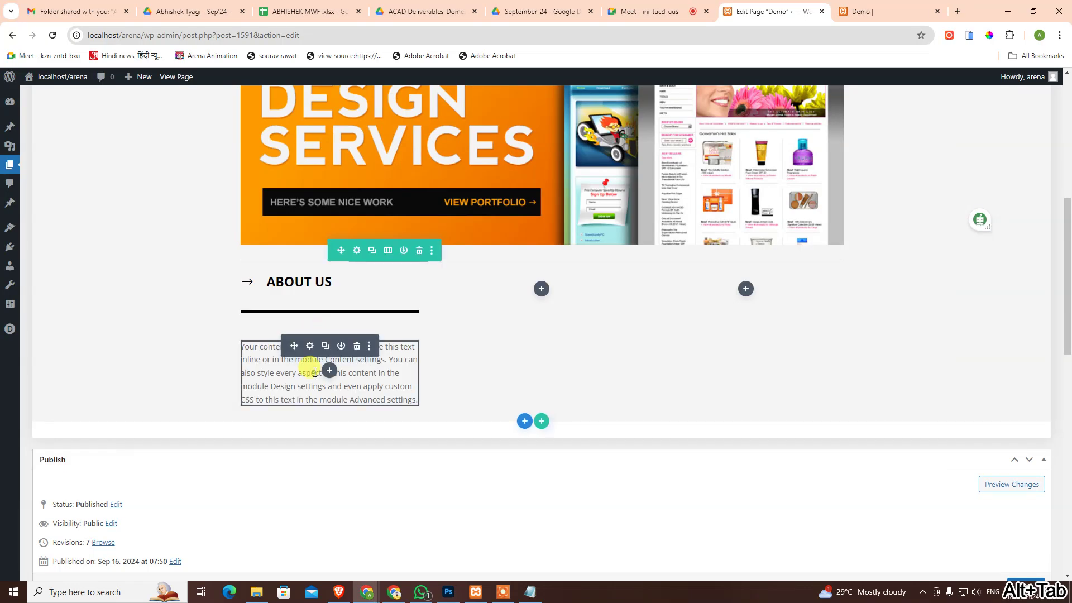
- Paste the copied Lorem ipsum paragraph over the placeholder text in the ABOUT US text module
click(315, 372)
key(ctrl+a)
key(ctrl+v)
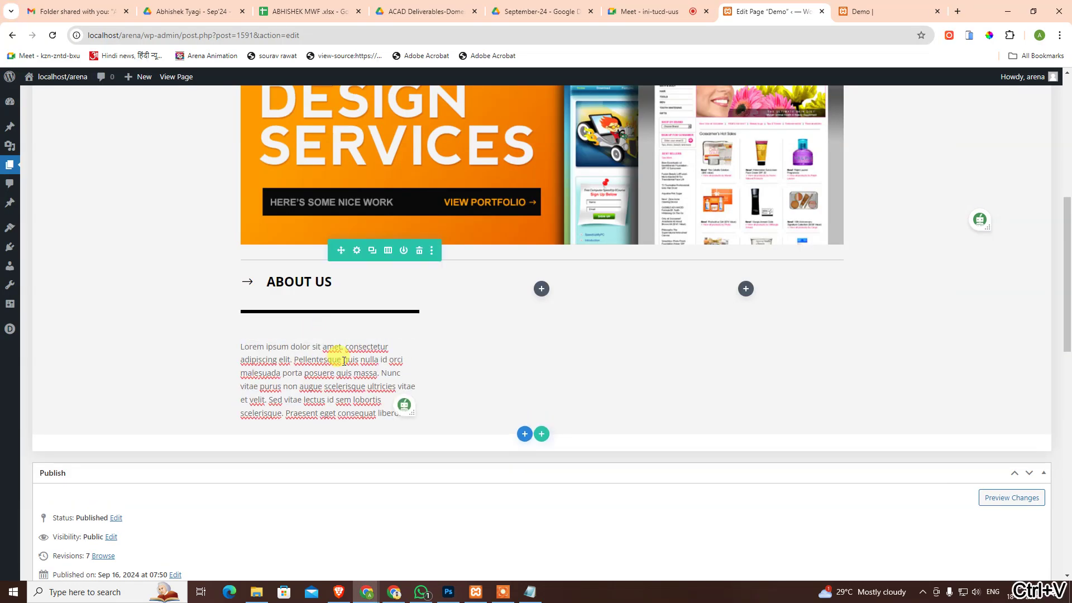
click(309, 344)
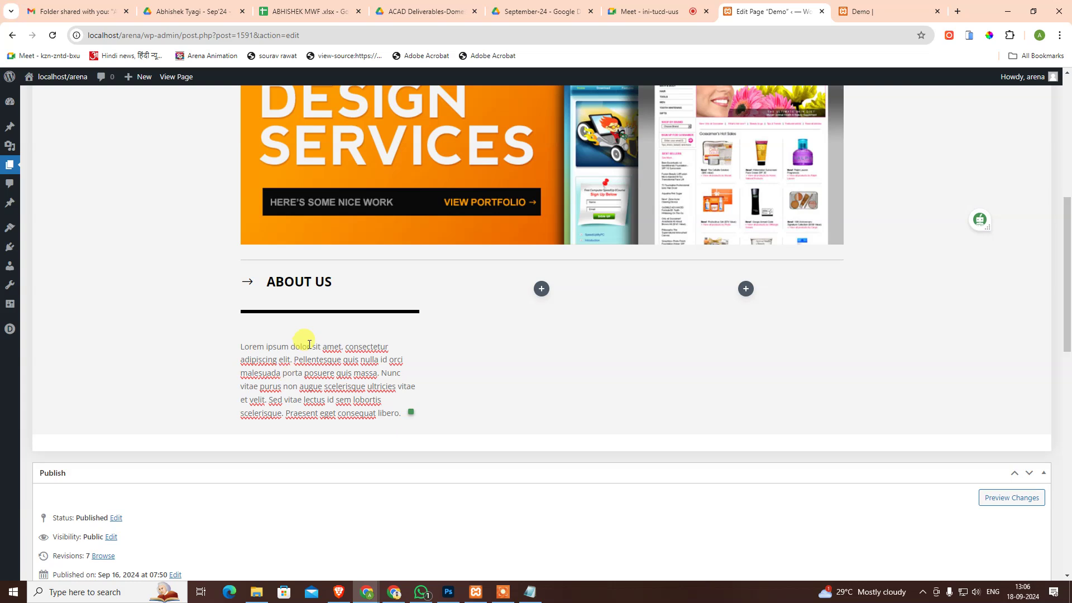
scroll(378, 401, down, 2)
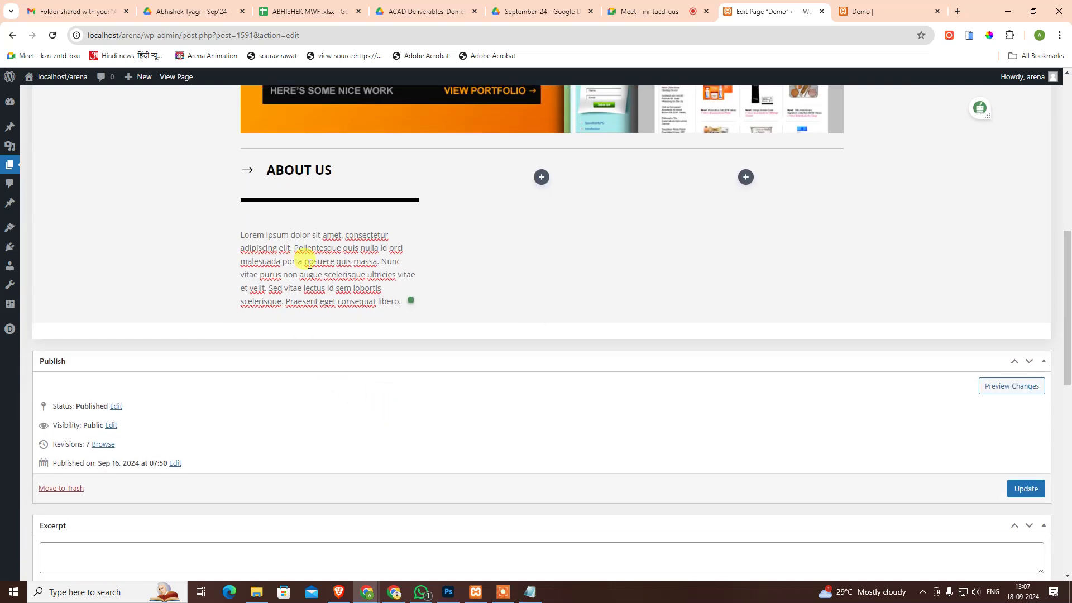
click(472, 281)
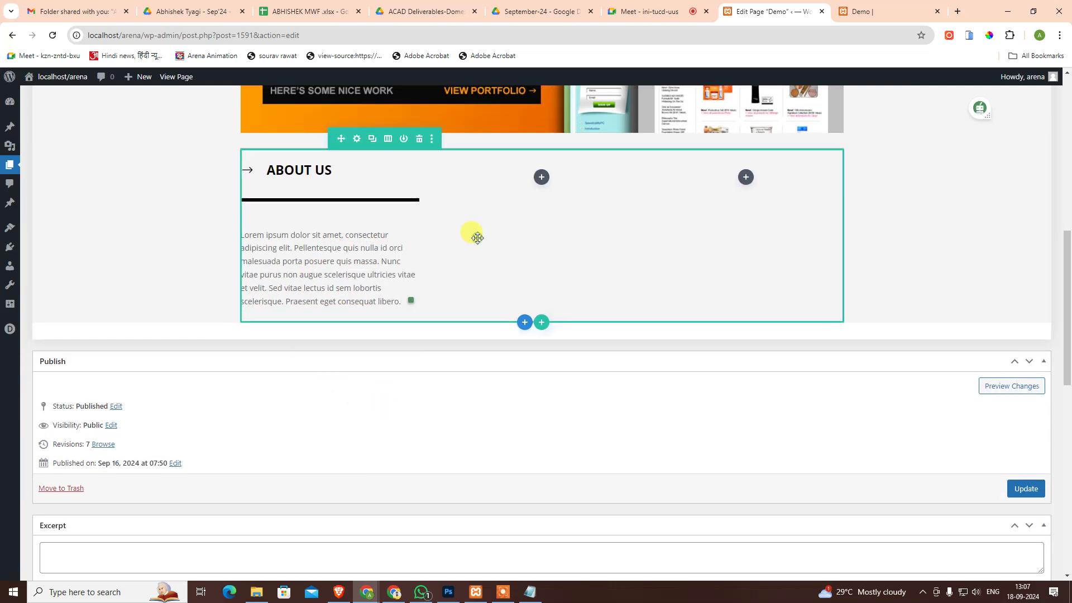
click(309, 257)
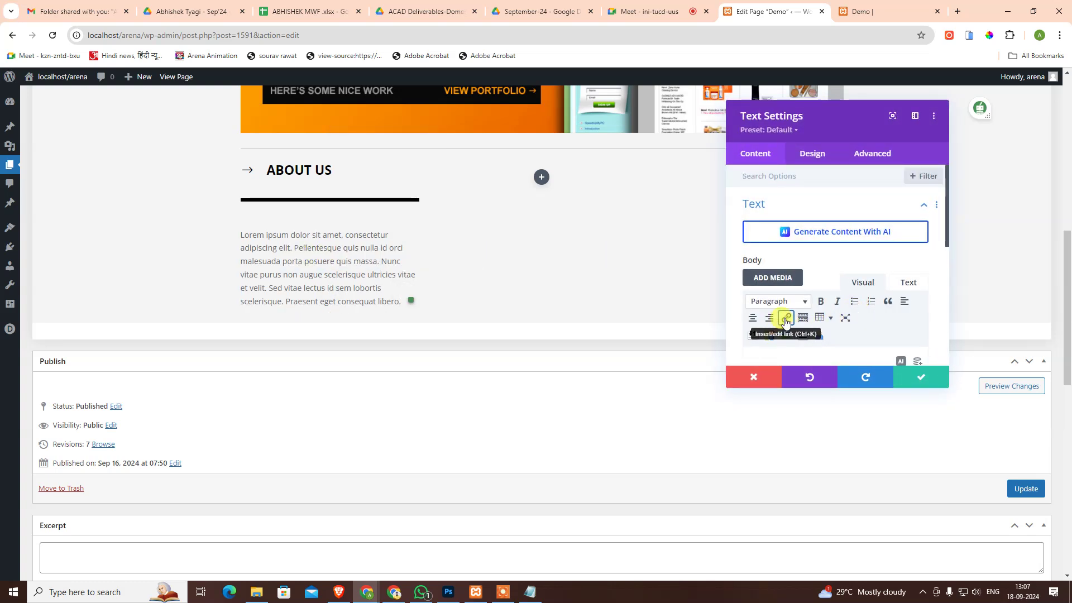
click(754, 376)
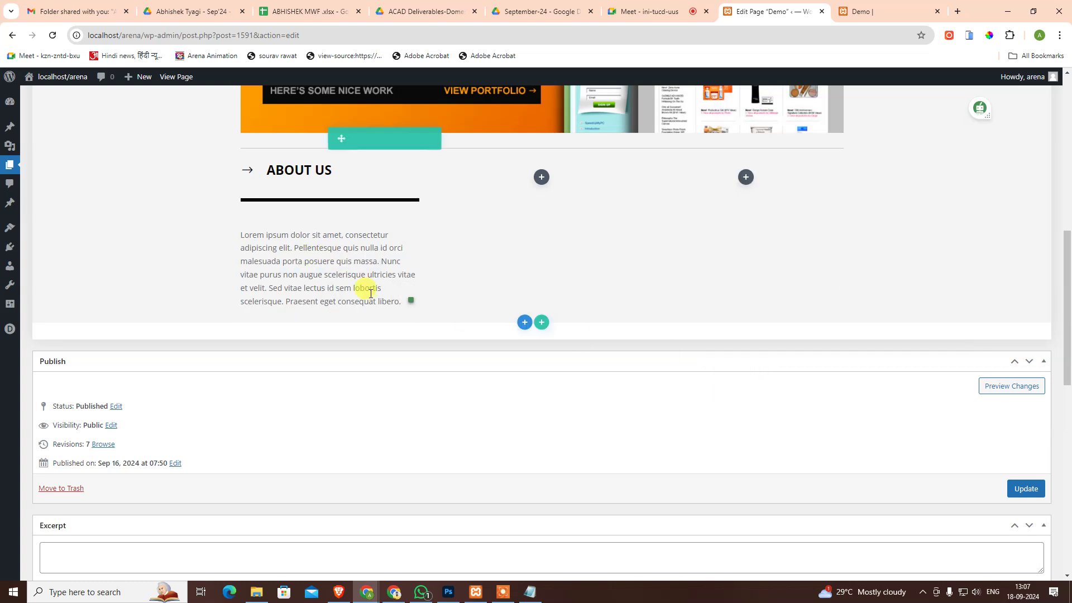
- Insert a Button module below the paragraph and change its label to 'read'
click(330, 288)
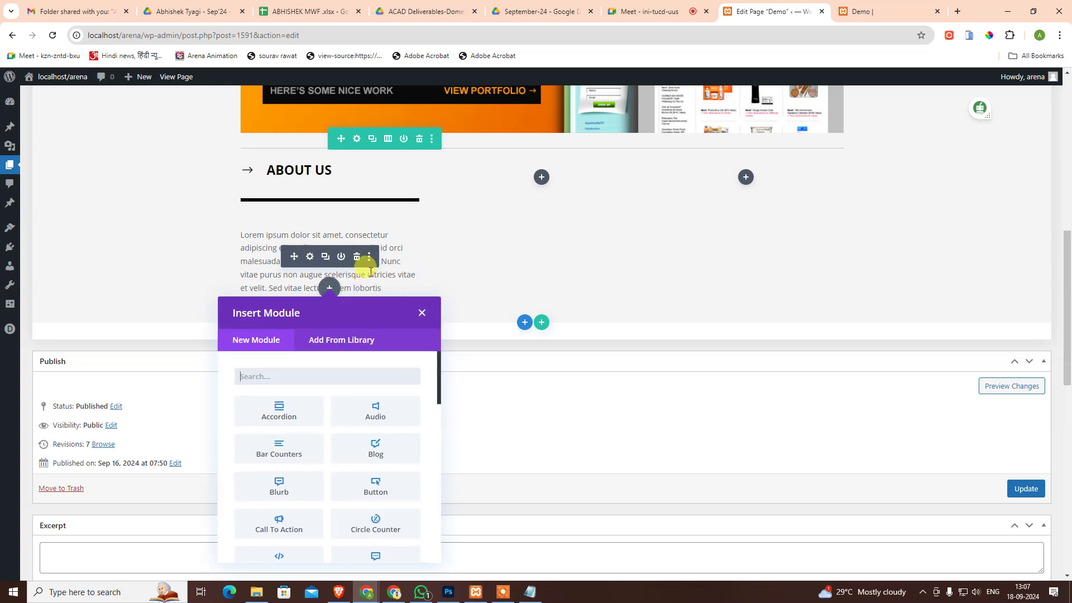
text(button)
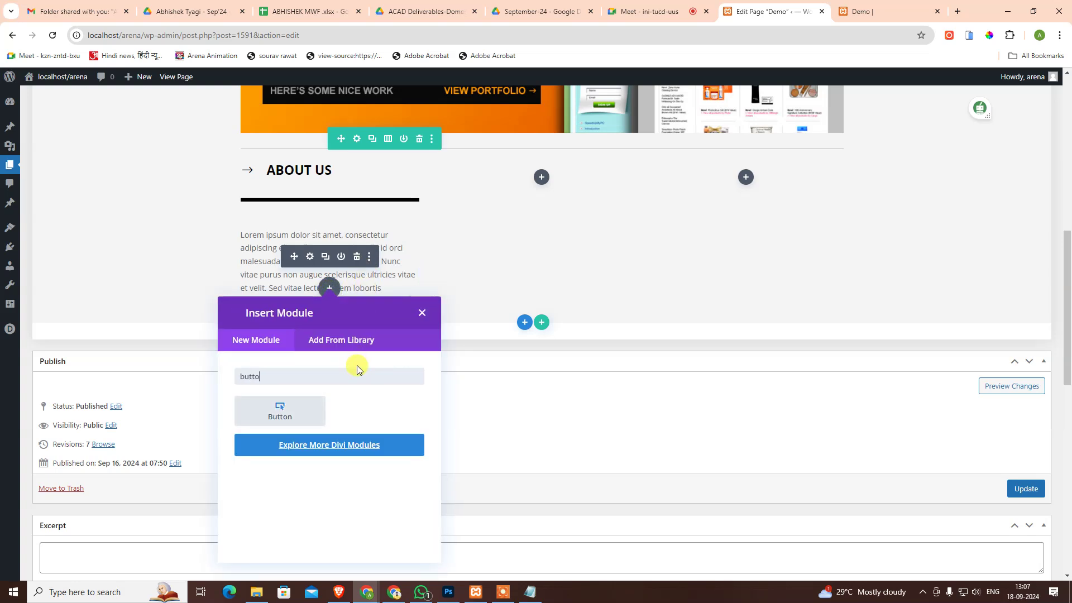
click(280, 410)
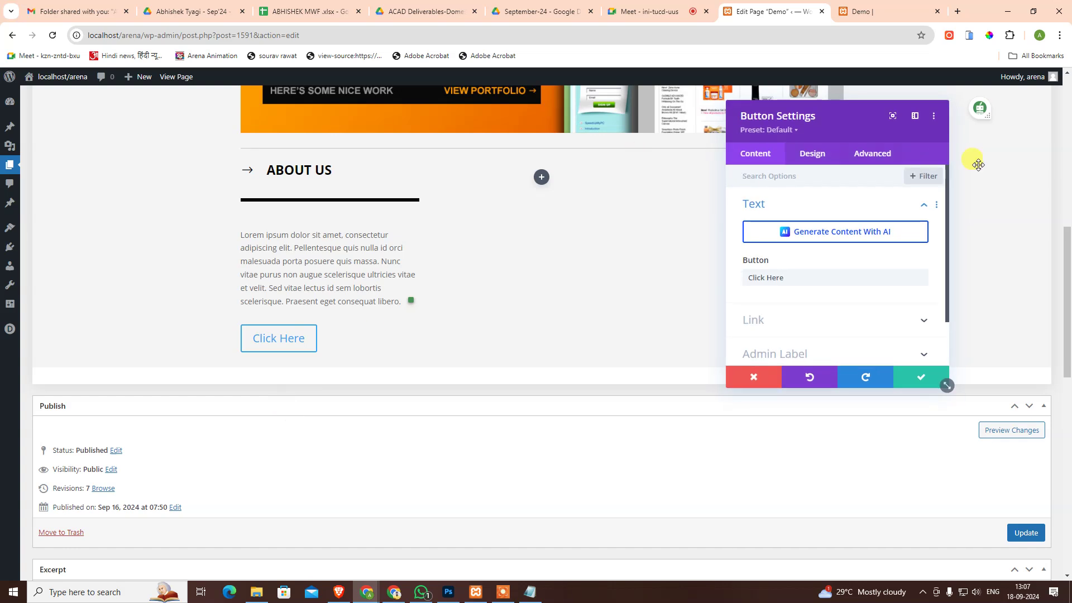
triple_click(801, 277)
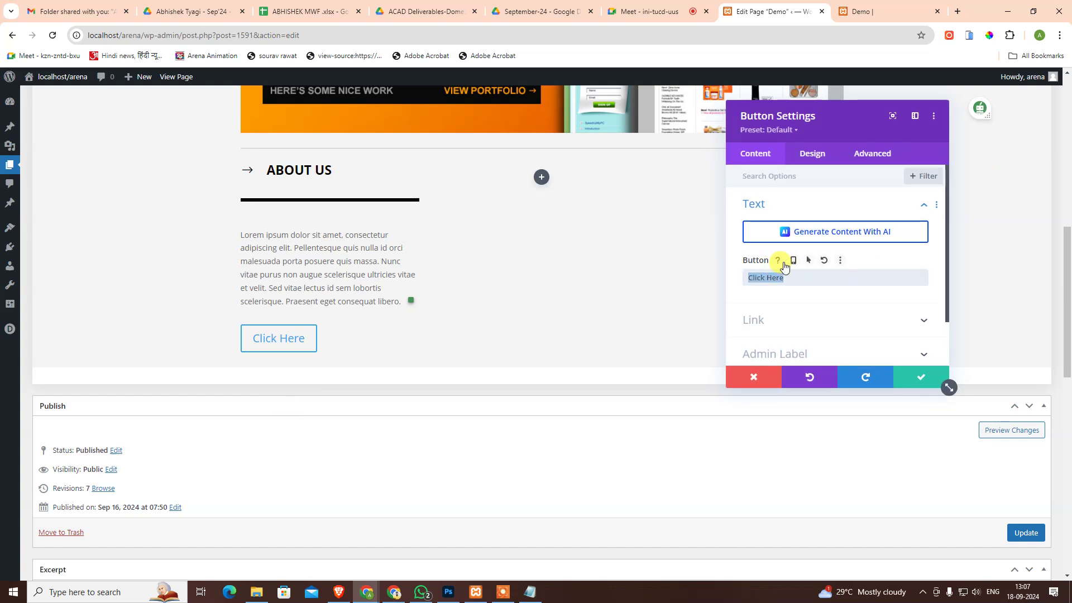
text(read)
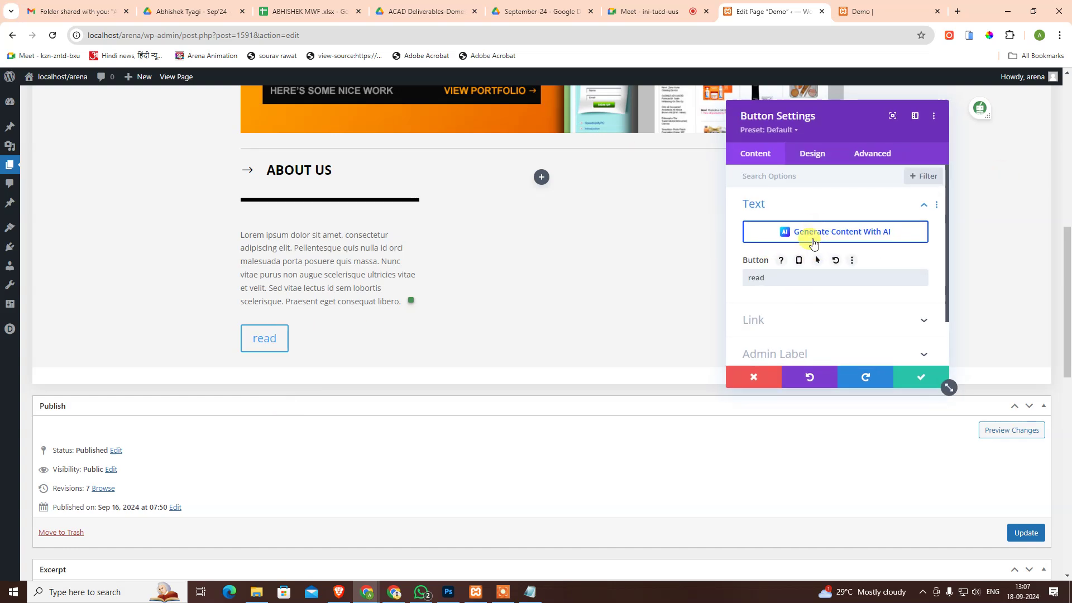
scroll(812, 313, down, 2)
- Turn on custom styles for the button in its design settings
click(810, 153)
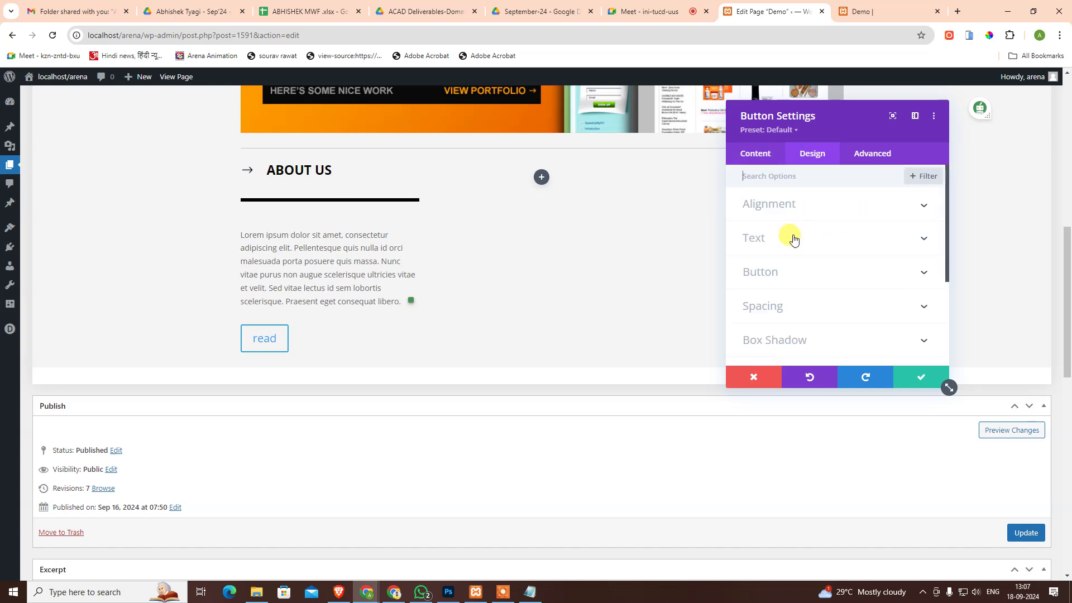
click(820, 212)
click(822, 209)
click(788, 246)
click(790, 192)
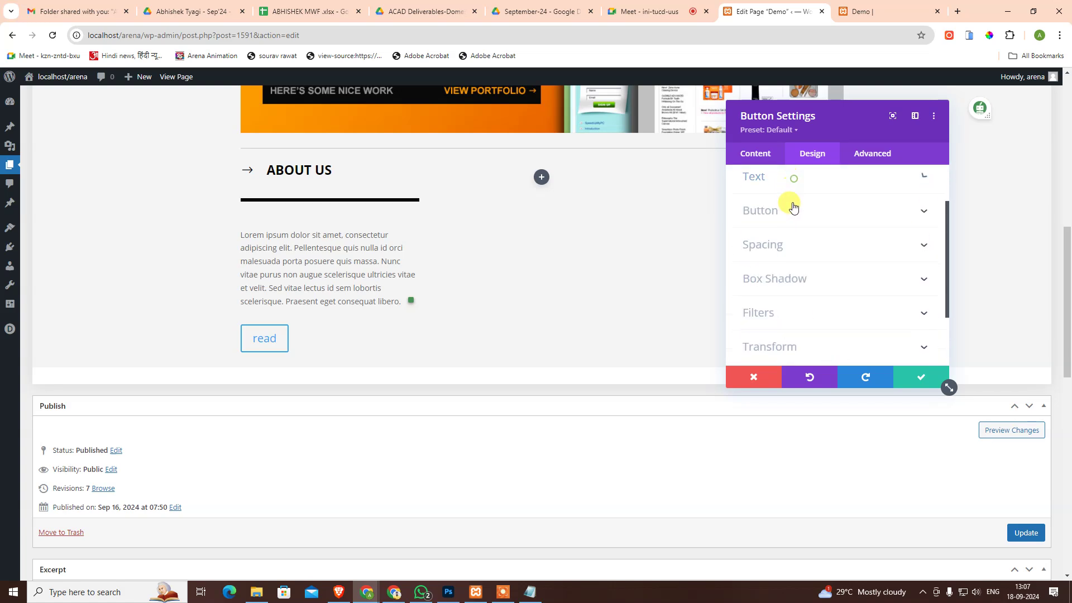
click(783, 210)
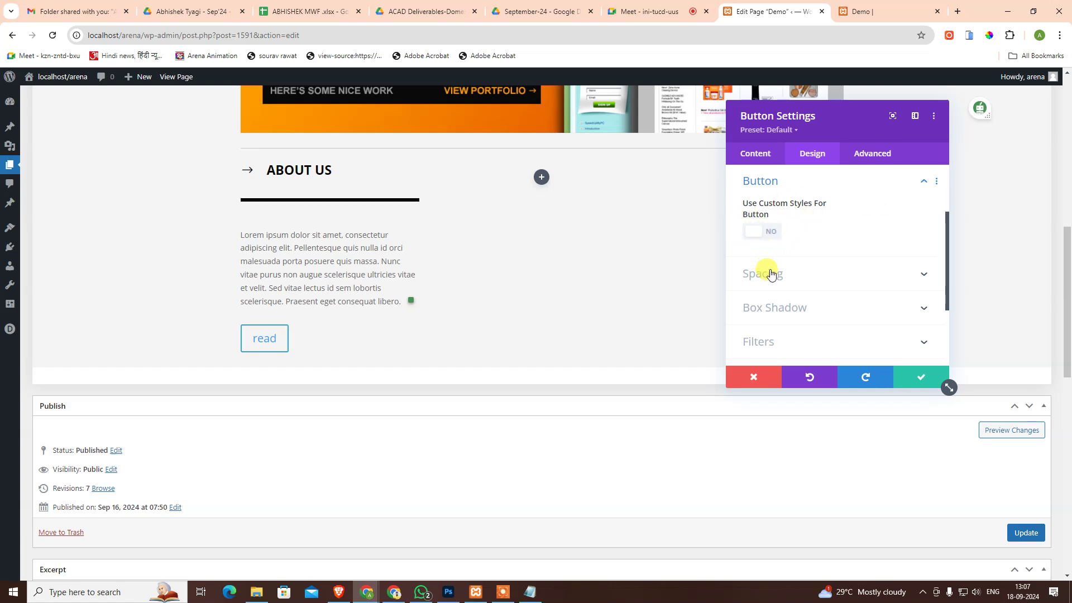
click(761, 231)
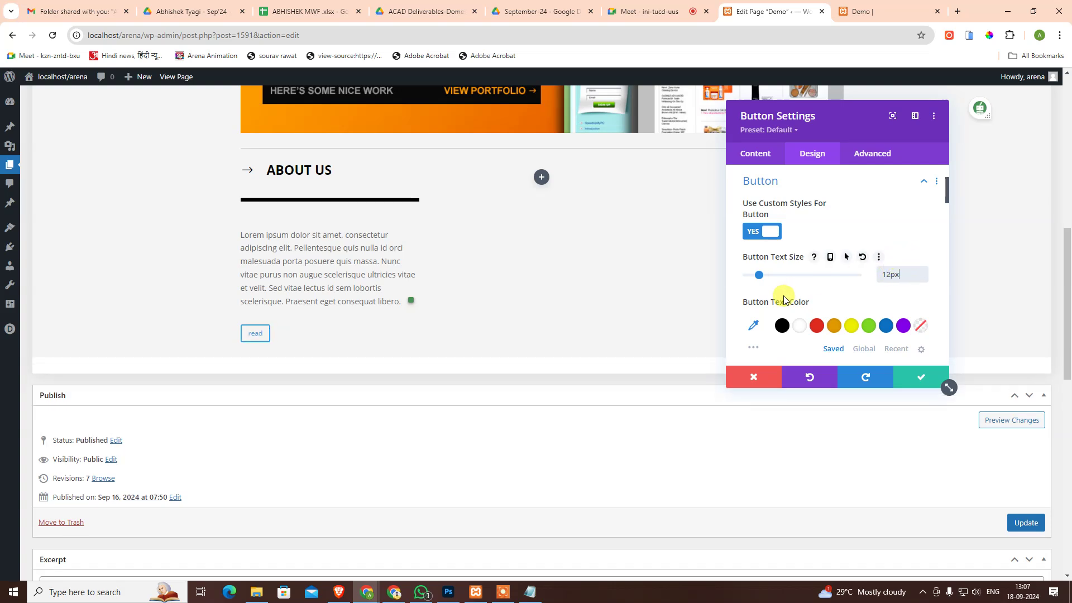
- Set the button text colour to orange #fe9b00
scroll(784, 299, down, 1)
click(782, 270)
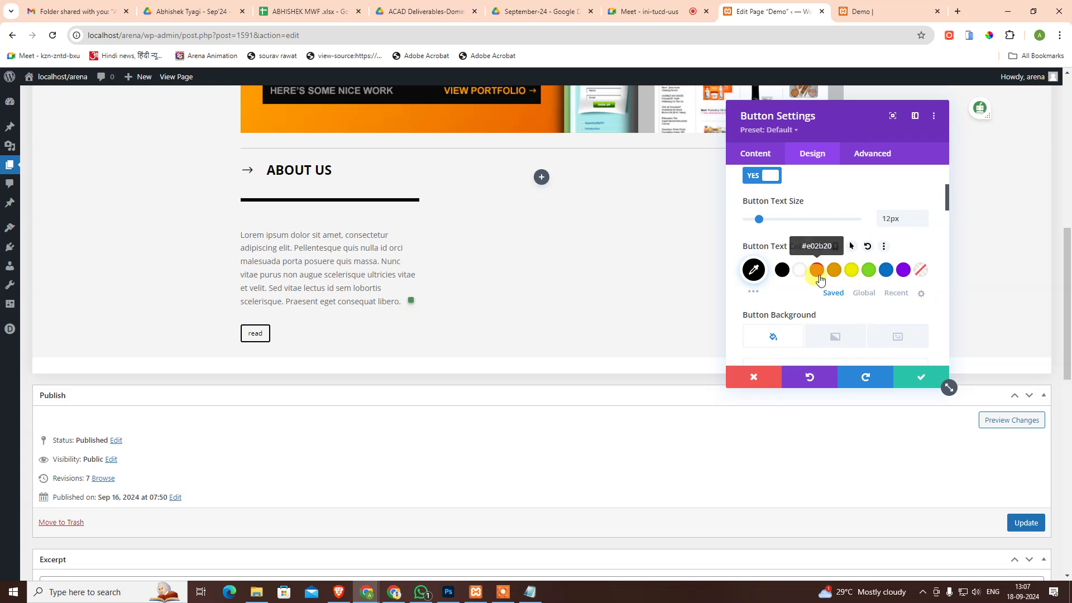
click(754, 270)
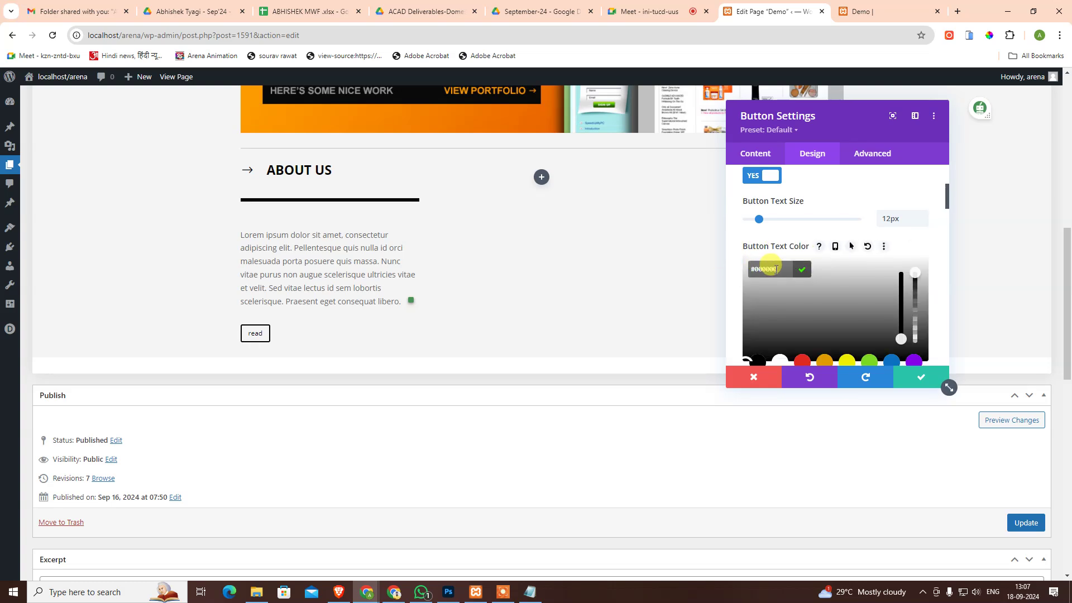
key(super+v)
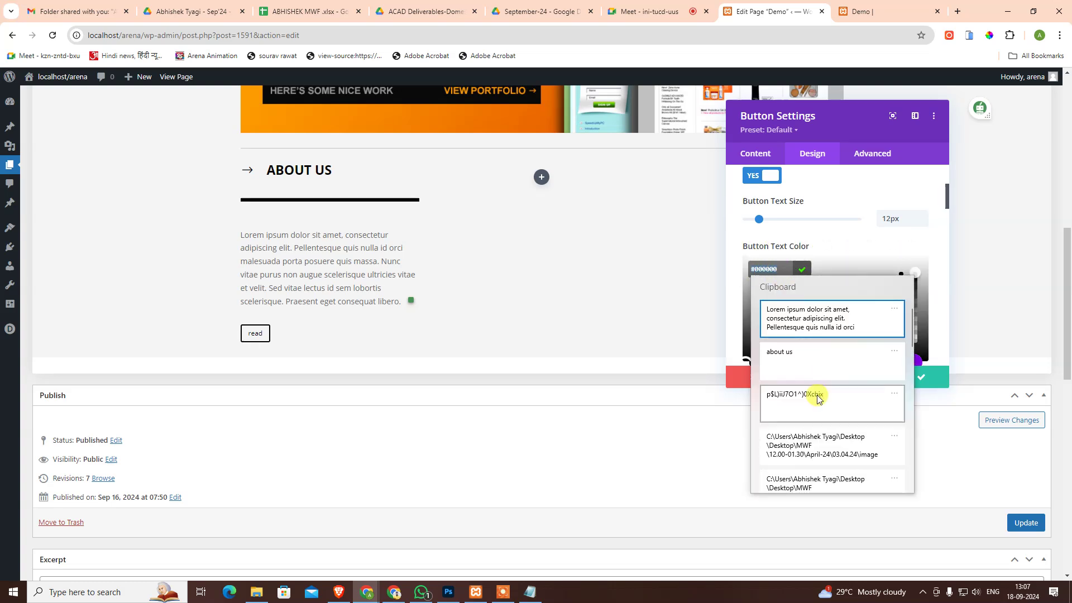
scroll(817, 401, down, 1)
scroll(818, 401, down, 1)
scroll(815, 388, up, 2)
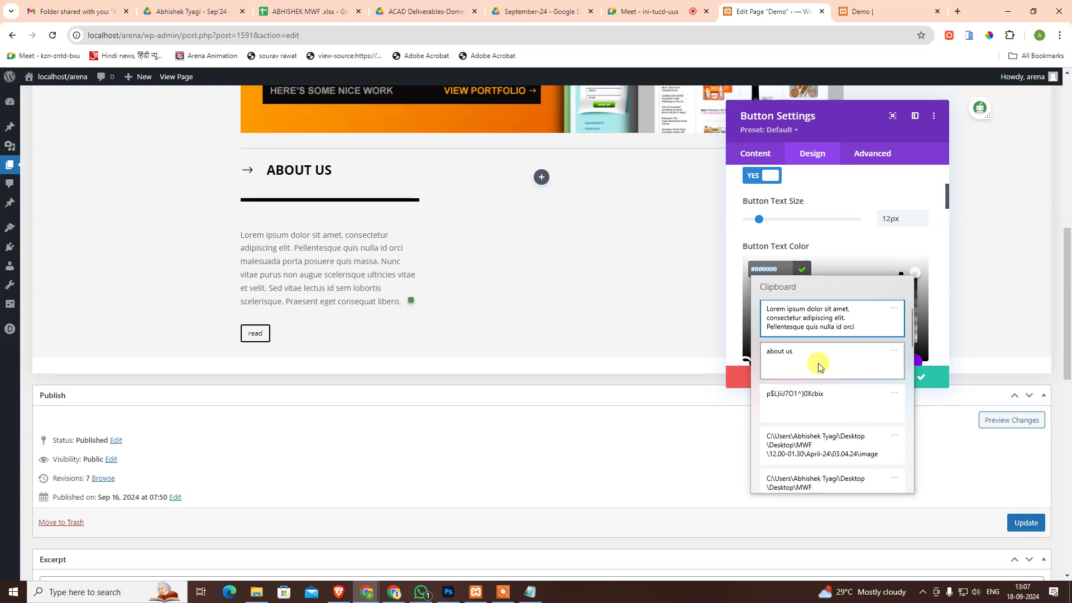
scroll(822, 360, down, 3)
scroll(825, 384, down, 1)
scroll(837, 374, down, 1)
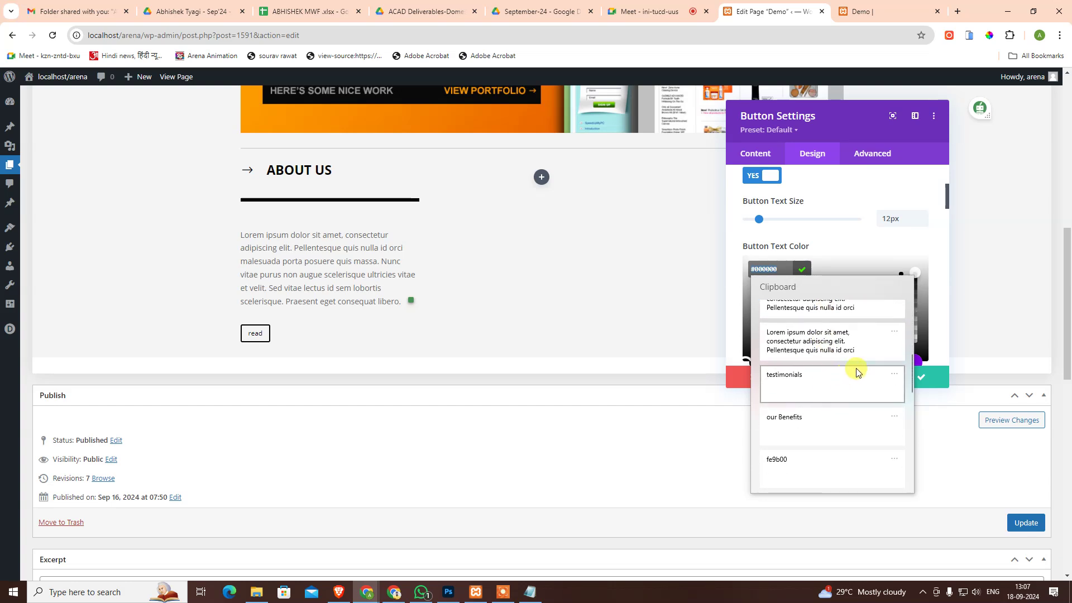
click(790, 462)
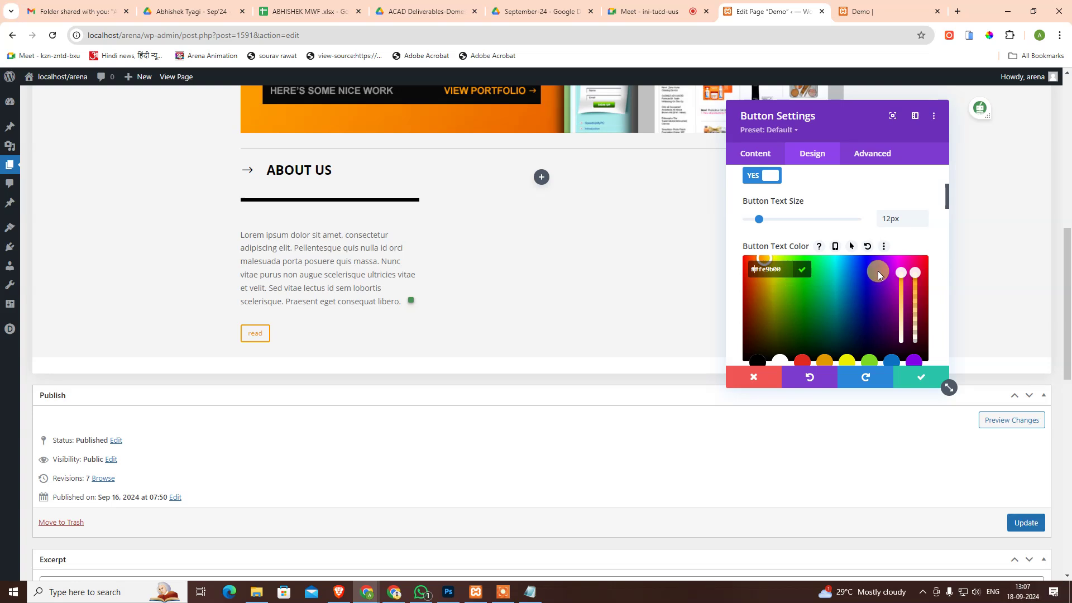
click(938, 240)
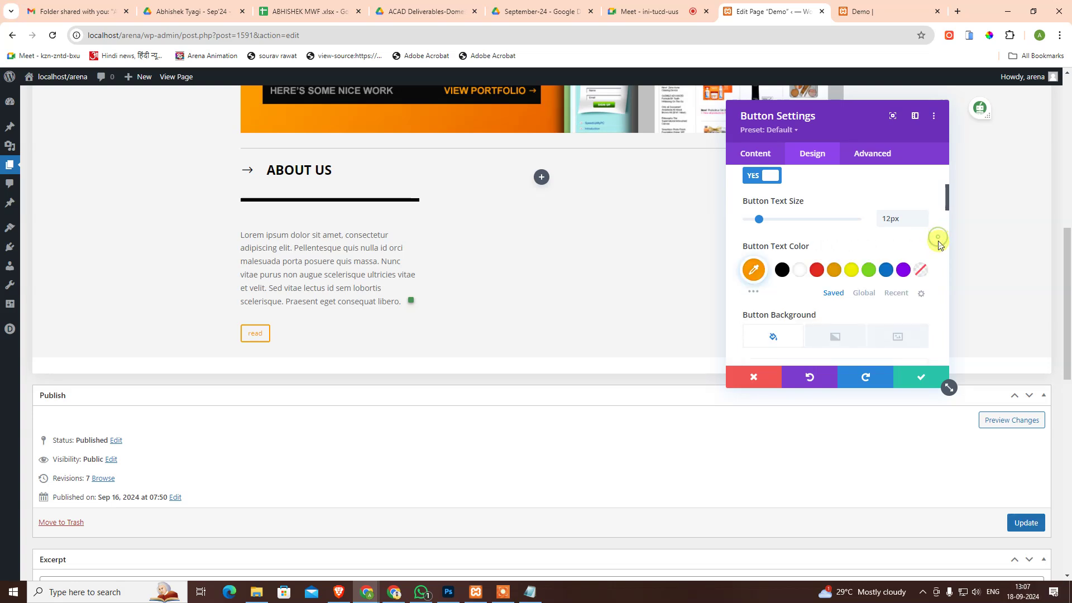
- Make the button text uppercase and bold, and set the border width to 0px
scroll(854, 279, down, 3)
scroll(826, 262, down, 2)
scroll(843, 267, down, 1)
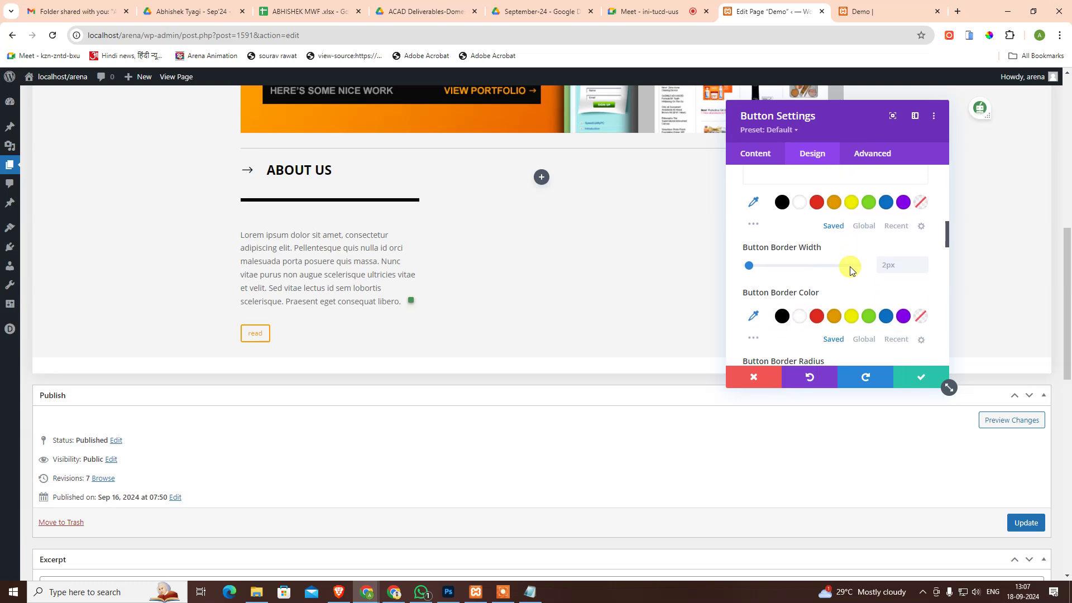
scroll(849, 268, down, 2)
scroll(851, 269, down, 2)
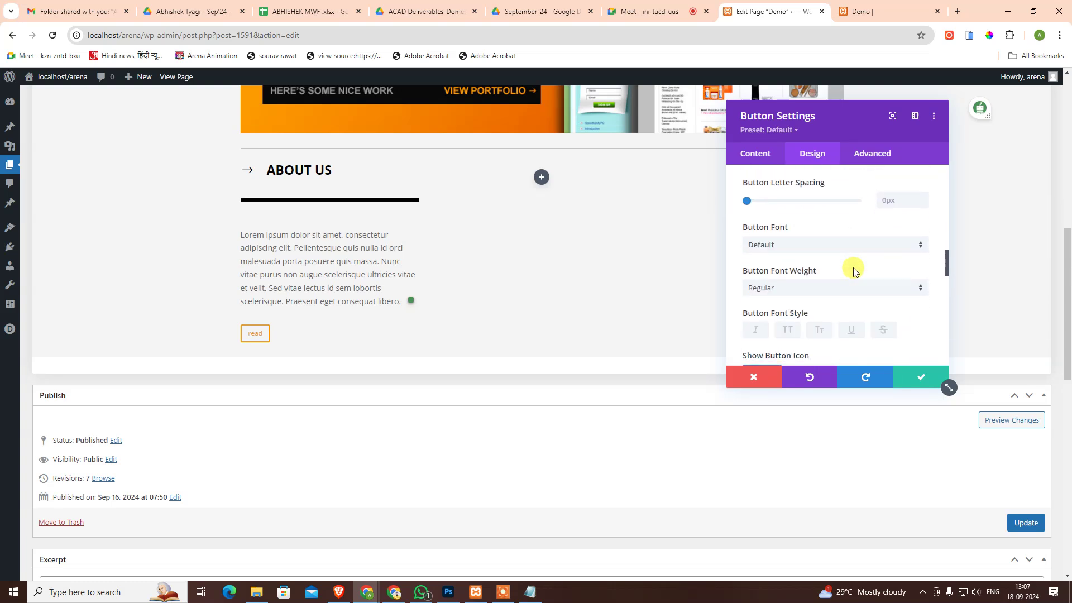
click(787, 330)
click(791, 288)
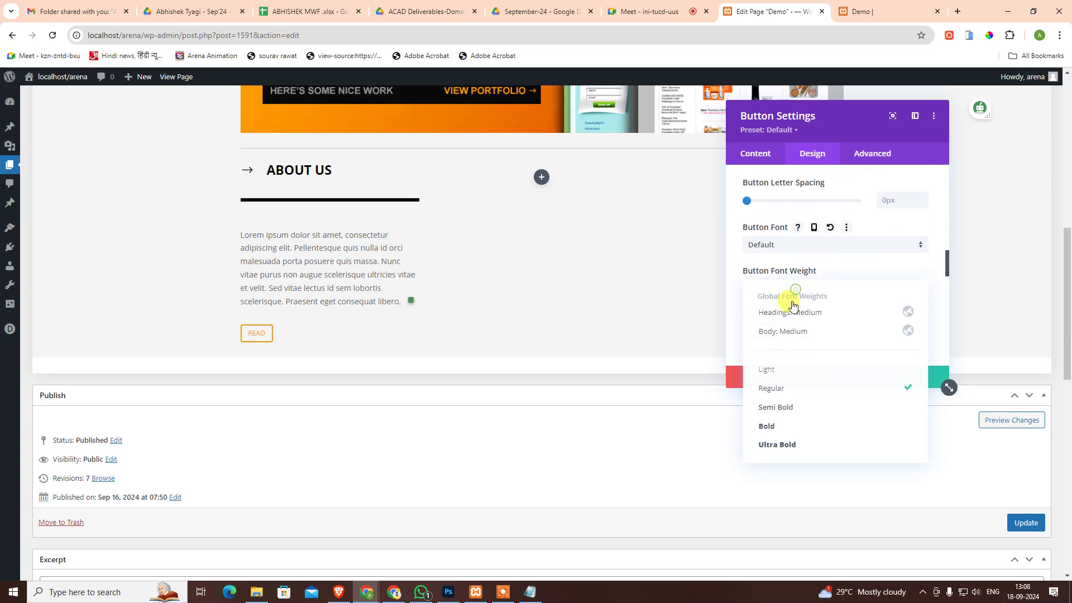
click(792, 425)
scroll(847, 306, up, 1)
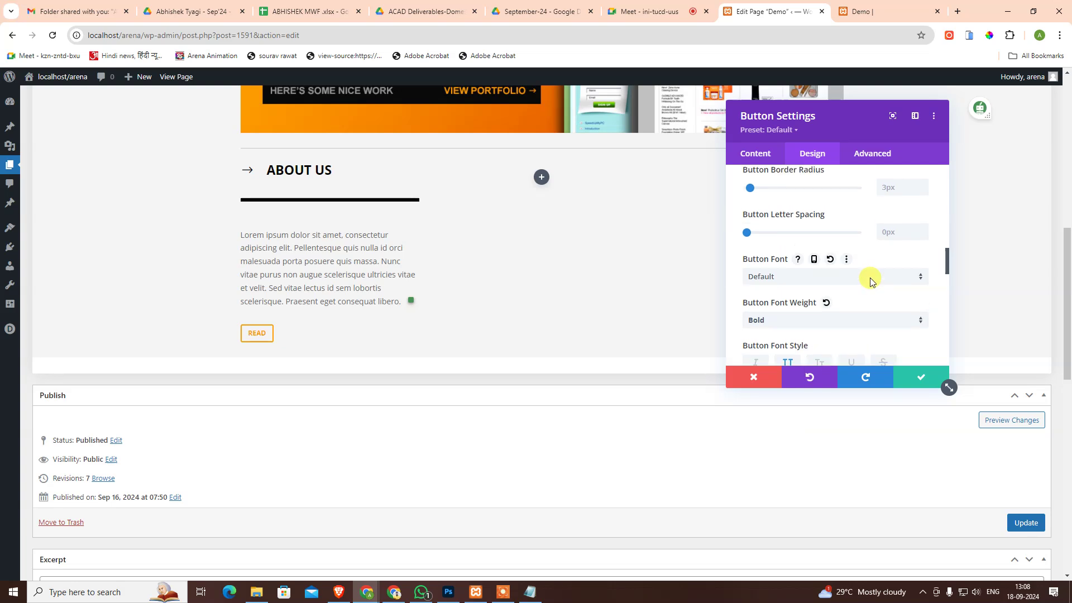
scroll(868, 277, up, 2)
scroll(869, 281, down, 1)
scroll(871, 281, up, 1)
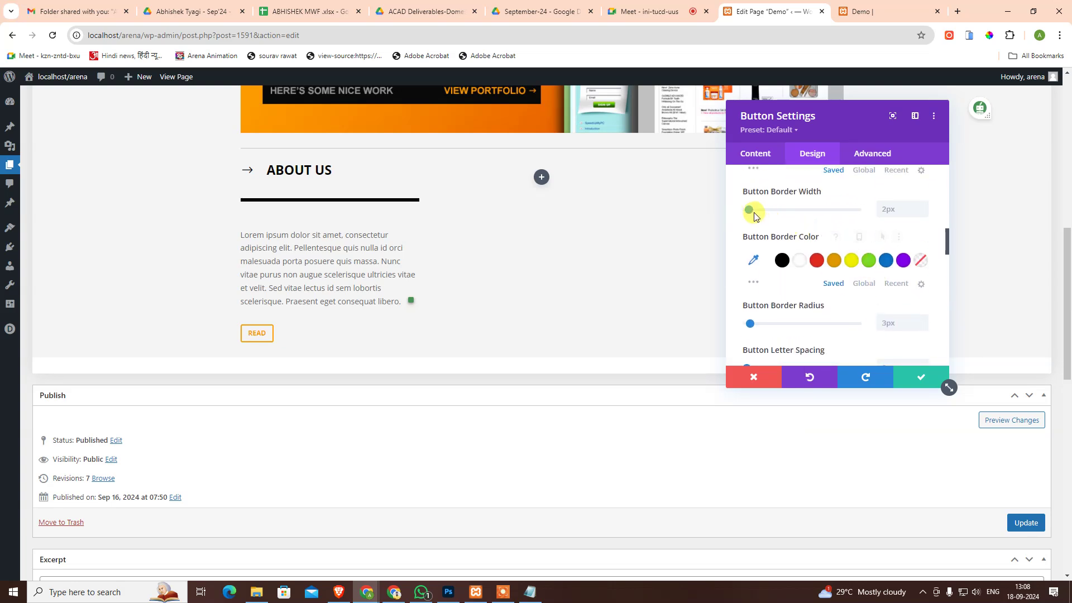
drag(748, 210, 734, 211)
scroll(824, 328, down, 2)
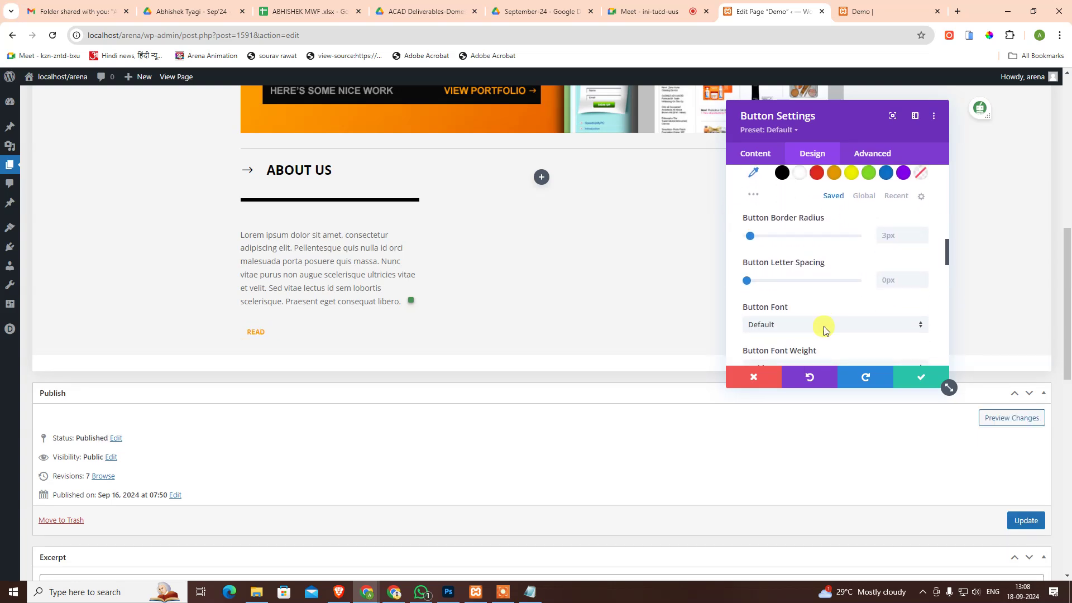
scroll(824, 328, down, 2)
scroll(824, 328, down, 2)
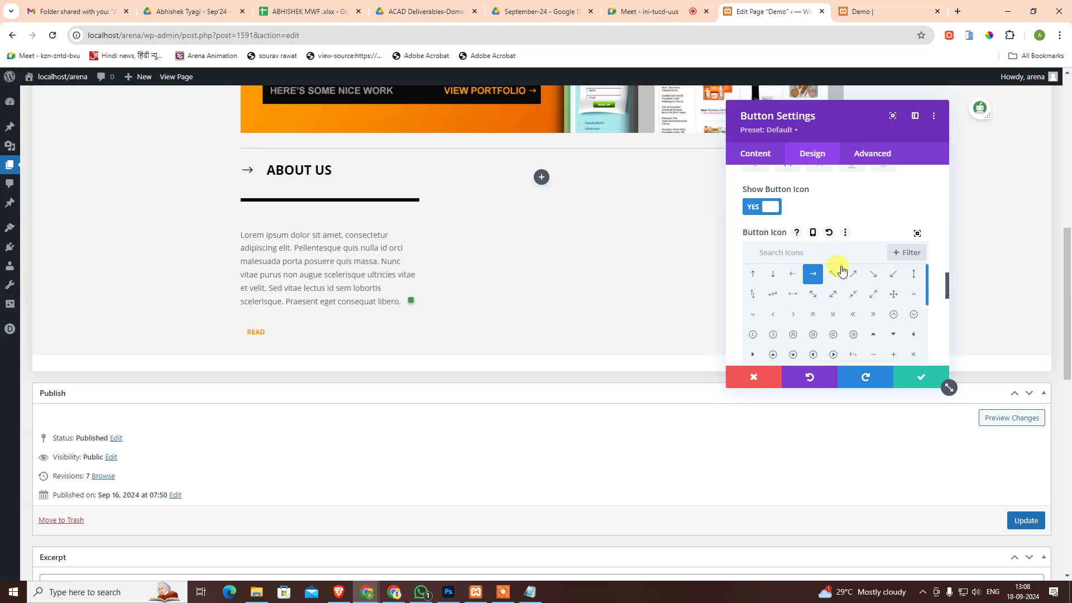
- Place the button's arrow icon on the left and show it always, not only on hover
scroll(931, 293, down, 4)
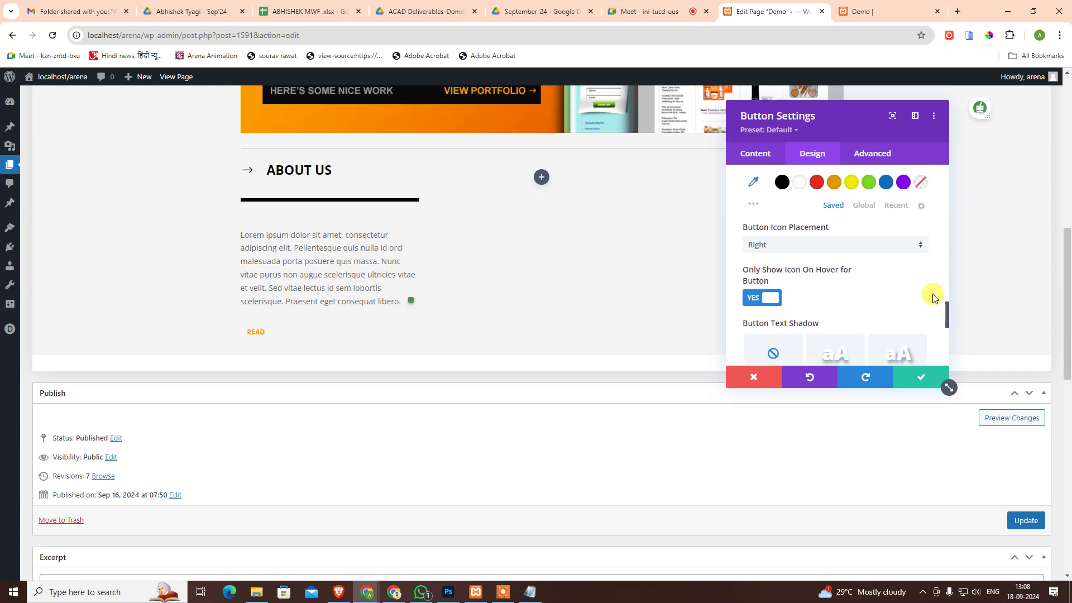
click(785, 252)
click(765, 270)
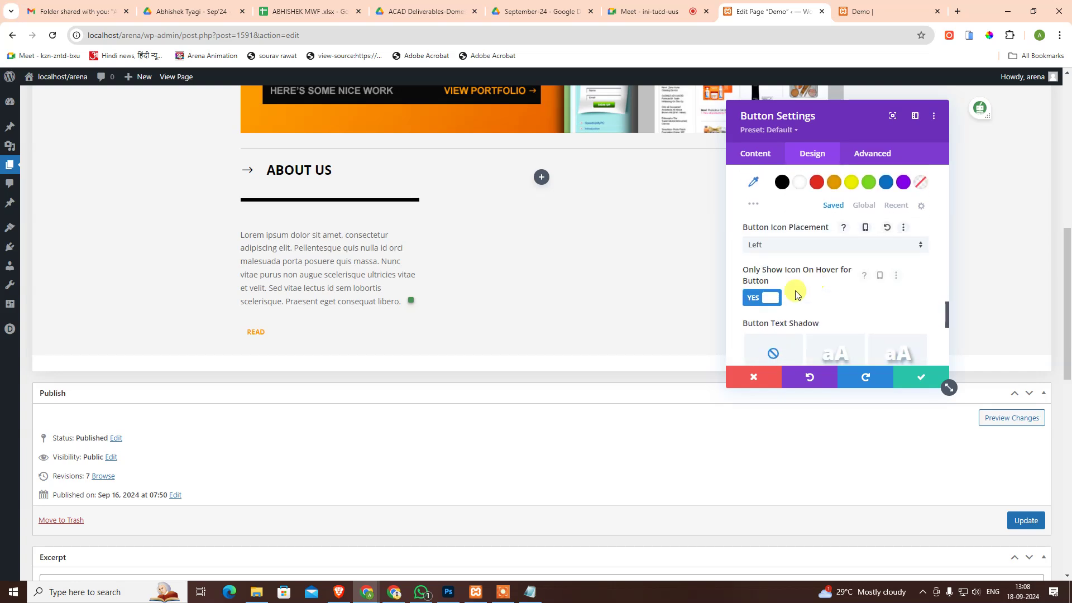
click(758, 300)
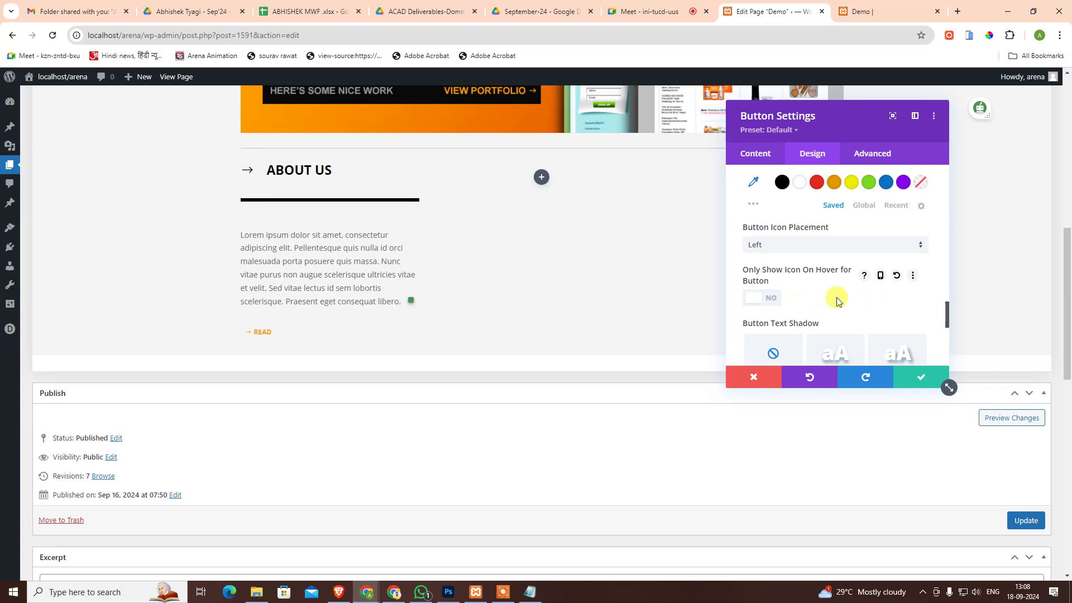
- Make the button's arrow icon black and save the button settings
scroll(815, 307, down, 2)
scroll(812, 305, down, 2)
scroll(810, 304, up, 3)
scroll(804, 290, up, 2)
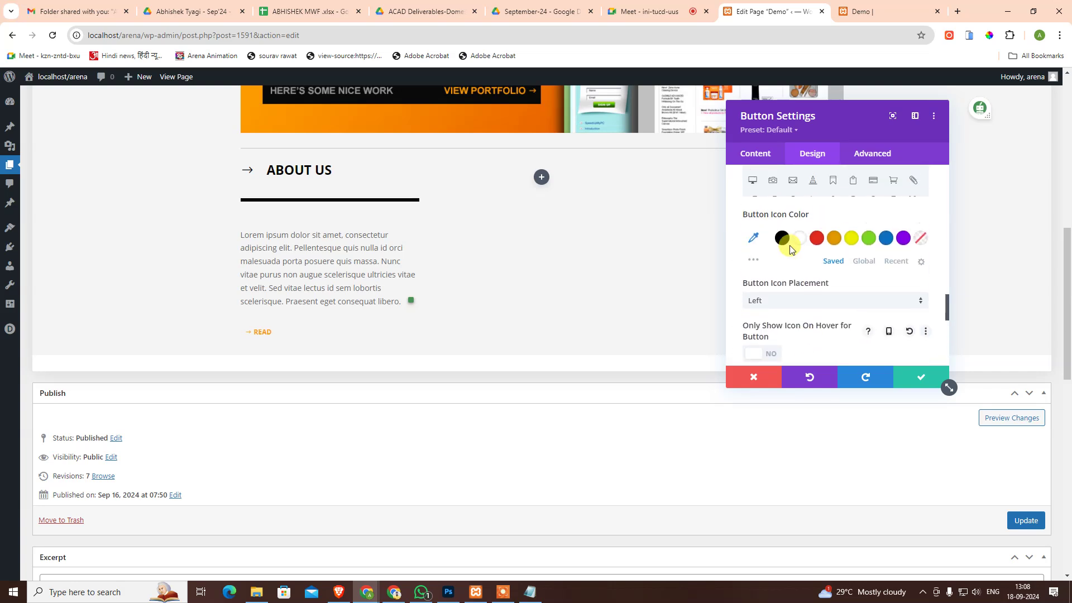
click(783, 249)
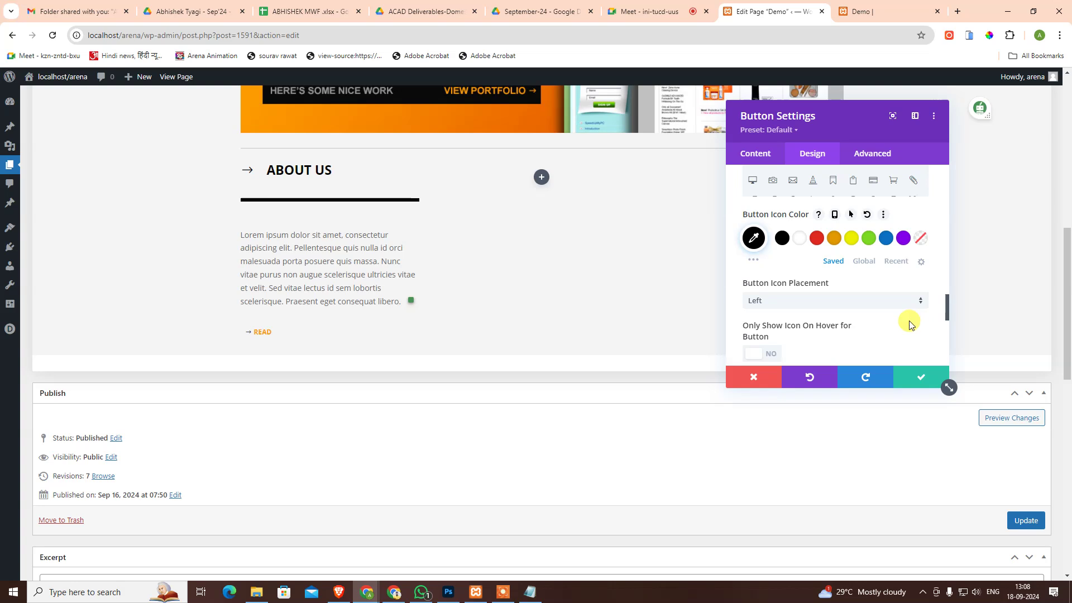
scroll(908, 335, down, 2)
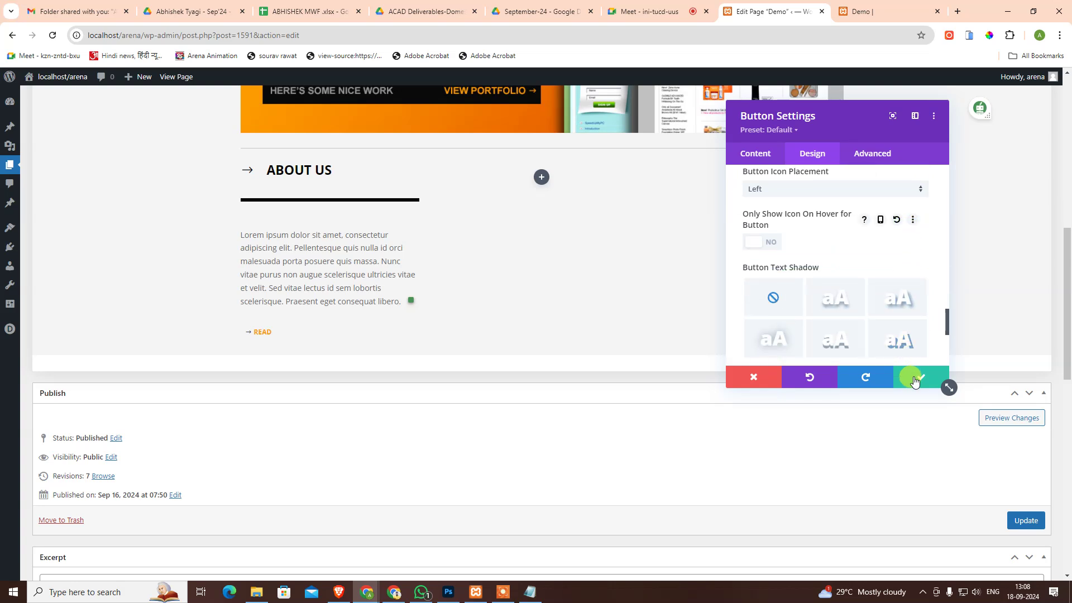
click(913, 378)
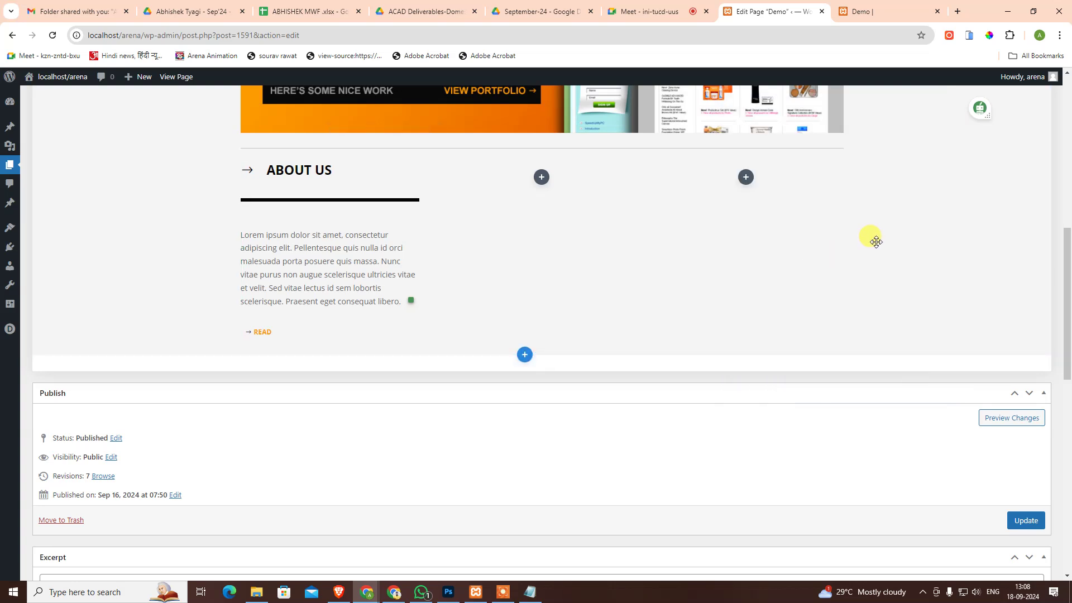
- Save the page, then drag the divider's padding up to sit right beneath ABOUT US and closer to the text
scroll(842, 216, up, 3)
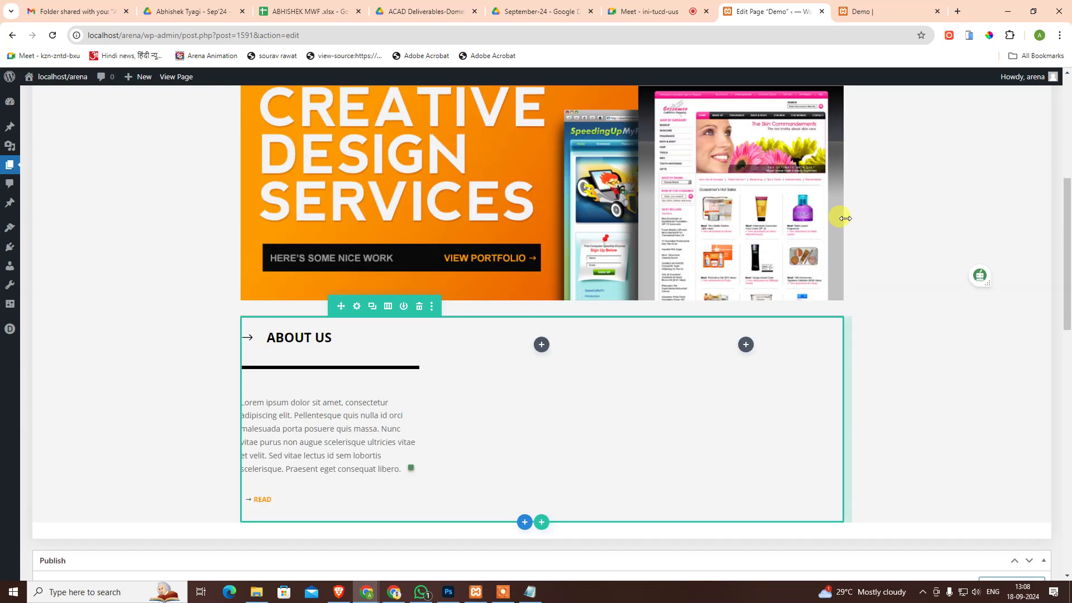
key(ctrl+s)
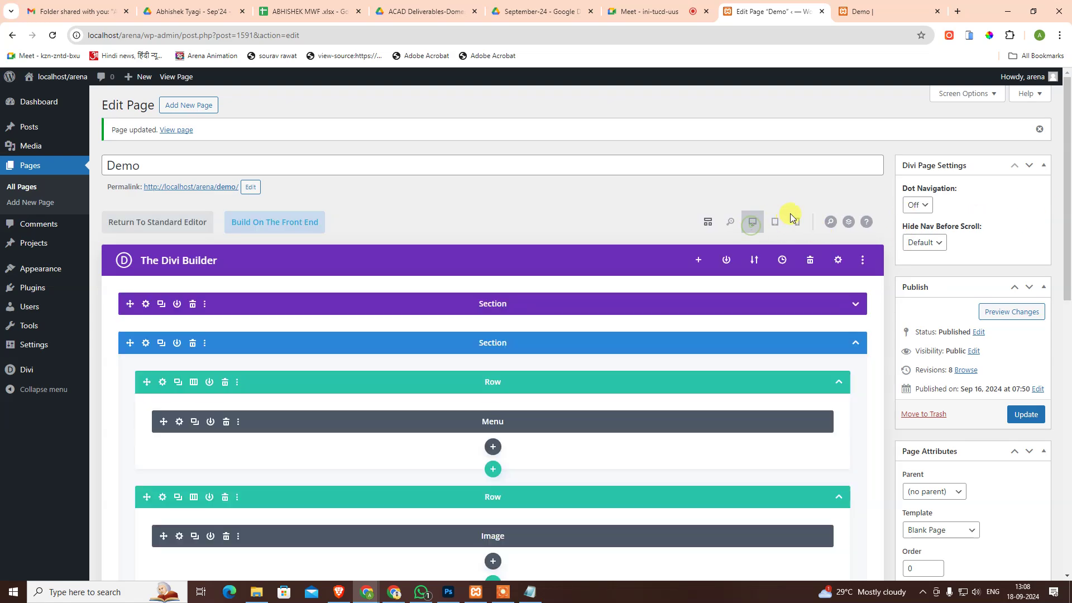
scroll(569, 318, down, 2)
scroll(904, 461, down, 3)
scroll(320, 365, down, 3)
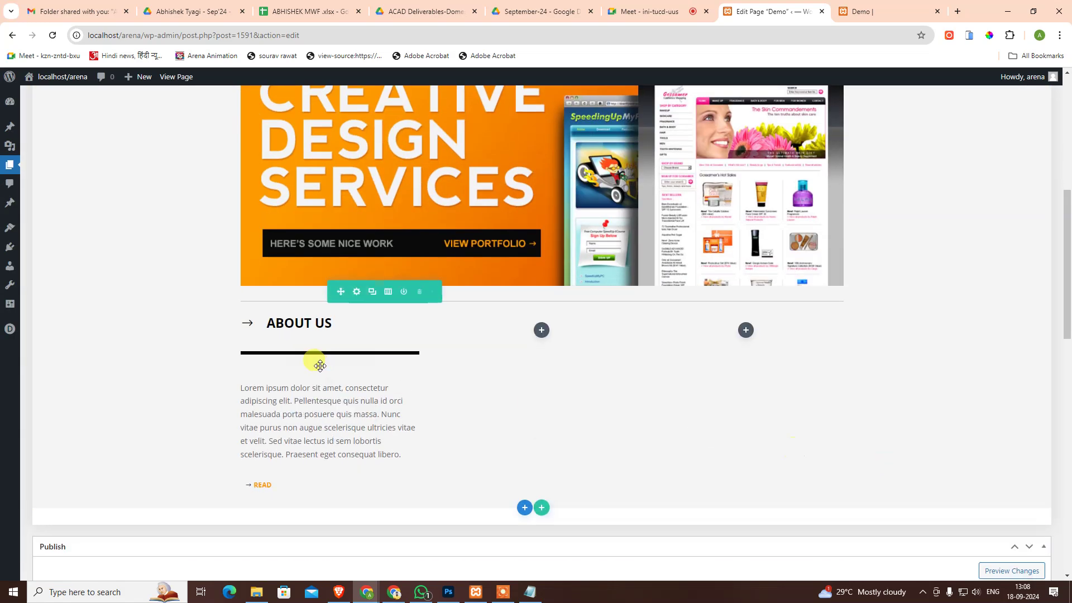
mouse_move(329, 358)
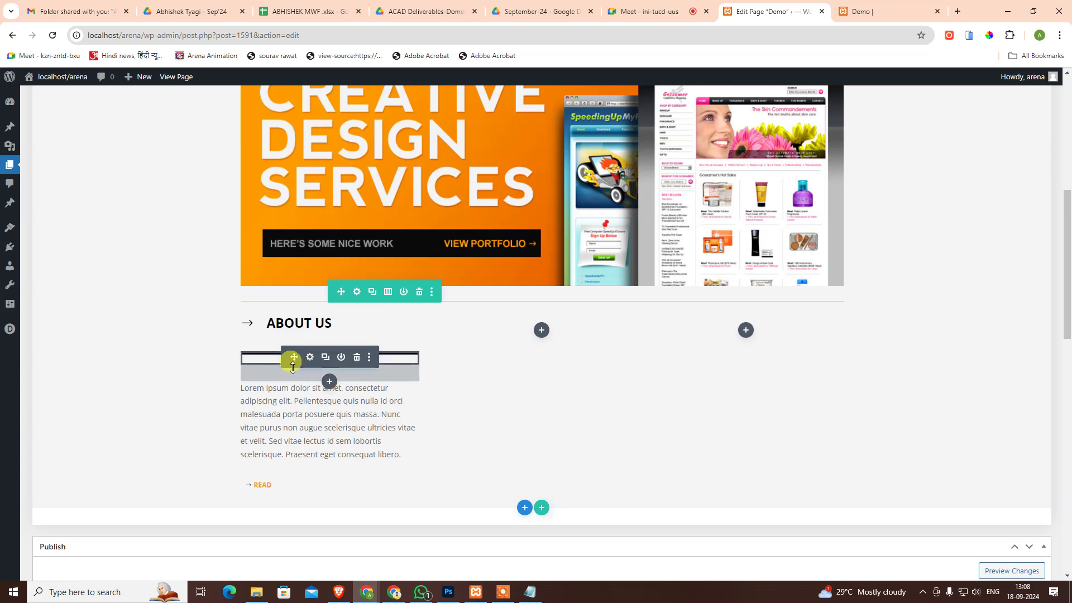
drag(292, 367, 276, 340)
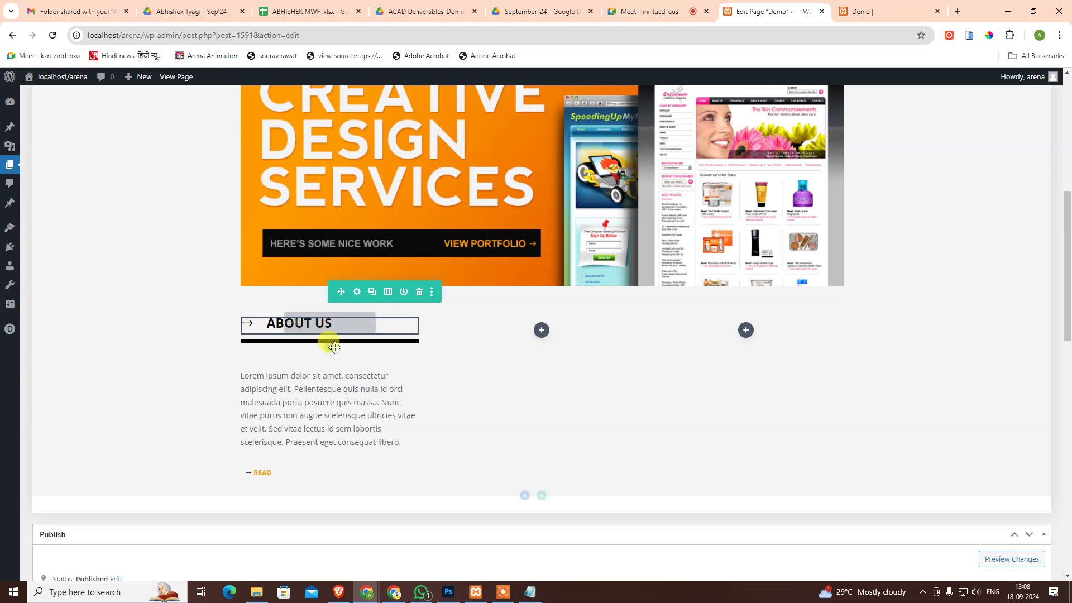
mouse_move(334, 347)
mouse_down()
mouse_move(291, 359)
mouse_move(273, 346)
mouse_up()
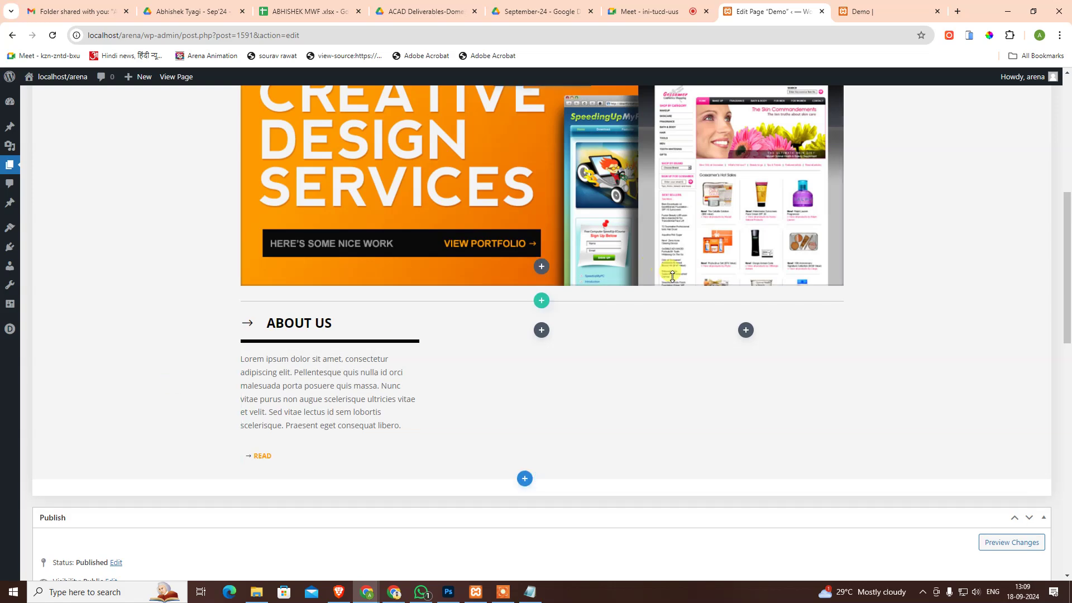
scroll(614, 268, up, 3)
scroll(801, 169, up, 3)
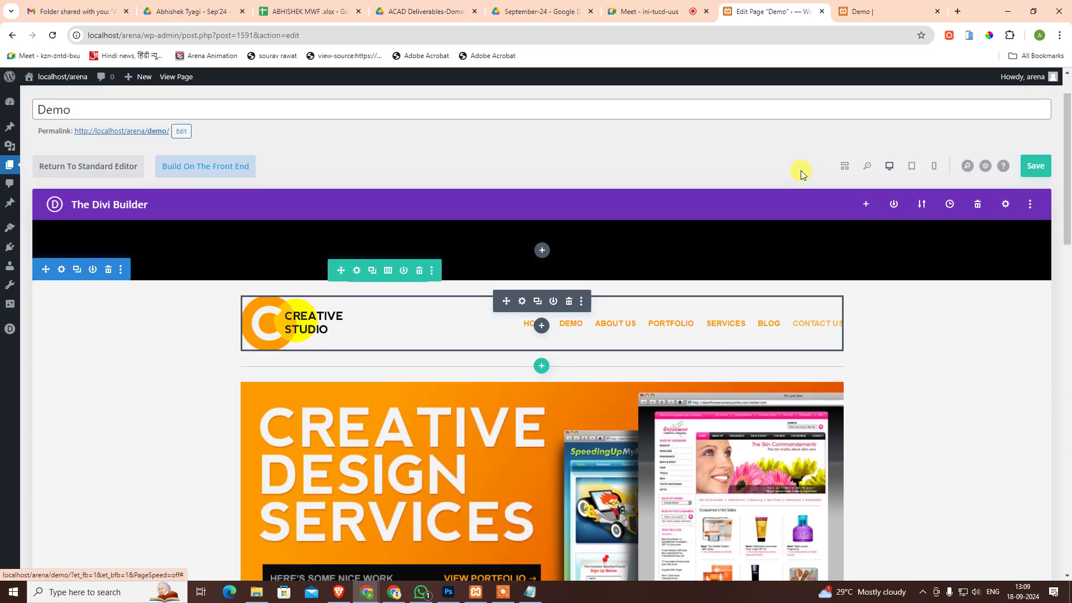
scroll(761, 365, down, 5)
scroll(760, 365, down, 1)
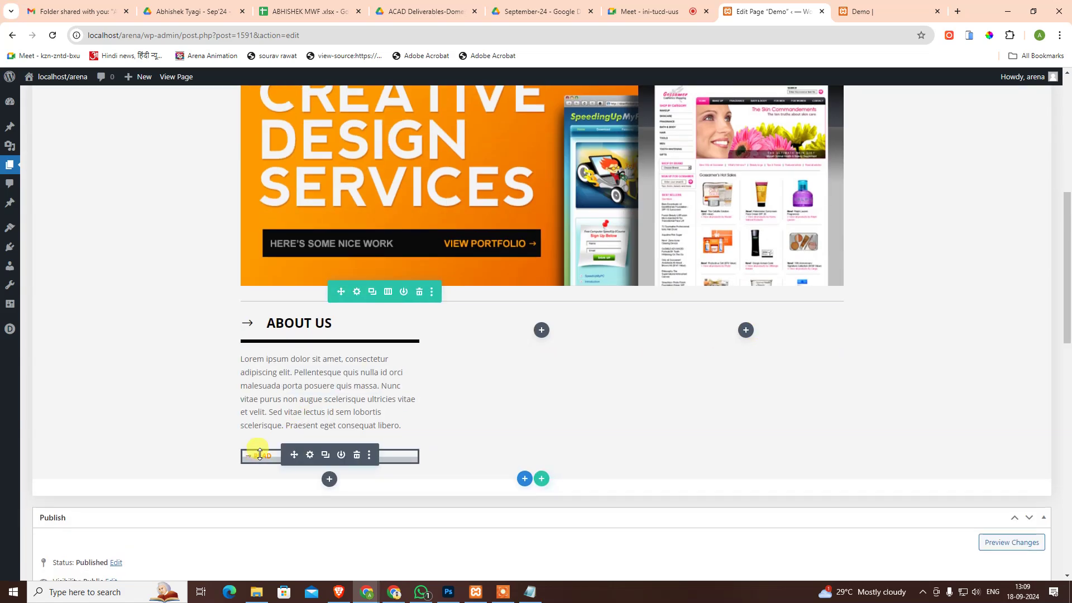
scroll(838, 313, up, 4)
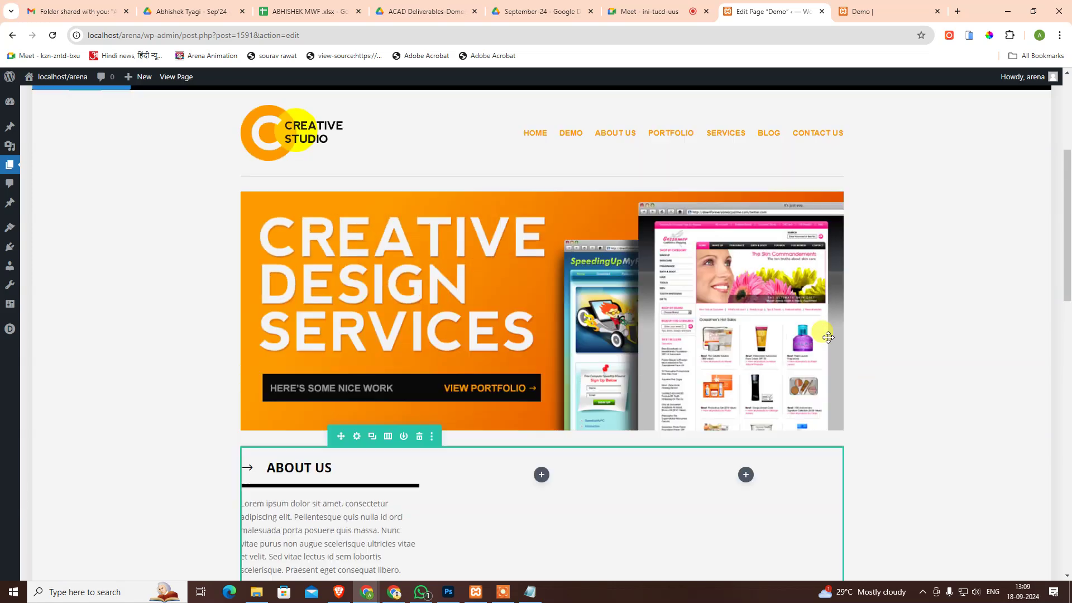
- Load the shineads.in website in a new Chrome tab
click(899, 11)
click(958, 11)
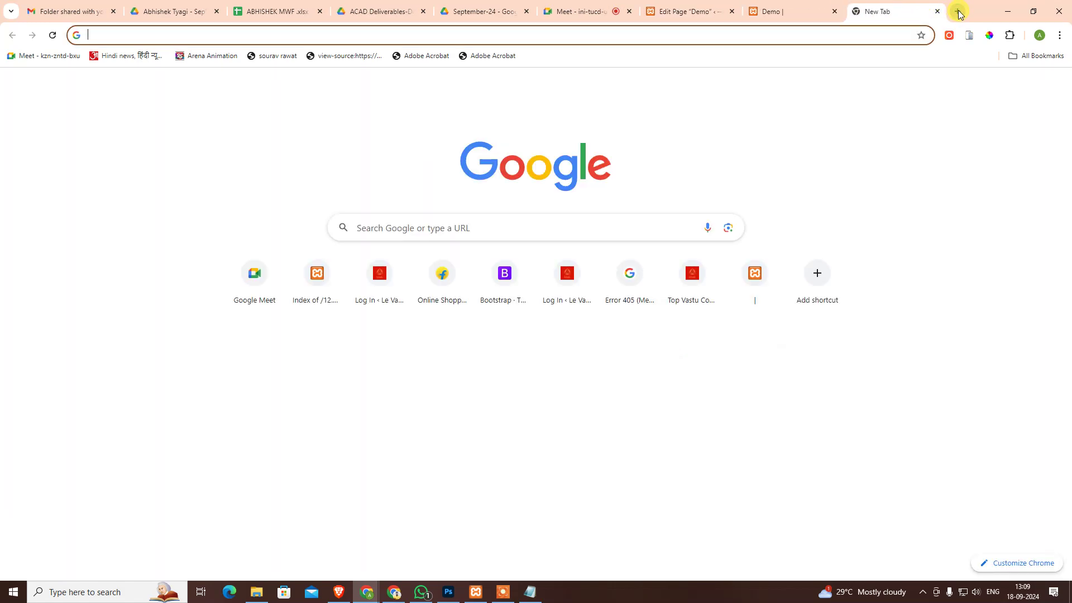
text(s)
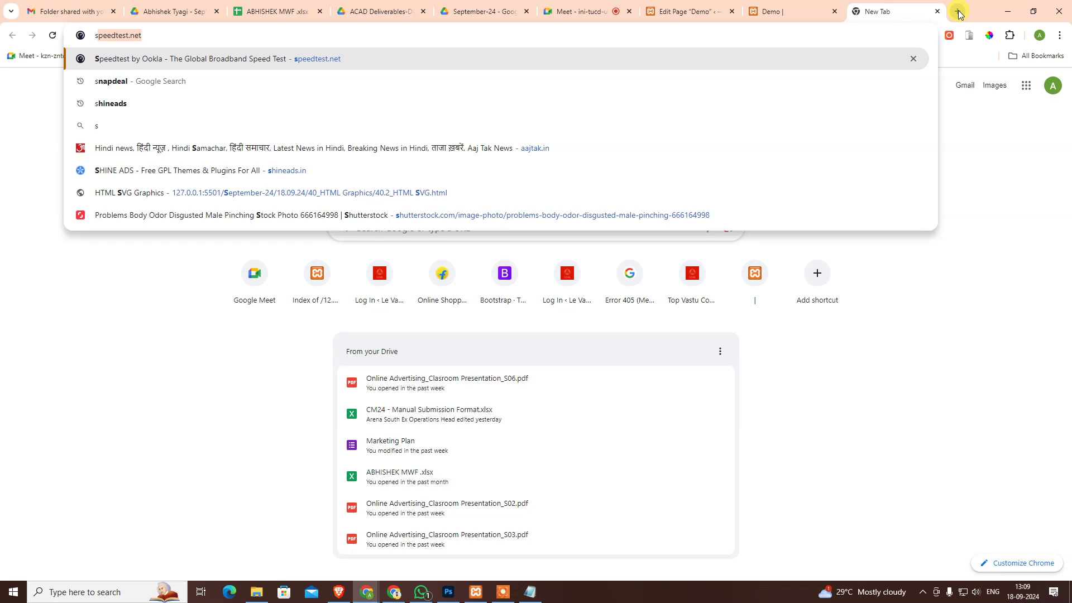
key(Escape)
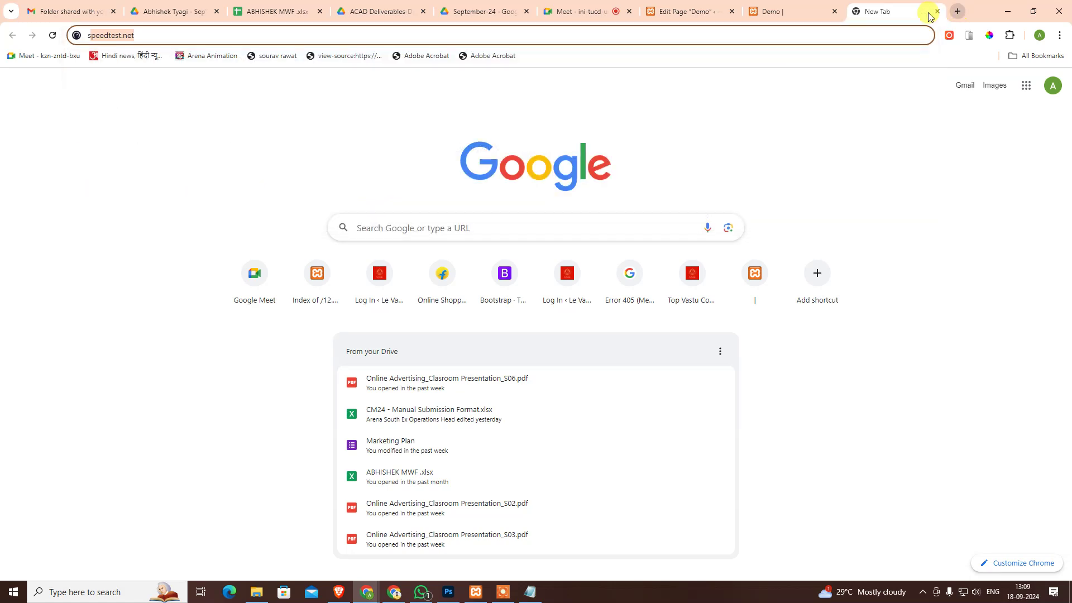
click(892, 32)
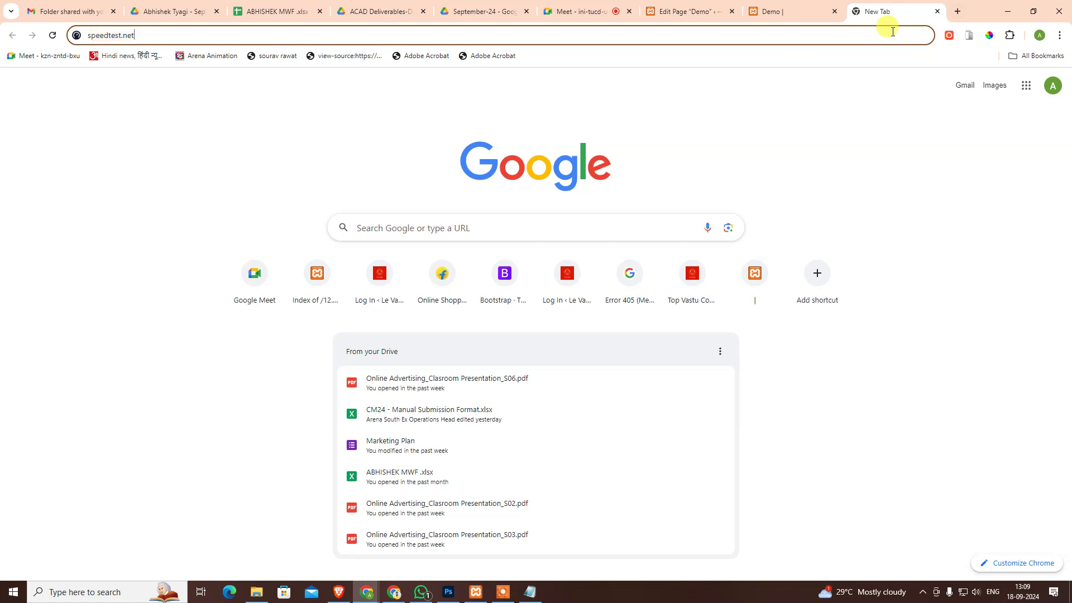
key(ctrl+a)
text(sh)
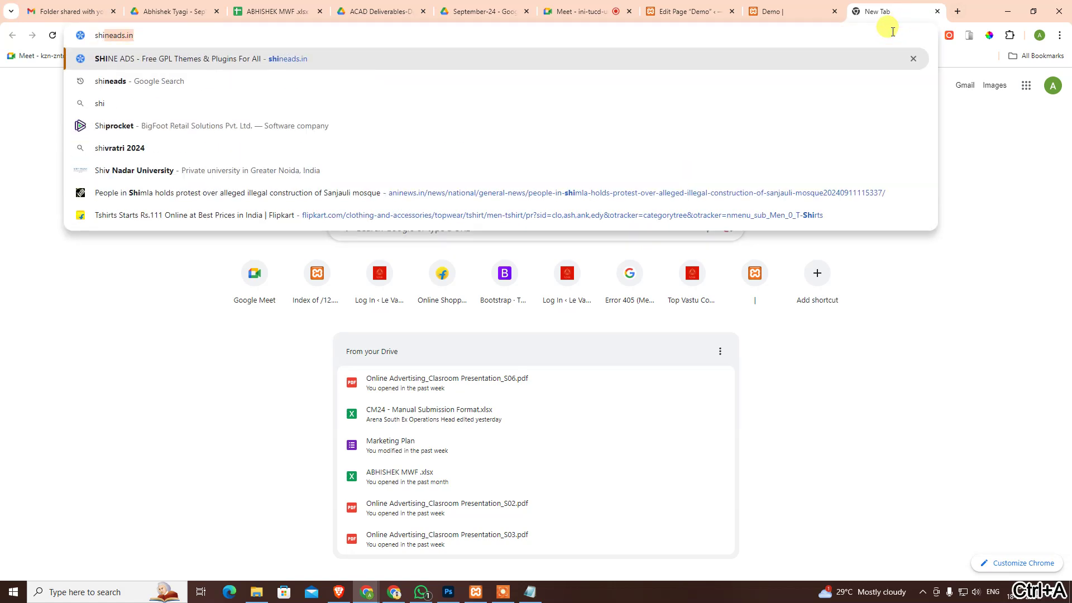
text(ine)
key(Return)
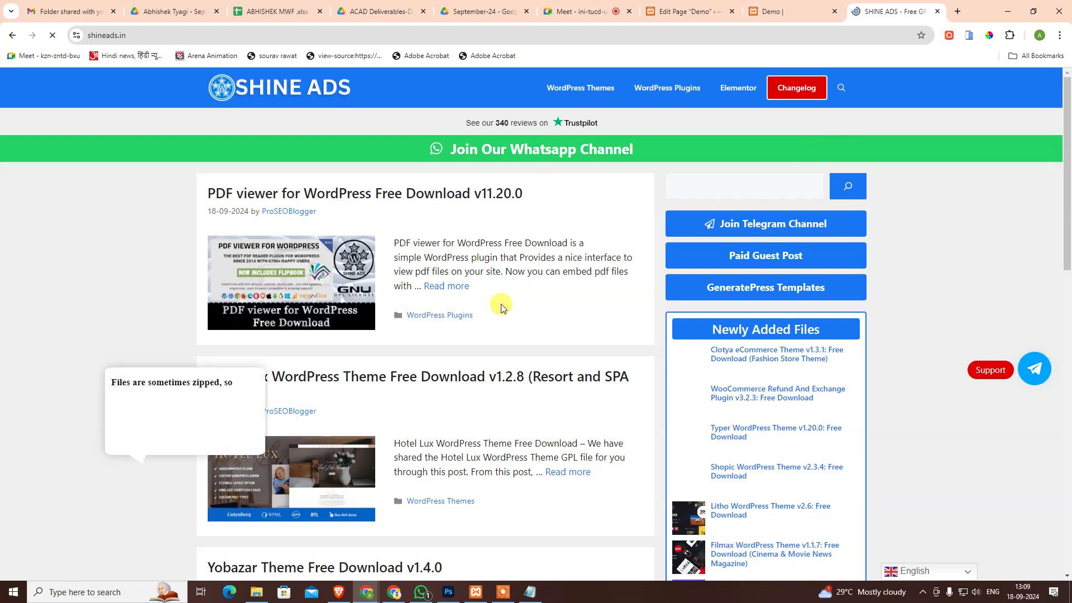
- Search the Shine Ads site for 'divi' using the sidebar search box
click(719, 182)
text(d)
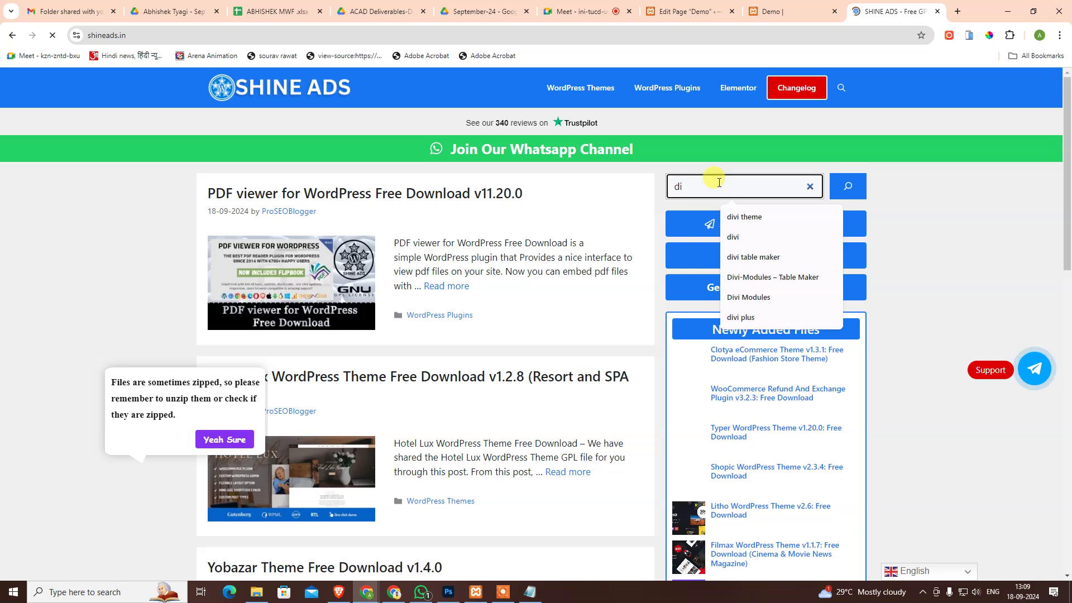
text(i)
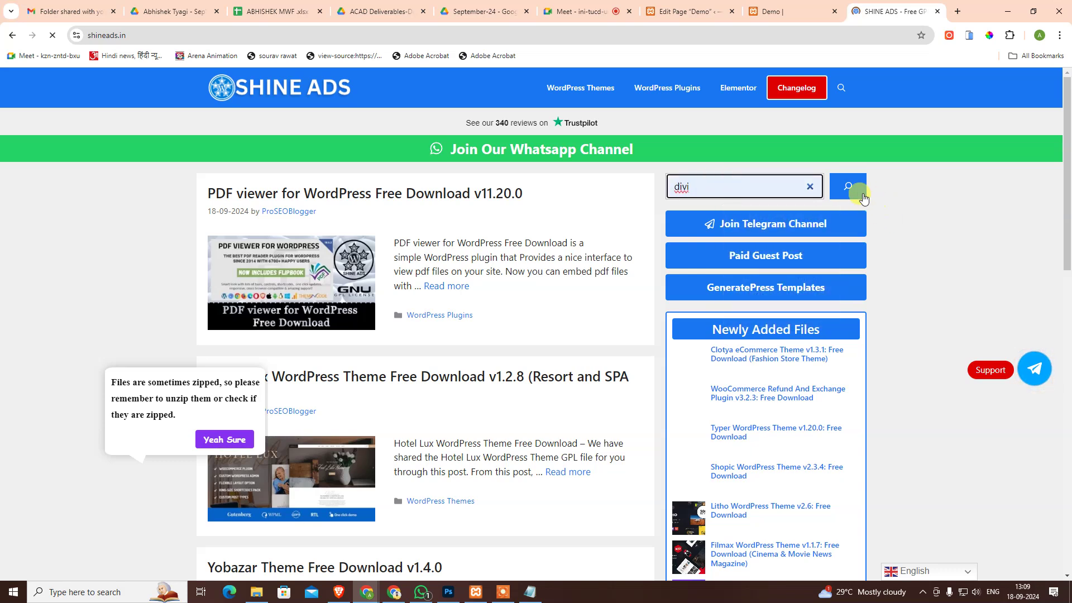
click(847, 186)
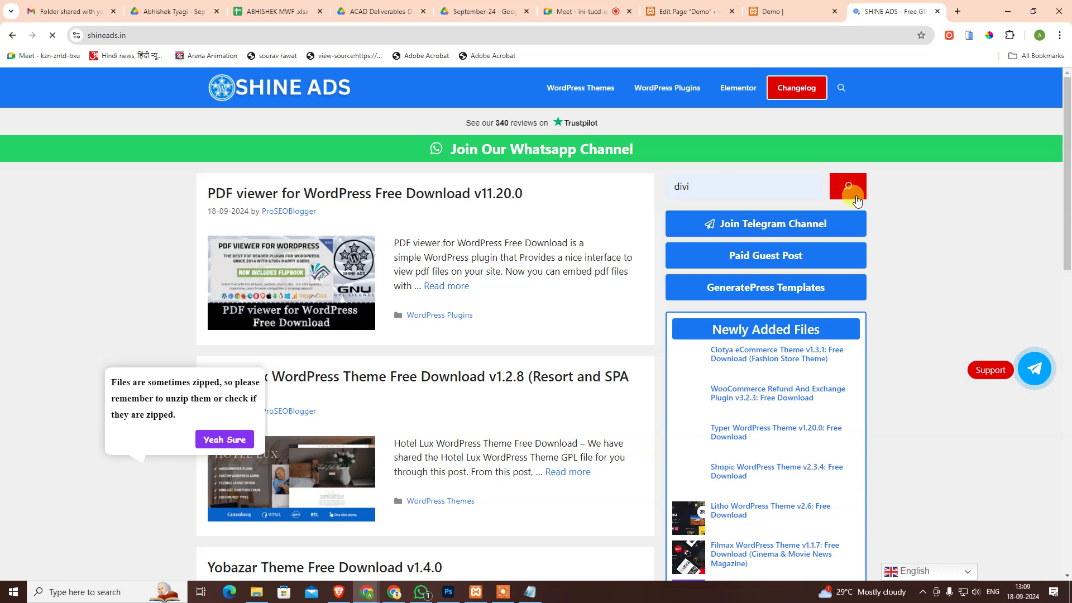
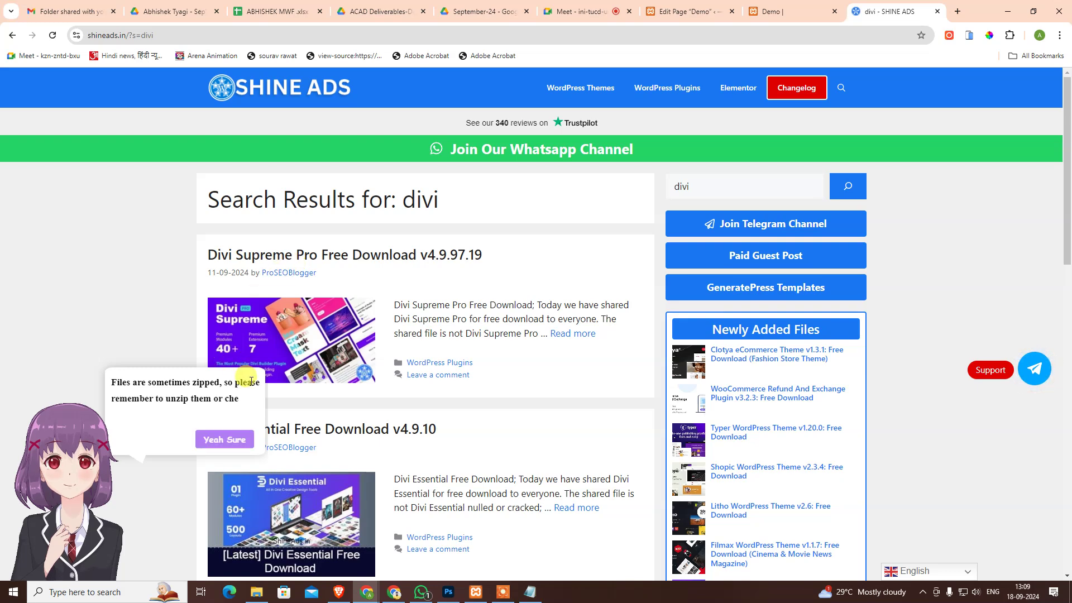
- Open the Divi Supreme Pro post and highlight its Contact Form 7 feature name
scroll(496, 299, down, 2)
scroll(497, 298, down, 2)
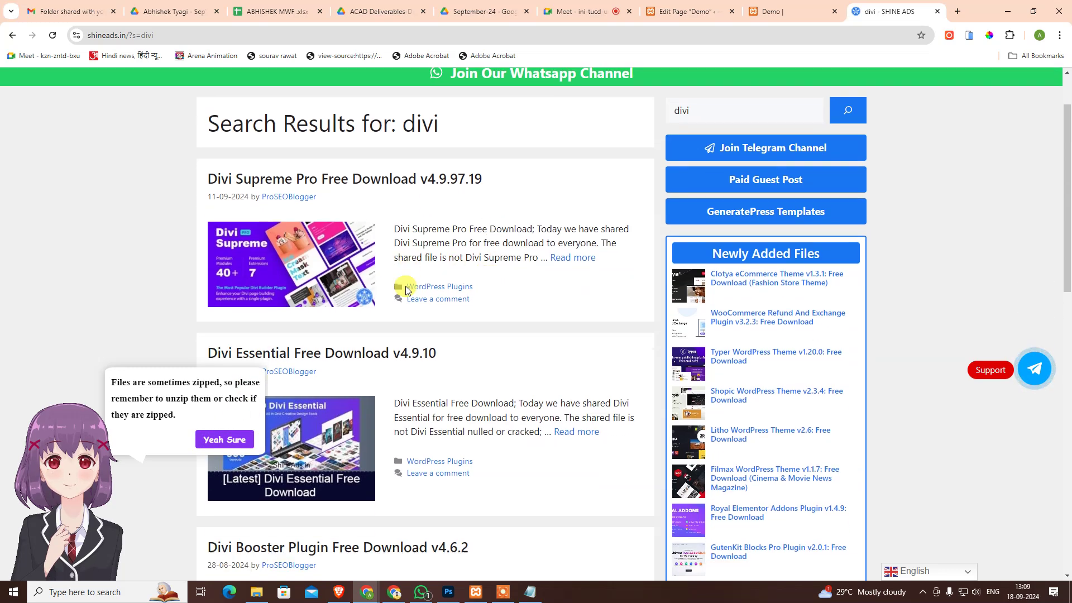
click(346, 257)
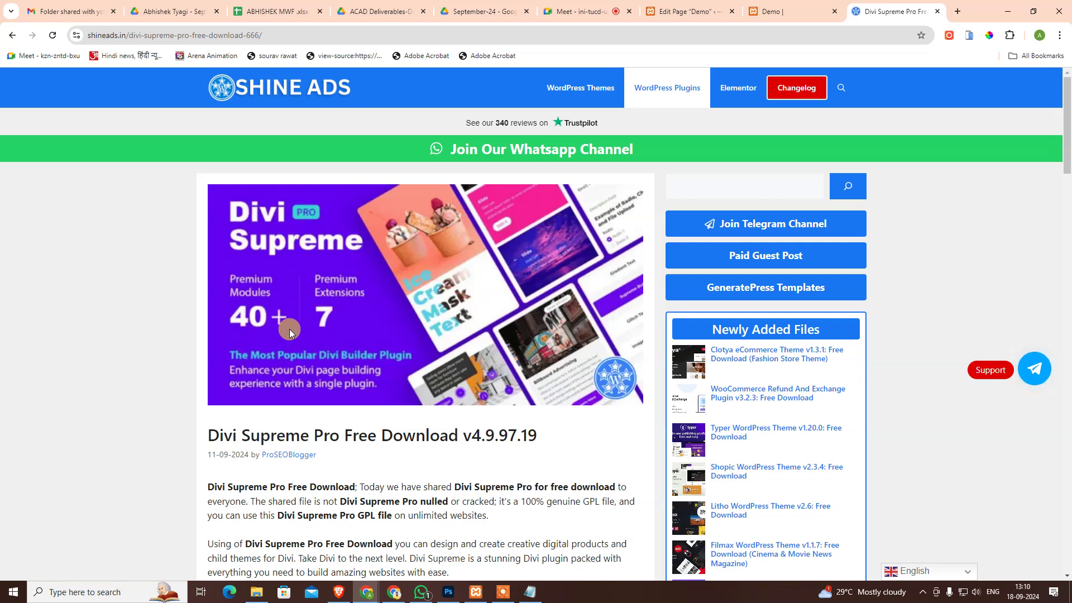
scroll(397, 381, down, 3)
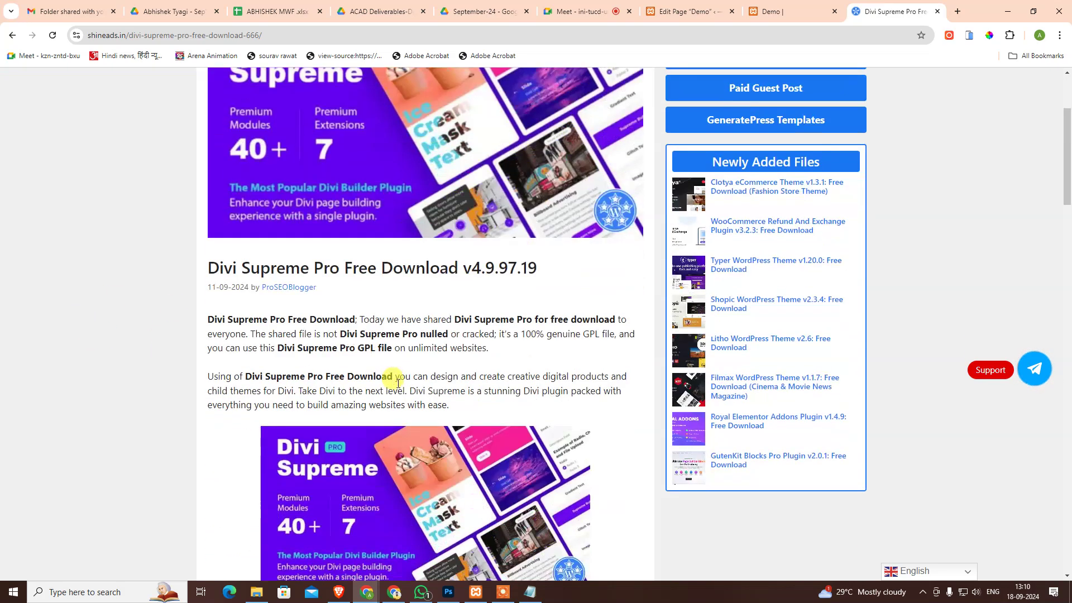
scroll(398, 381, down, 8)
scroll(383, 378, down, 3)
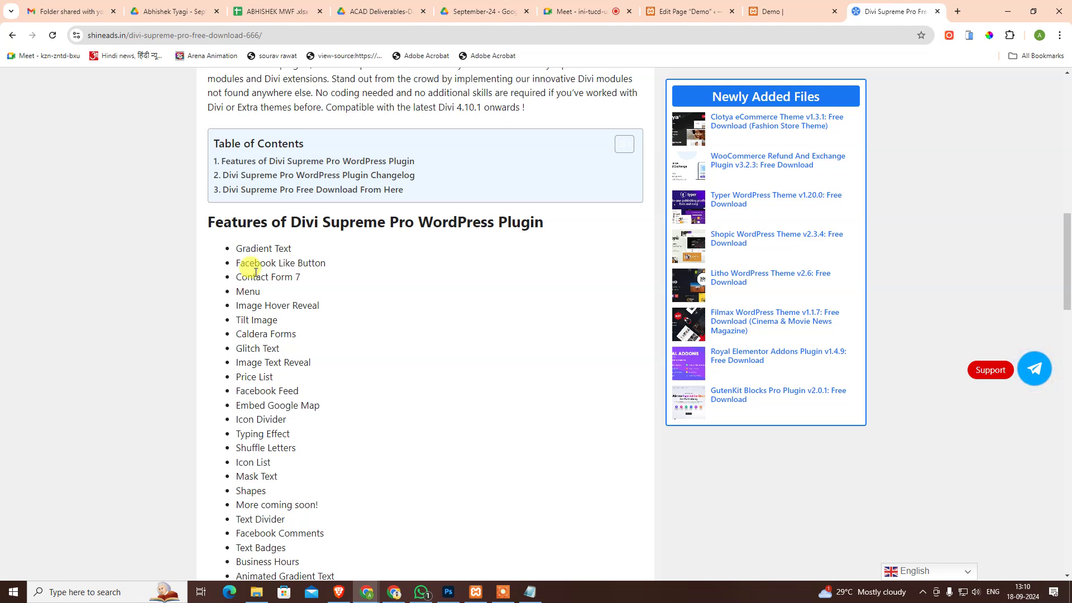
scroll(284, 413, down, 3)
scroll(312, 445, down, 2)
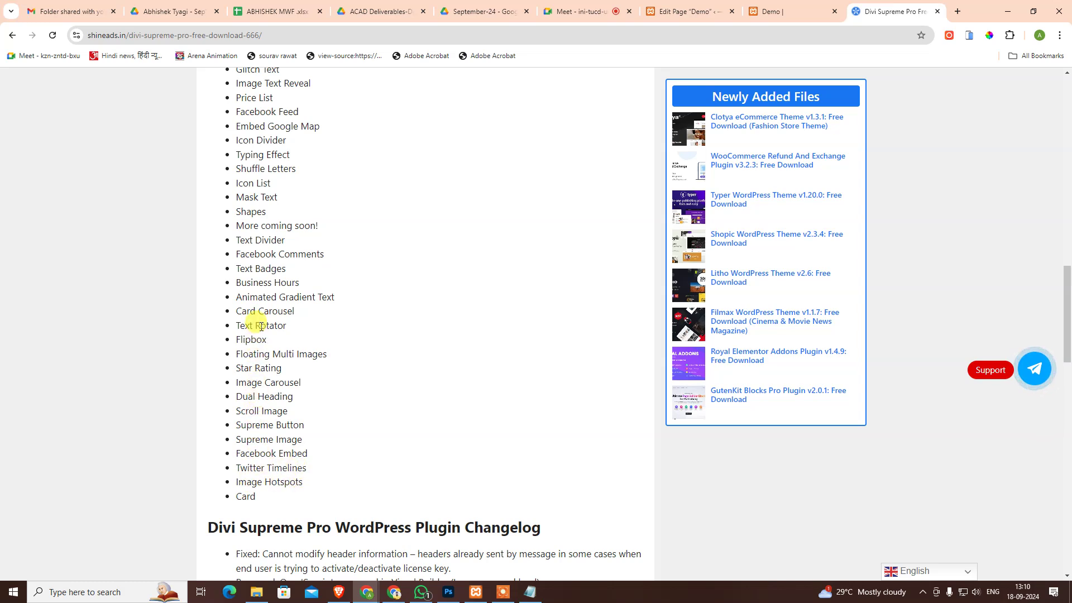
scroll(261, 326, up, 1)
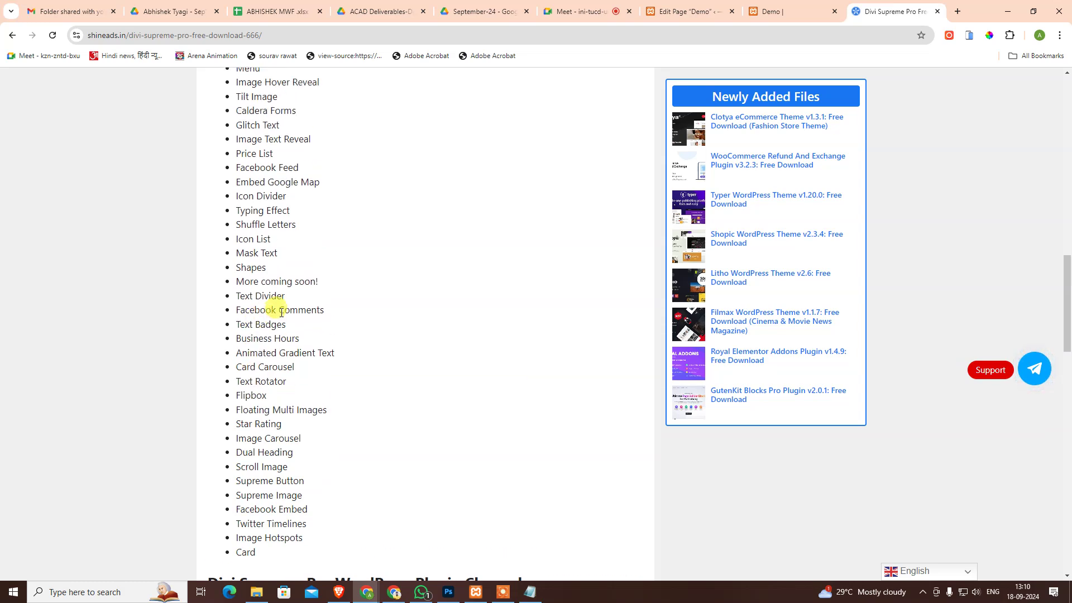
scroll(253, 288, up, 1)
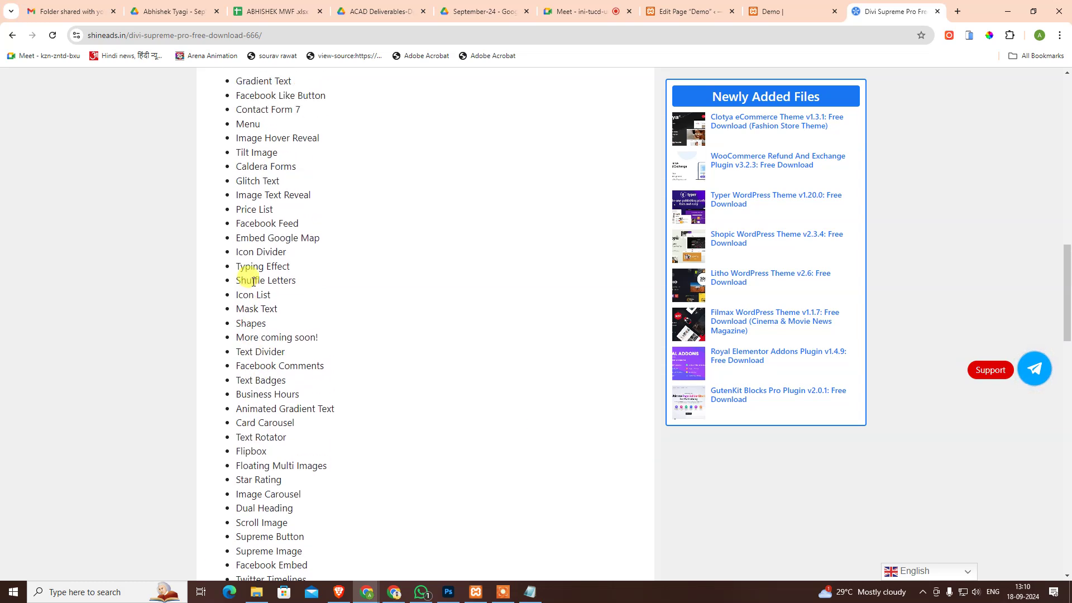
scroll(253, 281, up, 1)
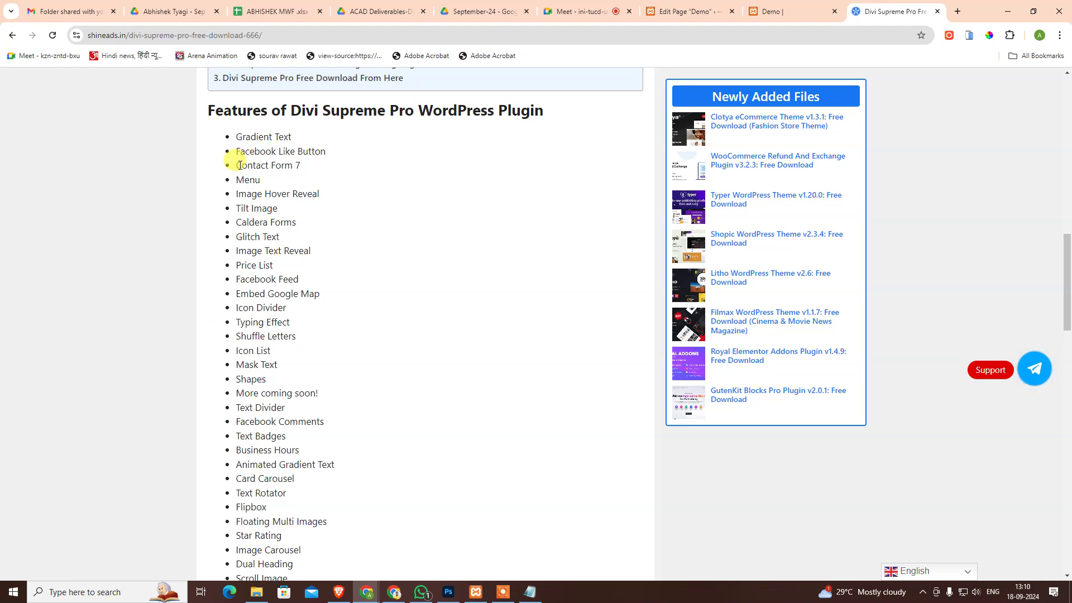
drag(239, 165, 342, 170)
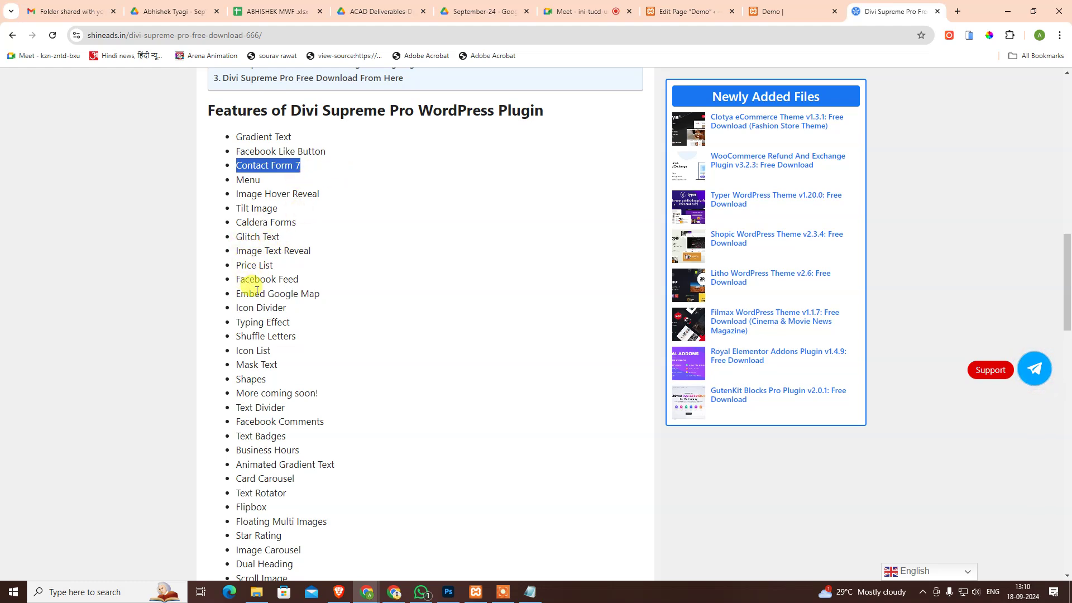
- Read further down the Divi Supreme Pro post, then go back to the divi results
scroll(248, 335, down, 1)
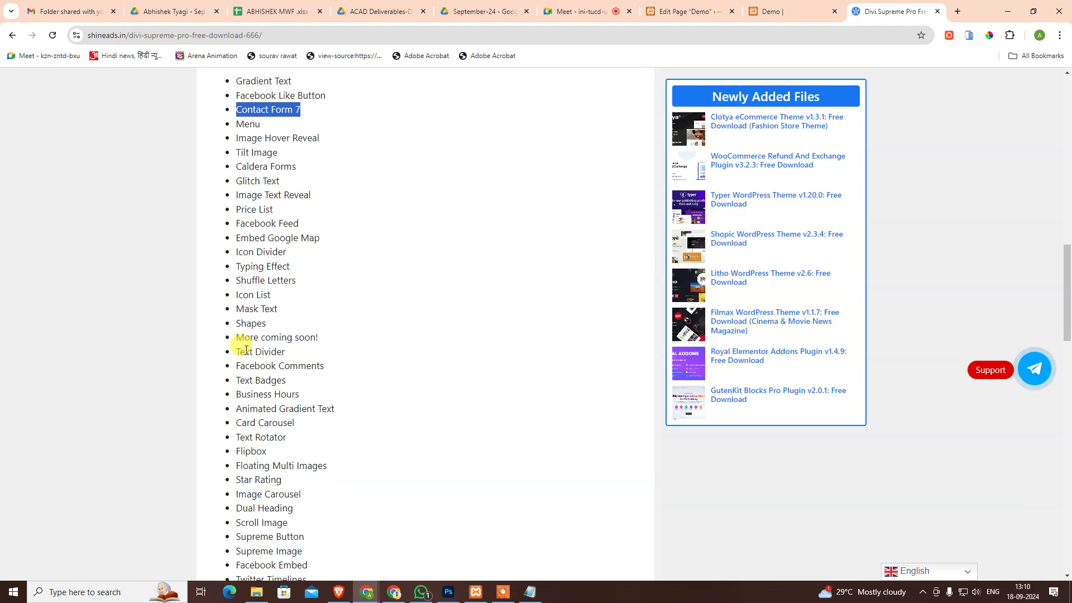
scroll(273, 380, down, 1)
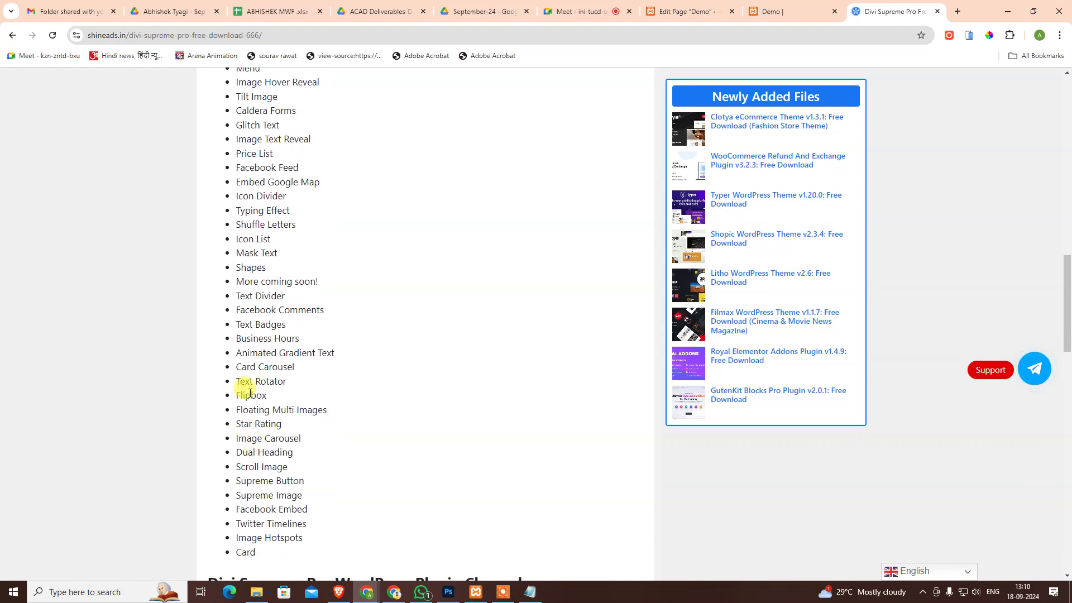
scroll(247, 394, down, 1)
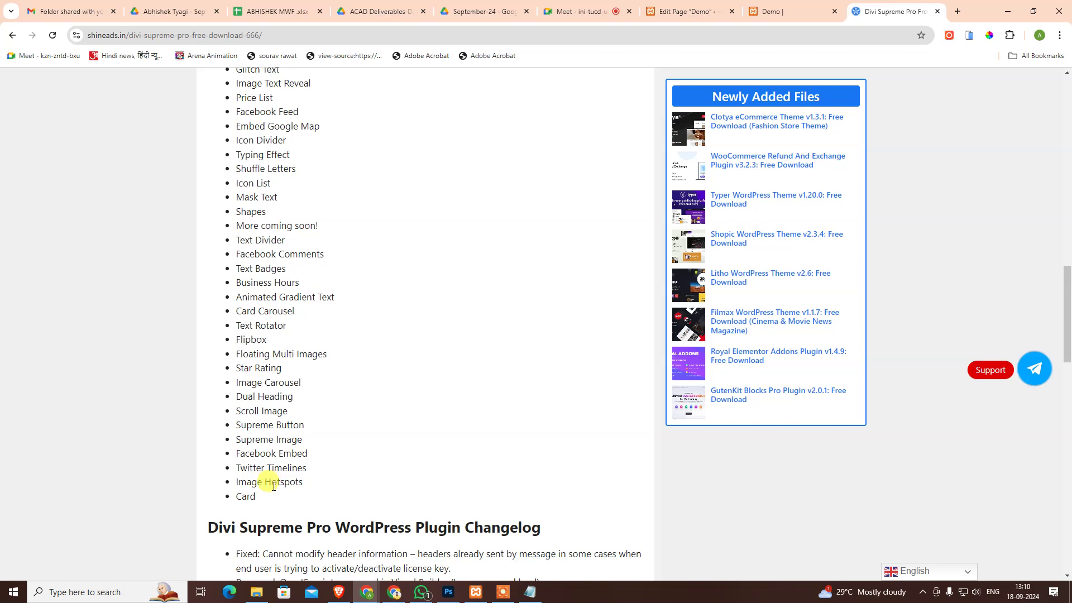
scroll(357, 391, down, 1)
scroll(369, 389, down, 3)
scroll(369, 389, up, 2)
key(alt+Left)
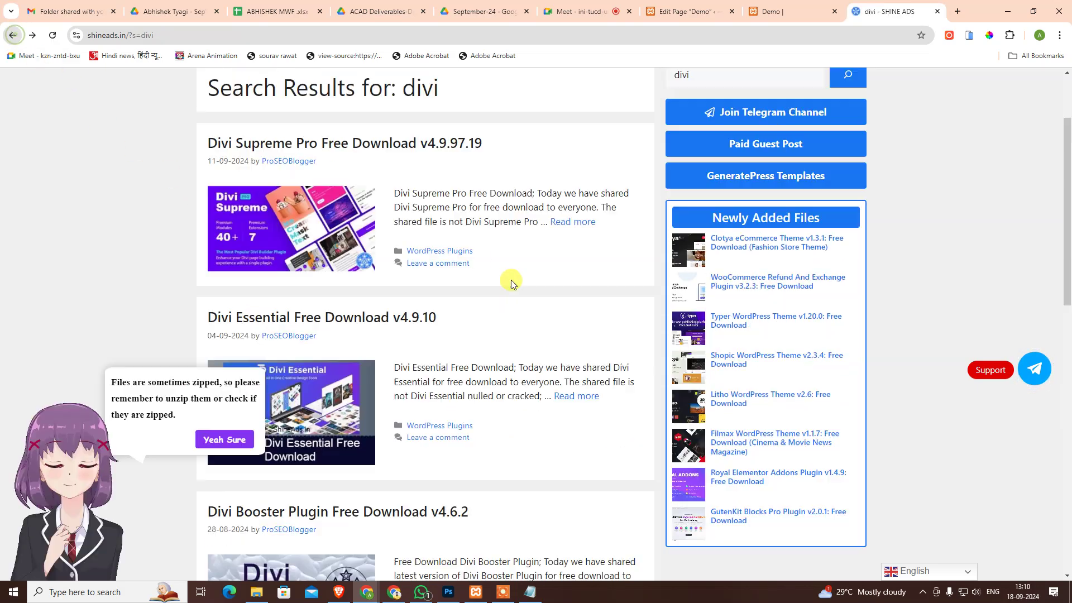
- Open the Divi Booster Plugin post and scroll through it
scroll(424, 301, down, 3)
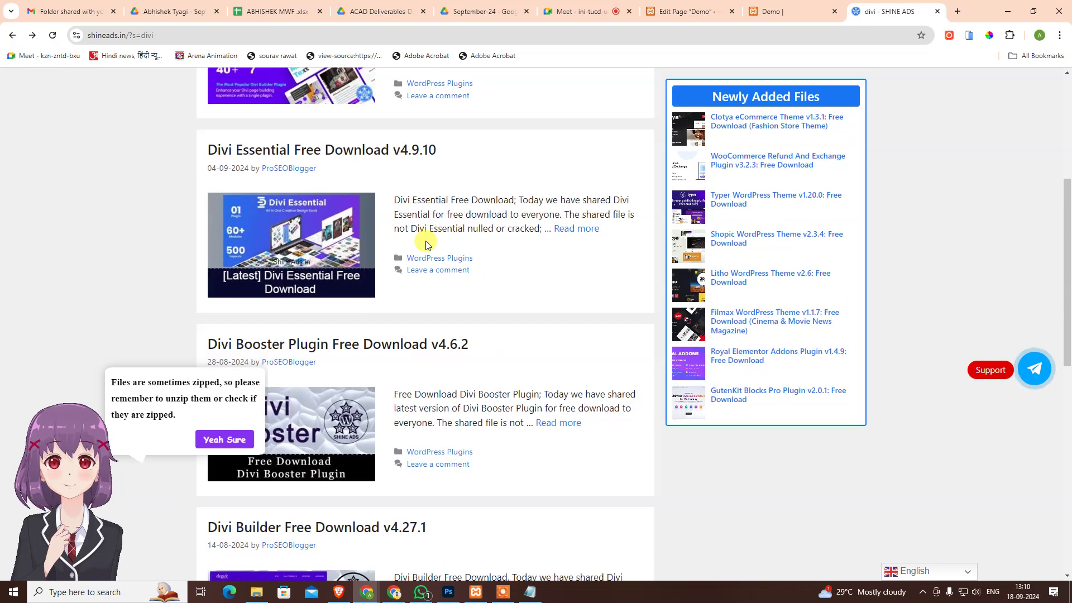
scroll(429, 258, down, 1)
scroll(428, 258, down, 2)
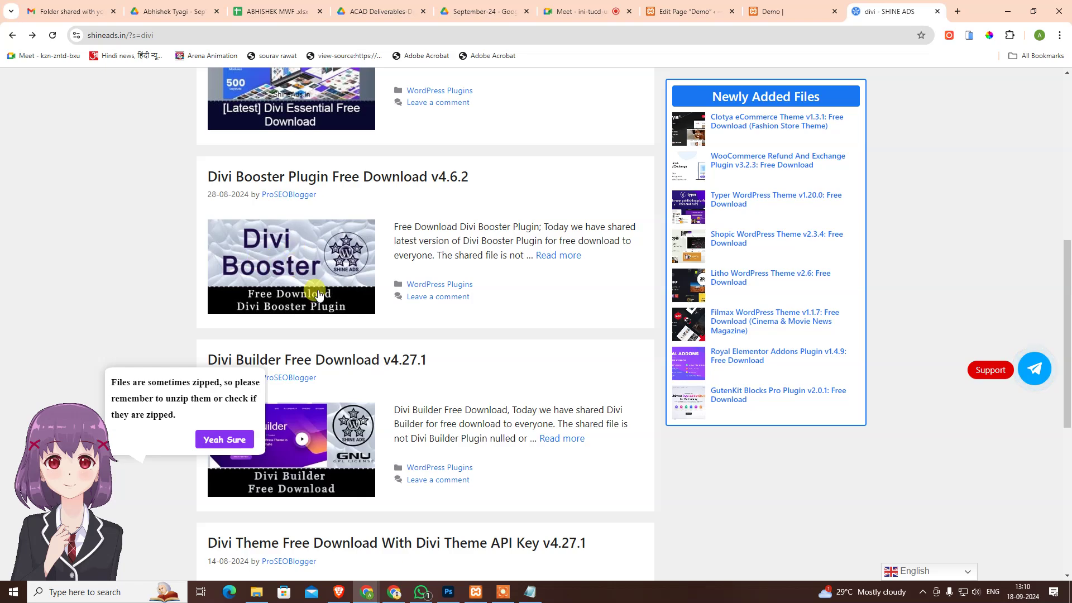
click(315, 266)
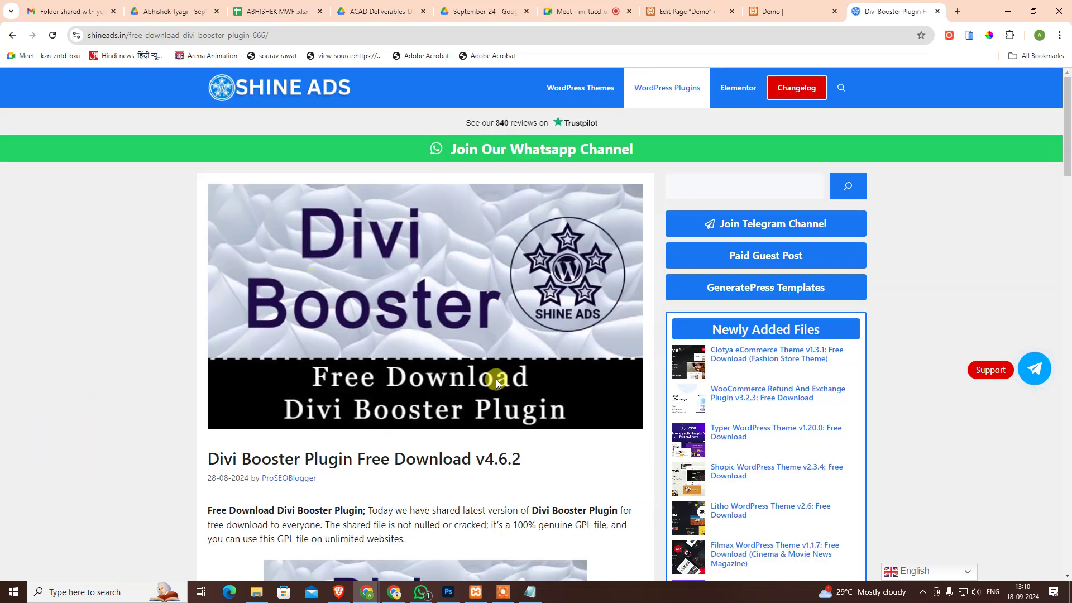
scroll(496, 379, down, 3)
scroll(481, 390, down, 1)
scroll(482, 391, down, 4)
scroll(428, 375, down, 7)
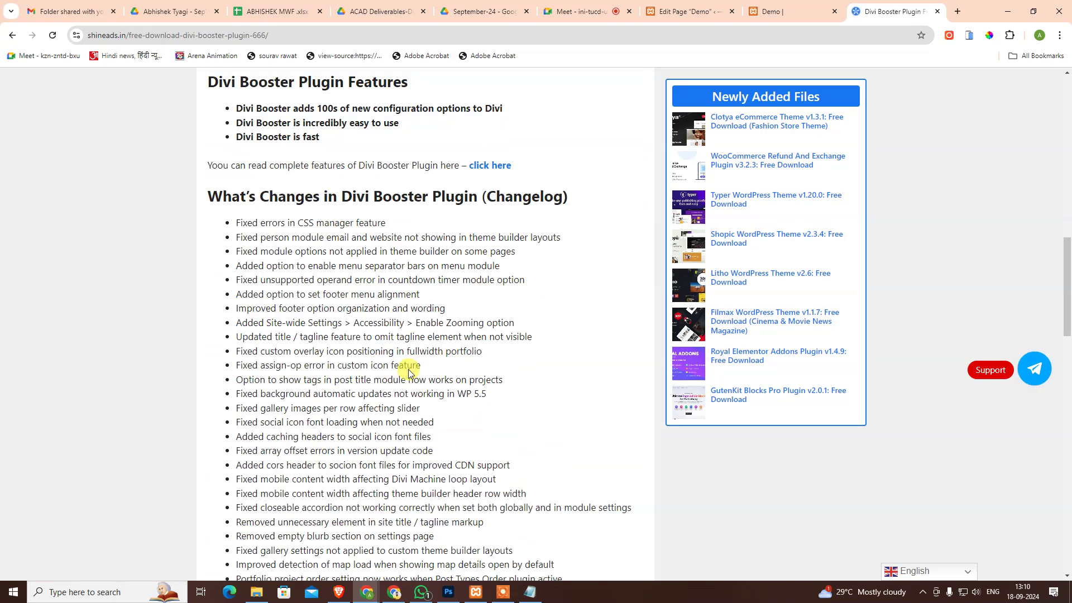
scroll(428, 375, down, 2)
scroll(427, 375, down, 2)
scroll(436, 376, down, 7)
scroll(449, 376, down, 2)
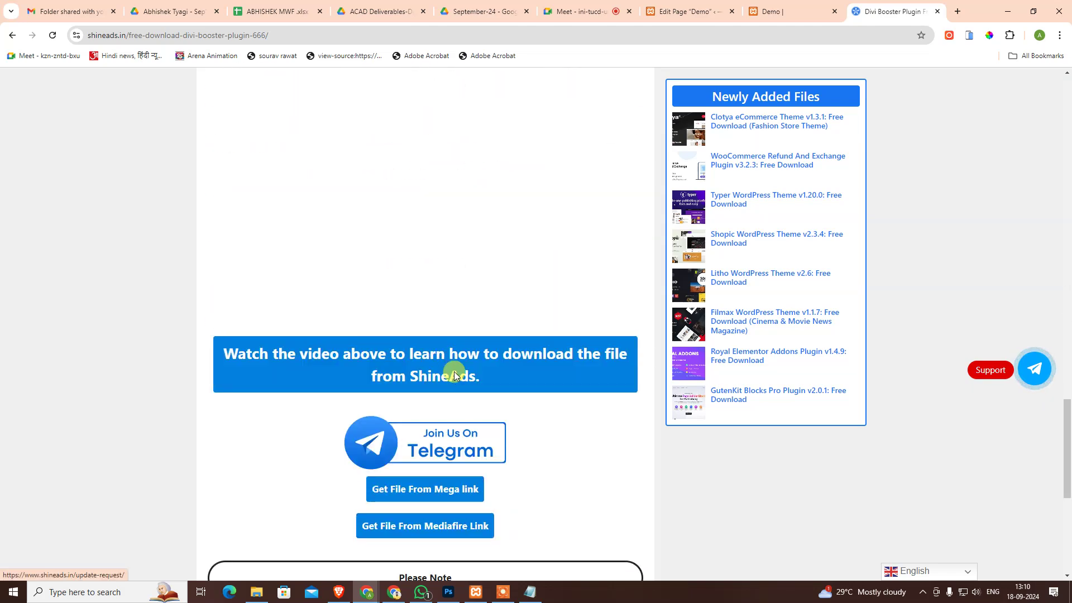
scroll(436, 363, up, 4)
scroll(419, 346, up, 4)
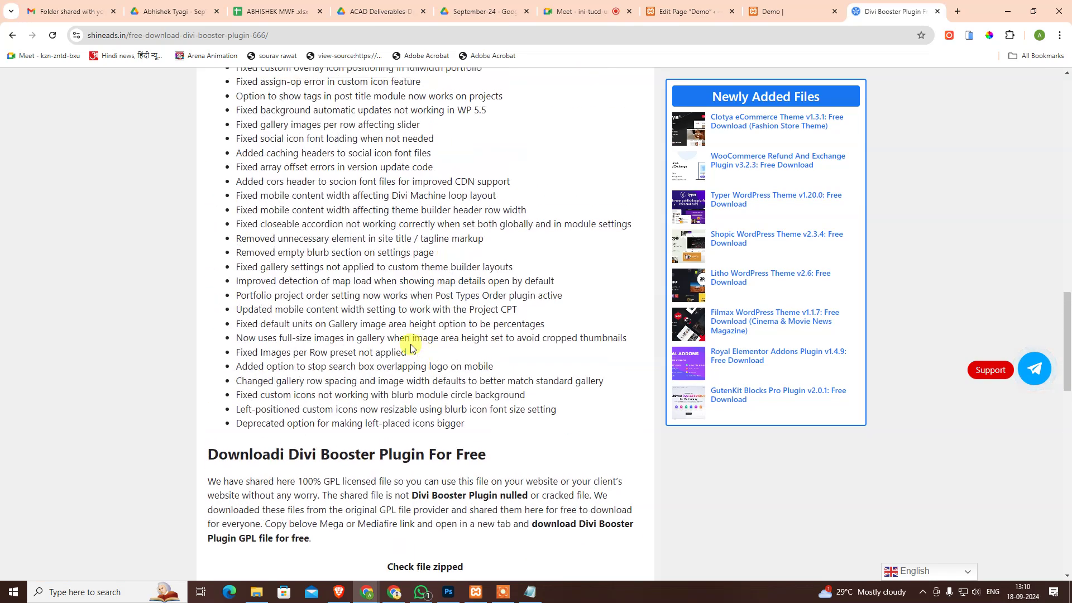
scroll(281, 332, up, 2)
scroll(282, 329, up, 3)
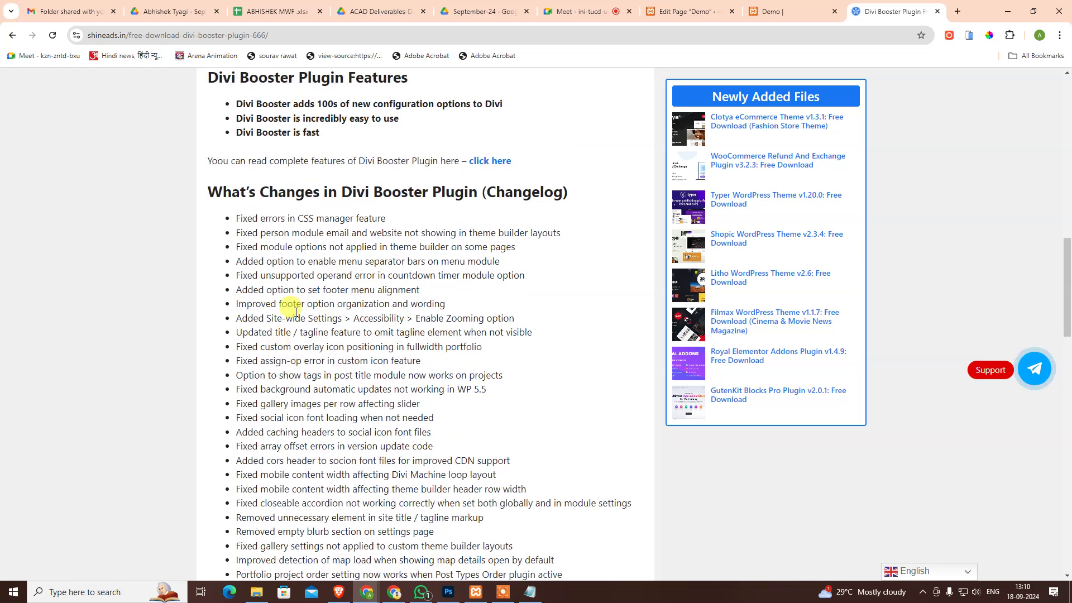
- Search the Divi Booster post for 'mo' with find-in-page, then close the search
key(ctrl+f)
text(pop)
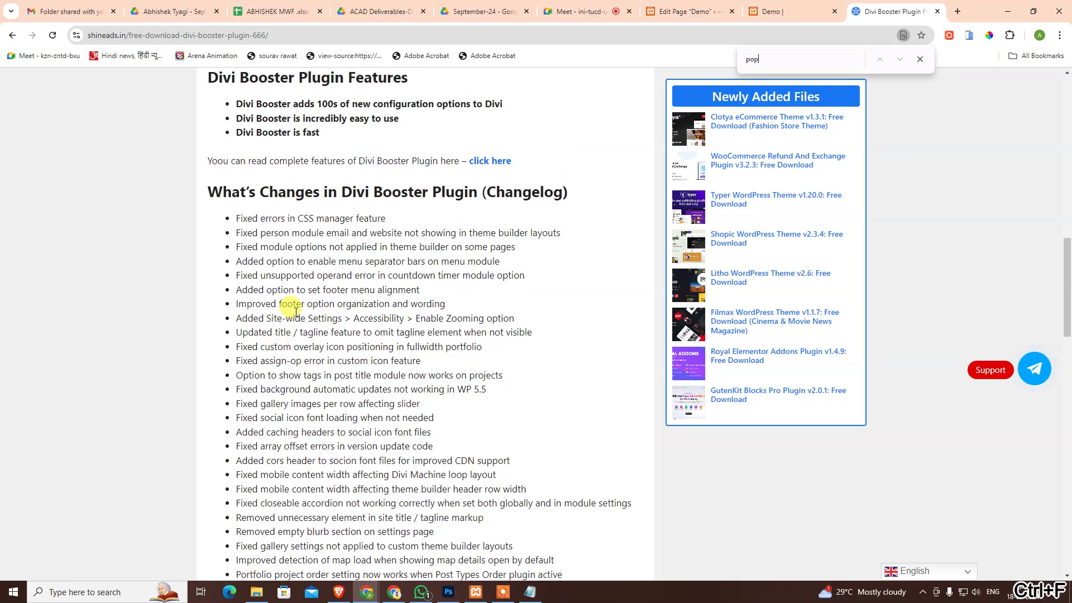
key(BackSpace)
key(BackSpace)
key(BackSpace)
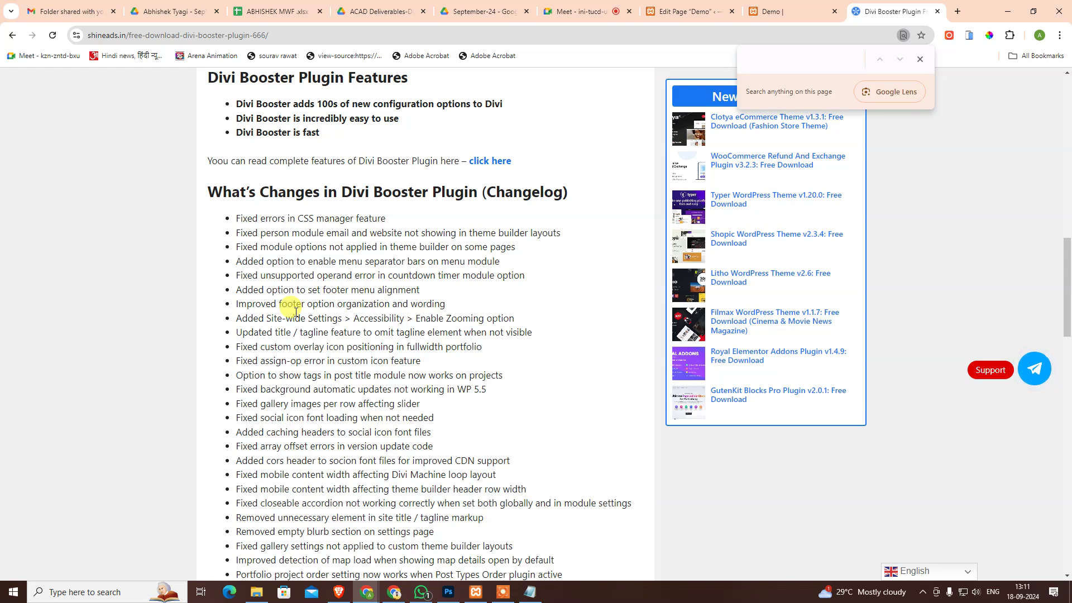
text(mod)
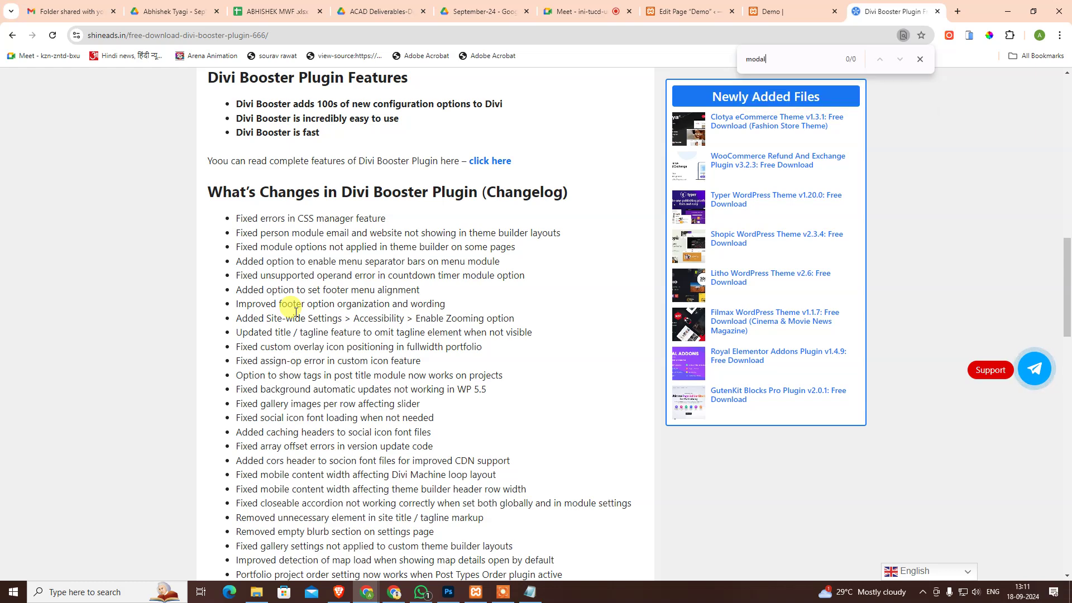
key(Escape)
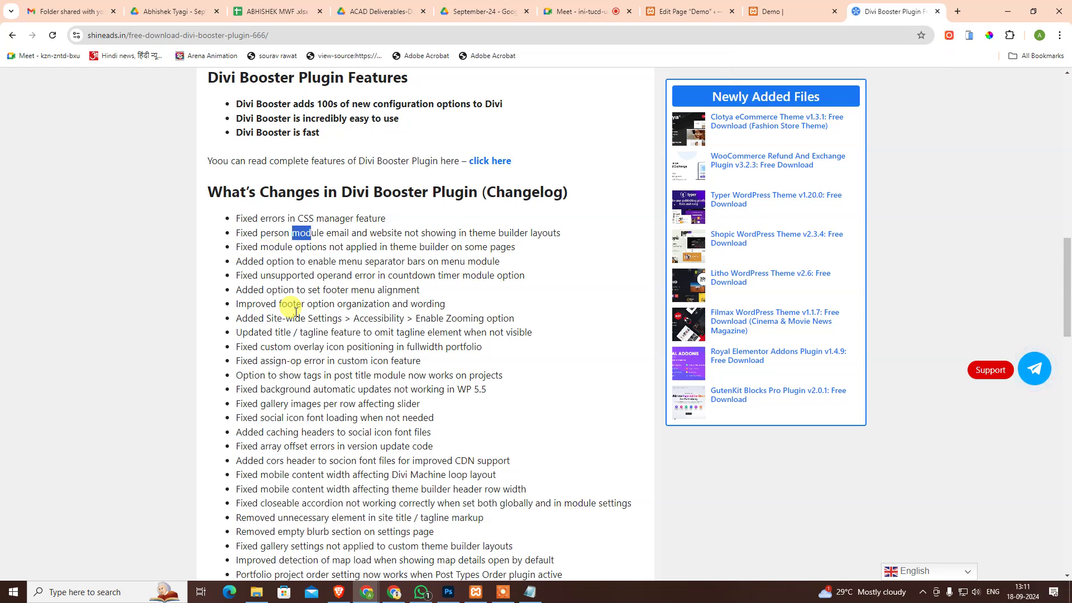
- Return to the top of the divi results, then switch to the Edit Page Demo tab
click(13, 35)
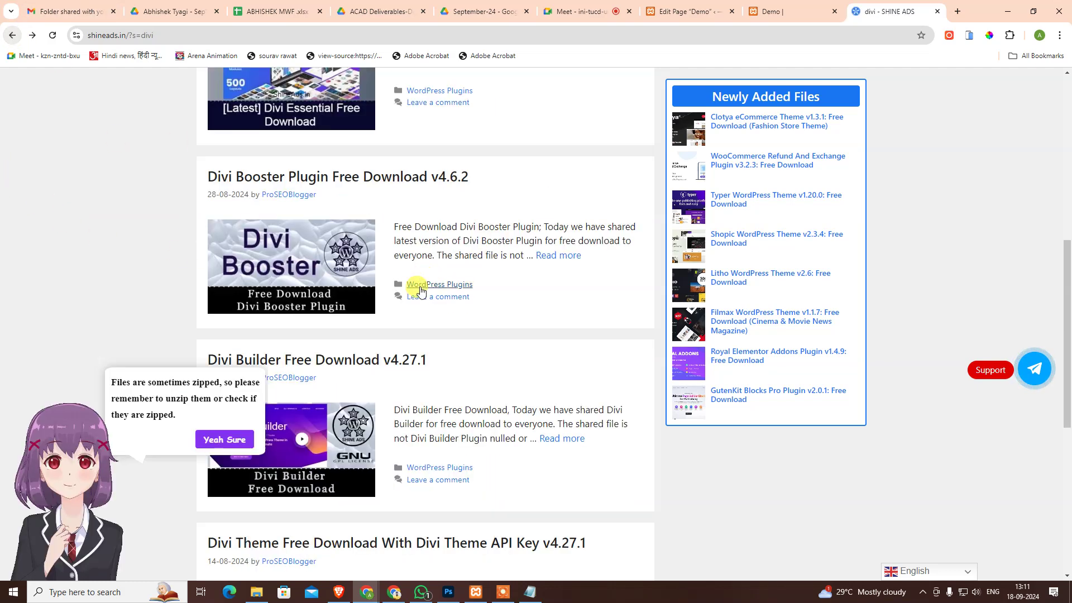
scroll(491, 352, down, 7)
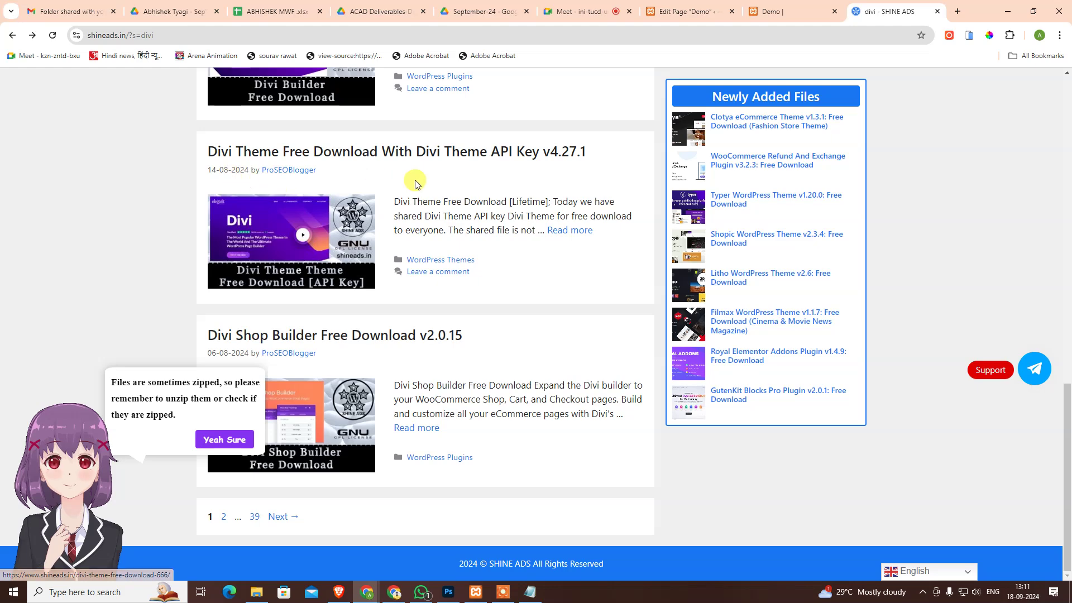
scroll(329, 238, up, 2)
scroll(330, 239, up, 2)
scroll(335, 239, up, 3)
scroll(346, 240, up, 4)
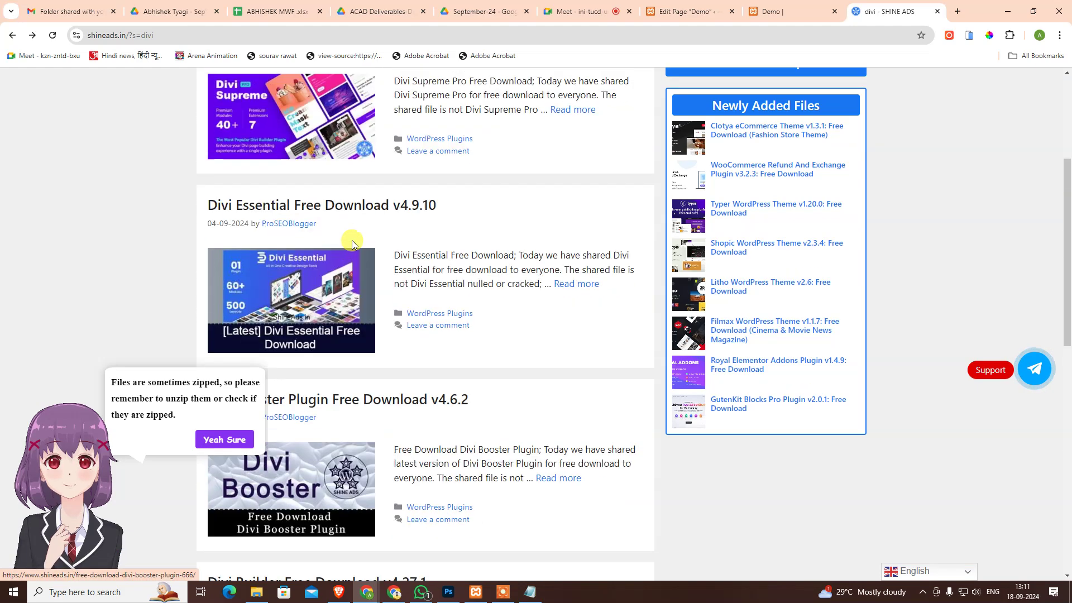
scroll(352, 241, up, 1)
scroll(356, 241, up, 3)
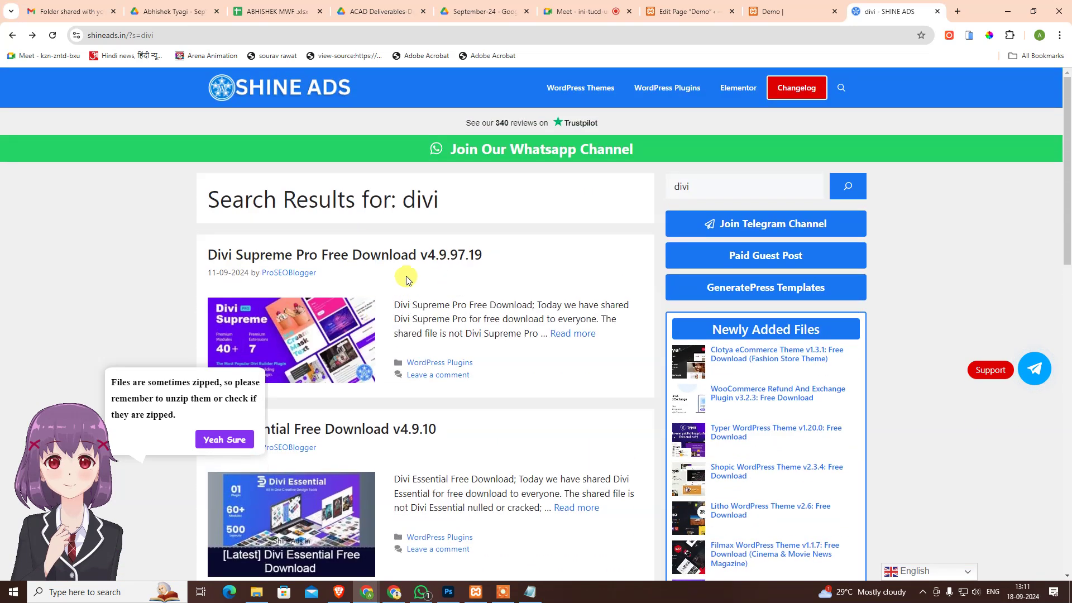
click(687, 12)
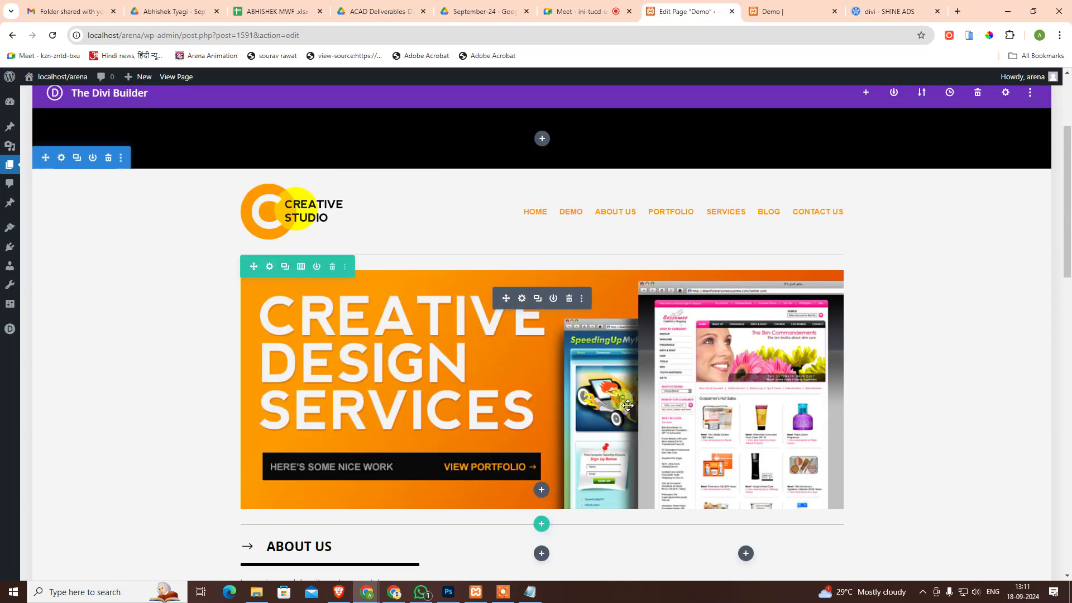
- Duplicate the ABOUT US heading and divider into the middle and right columns, then switch to Photoshop
scroll(691, 448, down, 5)
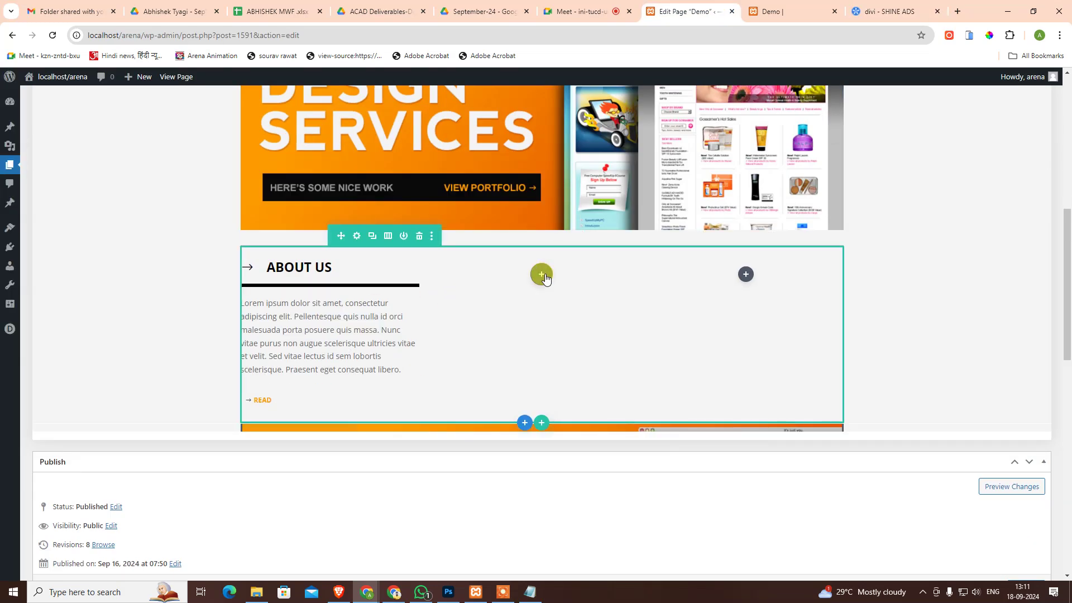
mouse_move(298, 286)
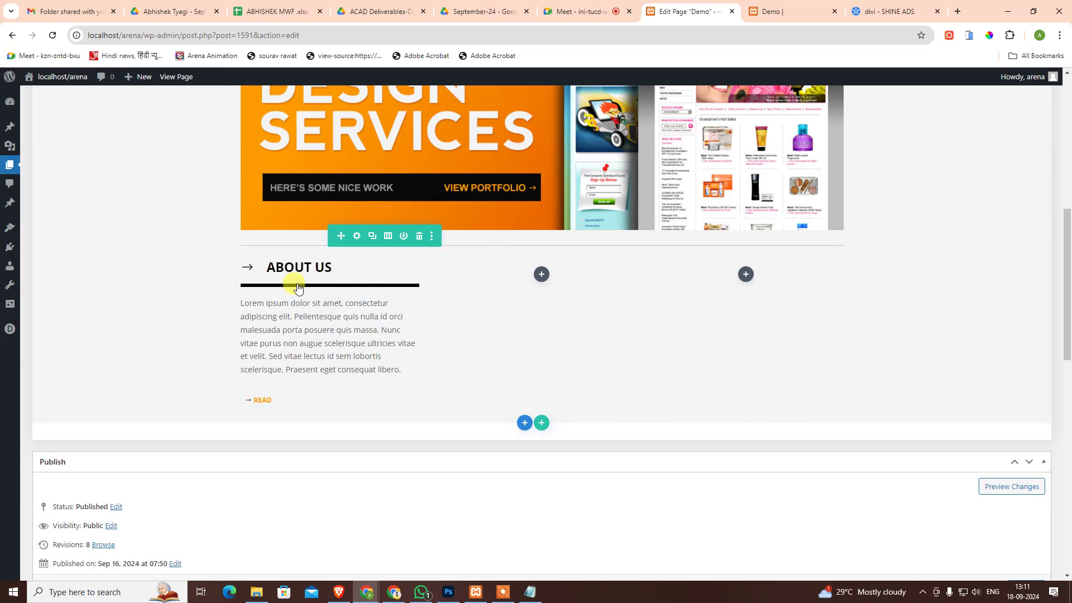
click(322, 290)
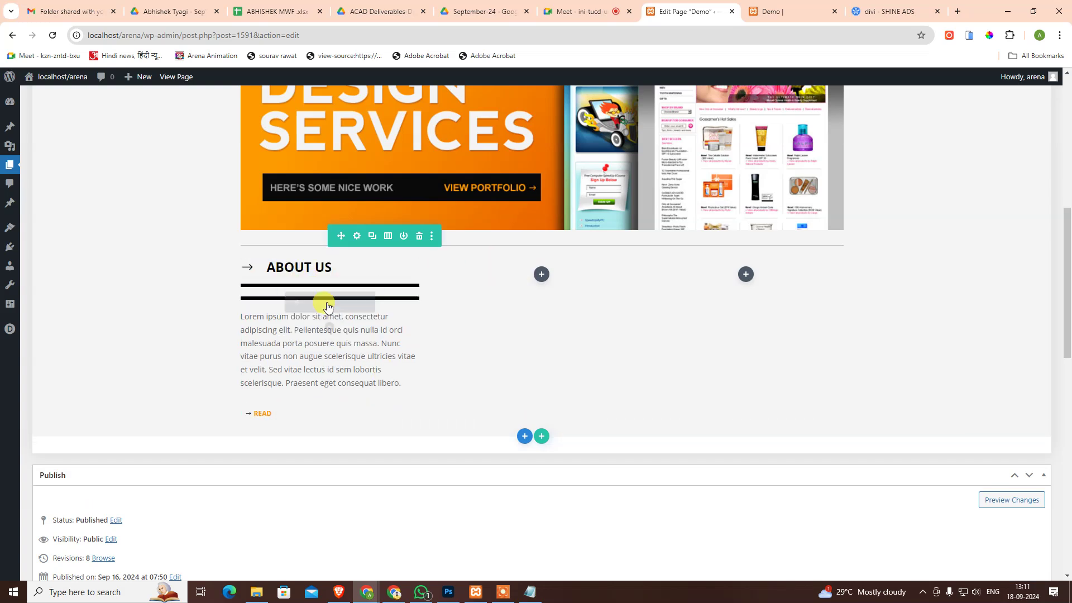
click(325, 266)
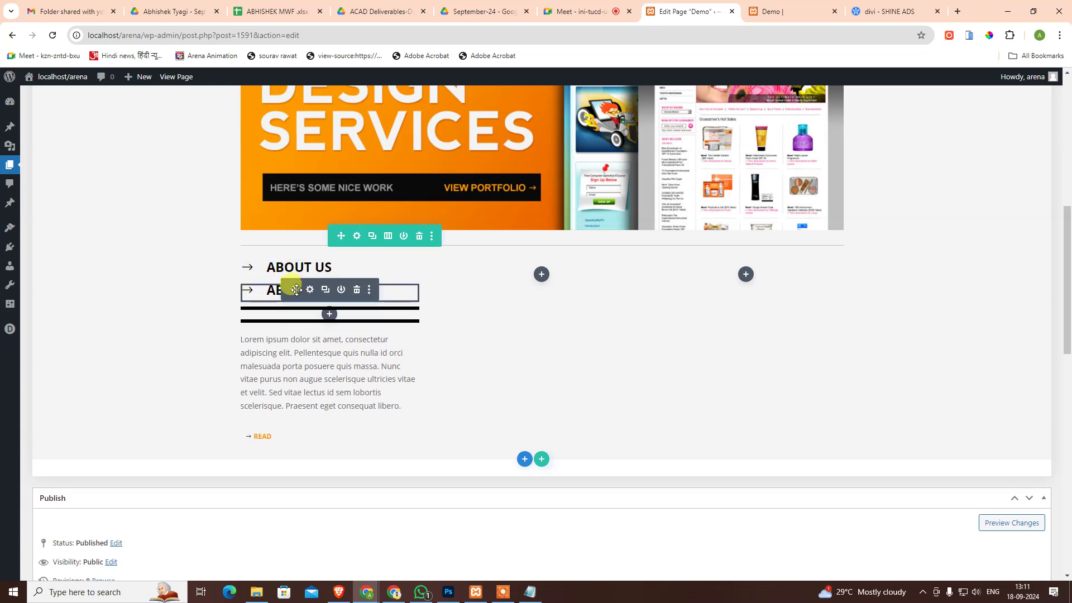
drag(294, 289, 522, 279)
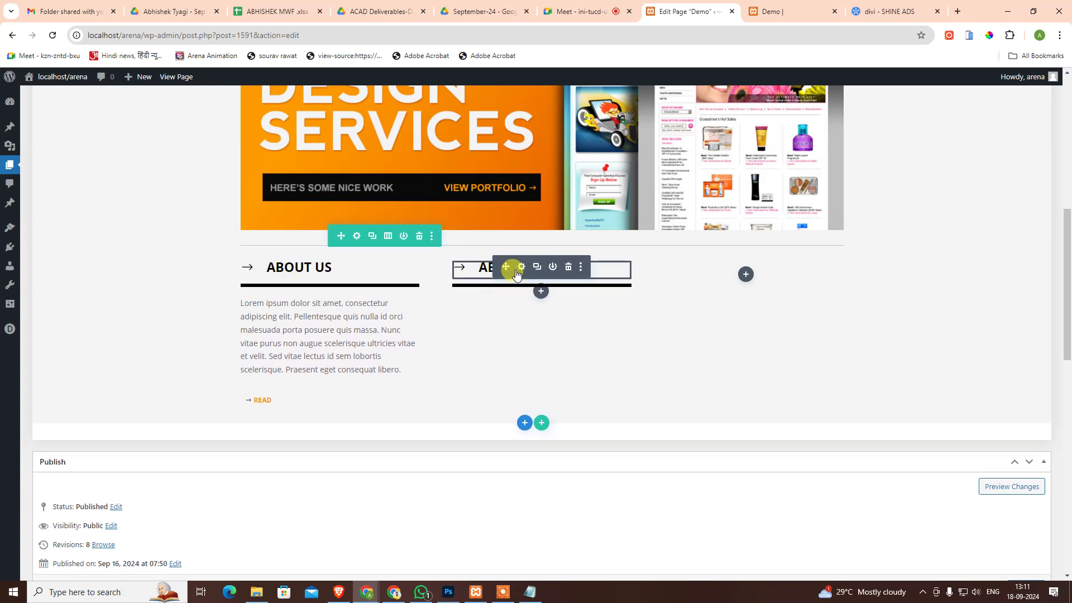
click(537, 266)
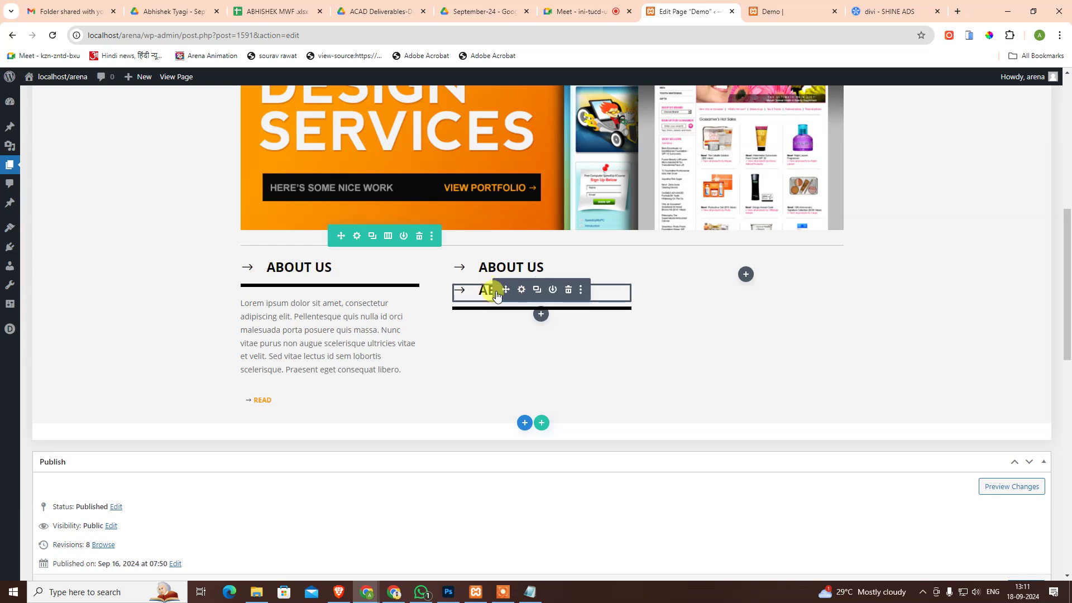
drag(497, 295, 709, 267)
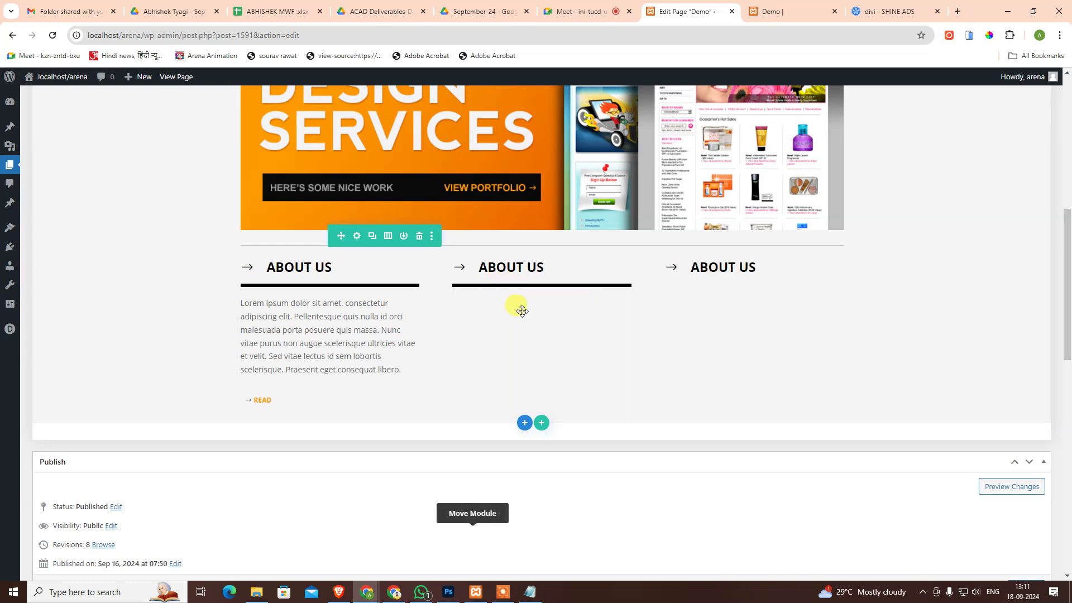
click(535, 289)
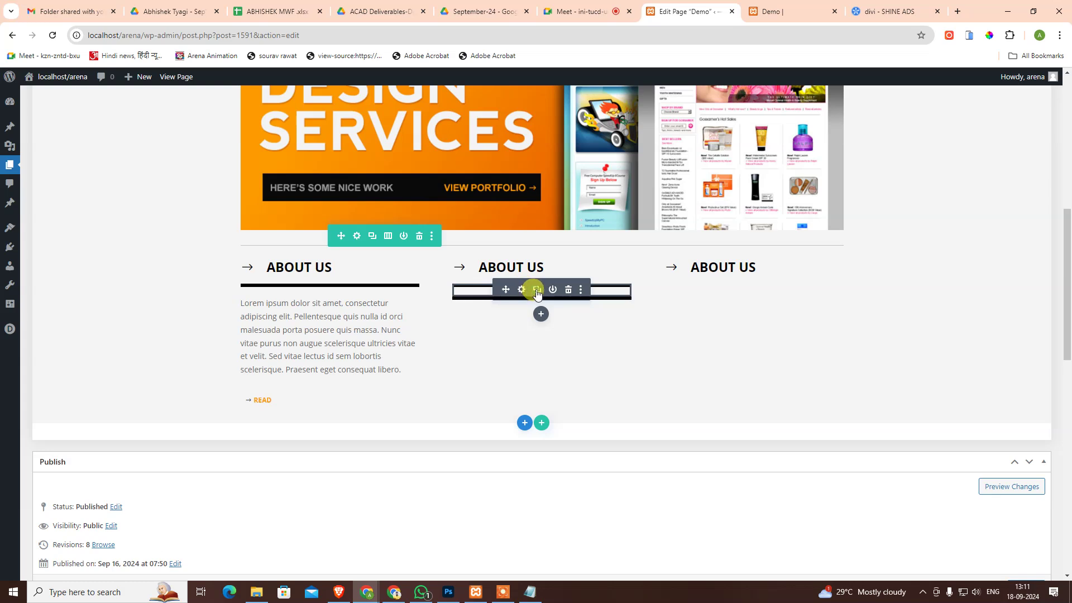
drag(506, 303, 708, 283)
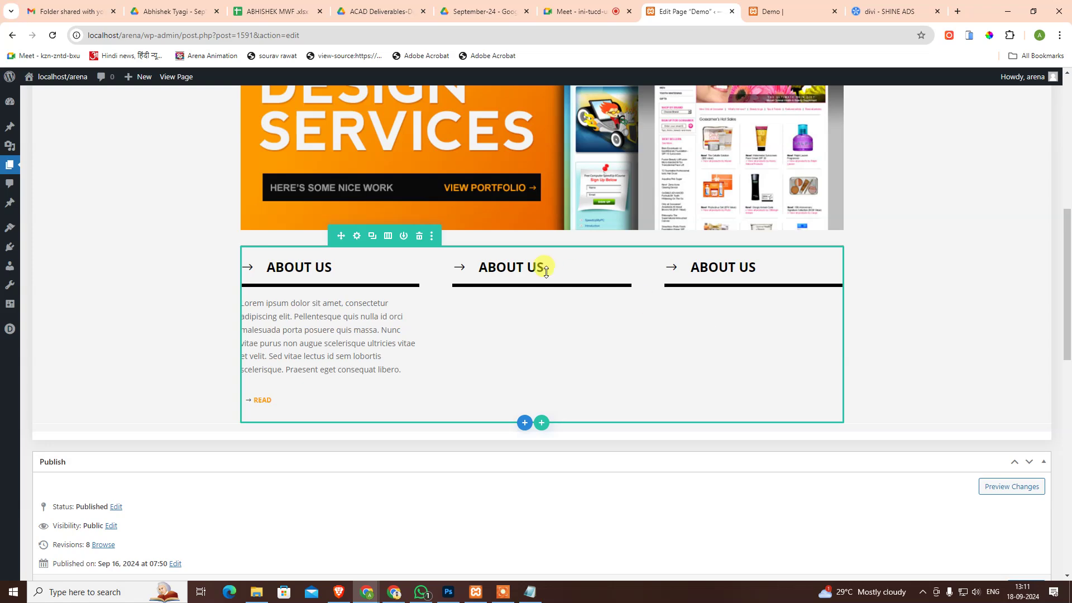
key(alt+Tab)
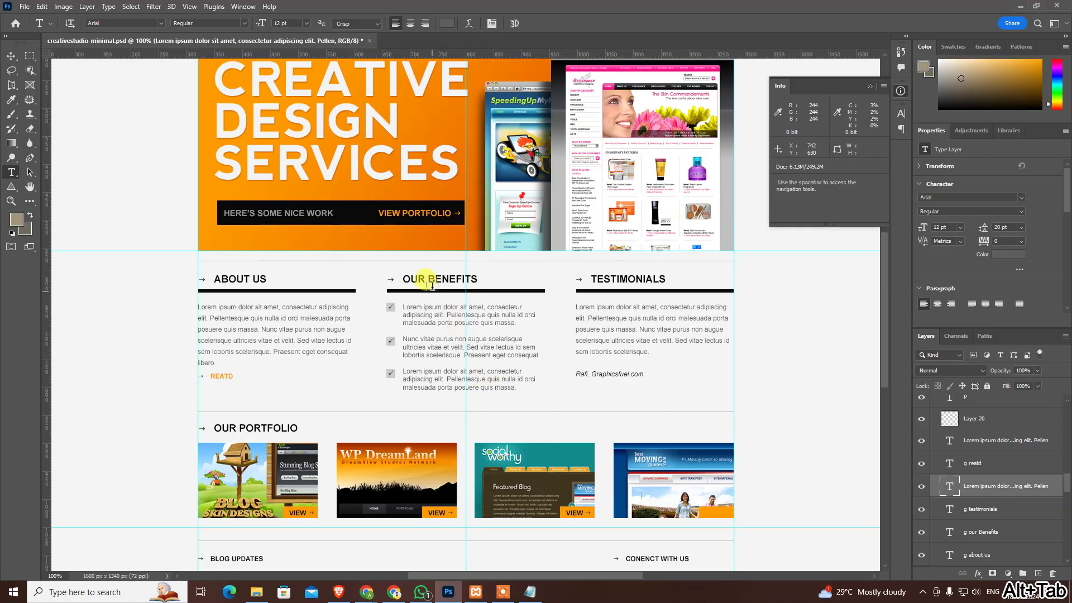
- Retitle the middle column heading 'OUR BENEFITS', copied from the PSD, and save it
click(426, 279)
drag(403, 279, 522, 284)
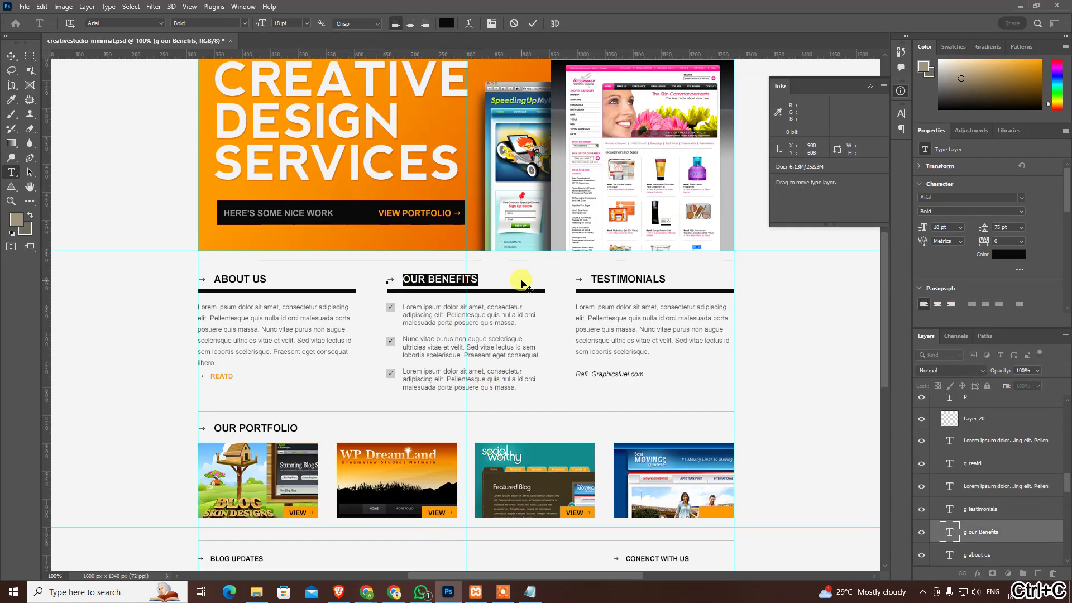
key(alt+Tab)
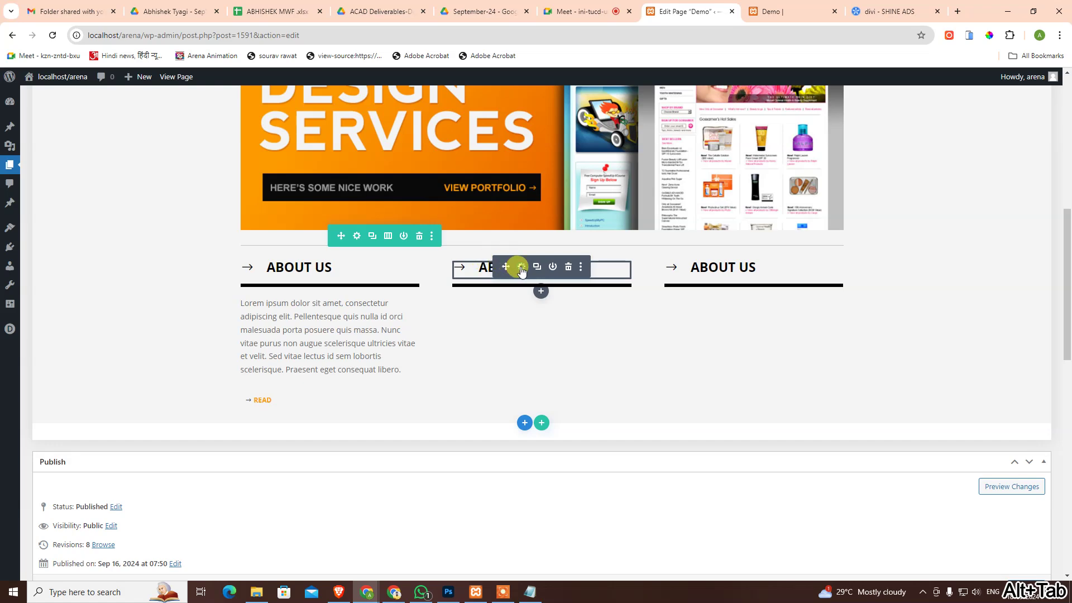
click(521, 267)
click(777, 278)
key(ctrl+a)
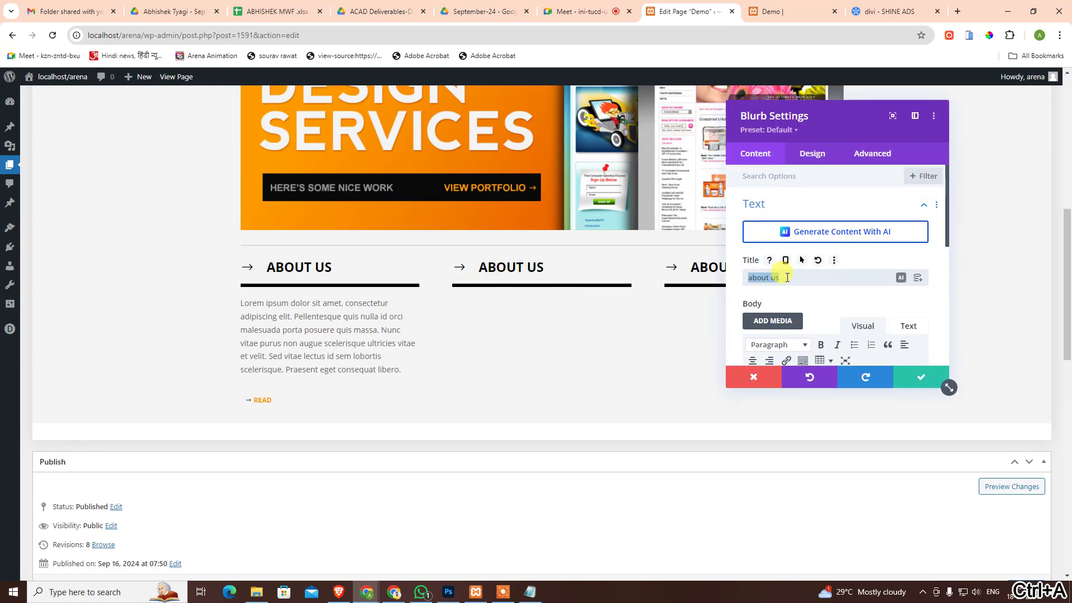
text(our Benefits)
click(904, 377)
- Retitle the right column heading 'TESTIMONIALS', copied from the PSD, and save it
key(alt+Tab)
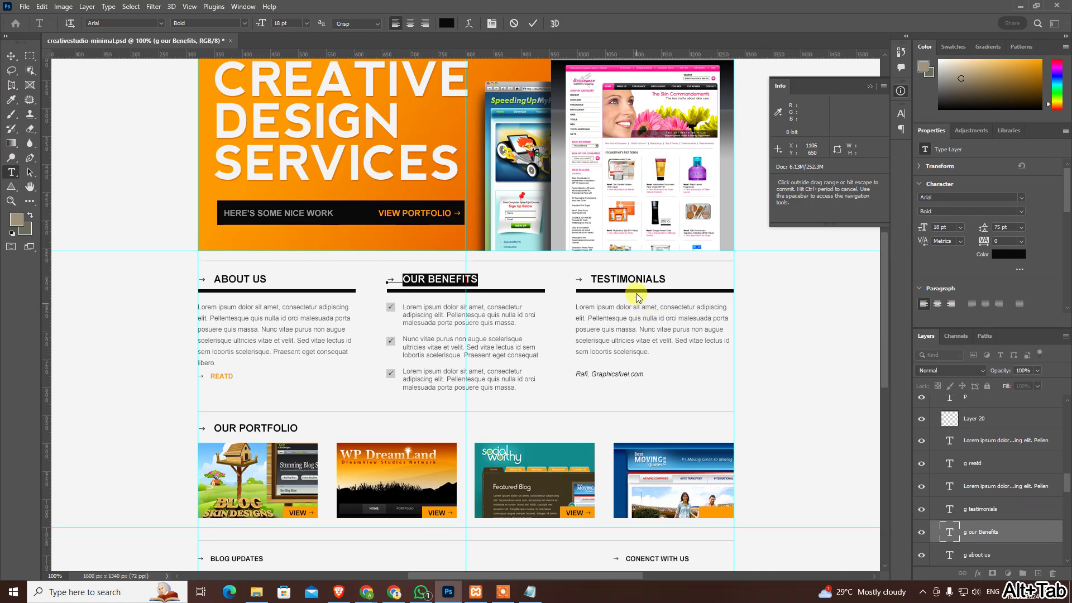
click(642, 279)
key(ctrl+a)
key(ctrl+c)
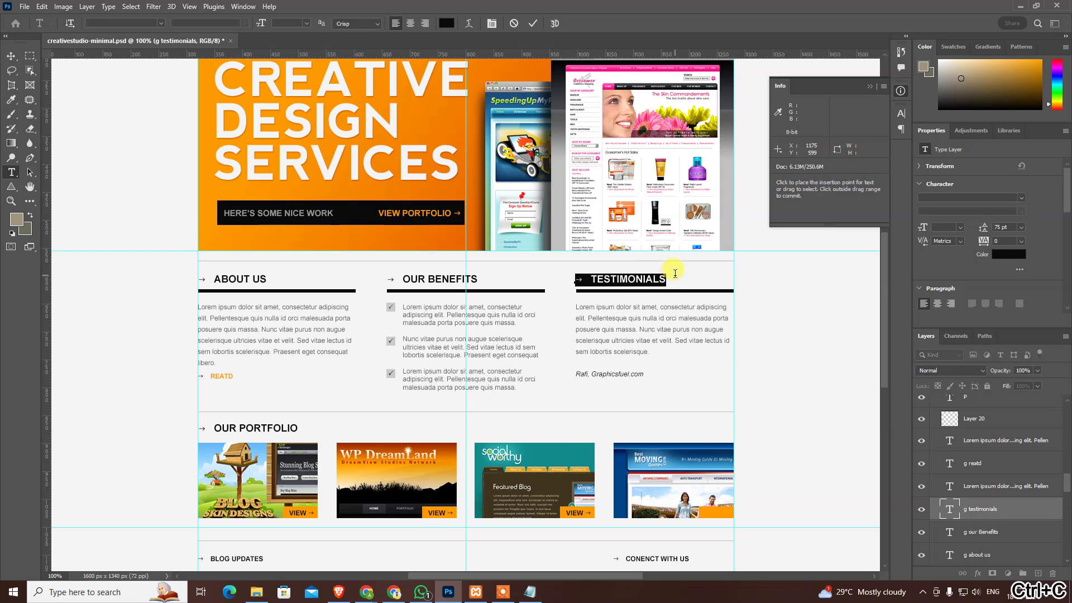
key(alt+Tab)
click(731, 267)
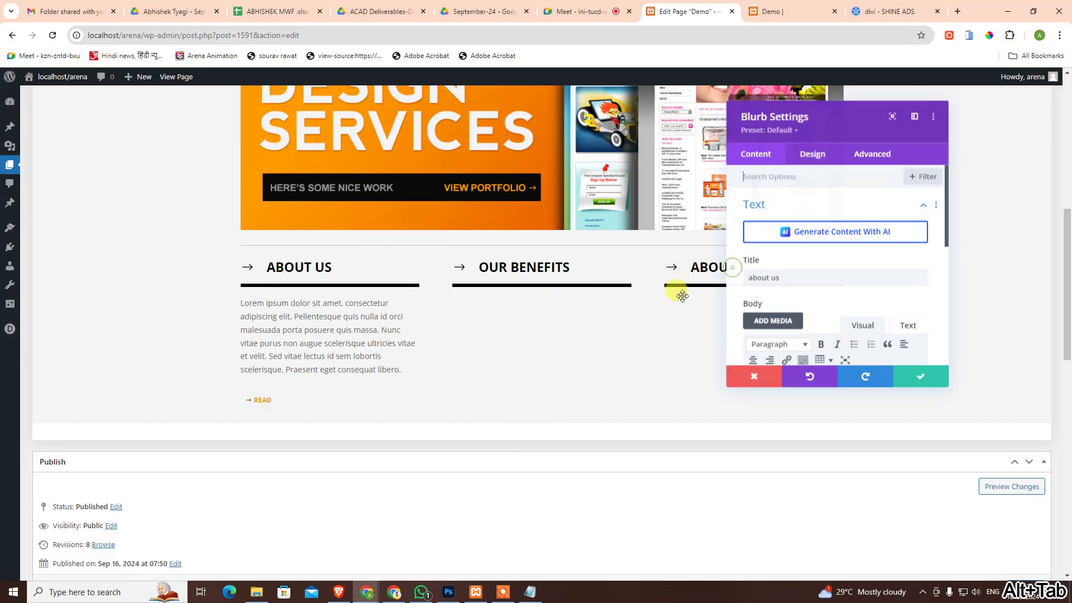
click(753, 278)
key(ctrl+a)
key(ctrl+v)
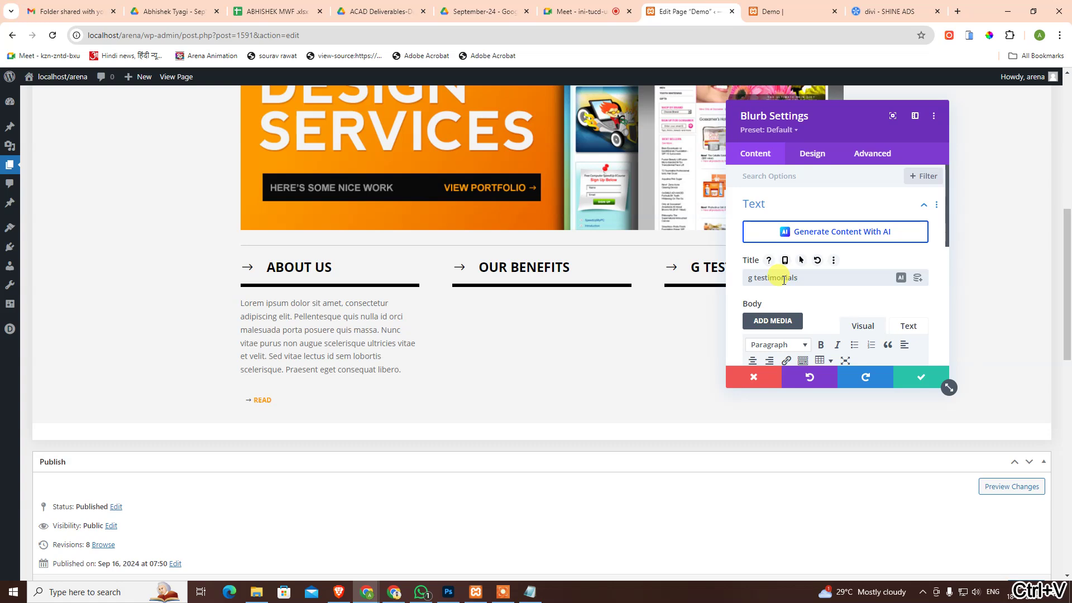
click(921, 377)
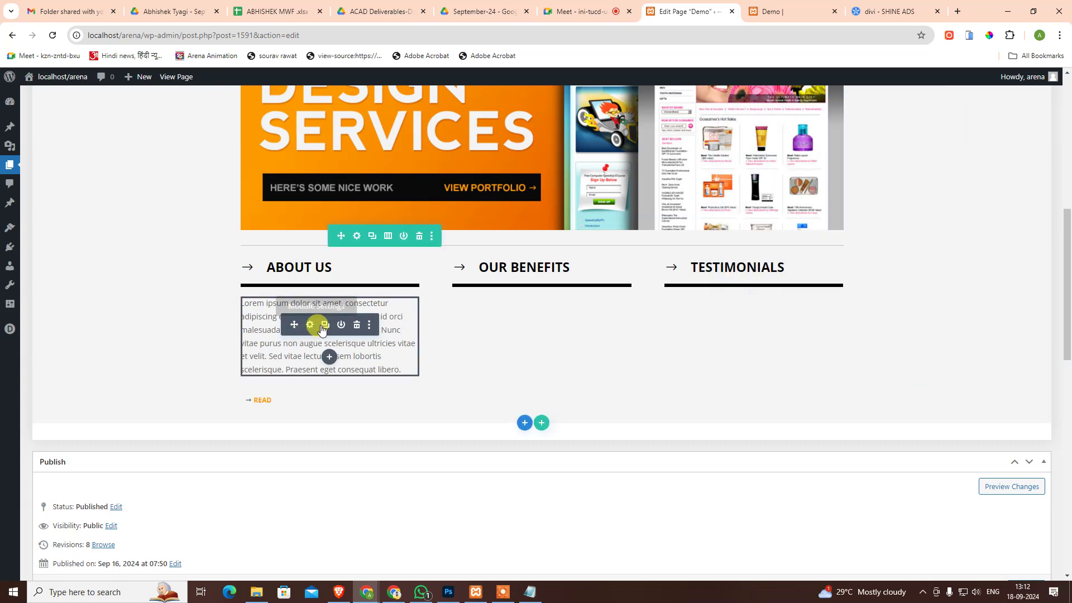
- Place a copy of the About Us paragraph under TESTIMONIALS and set the row to three equal columns
click(325, 326)
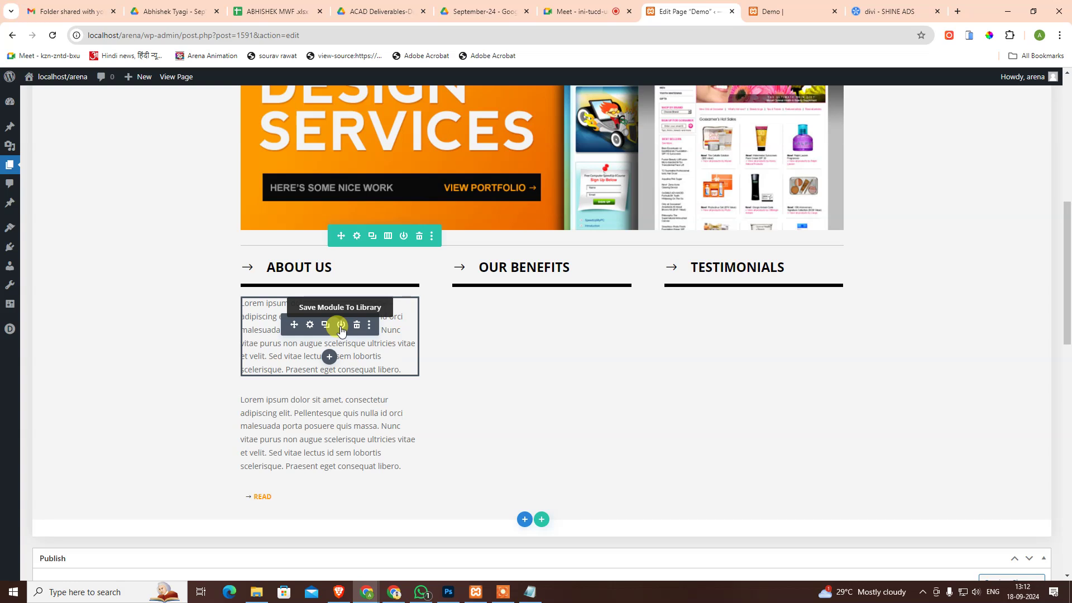
mouse_move(329, 432)
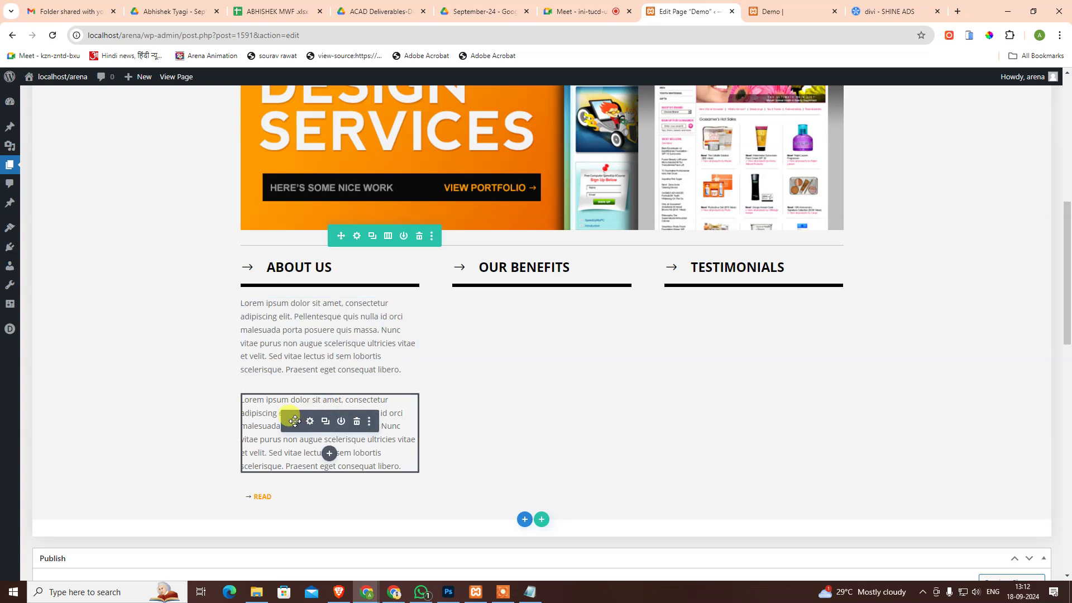
click(357, 421)
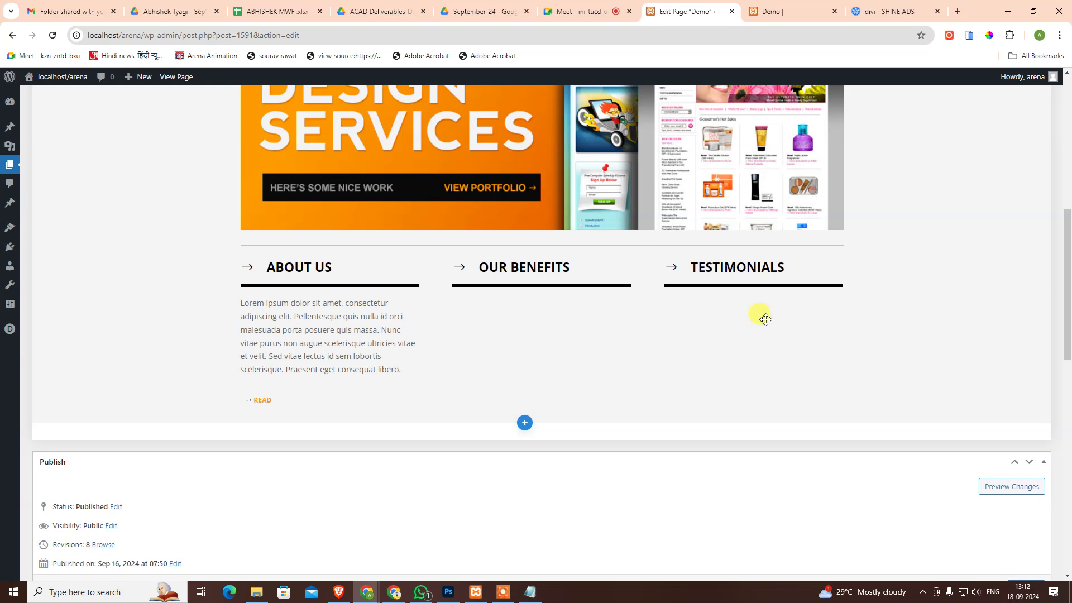
drag(765, 319, 715, 340)
mouse_move(621, 320)
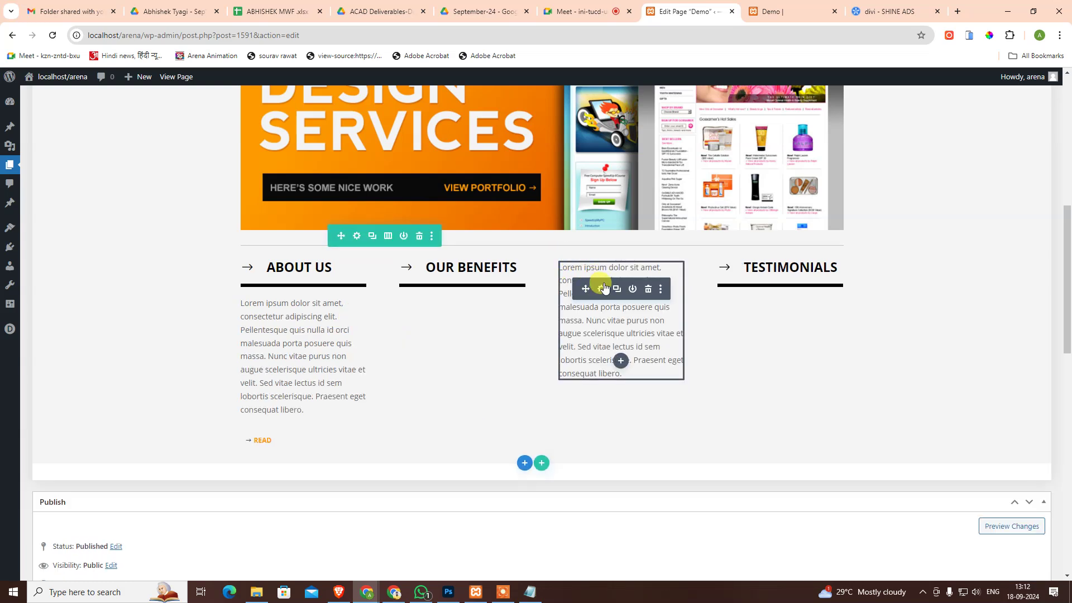
drag(593, 287, 797, 276)
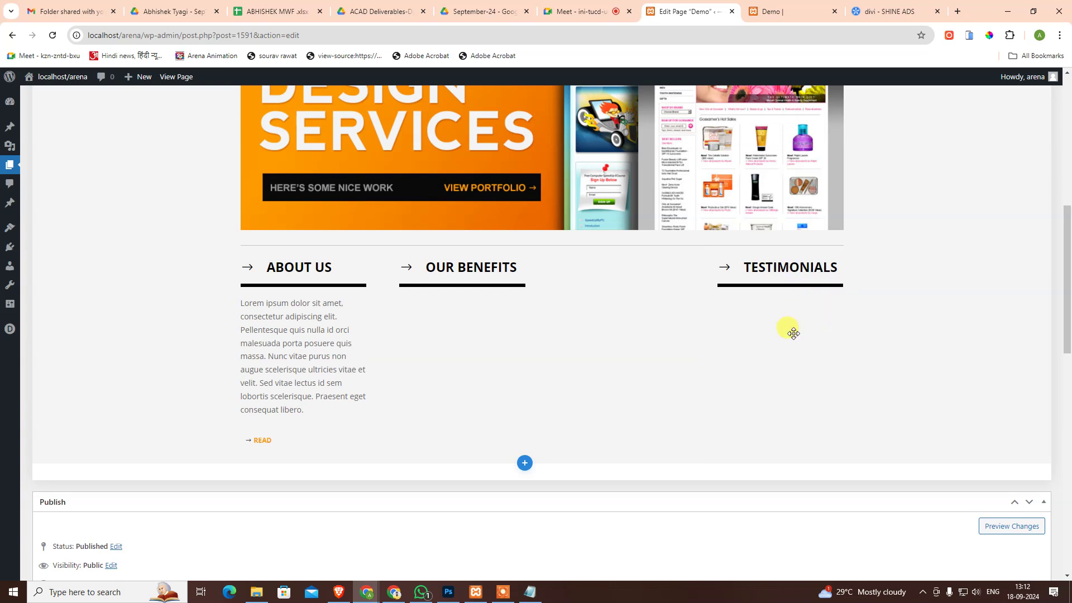
drag(793, 334, 761, 349)
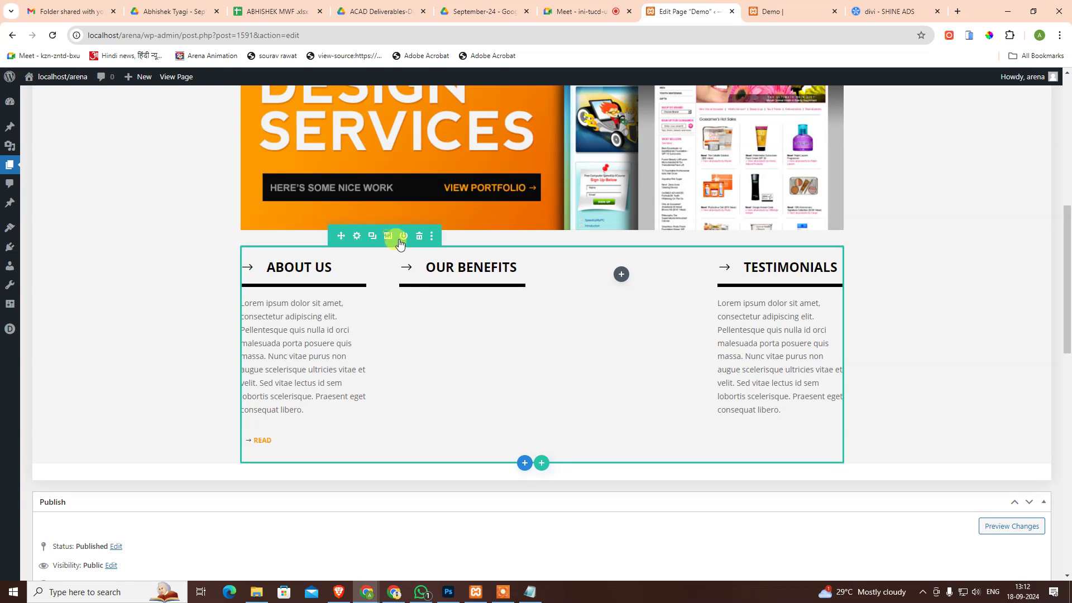
click(398, 237)
click(473, 306)
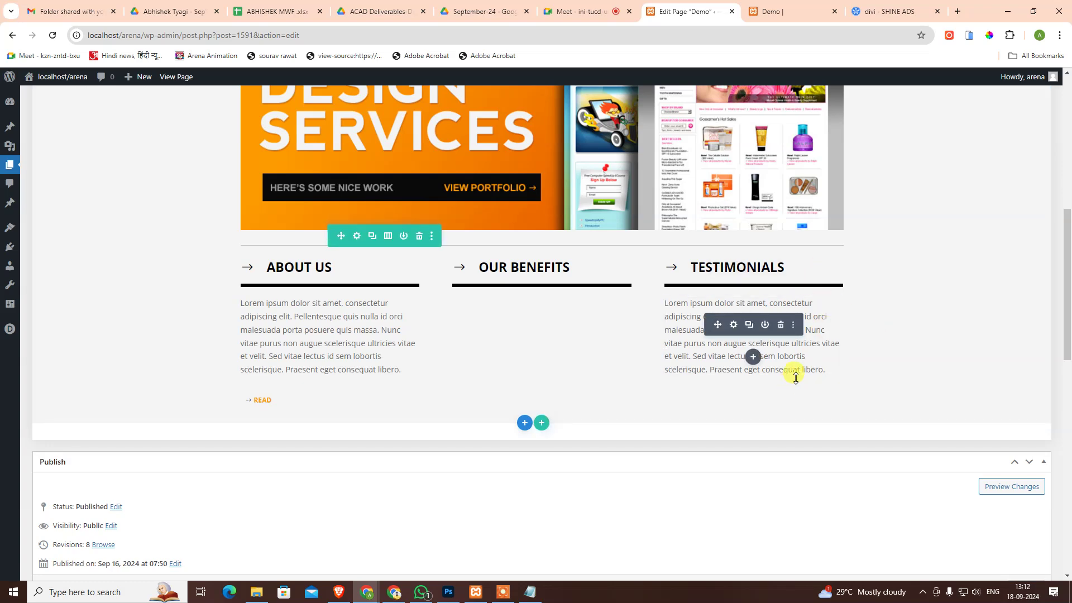
- Replace the Testimonials text with the testimonial paragraph copied from the PSD
click(448, 592)
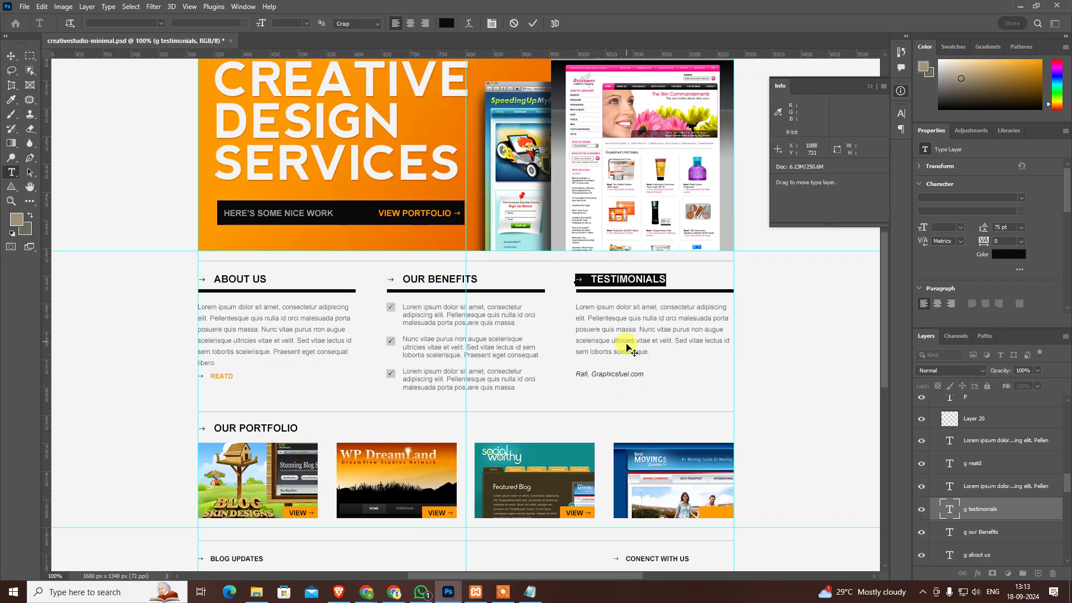
click(630, 326)
key(ctrl+a)
key(ctrl+c)
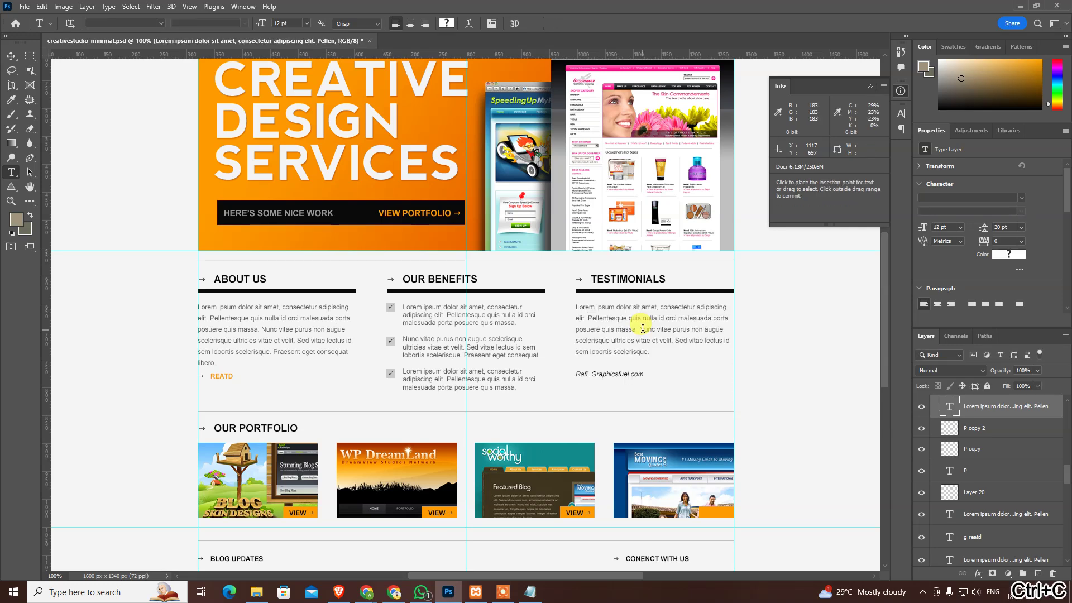
key(alt+Tab)
click(691, 324)
key(ctrl+a)
key(ctrl+v)
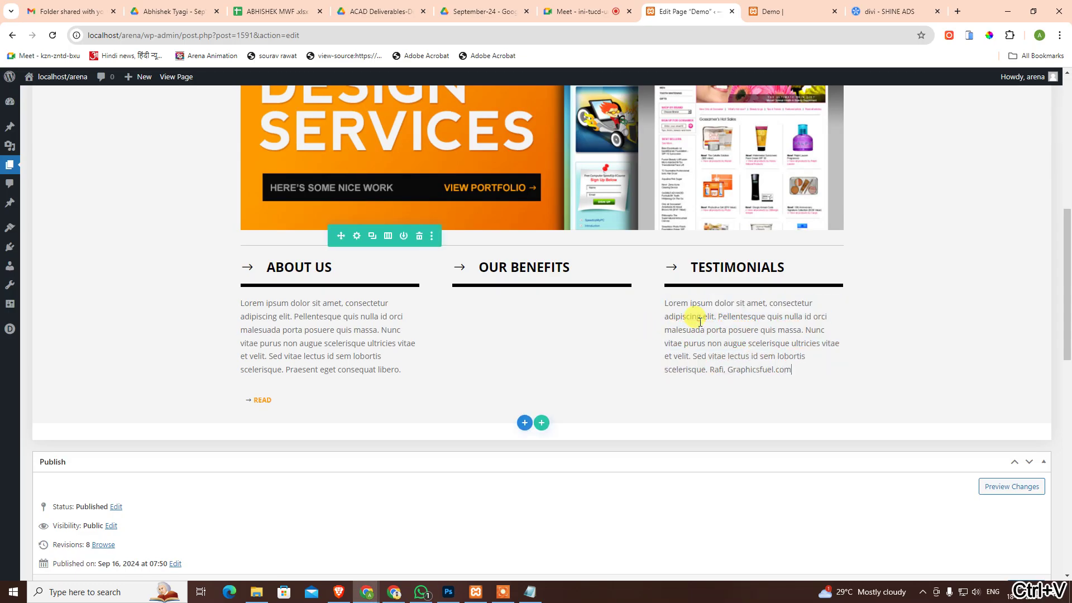
- Move the credit onto its own italic line and save the page
key(ctrl+Left)
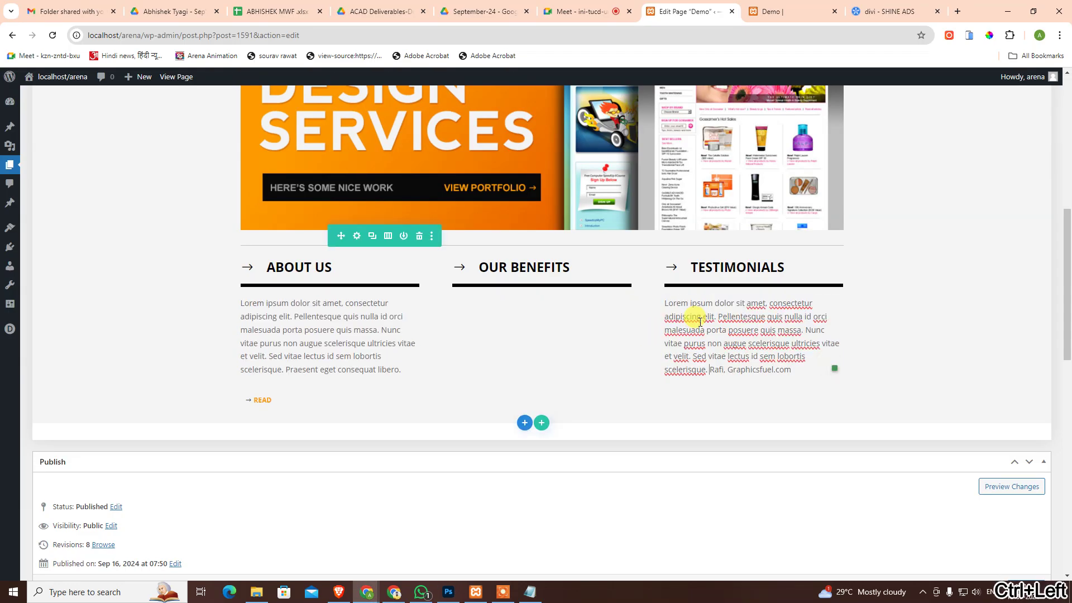
key(Return)
key(Return)
key(shift+End)
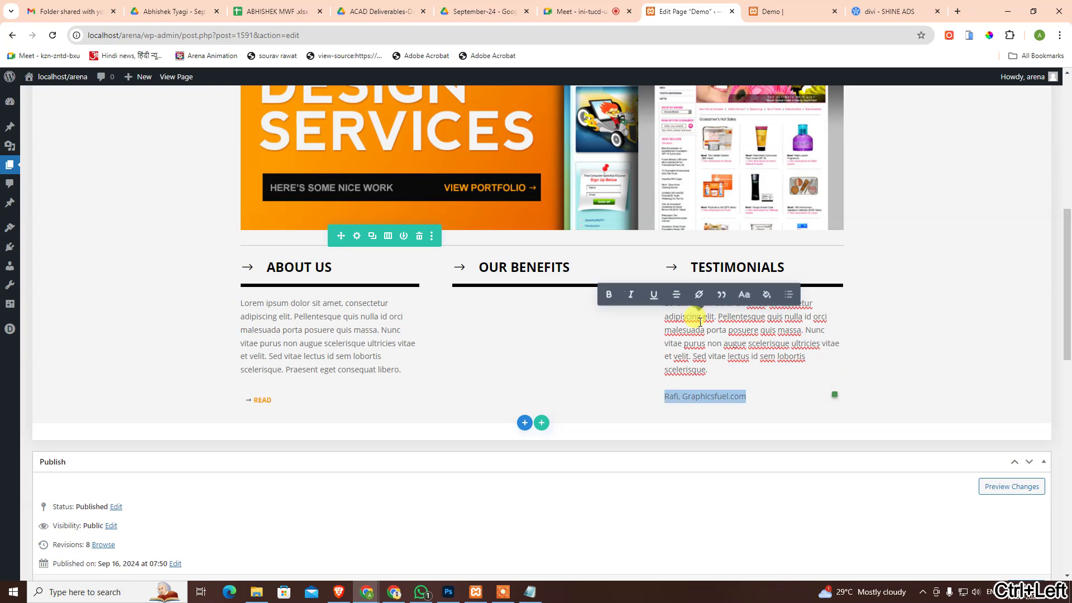
click(632, 294)
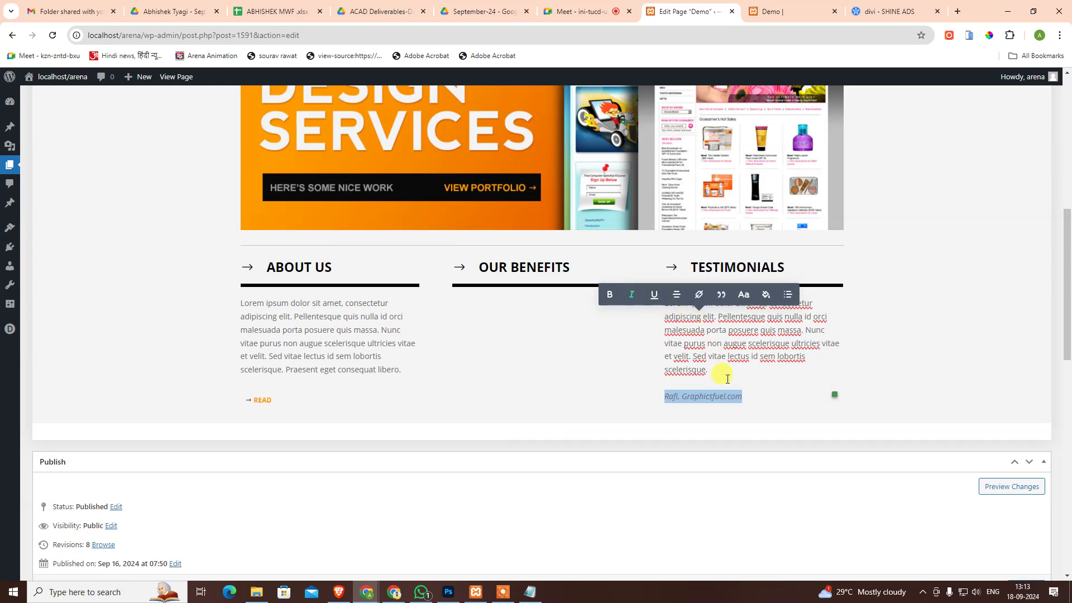
click(729, 382)
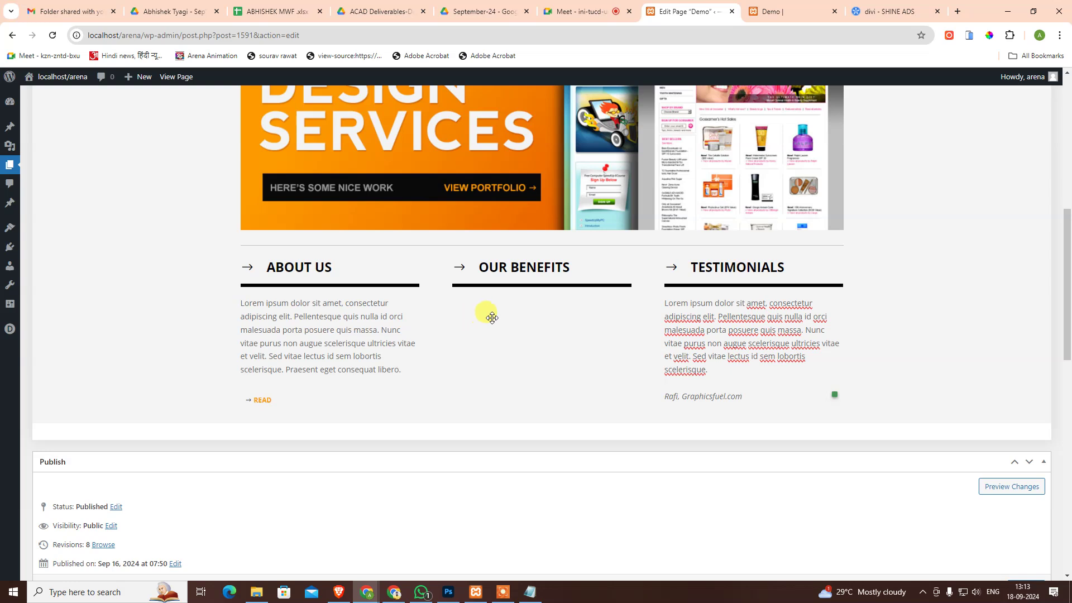
click(483, 382)
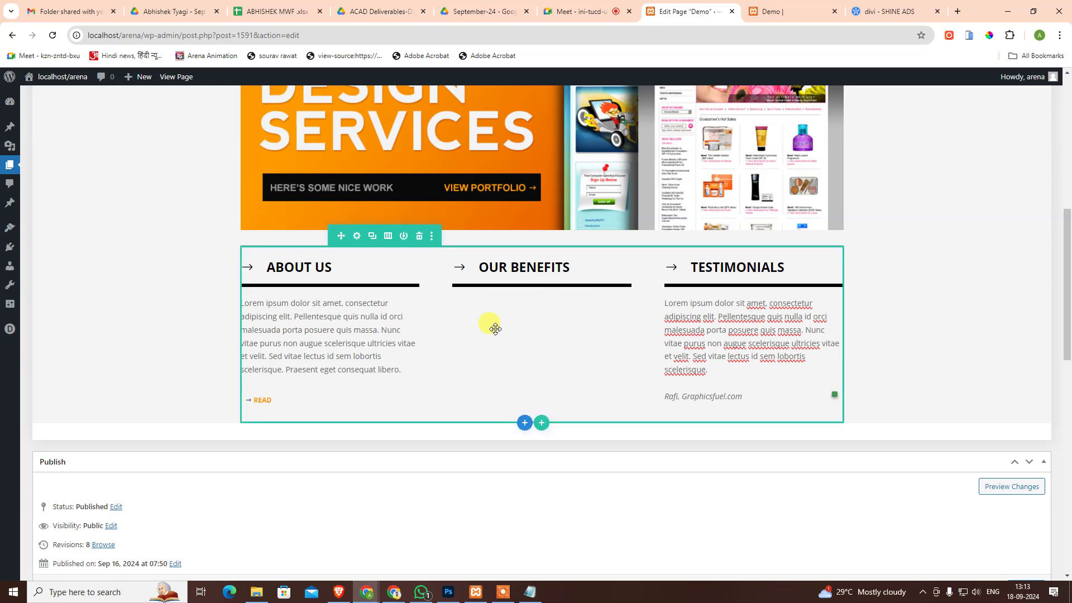
key(ctrl+s)
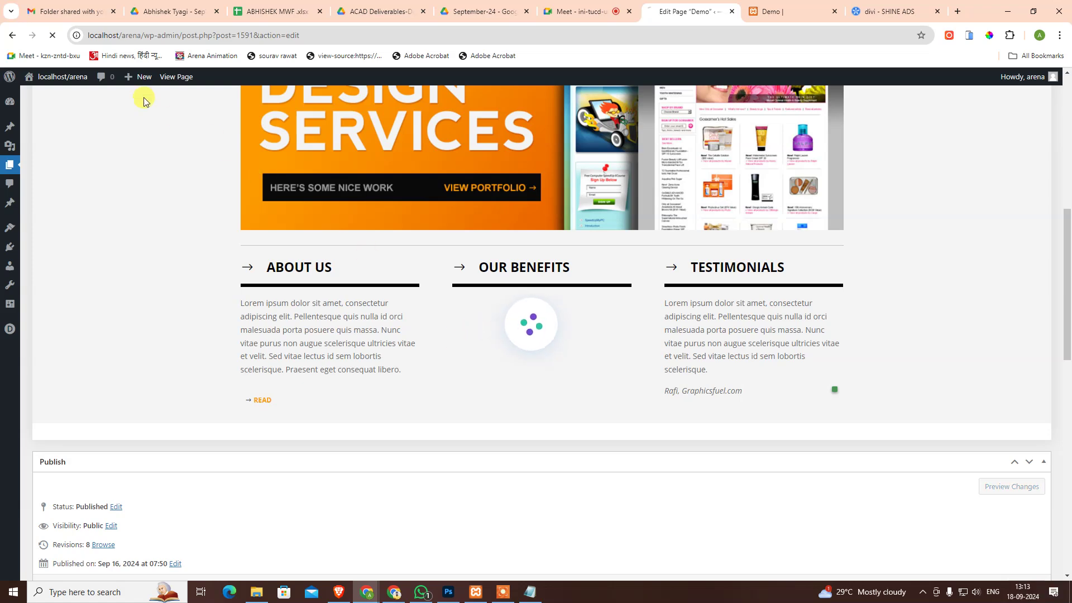
- View and reload the live Demo page, then return to the editor in desktop preview
click(172, 78)
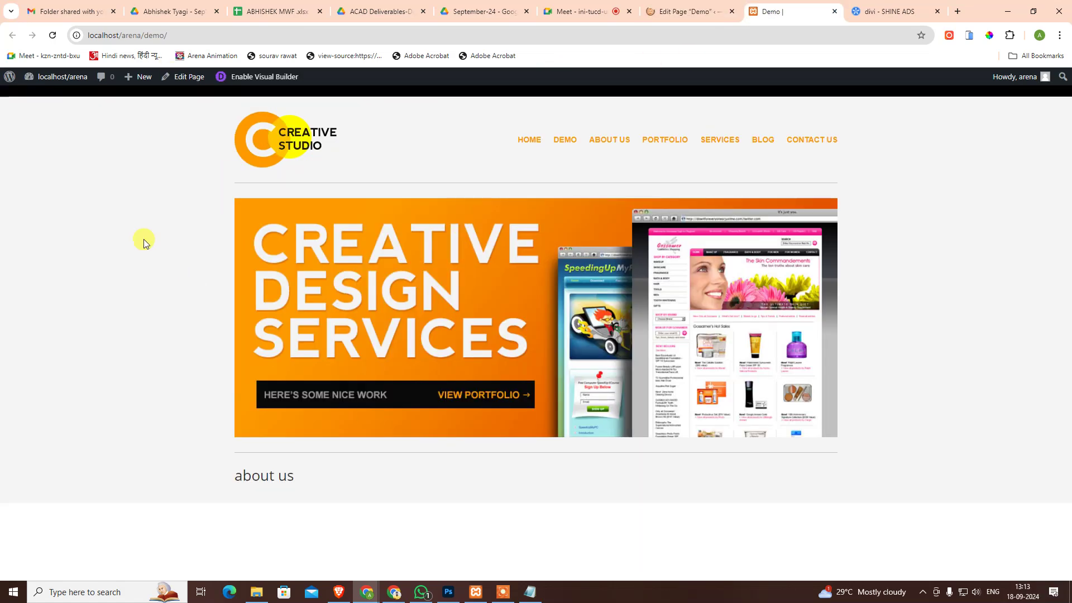
click(52, 35)
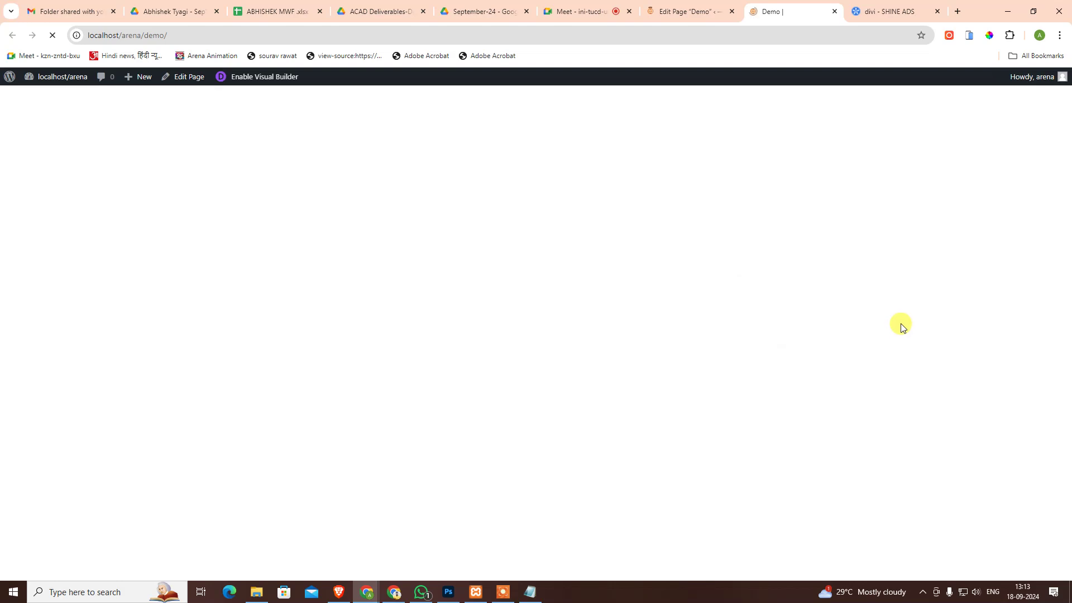
scroll(900, 407, down, 1)
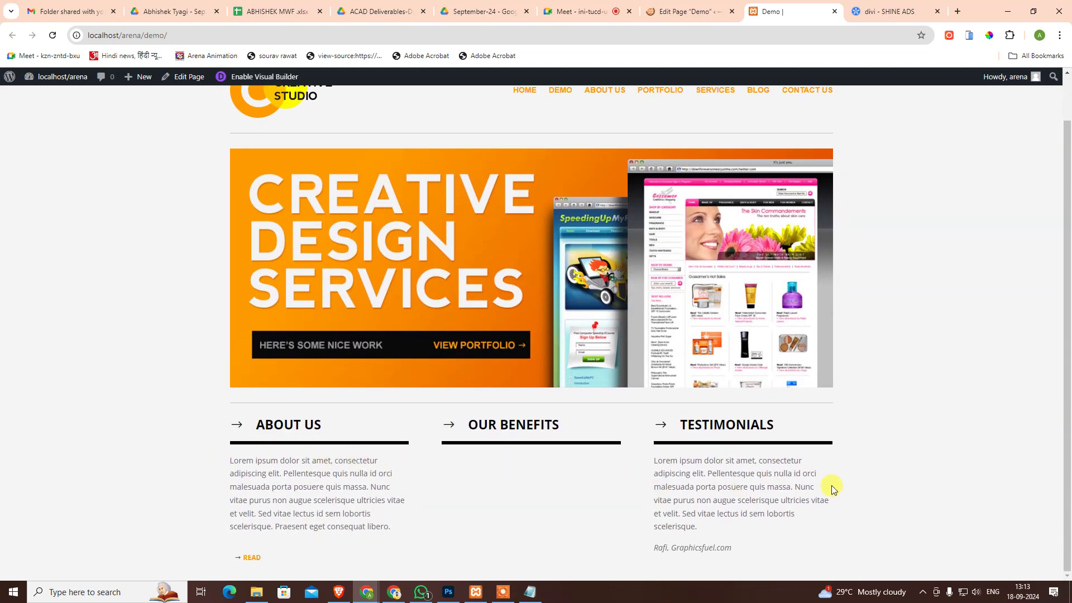
click(720, 4)
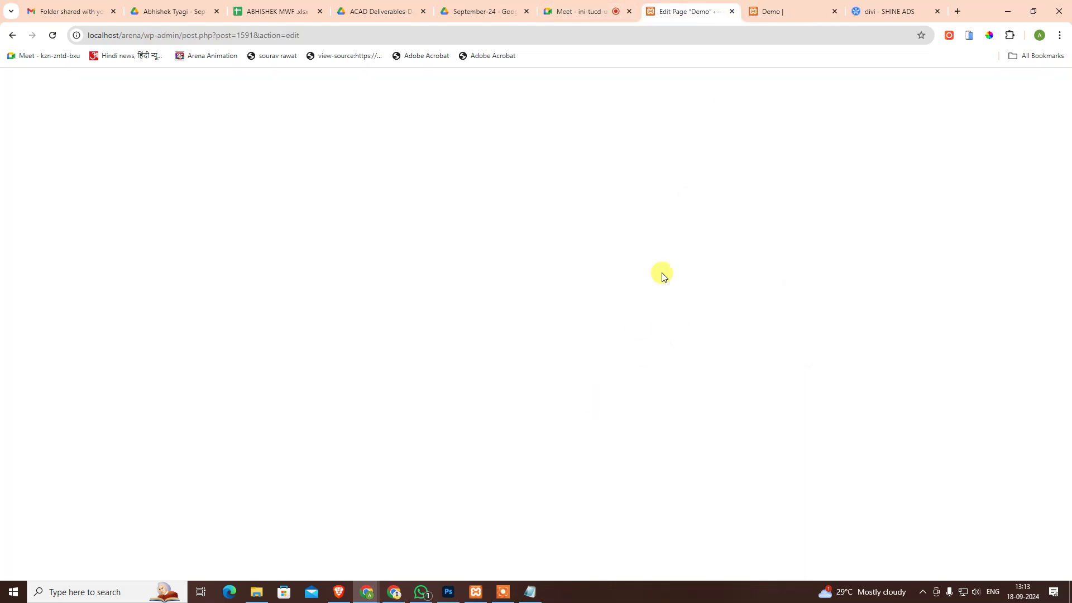
scroll(542, 461, down, 5)
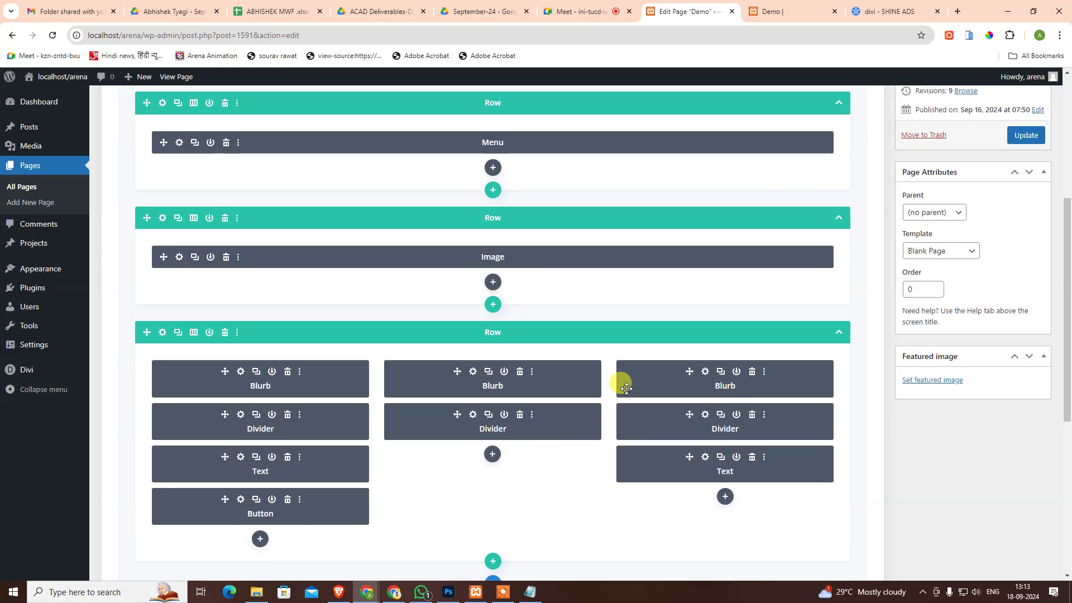
scroll(626, 390, up, 2)
scroll(728, 268, up, 3)
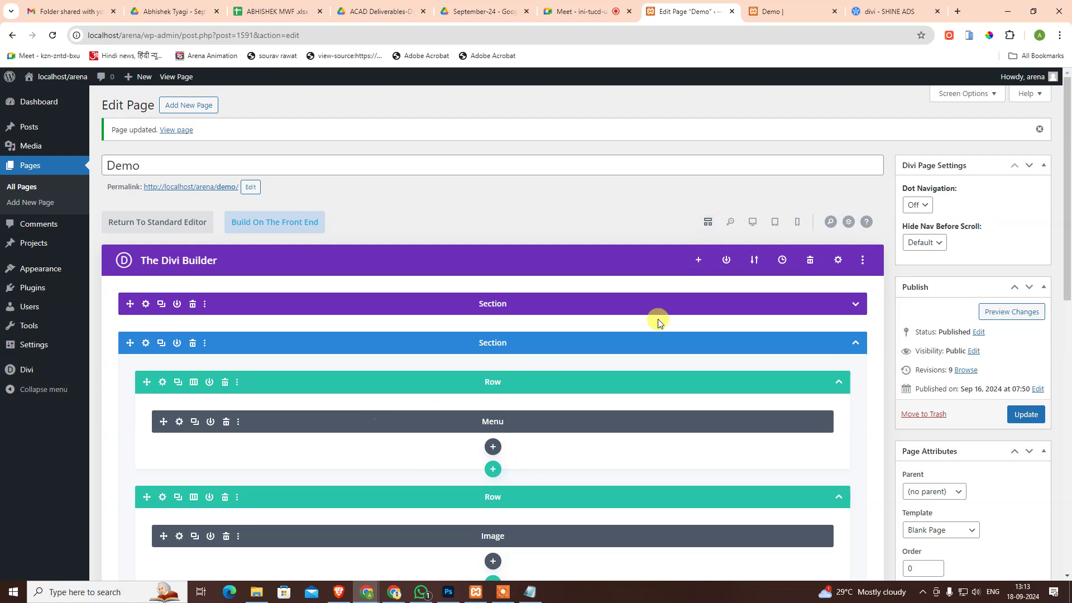
click(750, 226)
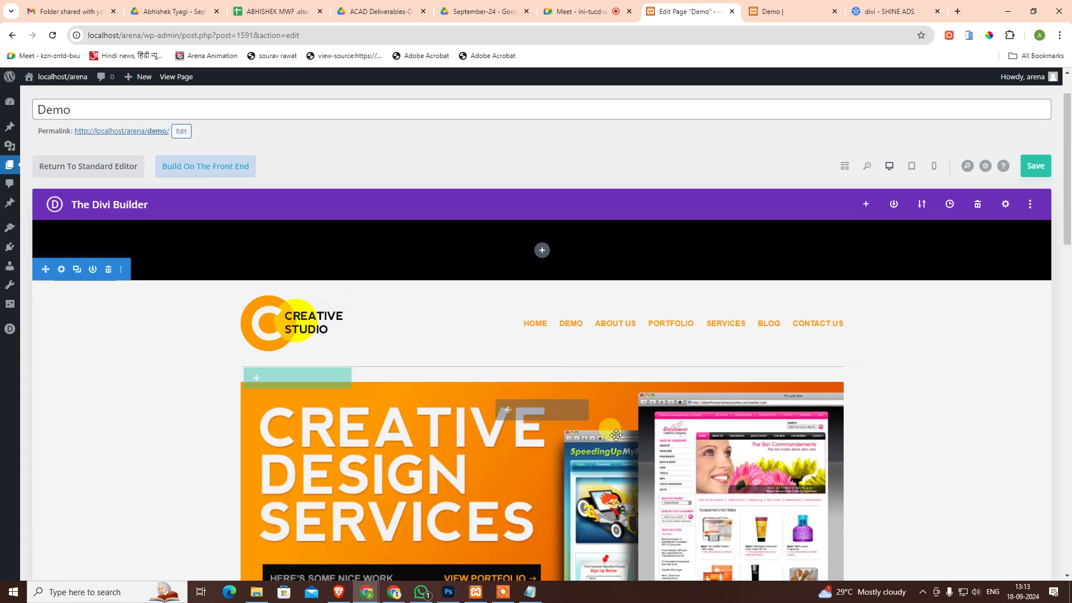
- Insert a Blurb module into the Our Benefits column below its heading
scroll(587, 419, down, 7)
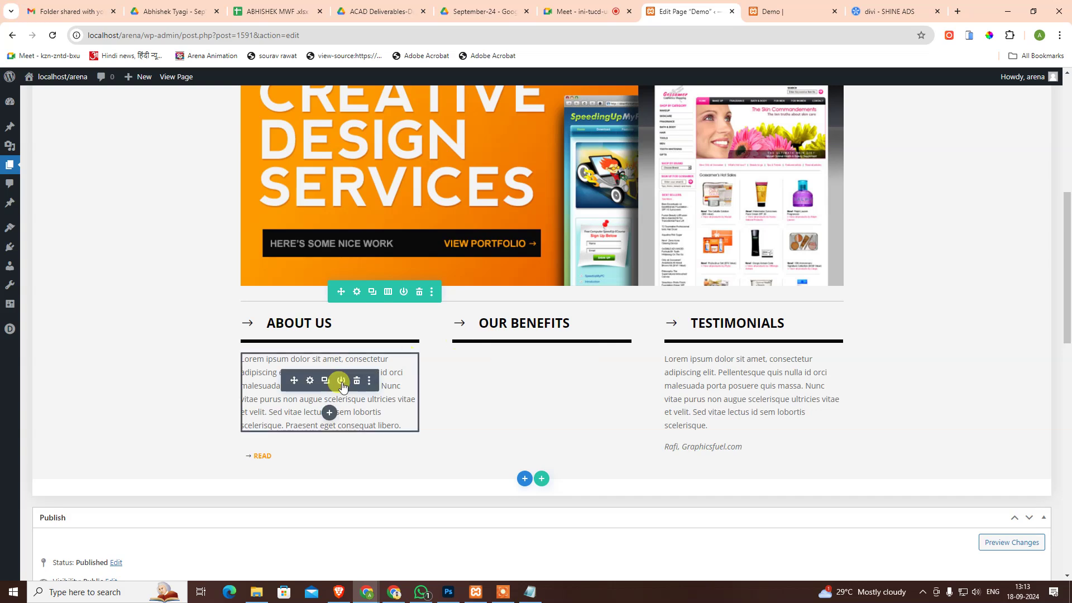
mouse_move(541, 344)
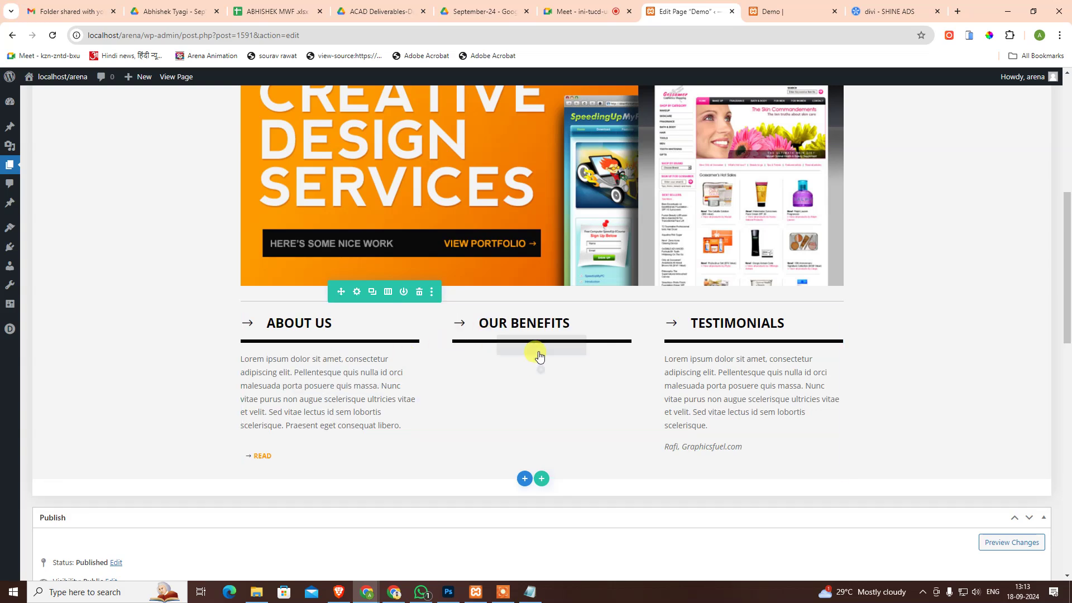
click(541, 370)
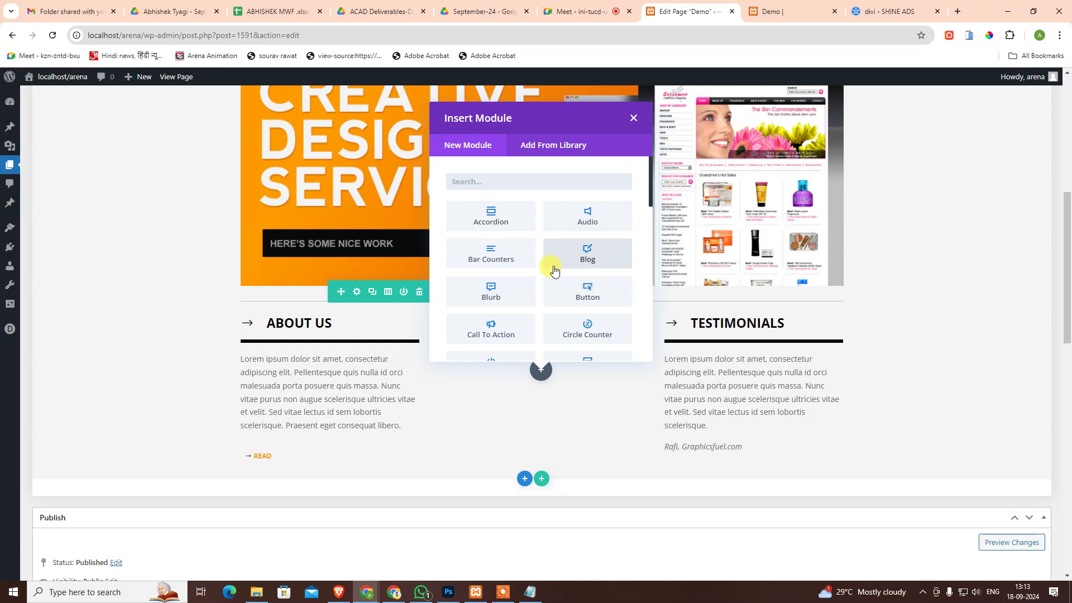
click(492, 291)
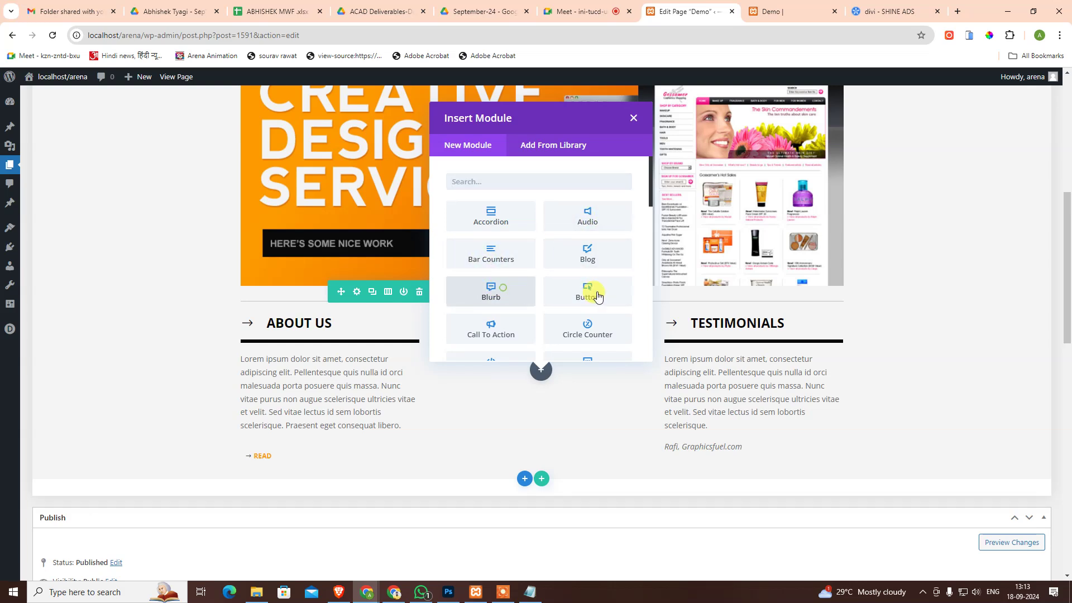
scroll(803, 291, down, 2)
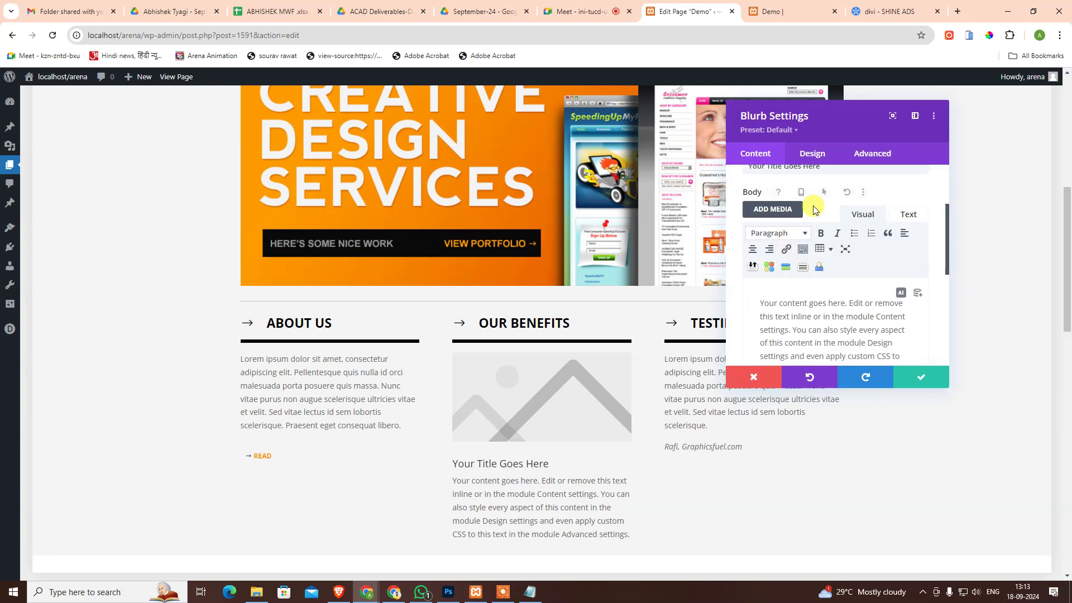
- Switch the Our Benefits blurb from an image to the first 'check' icon
scroll(815, 240, up, 2)
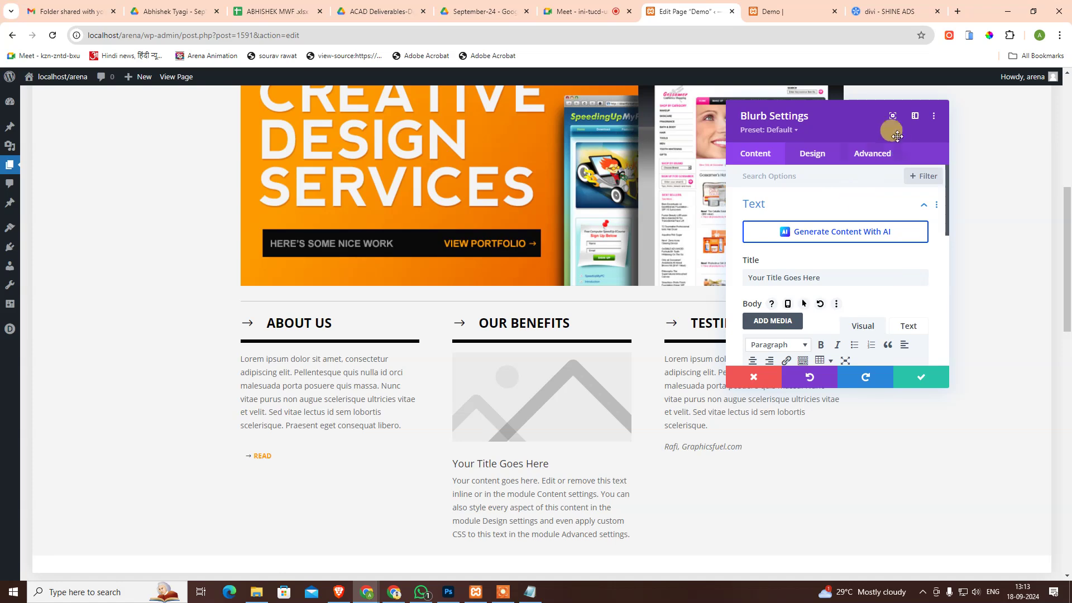
click(890, 118)
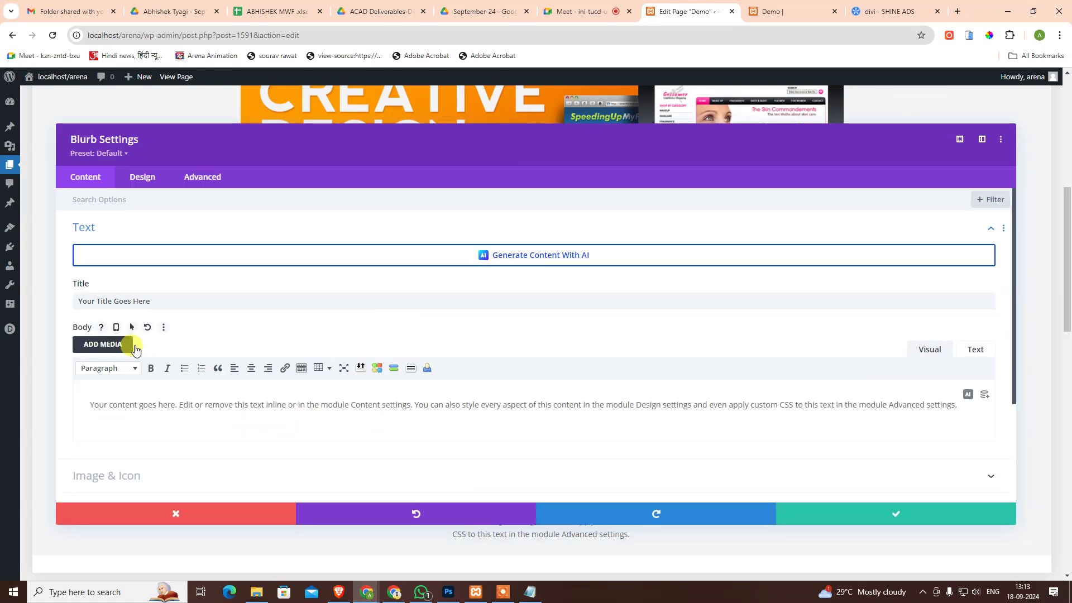
scroll(162, 373, down, 3)
click(133, 334)
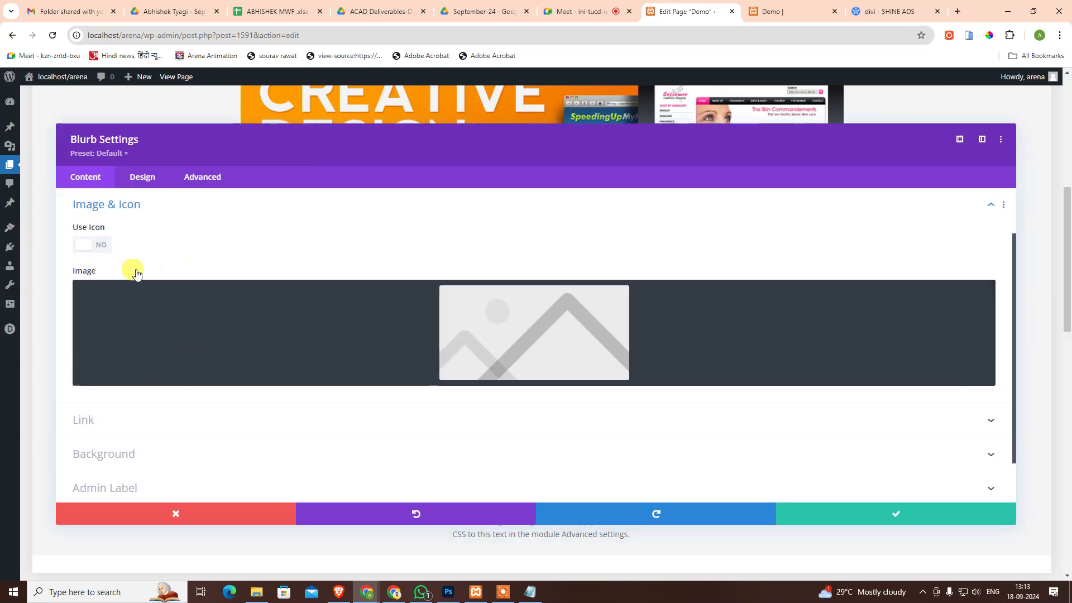
click(113, 256)
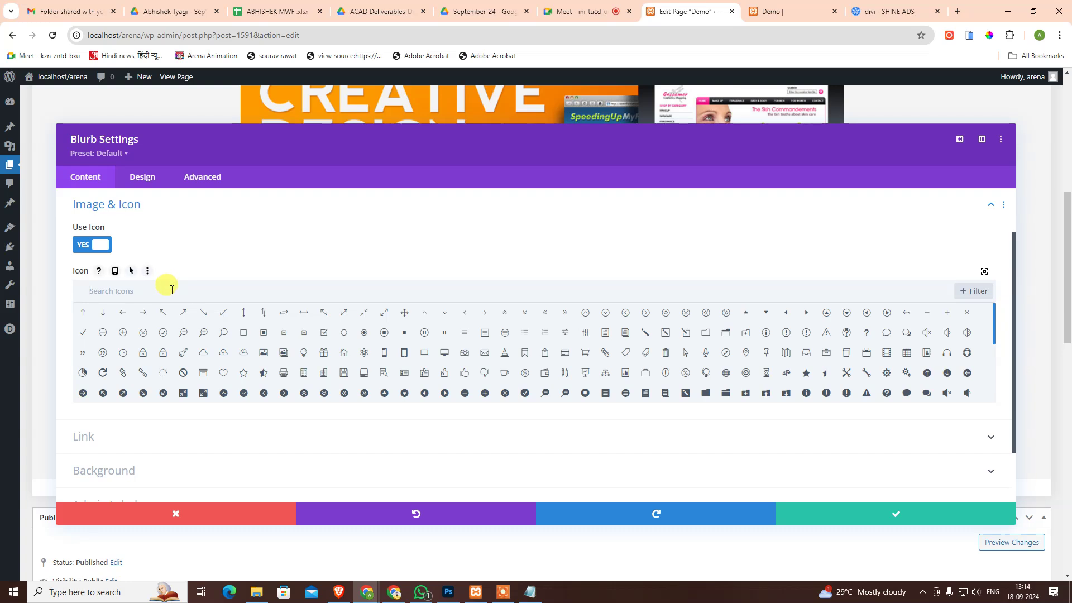
text(check)
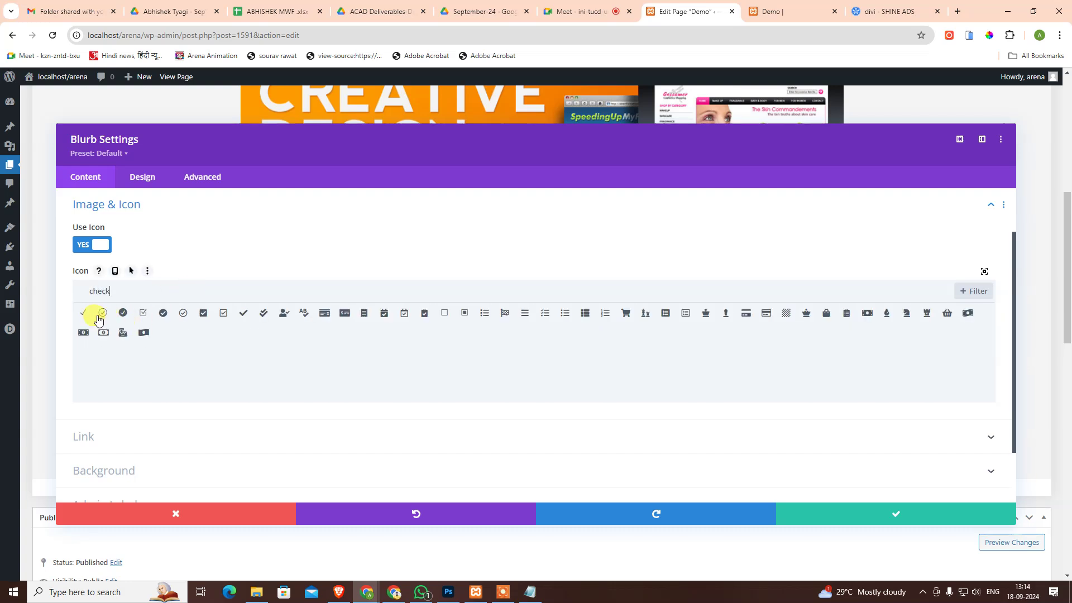
click(83, 312)
scroll(299, 344, up, 1)
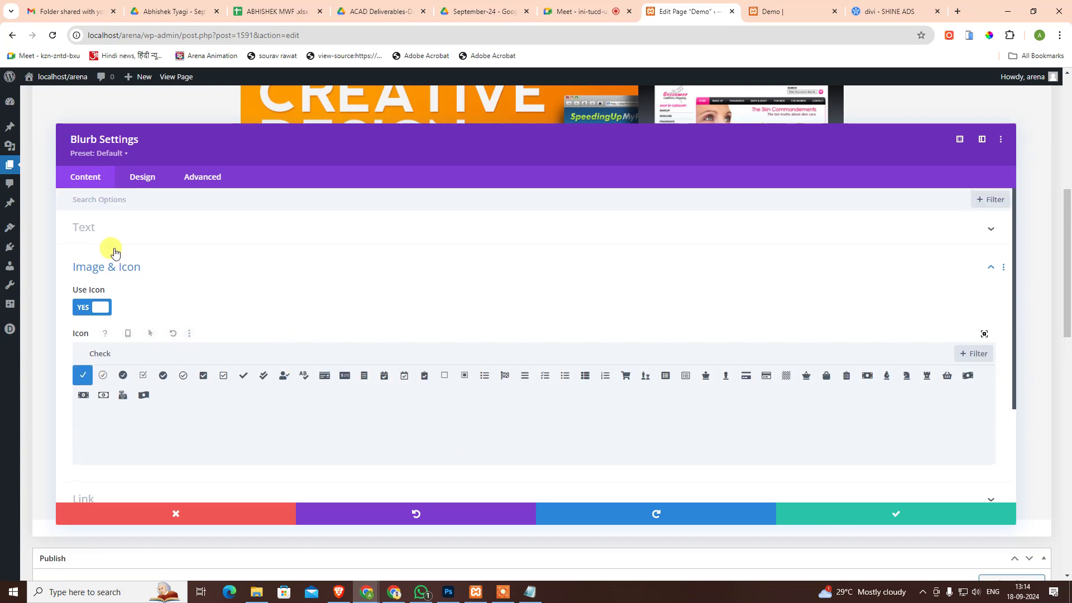
scroll(184, 386, down, 1)
scroll(168, 402, down, 2)
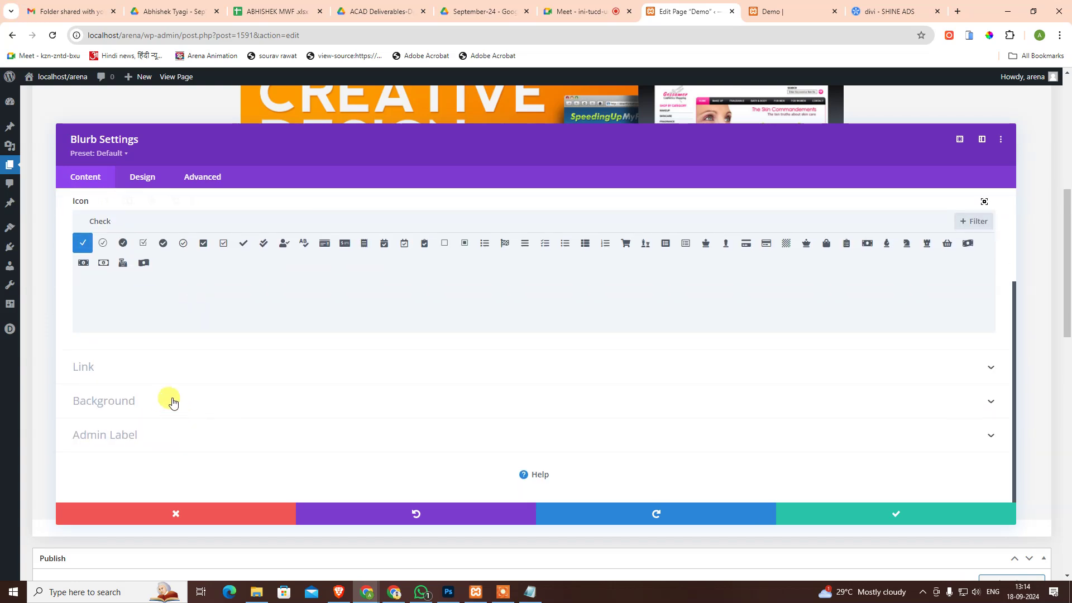
scroll(187, 352, up, 1)
scroll(187, 352, up, 2)
click(118, 233)
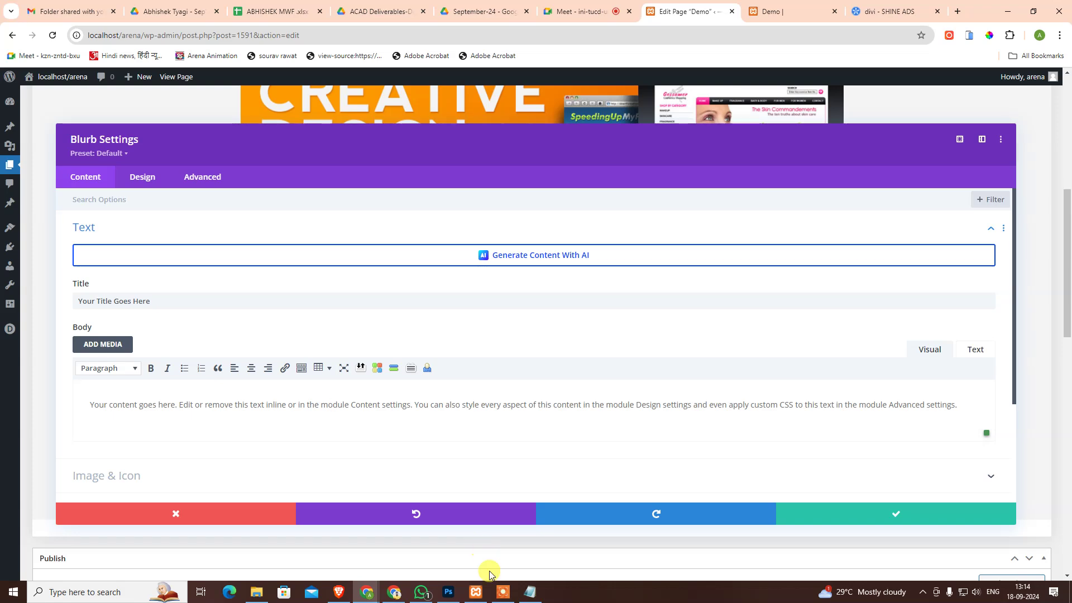
- Paste the first Our Benefits Lorem ipsum paragraph from the PSD into the blurb body
click(448, 591)
click(433, 314)
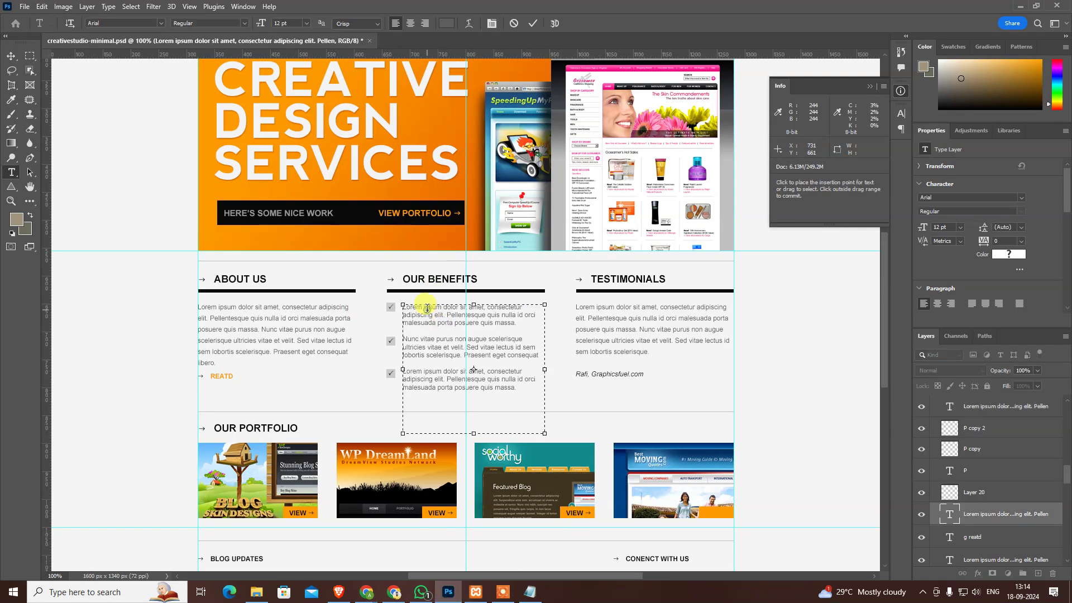
drag(517, 323, 376, 287)
key(ctrl+c)
key(alt+Tab)
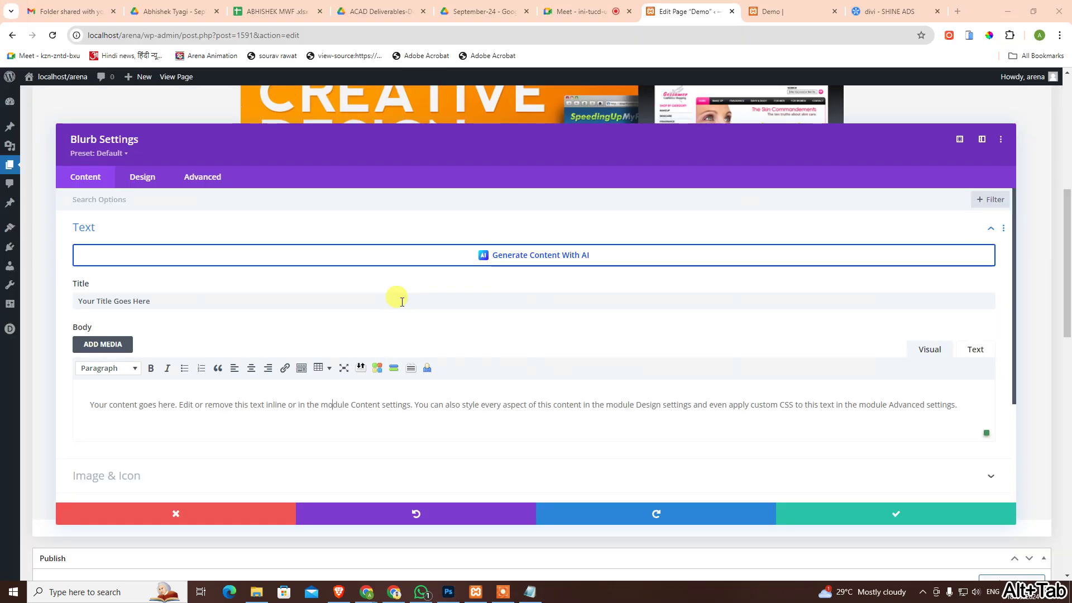
triple_click(339, 406)
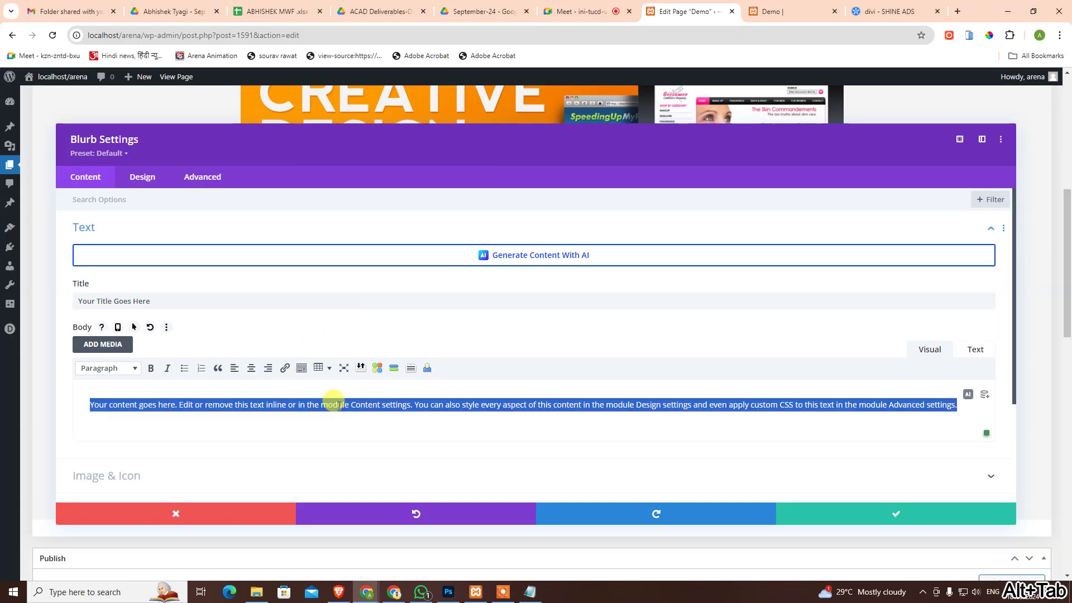
key(ctrl+v)
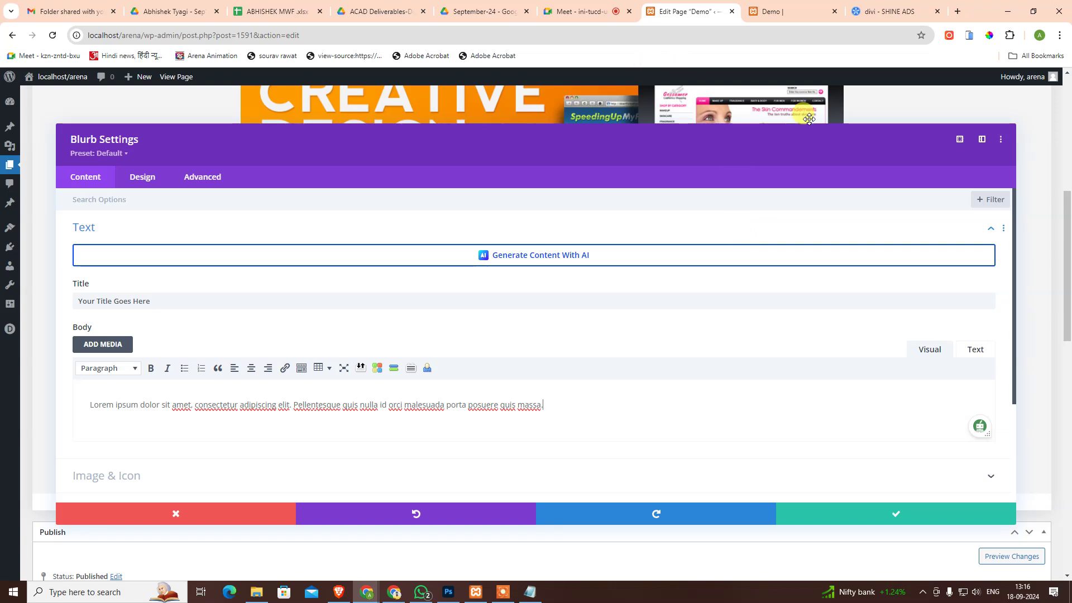
- Launch Visual Studio Code via a 'vsc' search, click lines 19 and 17, then open a new window
key(super)
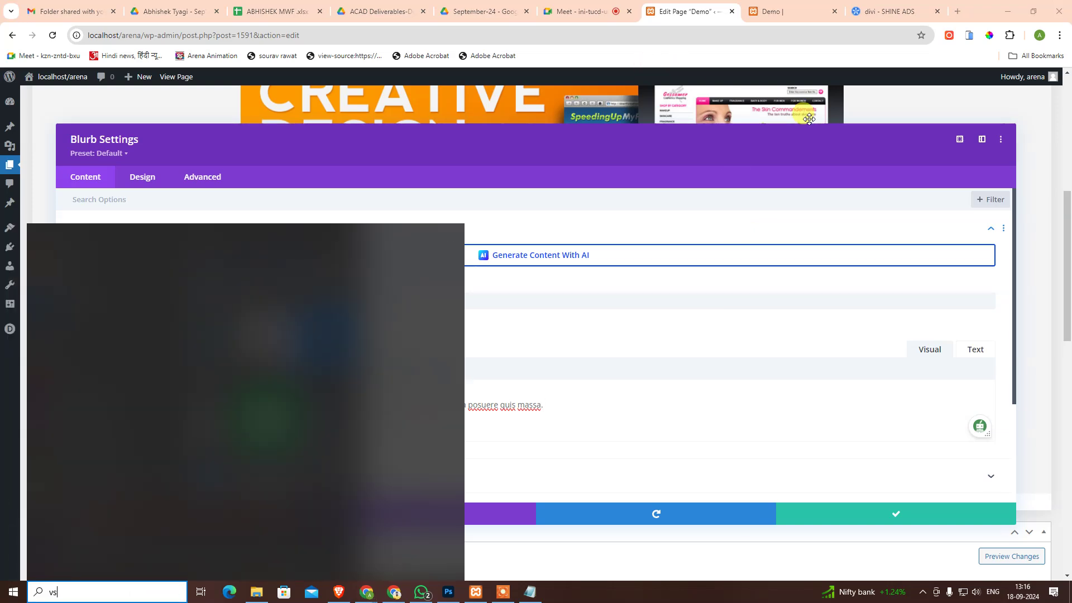
text(vsc)
key(Return)
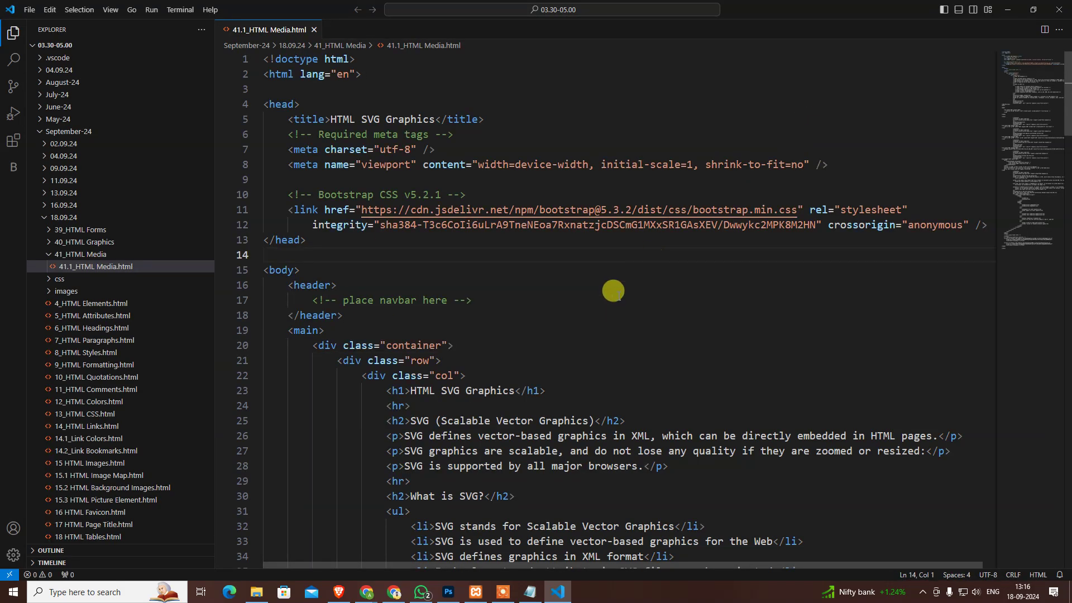
click(645, 332)
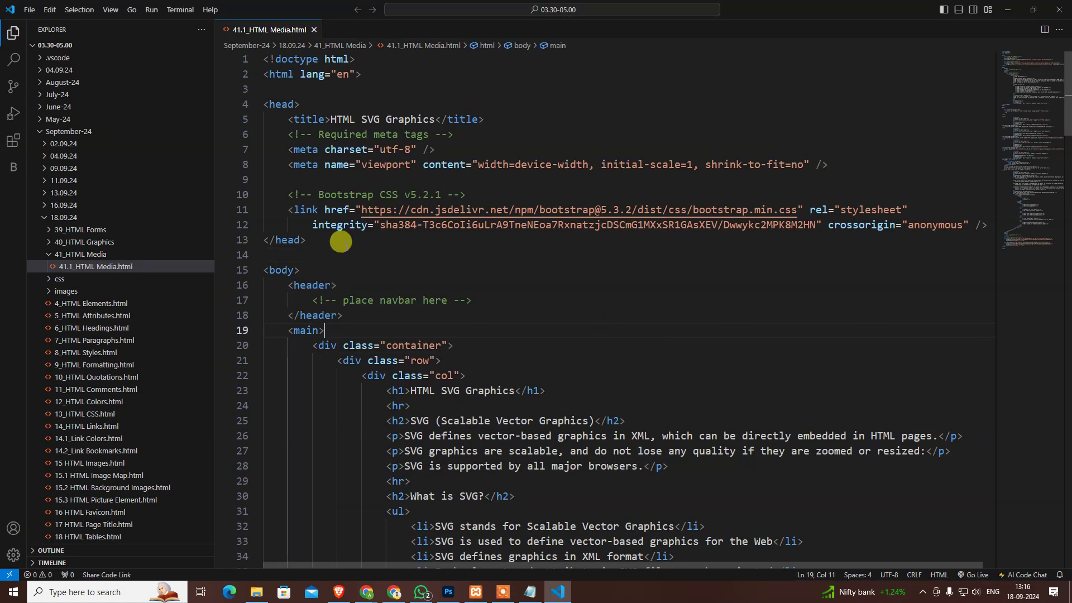
click(487, 292)
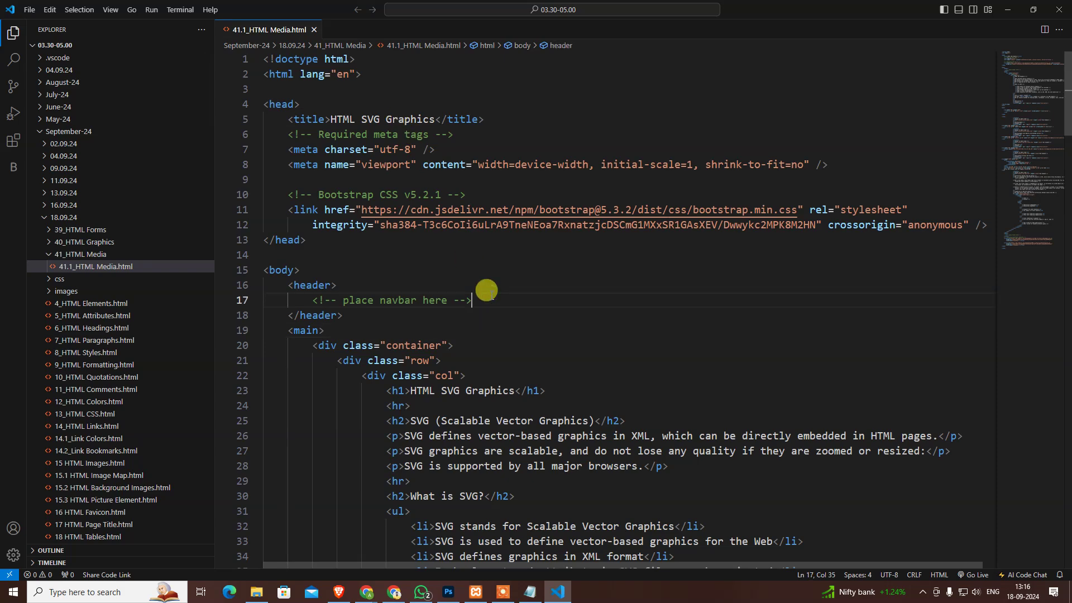
key(ctrl+shift+n)
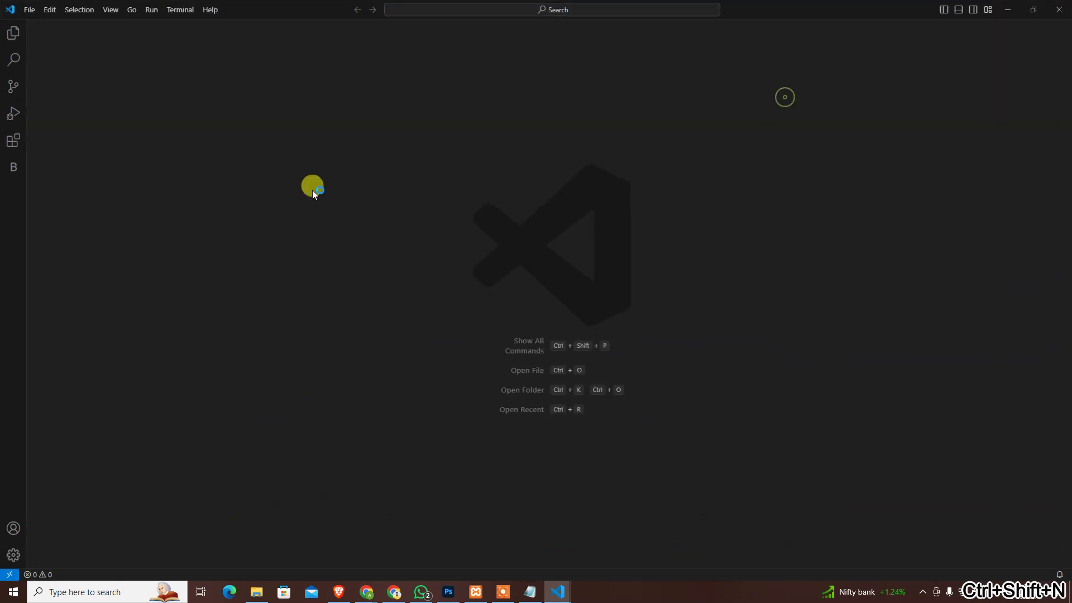
- Open the 12.00-01.30 project and browse the September-24 and June-24 lesson folders
click(299, 336)
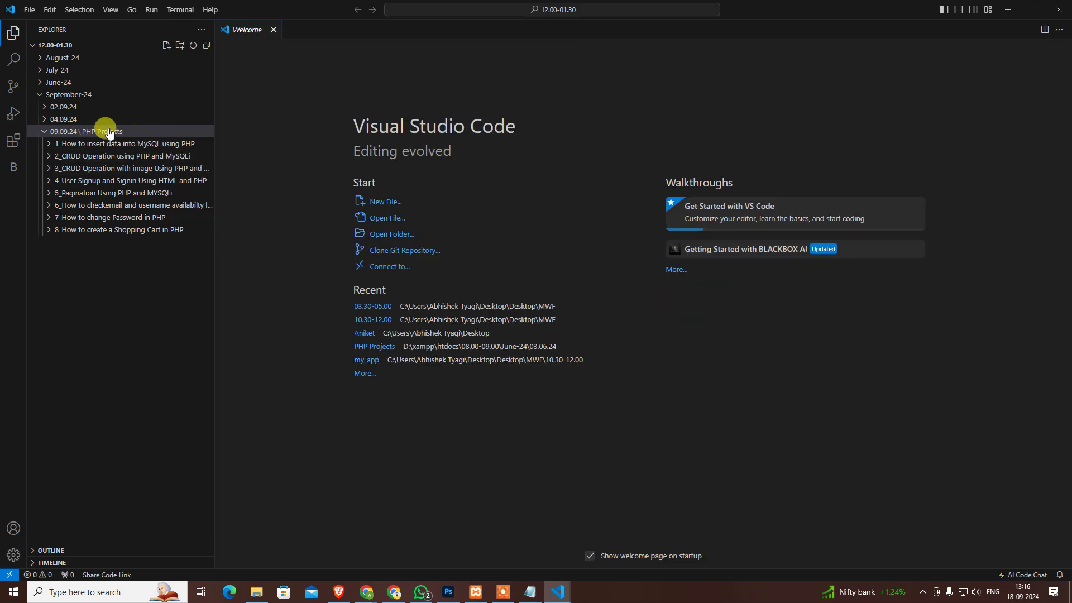
click(48, 131)
click(66, 108)
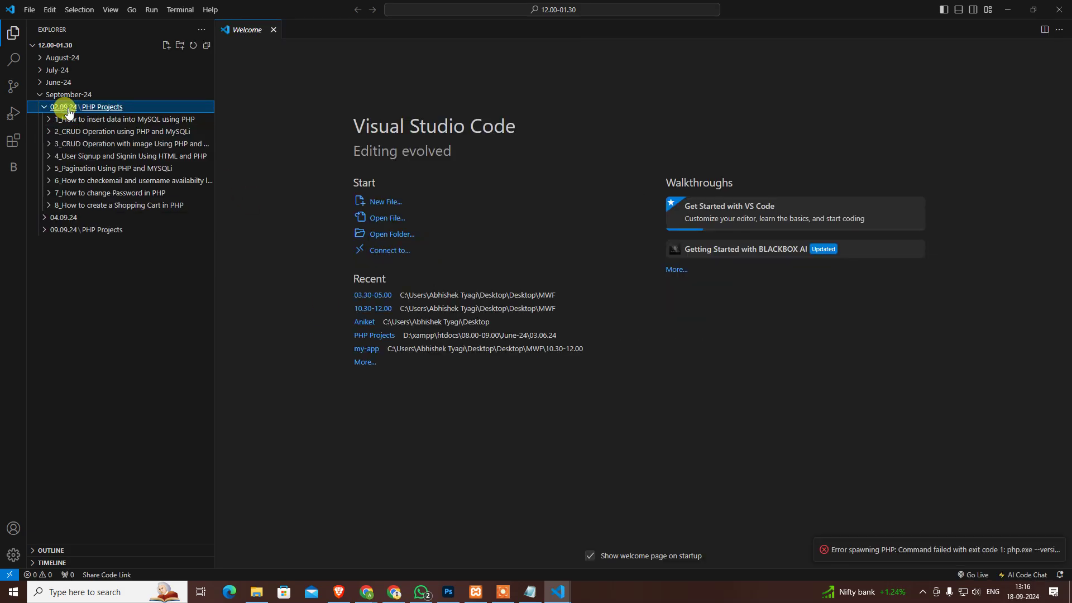
click(66, 109)
click(60, 95)
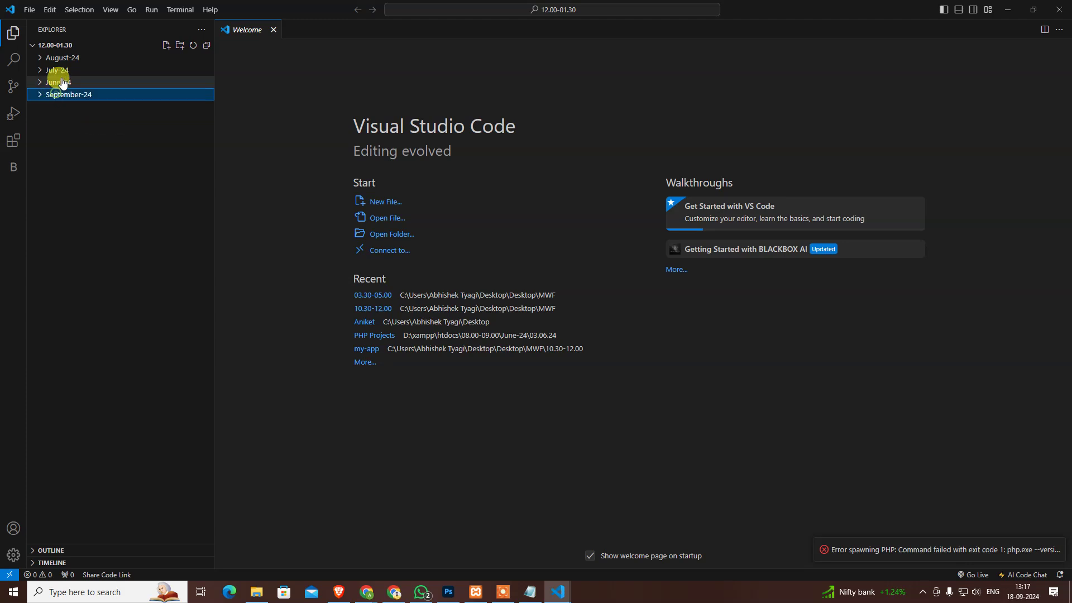
click(61, 82)
click(71, 168)
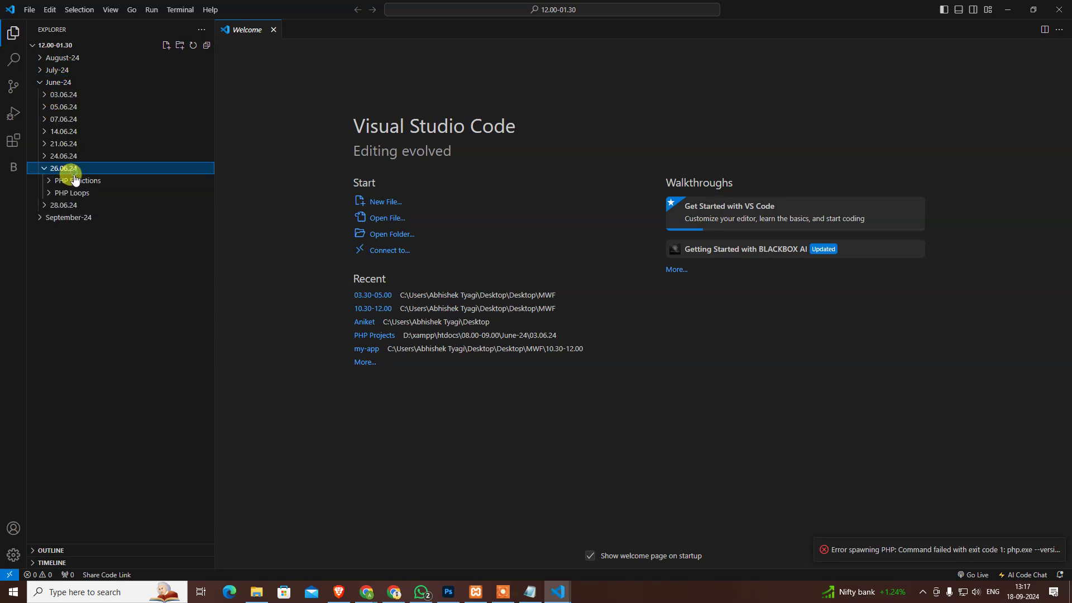
click(78, 169)
click(75, 159)
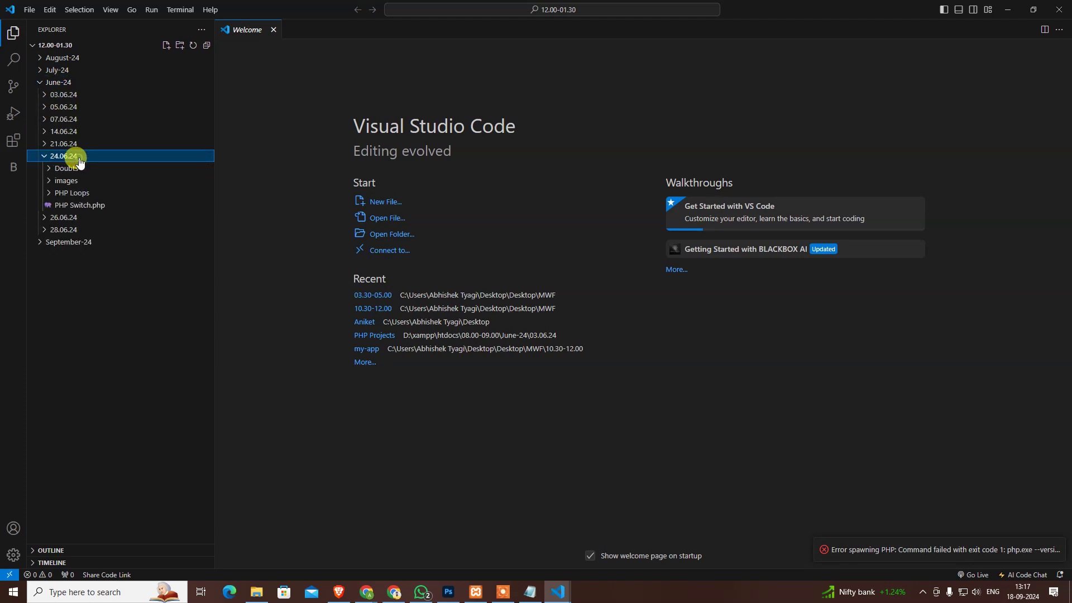
click(75, 159)
click(74, 168)
click(70, 170)
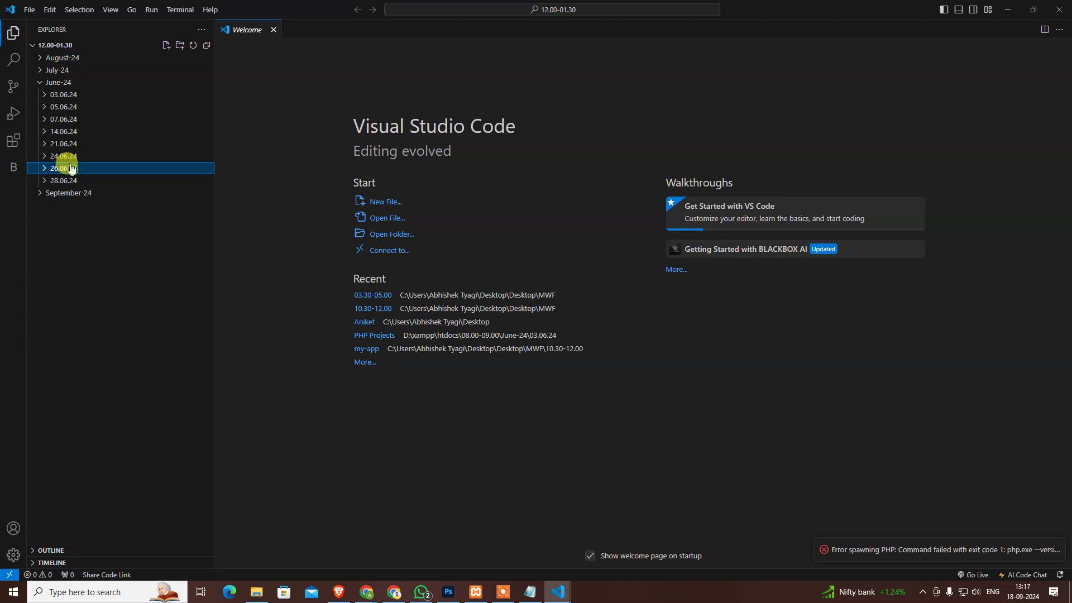
click(55, 83)
- Look through the August-24 folders (30.08.24, 16.08.24, 07.08.24, 02.08.24), then collapse August-24
click(62, 58)
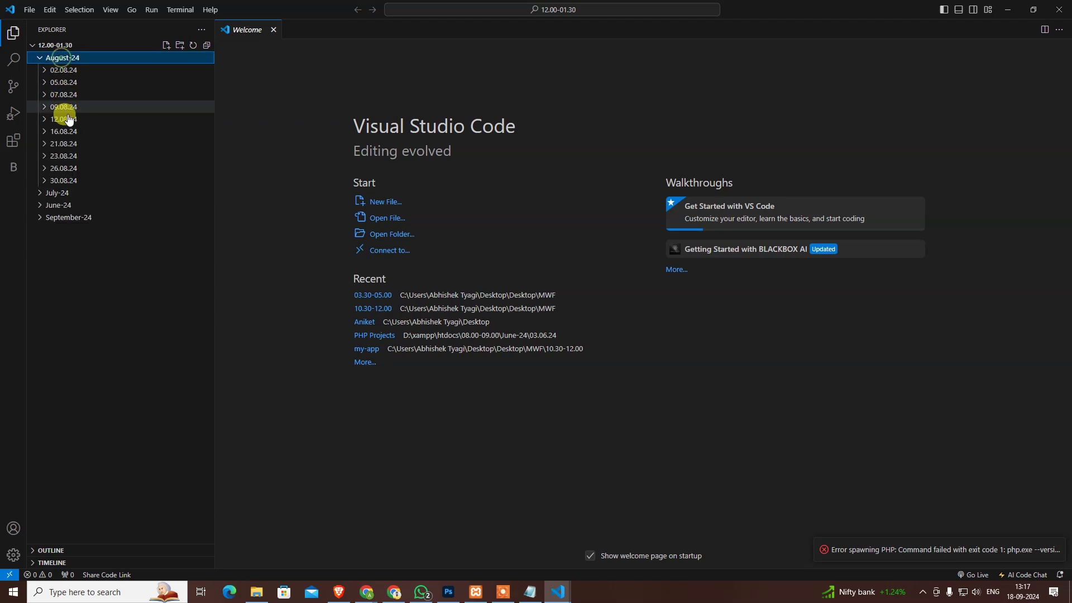
click(68, 180)
click(67, 181)
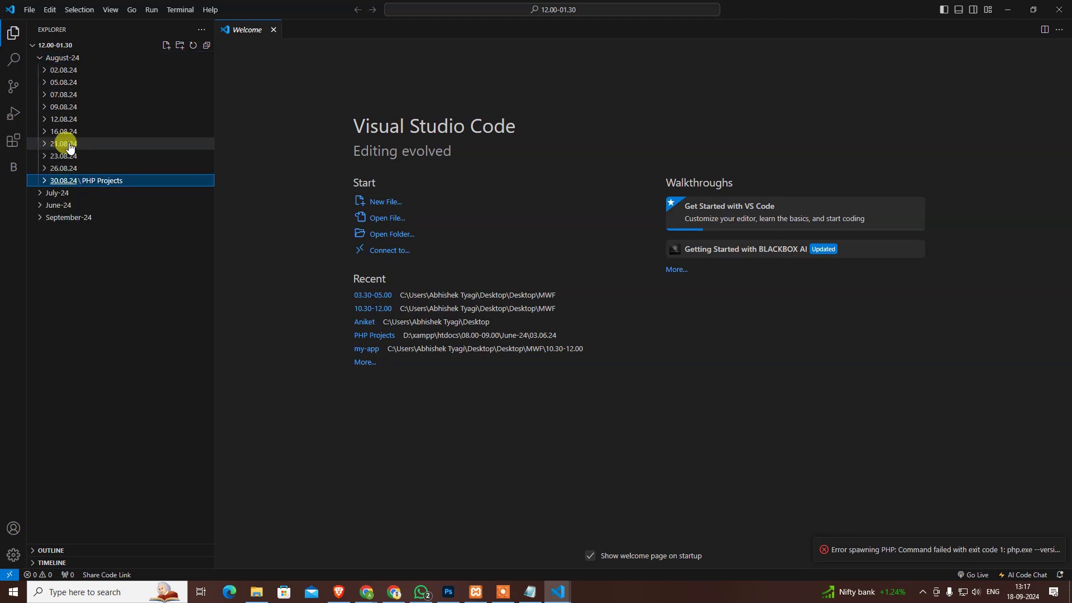
click(68, 131)
click(68, 131)
click(68, 95)
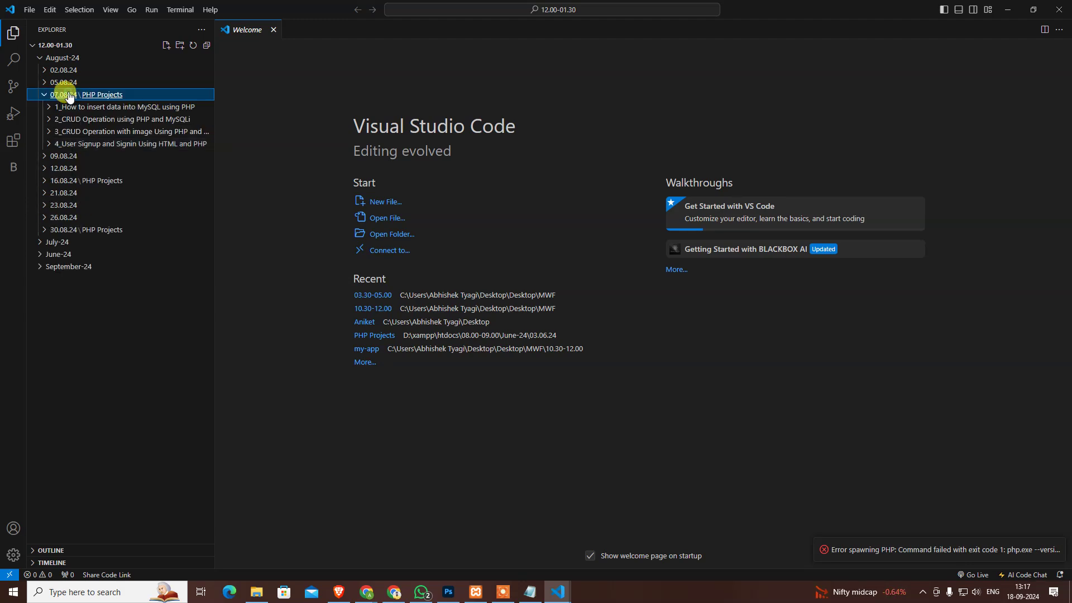
click(68, 94)
click(65, 58)
click(65, 58)
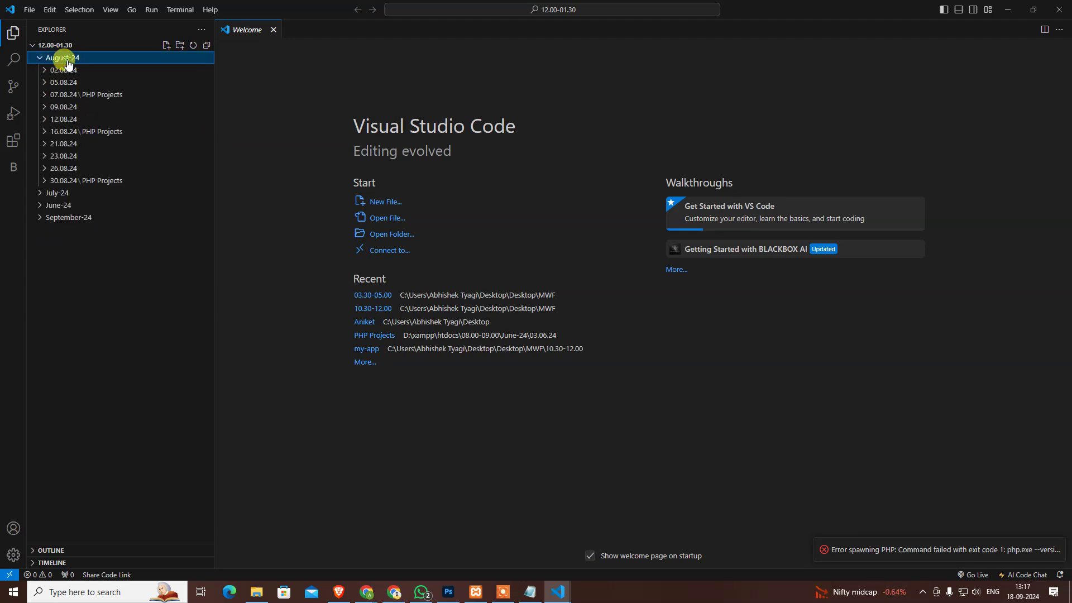
click(68, 70)
click(66, 70)
click(61, 57)
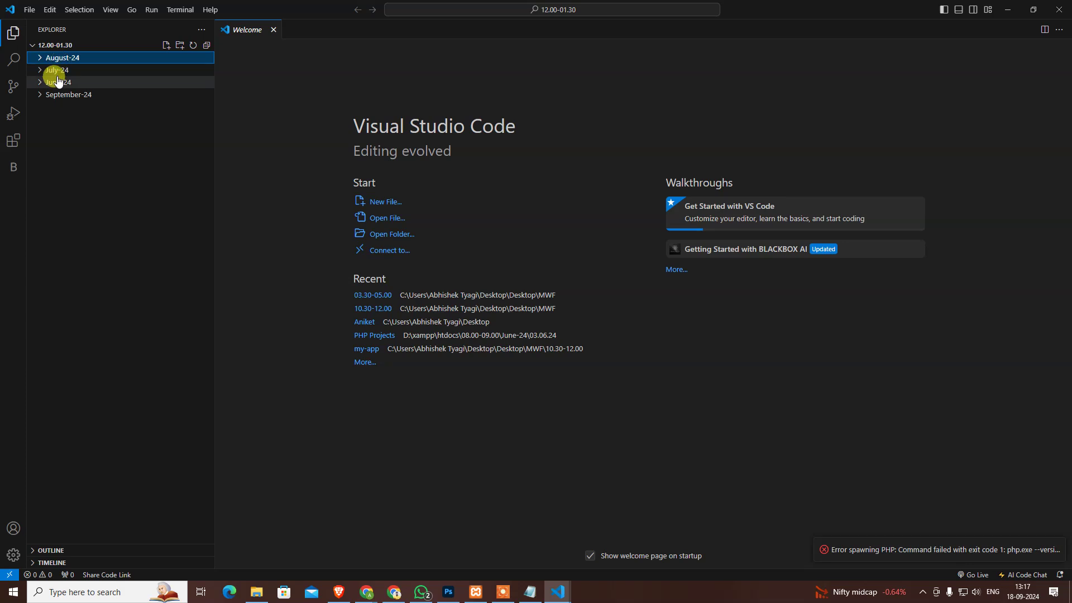
- Expand July-24 › 26.07.24 and its PHP OOP folder to list the lesson files
click(57, 70)
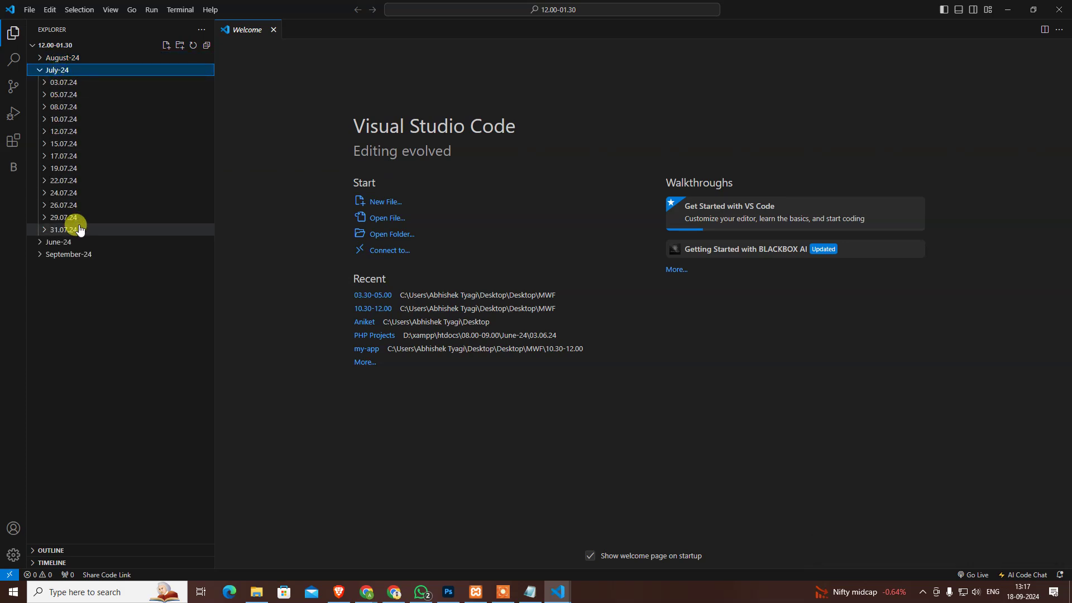
click(78, 207)
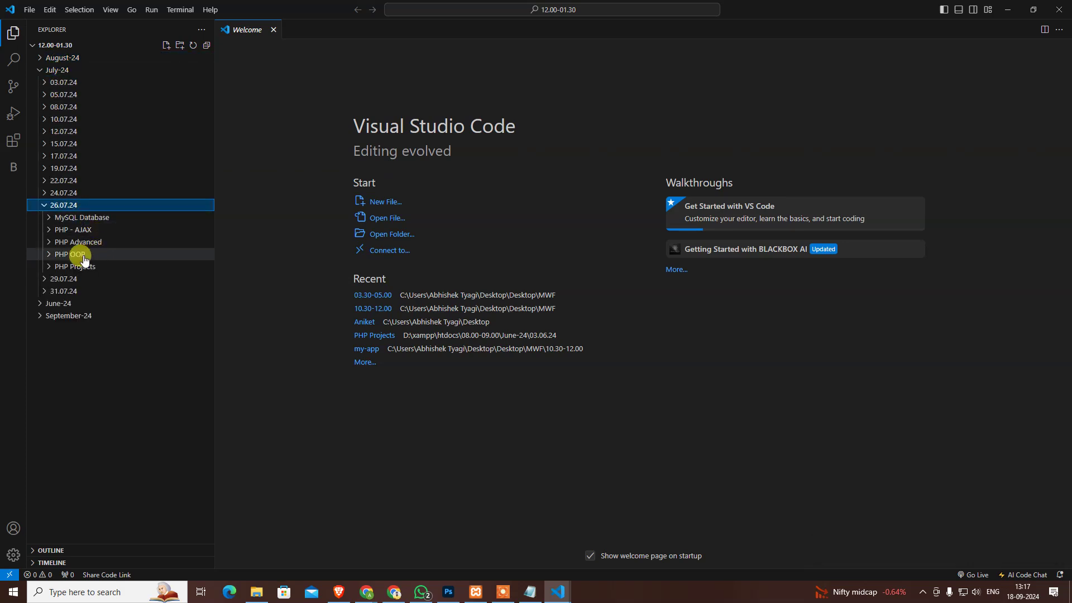
click(66, 207)
click(62, 219)
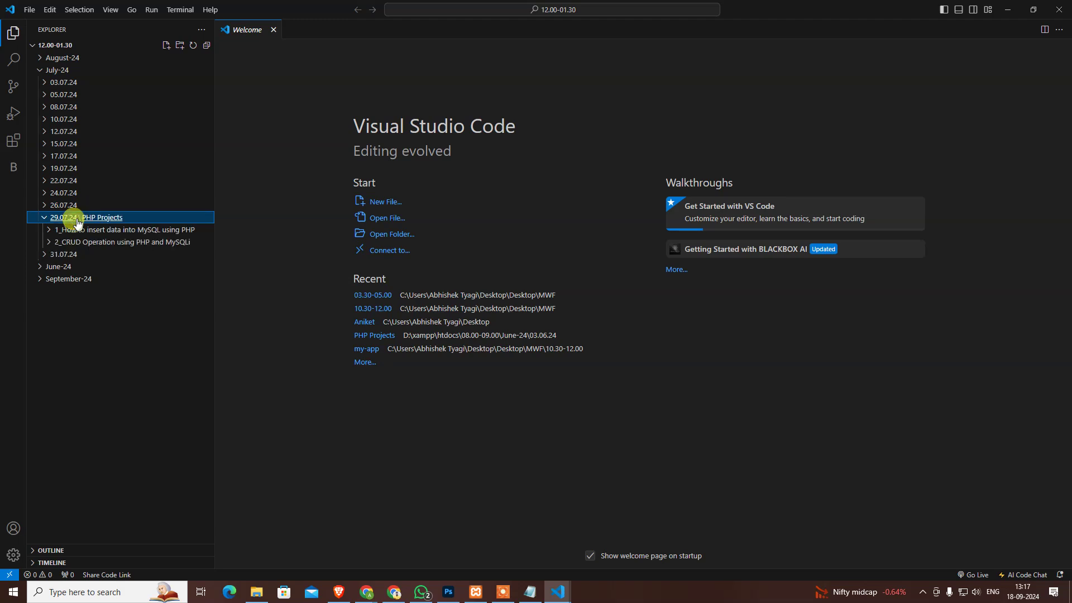
click(63, 221)
click(60, 205)
click(70, 254)
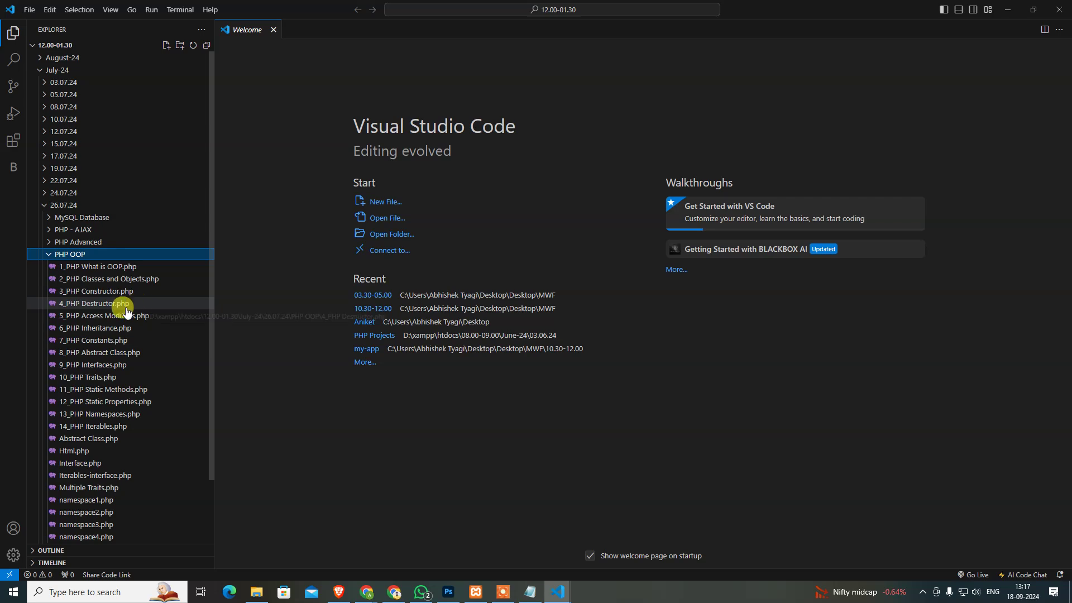
- Open 2_PHP Classes and Objects.php and jump down to the Fruit2 class example
click(134, 278)
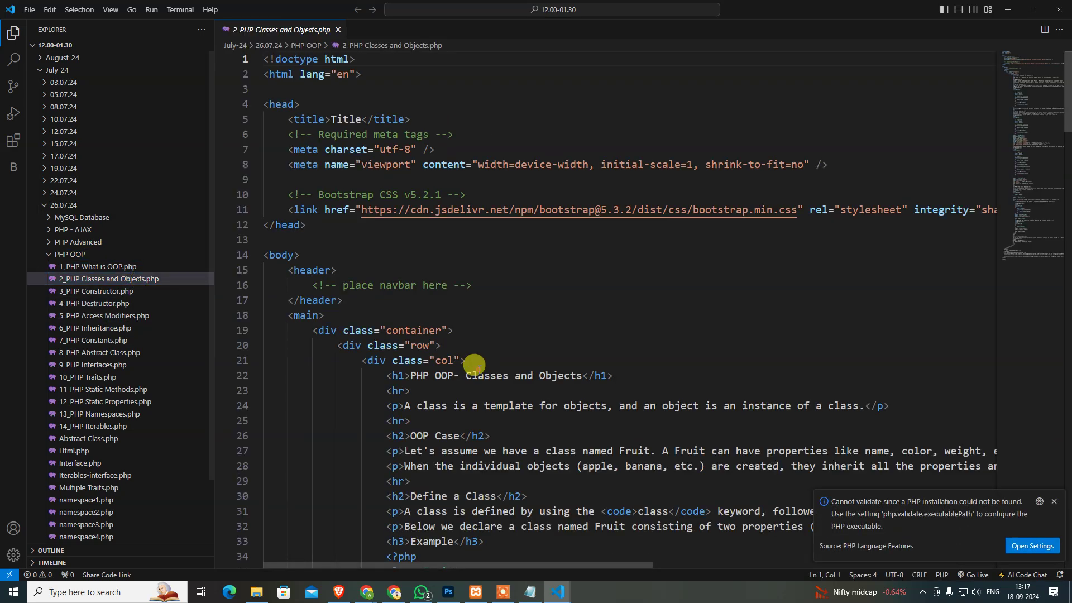
right_click(478, 374)
key(Escape)
scroll(669, 407, down, 3)
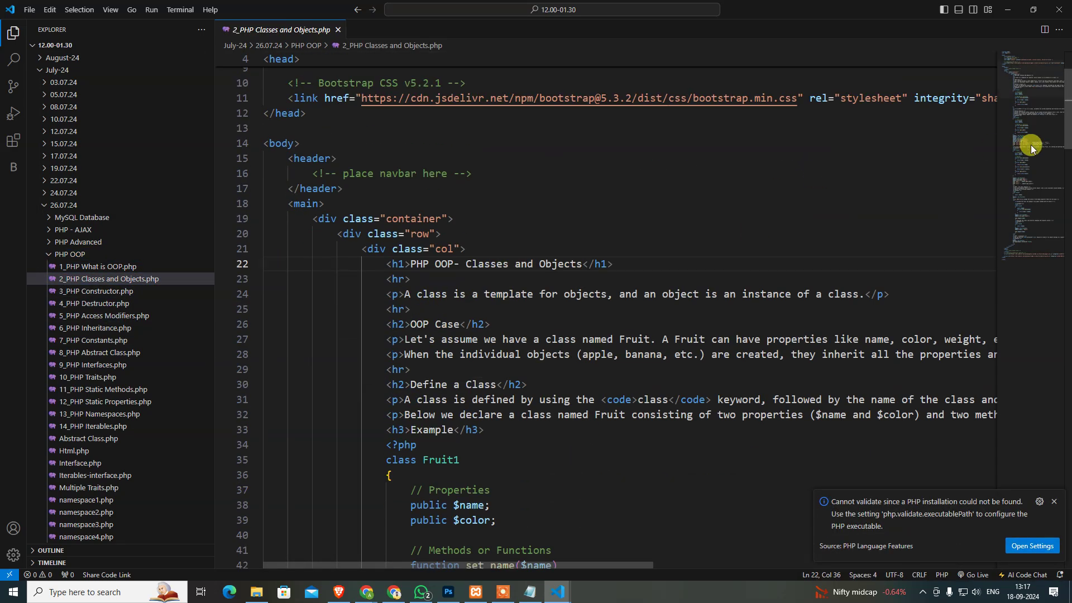
click(1032, 160)
- Walk through Fruit2's $name property and name/color setters and getters, then select all four methods
click(650, 348)
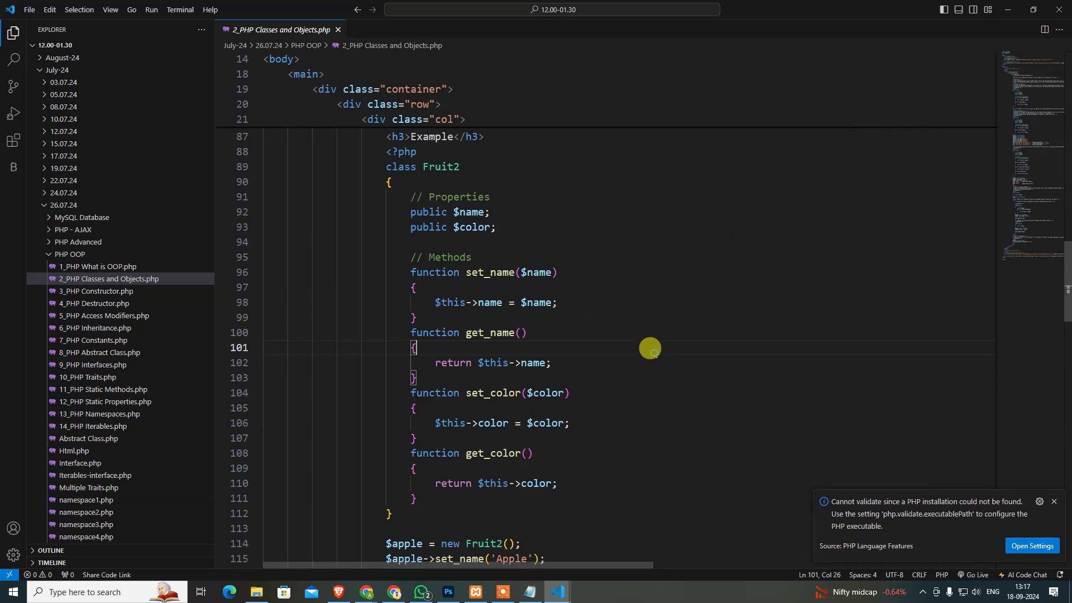
click(466, 166)
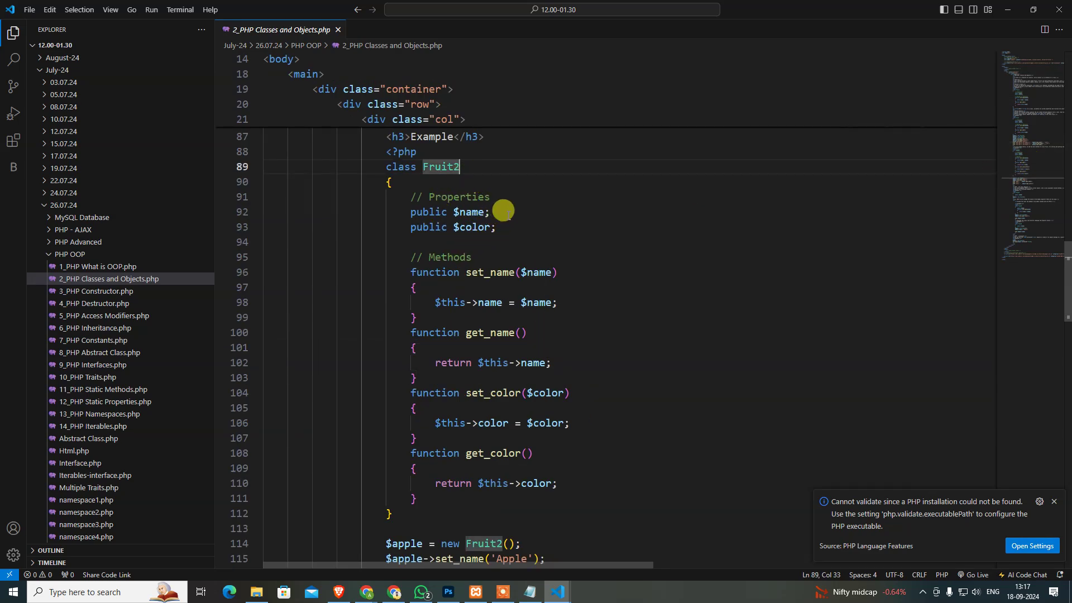
click(503, 212)
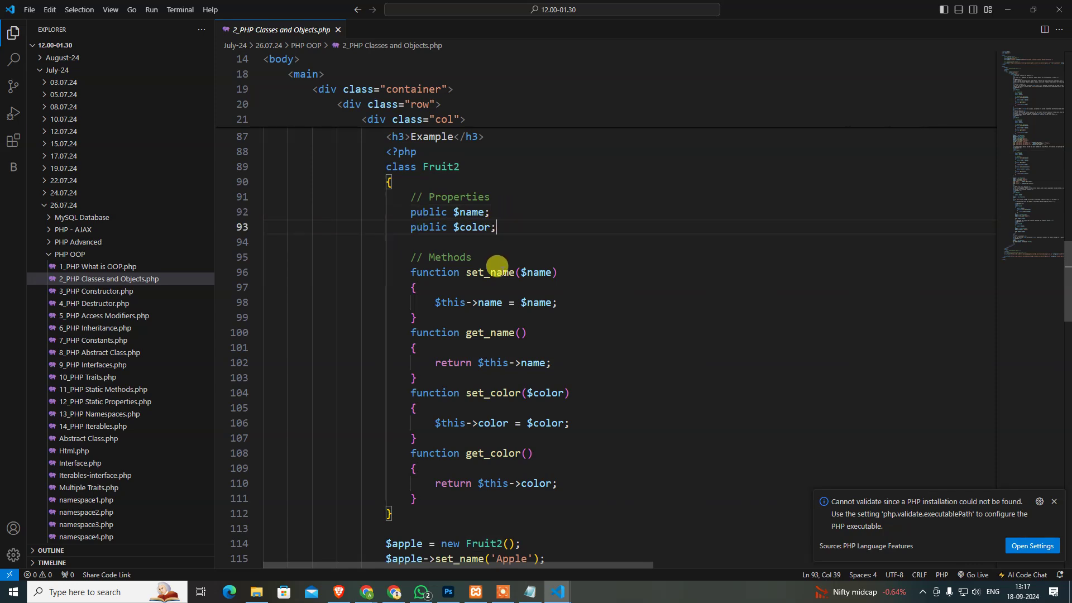
click(494, 272)
click(473, 341)
click(495, 392)
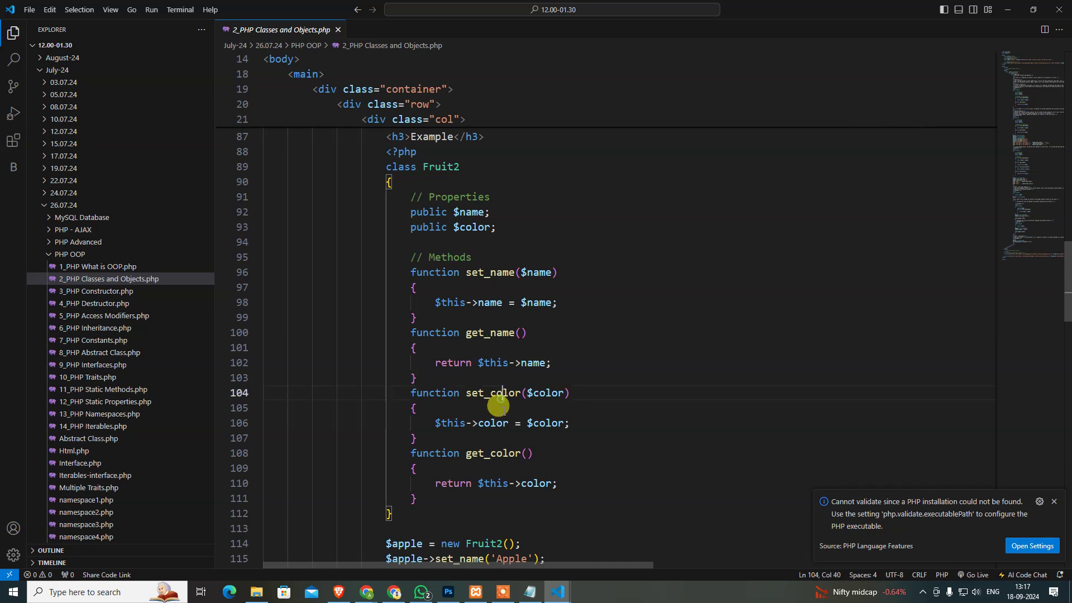
click(497, 453)
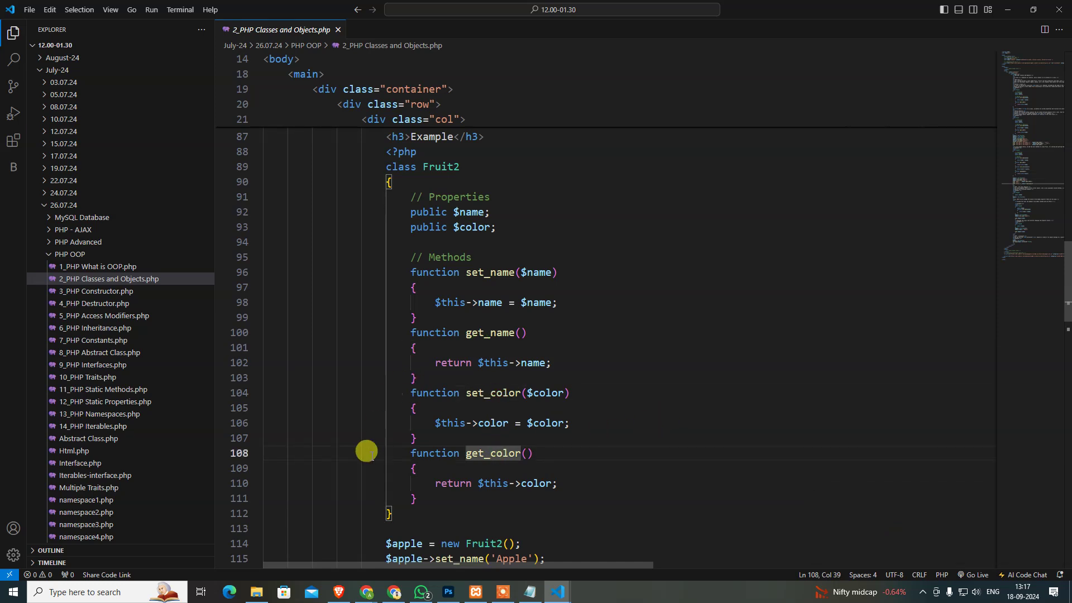
drag(420, 498, 227, 265)
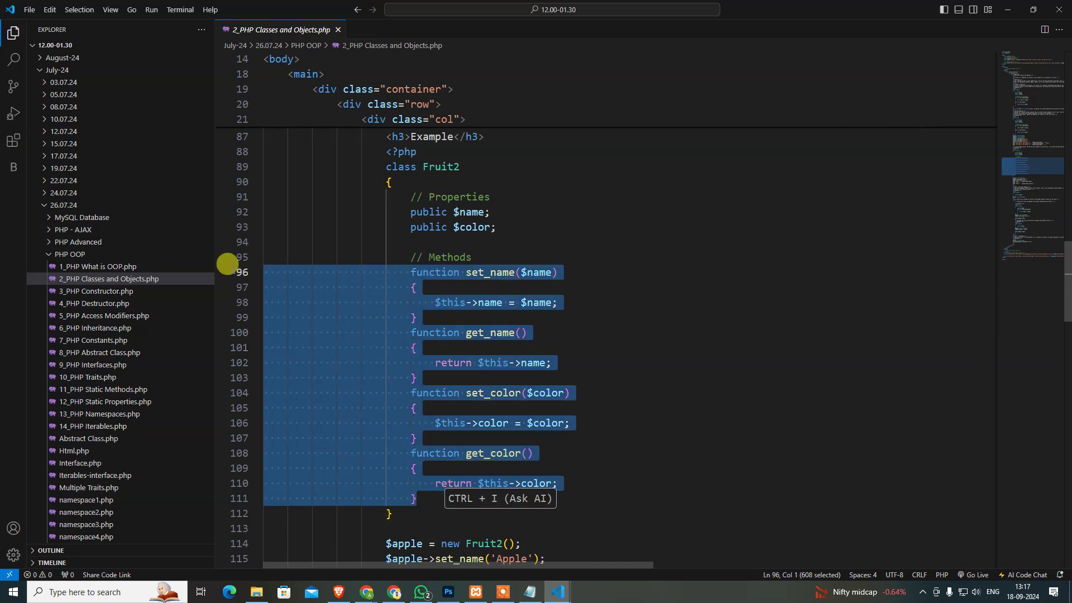
- Open 4_PHP Destructor.php and review its Fruit2 constructor, destructor and $apple object line
click(89, 306)
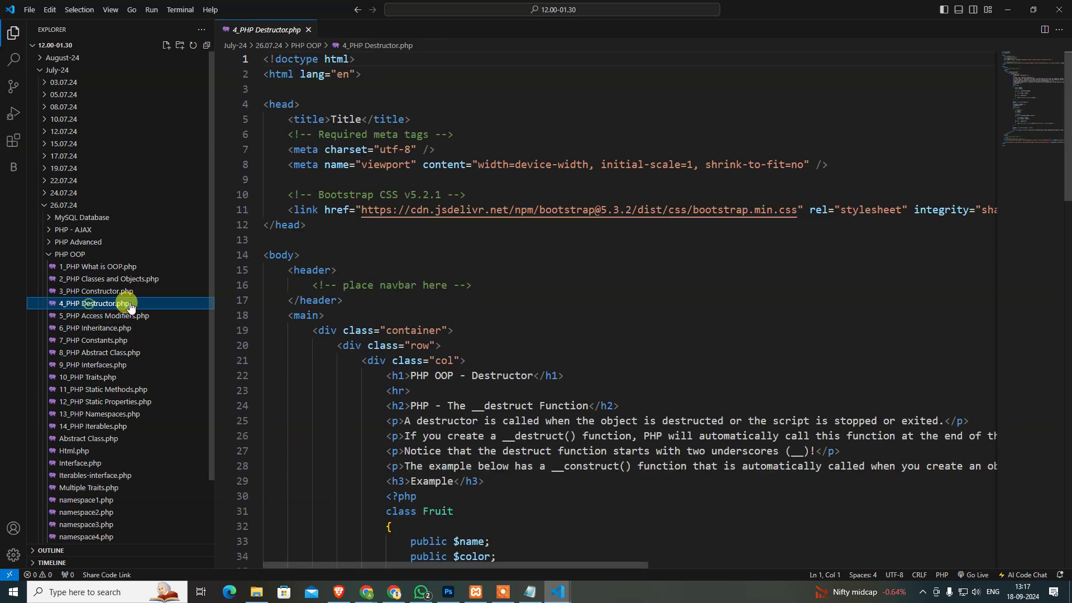
scroll(882, 223, down, 1)
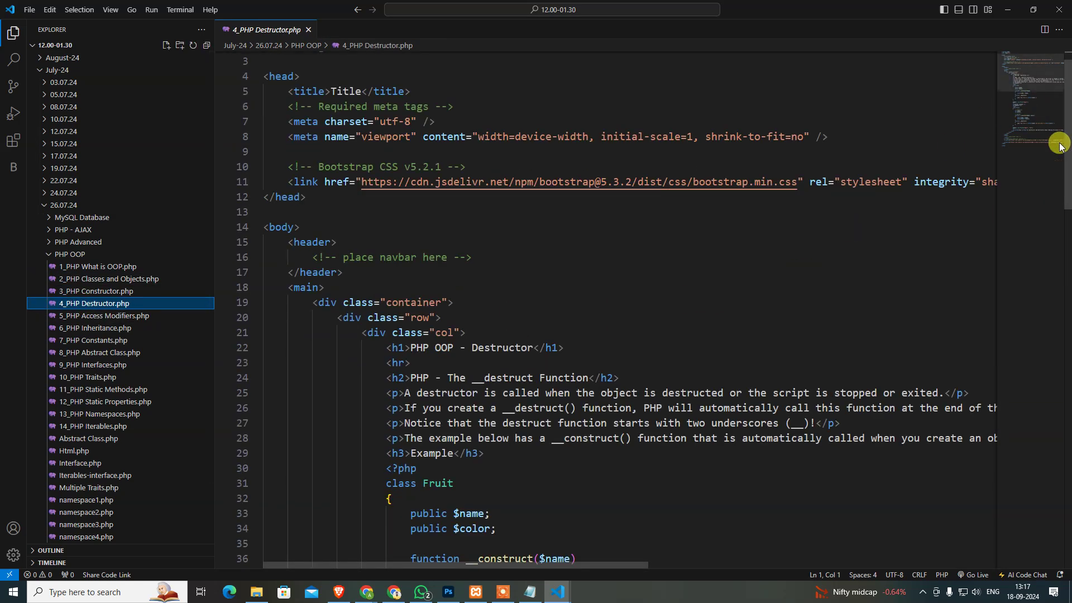
click(1031, 120)
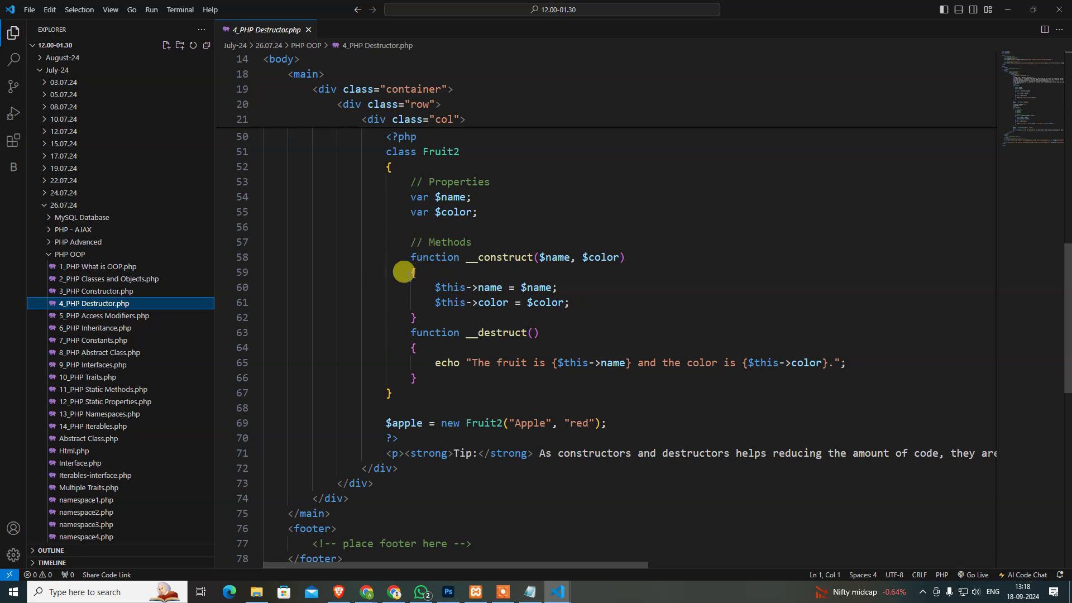
drag(399, 257, 579, 379)
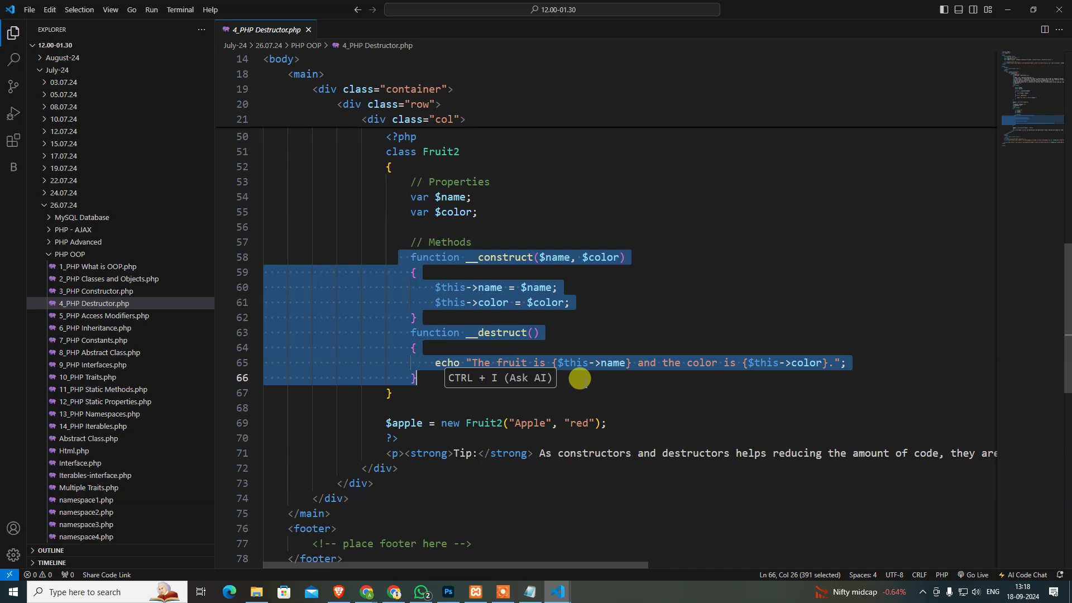
click(608, 301)
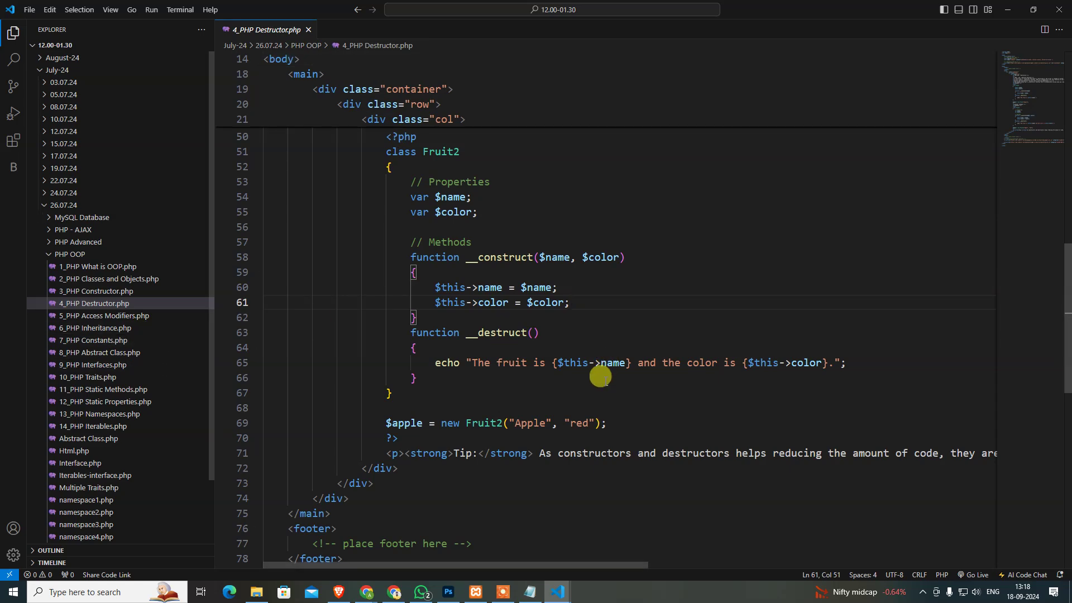
click(630, 421)
- Go back to 2_PHP Classes and Objects.php and reselect its four setter and getter methods
click(109, 279)
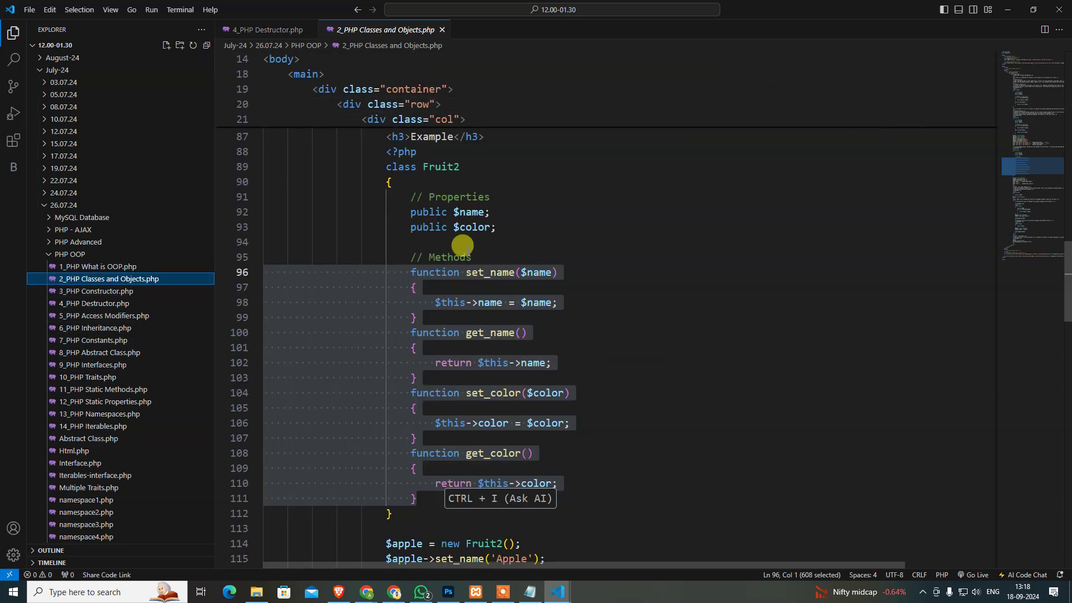
drag(416, 500, 224, 272)
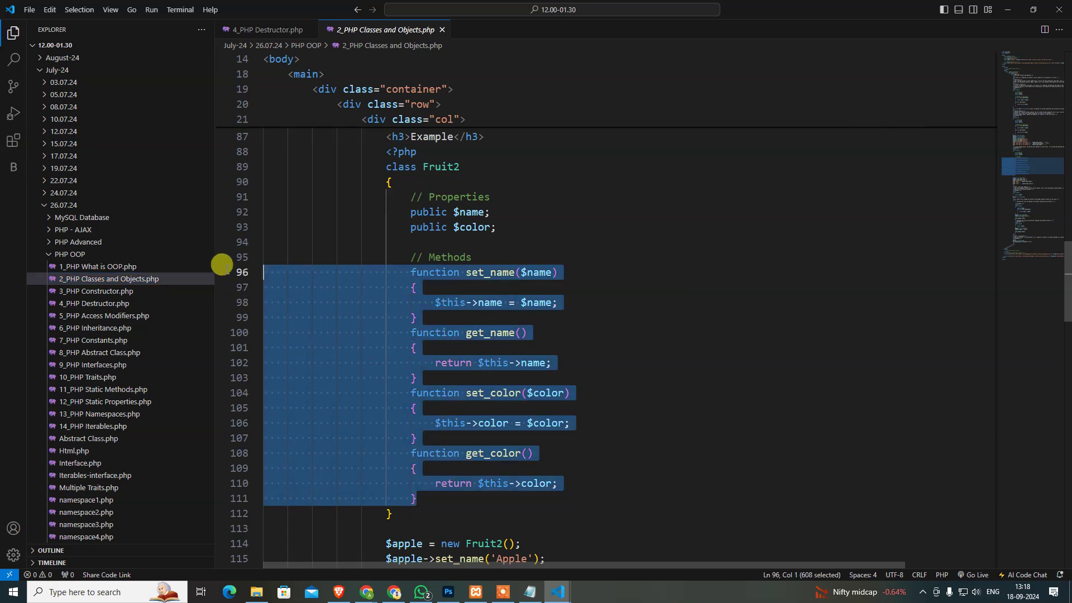
click(682, 328)
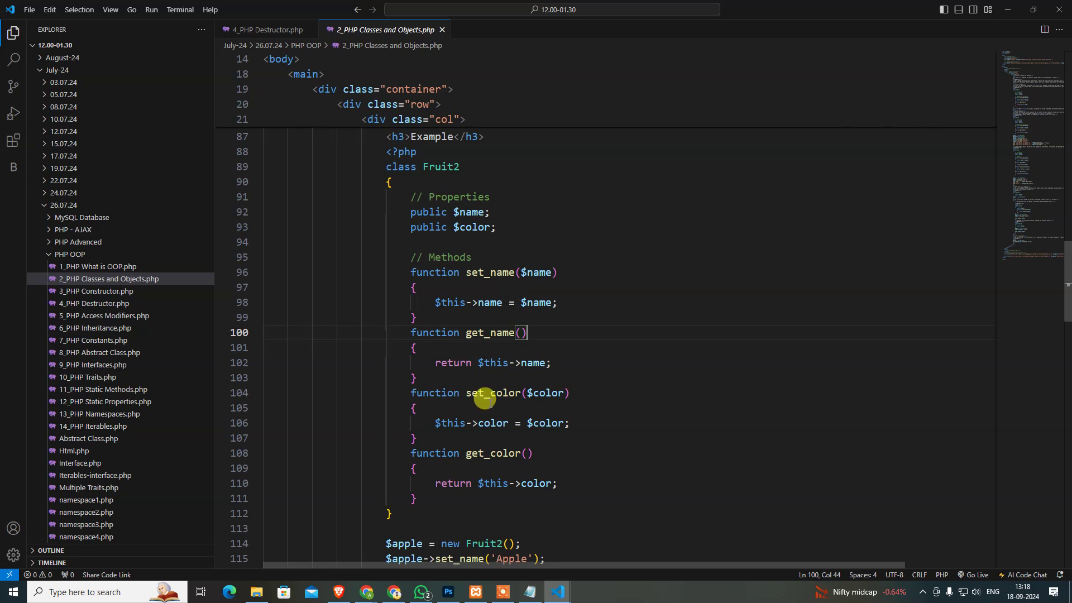
- In the destructor file, highlight __construct, the destructor's echo line and the $apple creation line
click(277, 31)
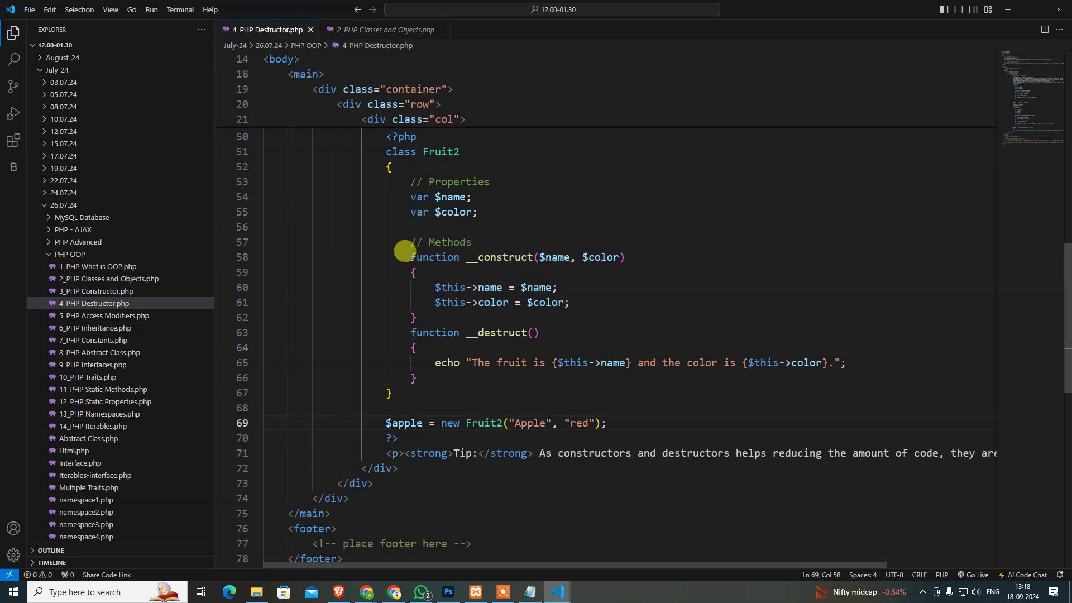
drag(409, 256, 423, 313)
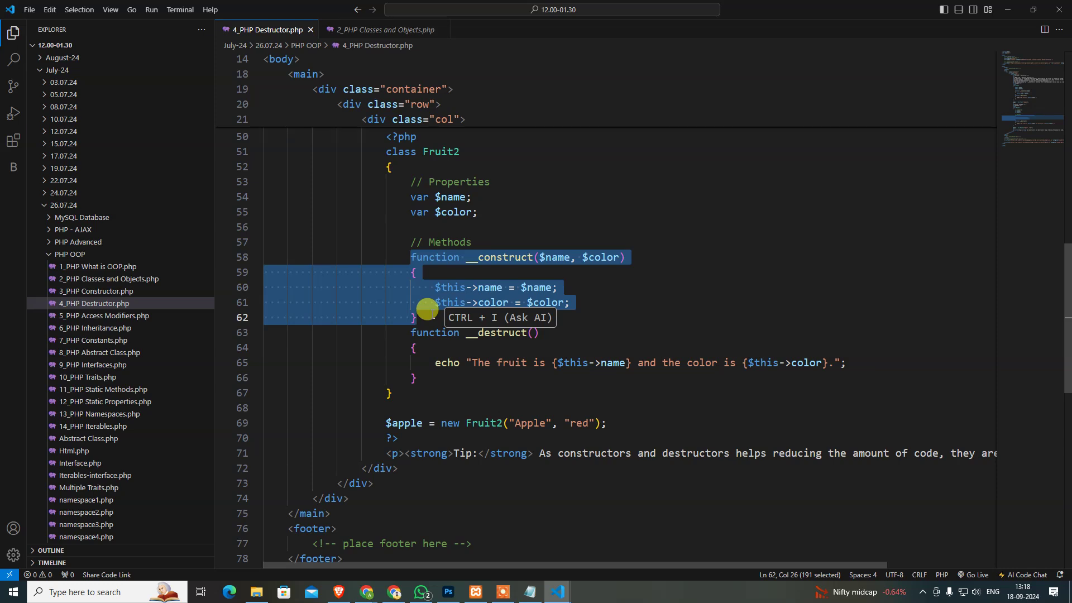
drag(423, 362, 884, 362)
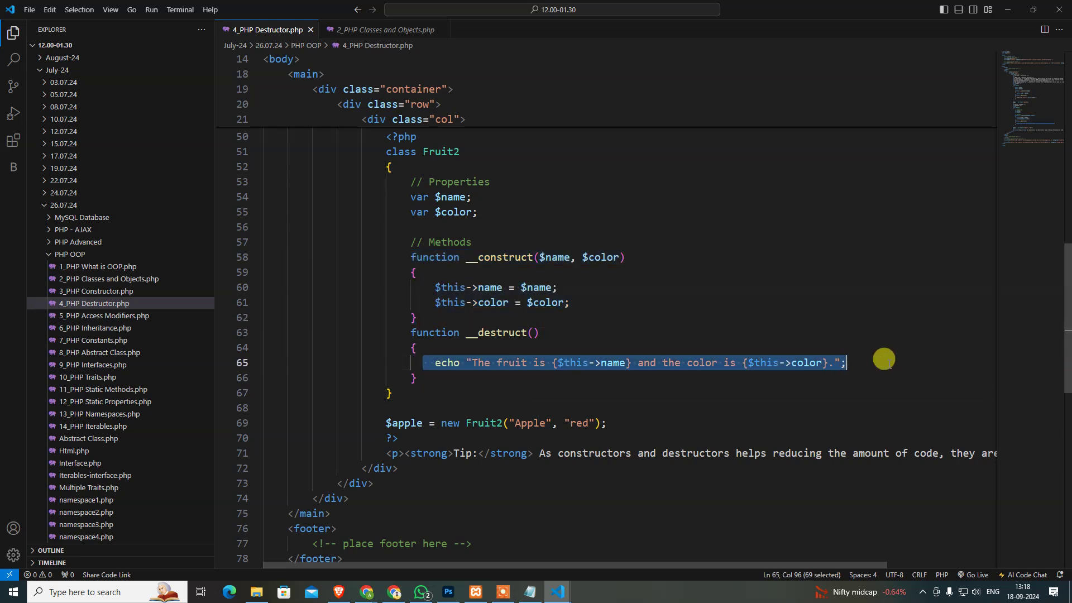
drag(381, 423, 614, 423)
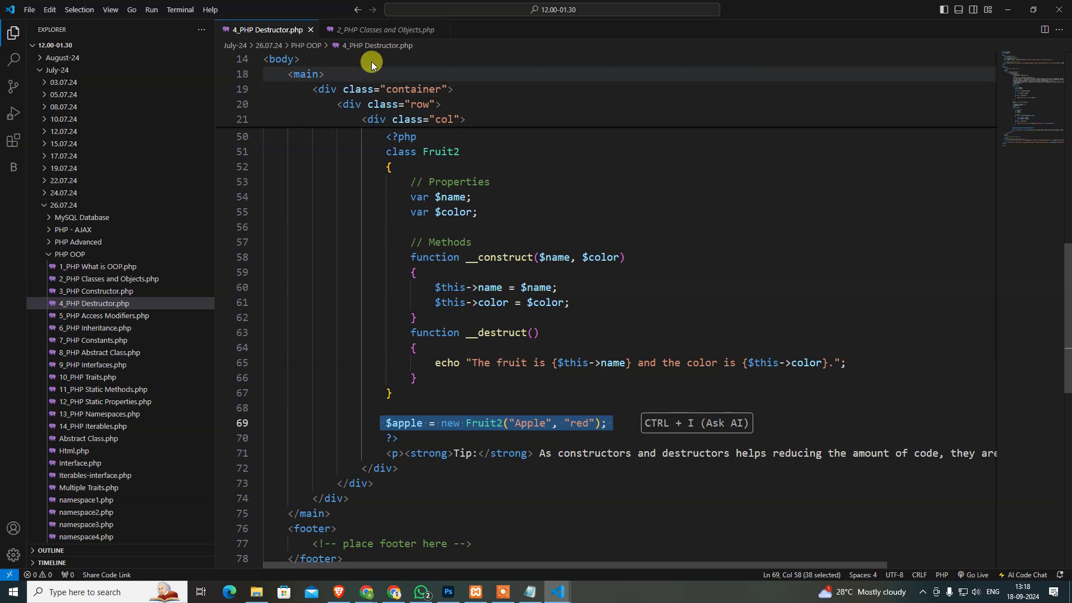
- Review the $apple creation and echo lines, then the set_color, get_color and get_name methods
click(385, 29)
scroll(509, 385, down, 3)
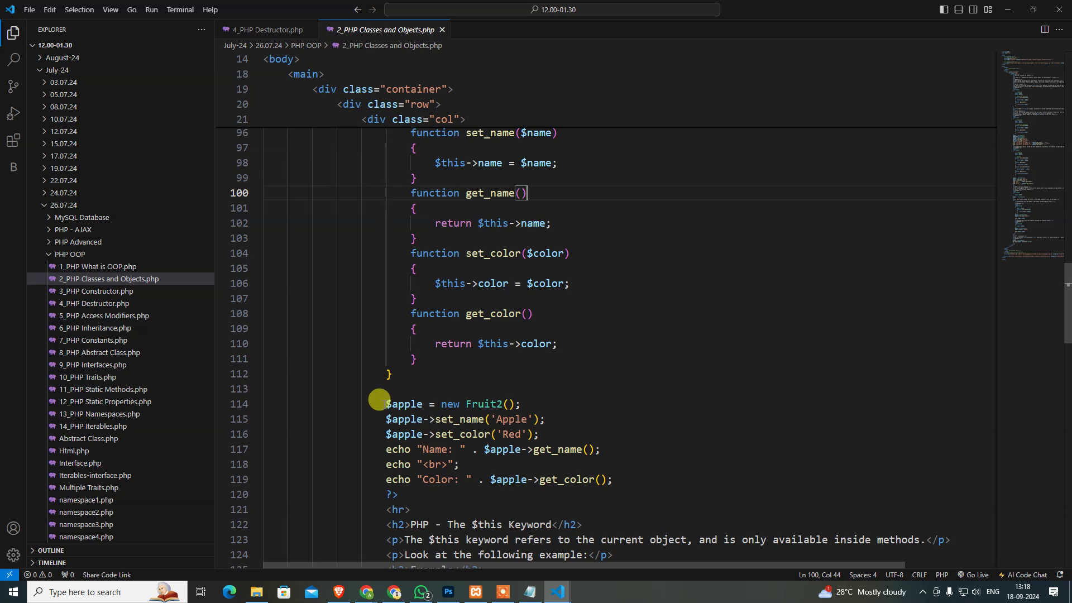
drag(379, 404, 698, 473)
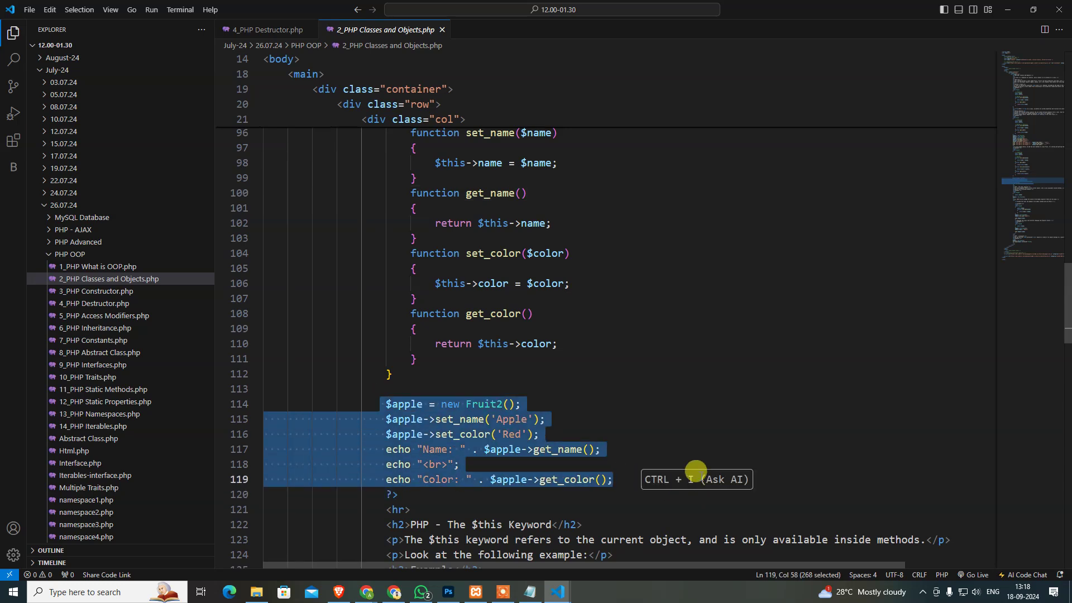
click(529, 311)
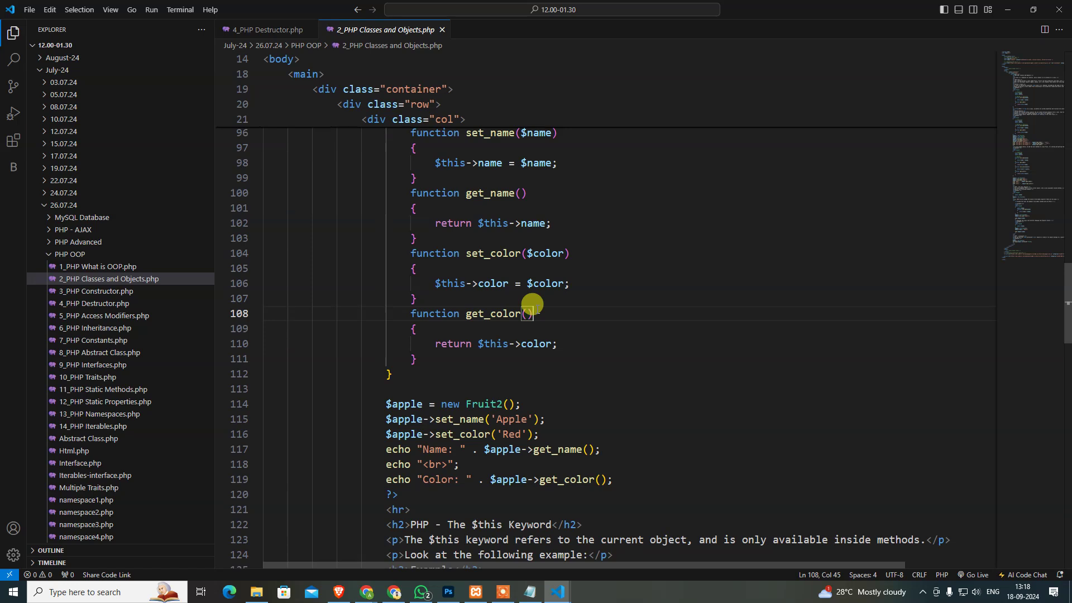
click(626, 277)
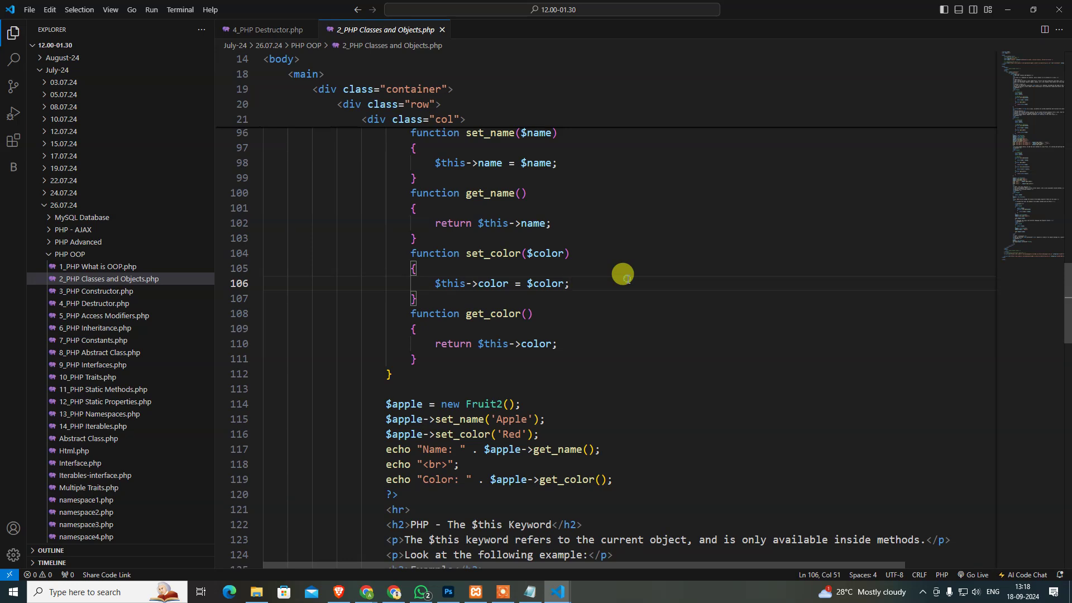
scroll(566, 391, up, 3)
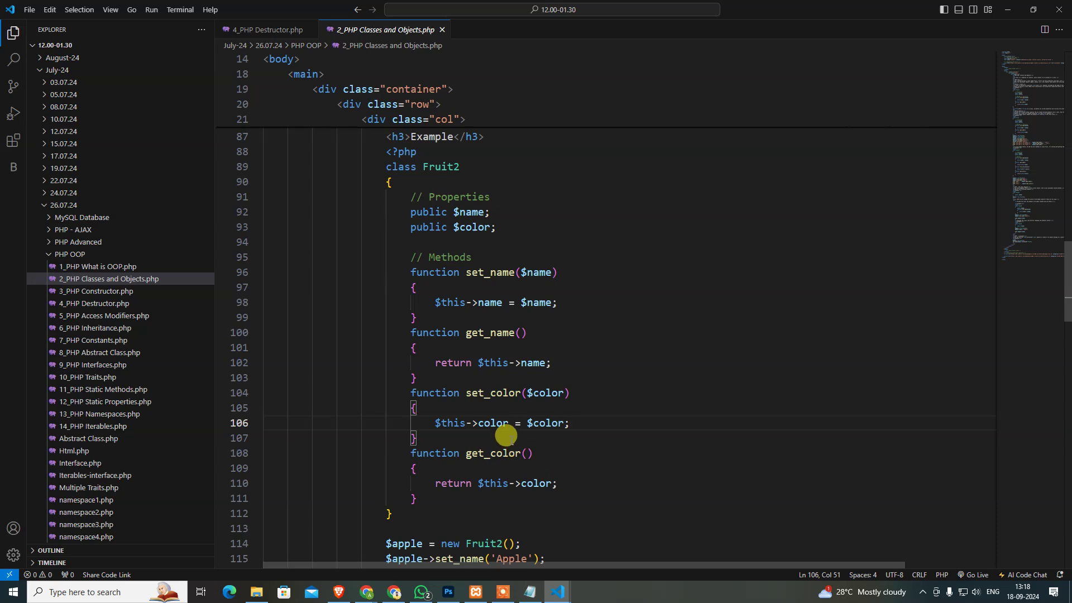
click(589, 370)
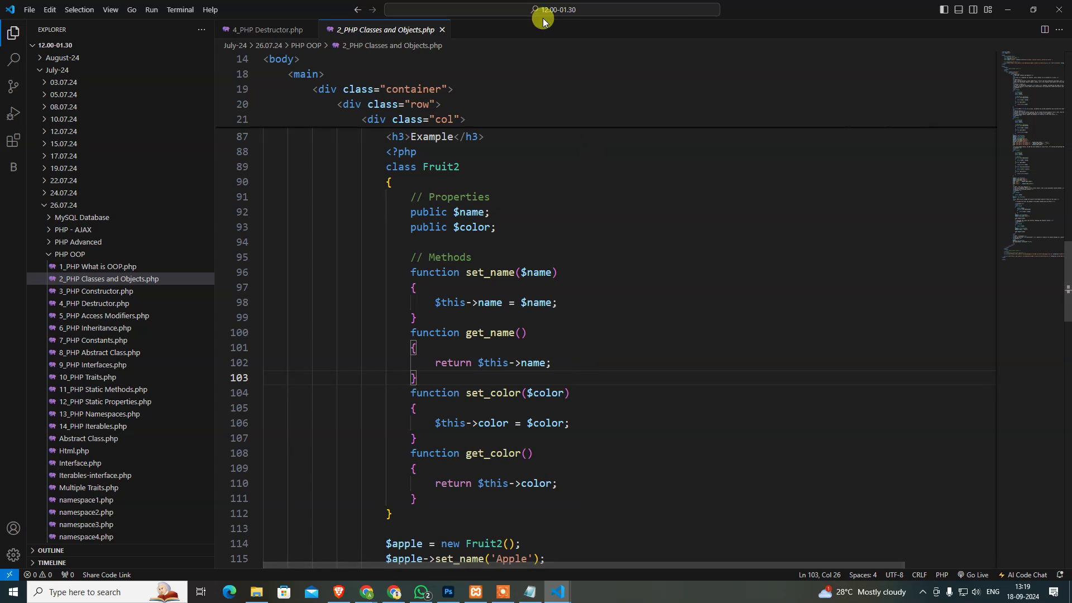
- Close the destructor file, collapse 26.07.24 and close the 12.00-01.30 workspace window
click(290, 30)
click(311, 30)
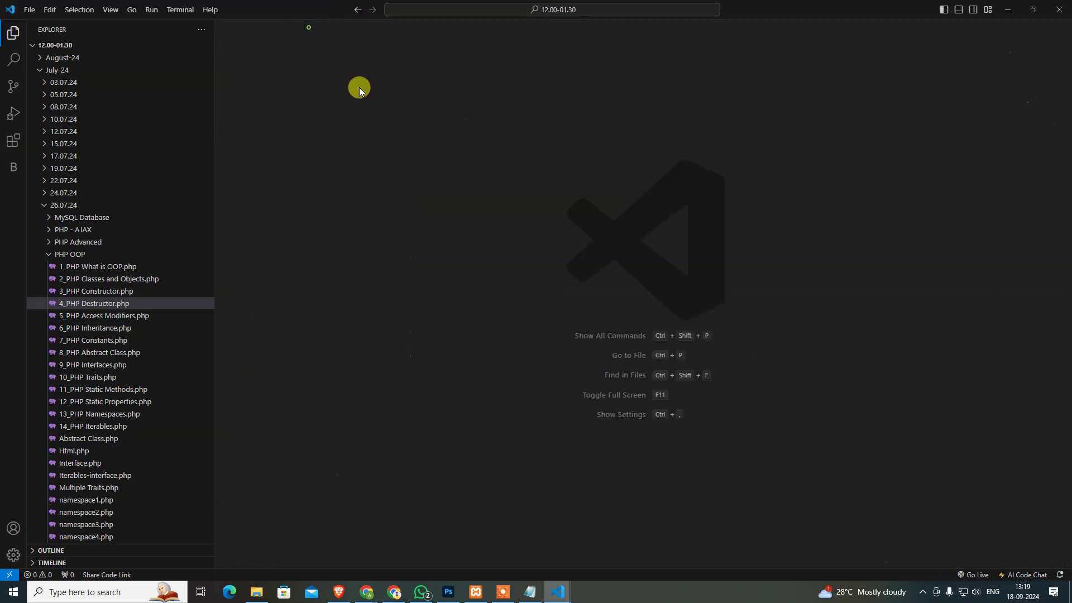
click(64, 204)
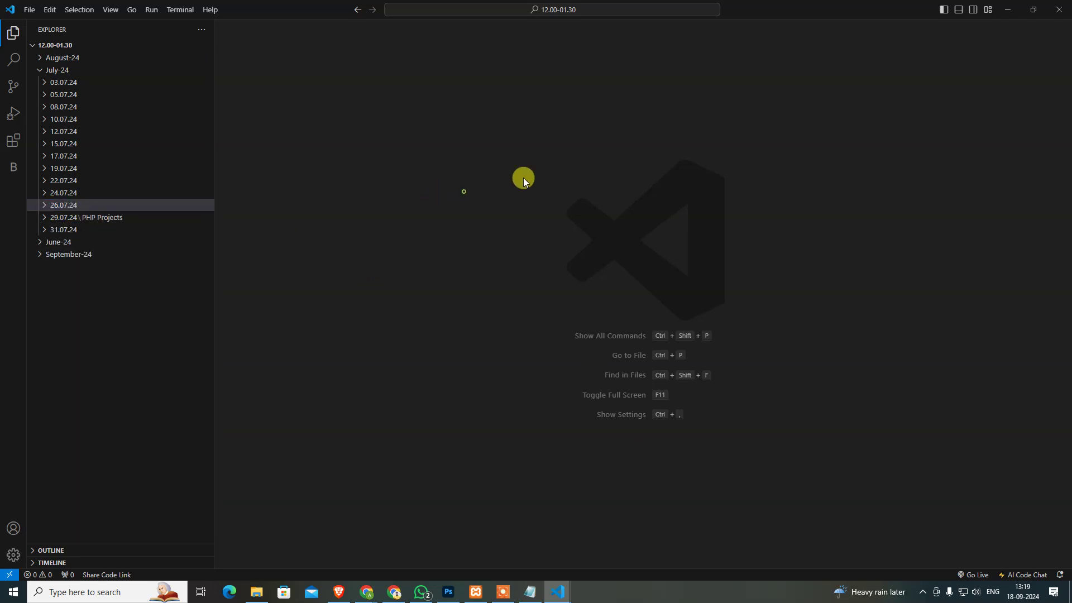
click(1064, 11)
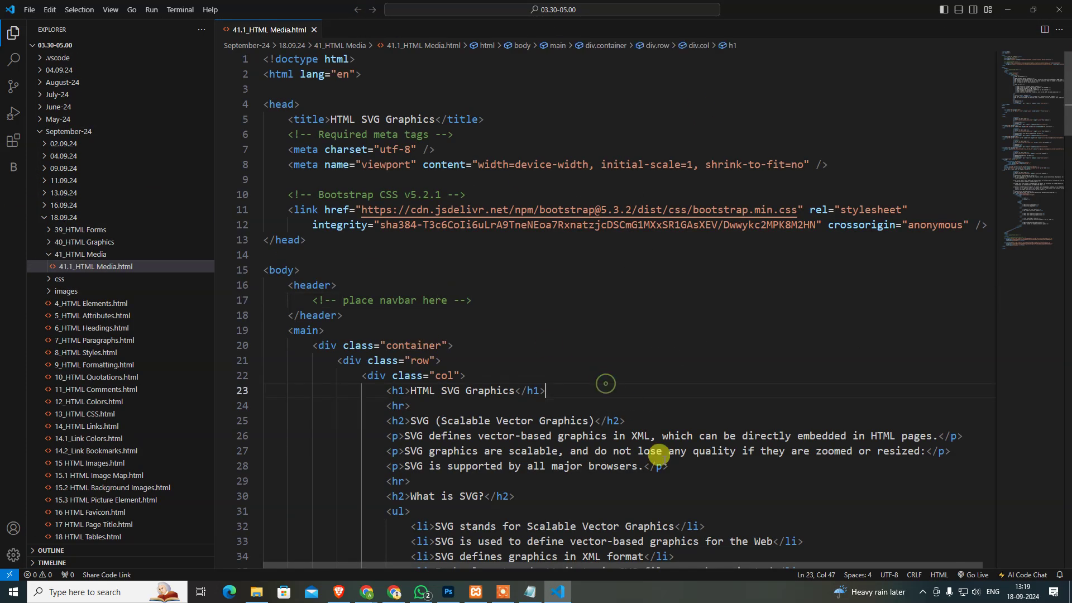
- Scroll through the SVG lesson HTML file and place the caret near the SVG Circle heading and body tag
scroll(689, 487, down, 4)
scroll(608, 459, down, 3)
scroll(538, 445, down, 2)
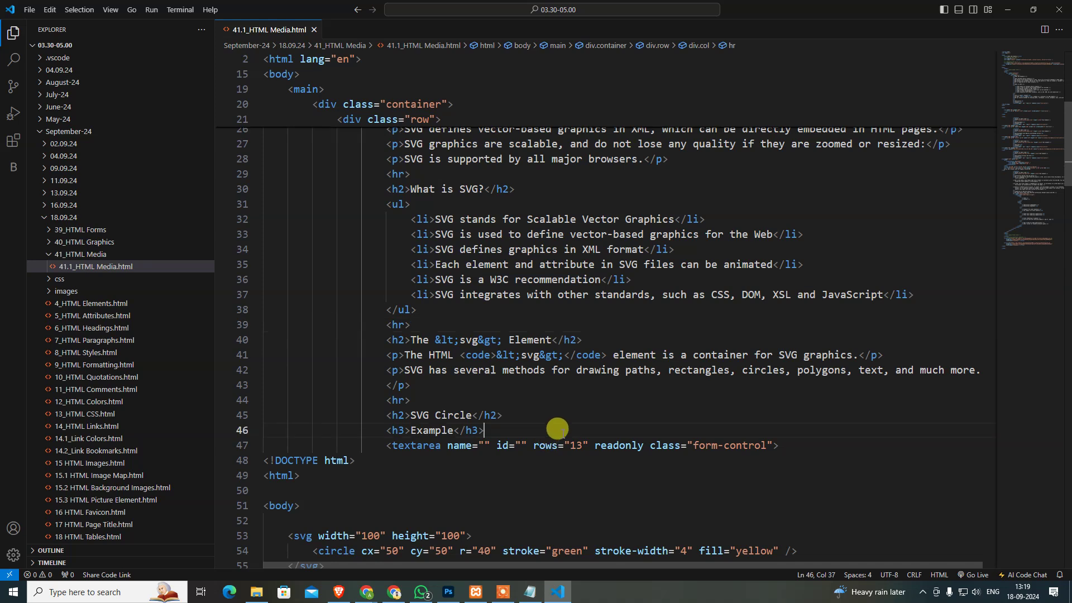
click(607, 432)
scroll(607, 430, down, 1)
click(608, 445)
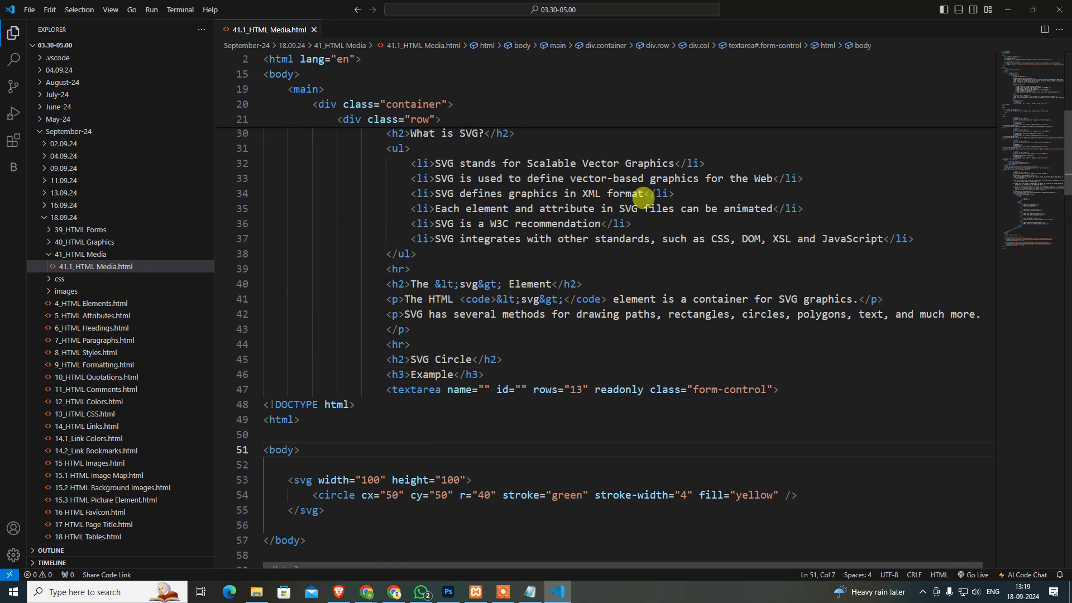
click(625, 253)
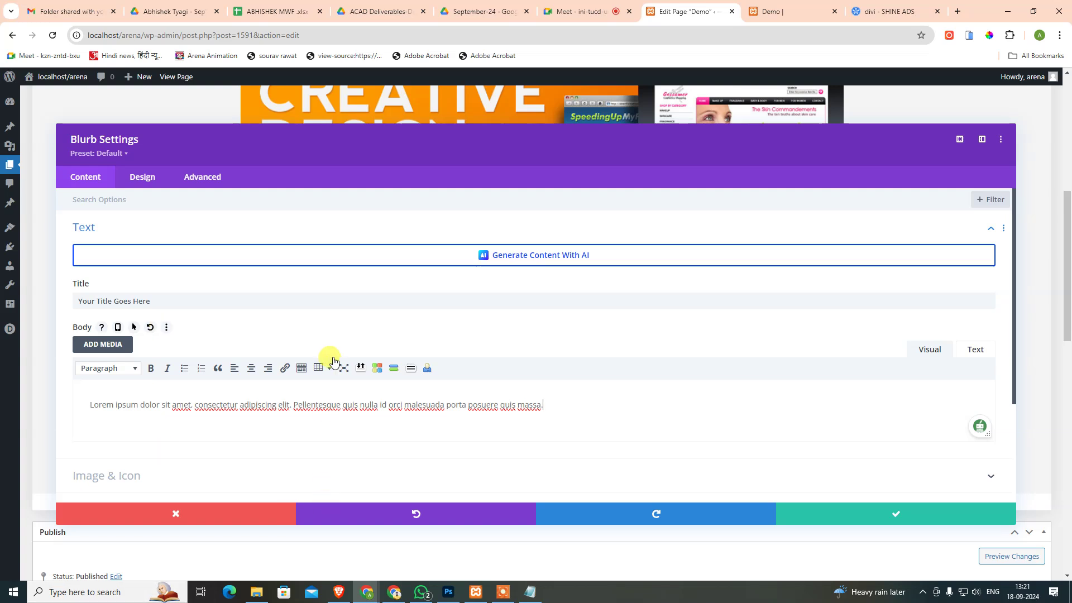
- Place the caret at the end of the blurb body text, then open a new Chrome tab on Google
mouse_move(612, 402)
click(631, 397)
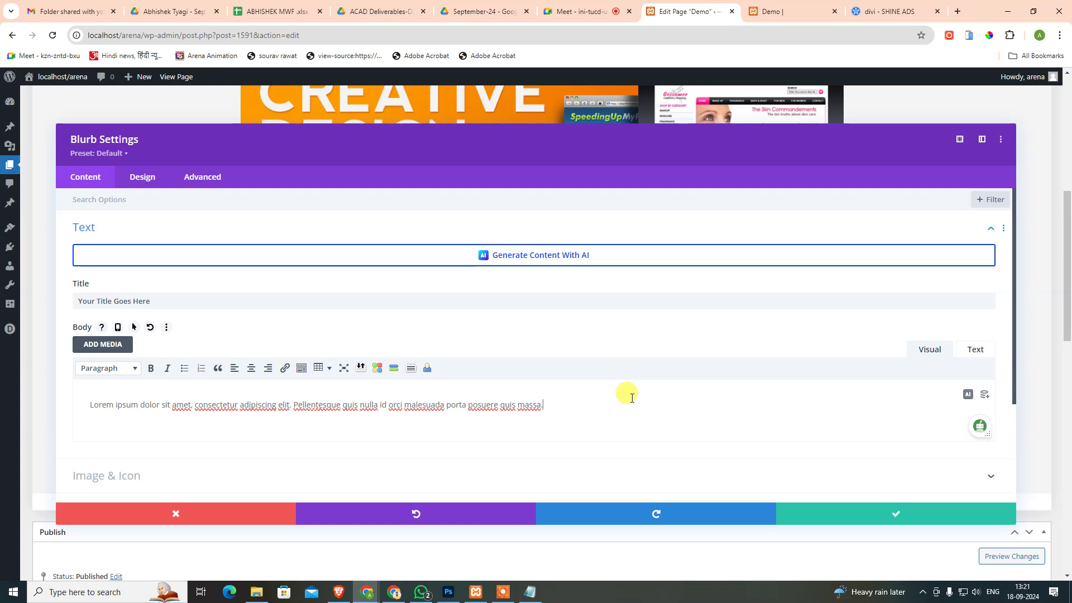
click(632, 397)
click(643, 392)
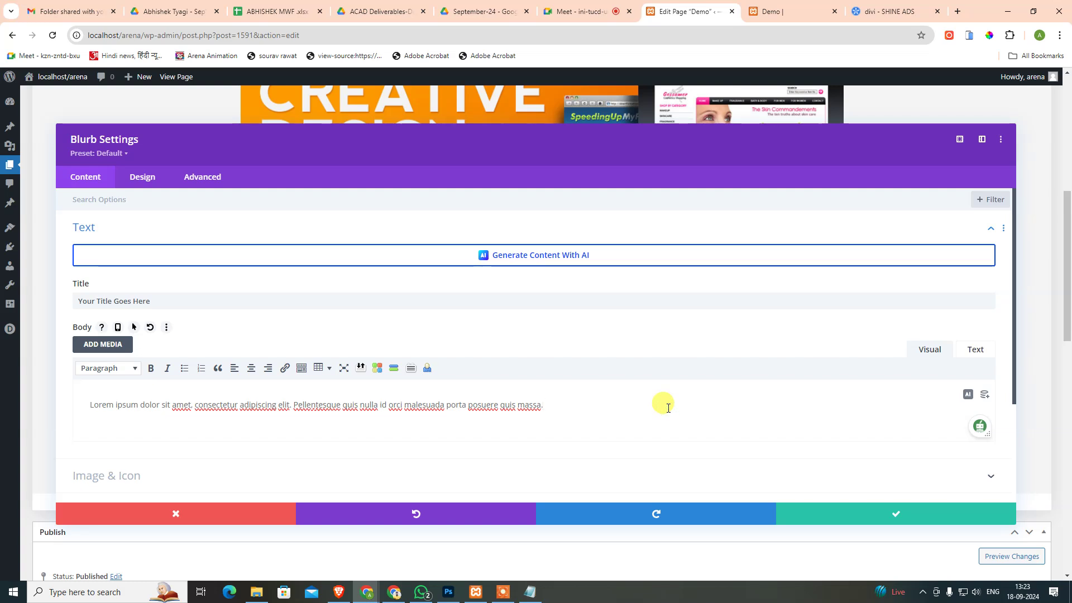
scroll(650, 421, down, 3)
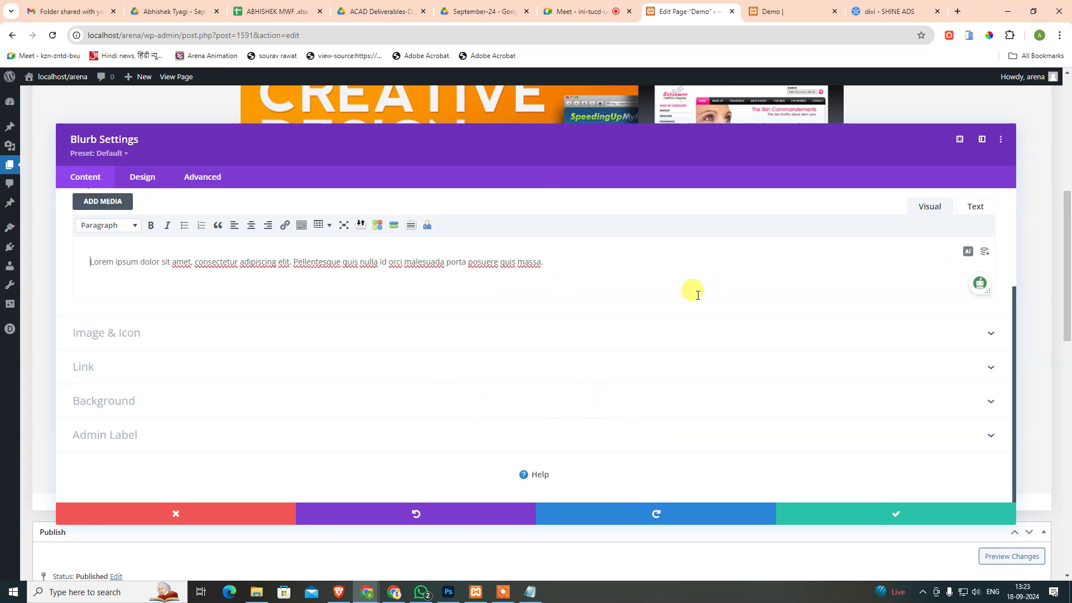
click(958, 12)
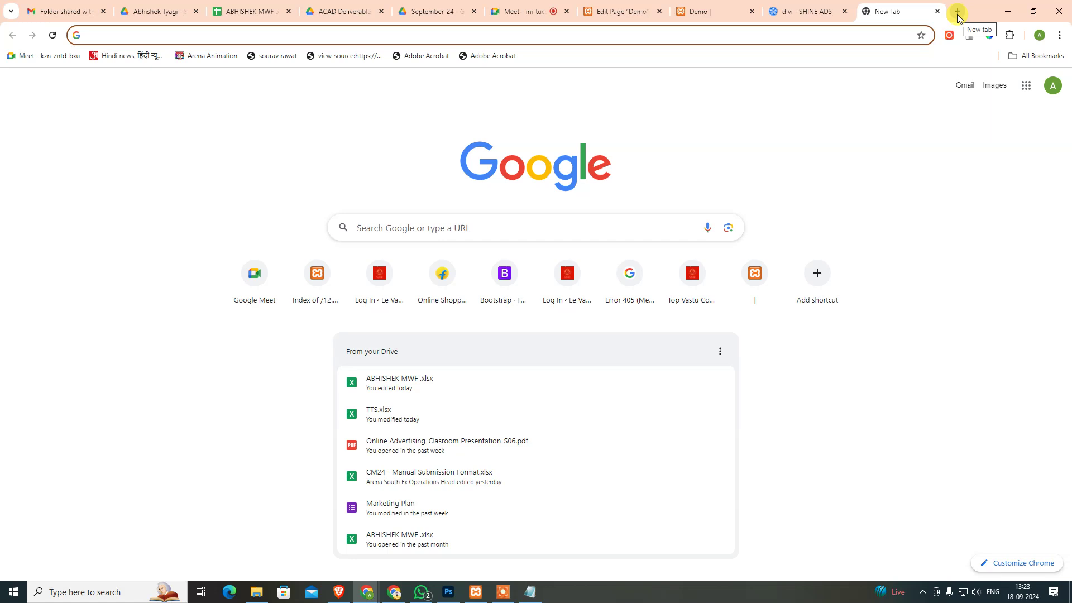
- Type 'juicer' and search Google for the suggested 'juicer mixer'
text(juice)
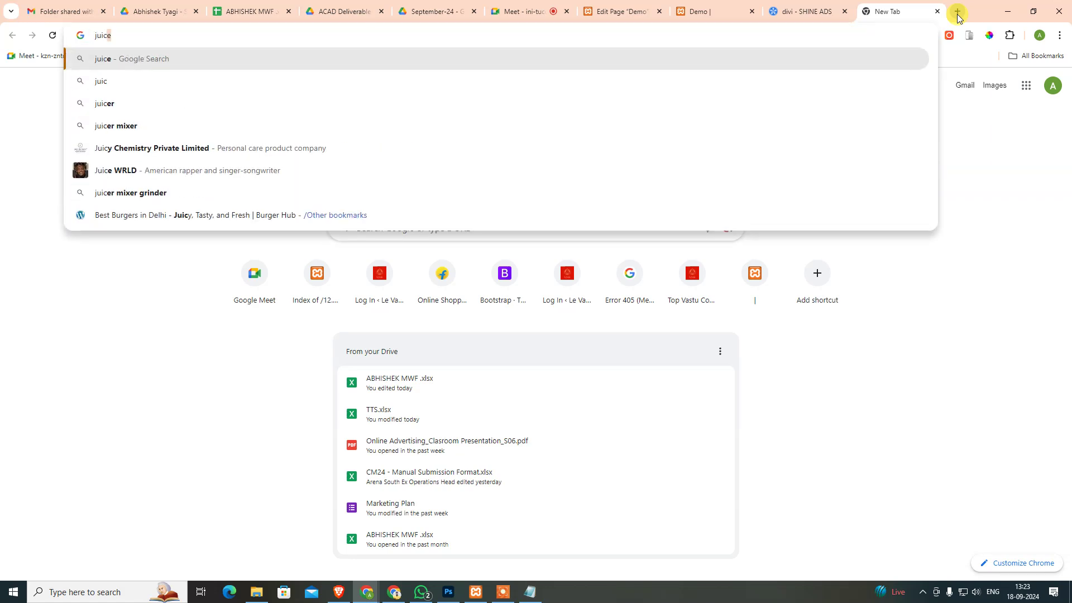
text(r)
key(Down)
key(Return)
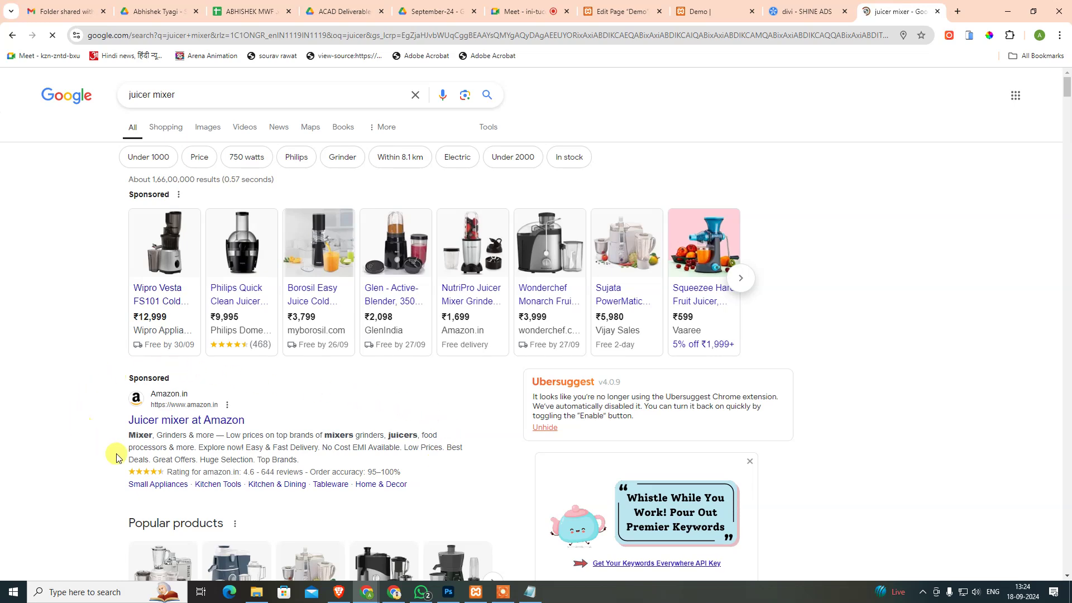
- Scroll through the juicer mixer results, then refine the query to 'juicer mixer grinder'
scroll(275, 390, down, 1)
scroll(395, 430, down, 4)
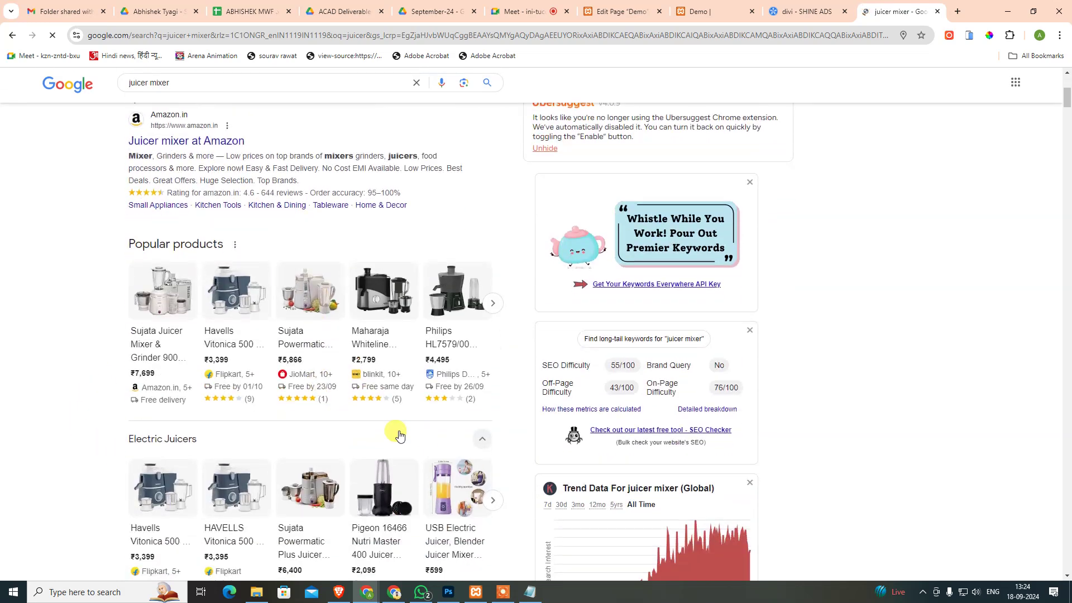
scroll(436, 449, down, 4)
scroll(436, 449, down, 1)
scroll(402, 429, down, 2)
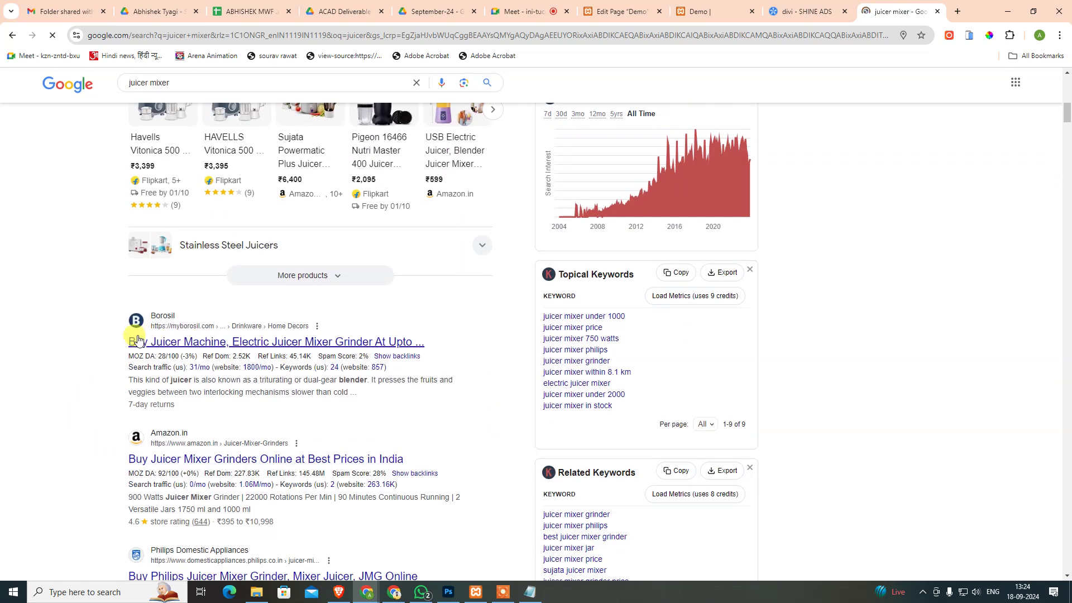
scroll(508, 352, down, 1)
scroll(502, 418, down, 4)
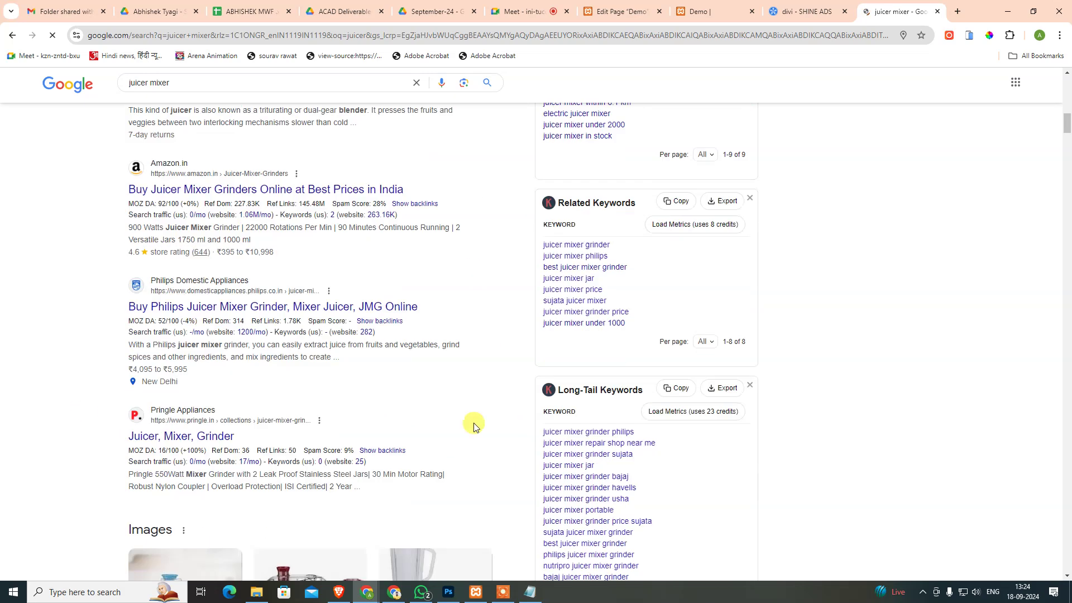
scroll(258, 314, up, 1)
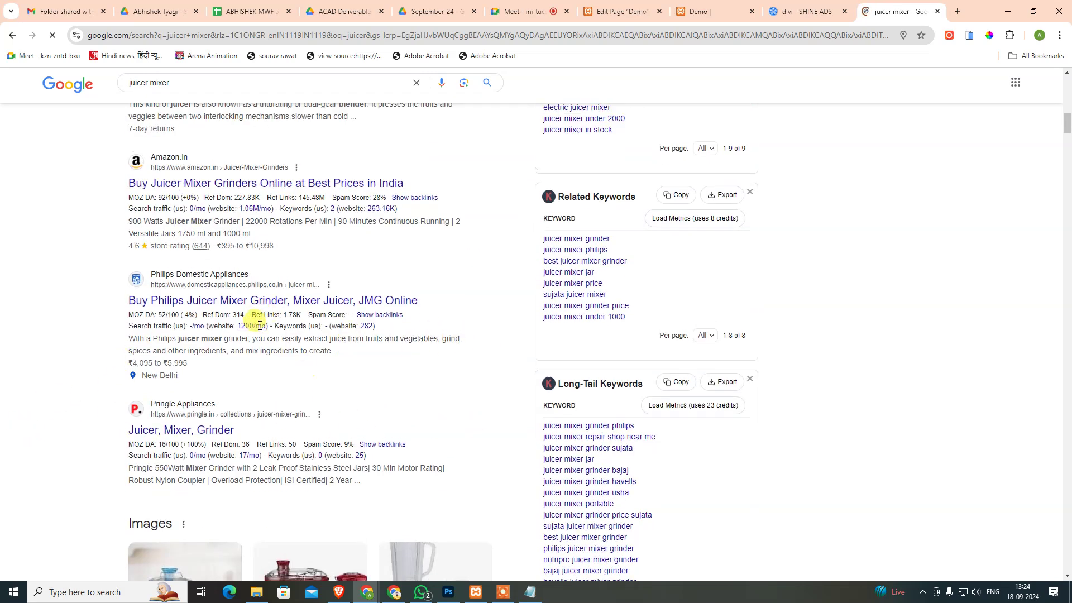
scroll(168, 358, up, 3)
scroll(251, 471, up, 1)
scroll(335, 483, up, 3)
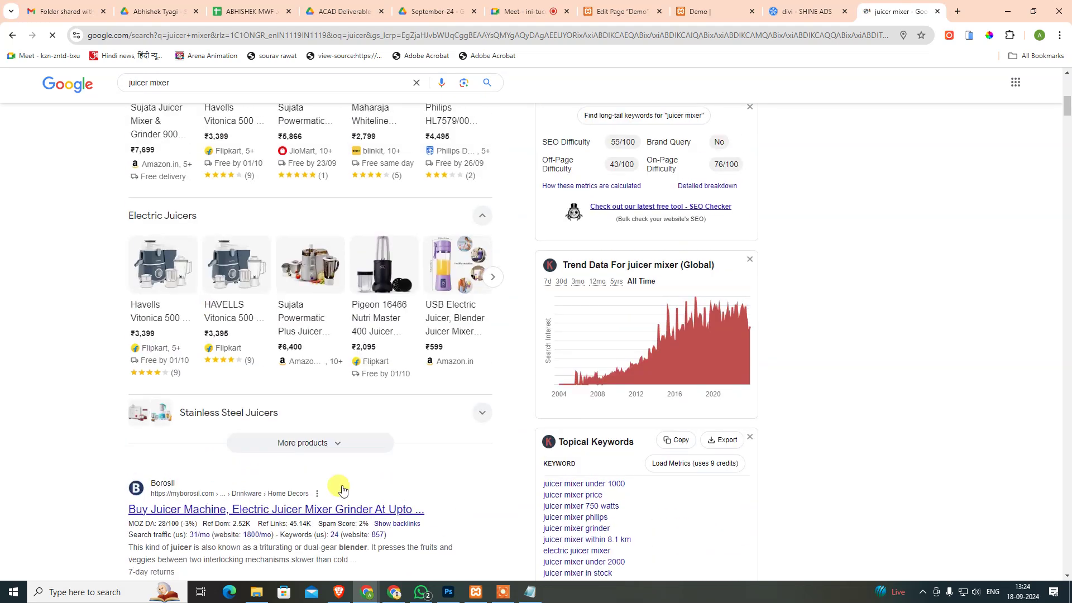
scroll(272, 463, up, 3)
scroll(251, 430, up, 3)
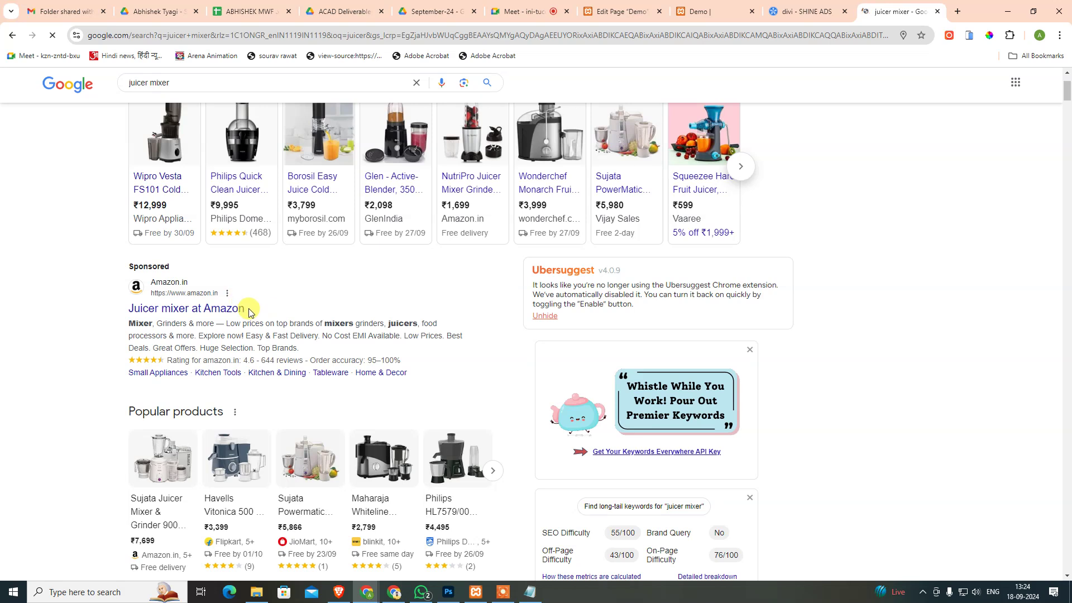
mouse_move(241, 167)
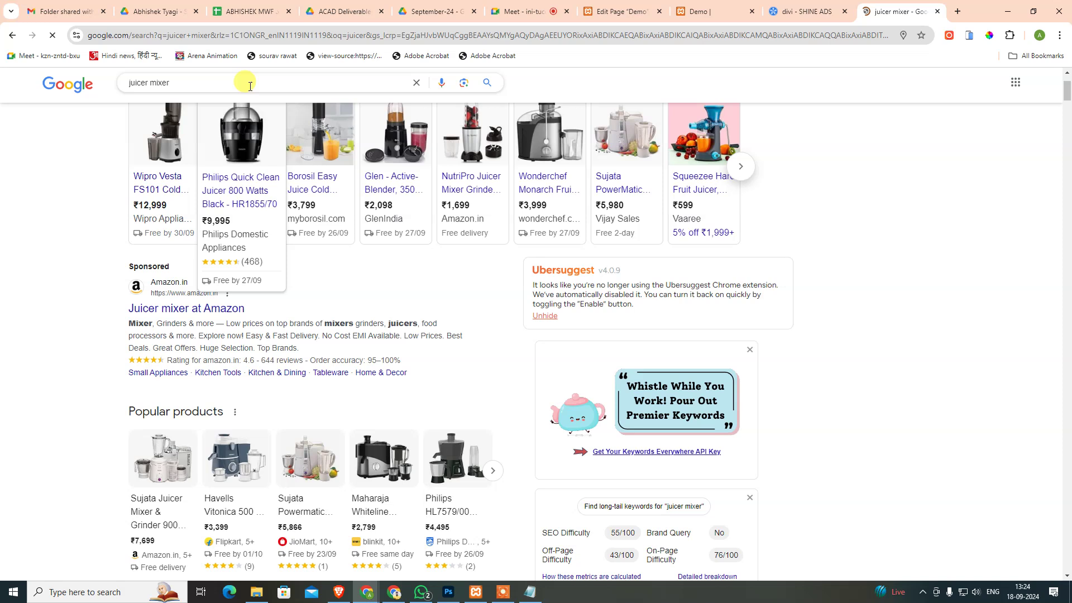
click(250, 84)
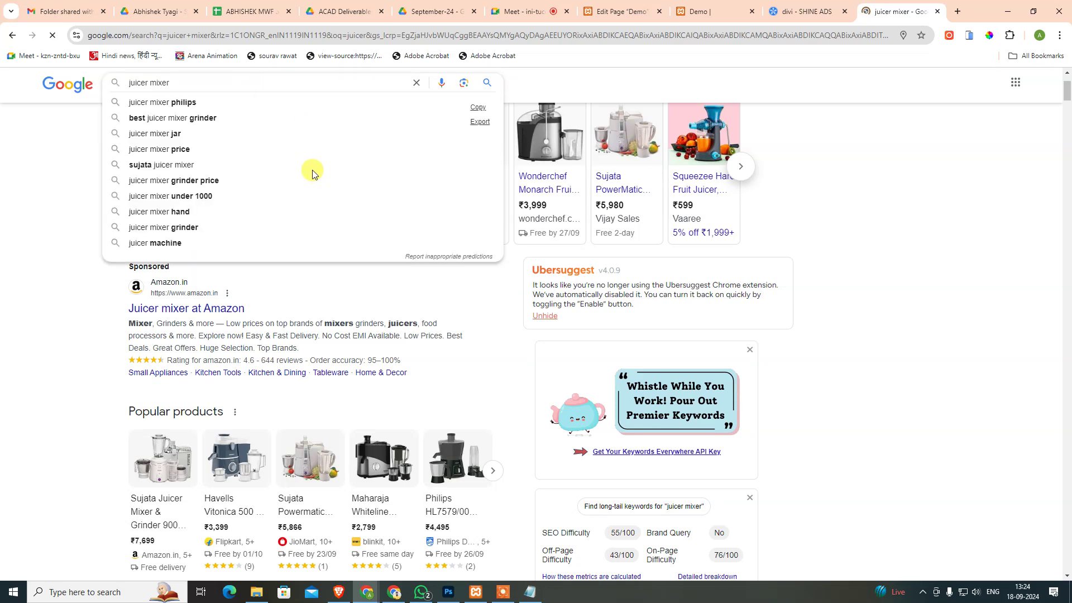
text( grinder)
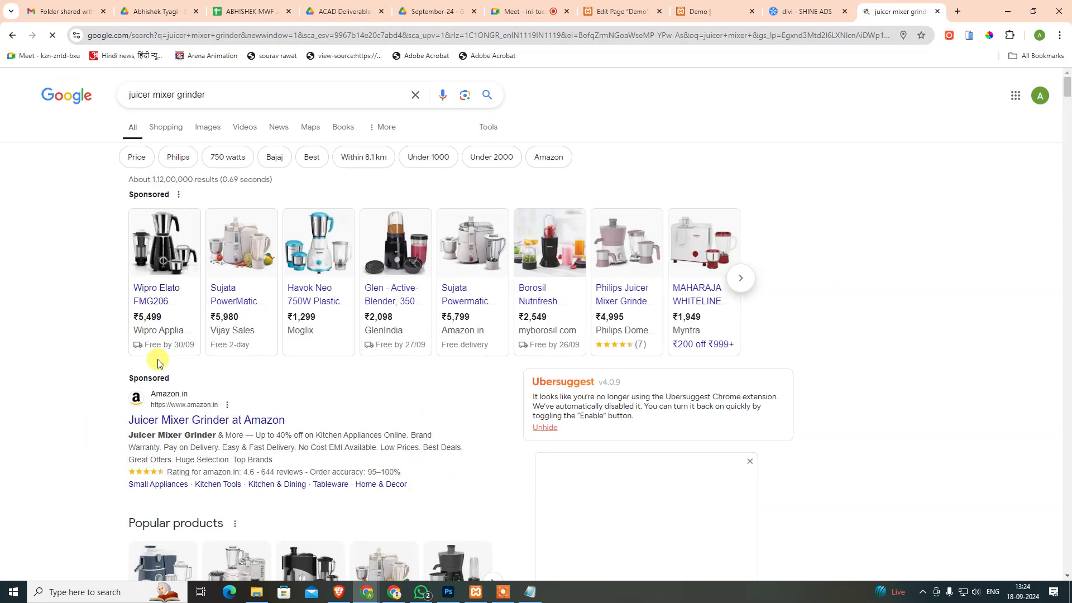
scroll(490, 450, down, 7)
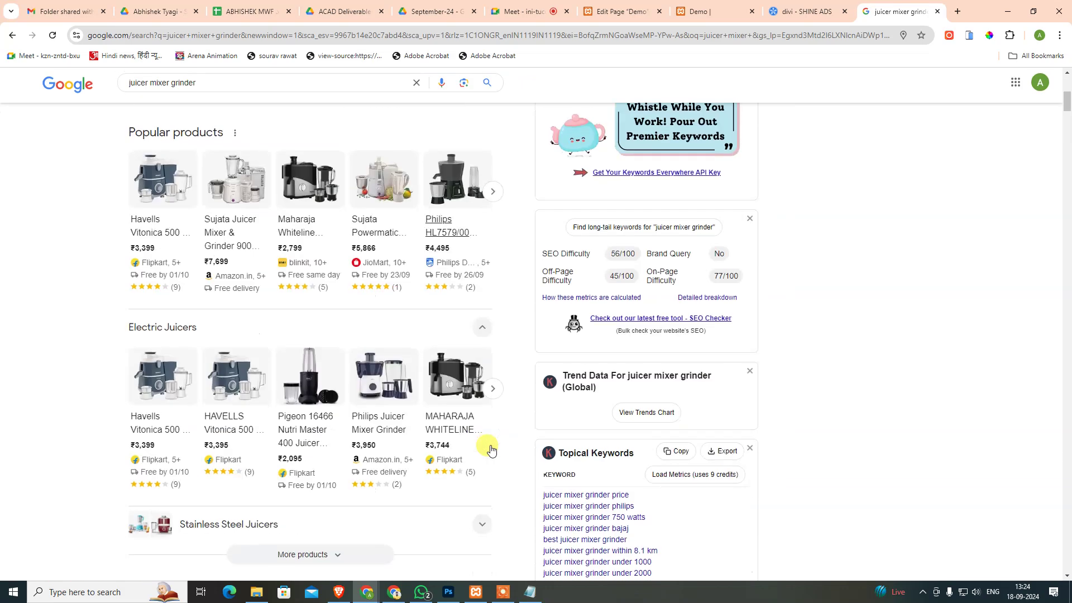
scroll(491, 450, down, 4)
scroll(491, 455, down, 3)
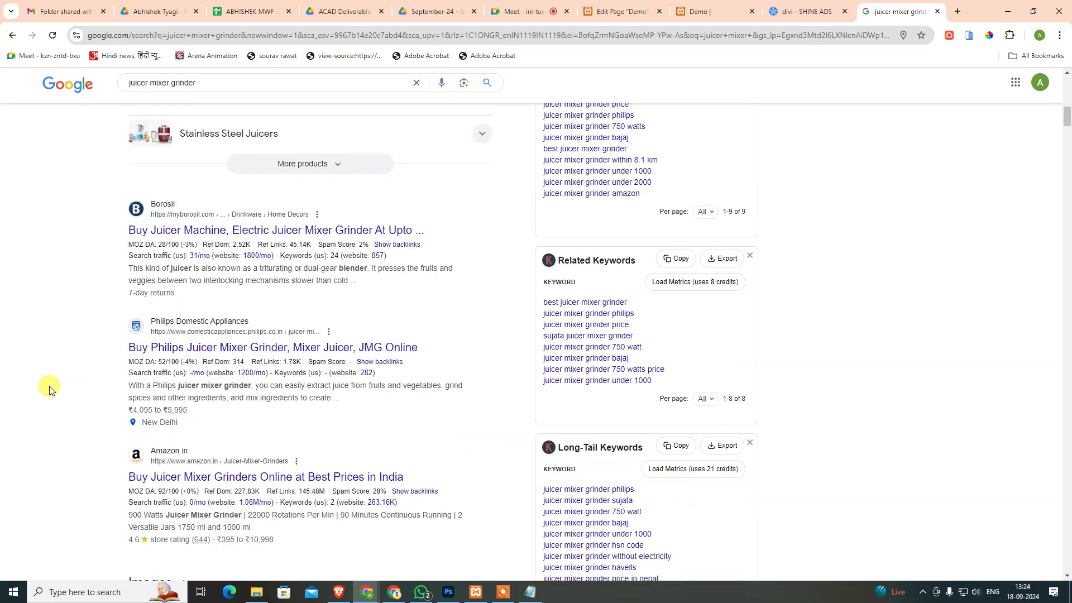
scroll(102, 443, down, 3)
scroll(170, 372, down, 4)
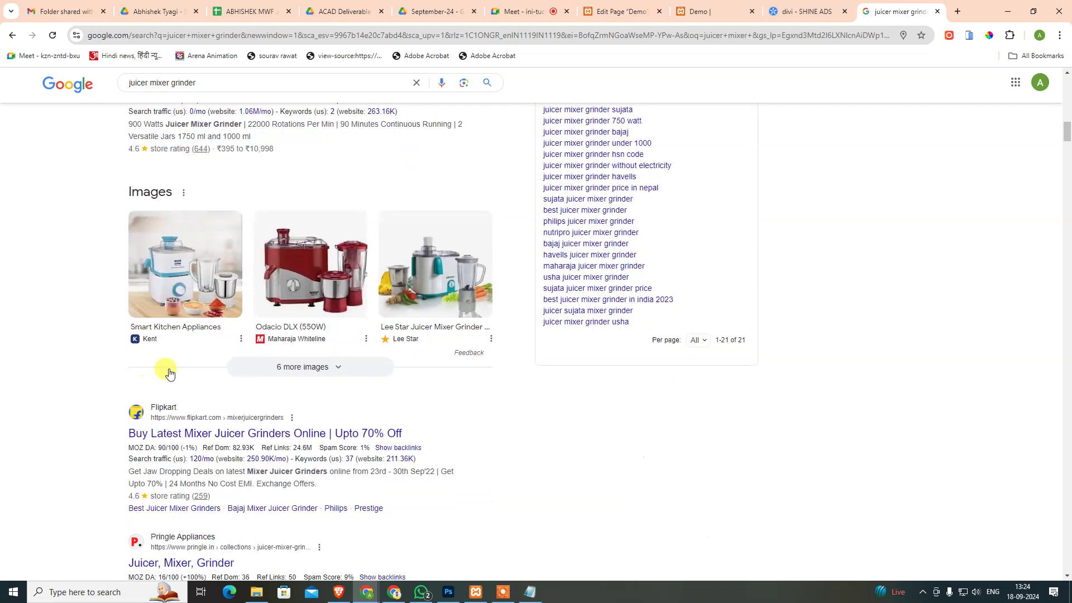
scroll(170, 373, down, 2)
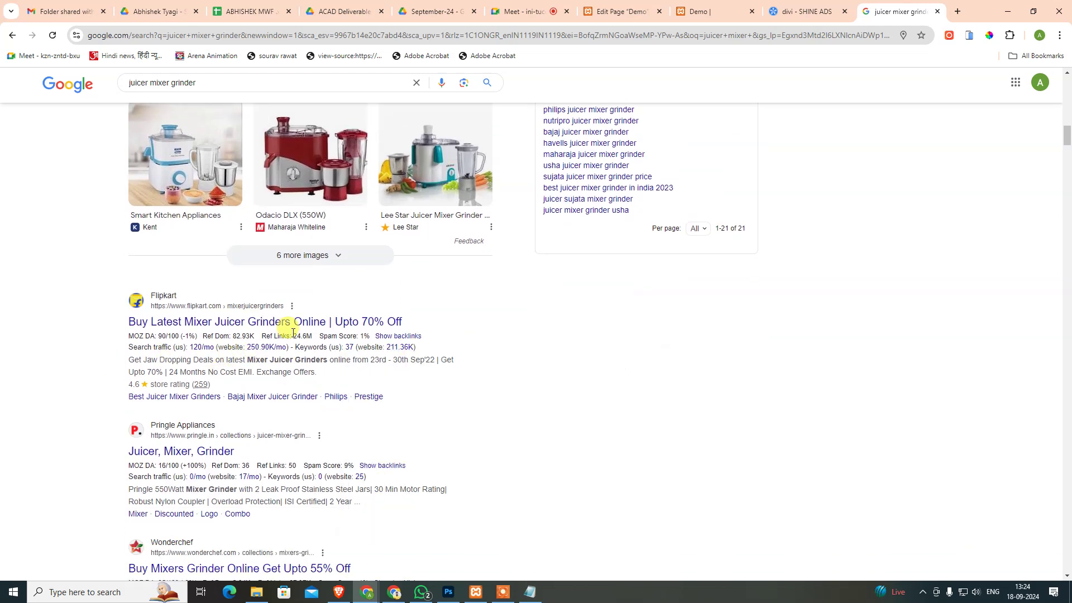
mouse_move(159, 447)
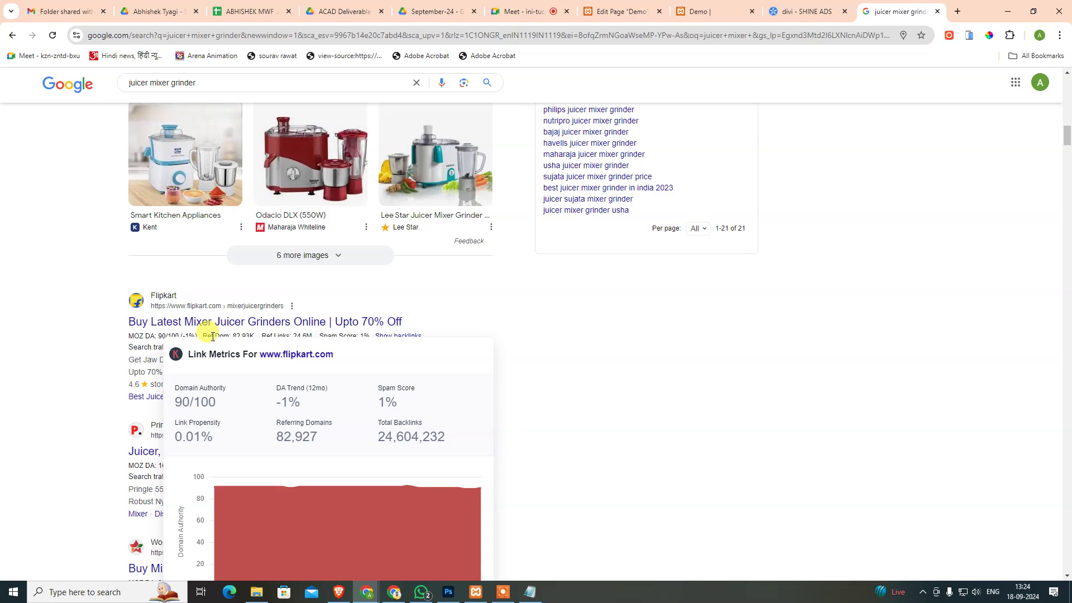
scroll(313, 285, up, 5)
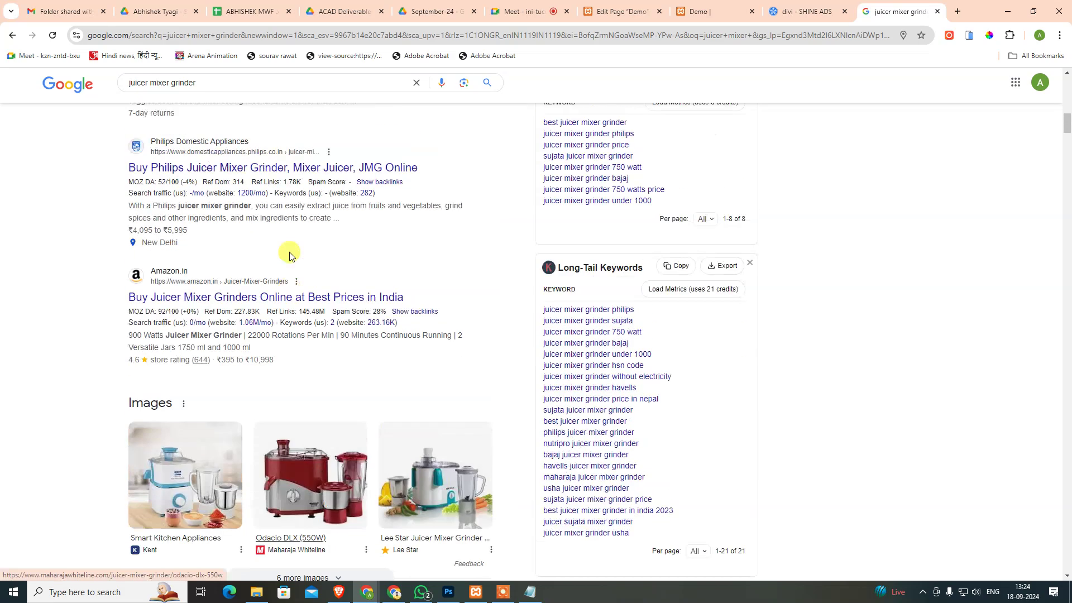
scroll(263, 251, up, 5)
scroll(184, 261, up, 3)
scroll(168, 240, up, 4)
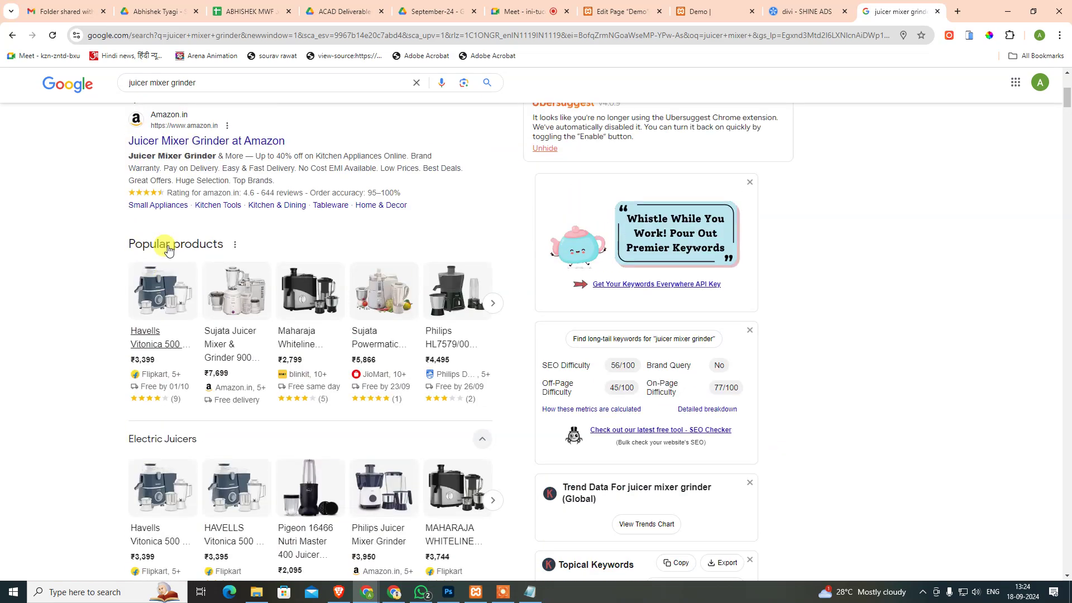
scroll(162, 241, up, 3)
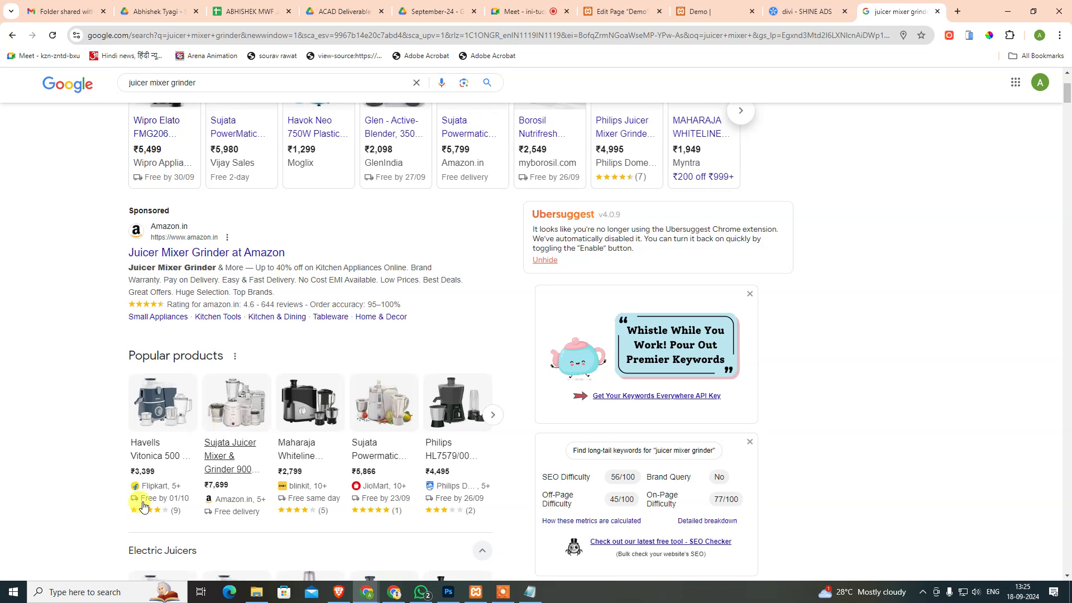
scroll(224, 469, up, 3)
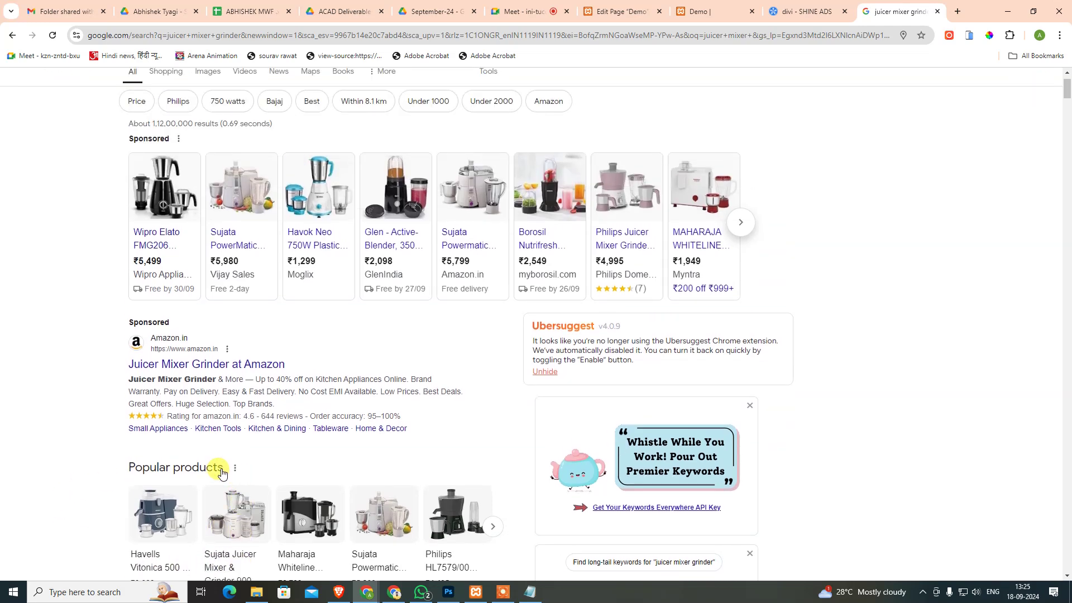